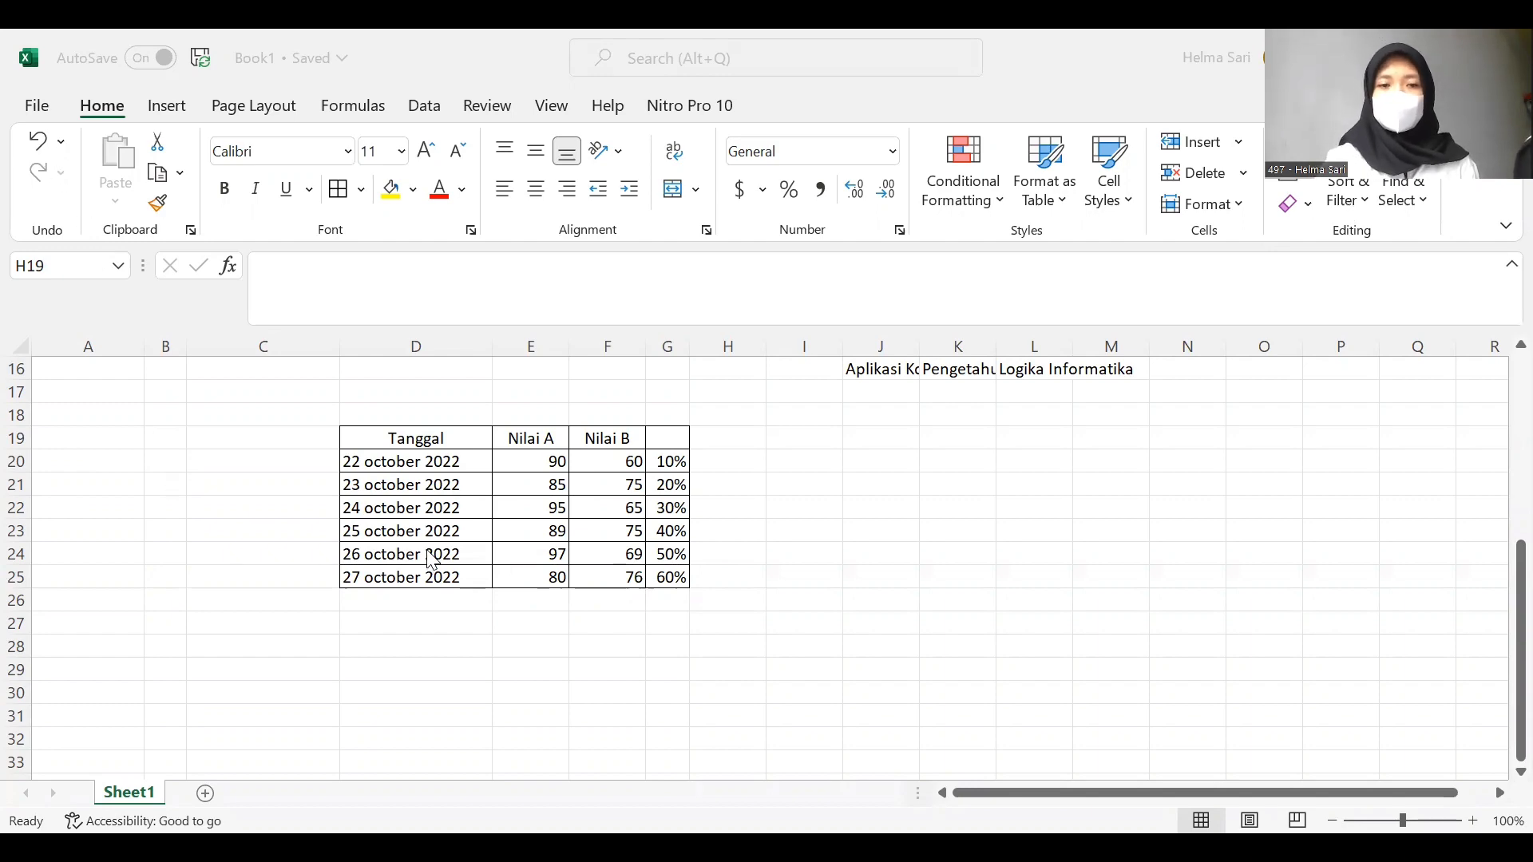
- Clear the NIM header in D4, testing undo and redo on the deletion and finishing with the header restored
scroll(392, 487, "up", 5)
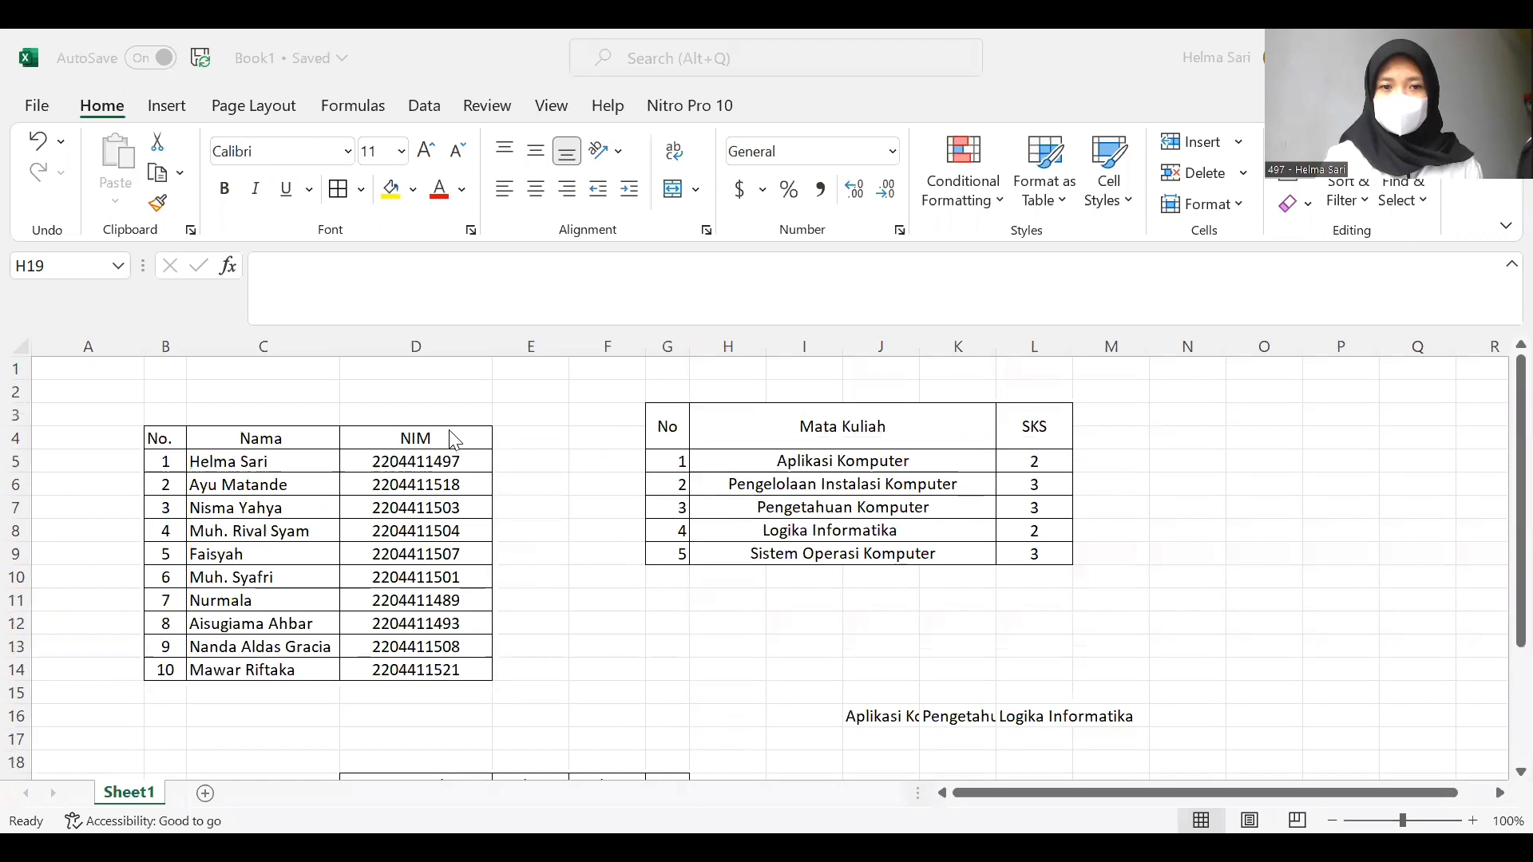
left_click(409, 438)
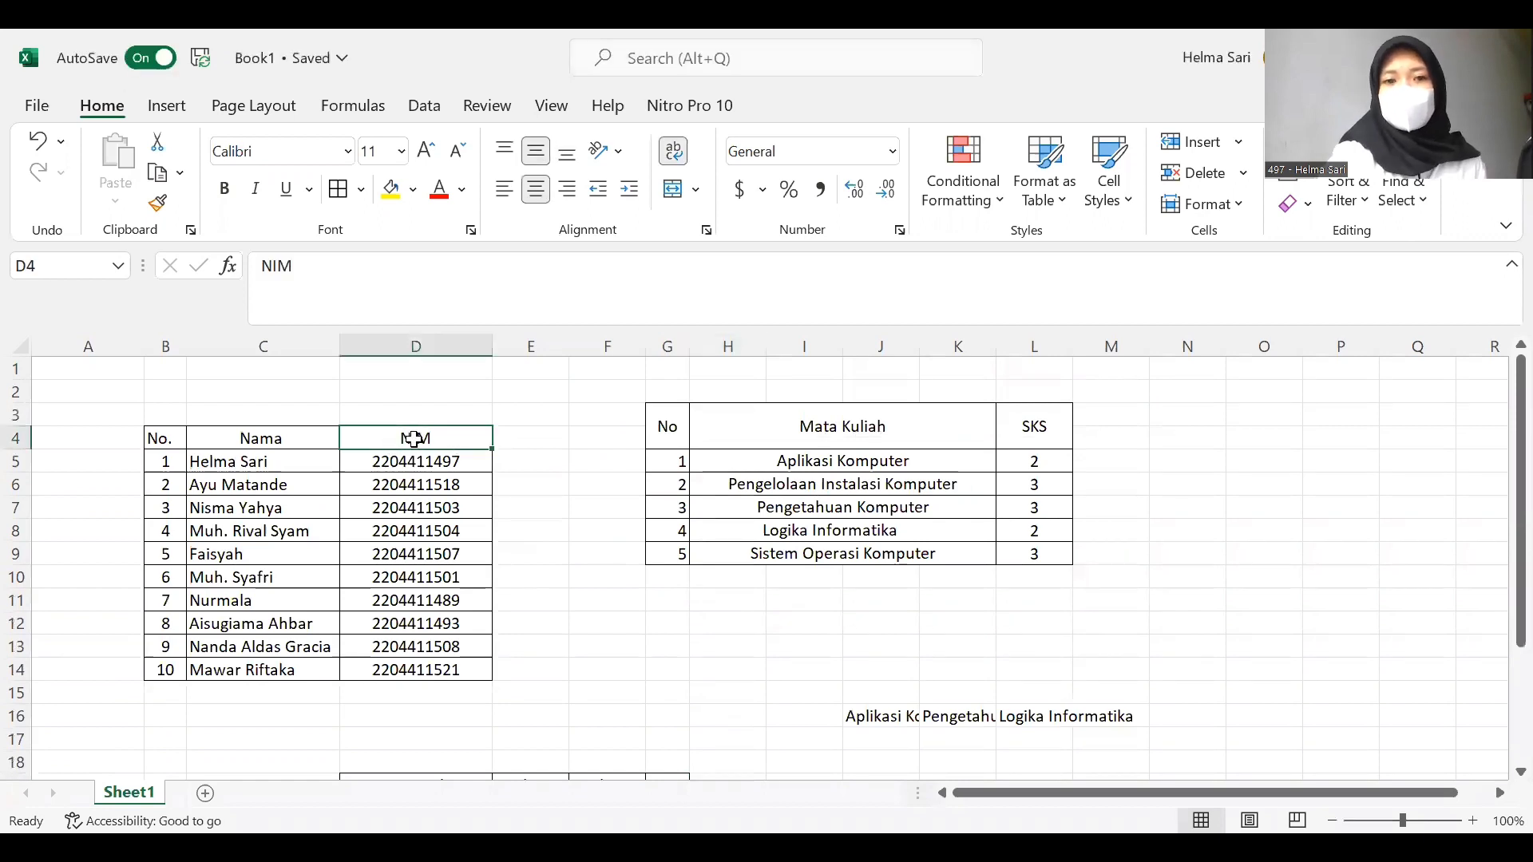
key("BackSpace")
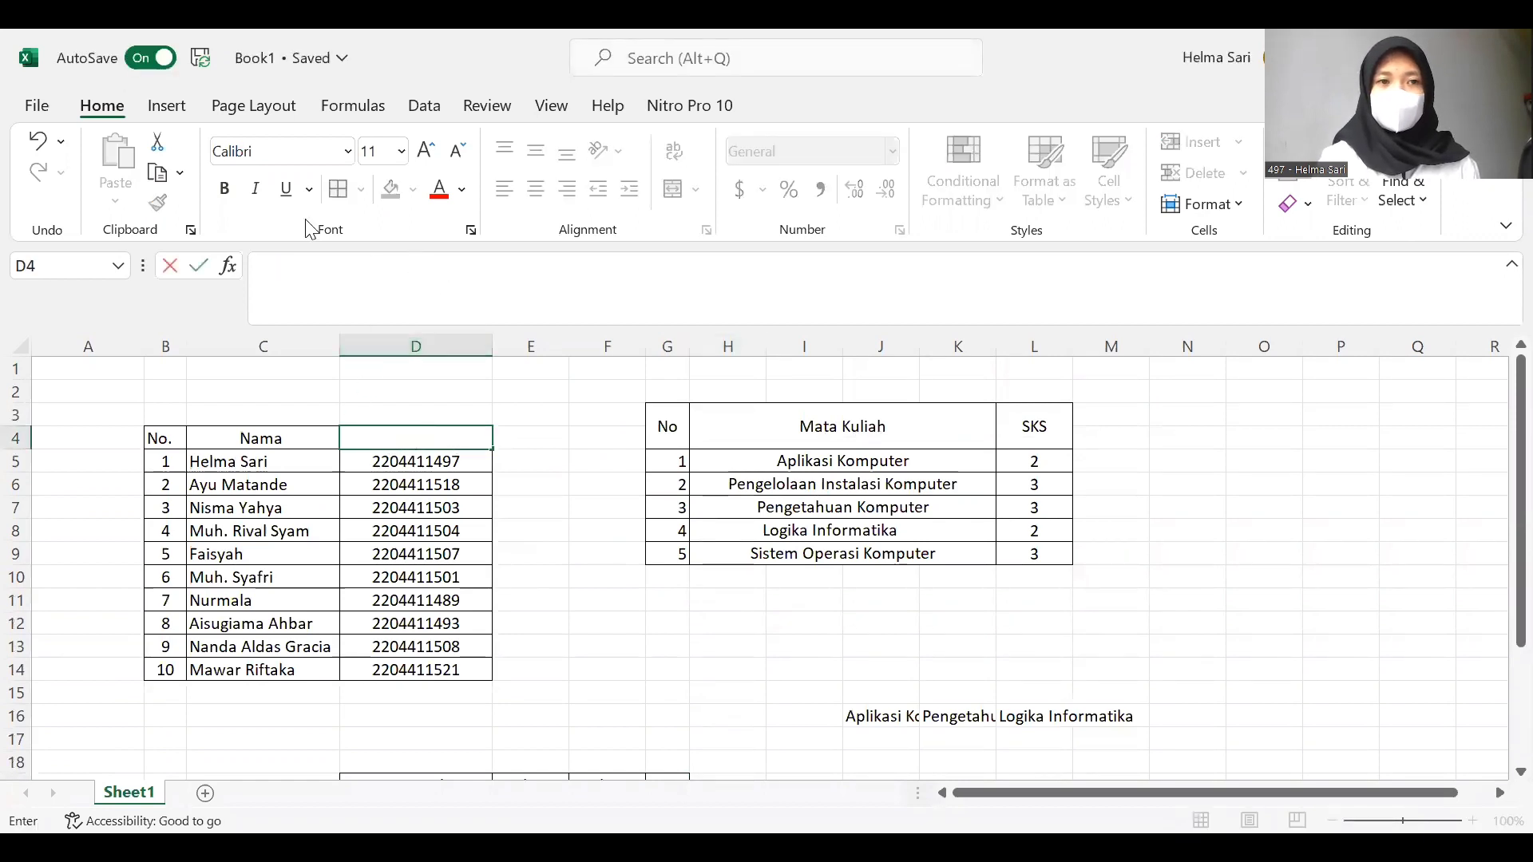
left_click(42, 143)
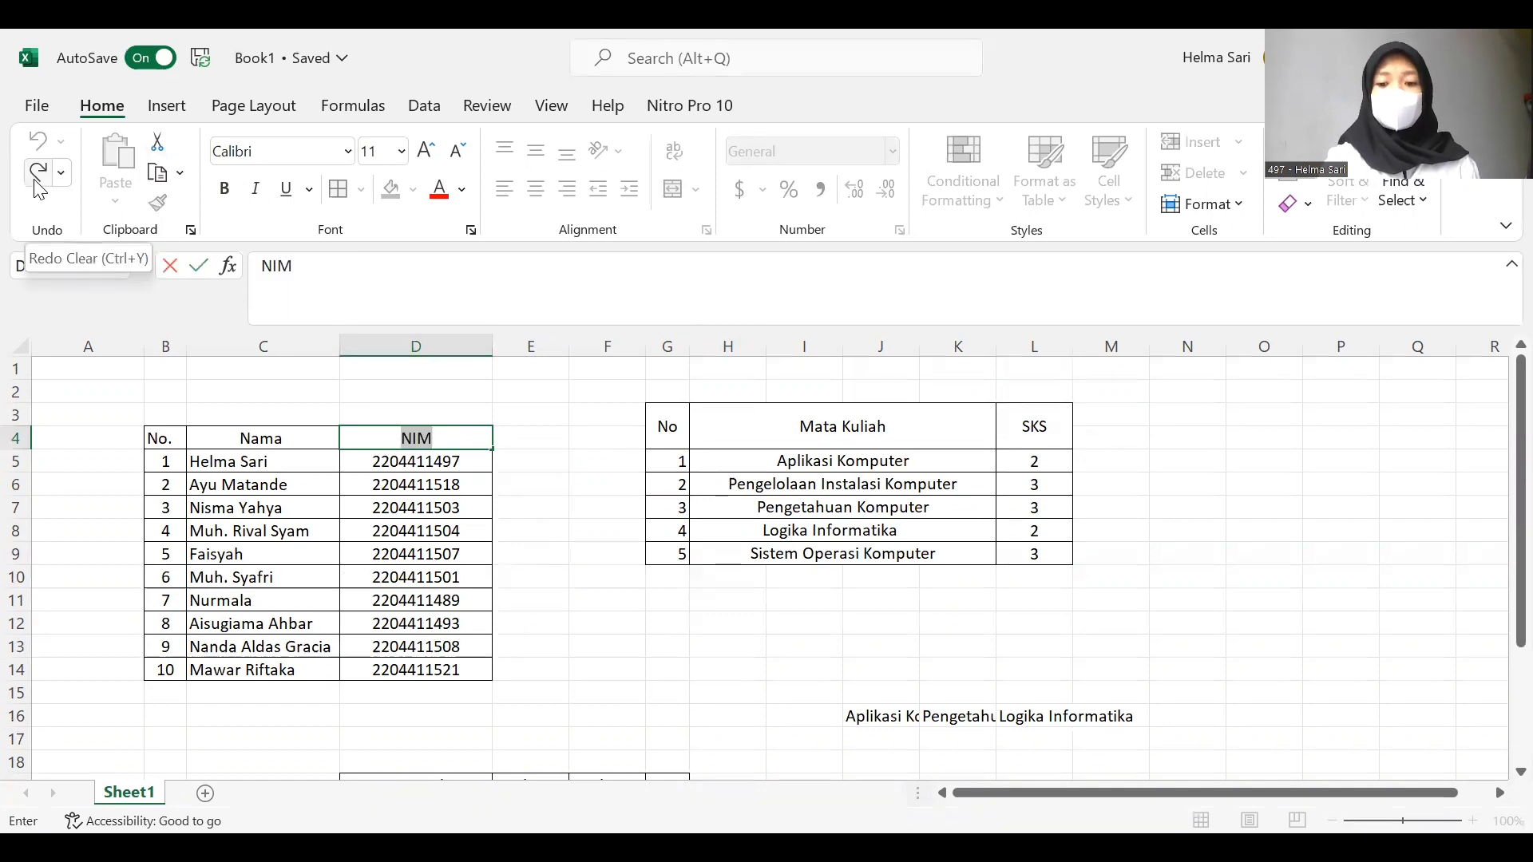
left_click(38, 172)
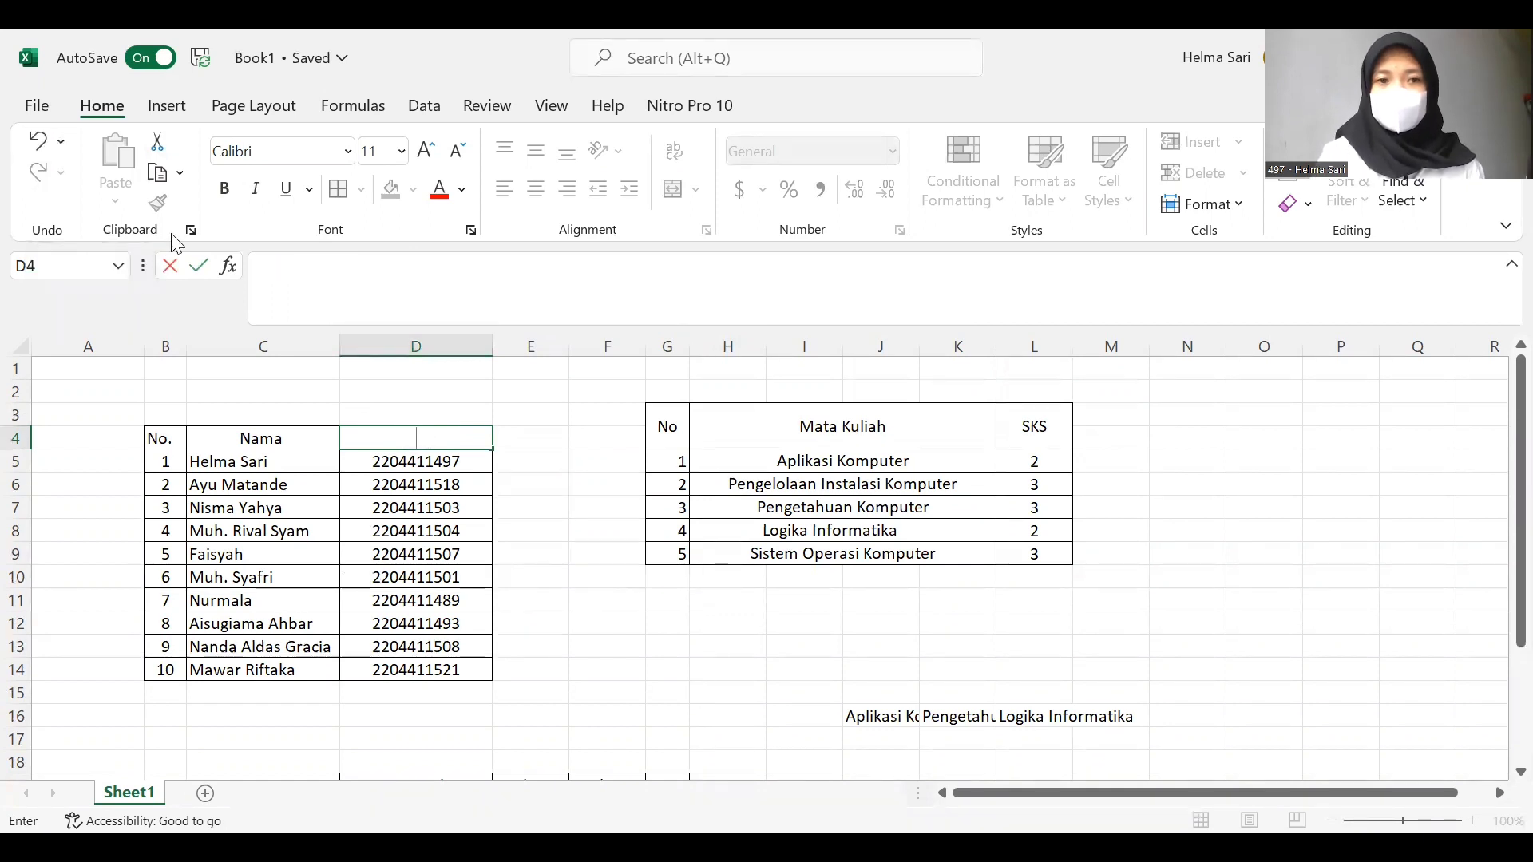
left_click(37, 141)
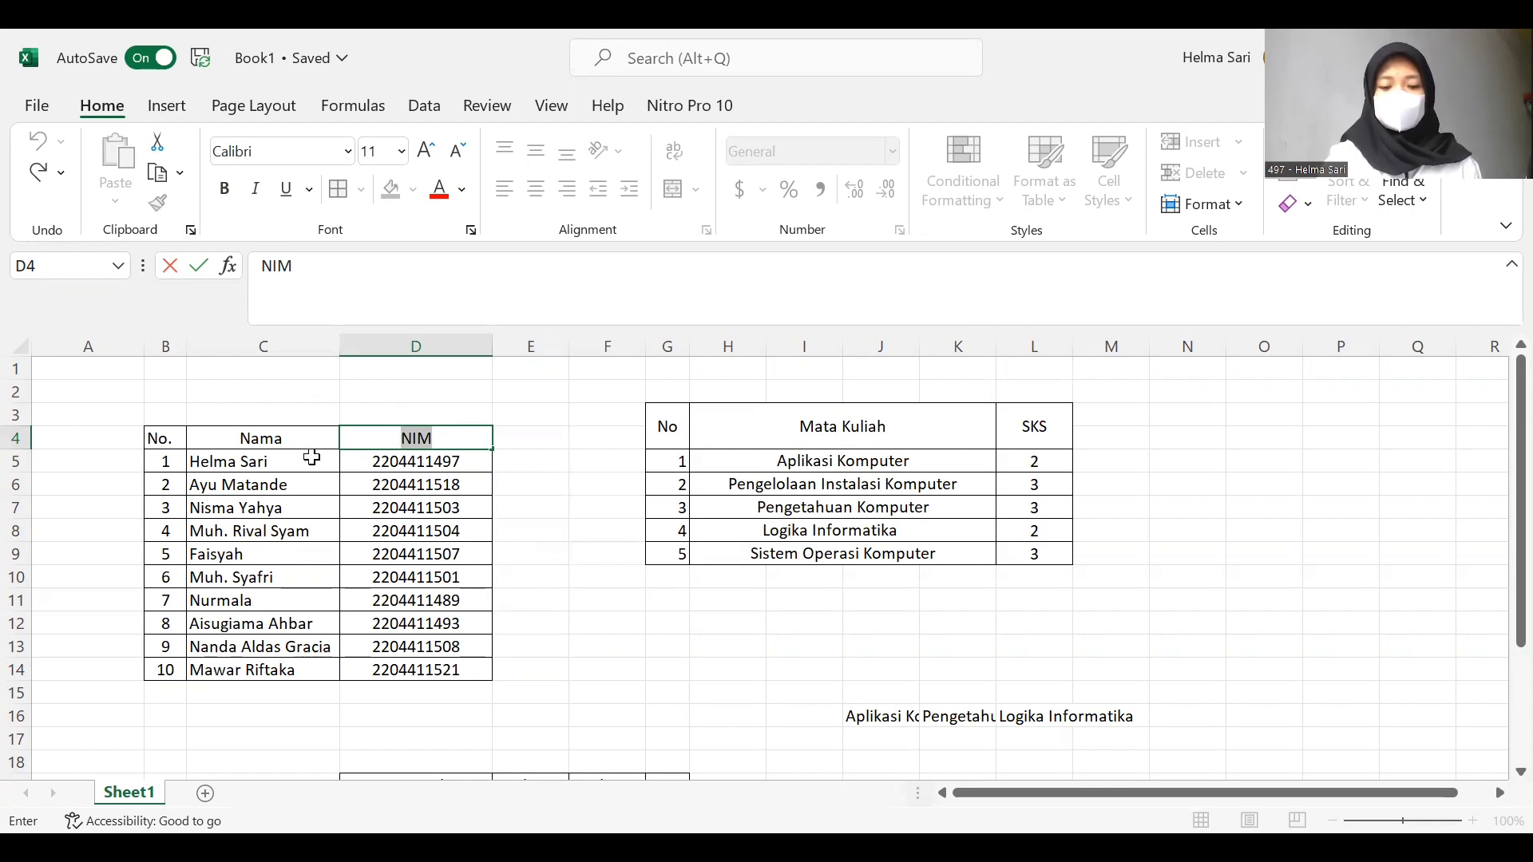
left_click(232, 439)
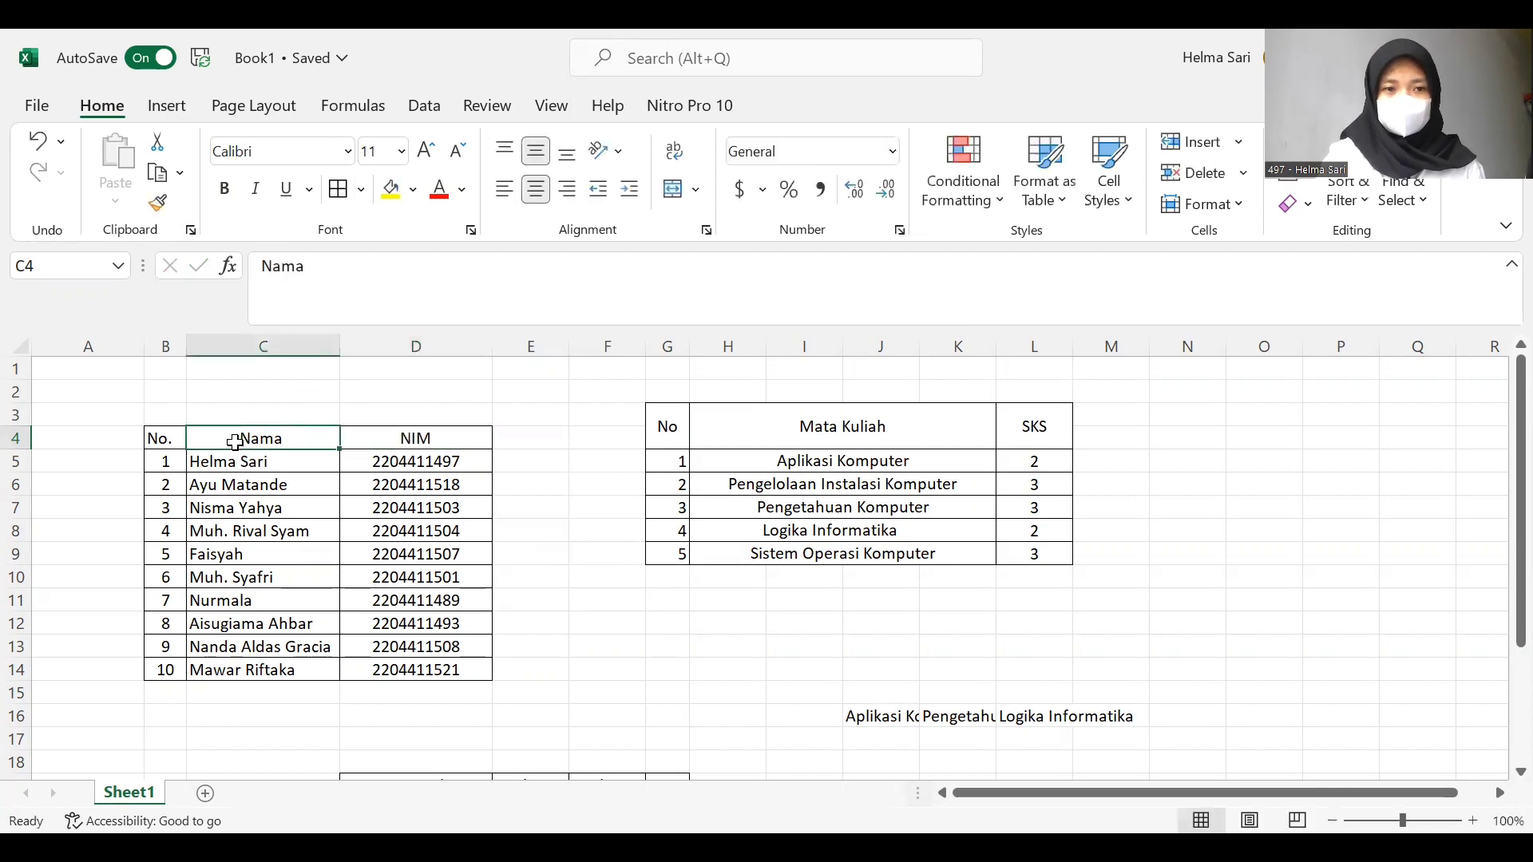
- Enter "gujbgj" in cell A4 and cut that text out of the cell
left_click(96, 442)
type("gujbgj")
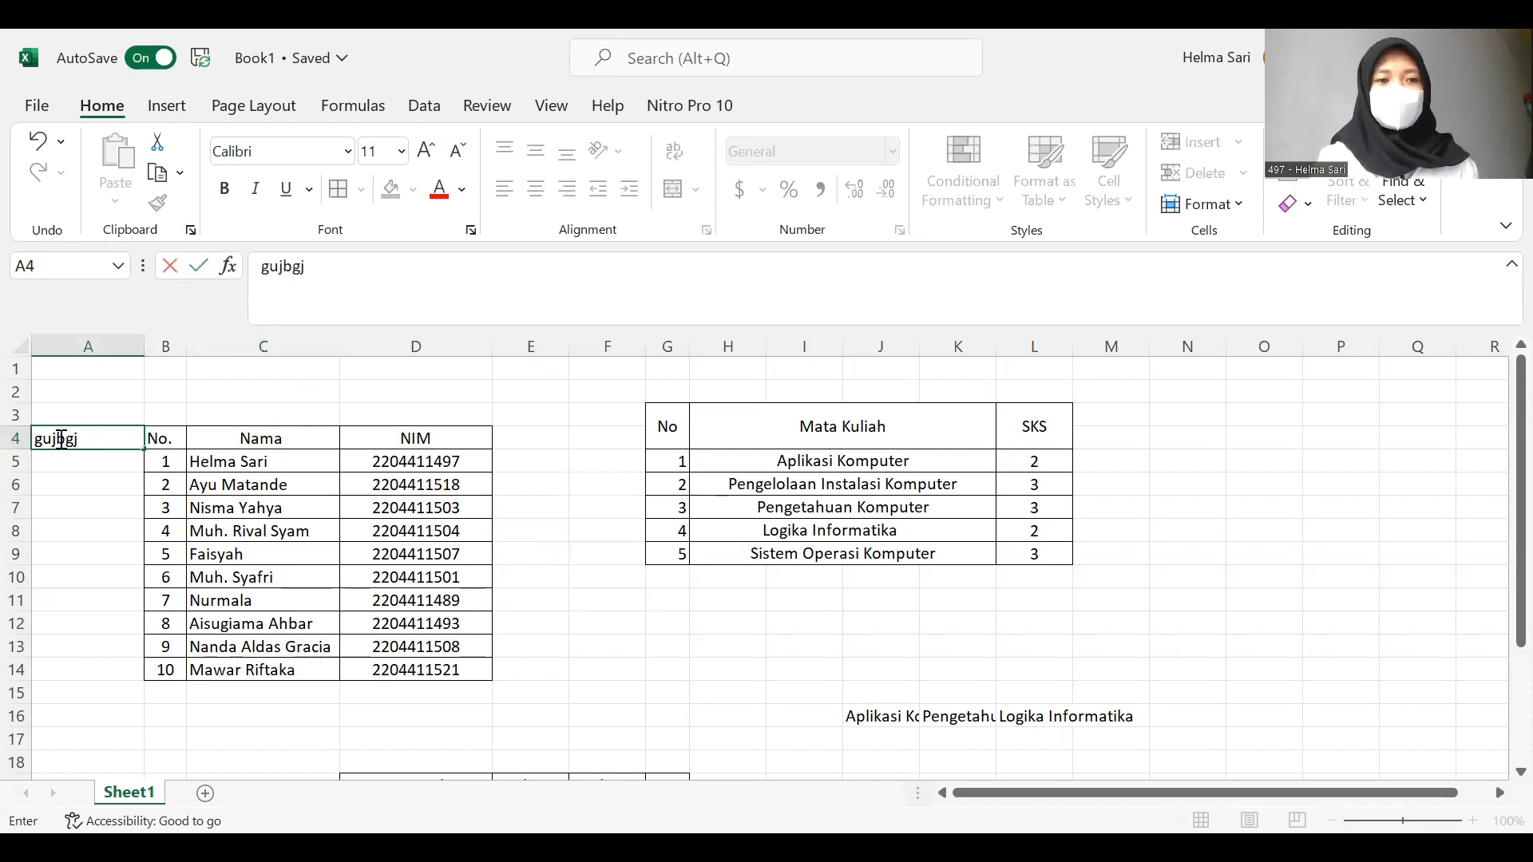
double_click(62, 449)
key("ctrl+c")
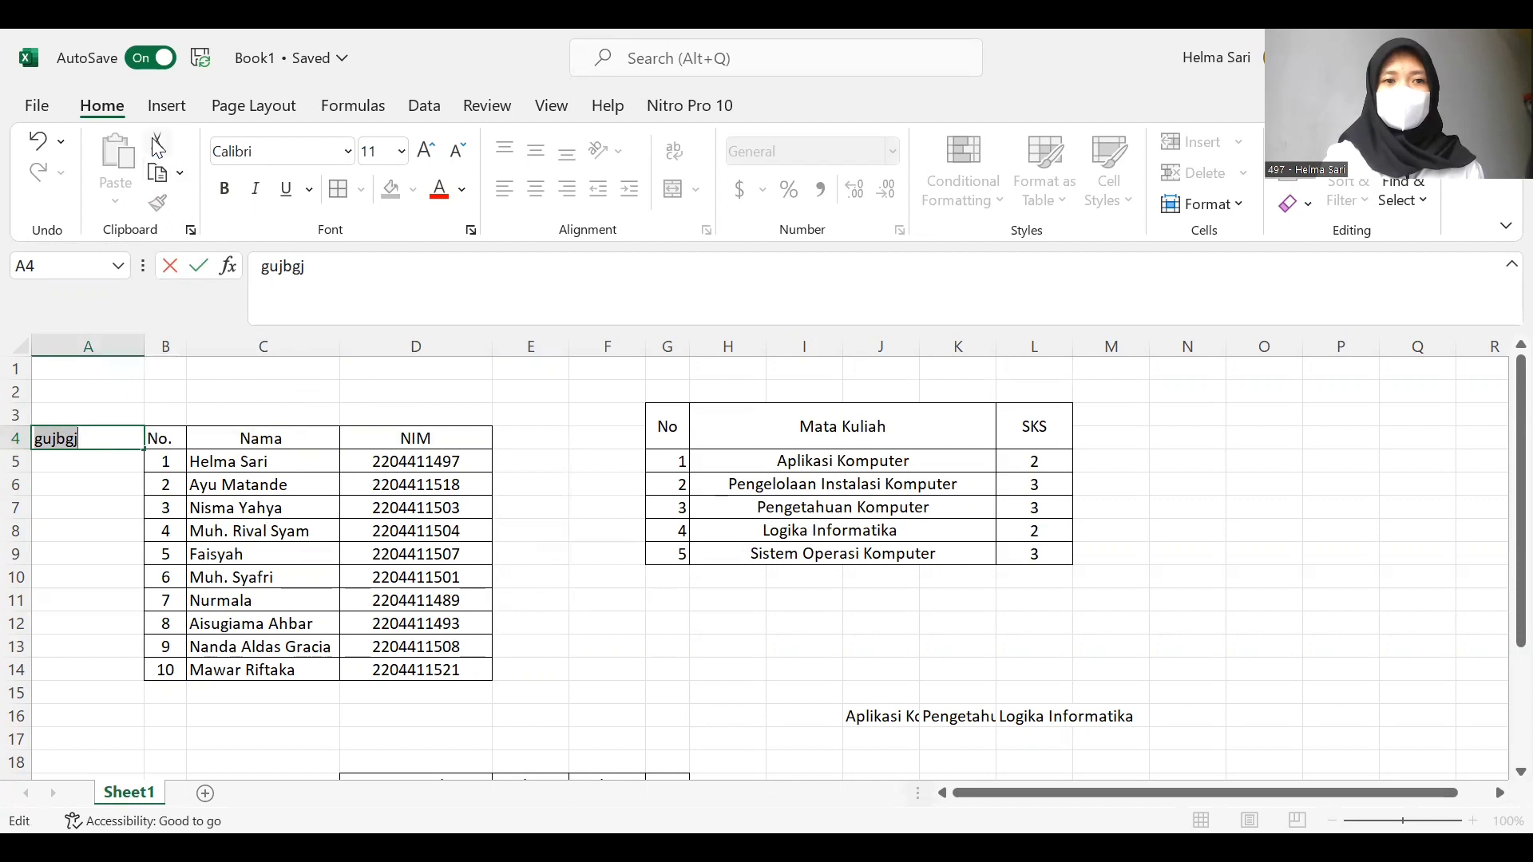
key("BackSpace")
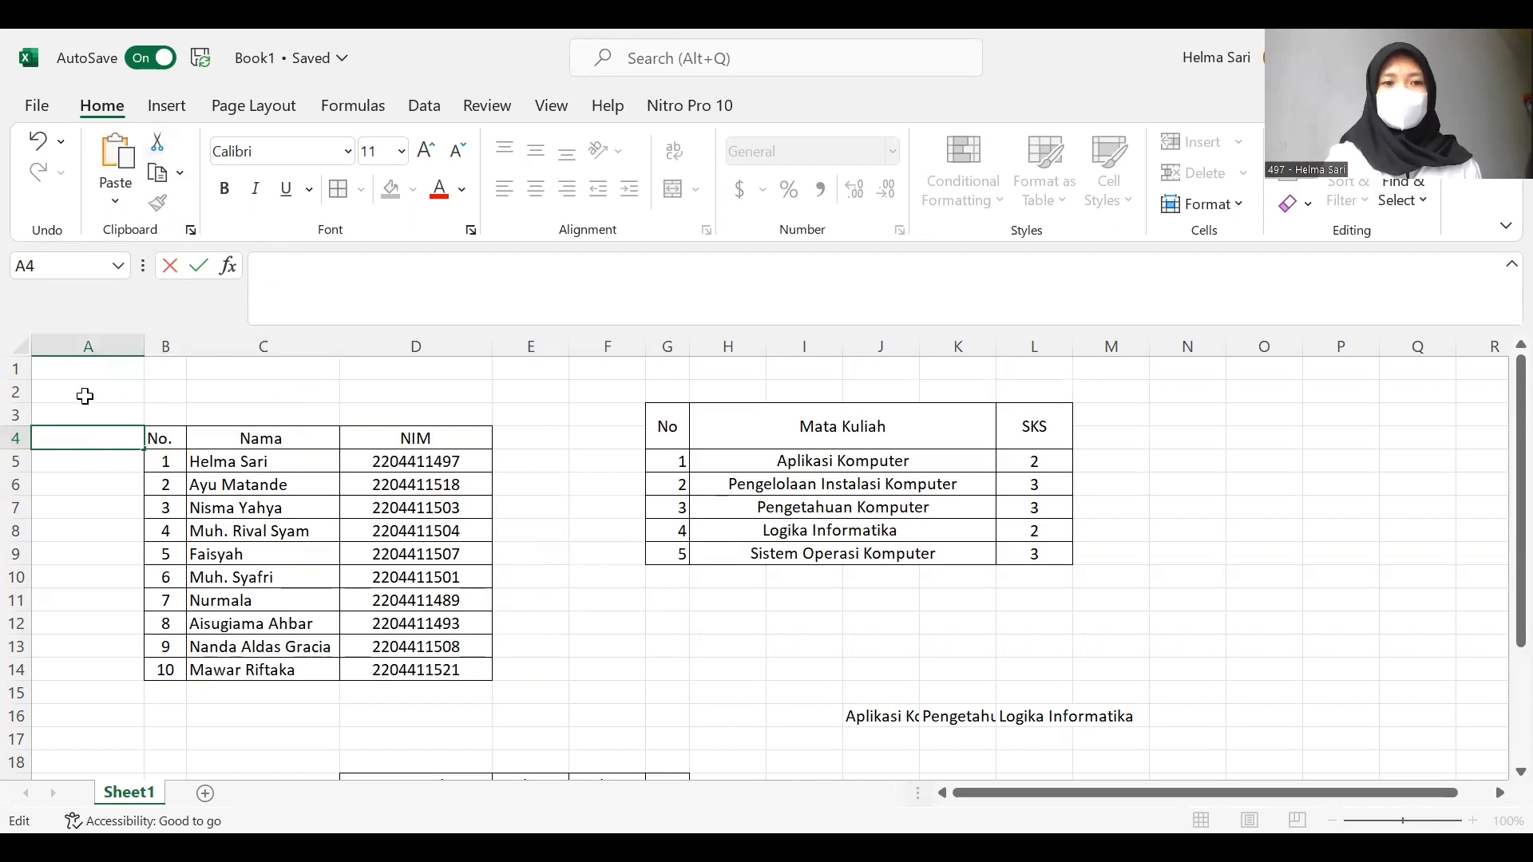
- Paste the cut text into cell A2 and delete it again
left_click(85, 396)
left_click(118, 172)
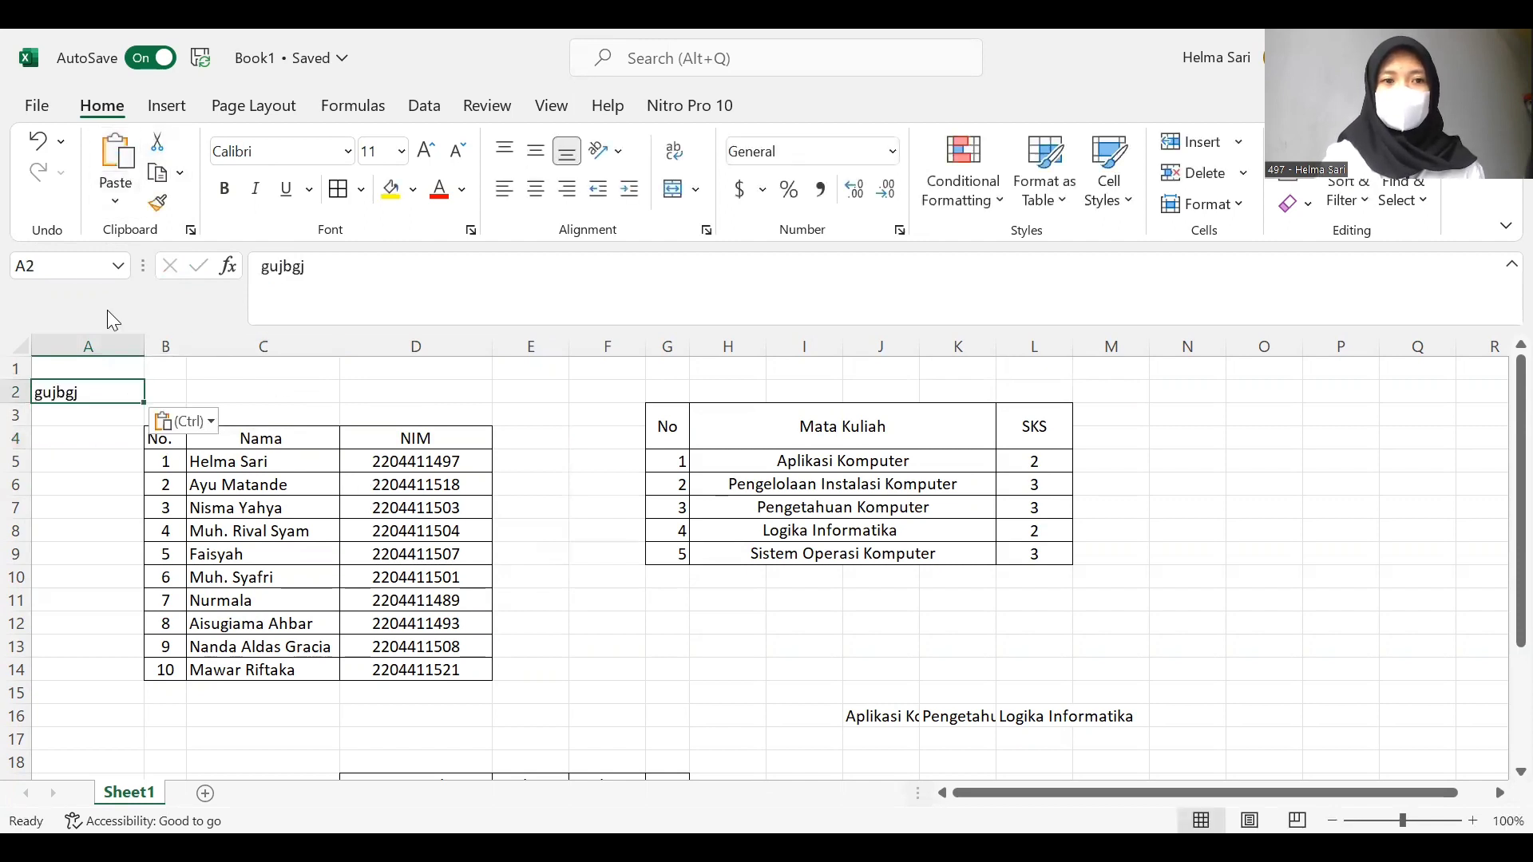
key("BackSpace")
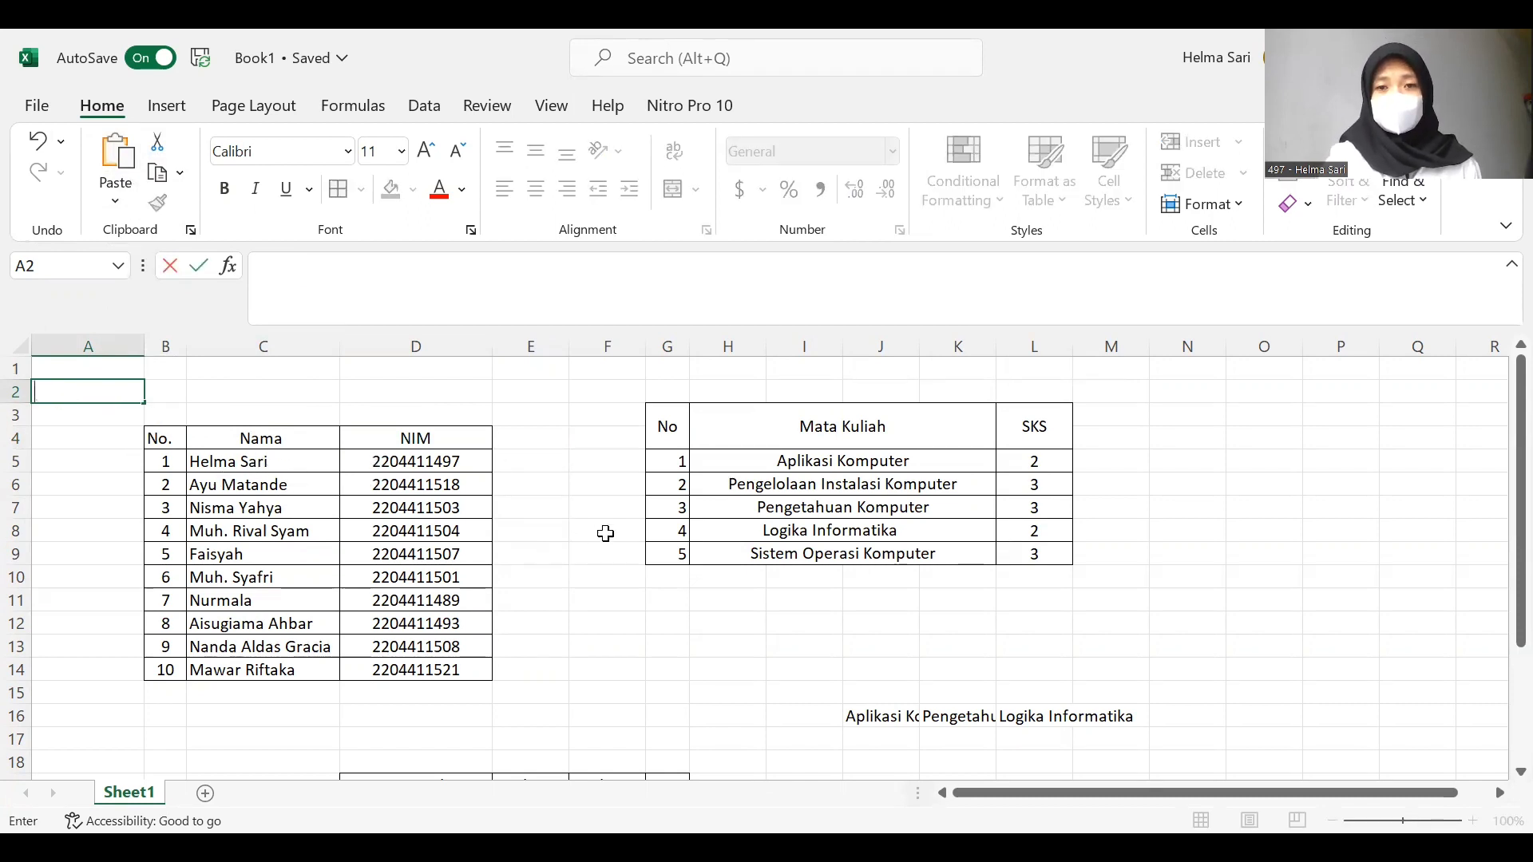
- Cut the Nama header from C4 into cell A5 and undo the move
left_click(291, 439)
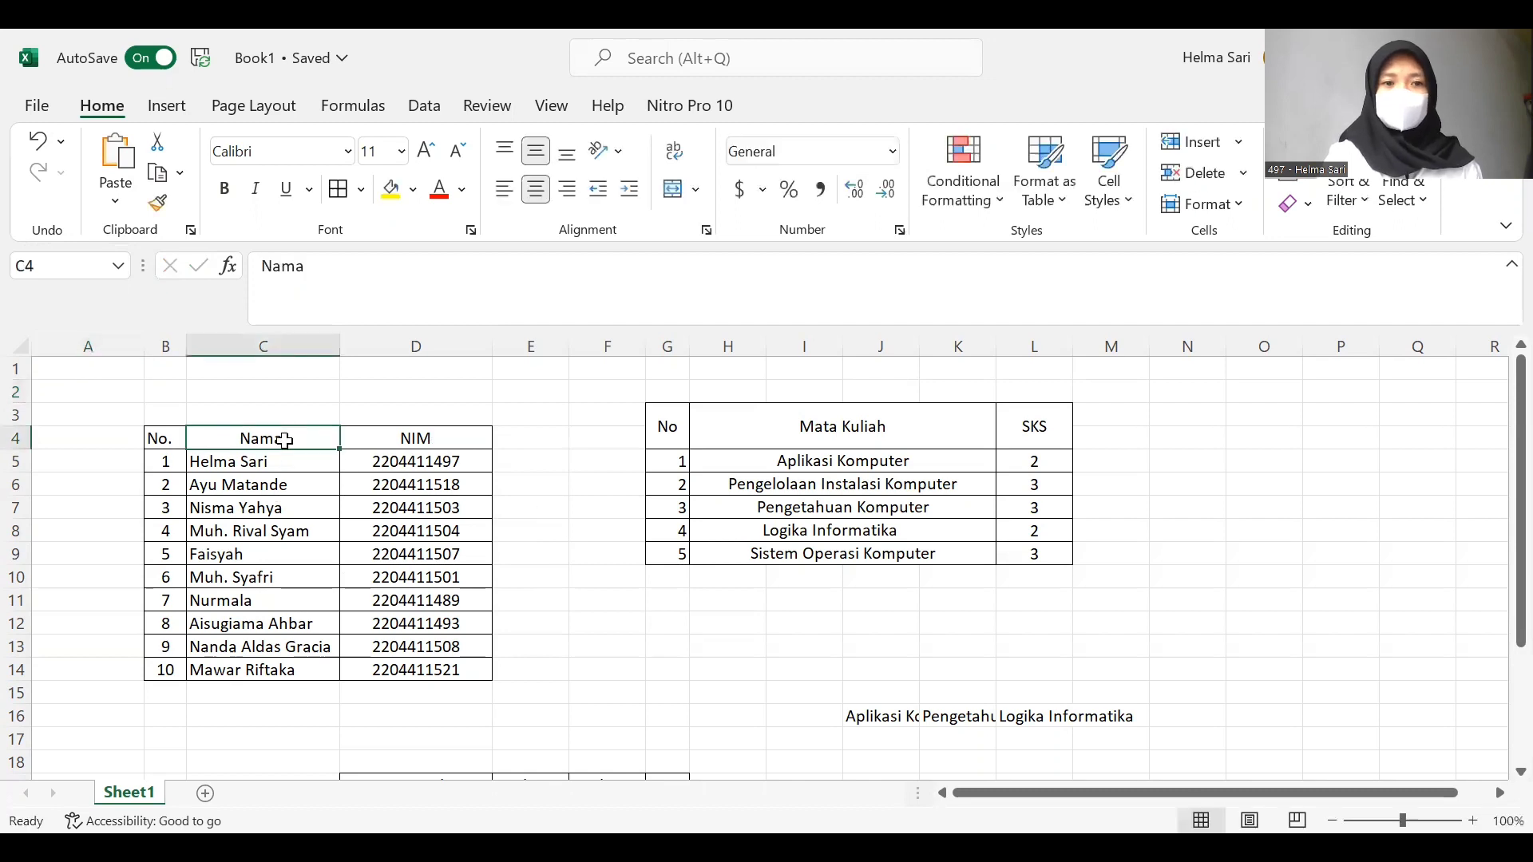
left_click(163, 146)
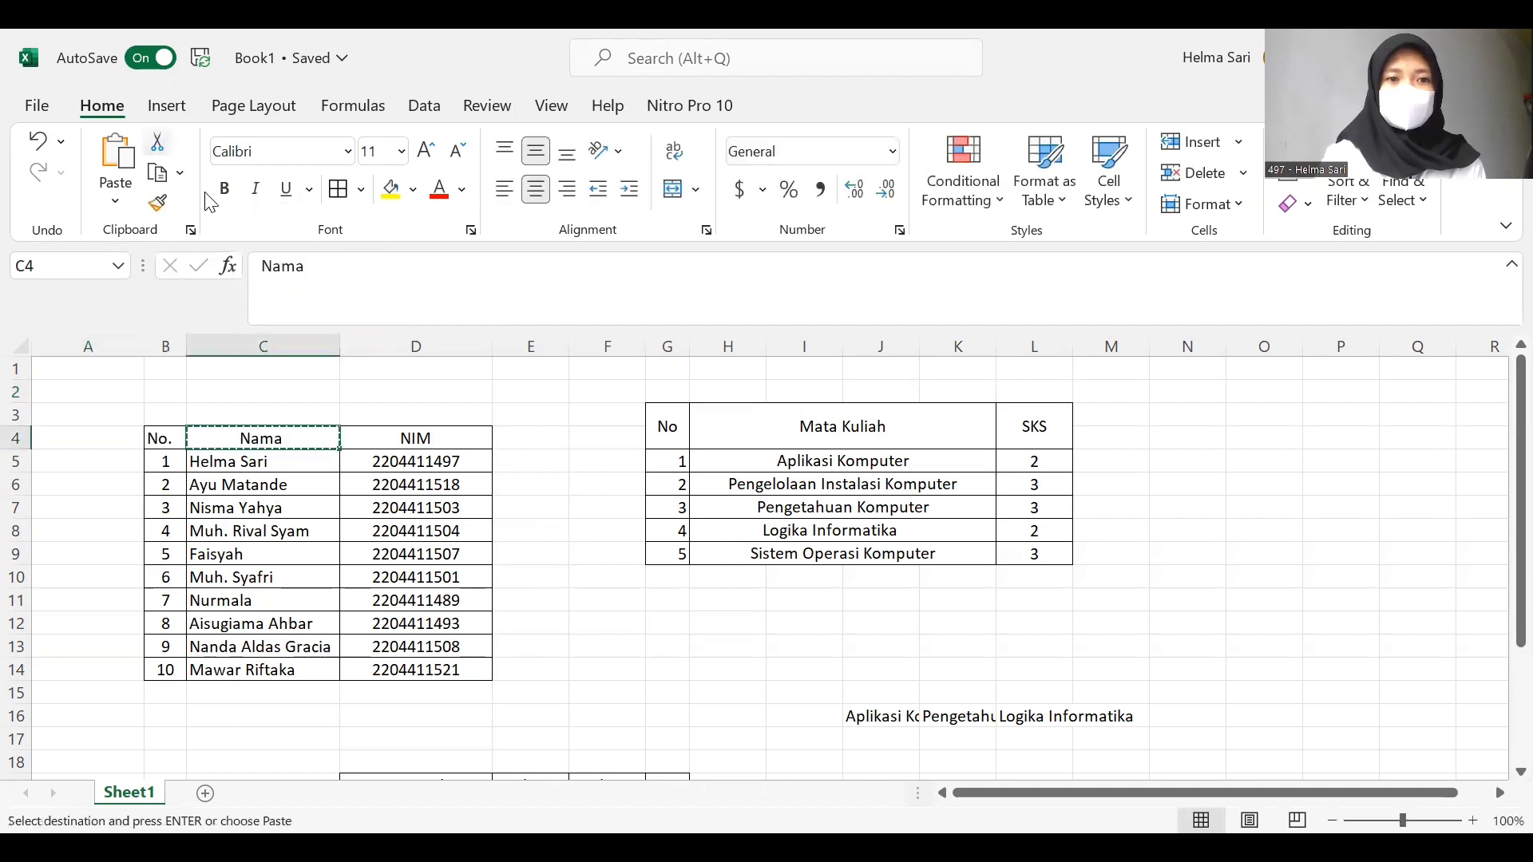
left_click(70, 459)
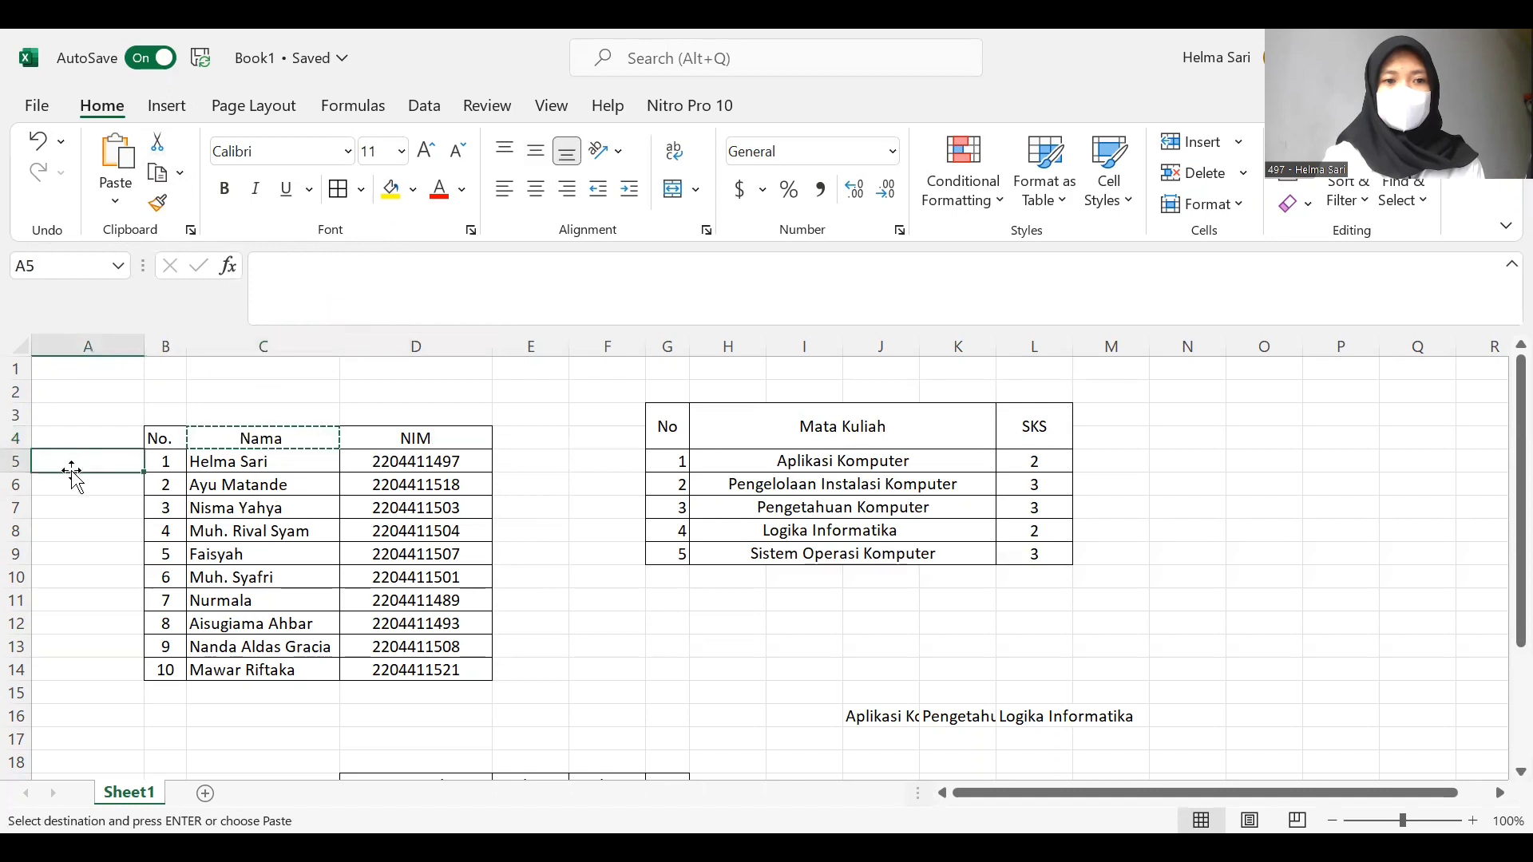
left_click(115, 165)
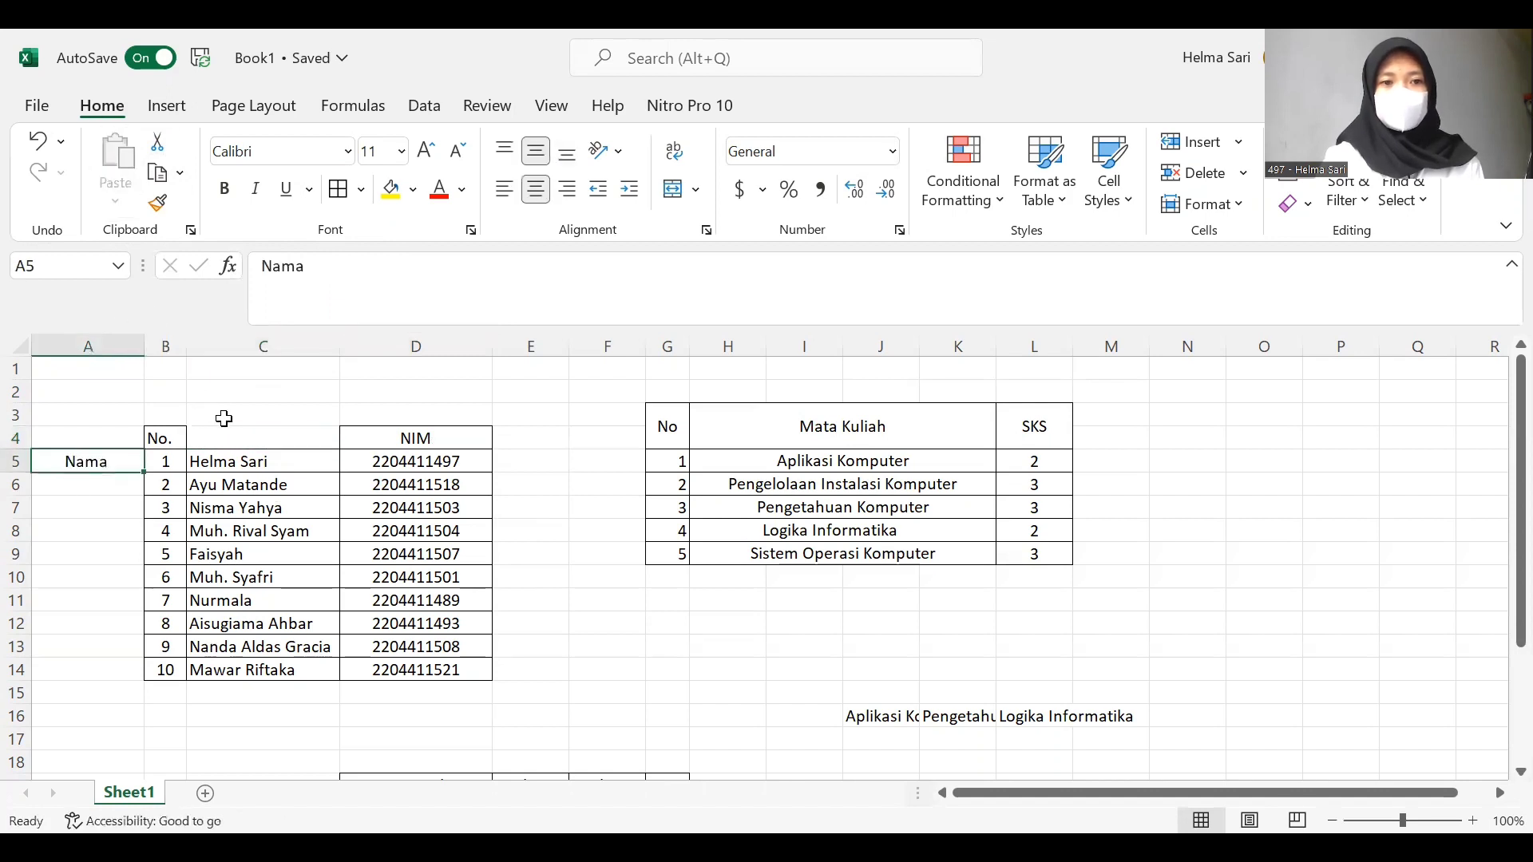
left_click(262, 438)
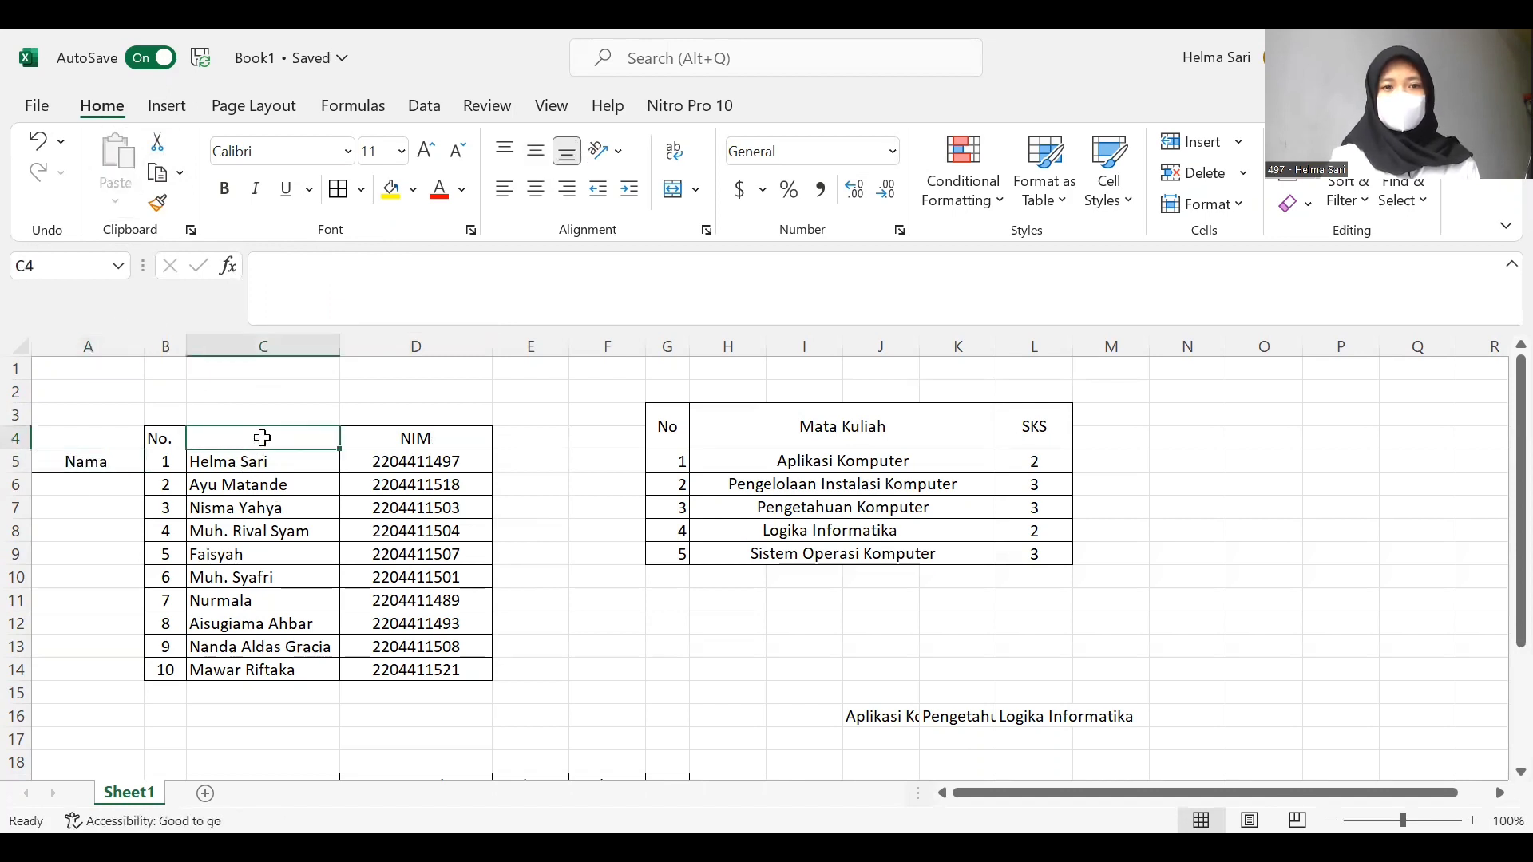
left_click(40, 142)
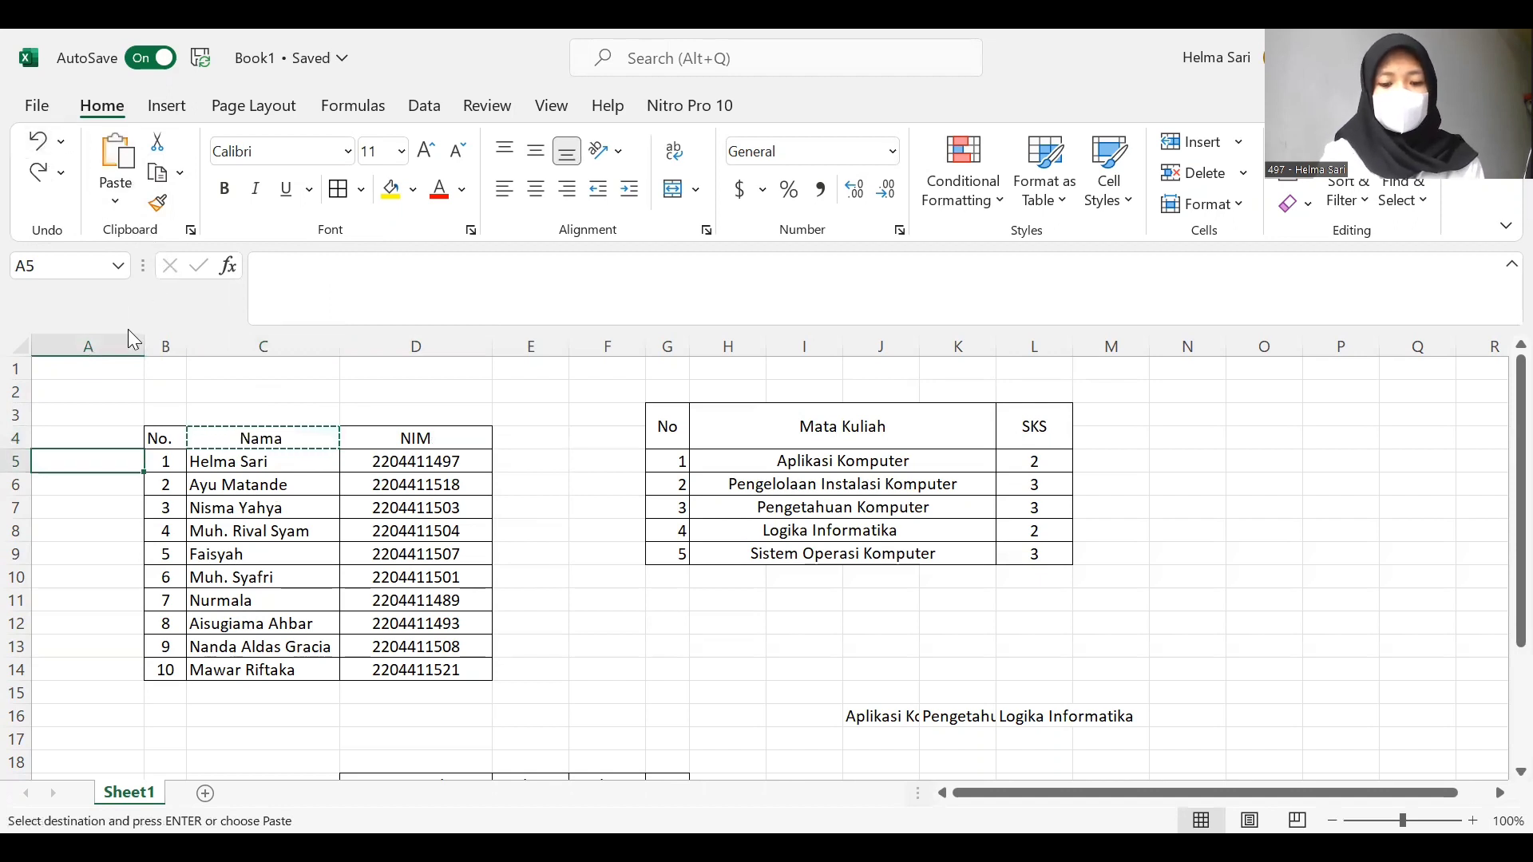
- Copy the second student's name cell, C6
left_click(257, 466)
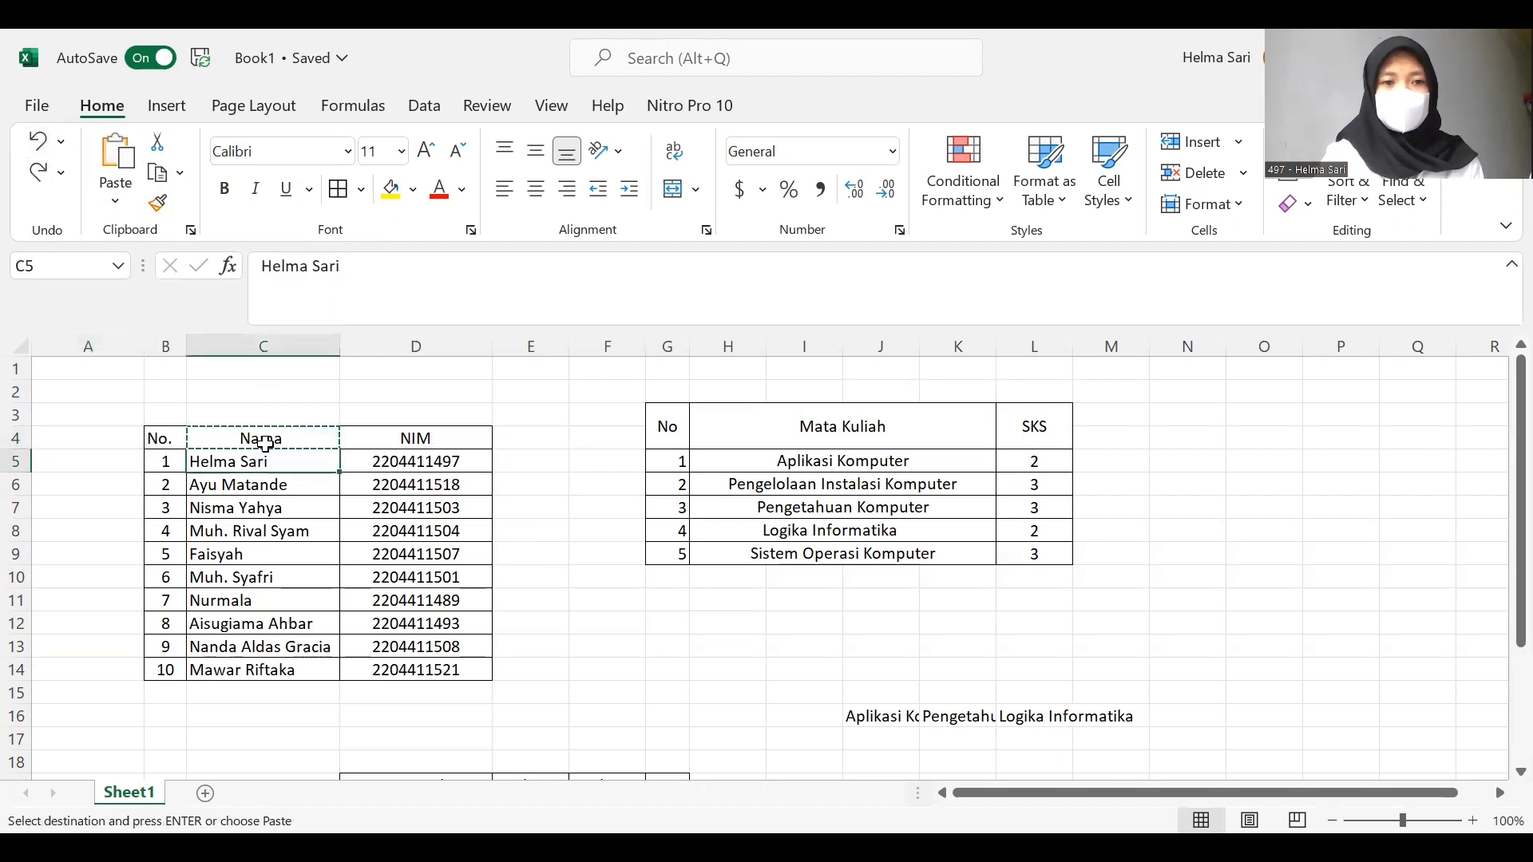
left_click(324, 444)
left_click(285, 481)
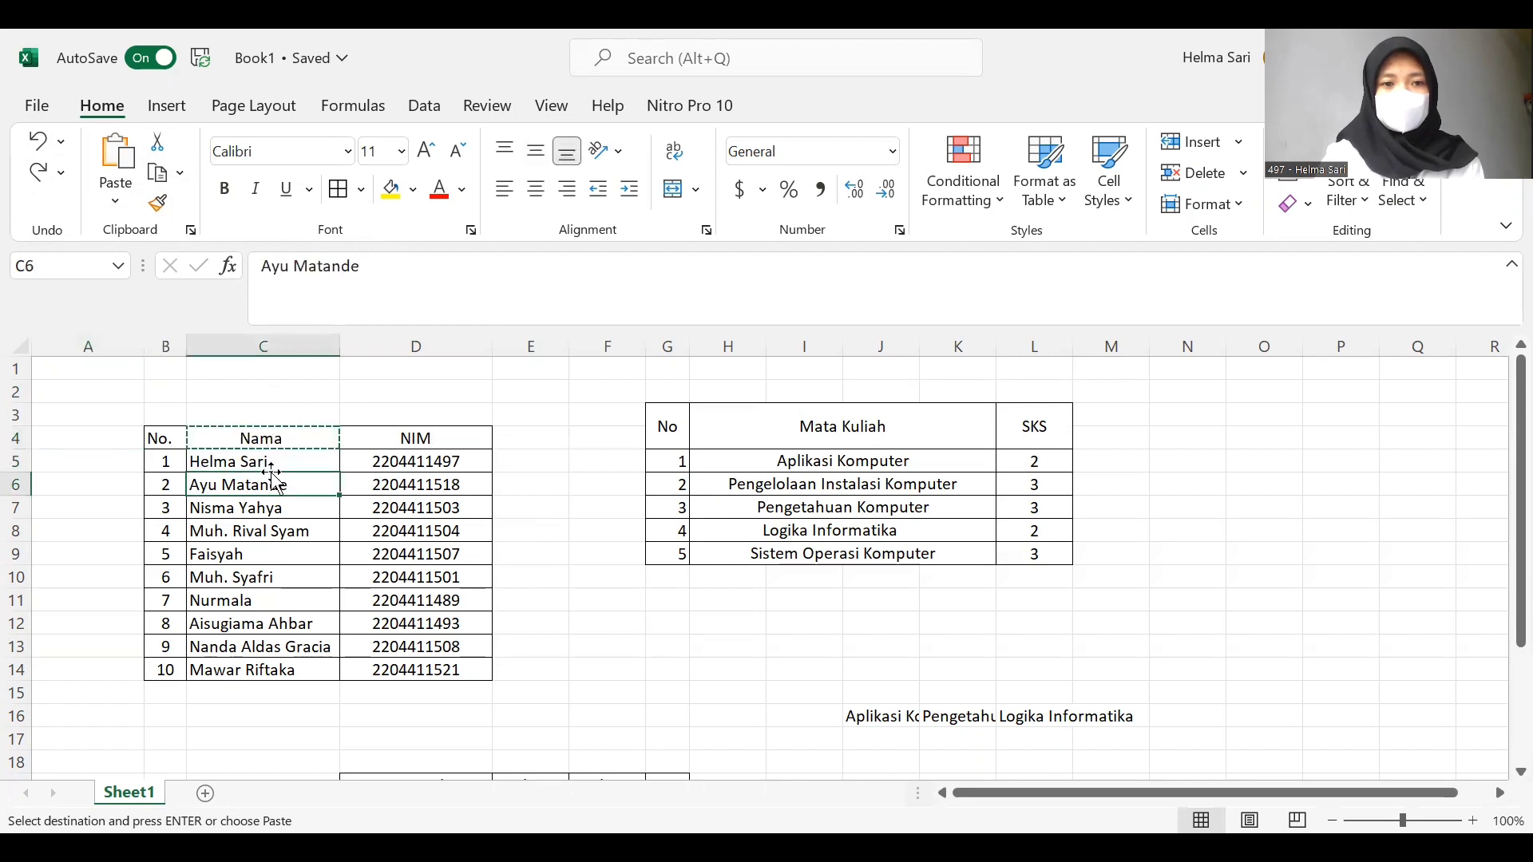
key("ctrl+c")
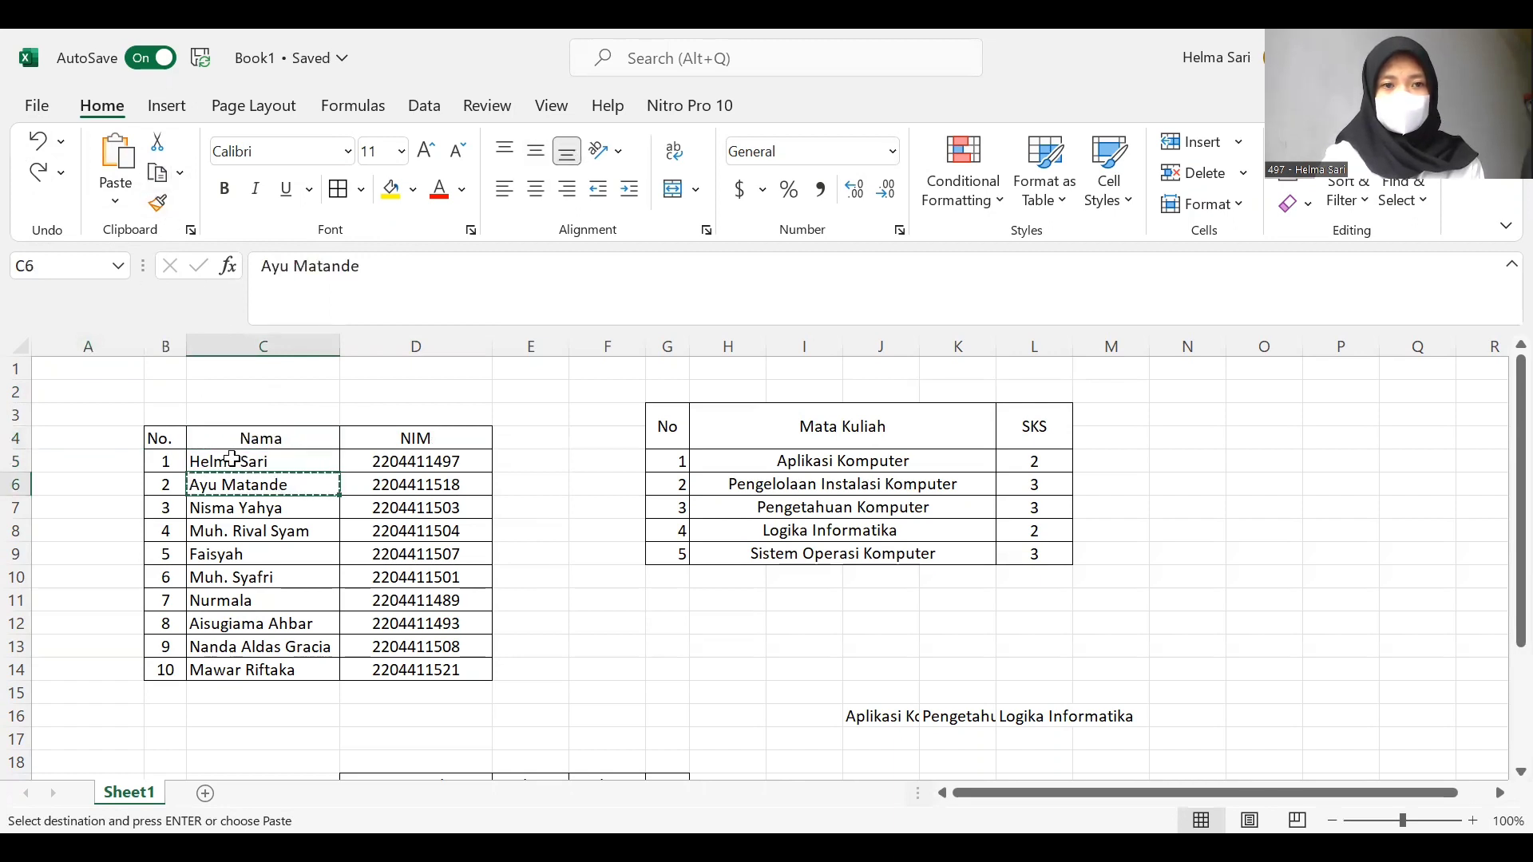
- Apply the formatting of the Nama header in C4 to empty cell A4 with Format Painter
left_click(246, 437)
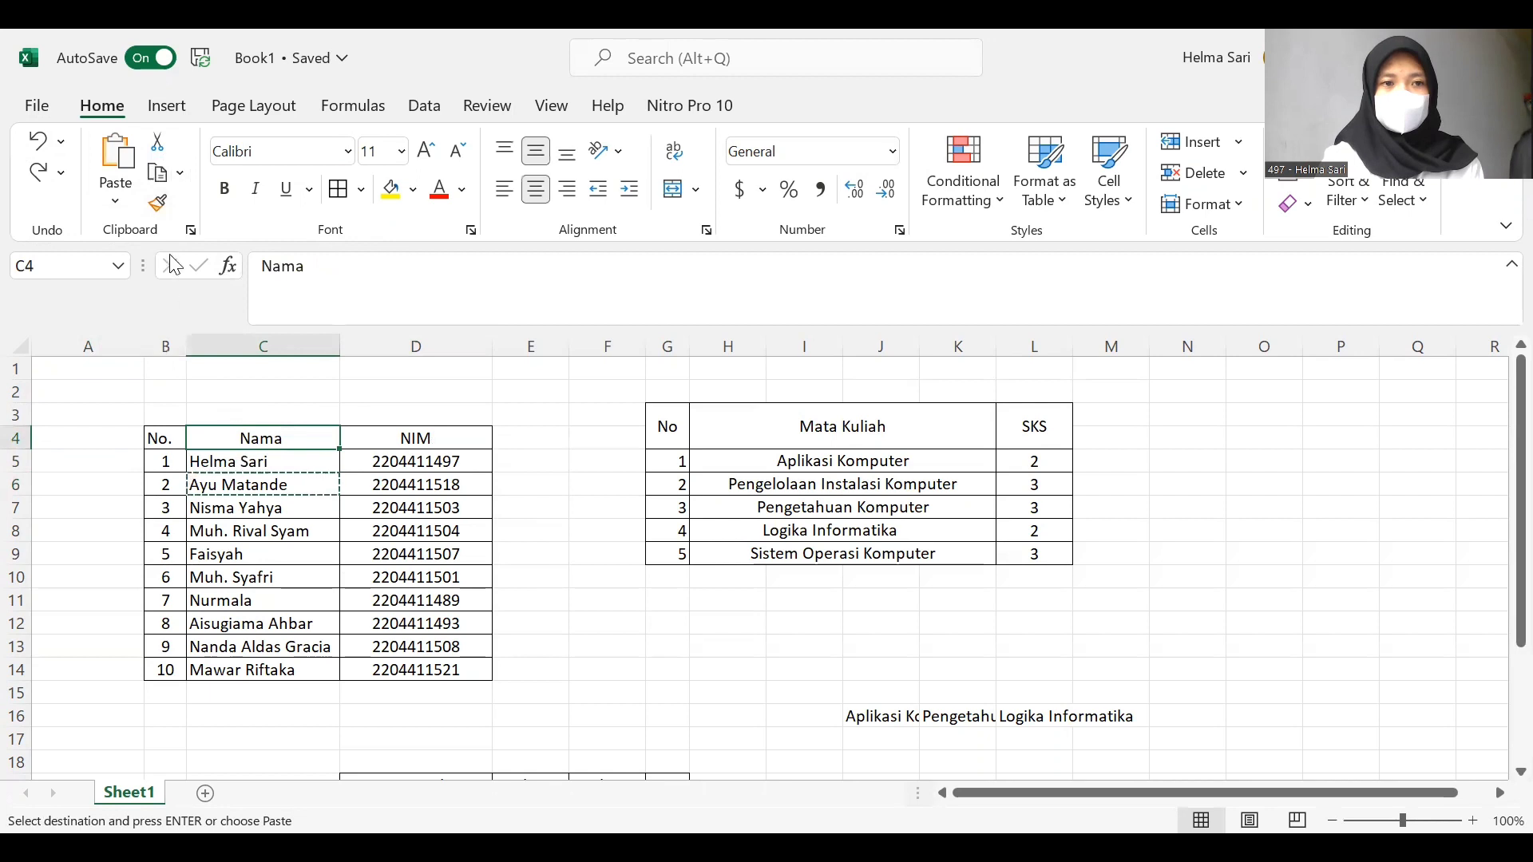
left_click(157, 203)
left_click(73, 444)
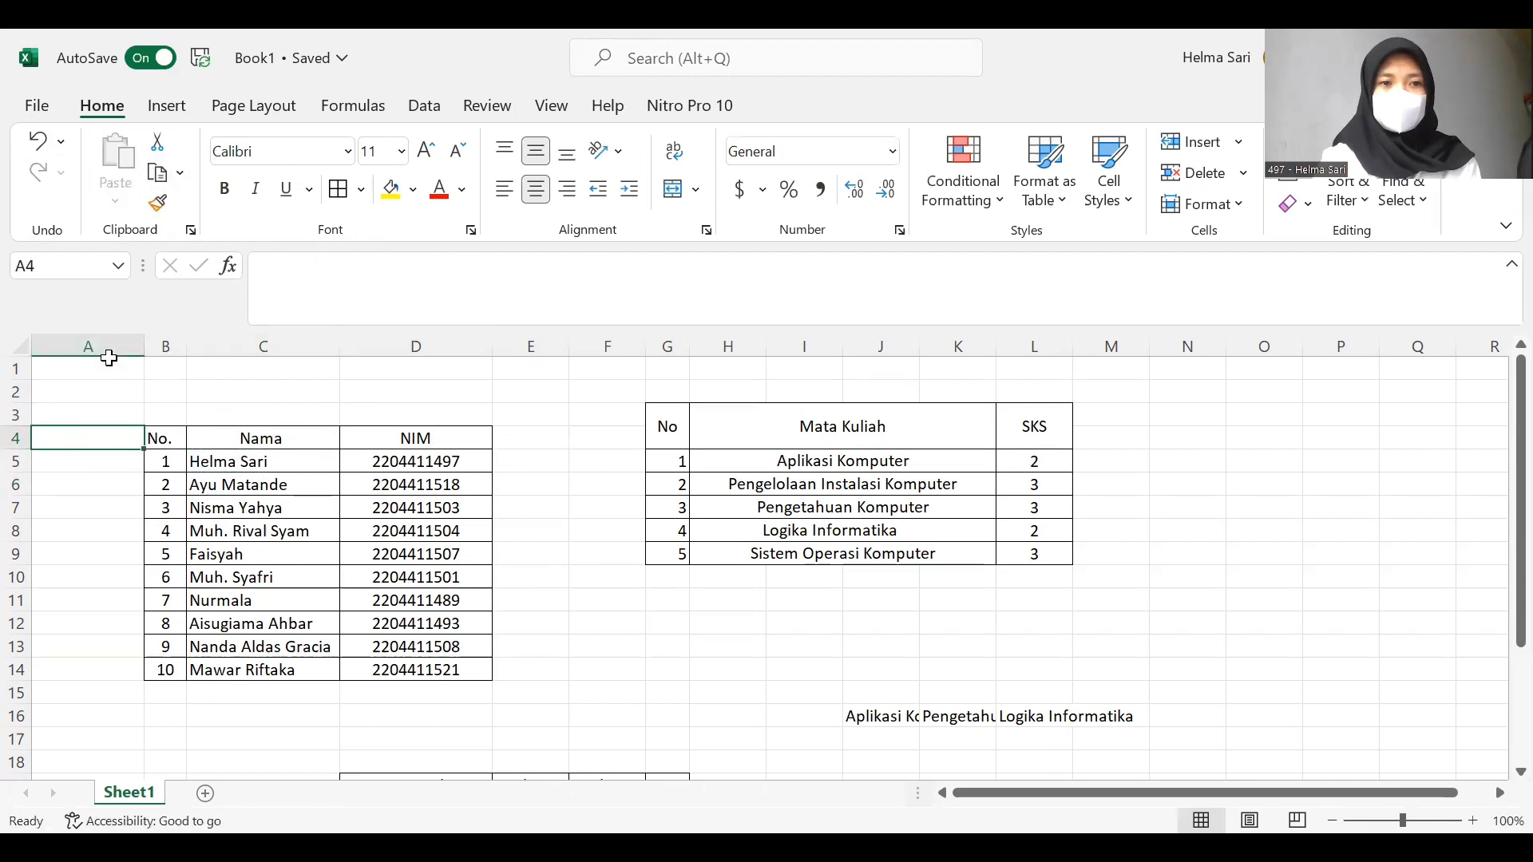
right_click(56, 440)
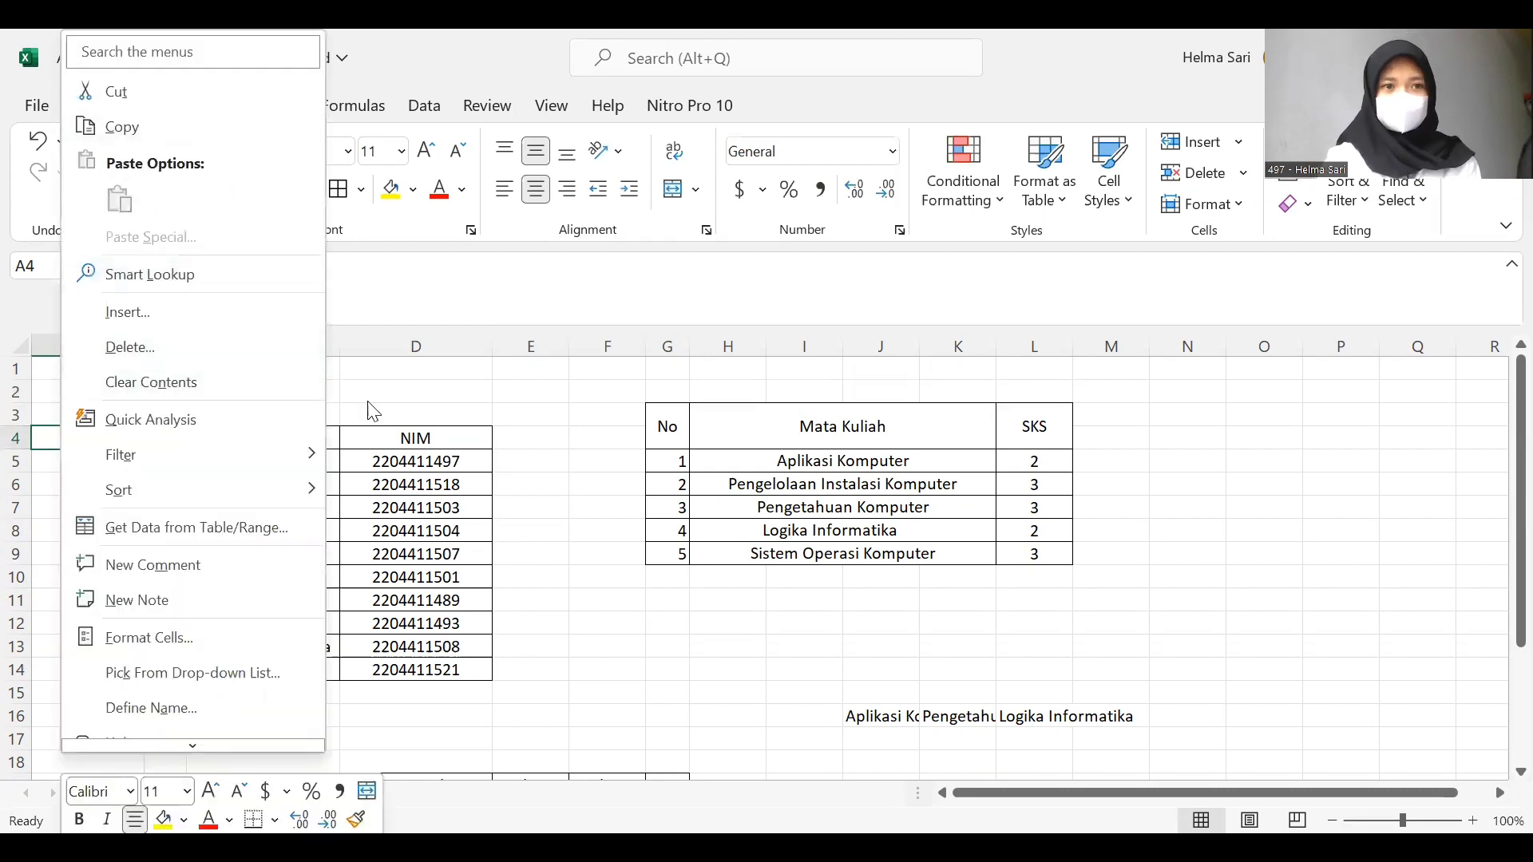
left_click(385, 415)
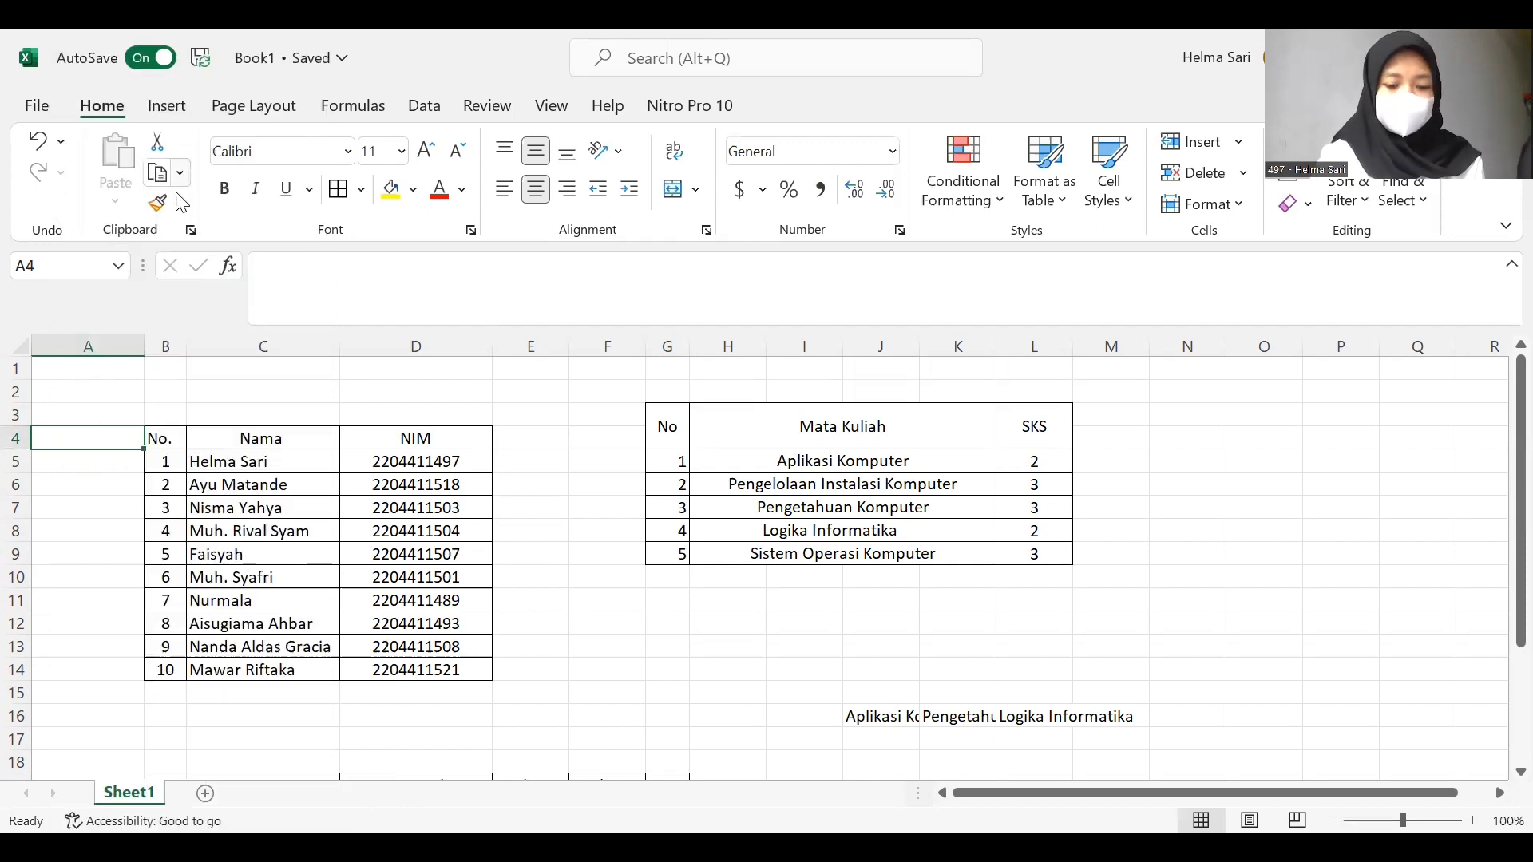
- Merge and center the first student's name and NIM cells, C5:D5
left_click(882, 507)
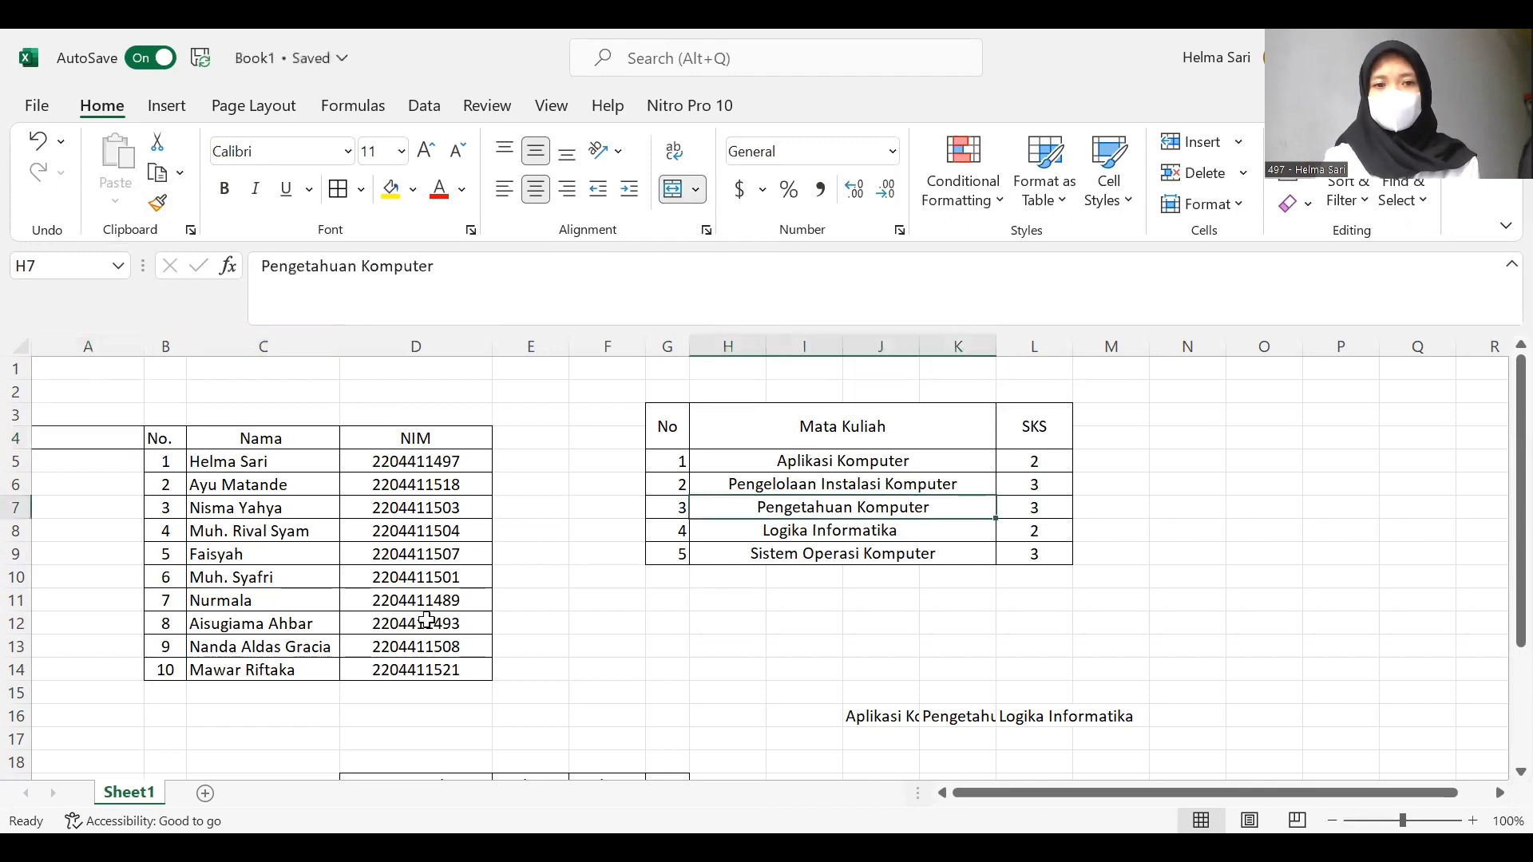
scroll(311, 504, "down", 1)
left_click_drag(209, 393, 459, 394)
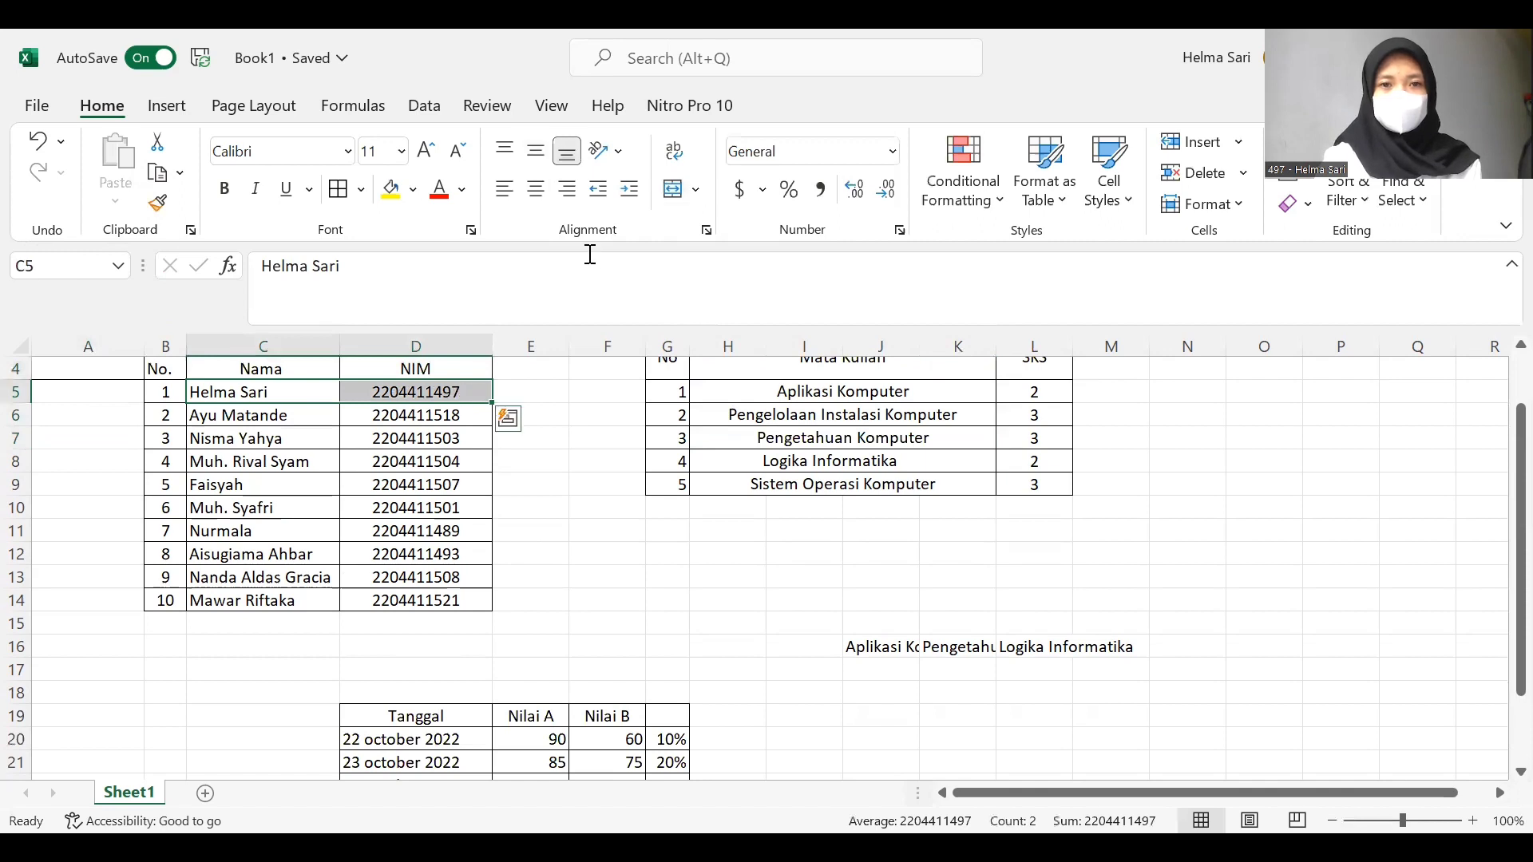
left_click(674, 189)
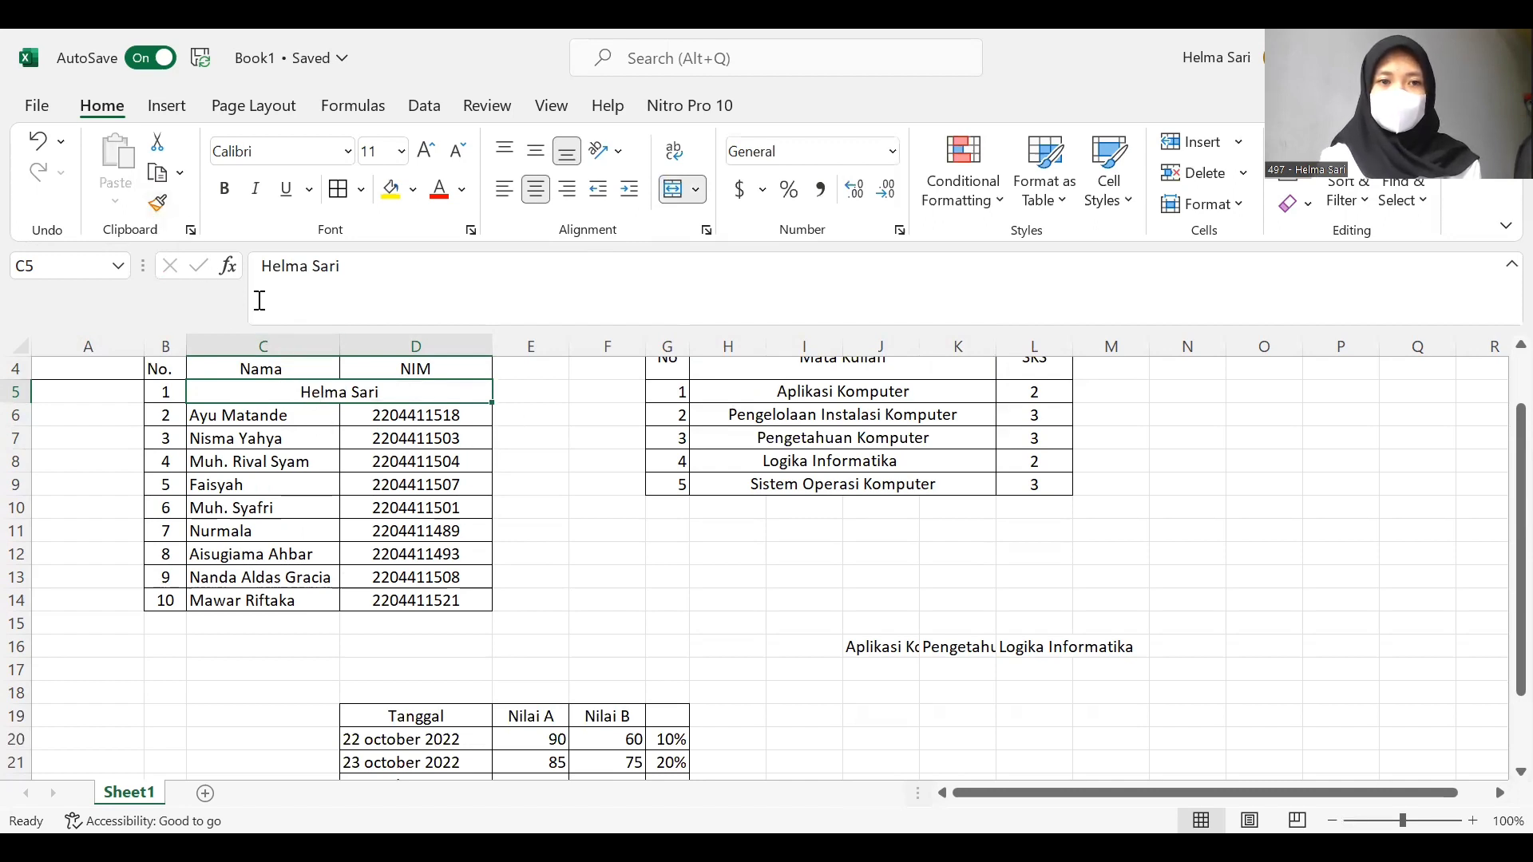
- Copy the merged, centered format of C5:D5 onto the second student's row, C6:D6, with Format Painter
double_click(308, 389)
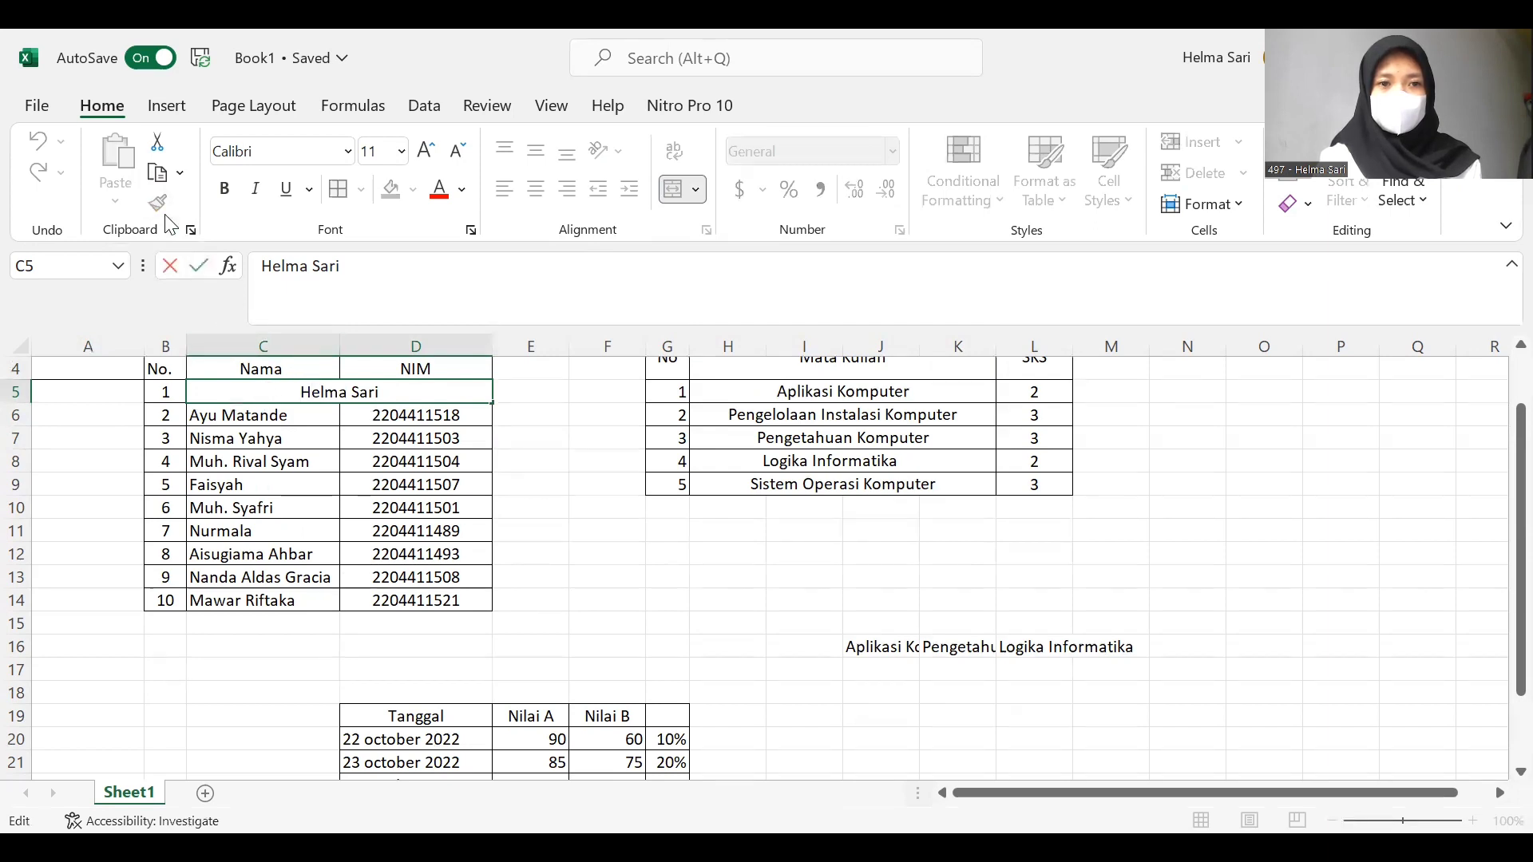
left_click(346, 447)
left_click(309, 392)
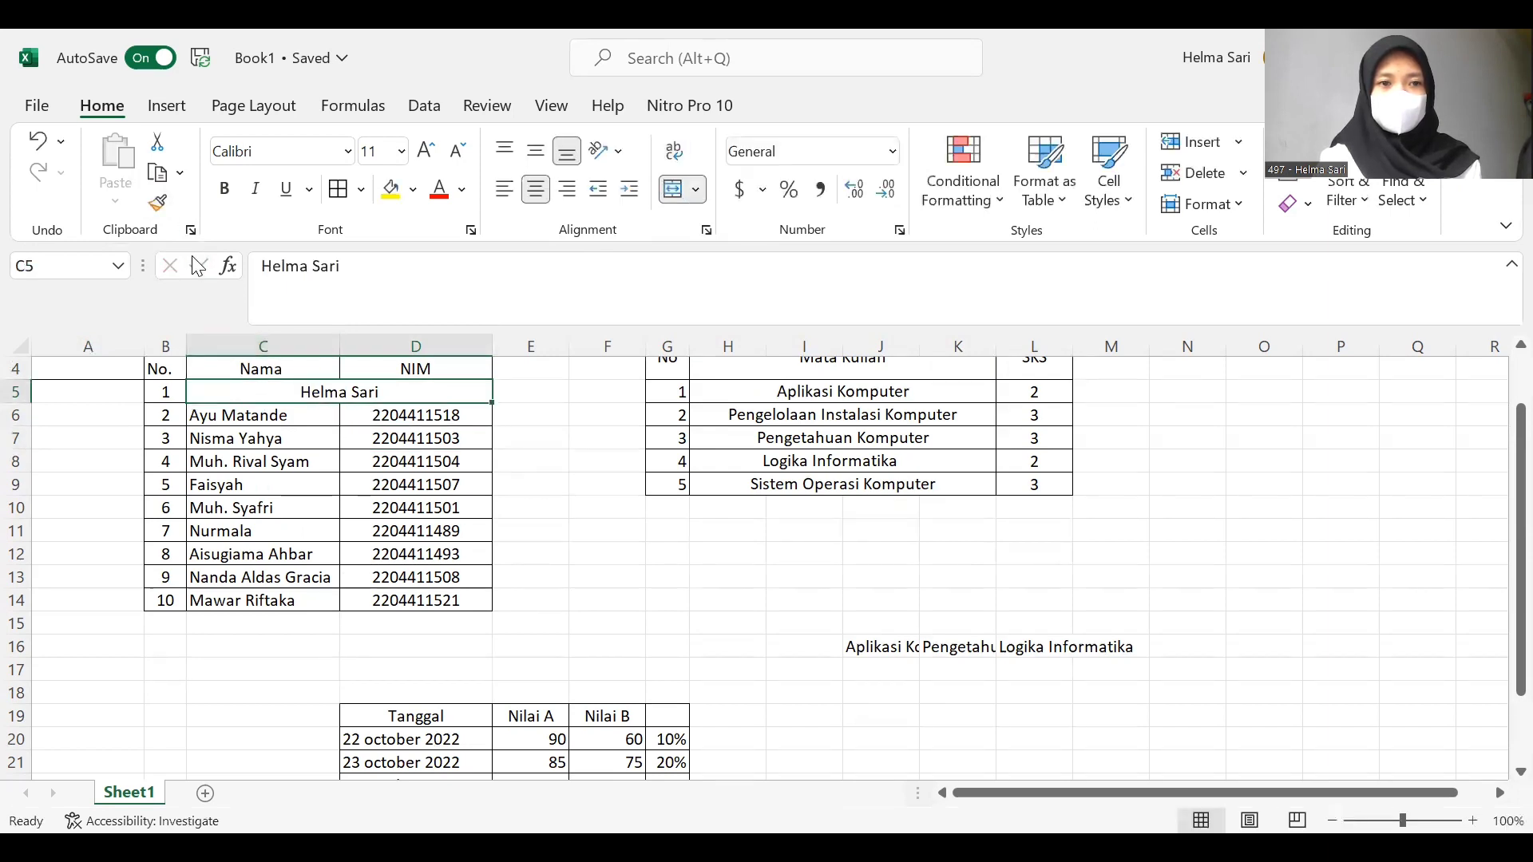
left_click(157, 203)
left_click(301, 414)
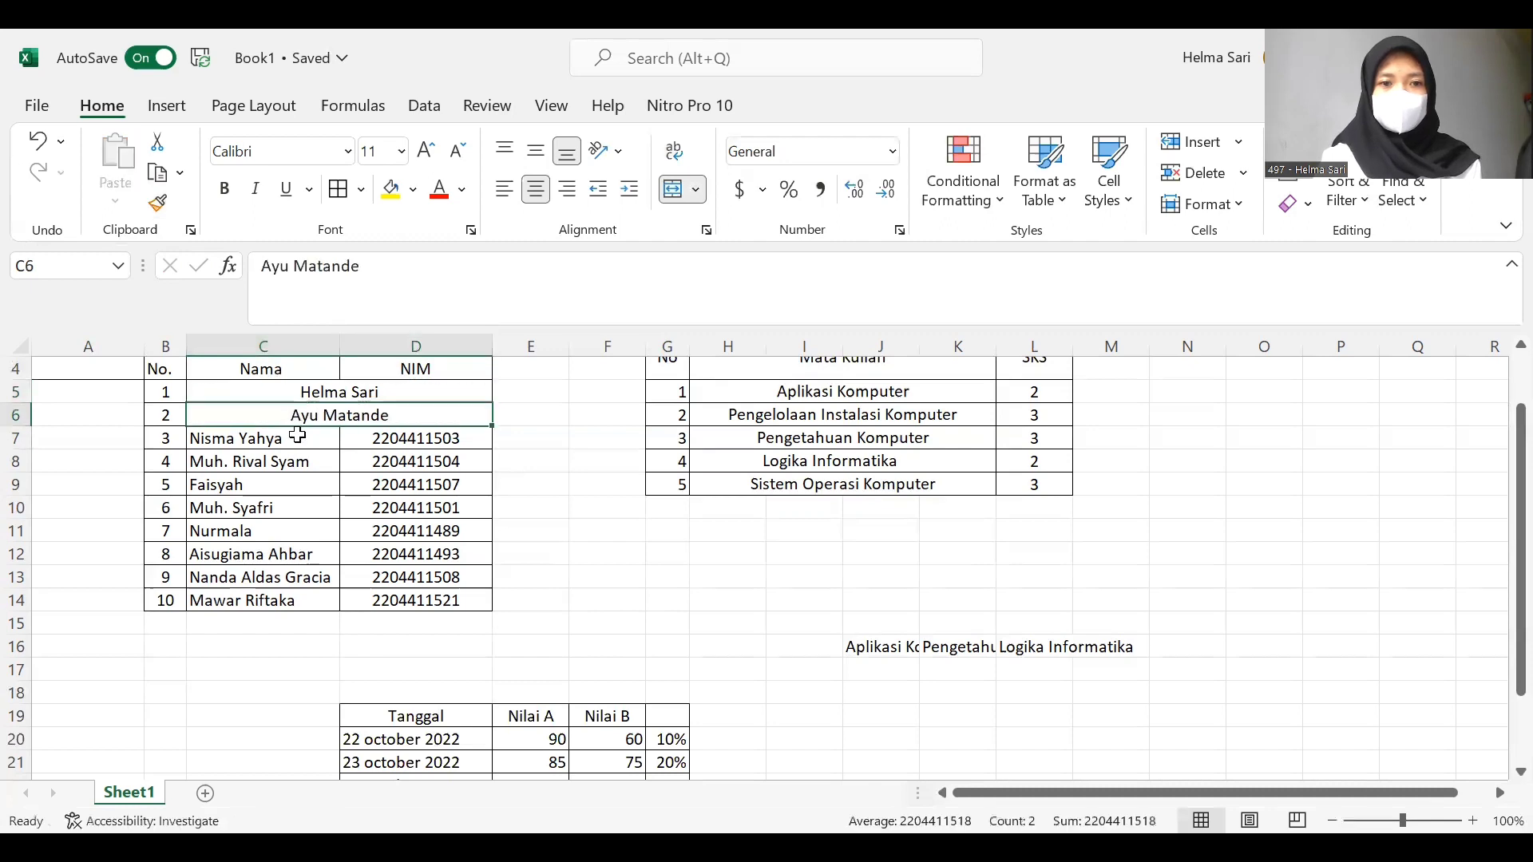
- Copy the merged format of C6:D6 onto the third student's row, C7:D7, with Format Painter
left_click(306, 443)
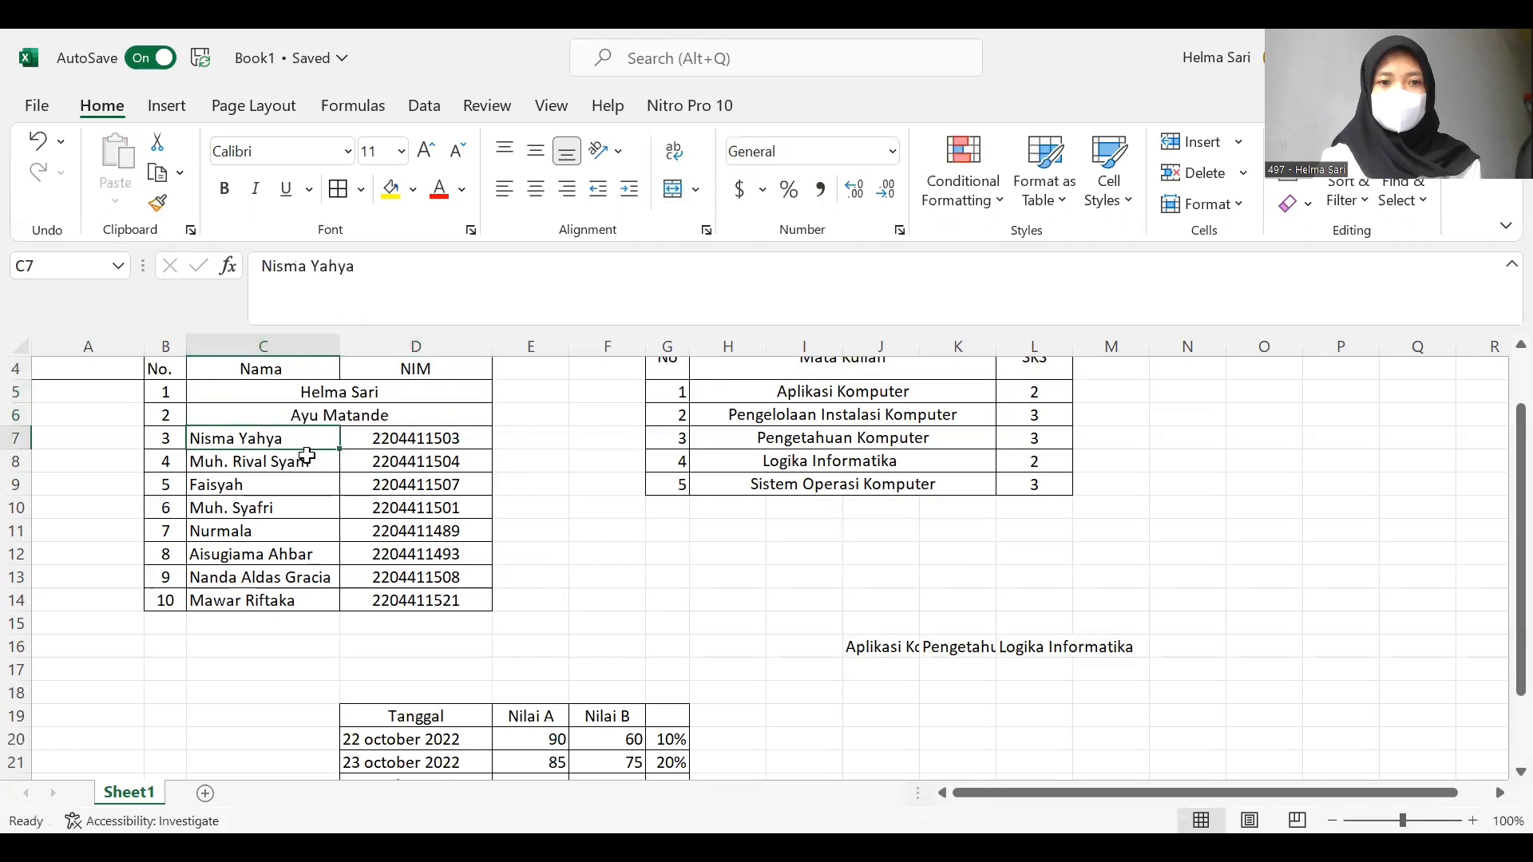
left_click(323, 415)
left_click(159, 205)
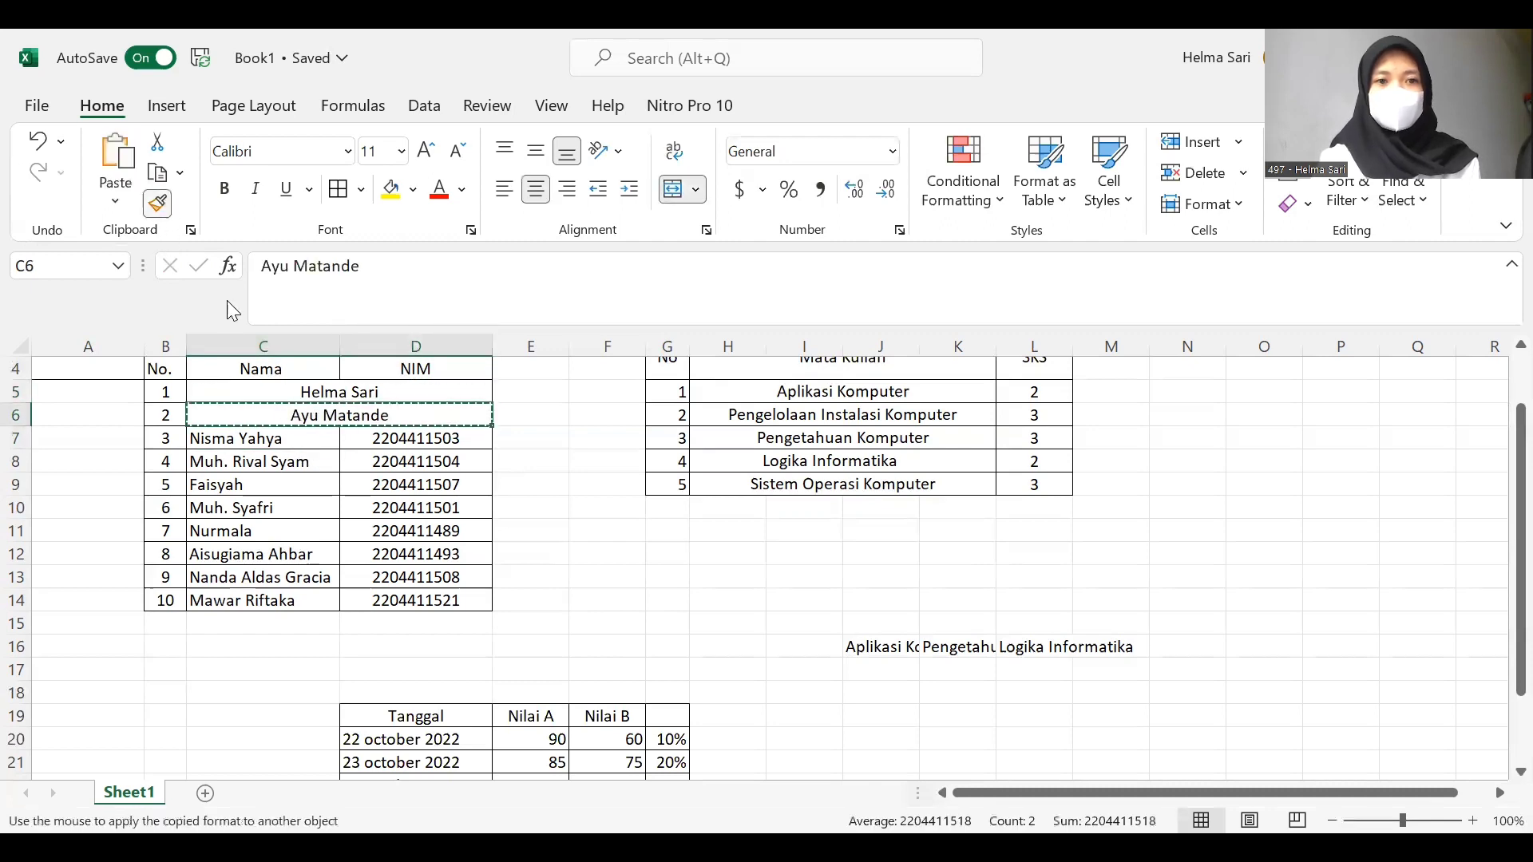
left_click(323, 438)
left_click(328, 465)
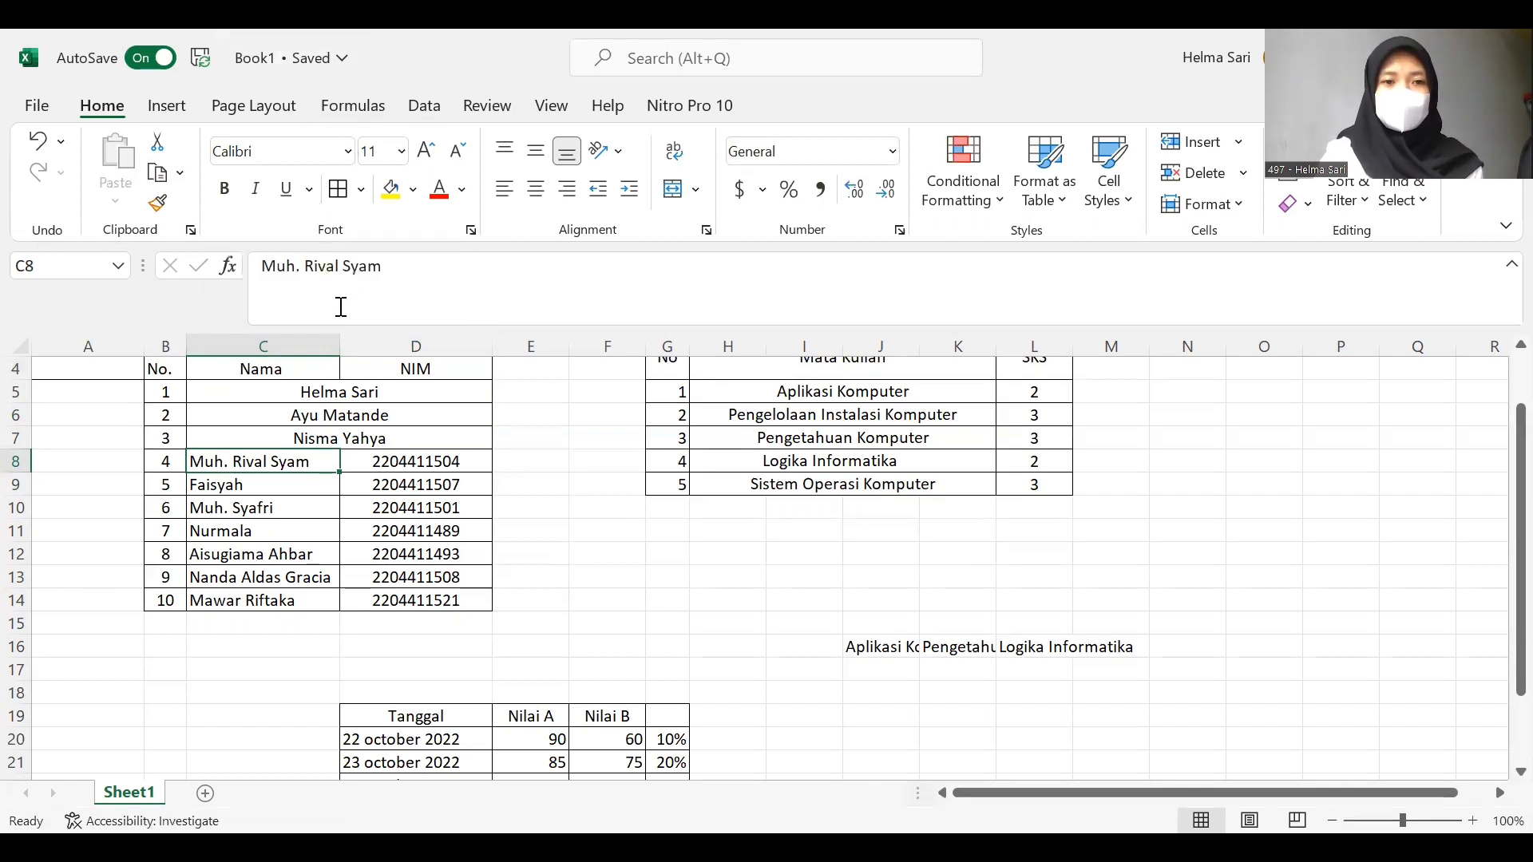
left_click(336, 392)
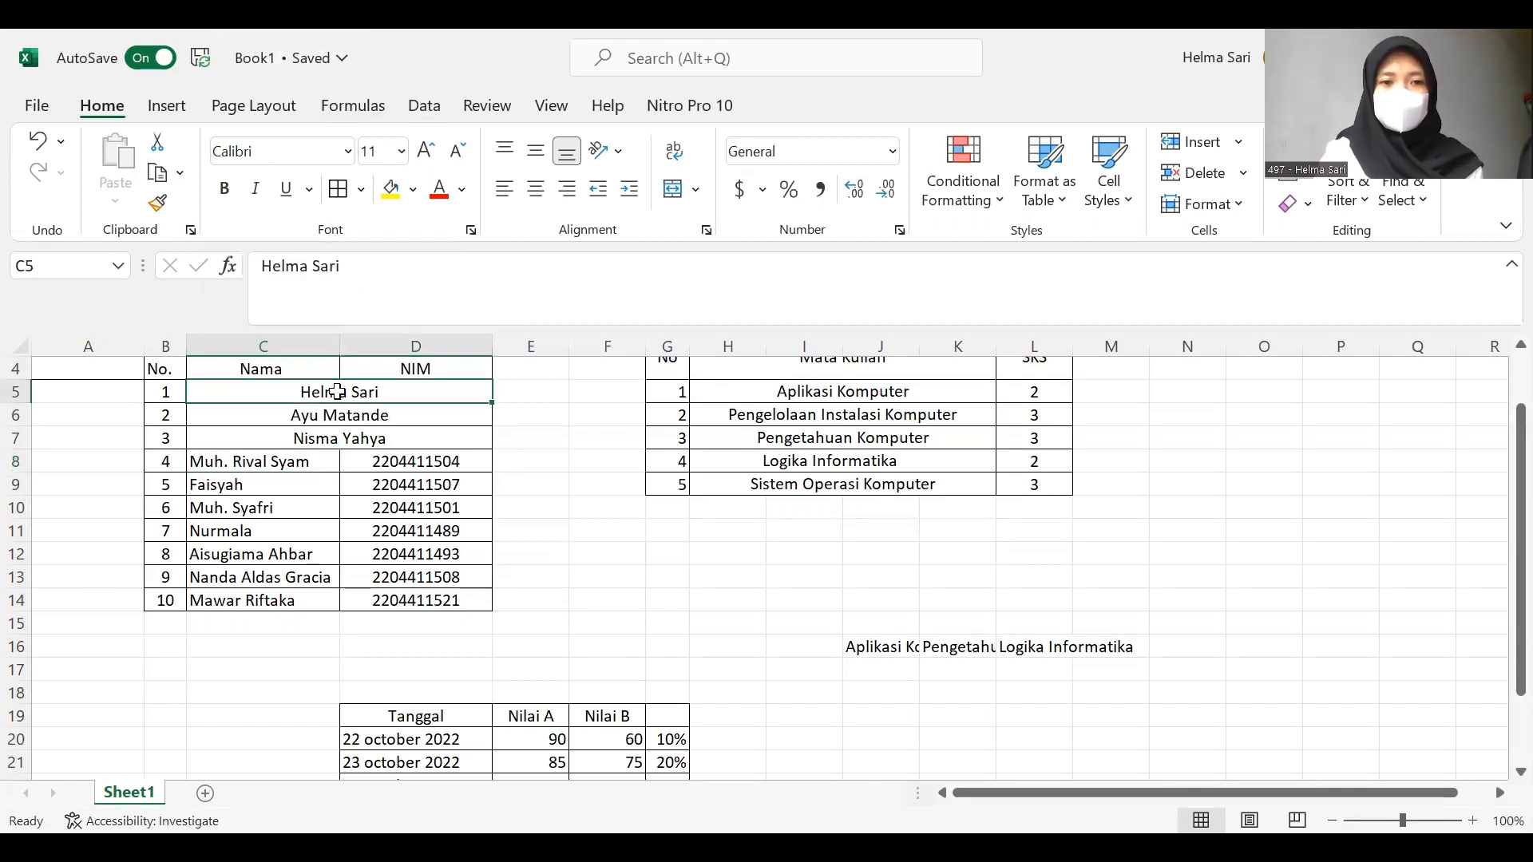
- Set the first student's name in merged cell C5 to the Arial font at size 10
left_click(349, 151)
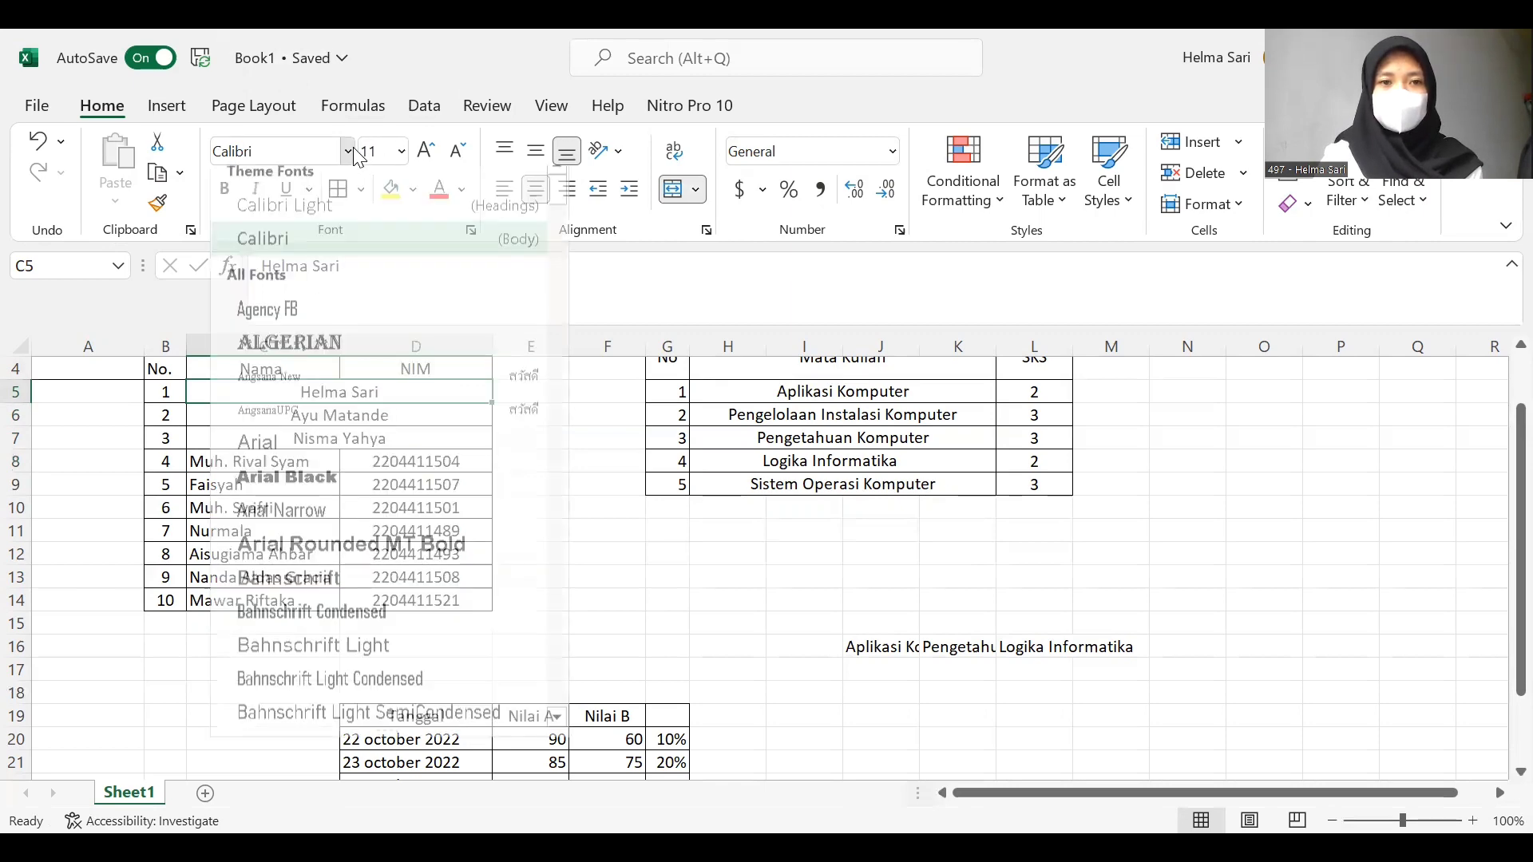
left_click(348, 151)
left_click(349, 151)
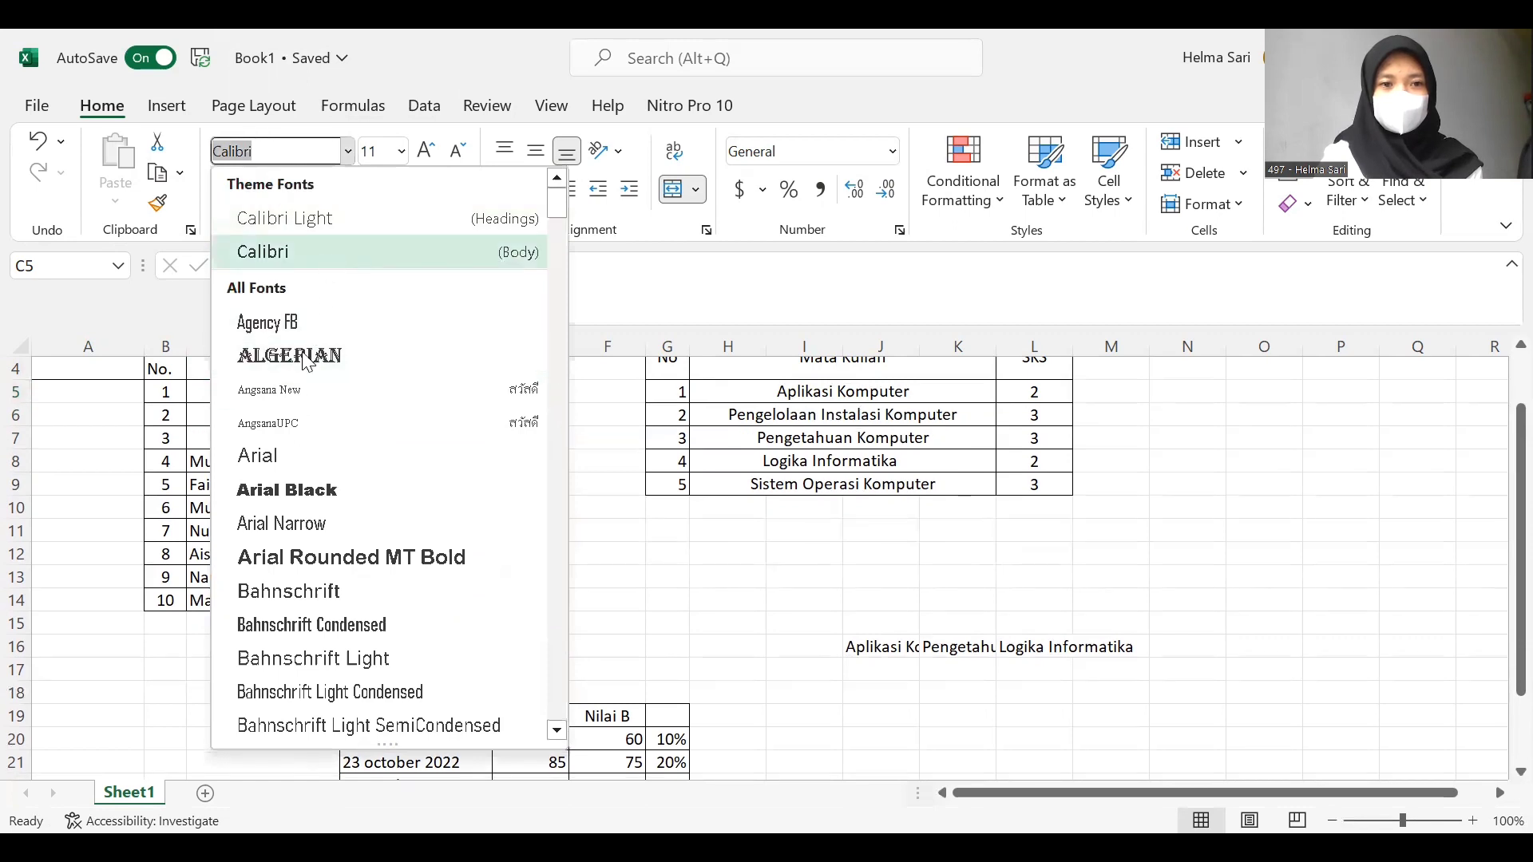
left_click(310, 463)
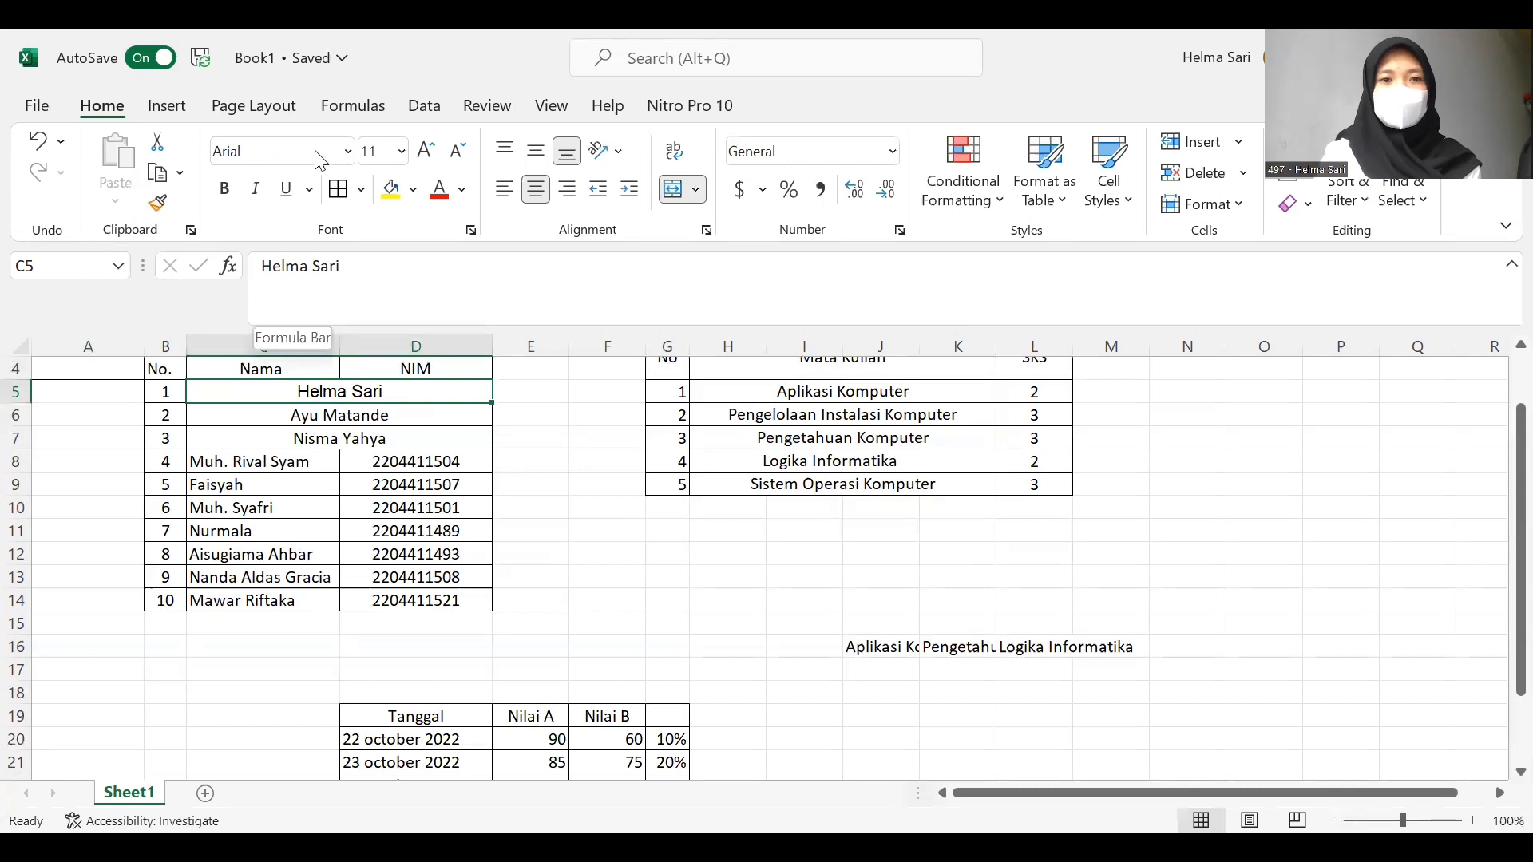
left_click(402, 155)
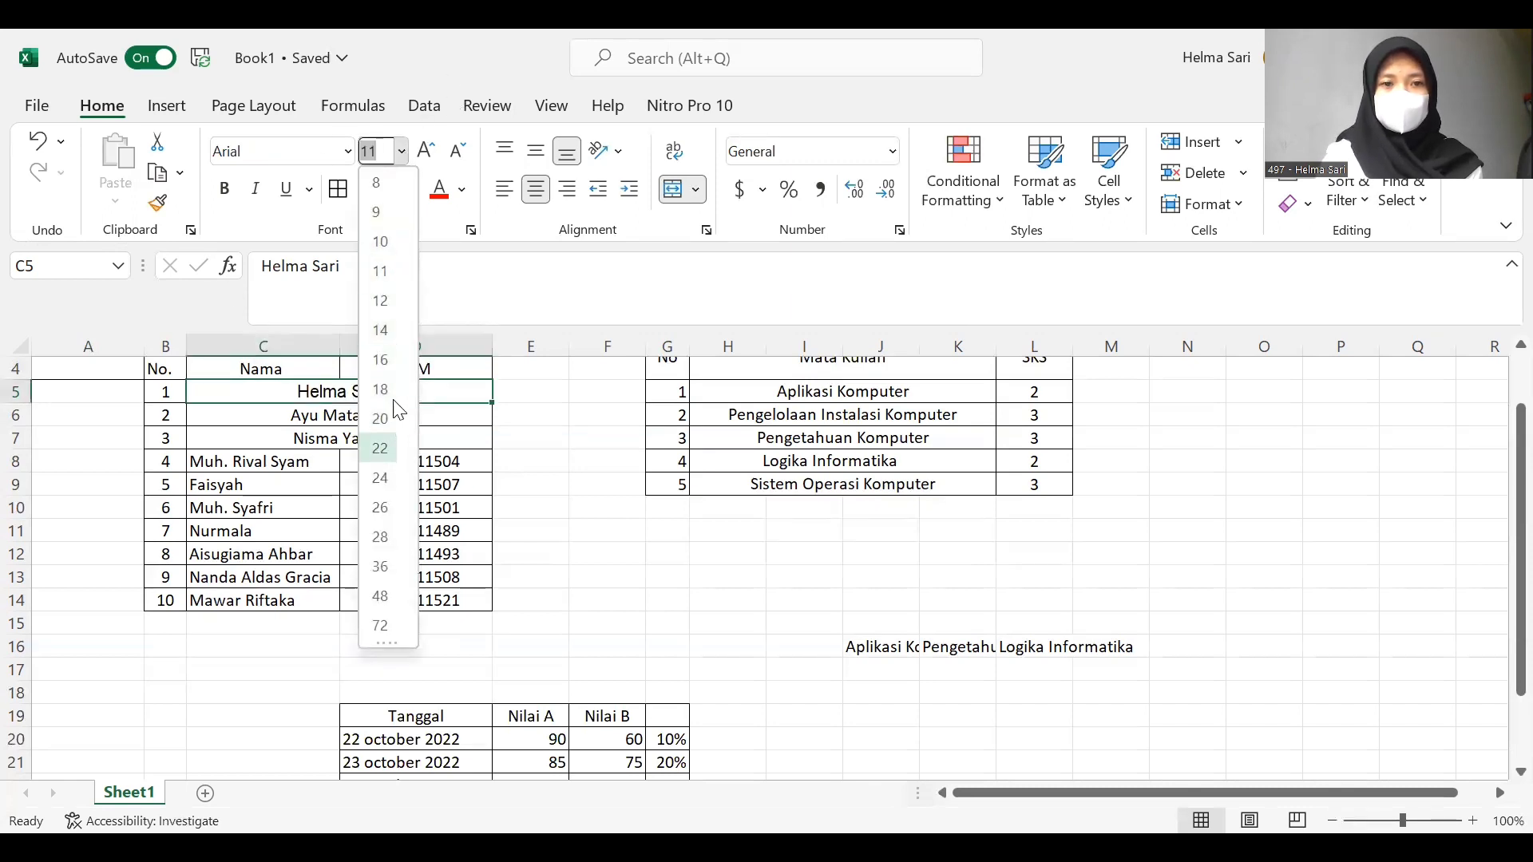
left_click(380, 241)
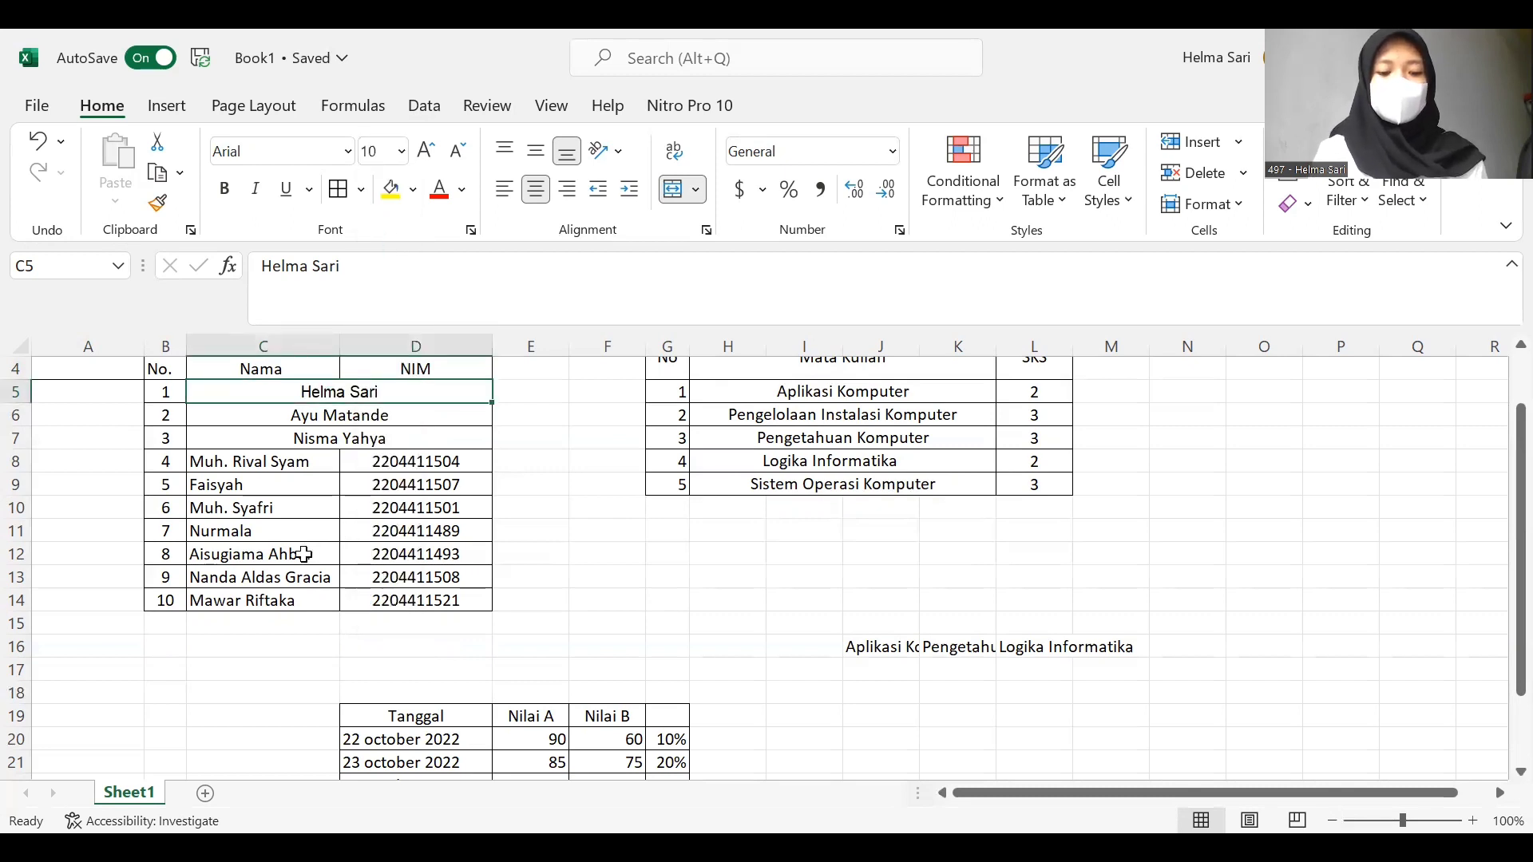
- Increase the font size of the name in C5 by one level and decrease it back to 10
left_click(426, 154)
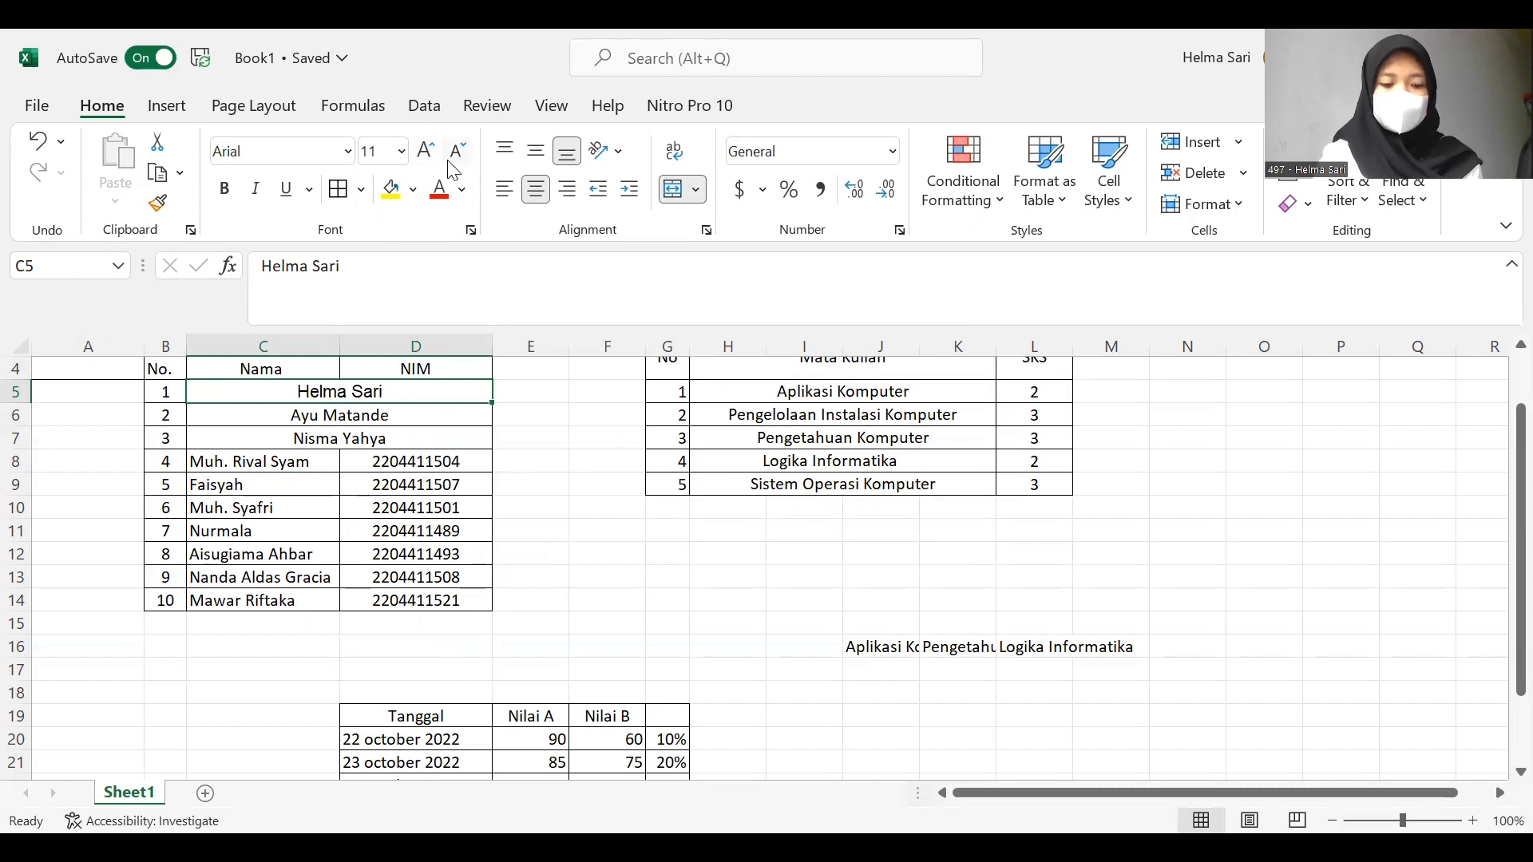
left_click(457, 160)
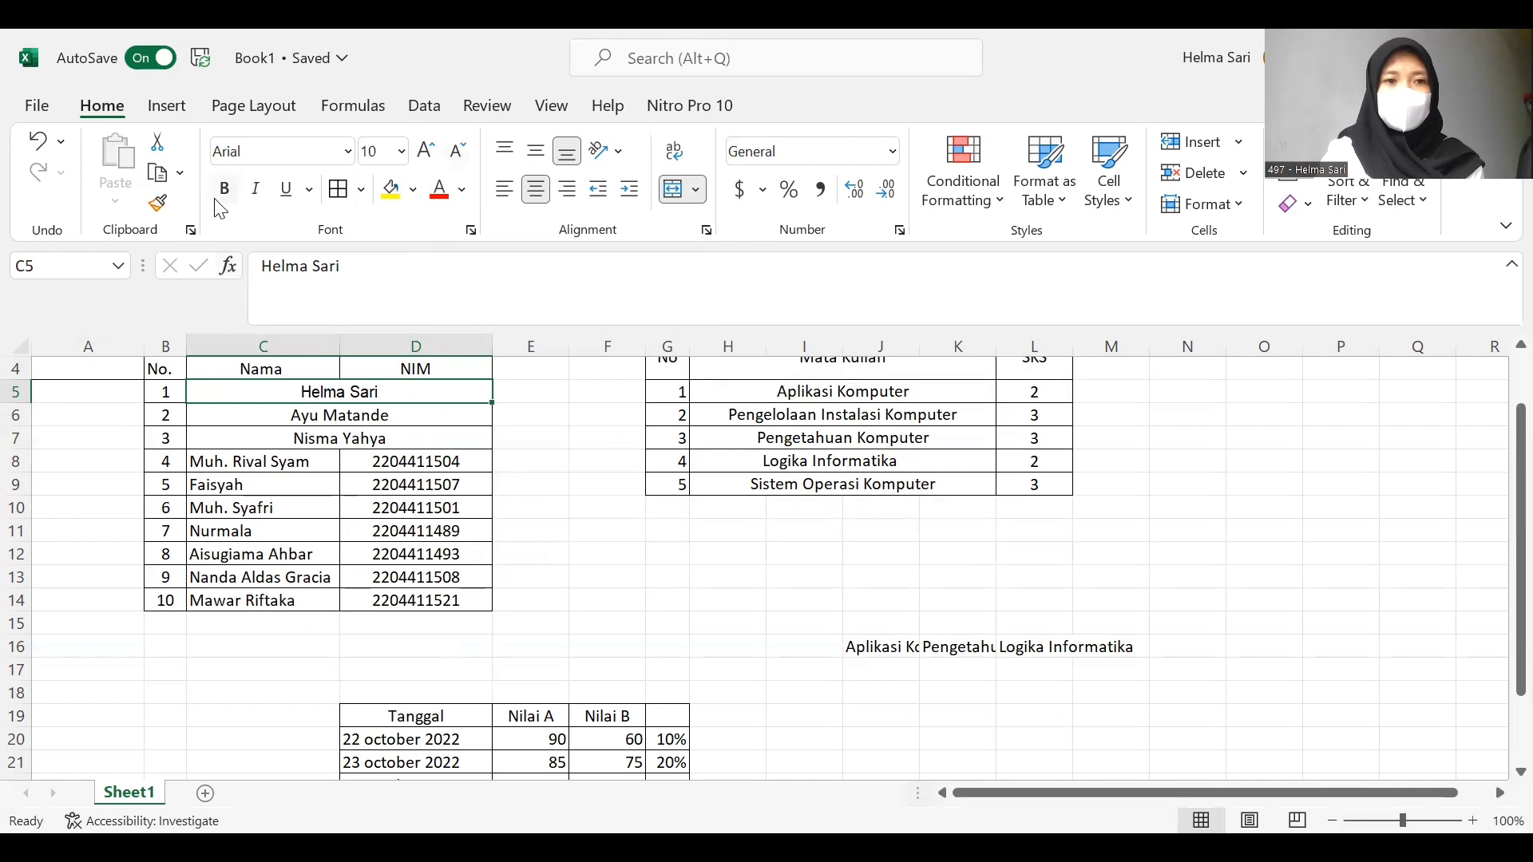
- Try italic and underline on the first student's name in C5, switching each one off again
left_click(256, 191)
left_click(258, 196)
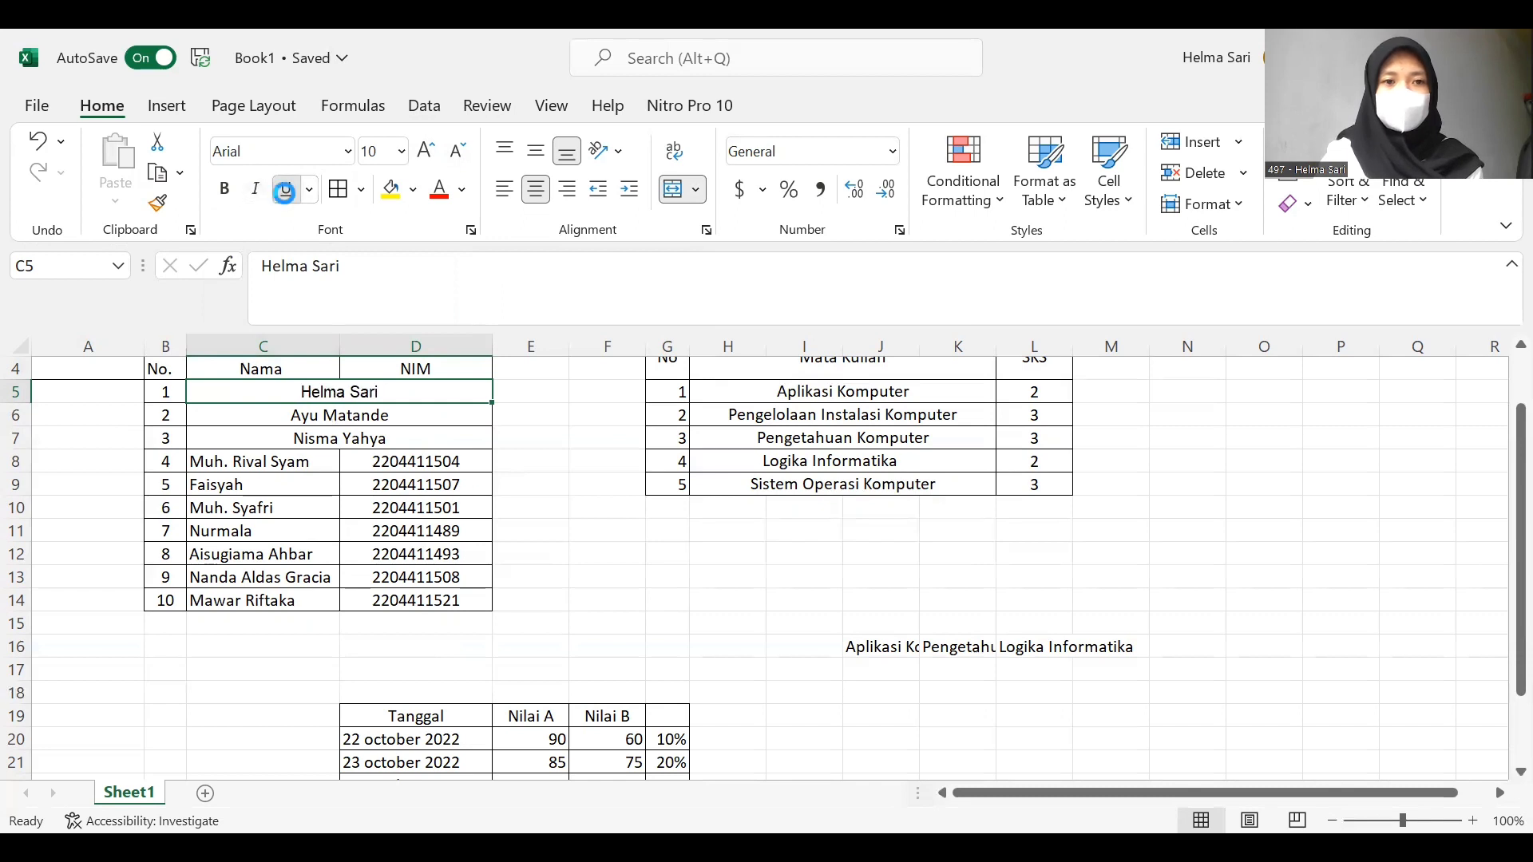
left_click(287, 202)
left_click(288, 203)
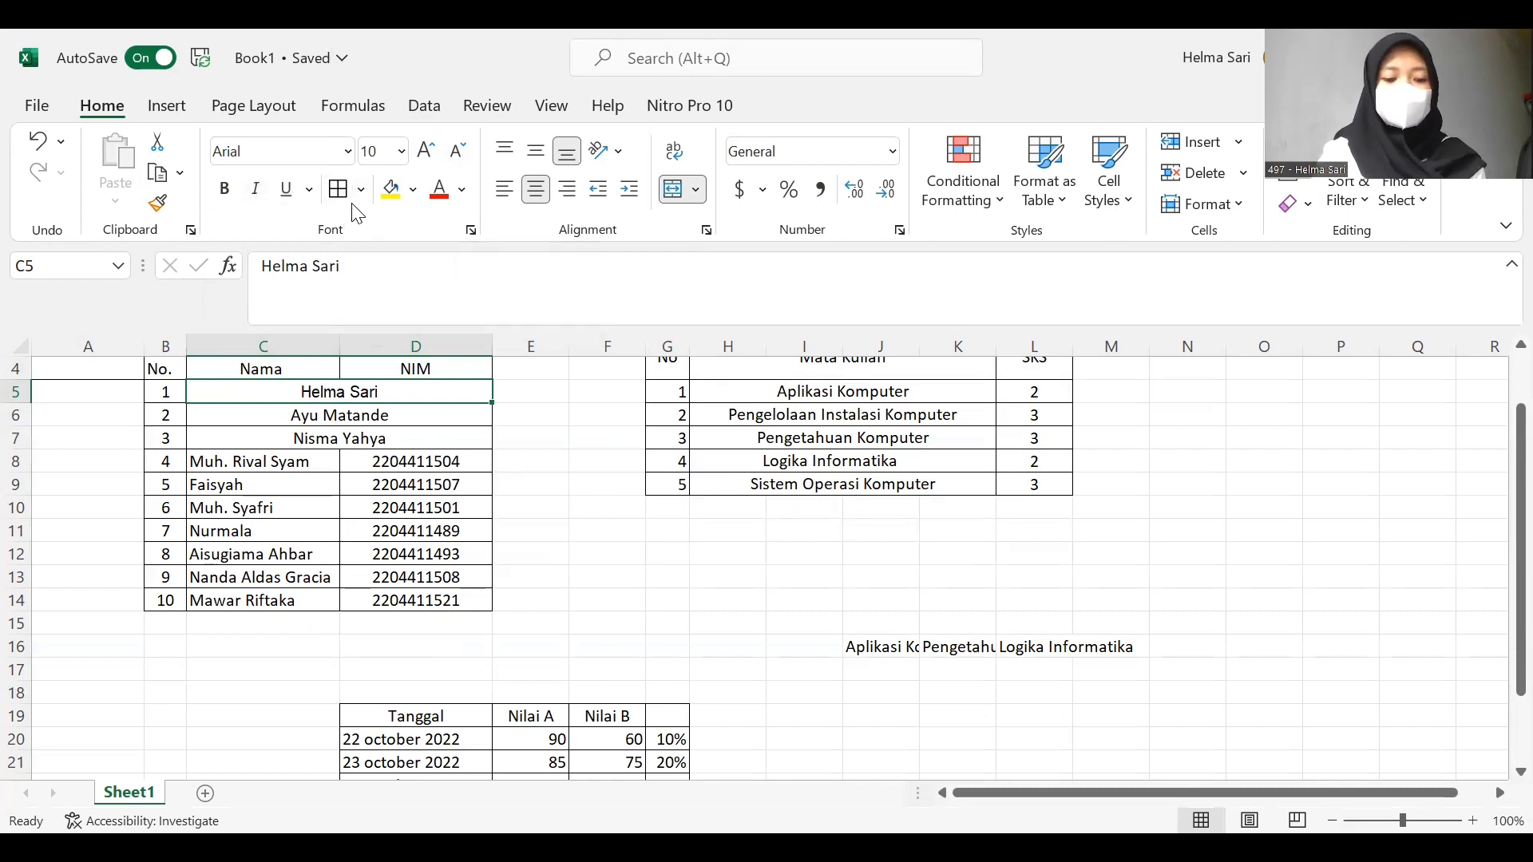
- Remove all borders from the student table range B4:D11
left_click(623, 510)
scroll(631, 519, "up", 1)
left_click(713, 445)
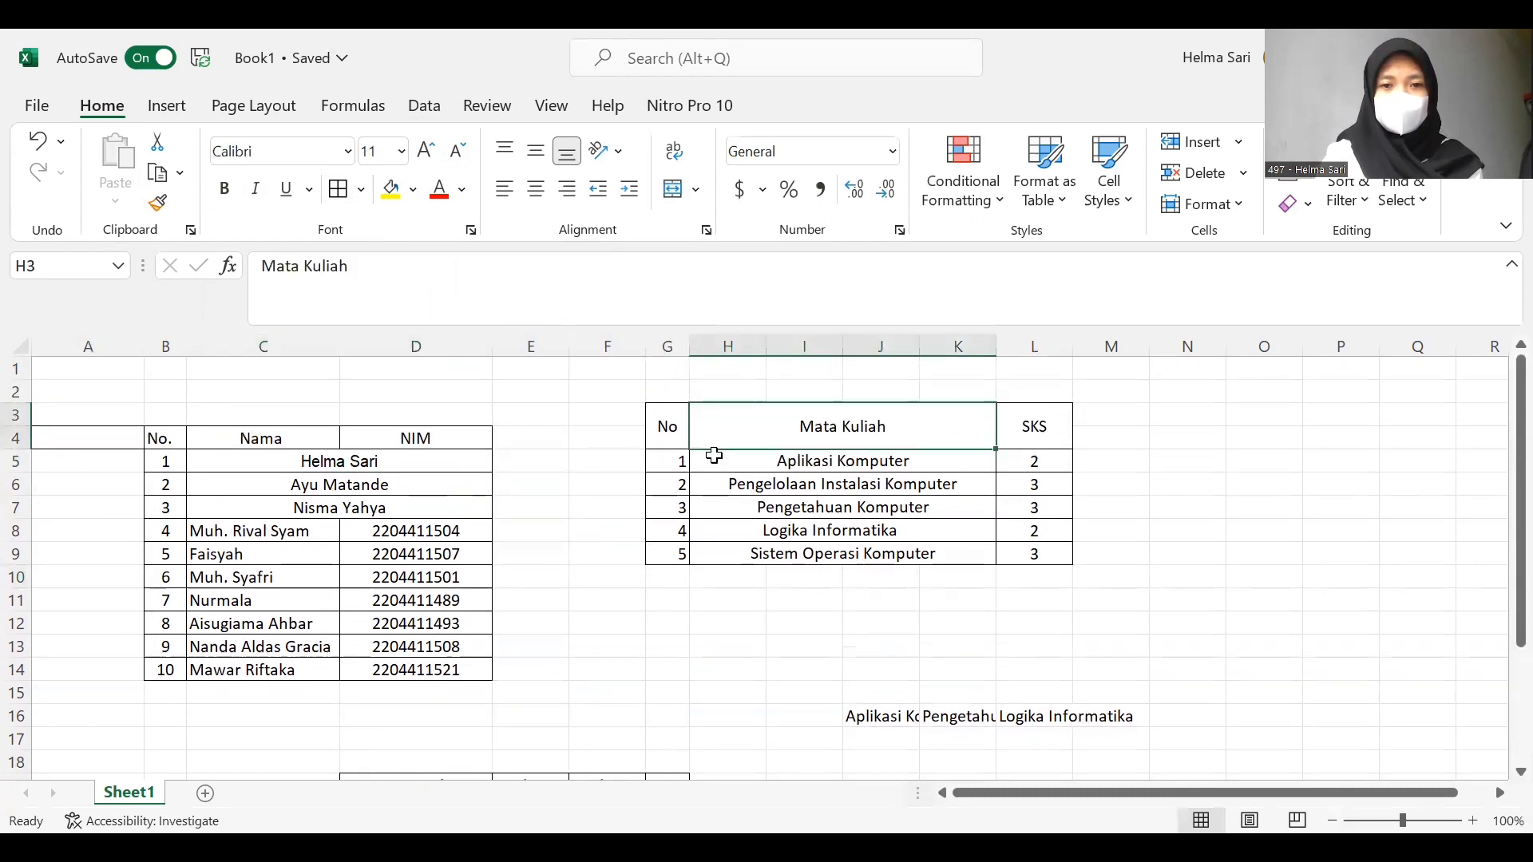
left_click_drag(159, 438, 236, 597)
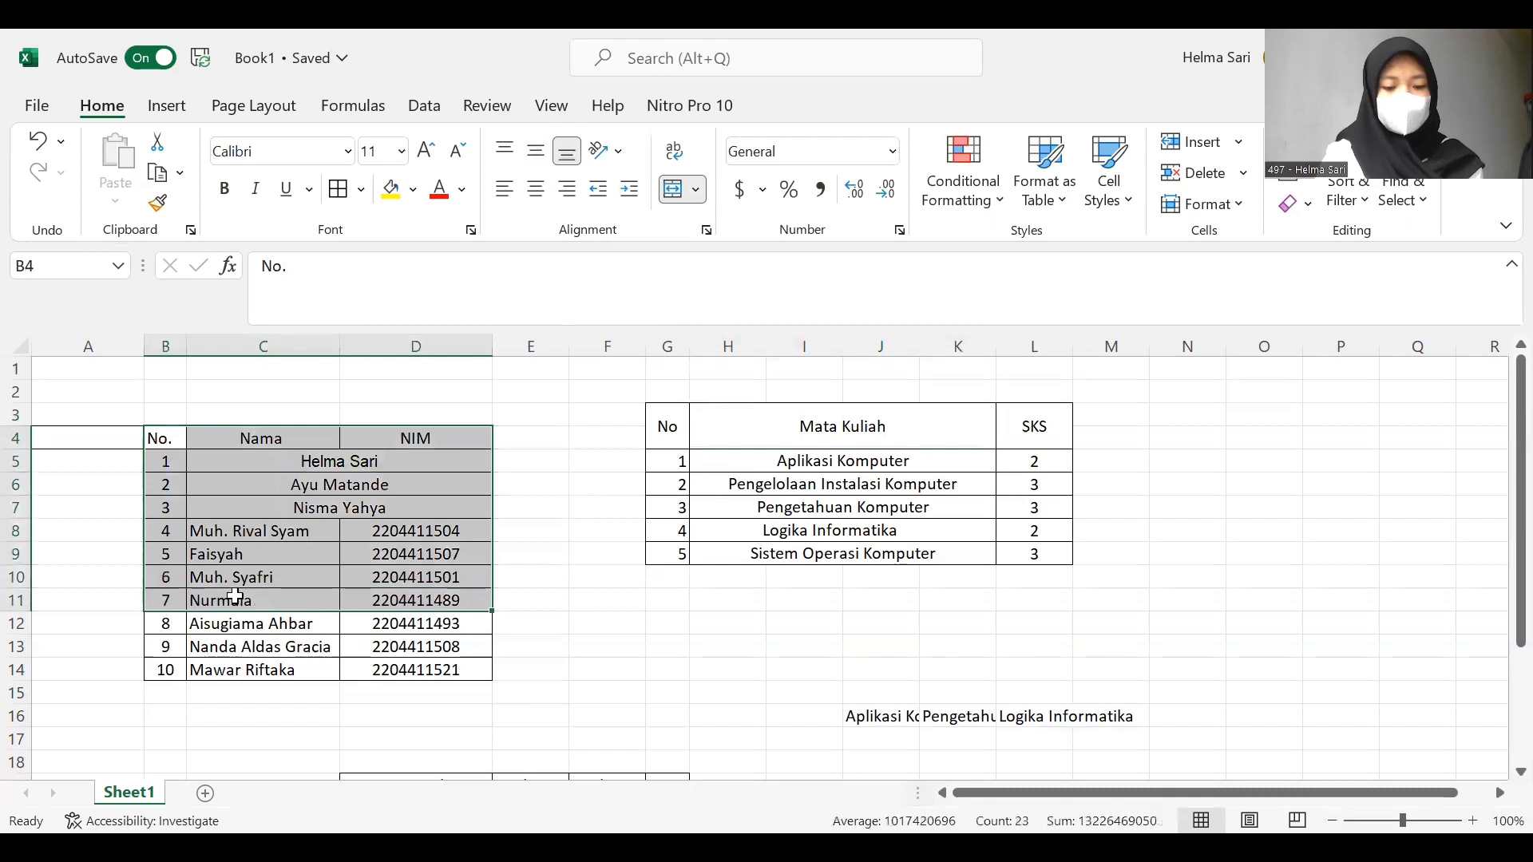
left_click(361, 190)
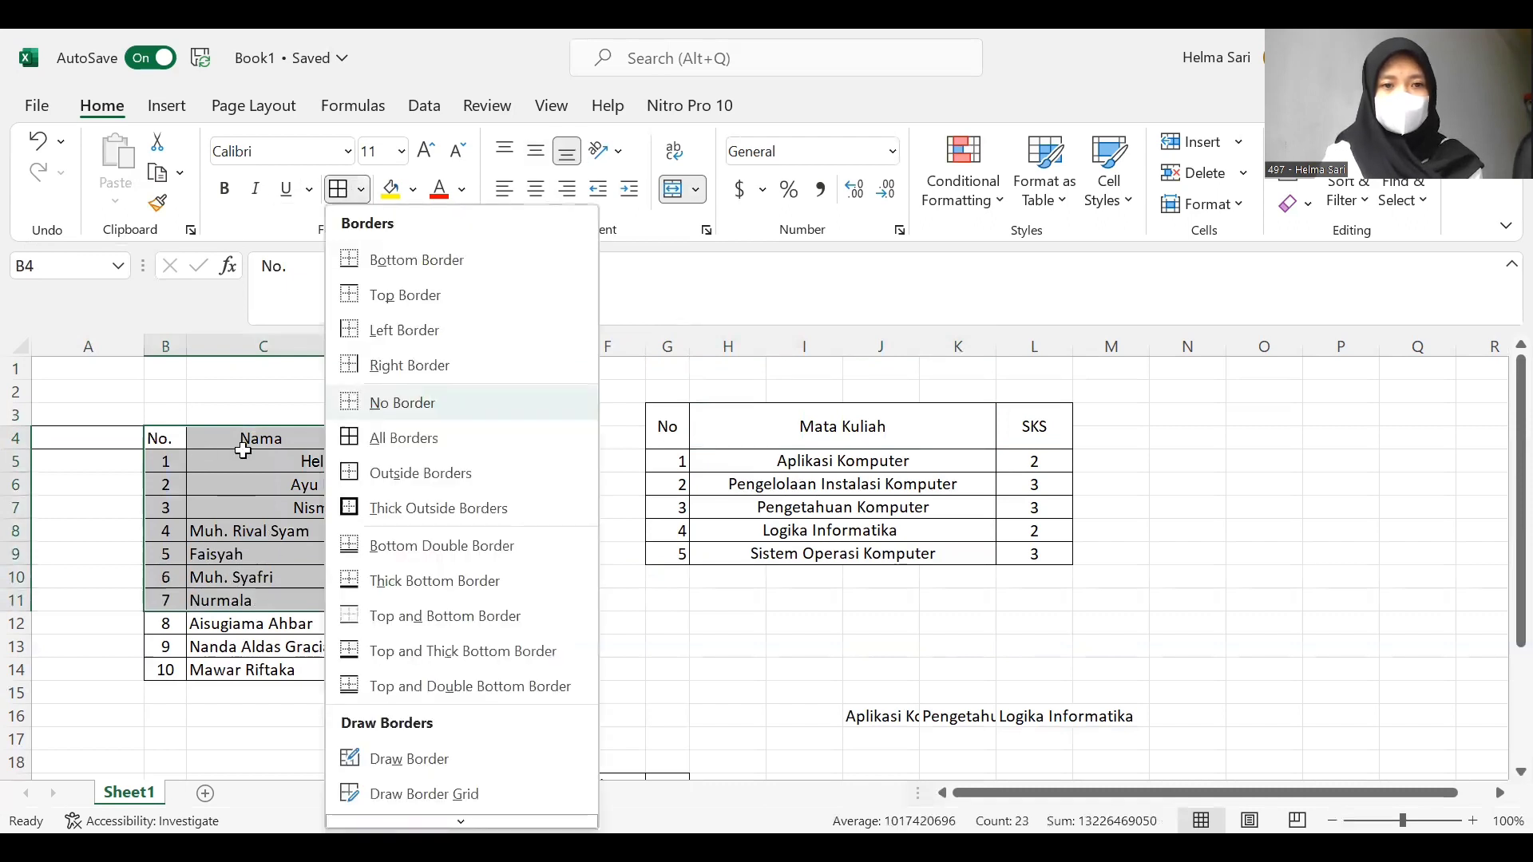
left_click(375, 401)
left_click(190, 459)
- Apply all borders to the student table range B4:D11
left_click(168, 440)
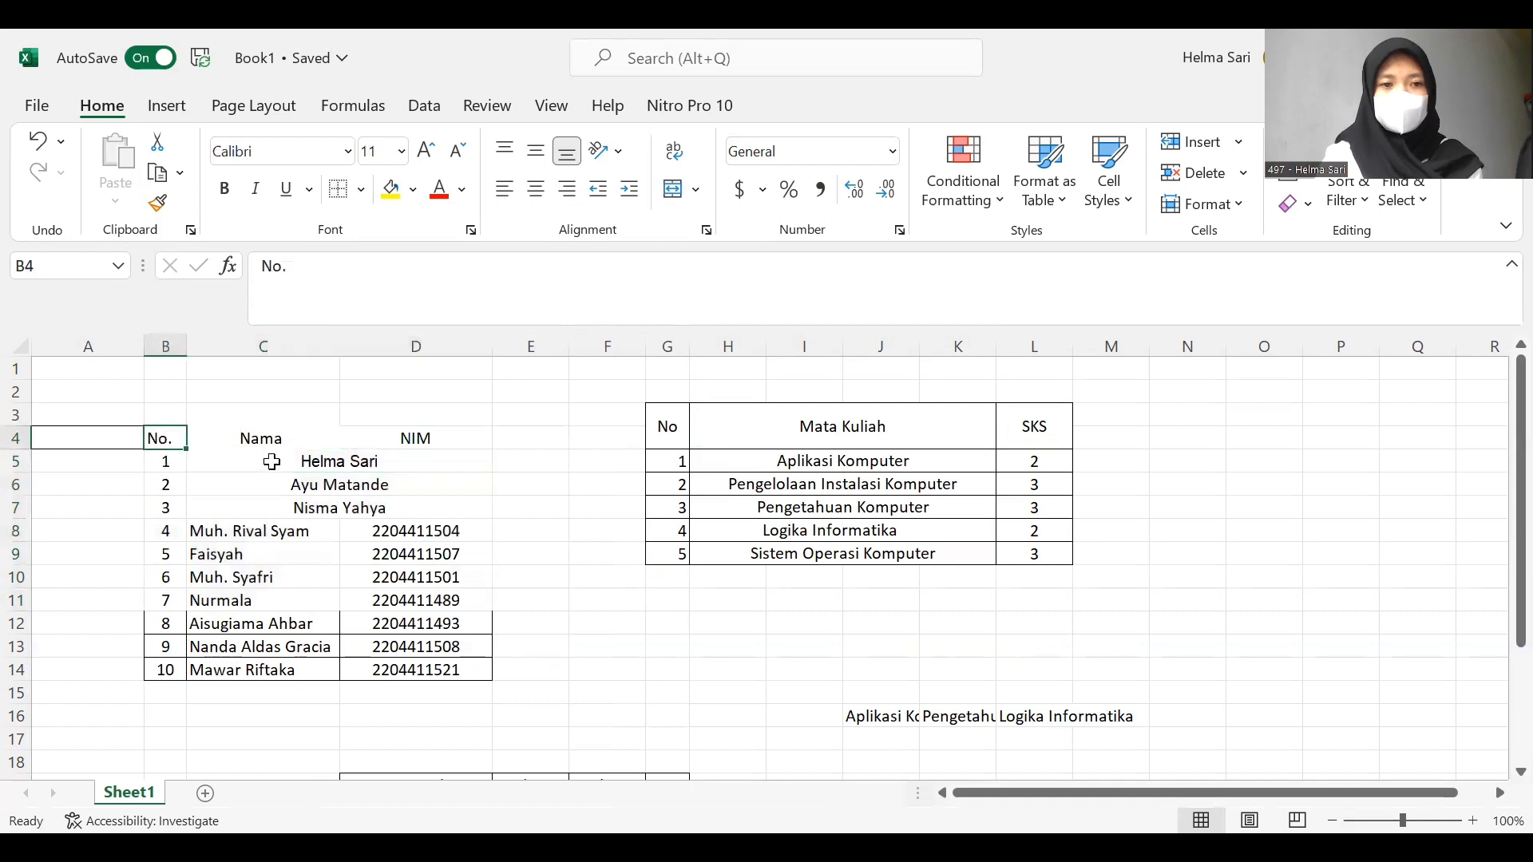
left_click_drag(166, 438, 447, 599)
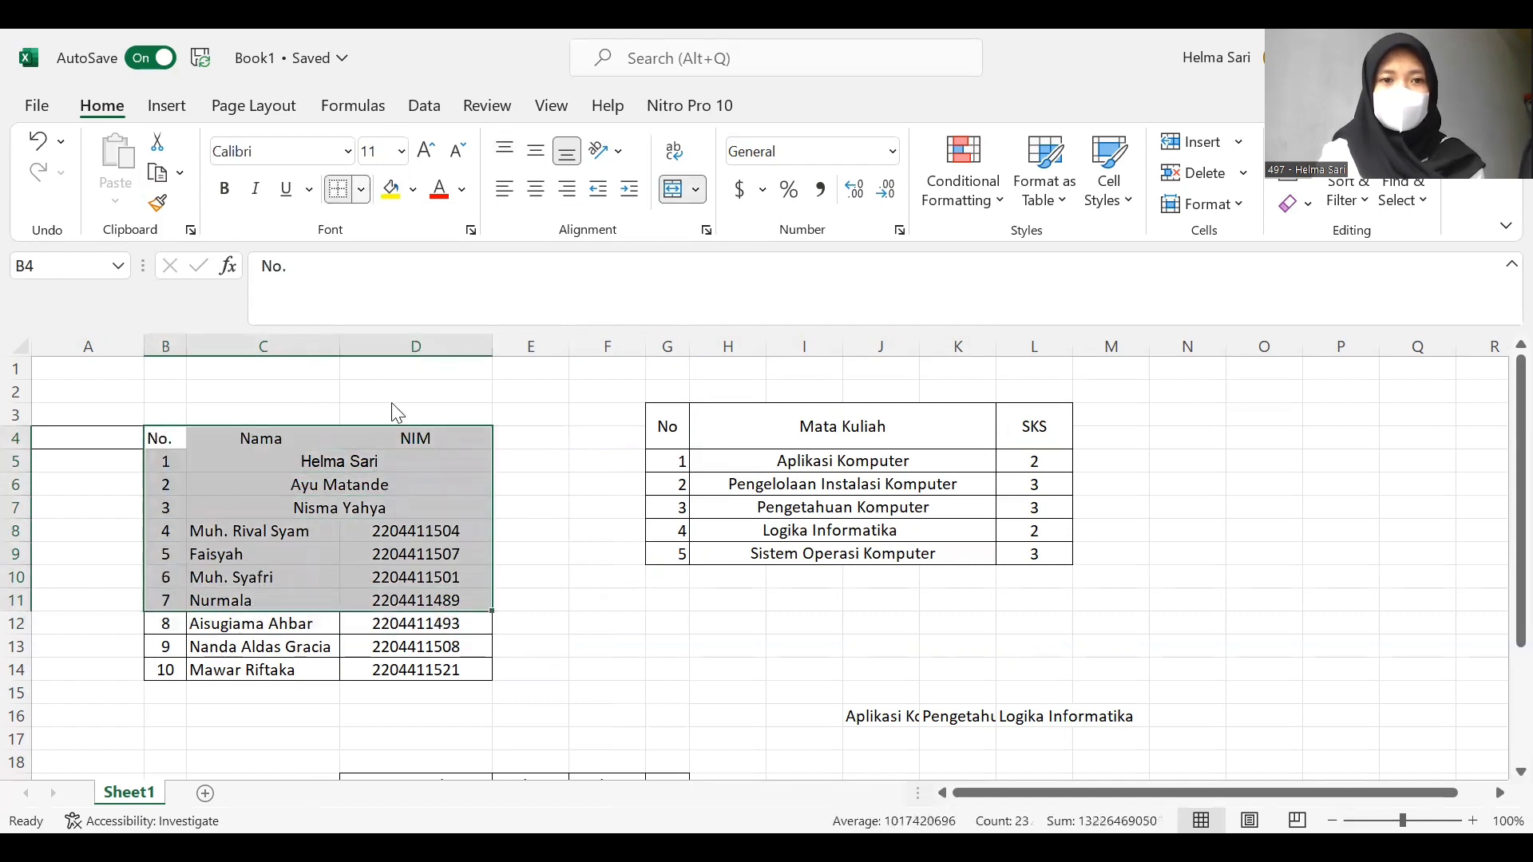
left_click(361, 189)
left_click(420, 451)
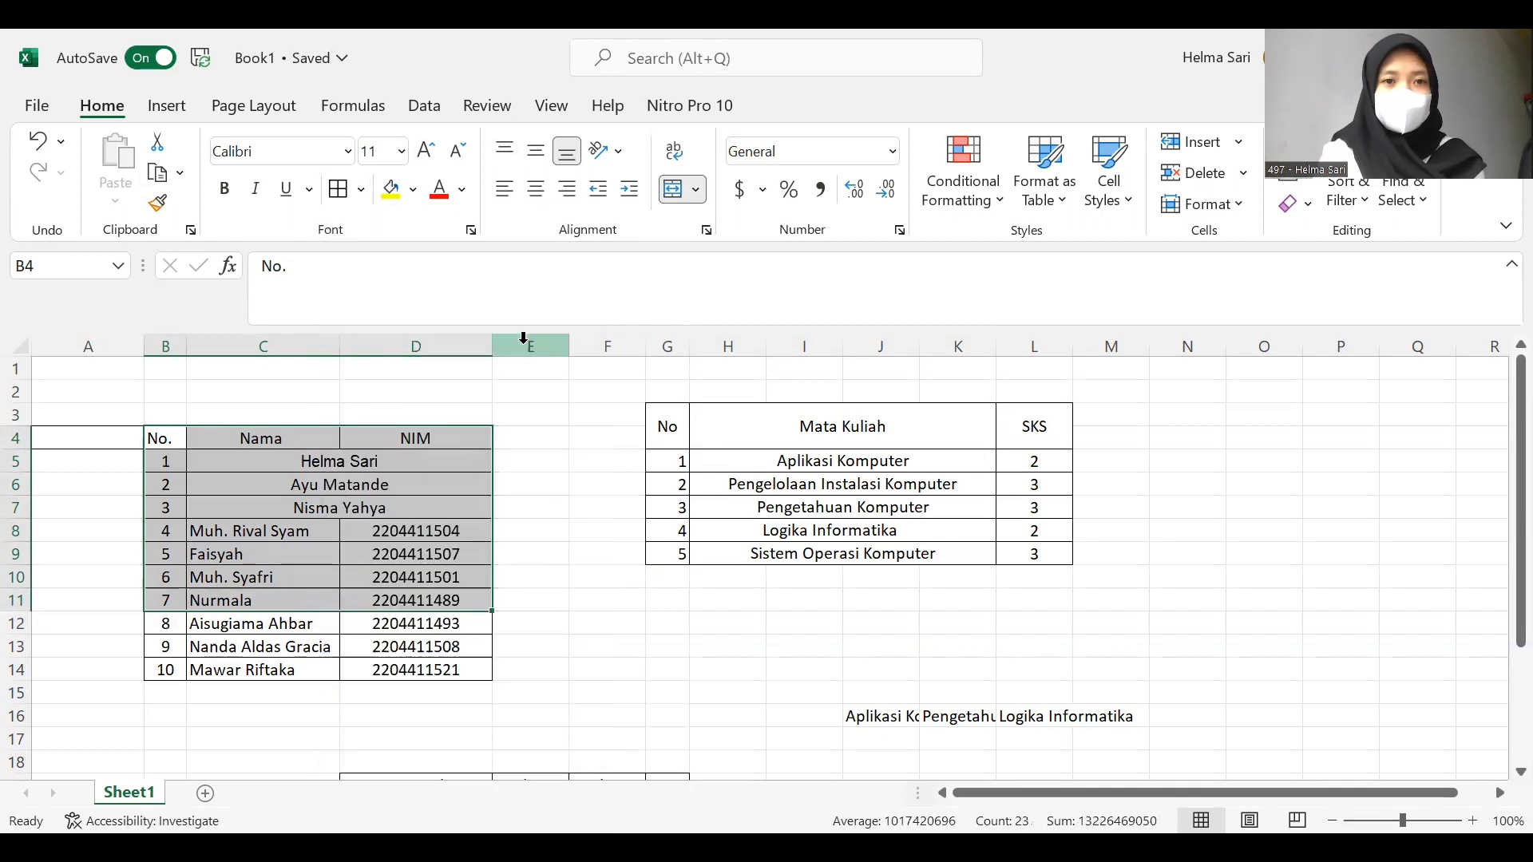
left_click(349, 580)
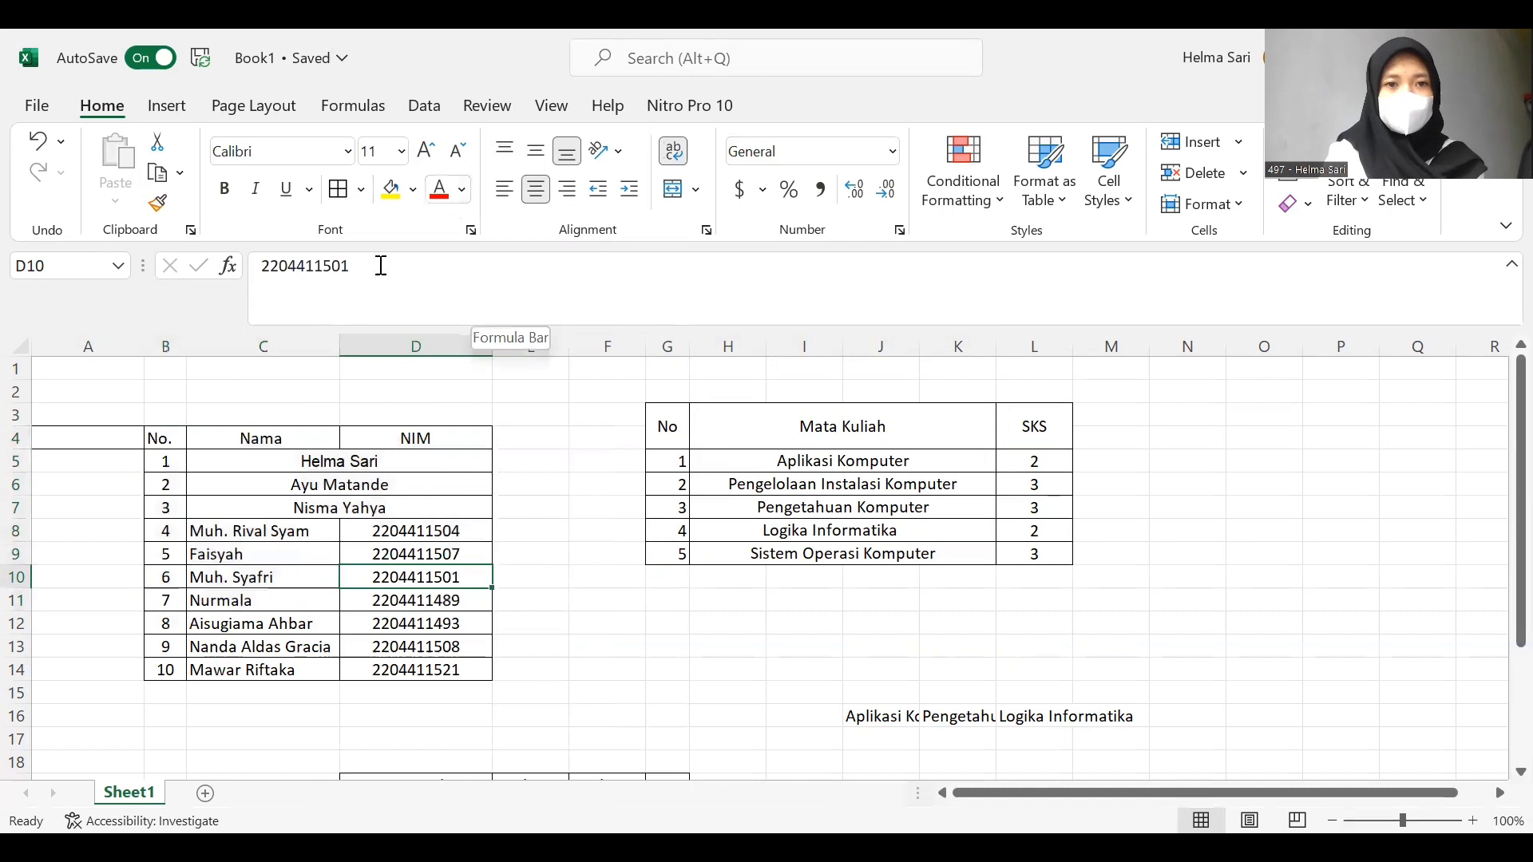
- Fill the first student's name cell C5 with yellow and set its font color to dark gray after trying red
left_click(374, 478)
left_click(377, 458)
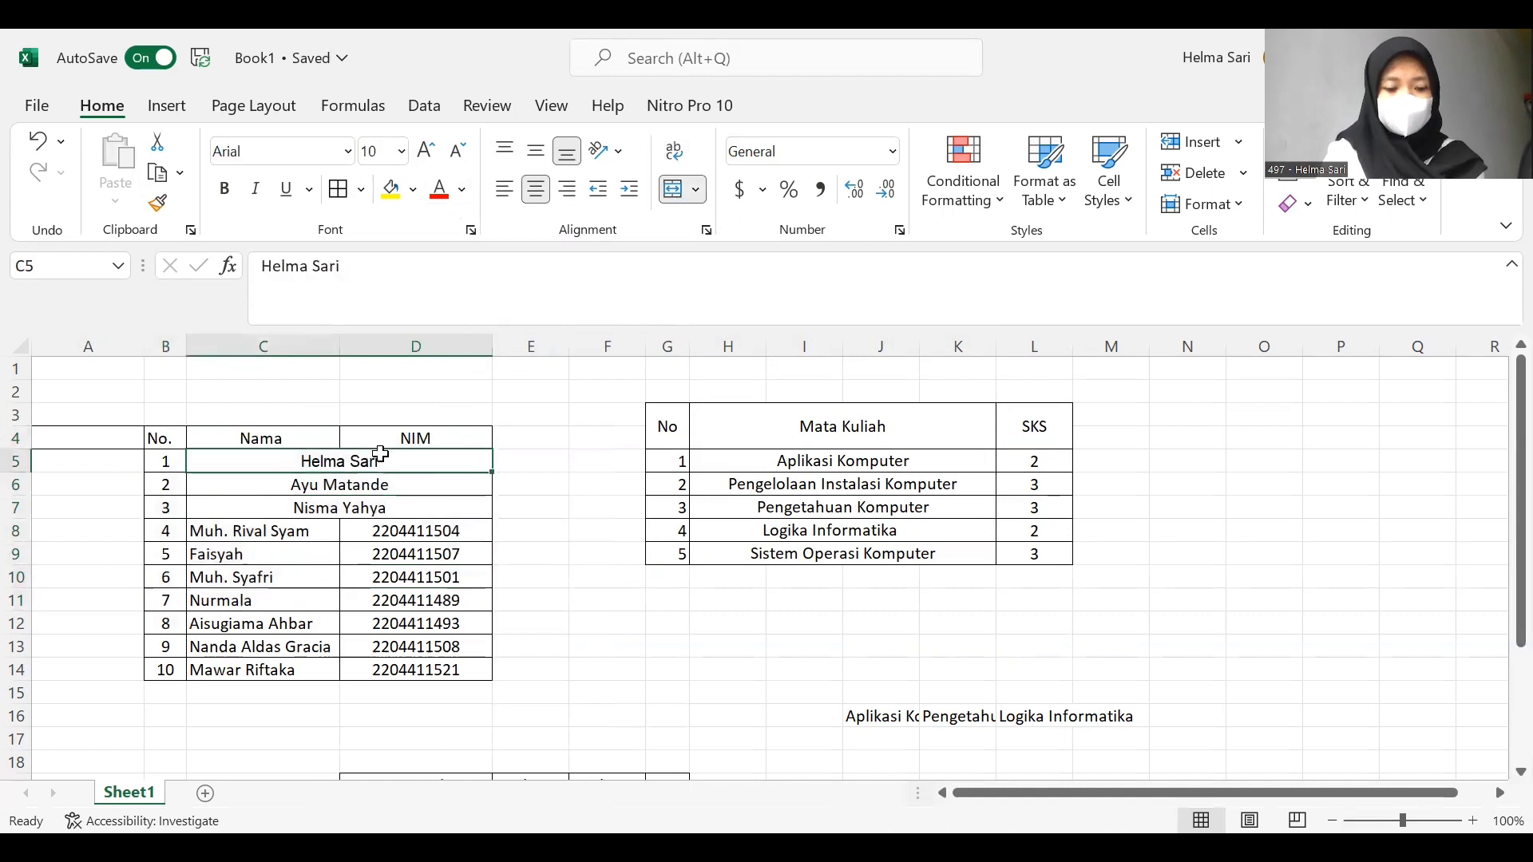
left_click(391, 190)
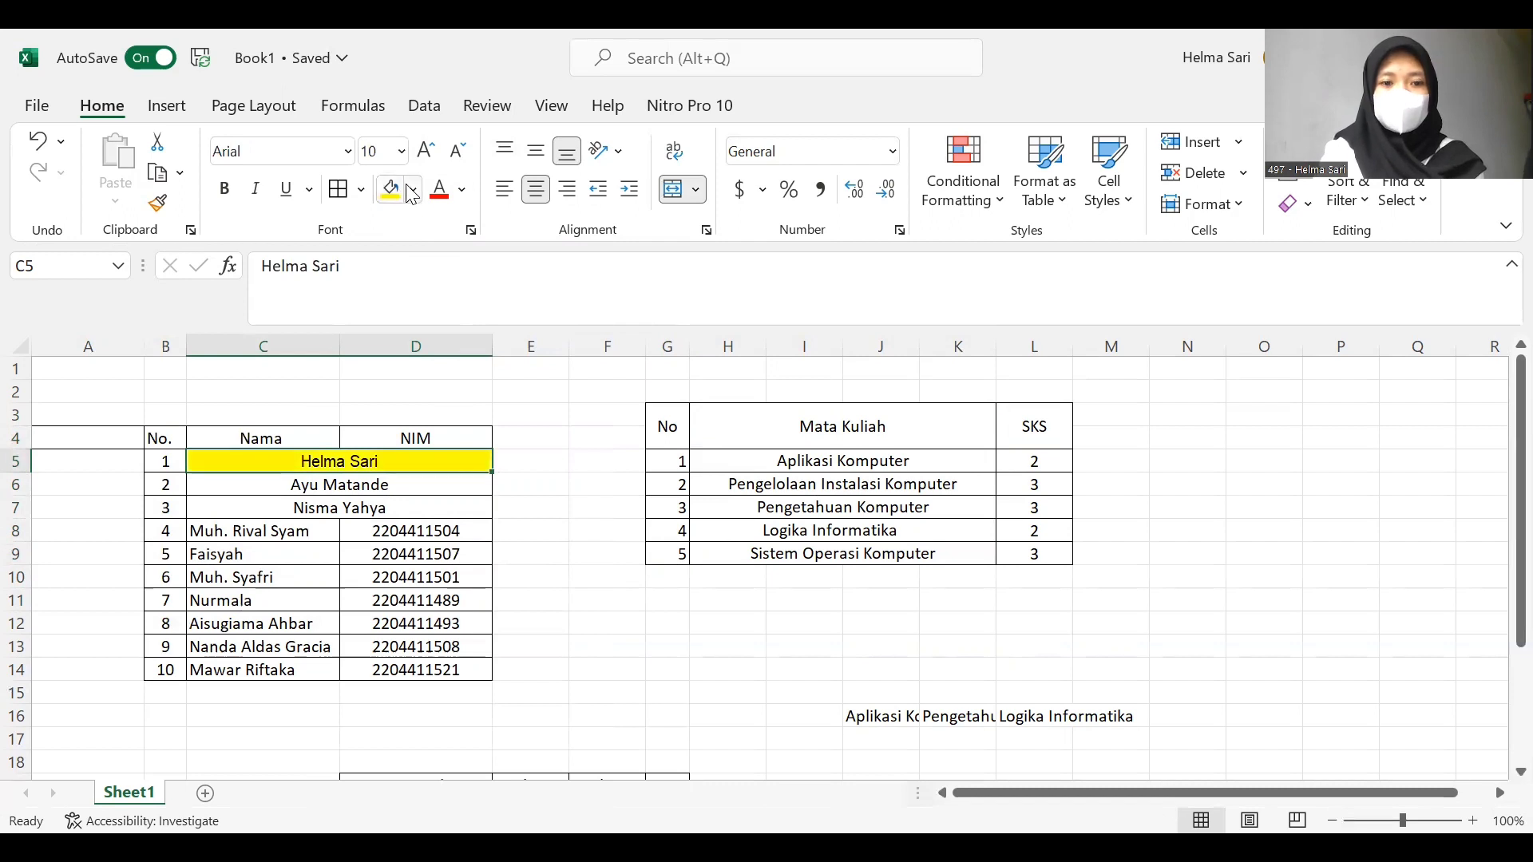
left_click(439, 192)
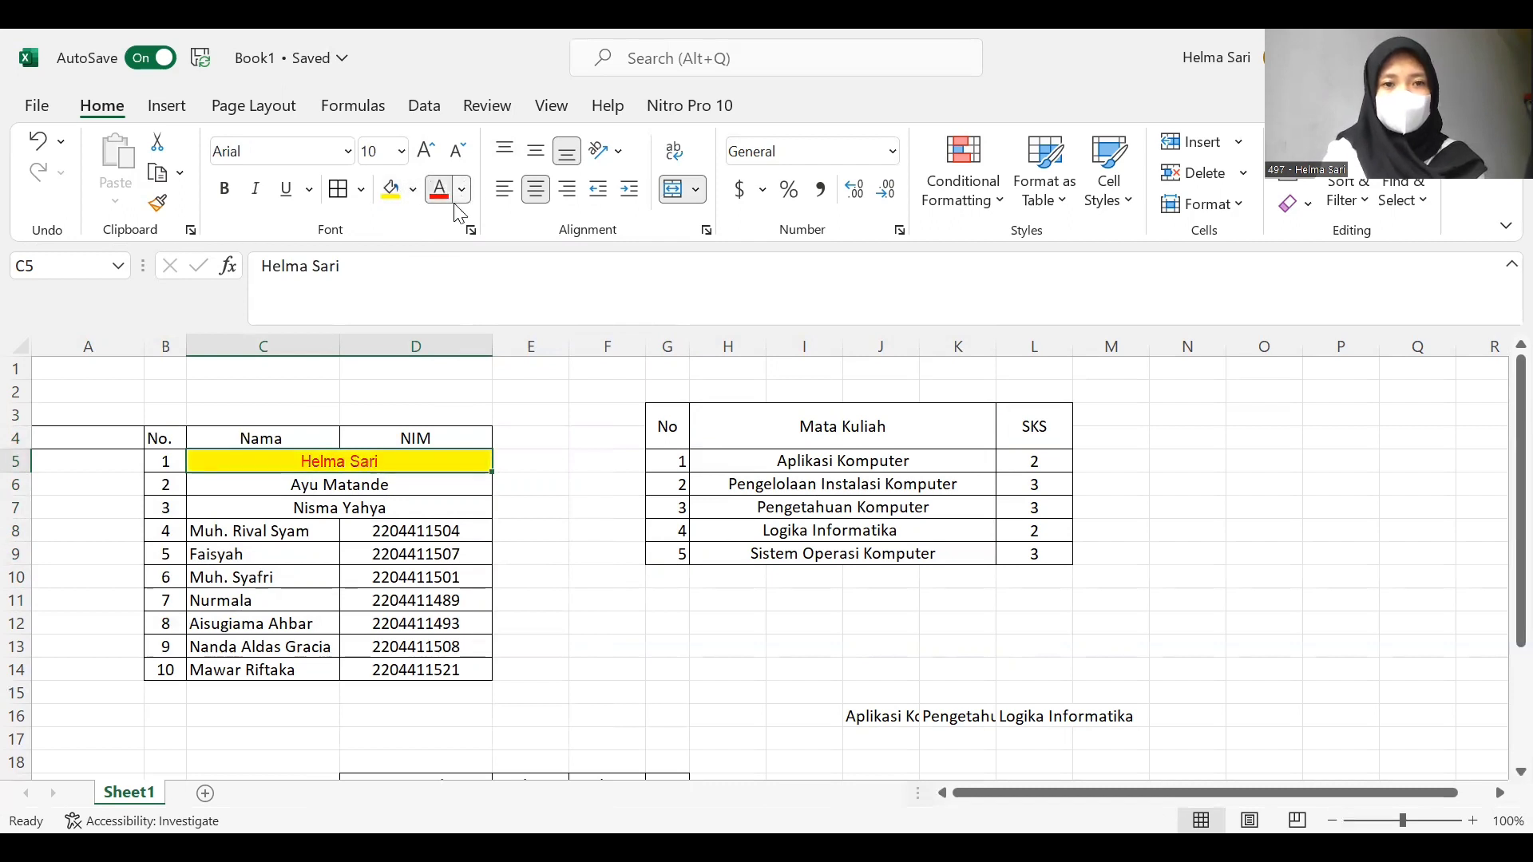
left_click(462, 190)
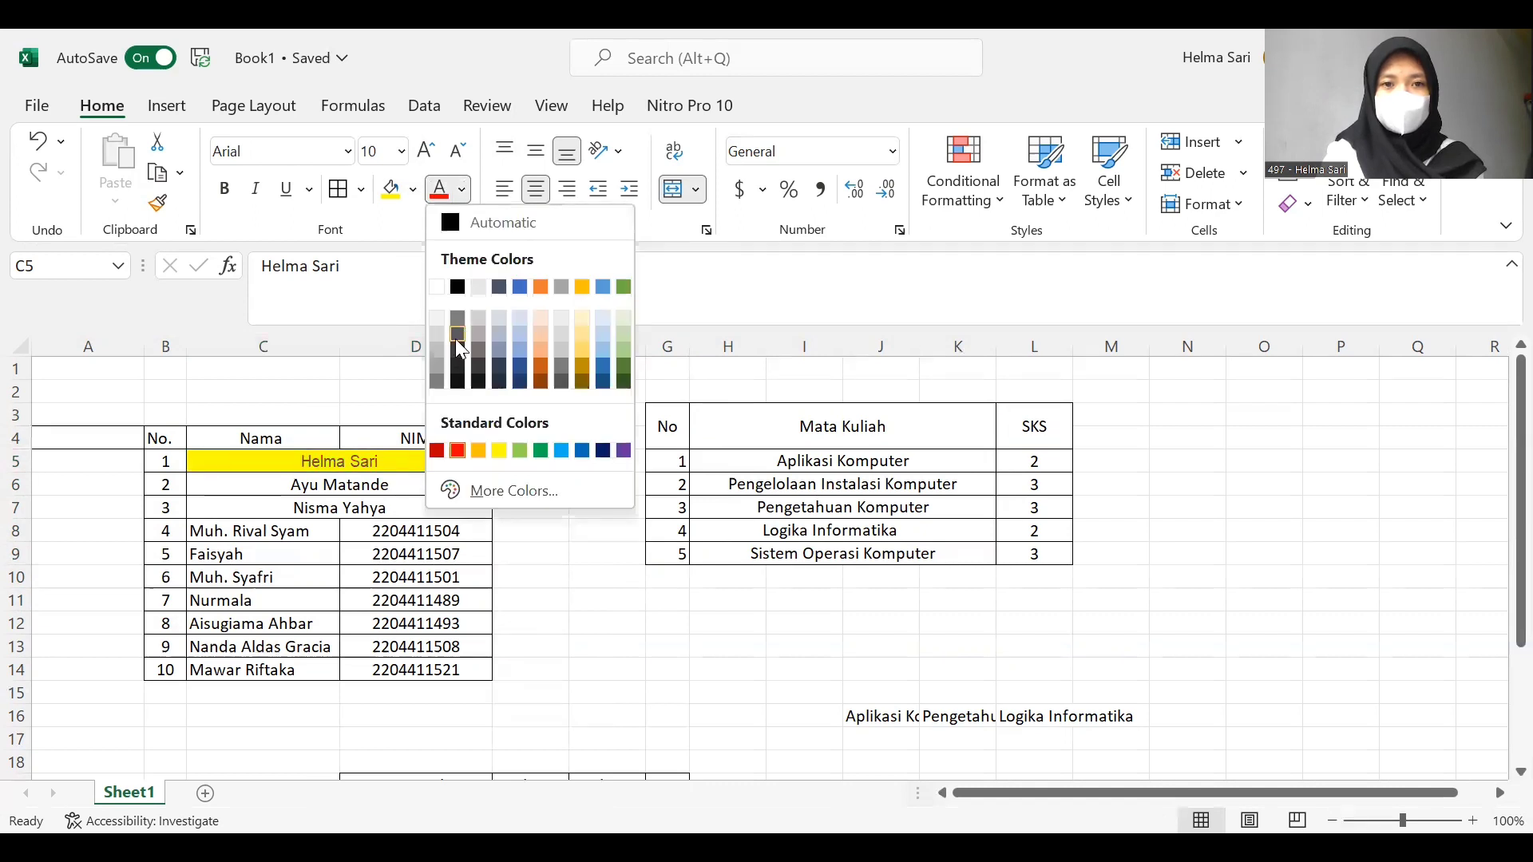
left_click(457, 337)
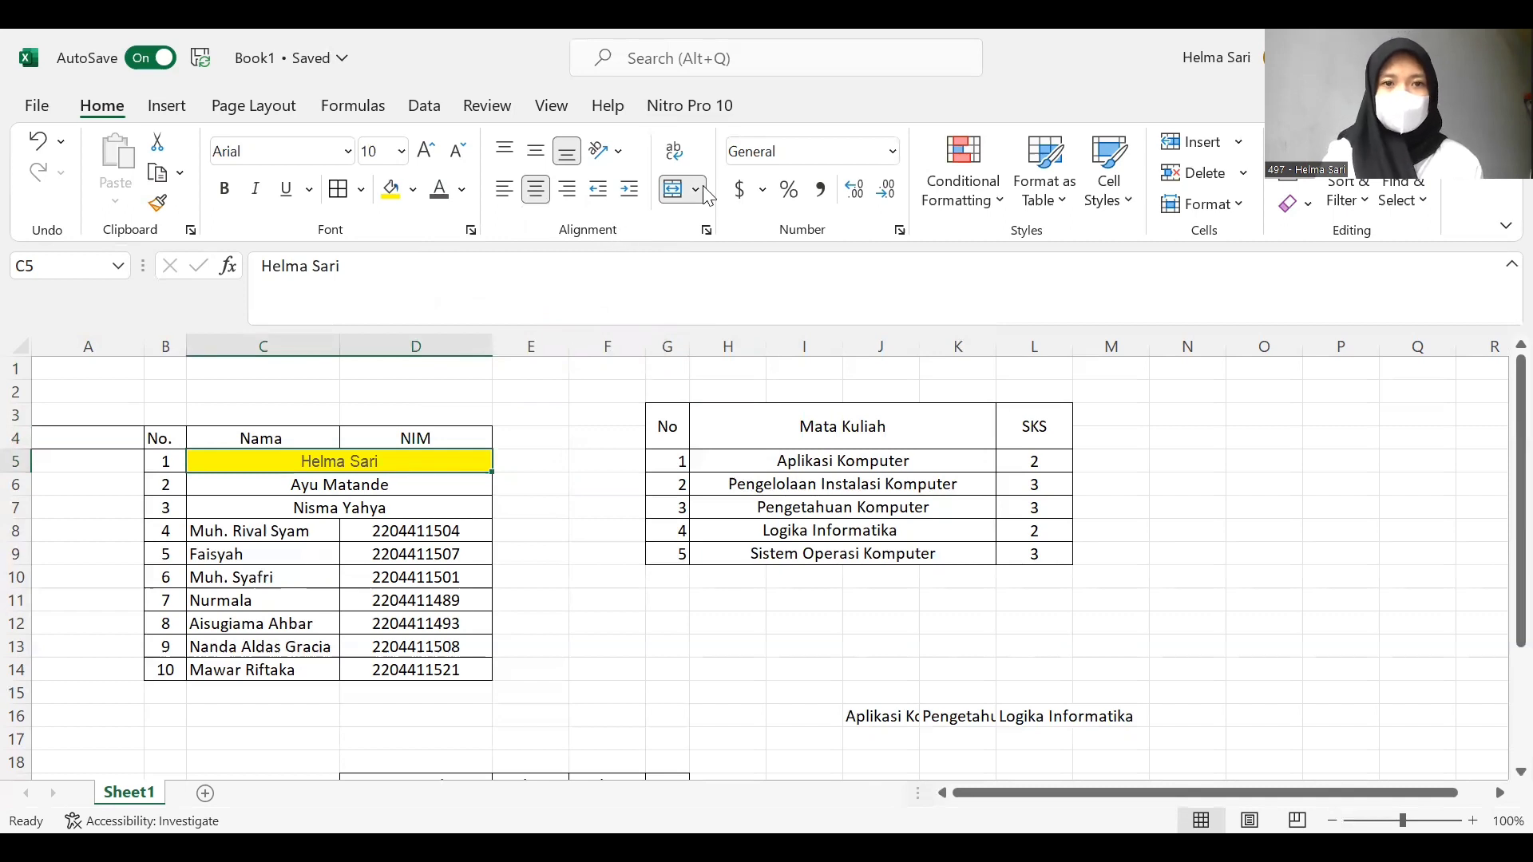
- Top-align the Aplikasi Komputer cell H5 in the course table
left_click(725, 456)
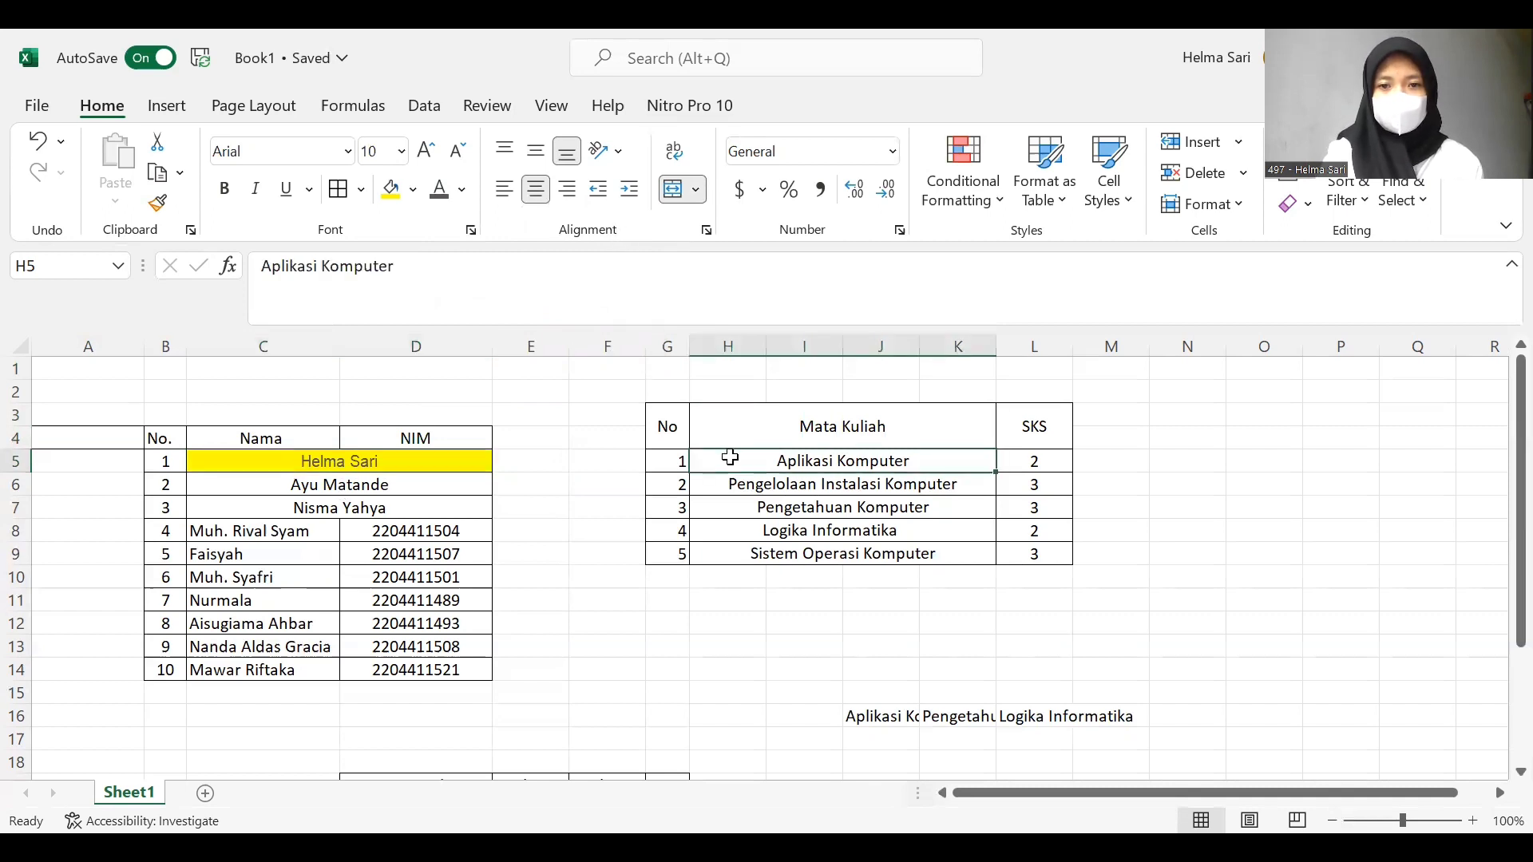
left_click(500, 148)
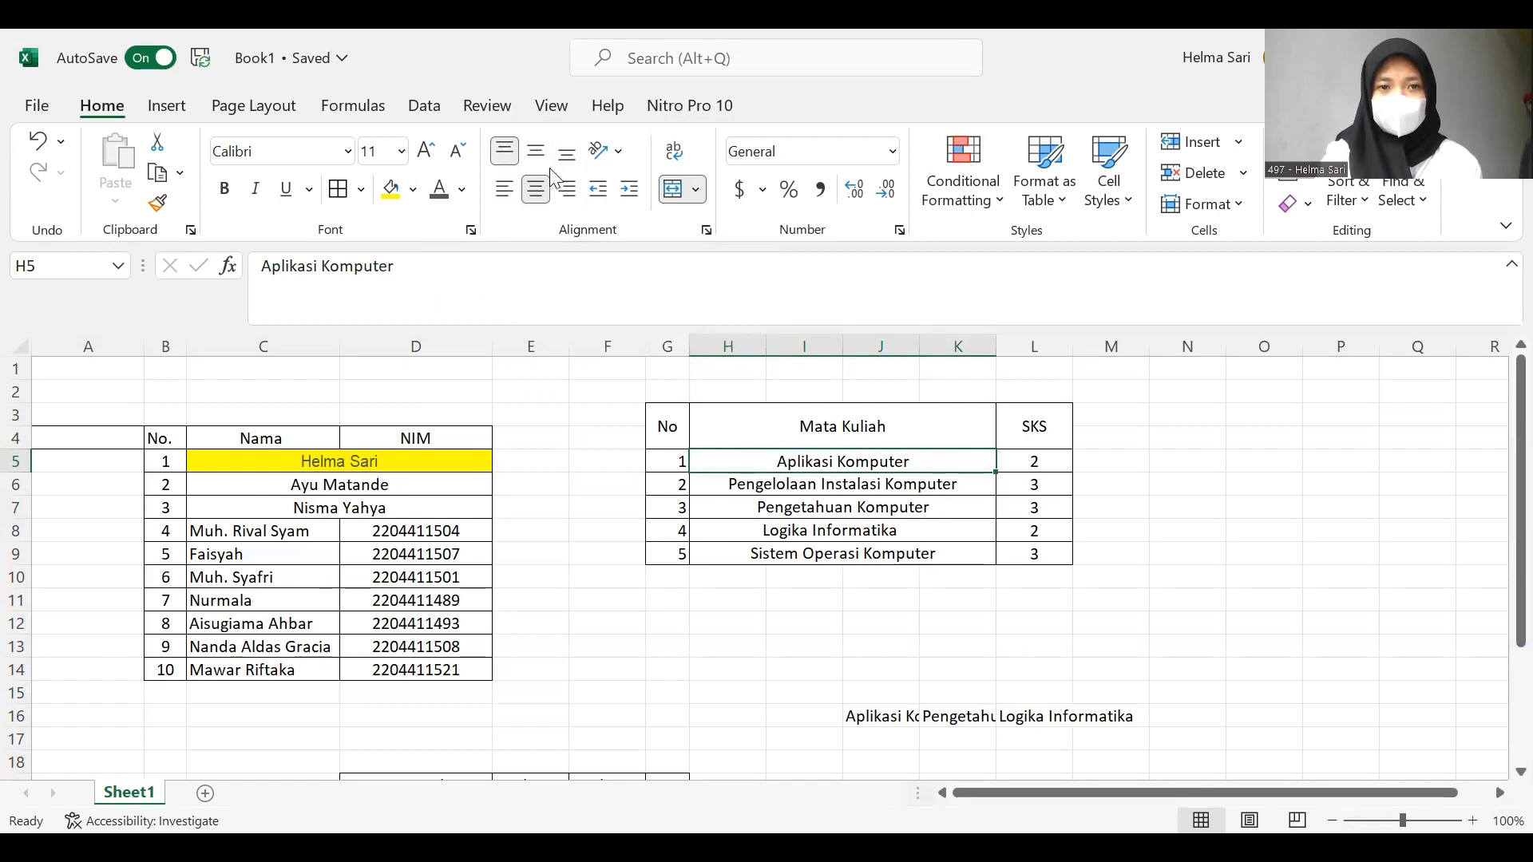
- Try top and middle alignment on the Mata Kuliah header in H3, finishing with bottom alignment
key("Up")
left_click(507, 157)
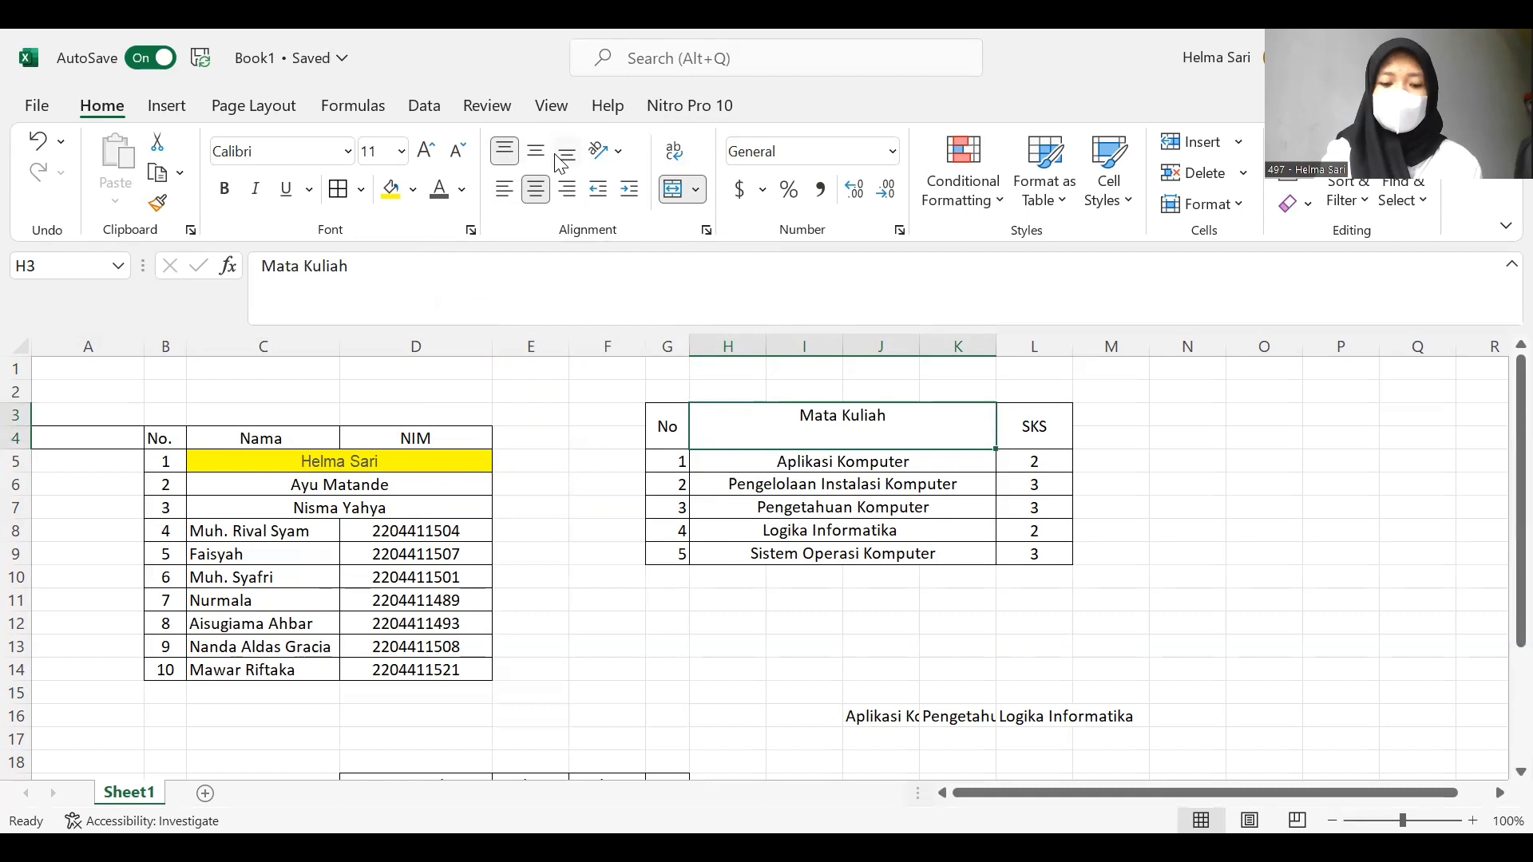
left_click(533, 159)
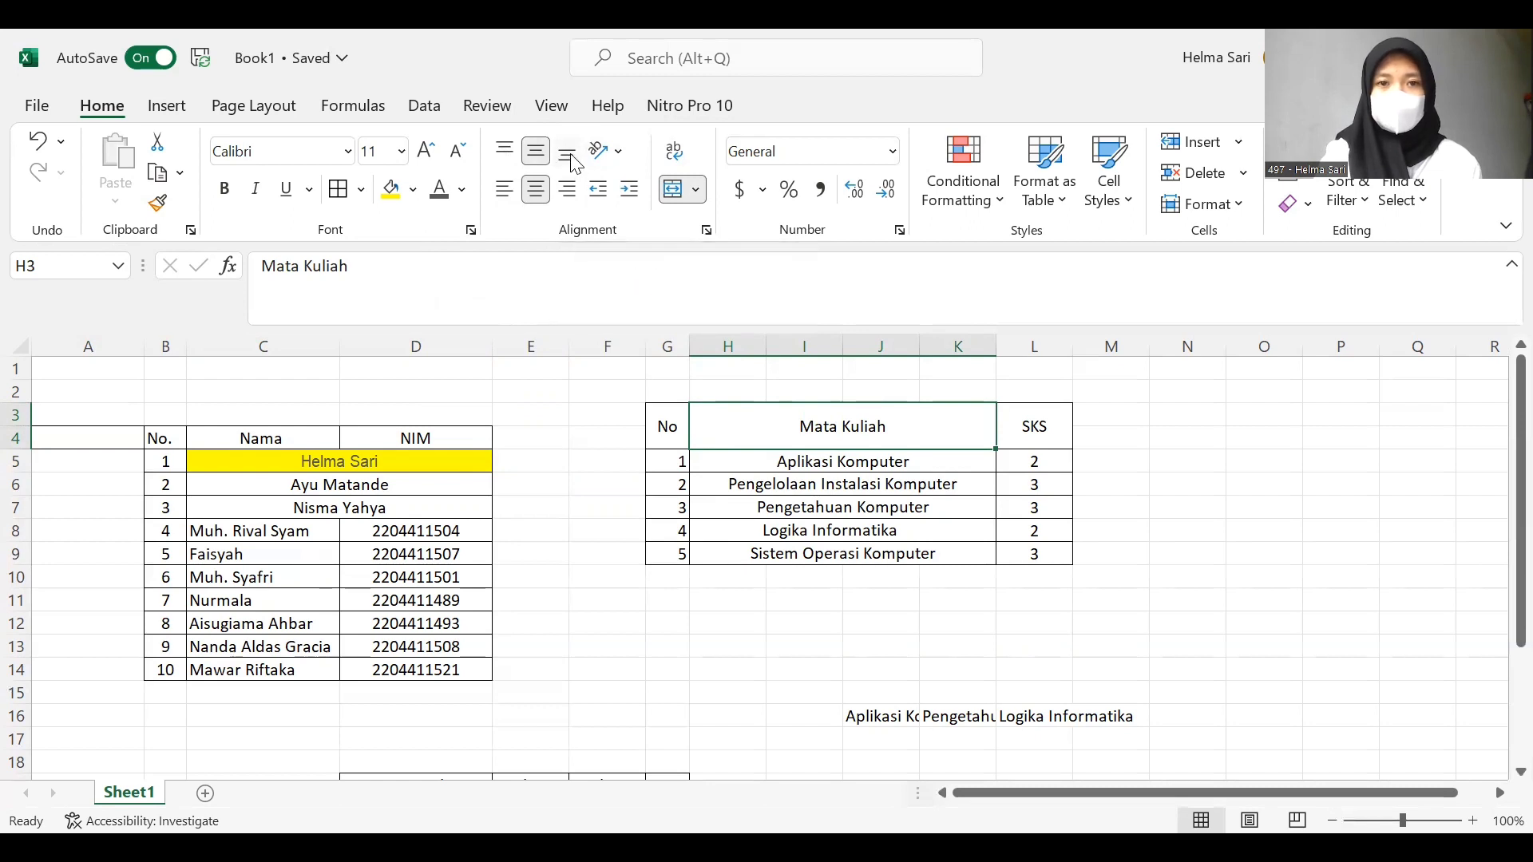
left_click(568, 159)
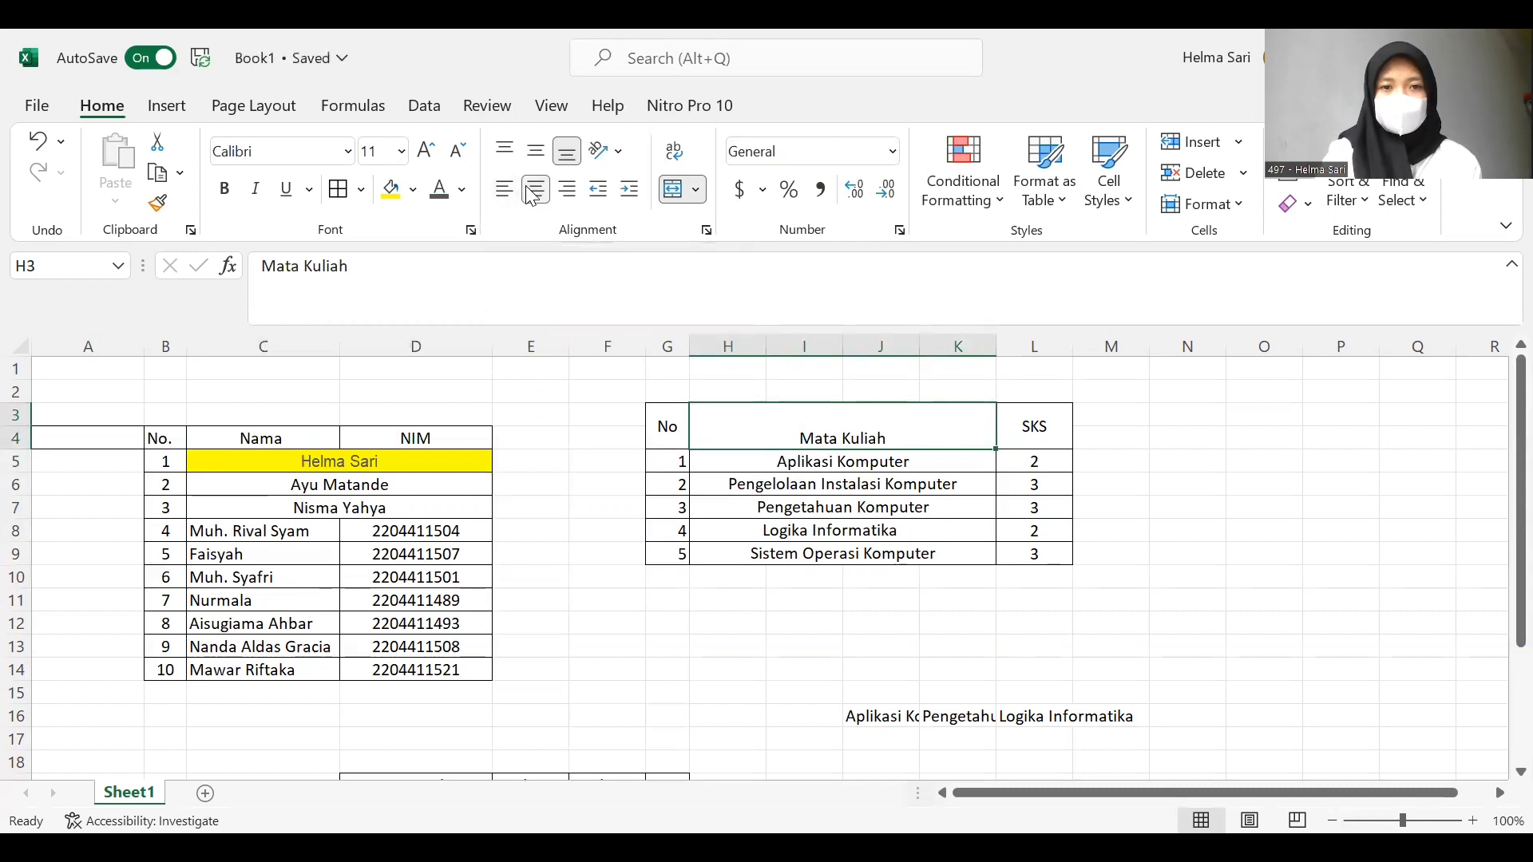
- Try left, center and right alignment on the Mata Kuliah header in H3, returning it to center
left_click(507, 199)
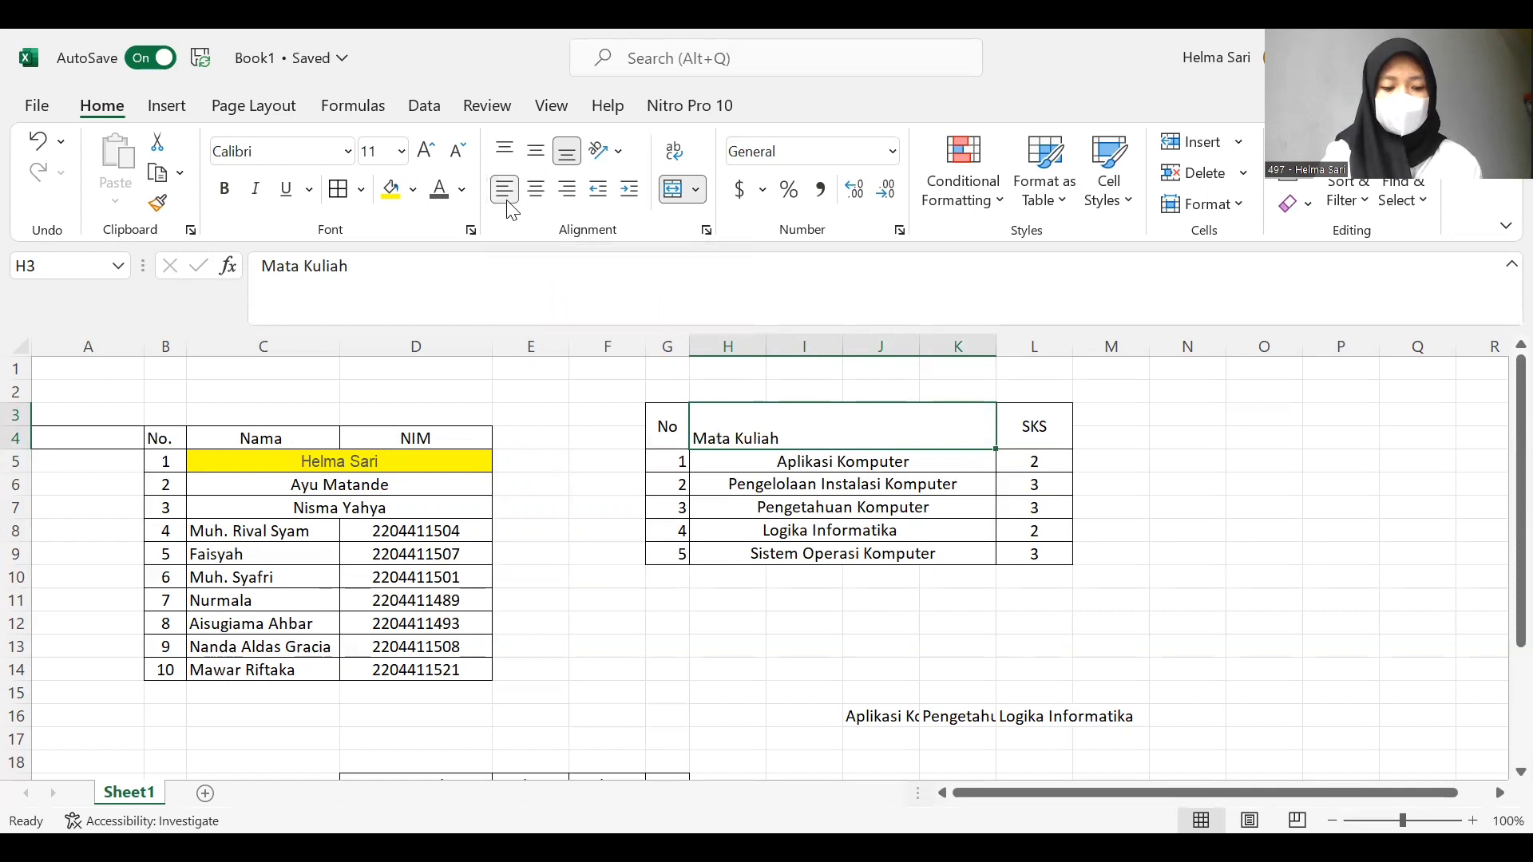
left_click(537, 191)
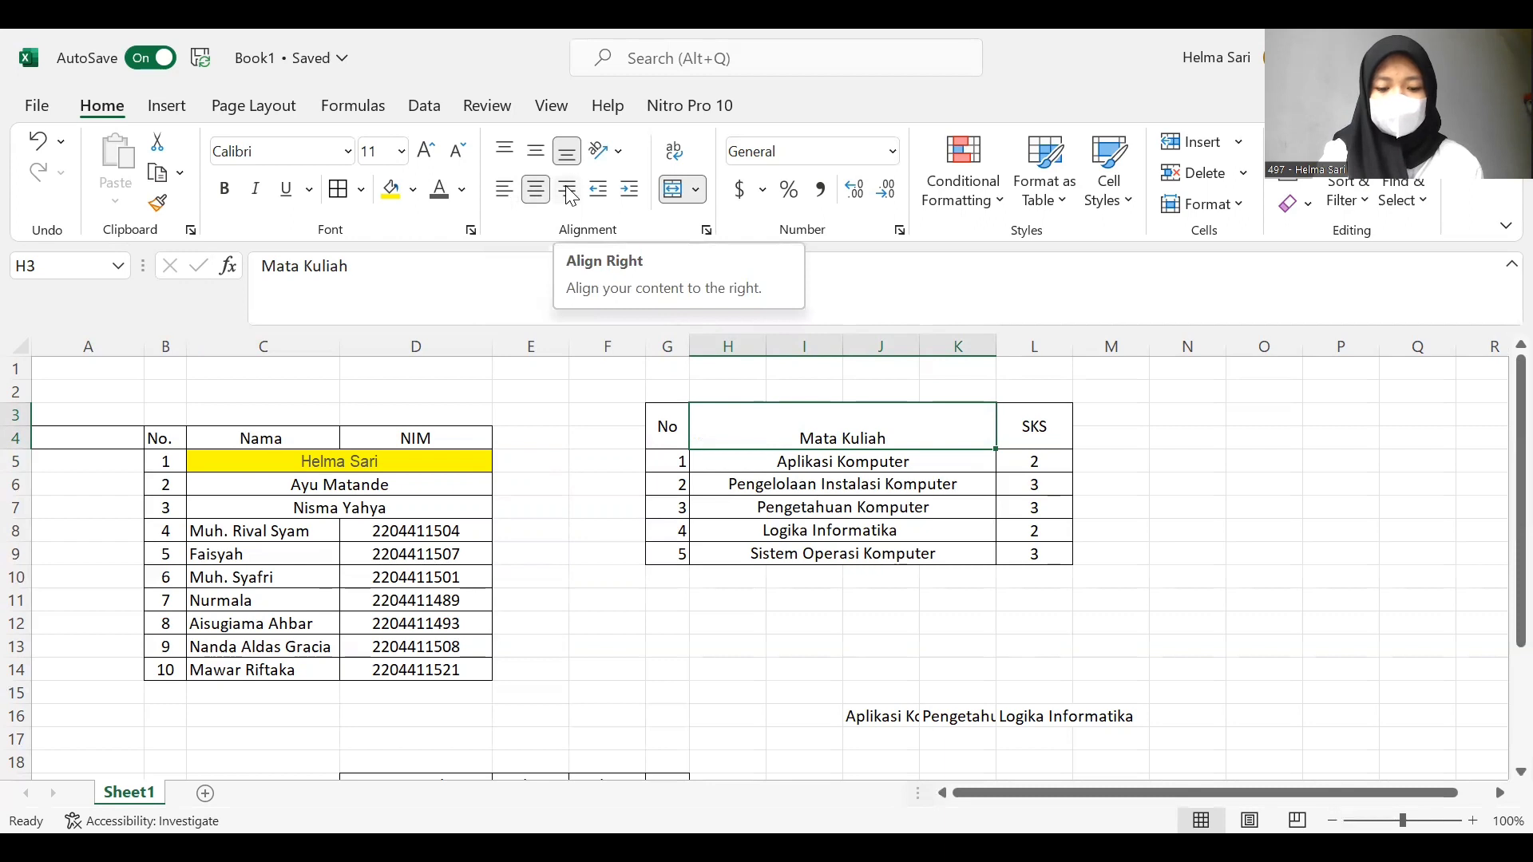
left_click(569, 193)
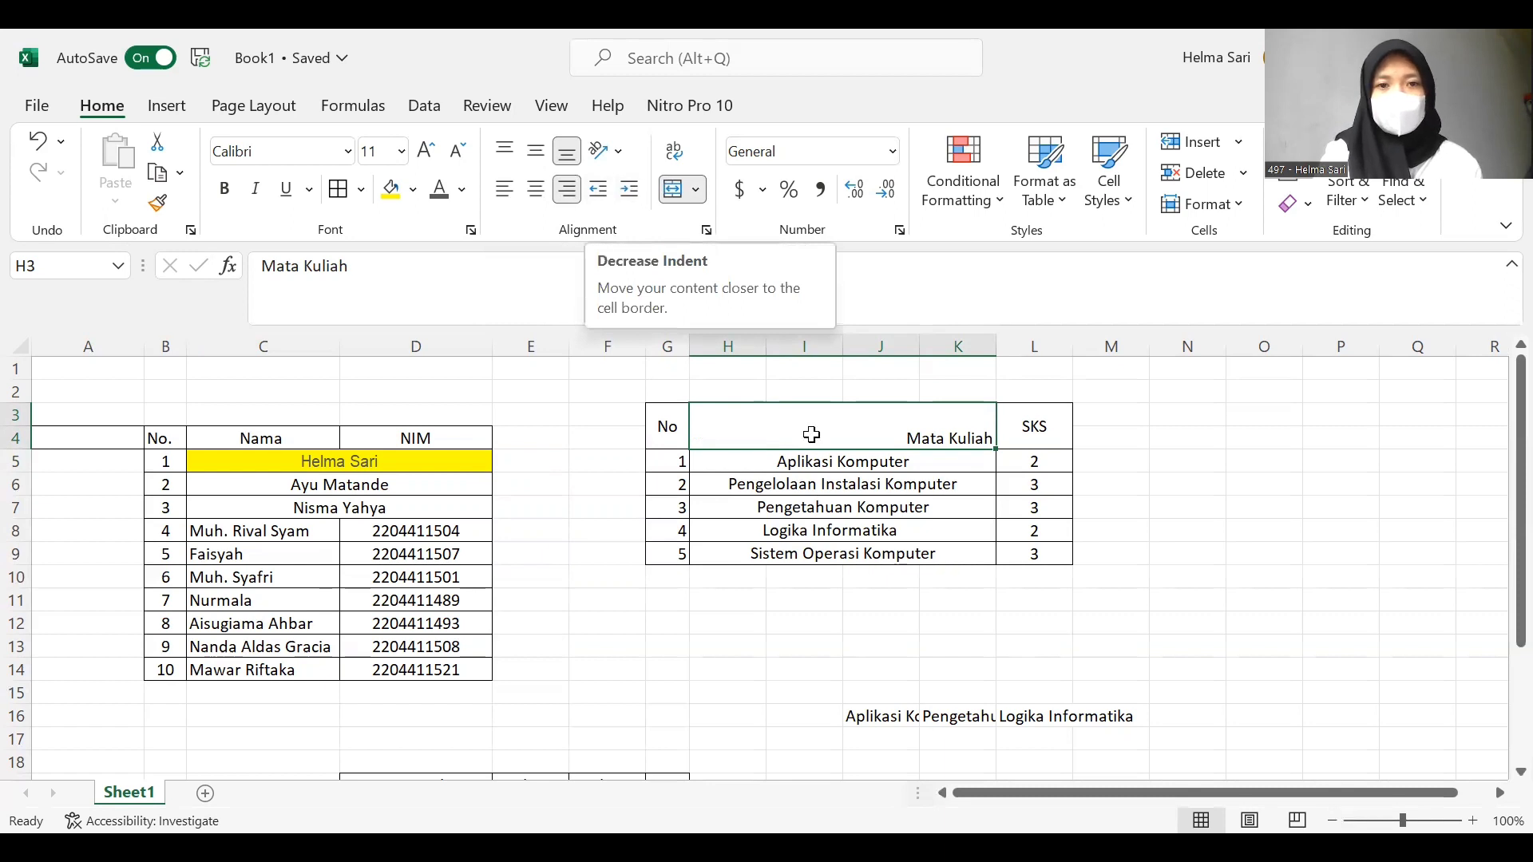
left_click(535, 189)
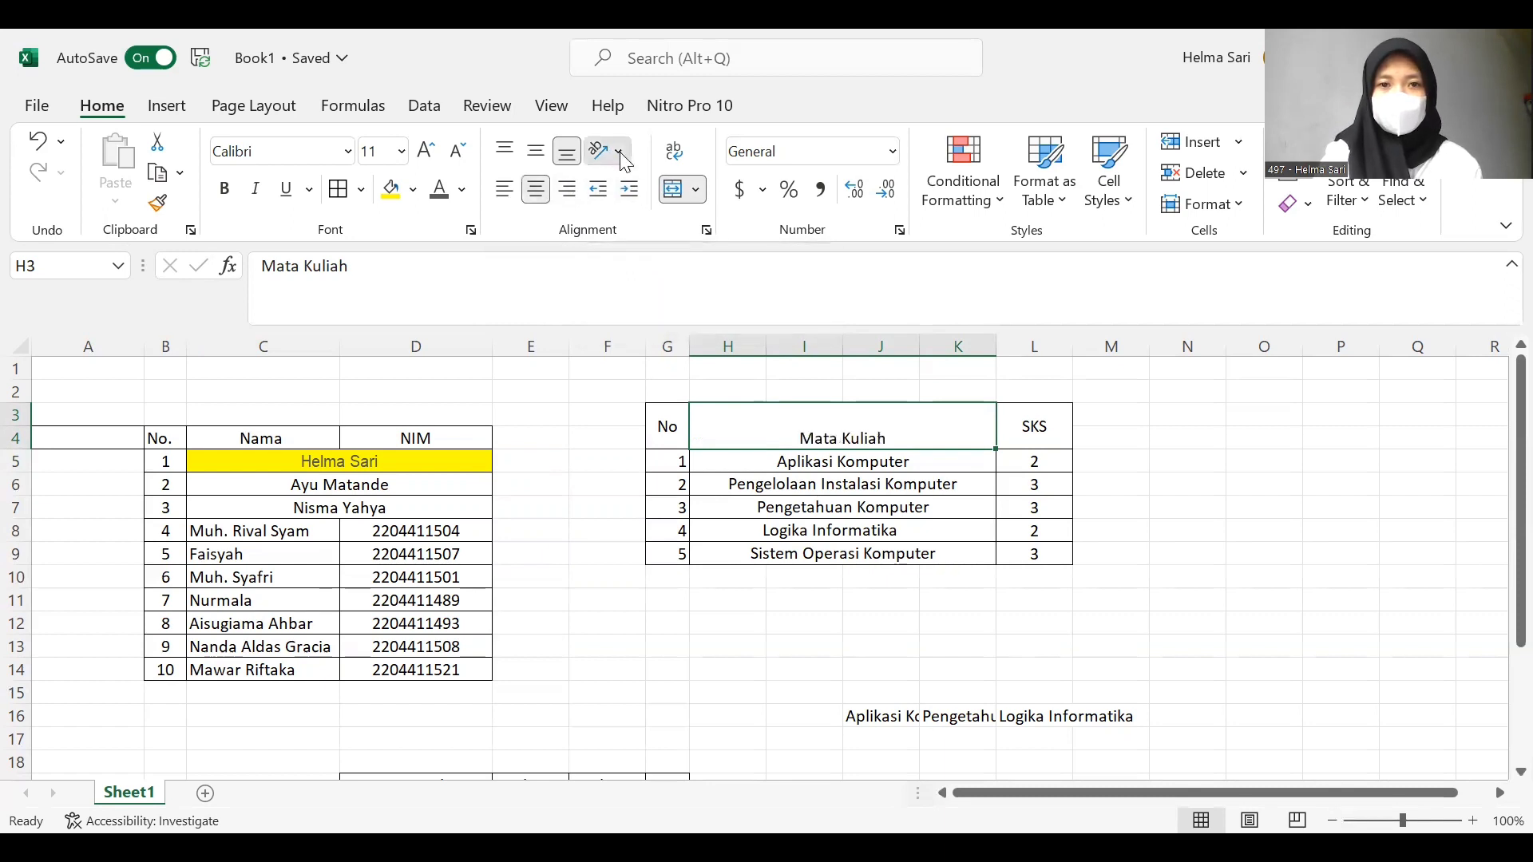
- Angle the Mata Kuliah header in H3 clockwise, and switch its orientation to Angle Counterclockwise
left_click(624, 159)
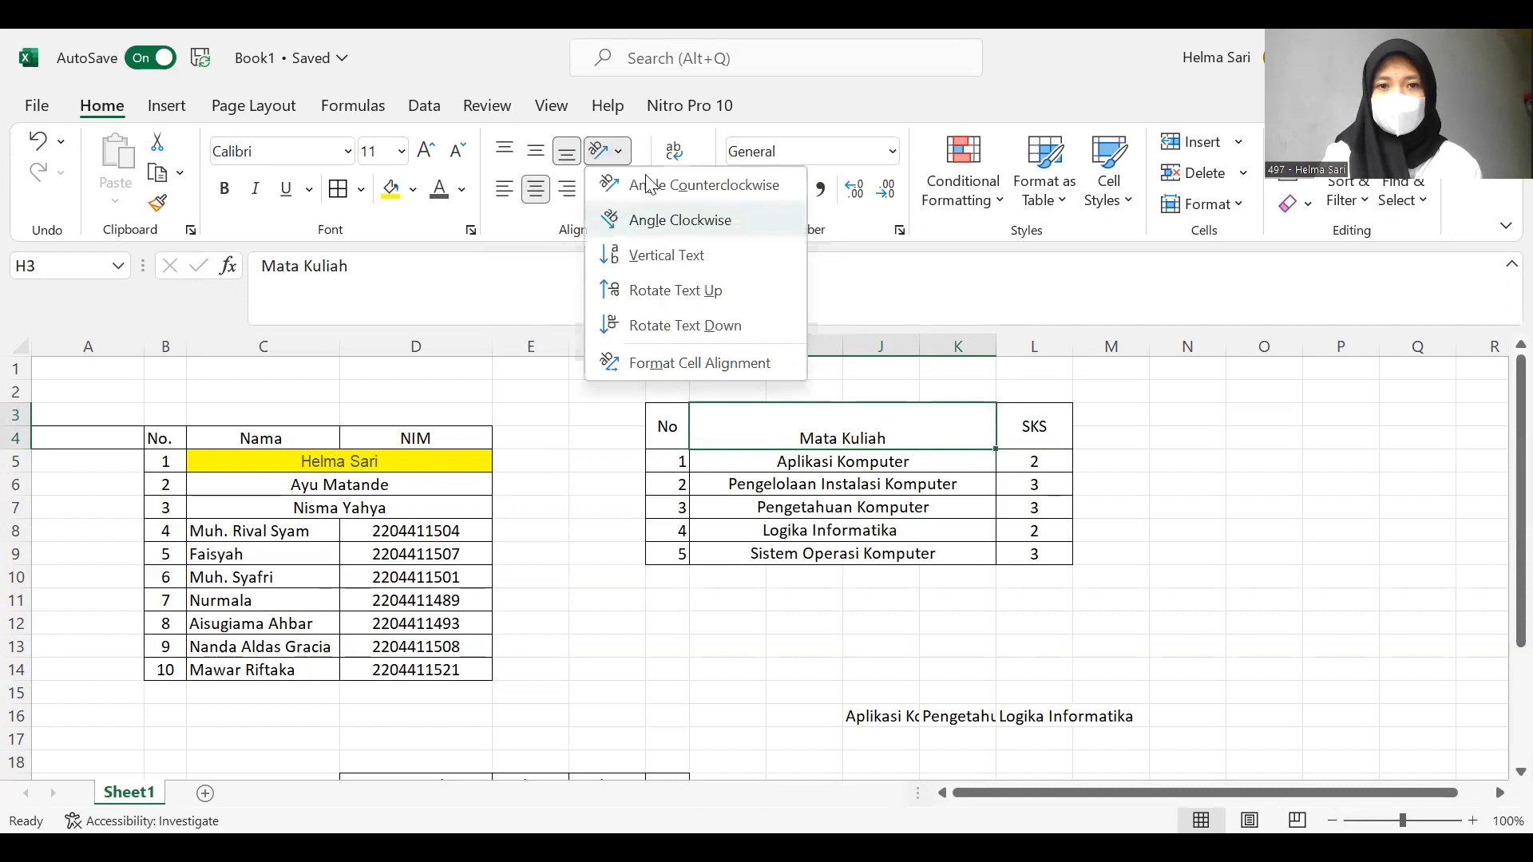
left_click(607, 219)
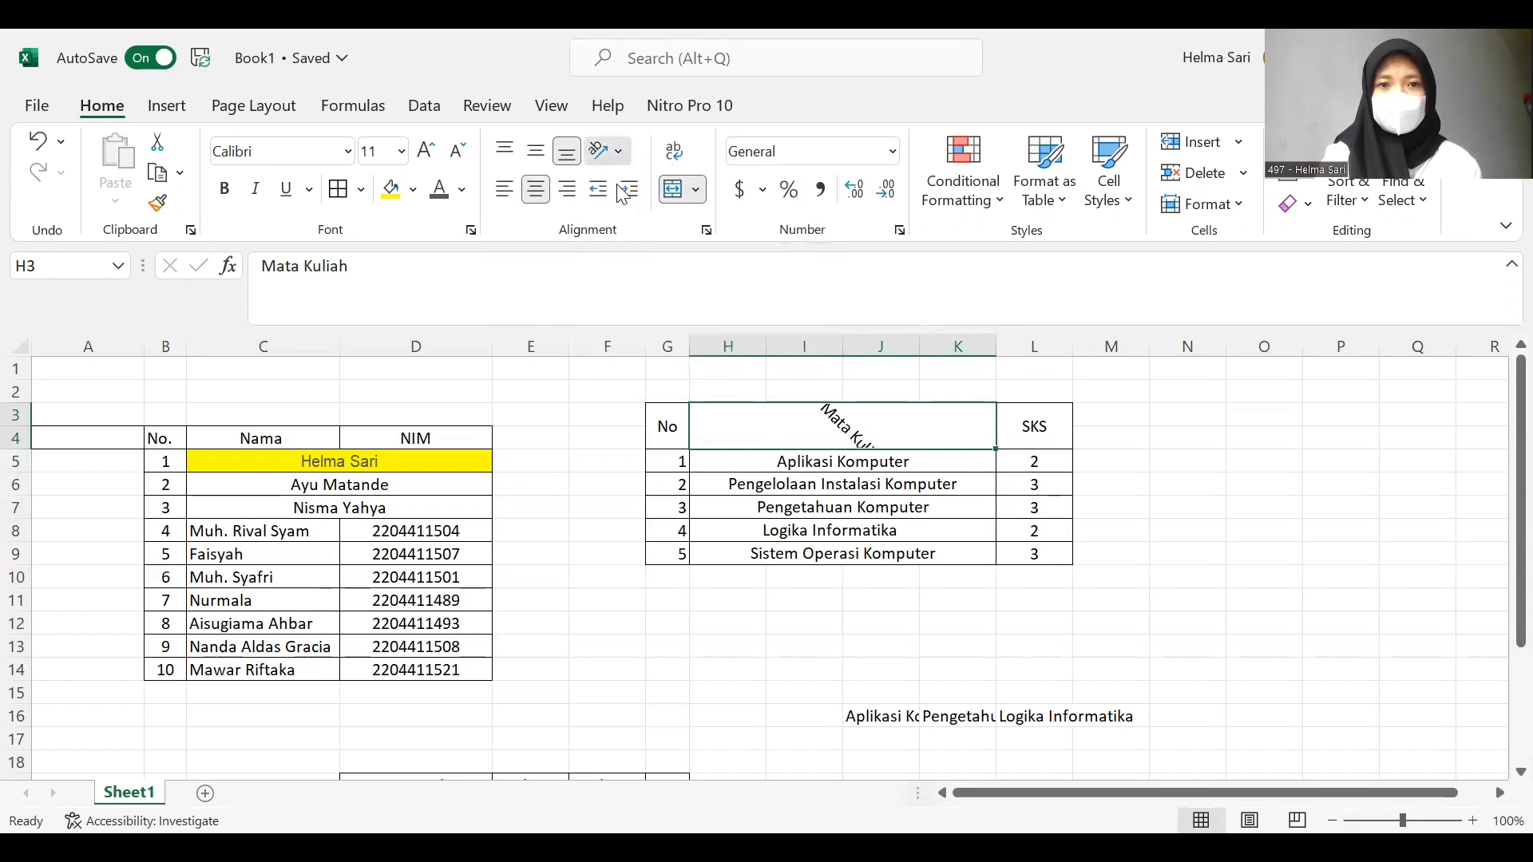
left_click(615, 155)
left_click(617, 157)
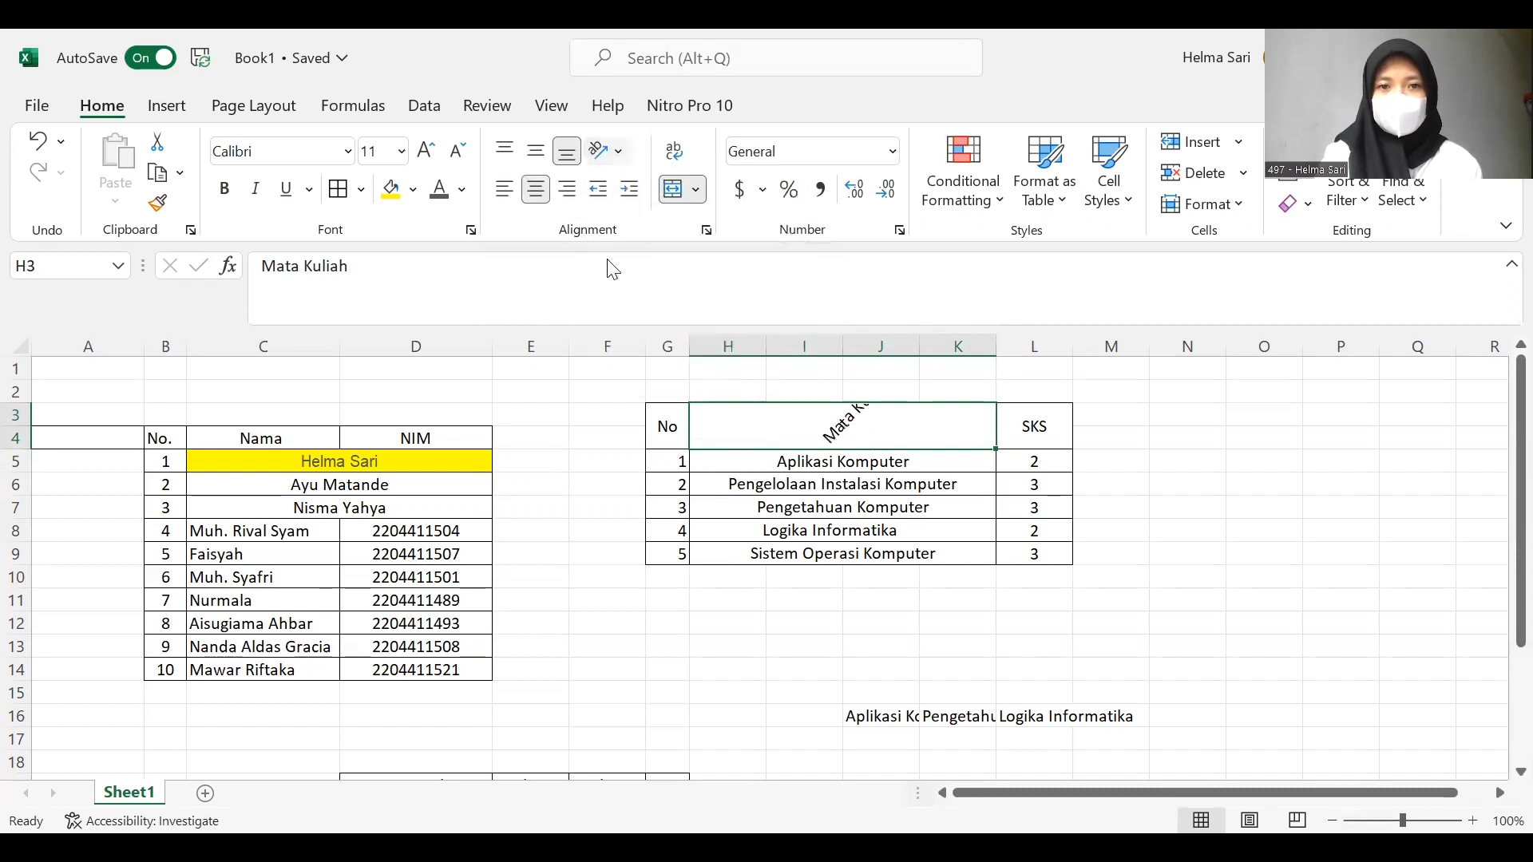
- Try the Vertical Text orientation on the Mata Kuliah header in H3 and undo it
left_click(611, 264)
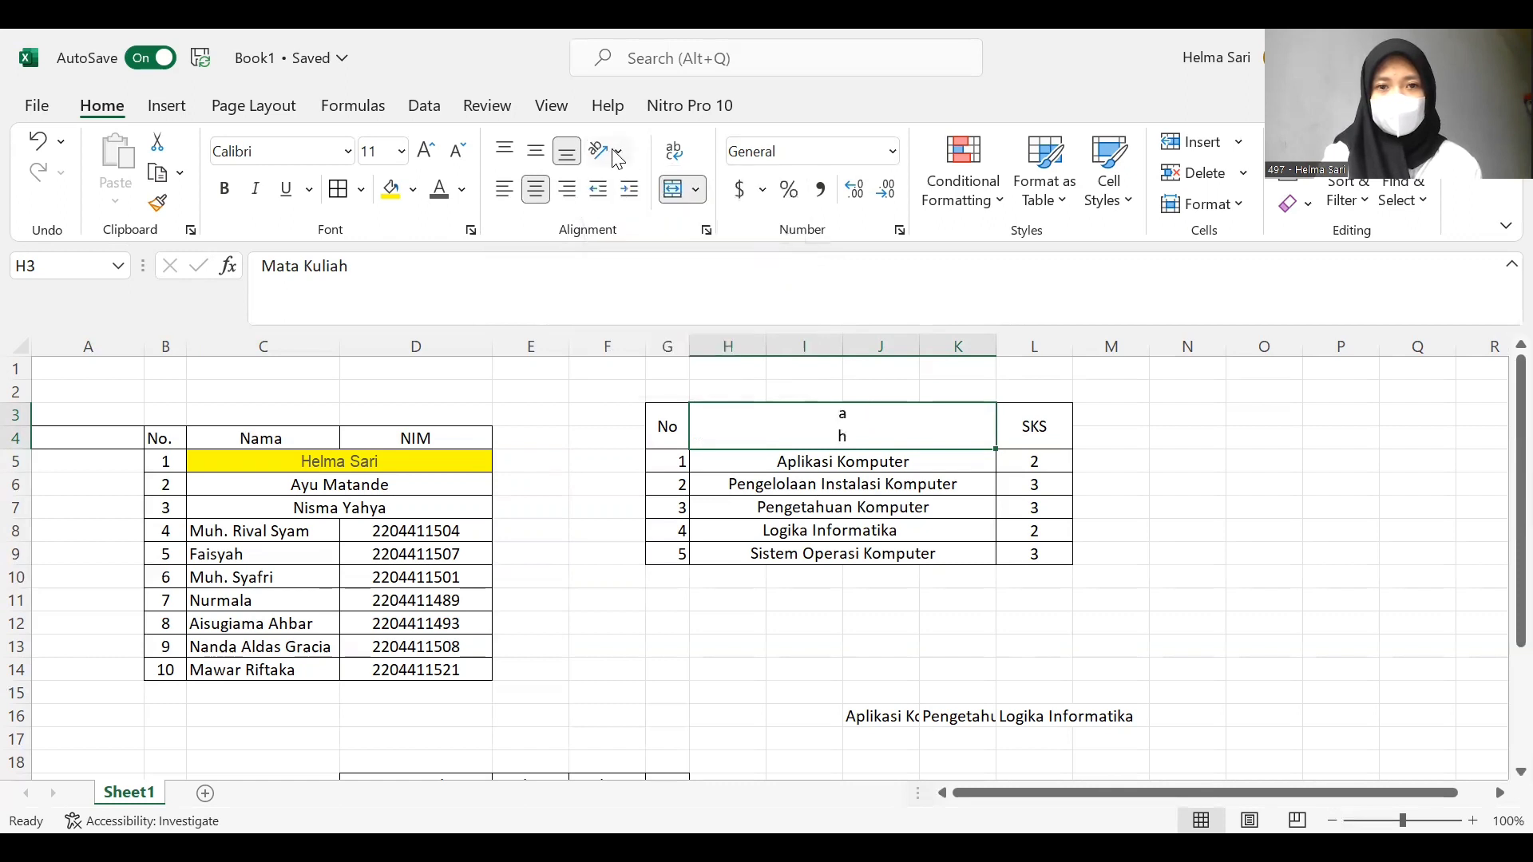
key("ctrl+z")
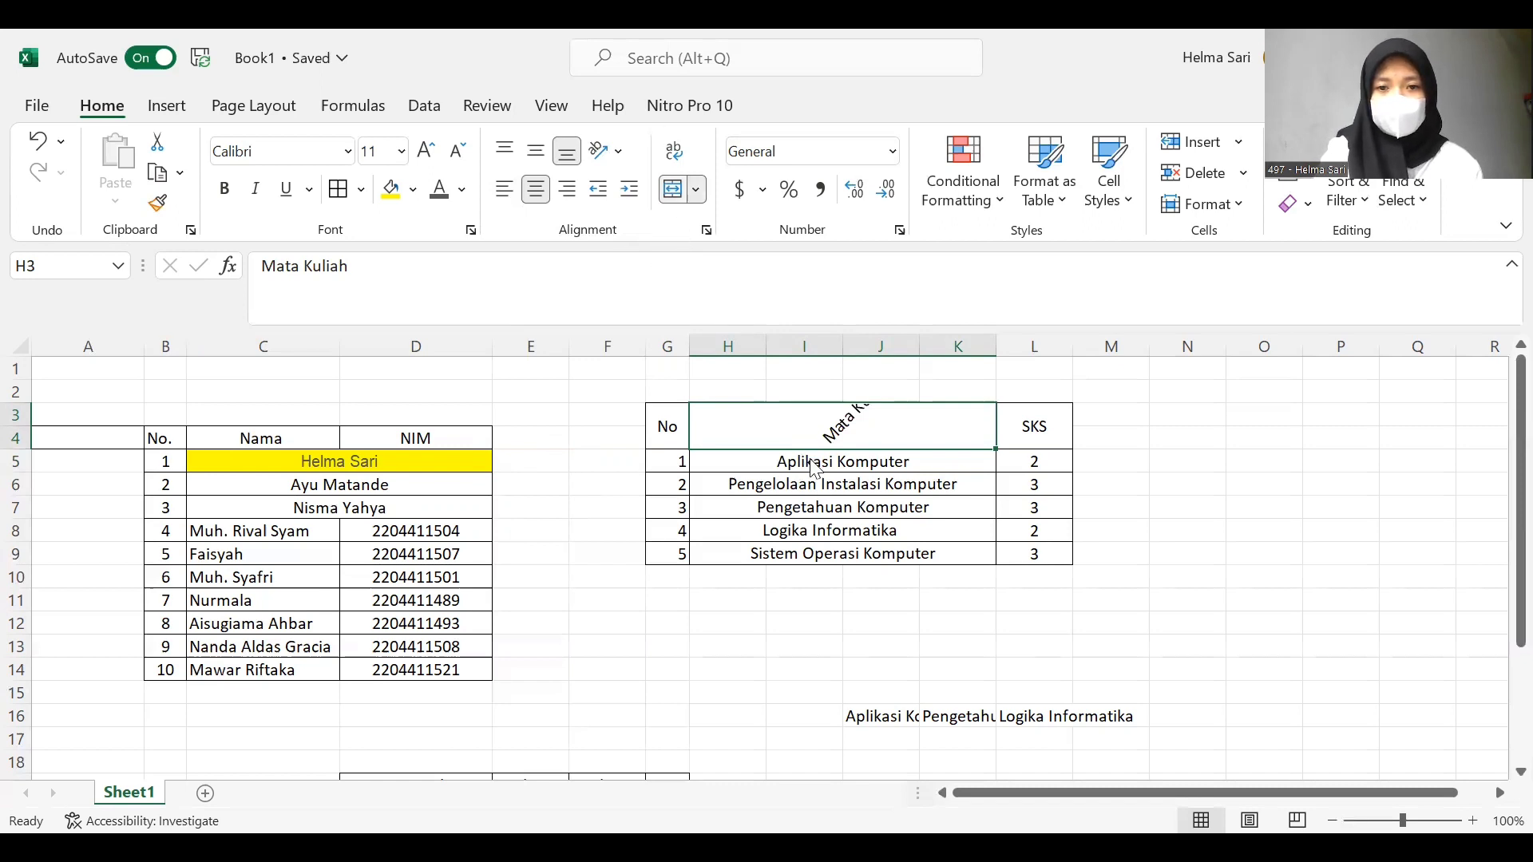
- Try increasing and decreasing the indent of Aplikasi Komputer in H5, finishing with it indented four levels
left_click_drag(810, 450, 810, 461)
left_click(780, 510)
left_click(781, 460)
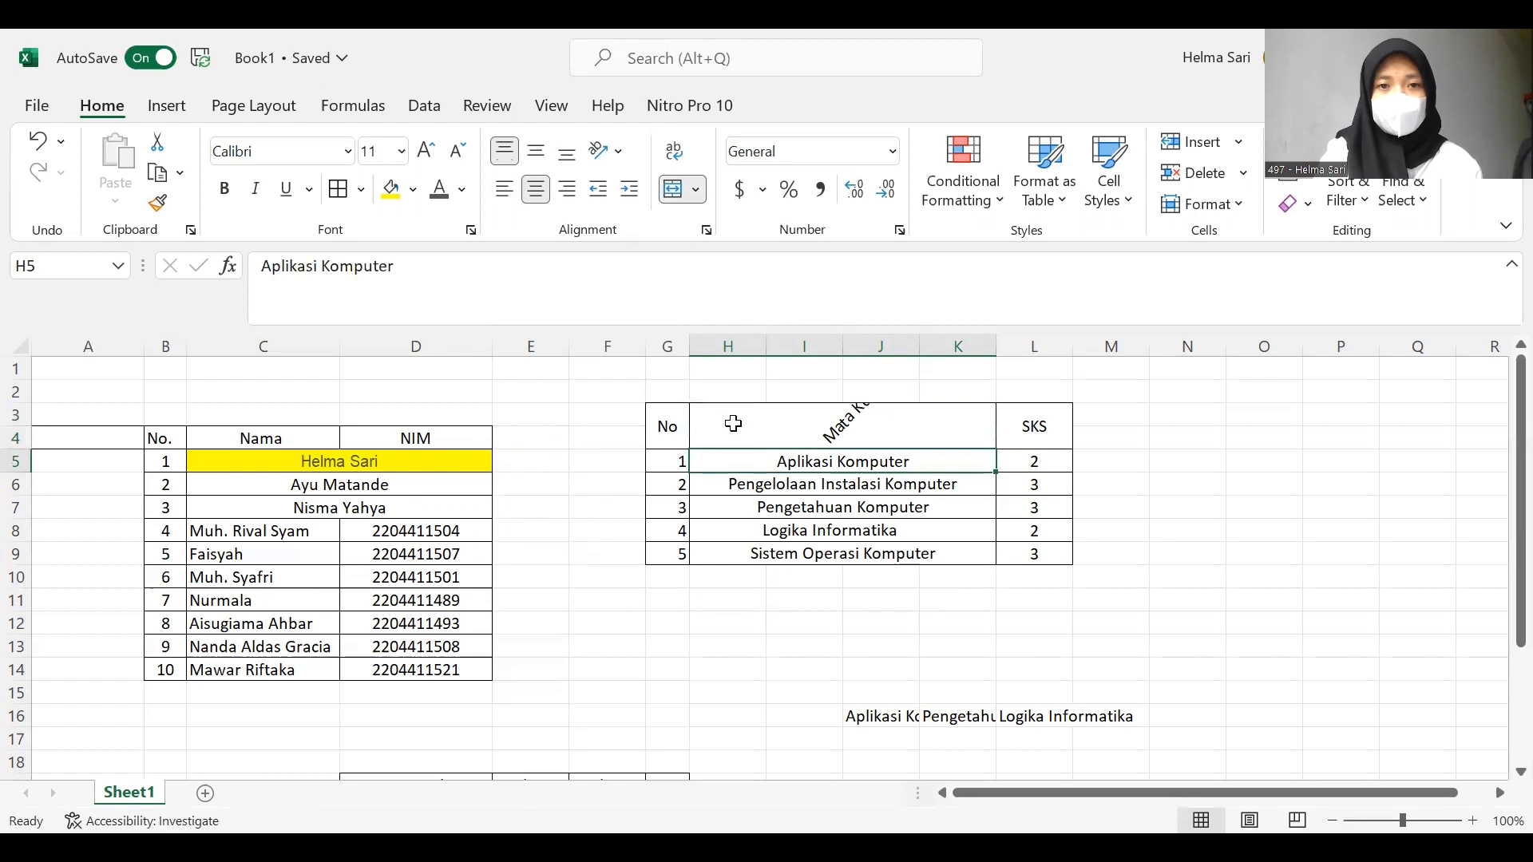
left_click(628, 190)
left_click(599, 193)
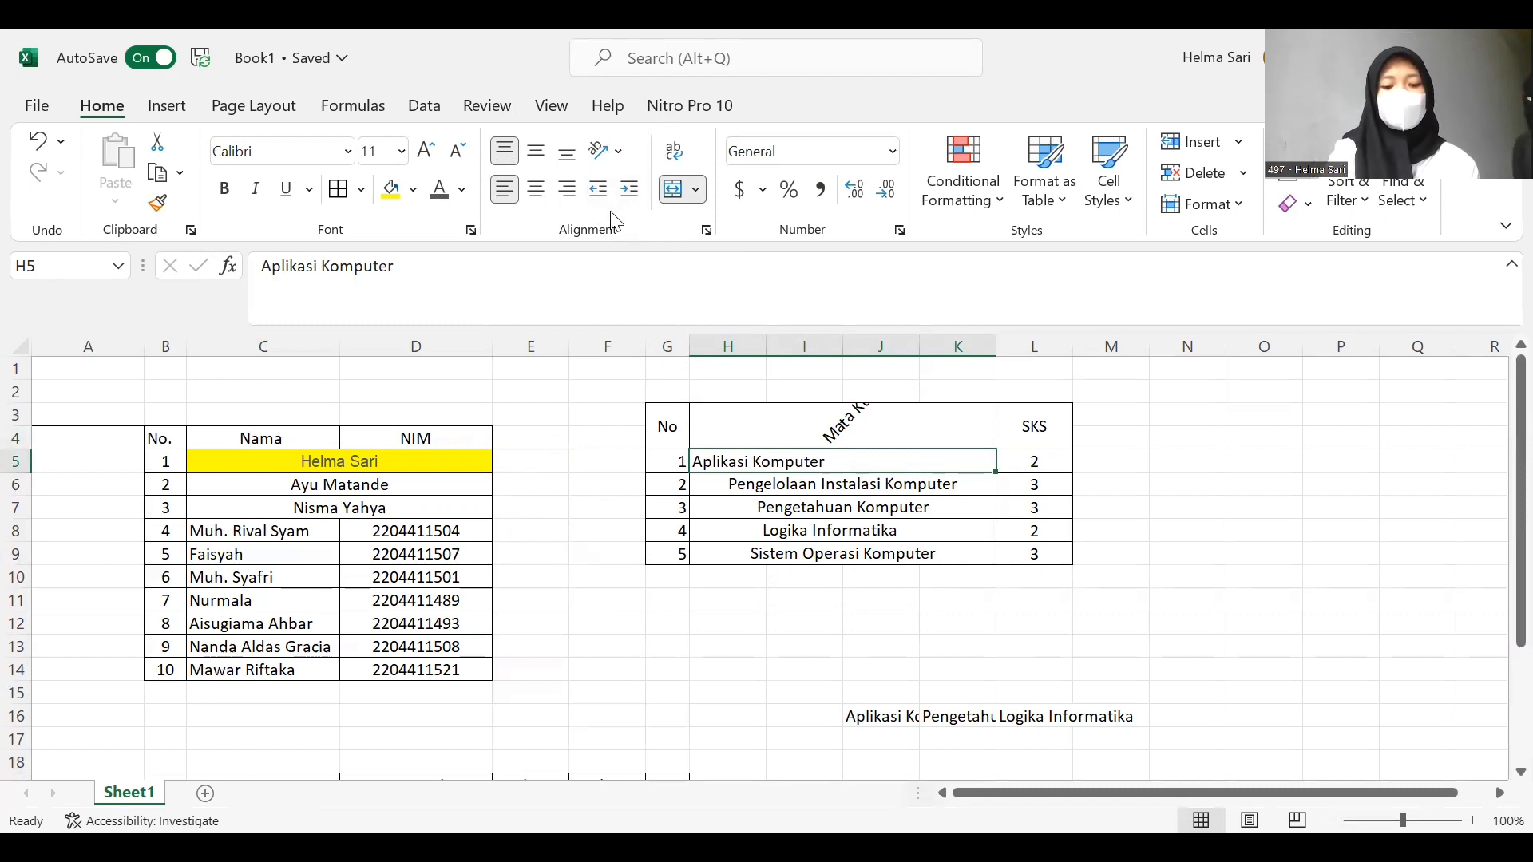
left_click(629, 192)
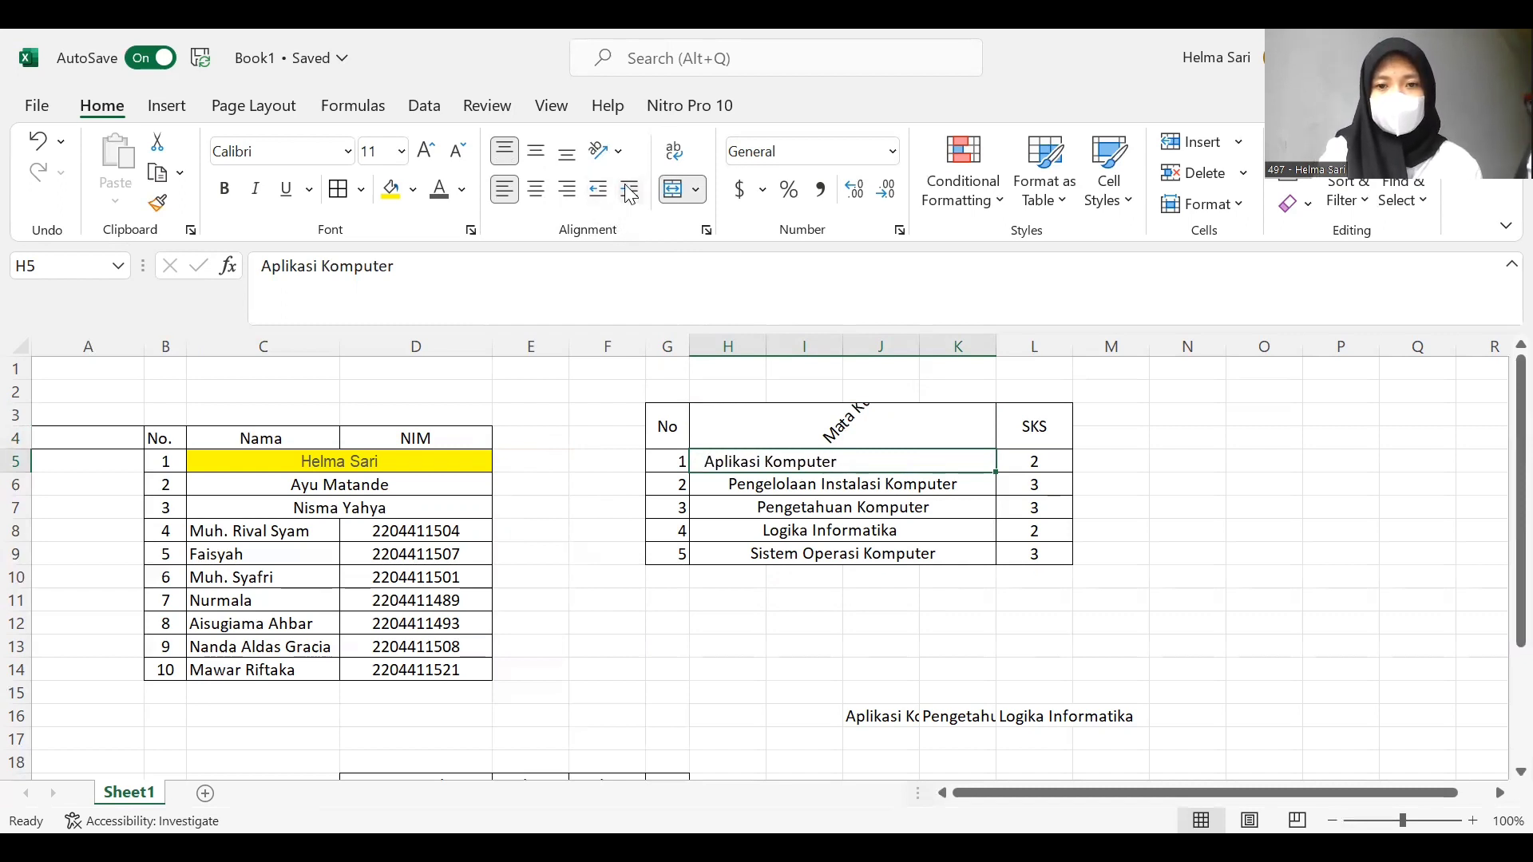
left_click(629, 194)
left_click(629, 195)
left_click(631, 194)
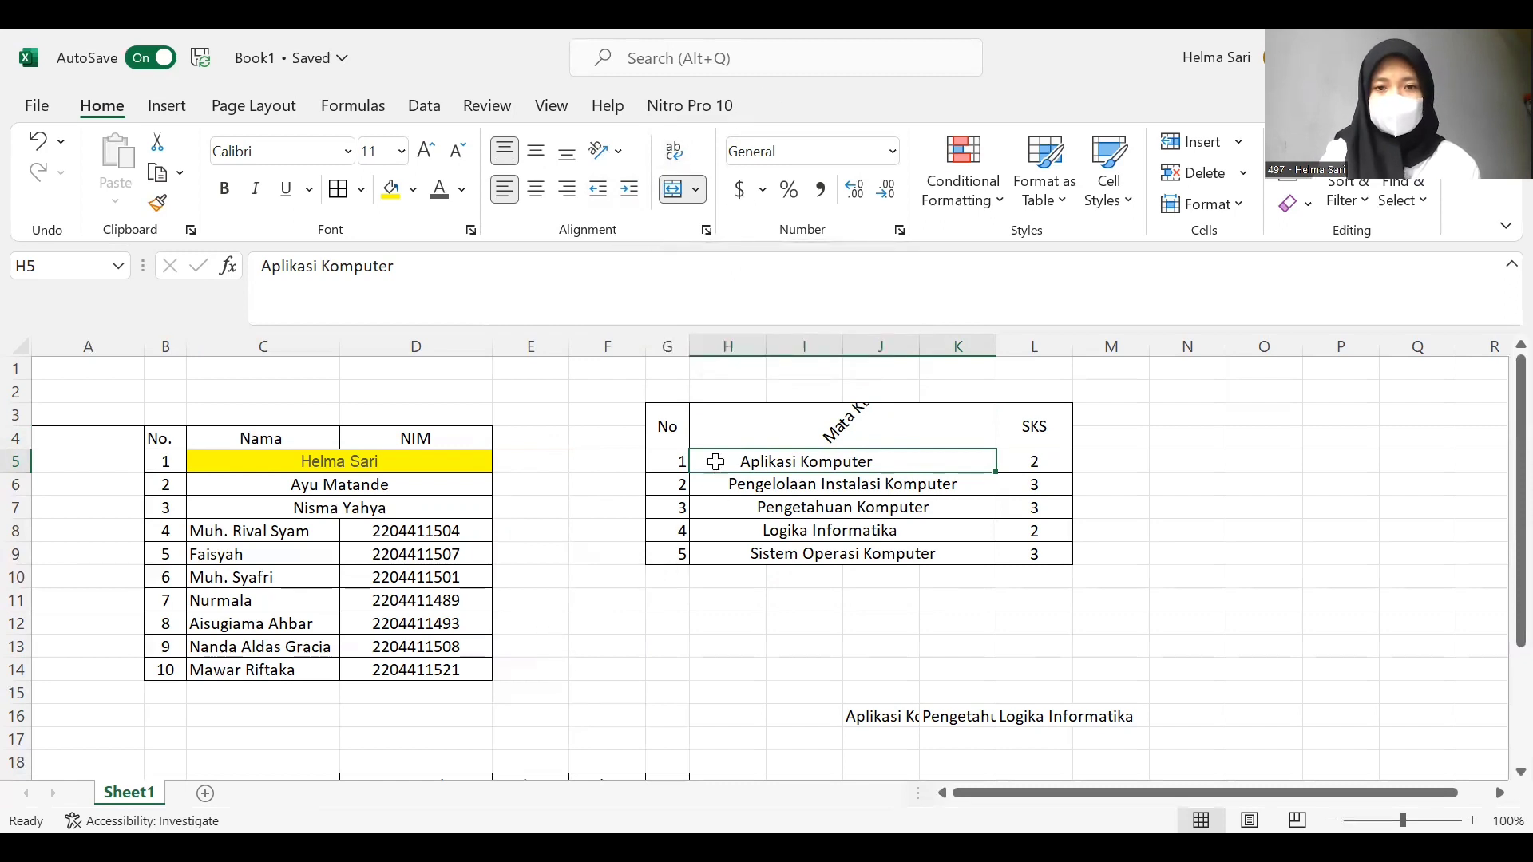
- Apply Wrap Text to the course names in H5 through H8
left_click_drag(715, 462, 926, 533)
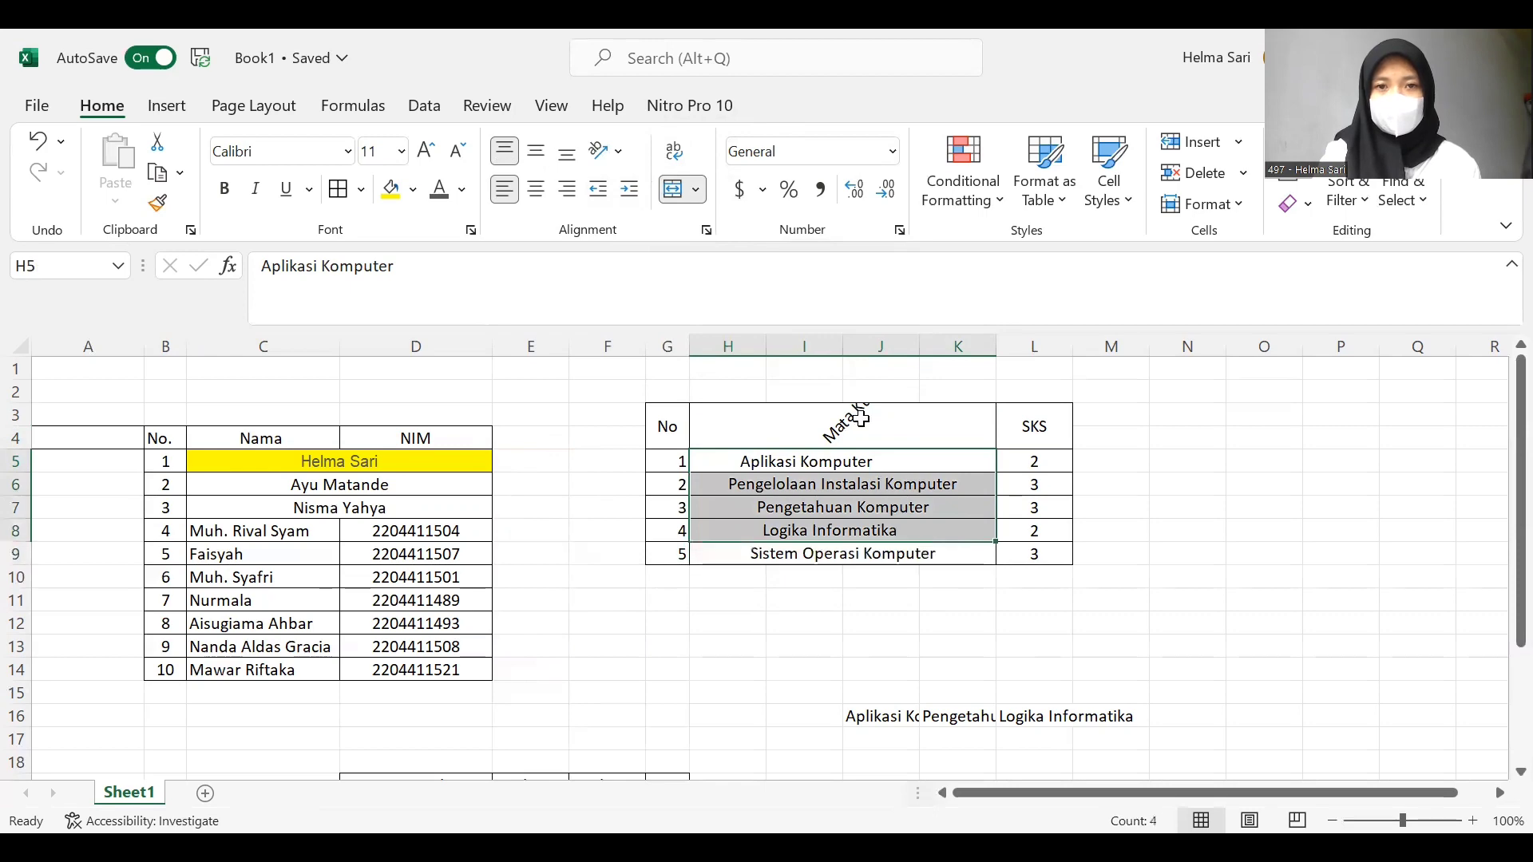
left_click(673, 144)
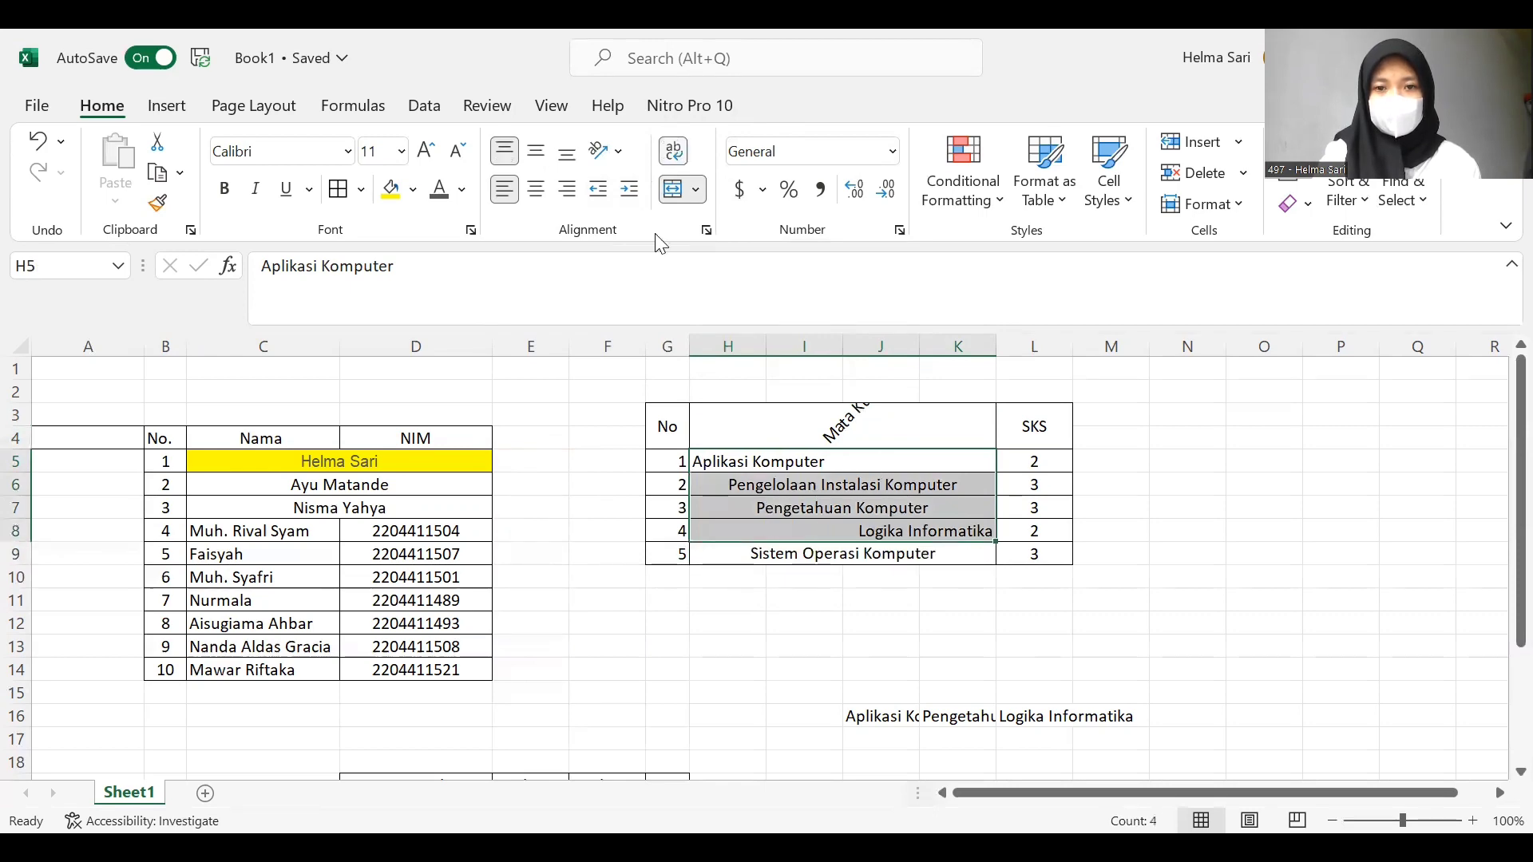
left_click(757, 551)
scroll(750, 547, "down", 3)
scroll(749, 547, "up", 3)
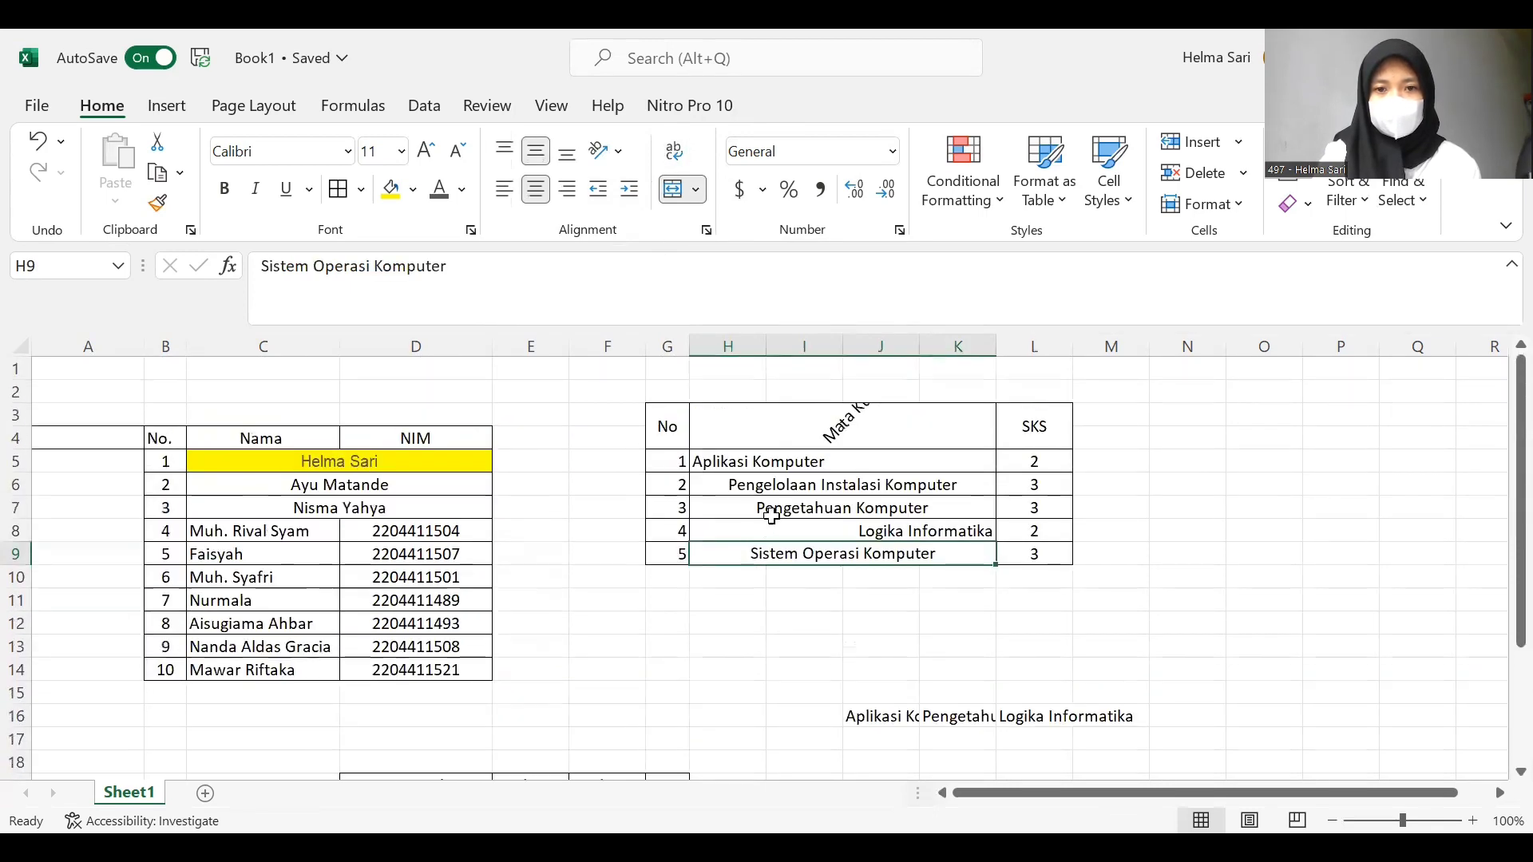
- Try Wrap Text on the course names in J16:M16 and undo it
left_click_drag(204, 526, 295, 671)
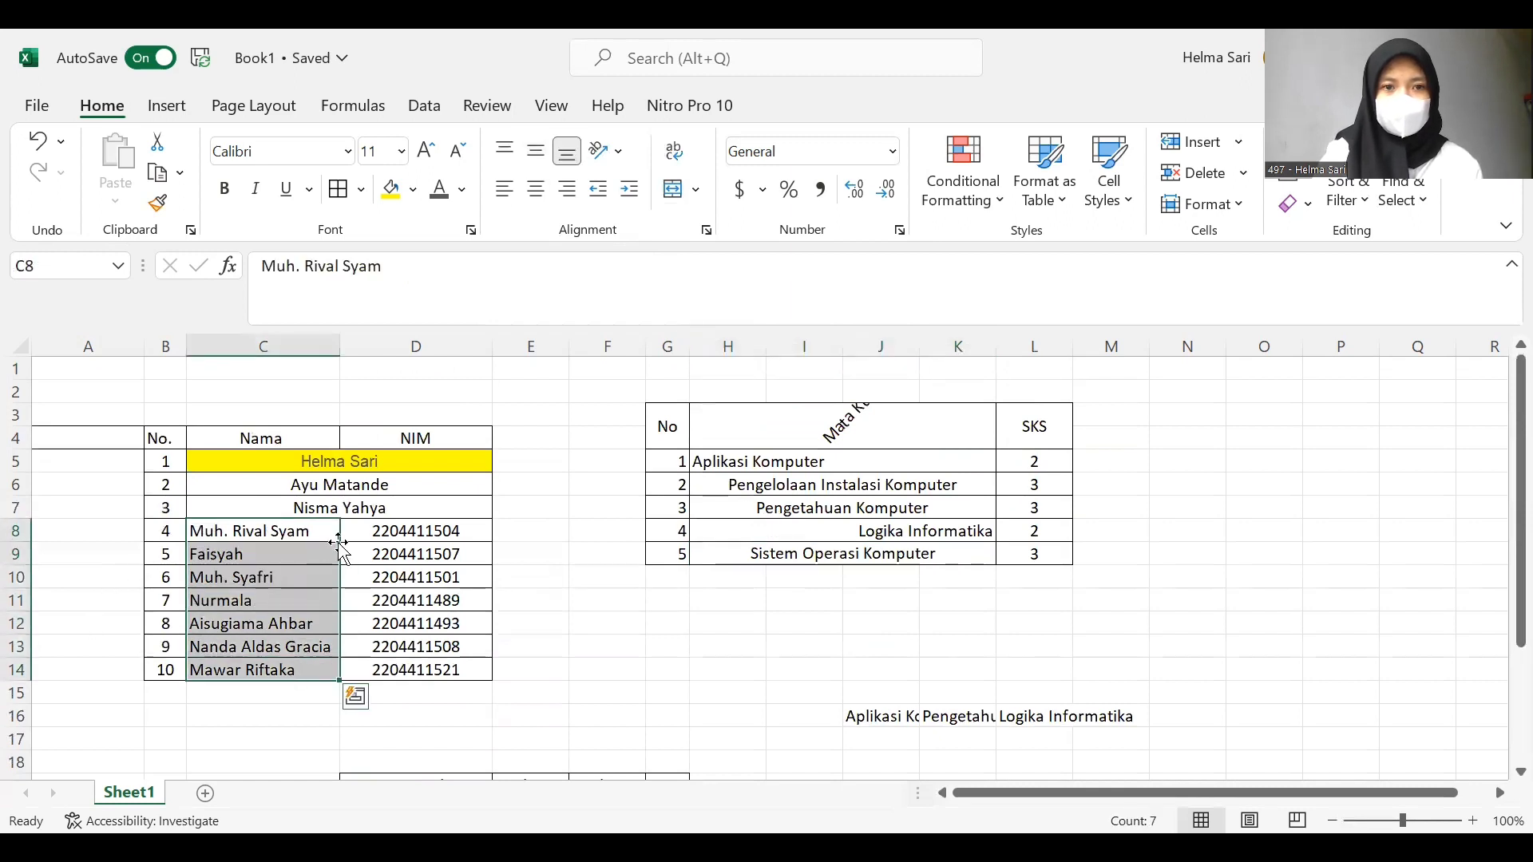
left_click(721, 600)
scroll(849, 646, "down", 2)
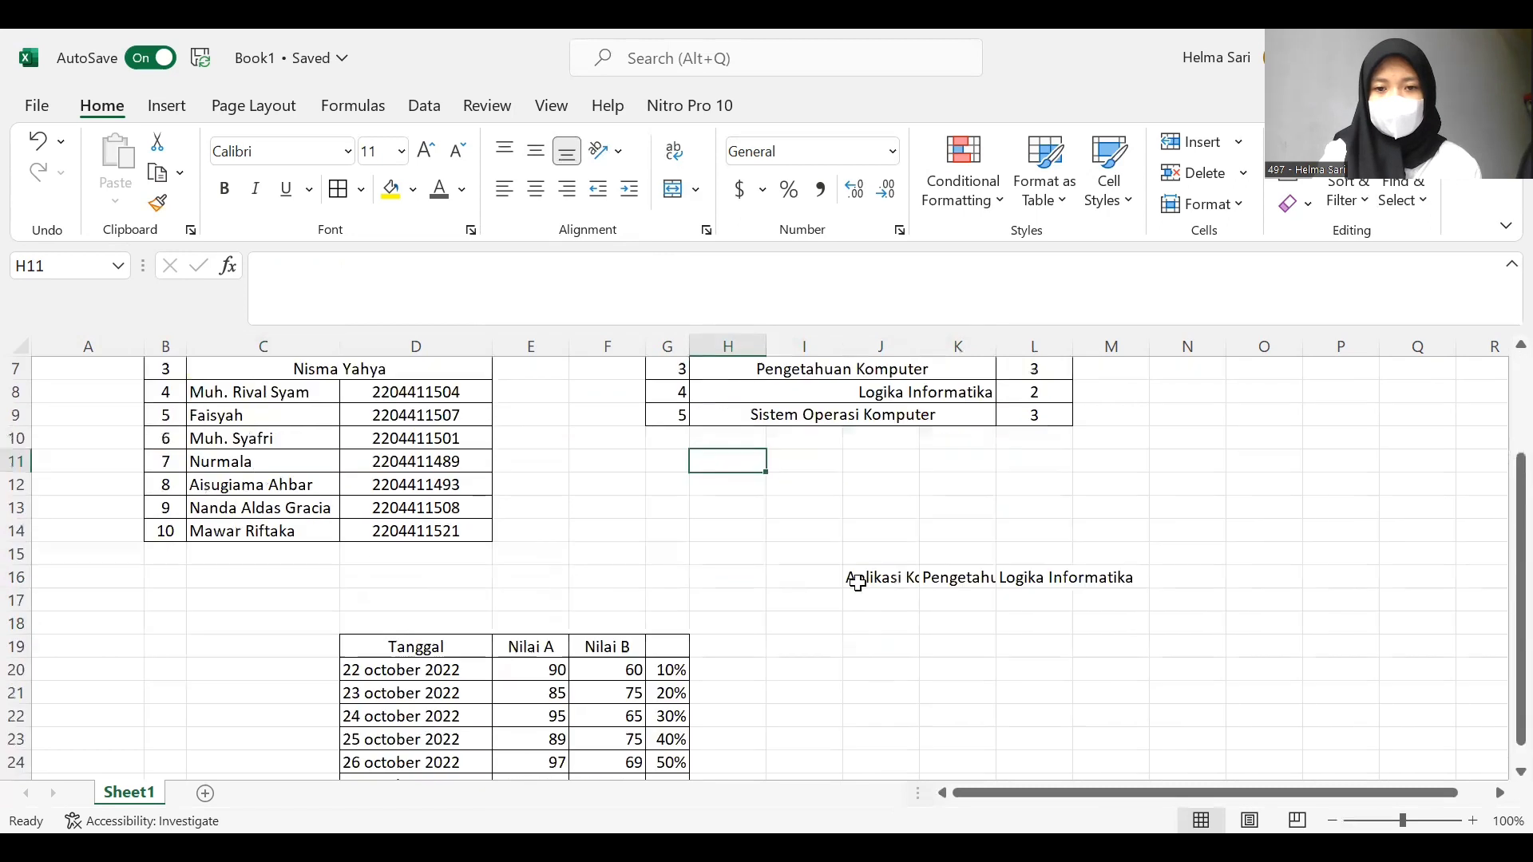
left_click(894, 571)
left_click_drag(894, 571, 1115, 579)
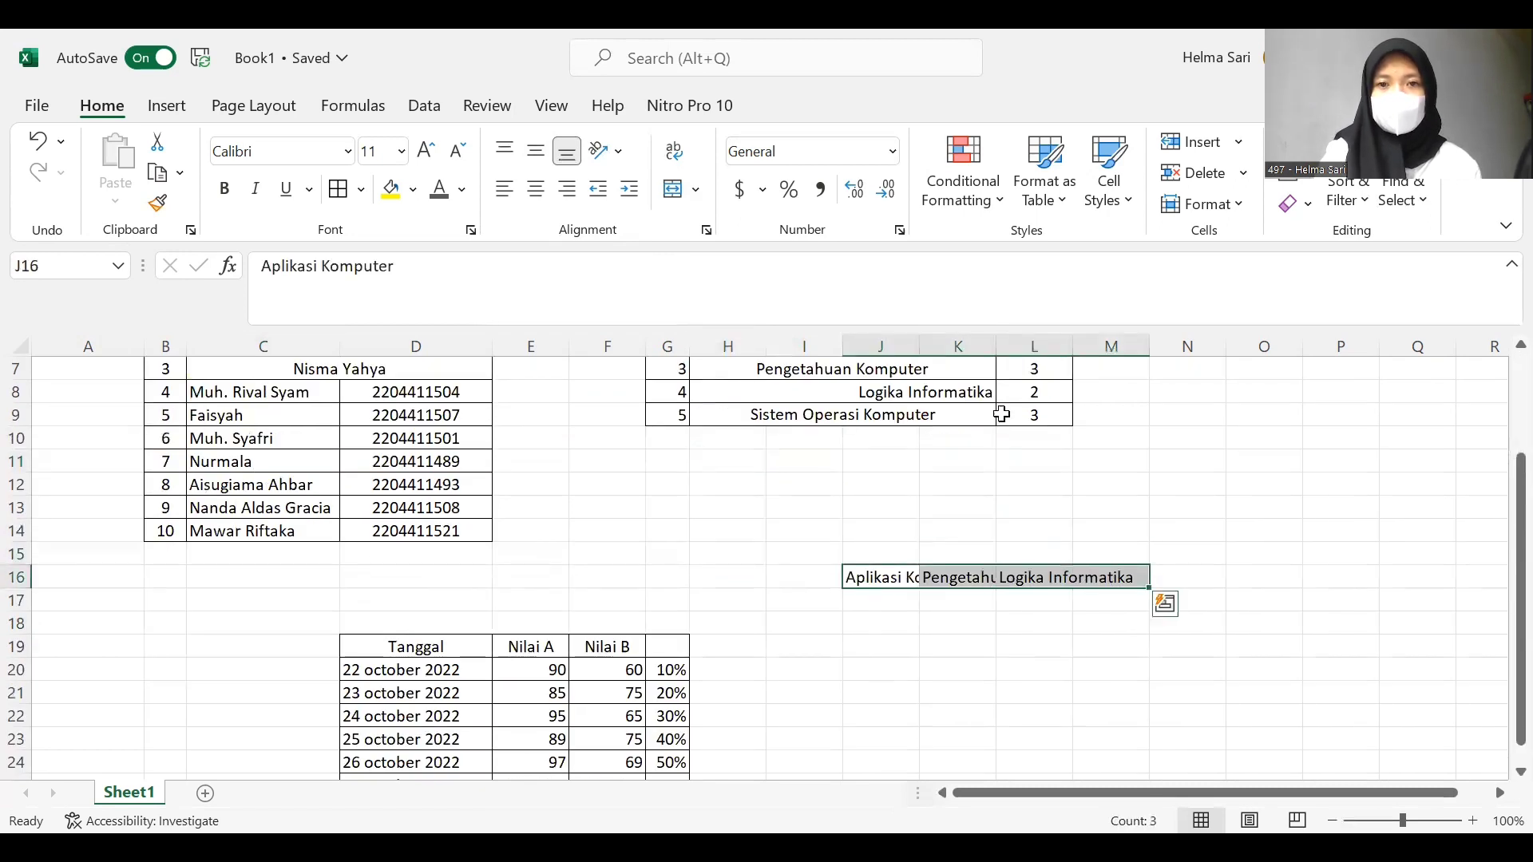
left_click(670, 154)
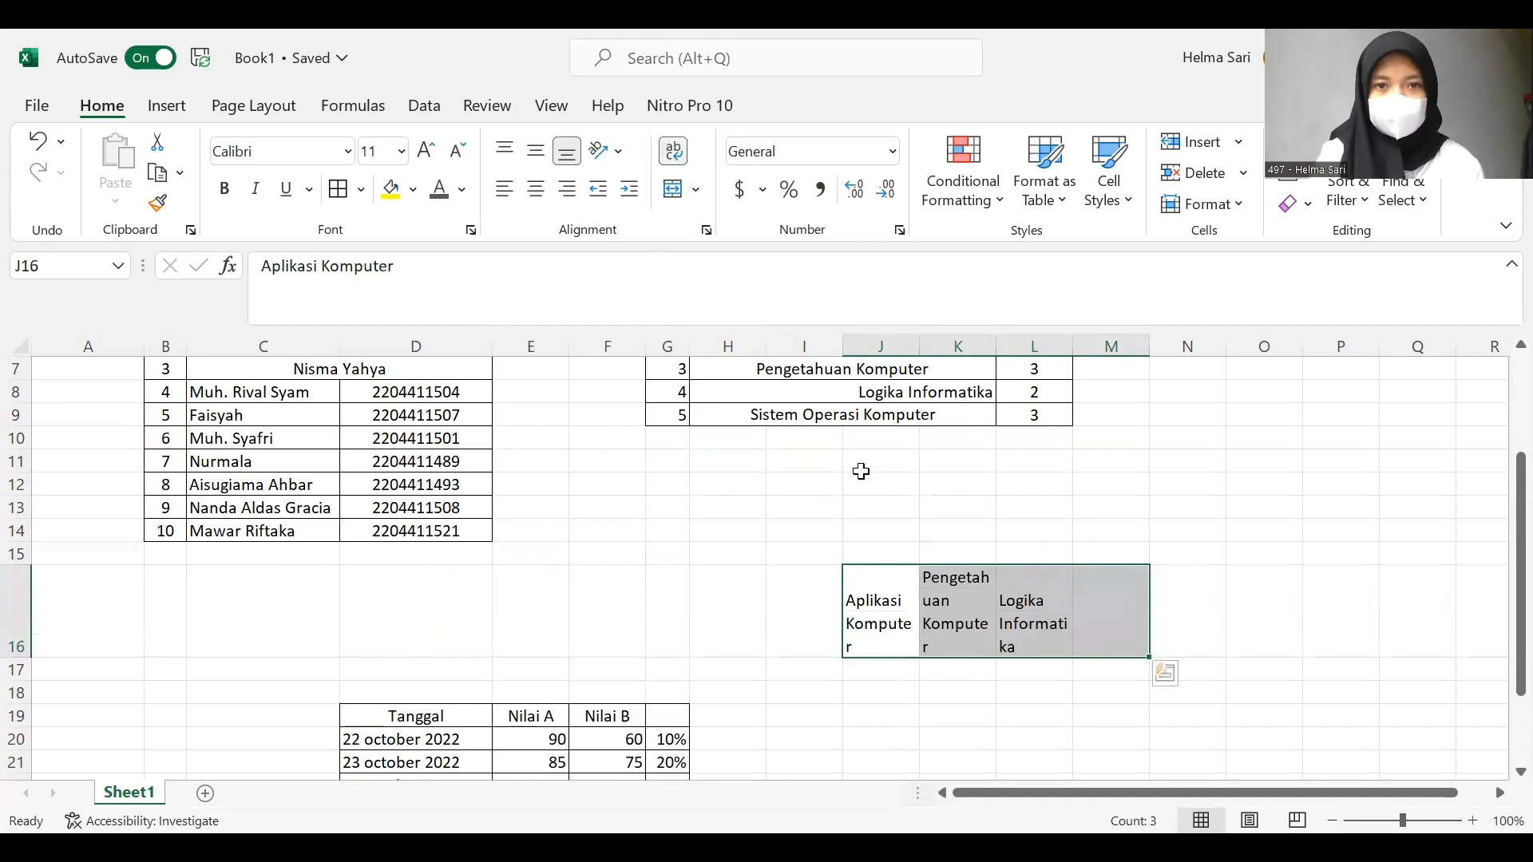
left_click(40, 142)
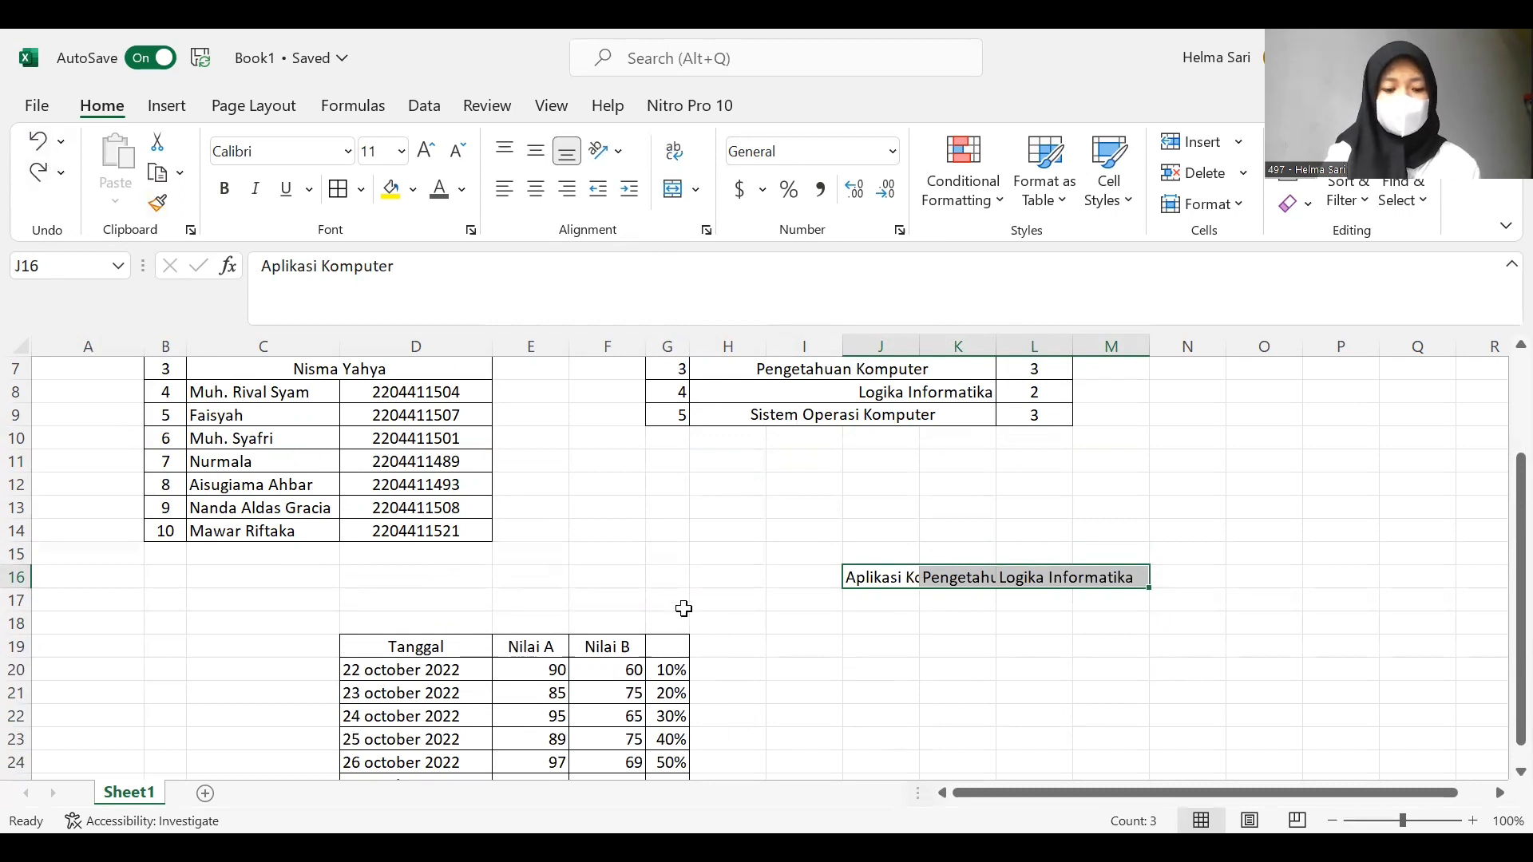
- Merge and center cells C8:D8 in the student table, accepting that only the upper-left value is kept
scroll(683, 575, "up", 1)
scroll(688, 626, "up", 2)
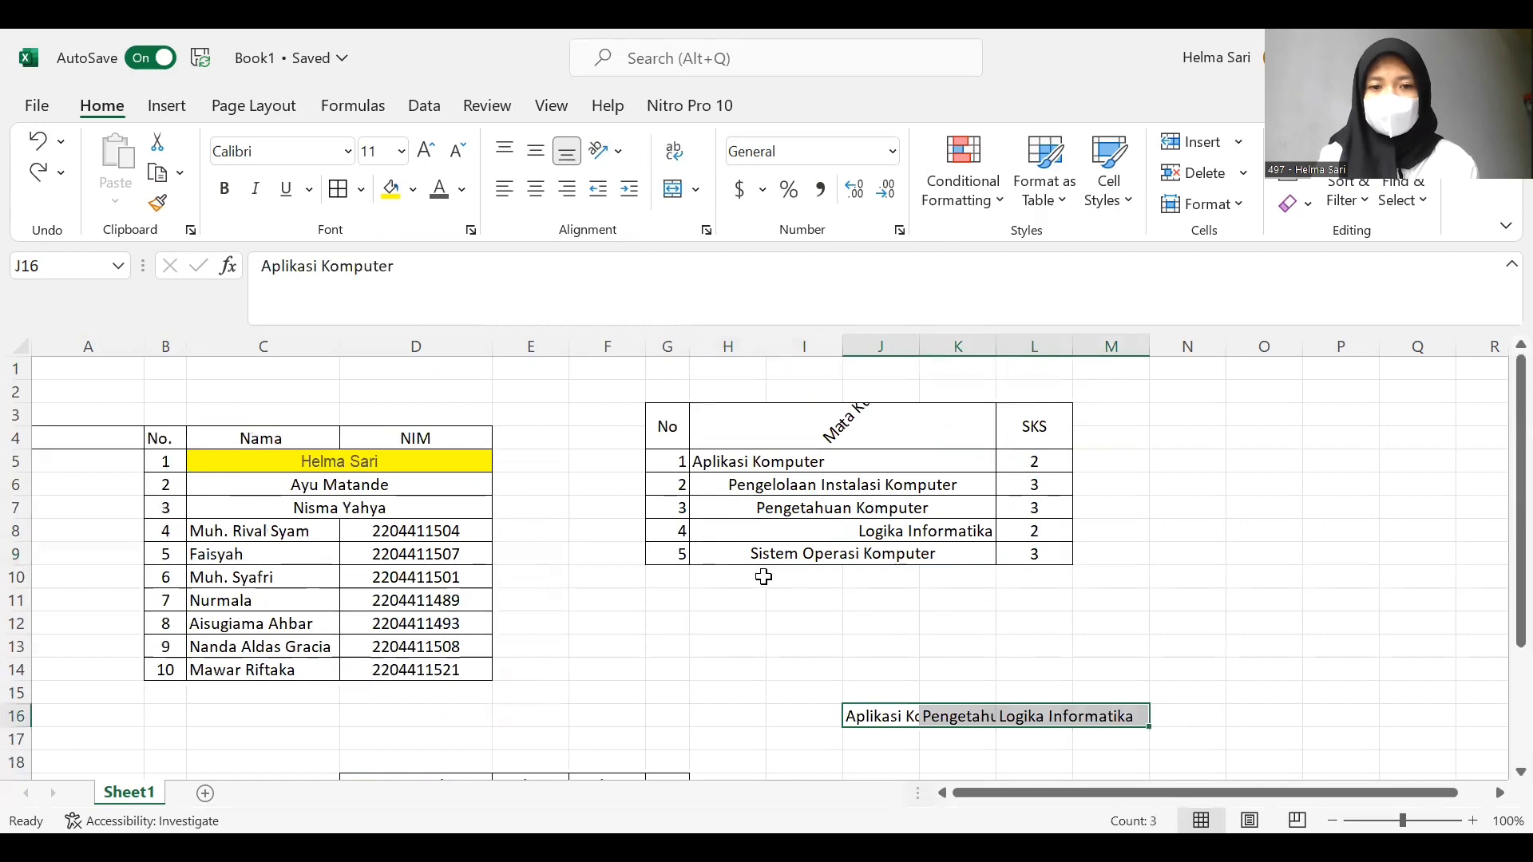
scroll(763, 577, "down", 3)
scroll(347, 501, "up", 2)
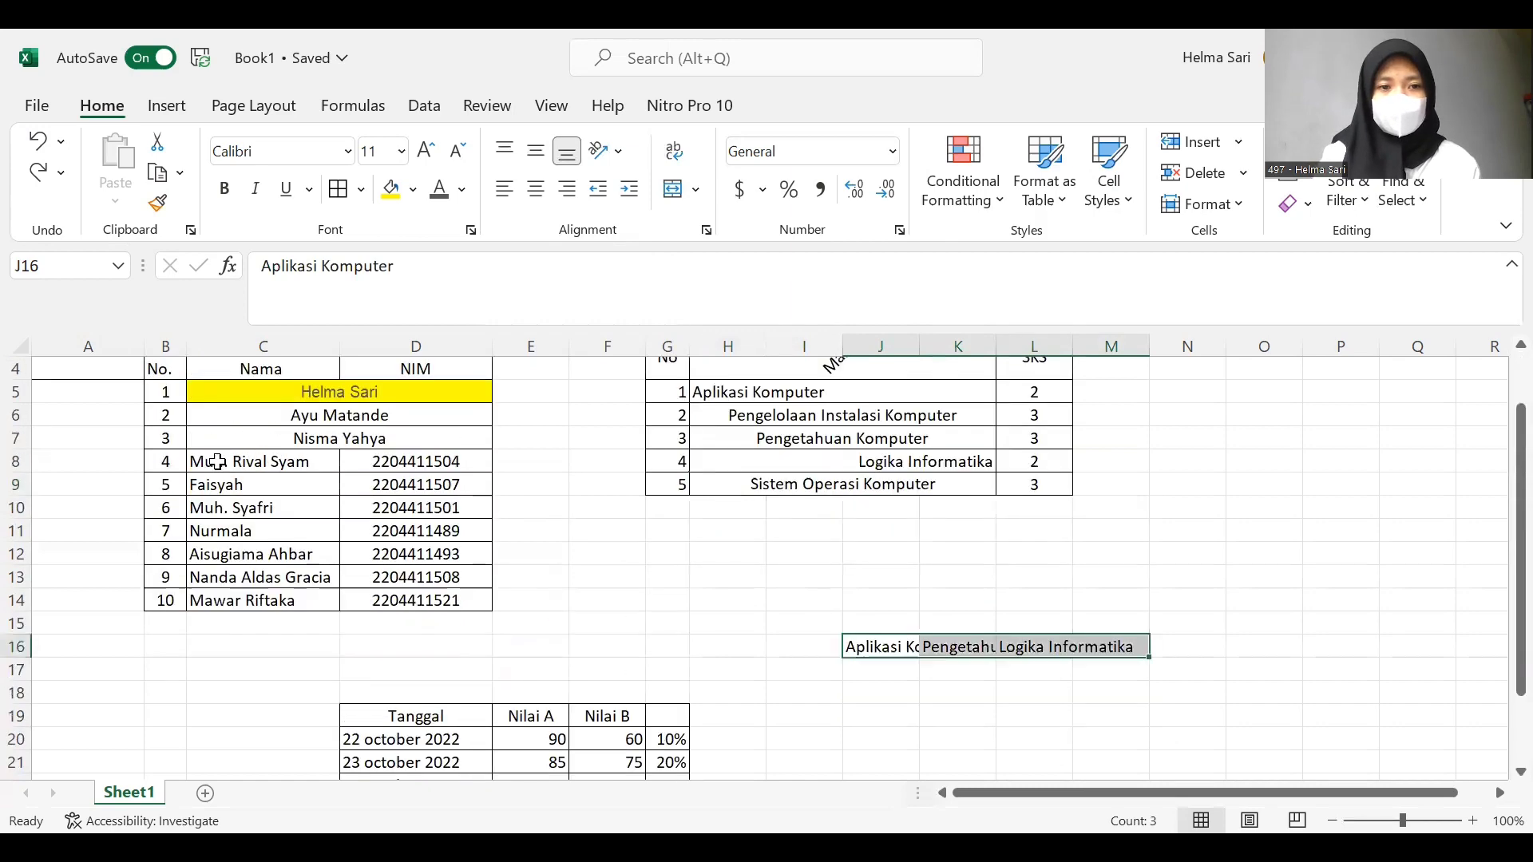
scroll(216, 463, "up", 1)
left_click_drag(196, 528, 447, 531)
left_click(680, 193)
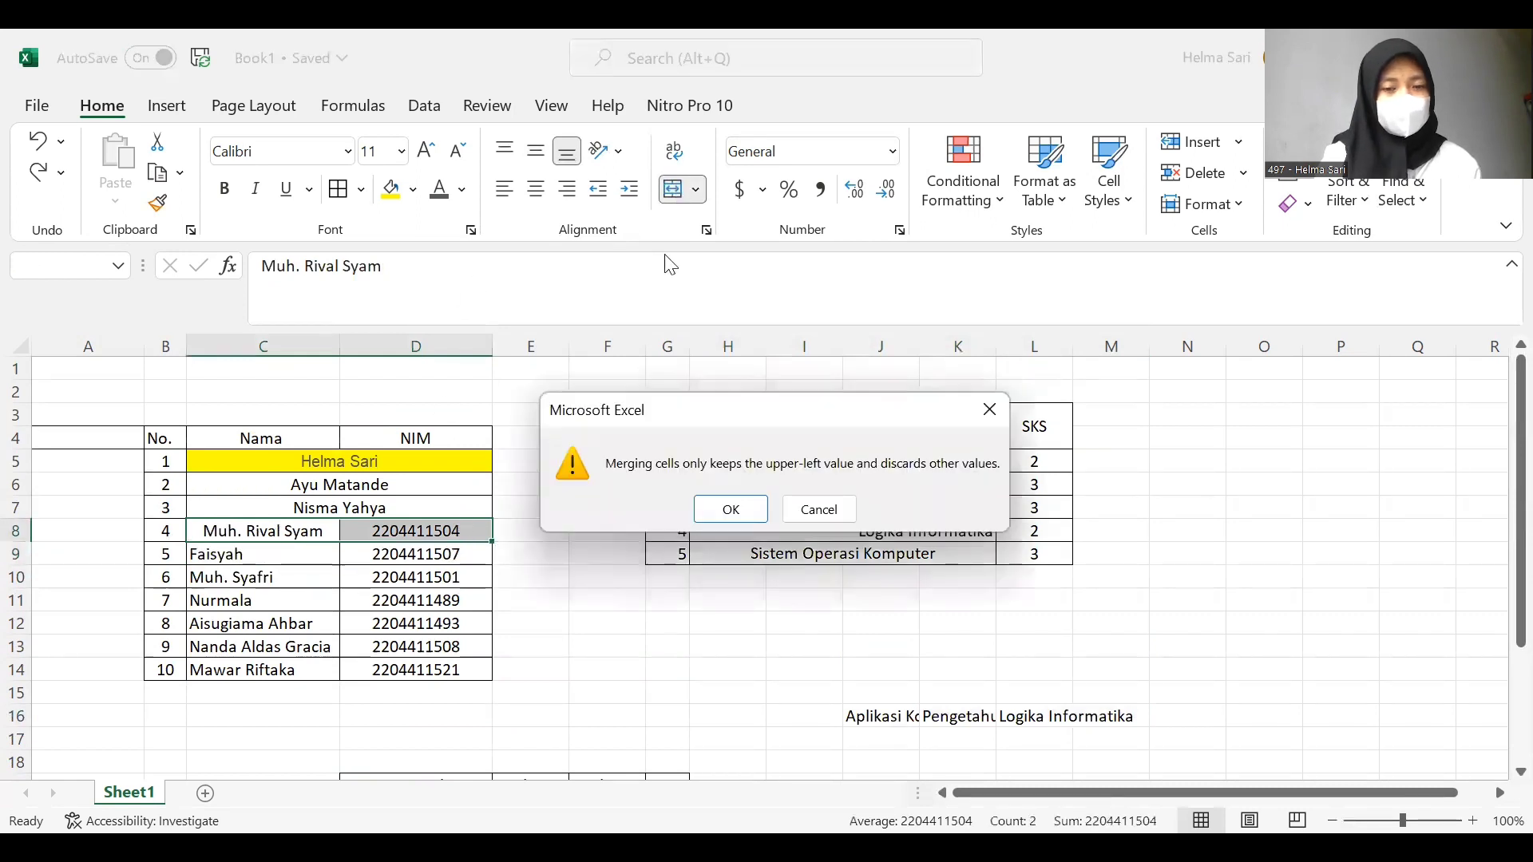
left_click(728, 517)
- Merge and center J16:M16, keeping only Aplikasi Komputer
scroll(859, 582, "down", 5)
scroll(874, 559, "up", 3)
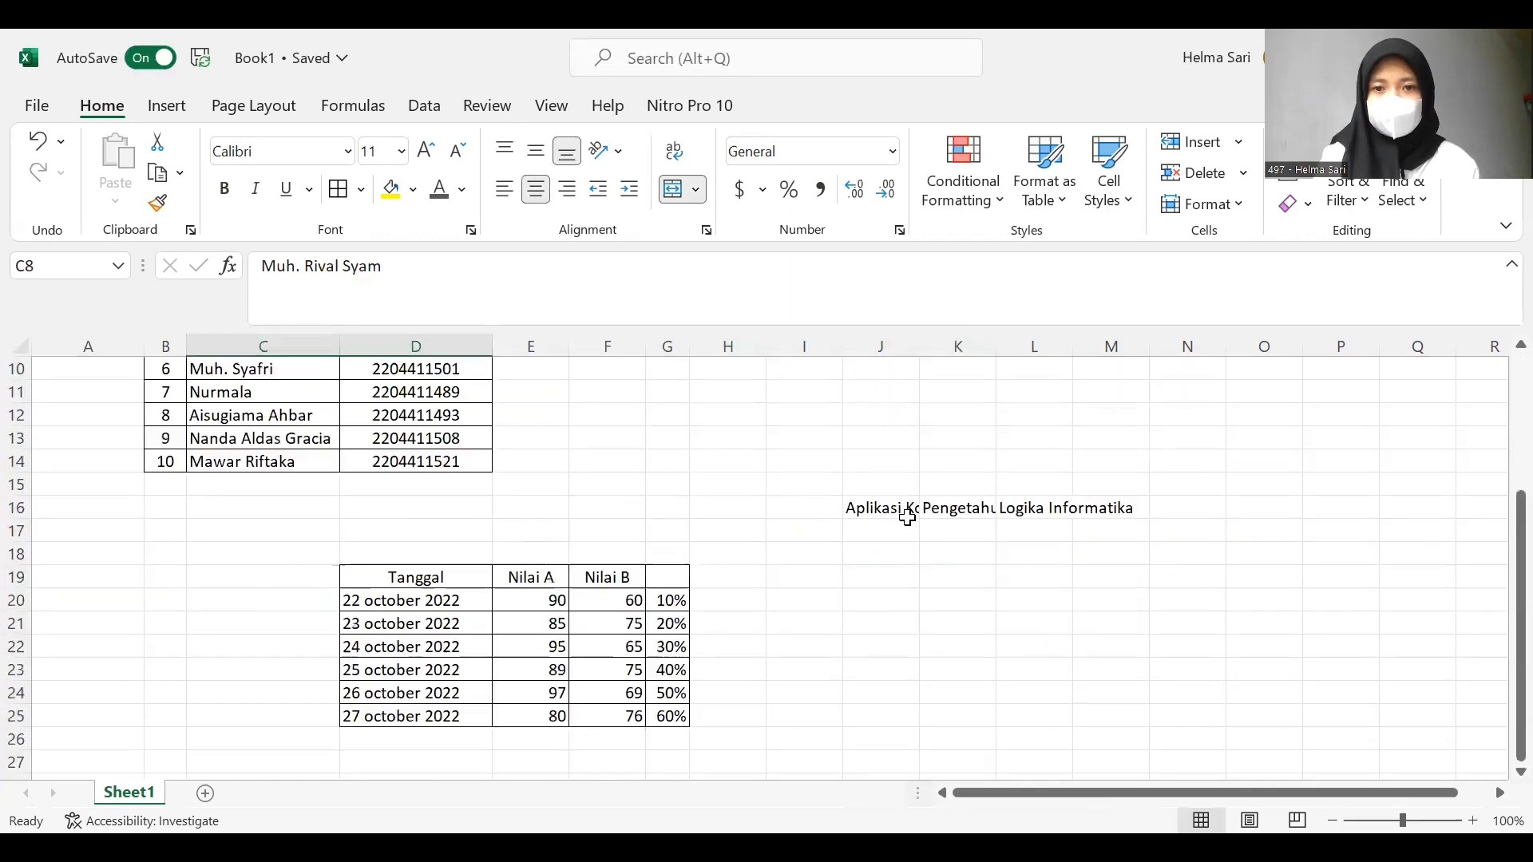
left_click_drag(874, 574, 1118, 576)
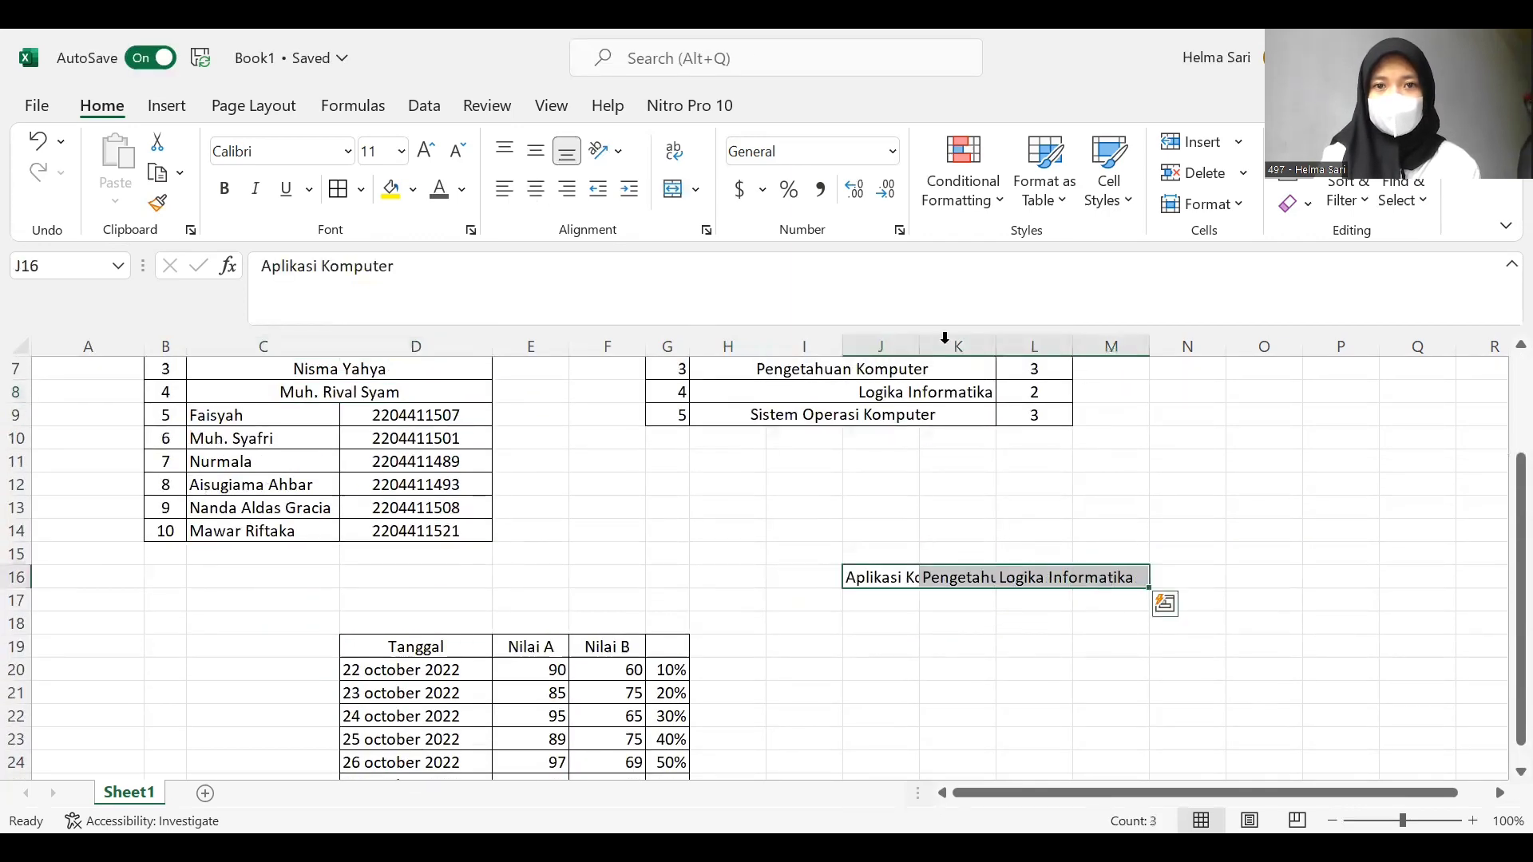
left_click(673, 199)
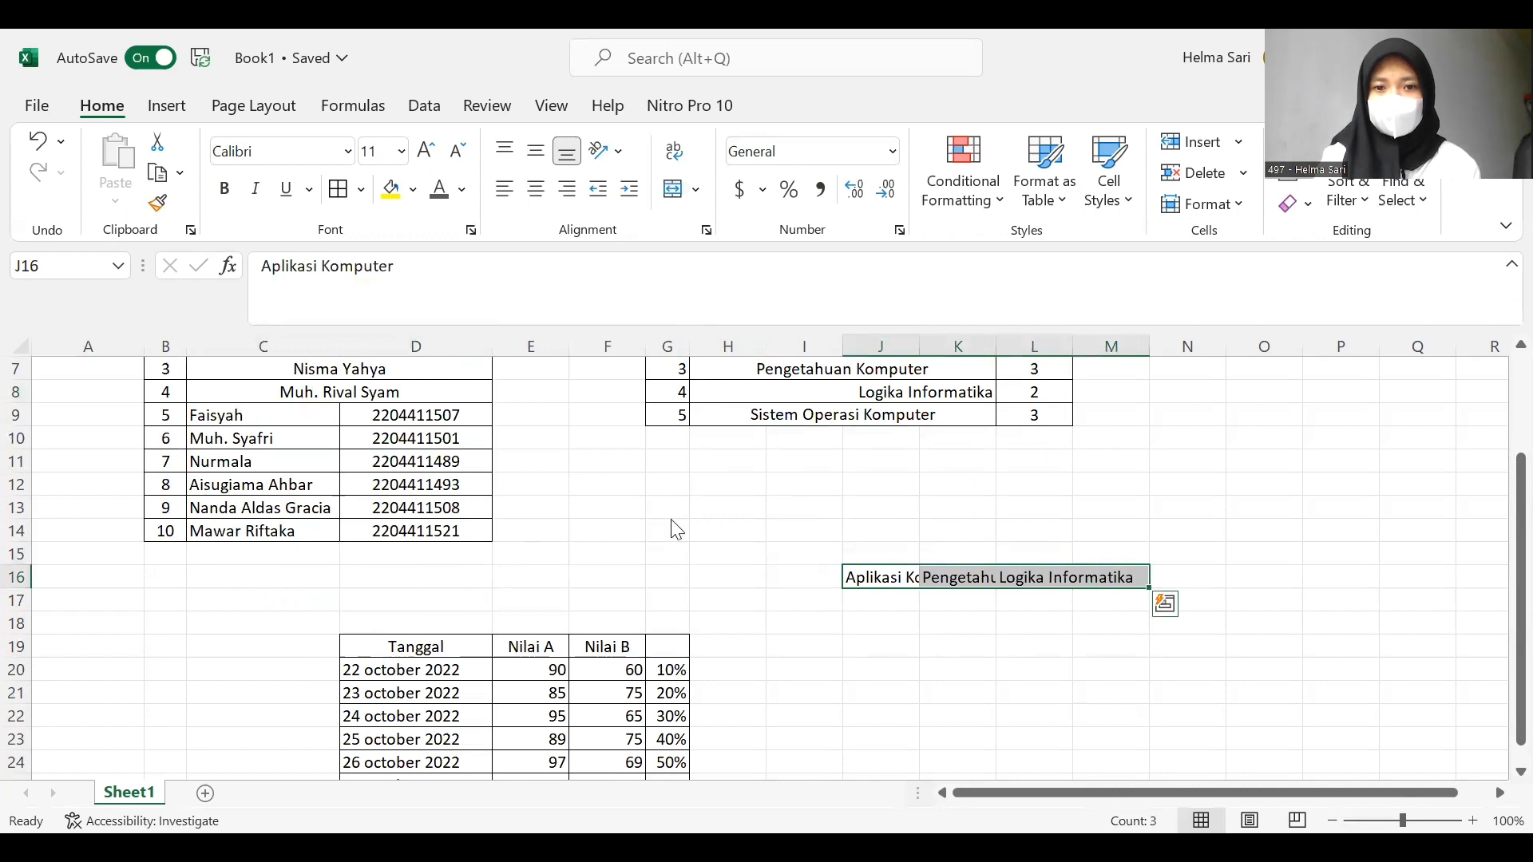
left_click(672, 519)
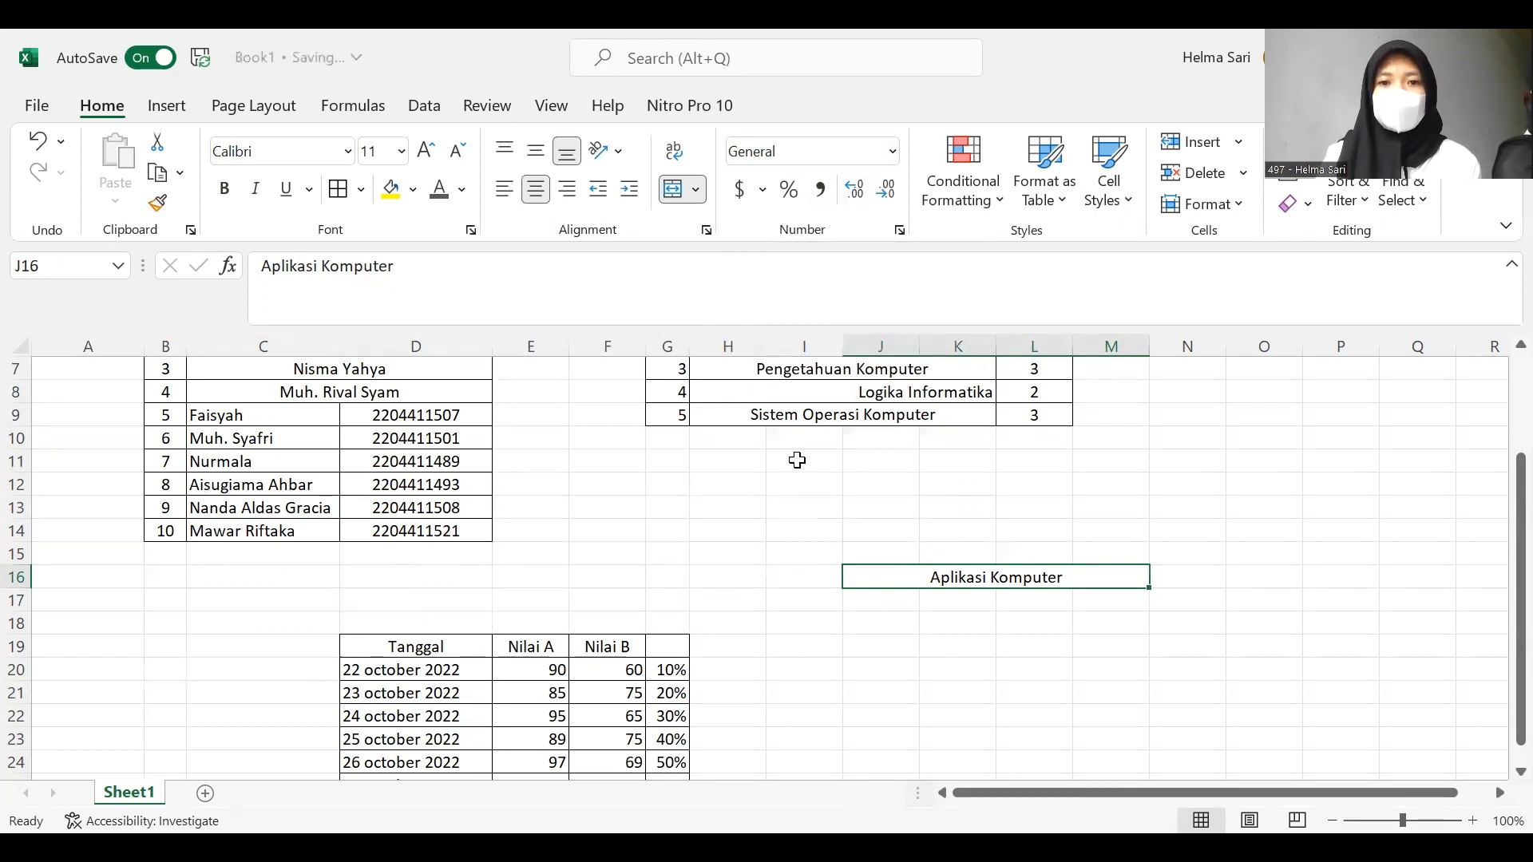
- Look through the available number formats and apply Percentage to the merged cell J16
scroll(755, 441, "up", 2)
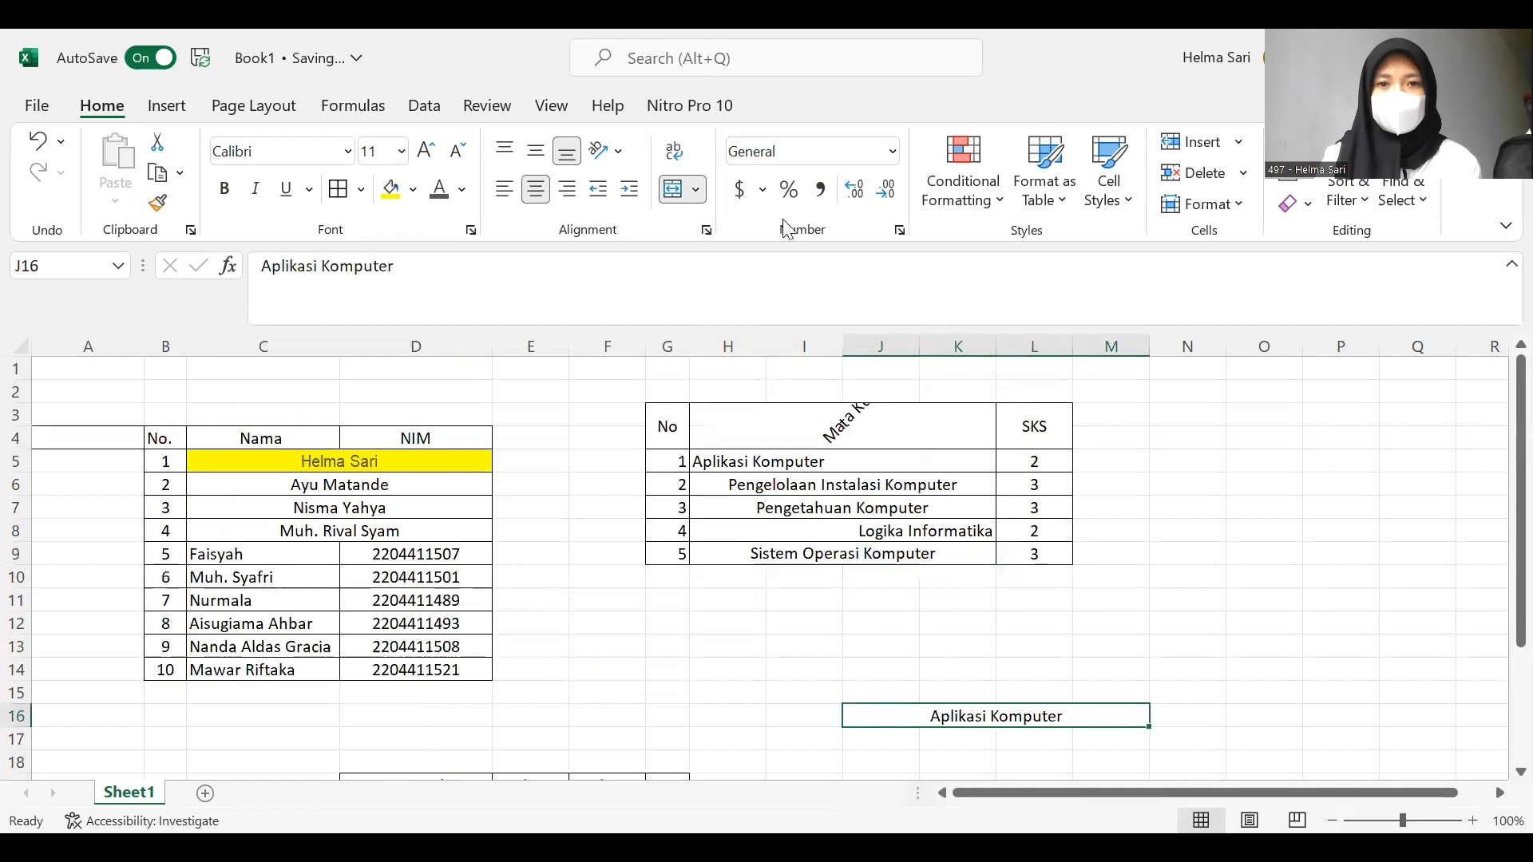
left_click(893, 151)
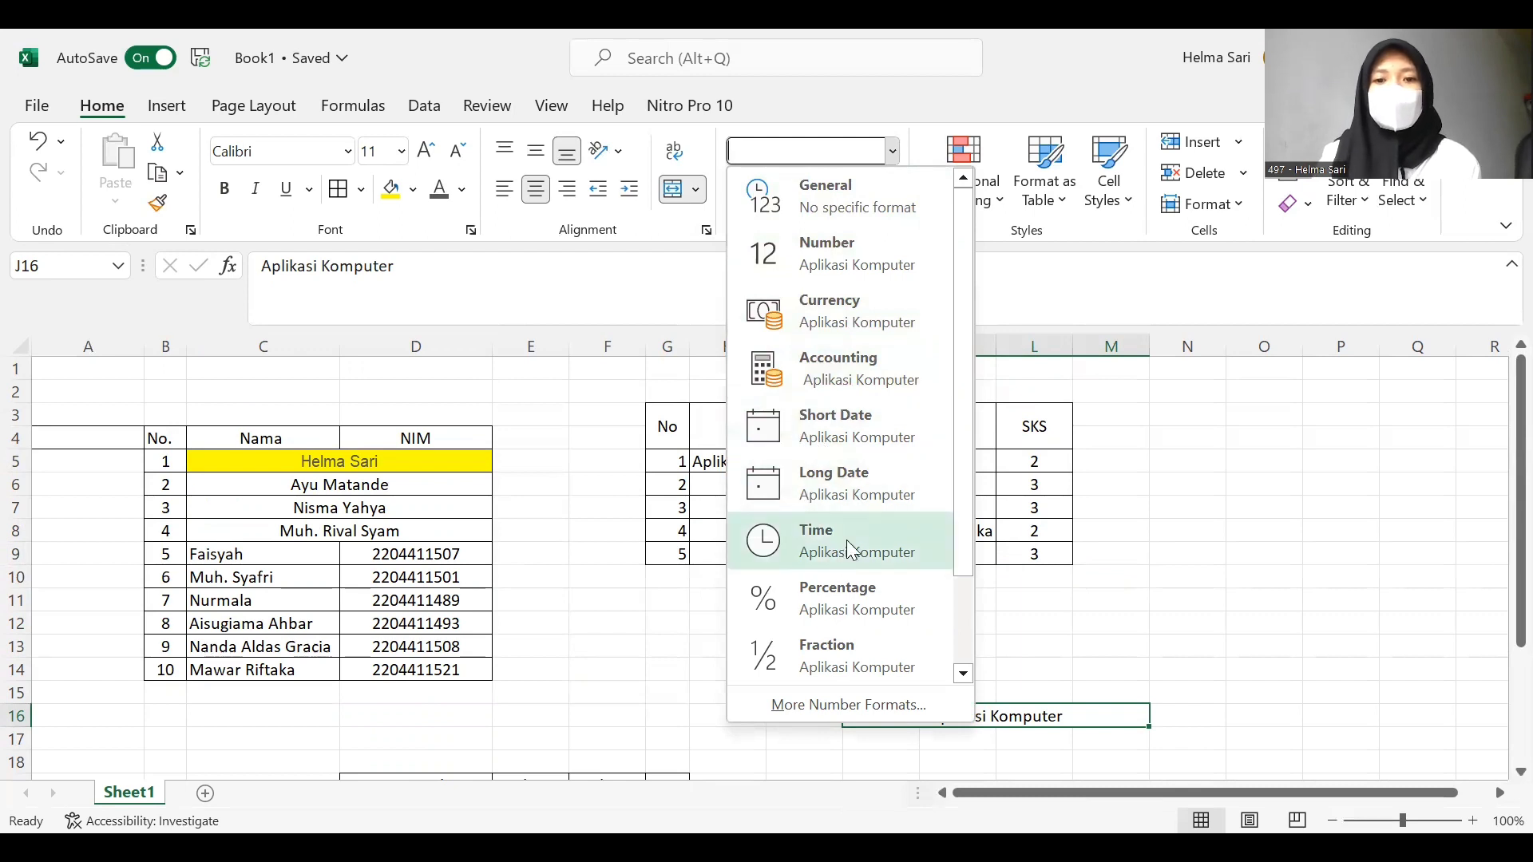
scroll(872, 578, "down", 2)
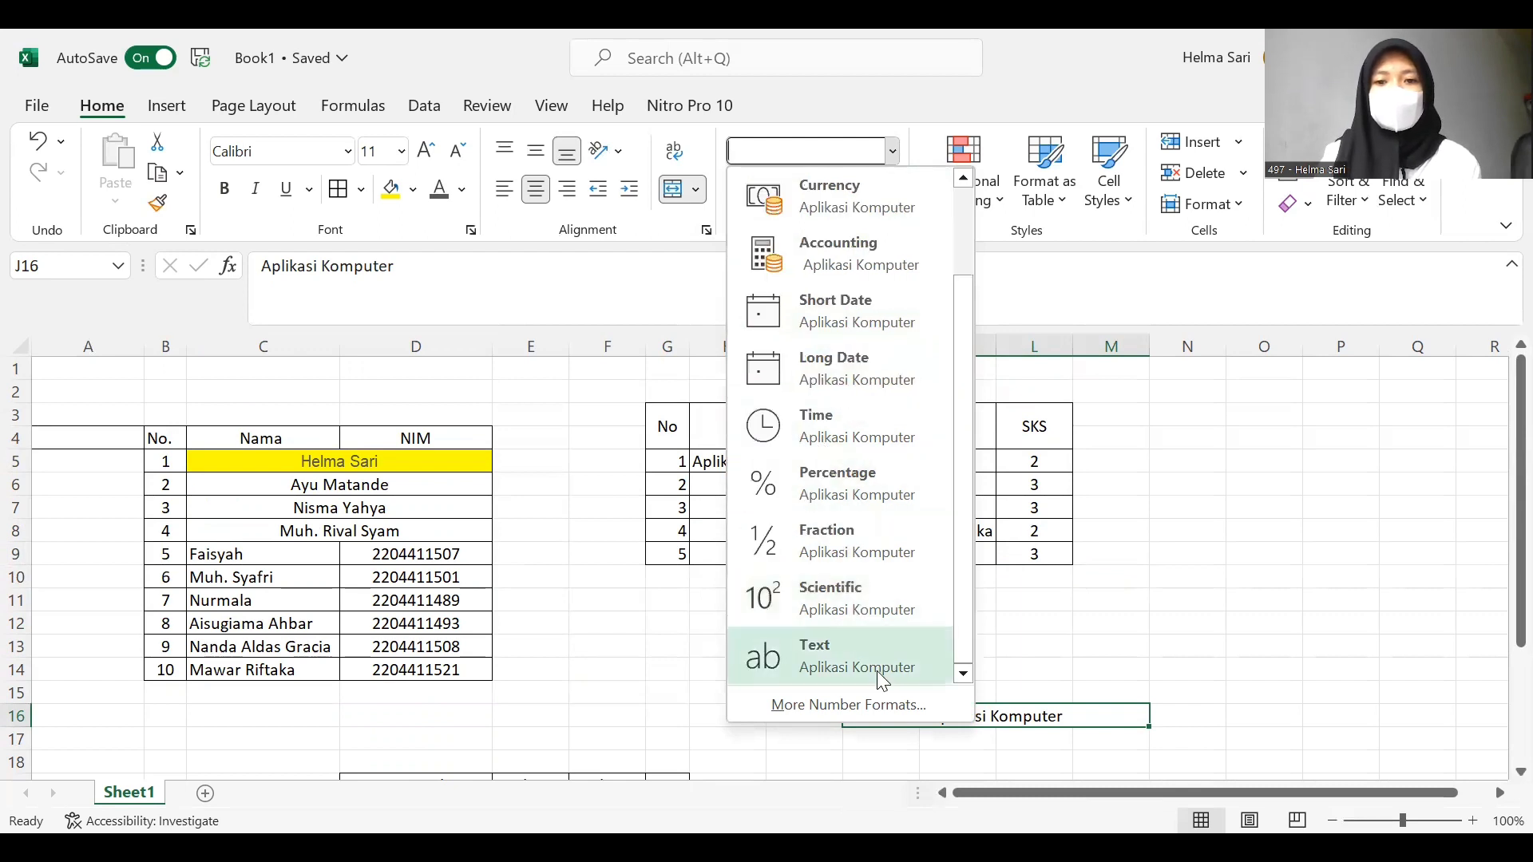
left_click(869, 477)
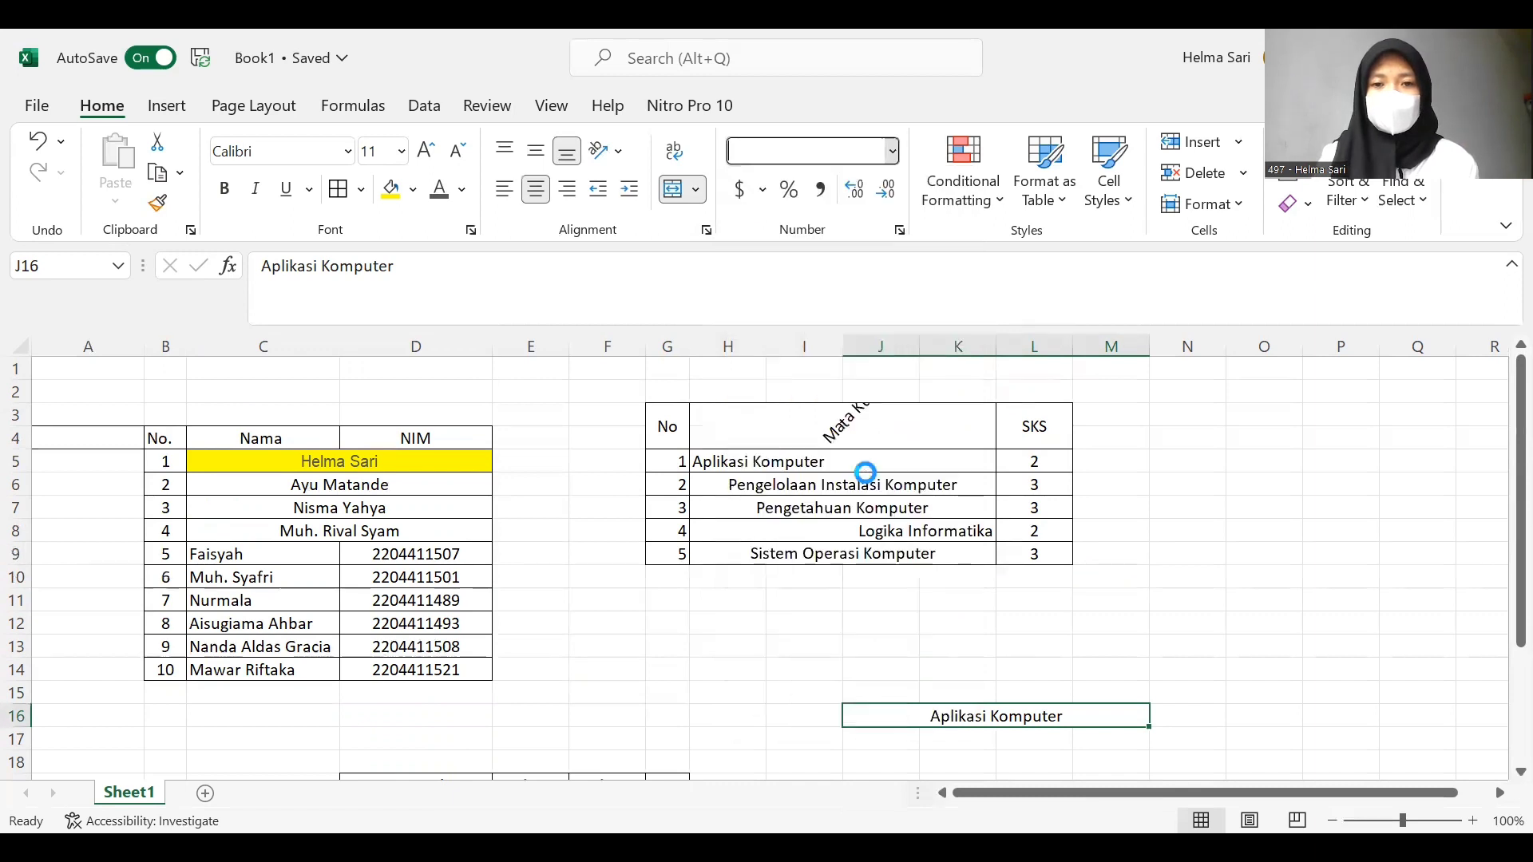
- Enter the number 123 in cell I11
left_click(792, 595)
type("1")
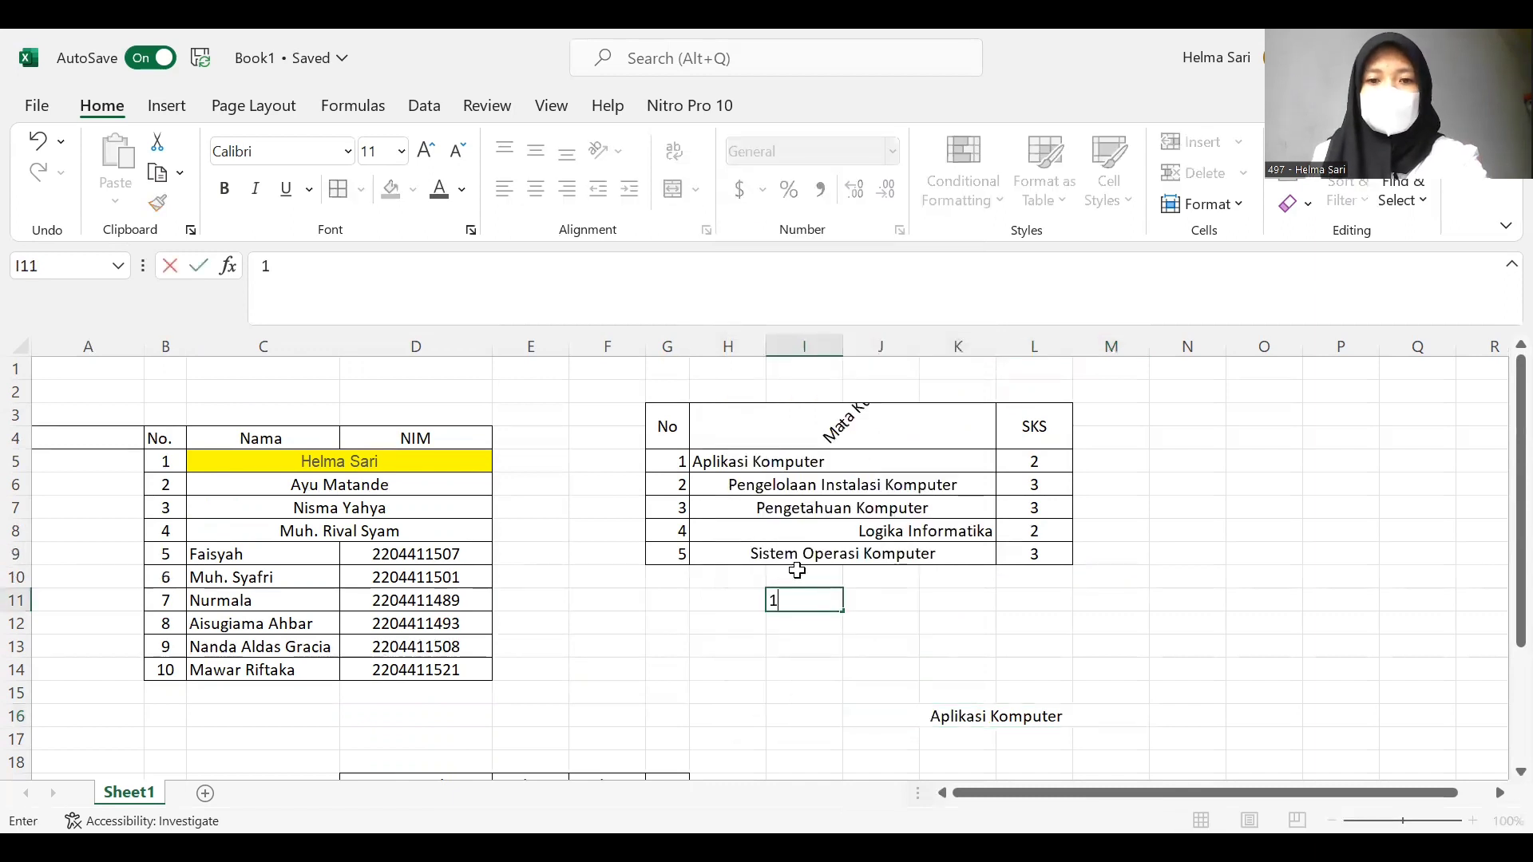
type("23")
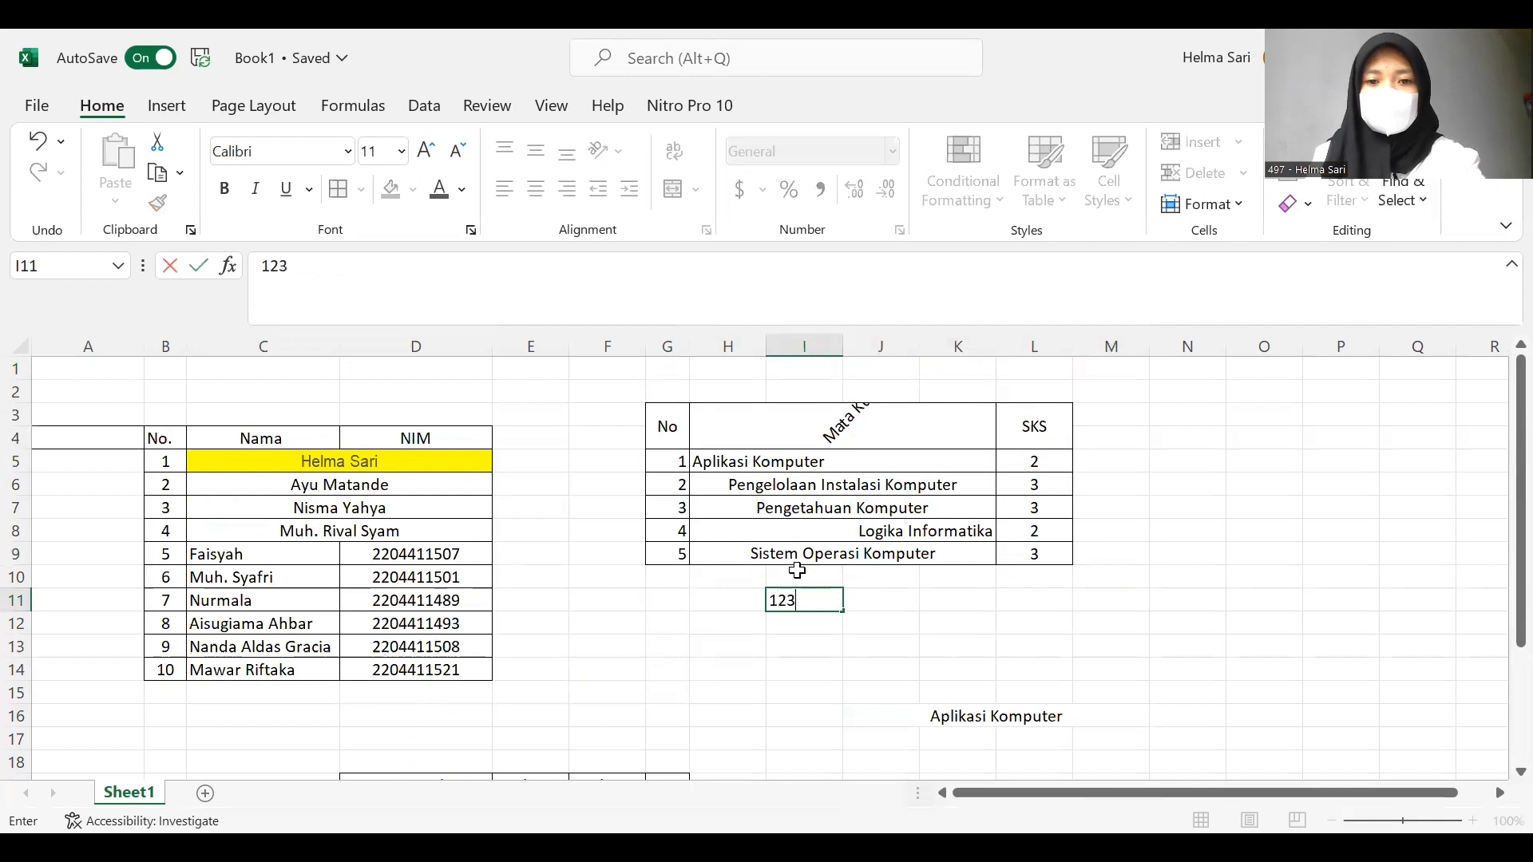
left_click(779, 618)
left_click(781, 605)
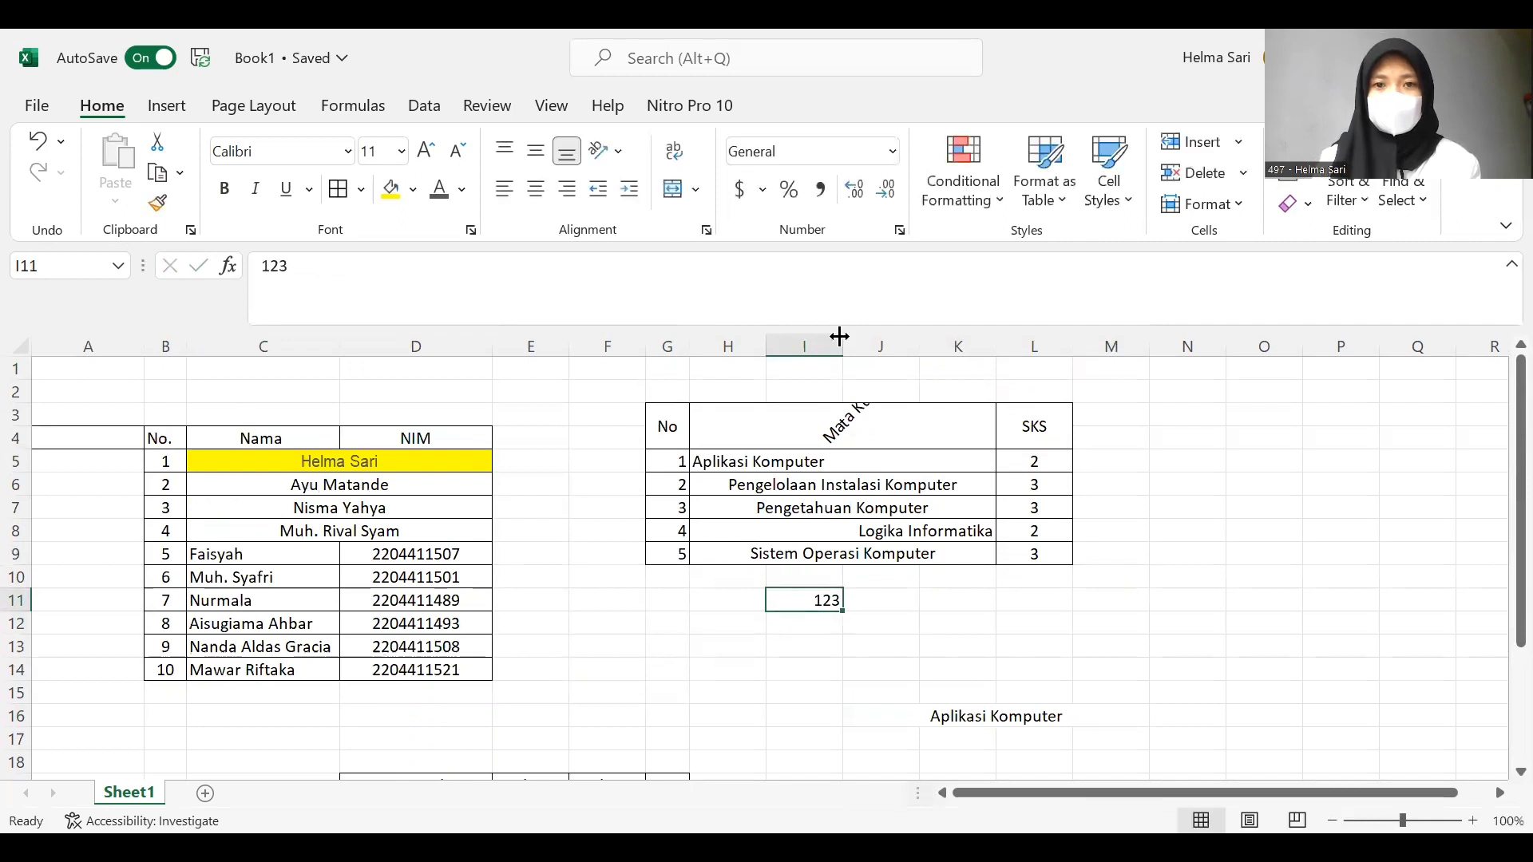
- Try the Percentage number format on the 123 in I11 and undo it
left_click(892, 152)
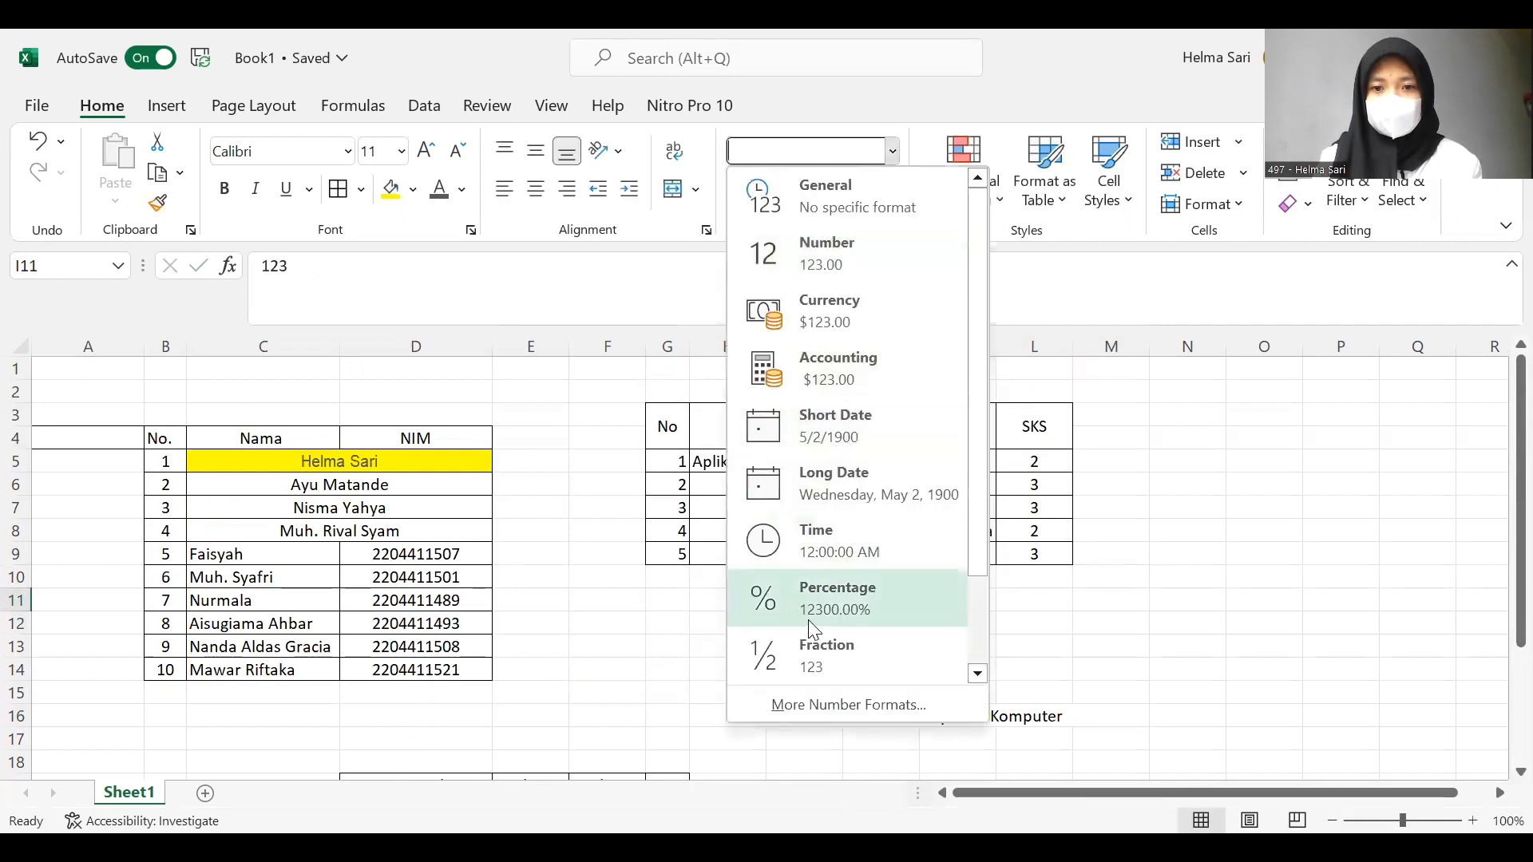
left_click(808, 613)
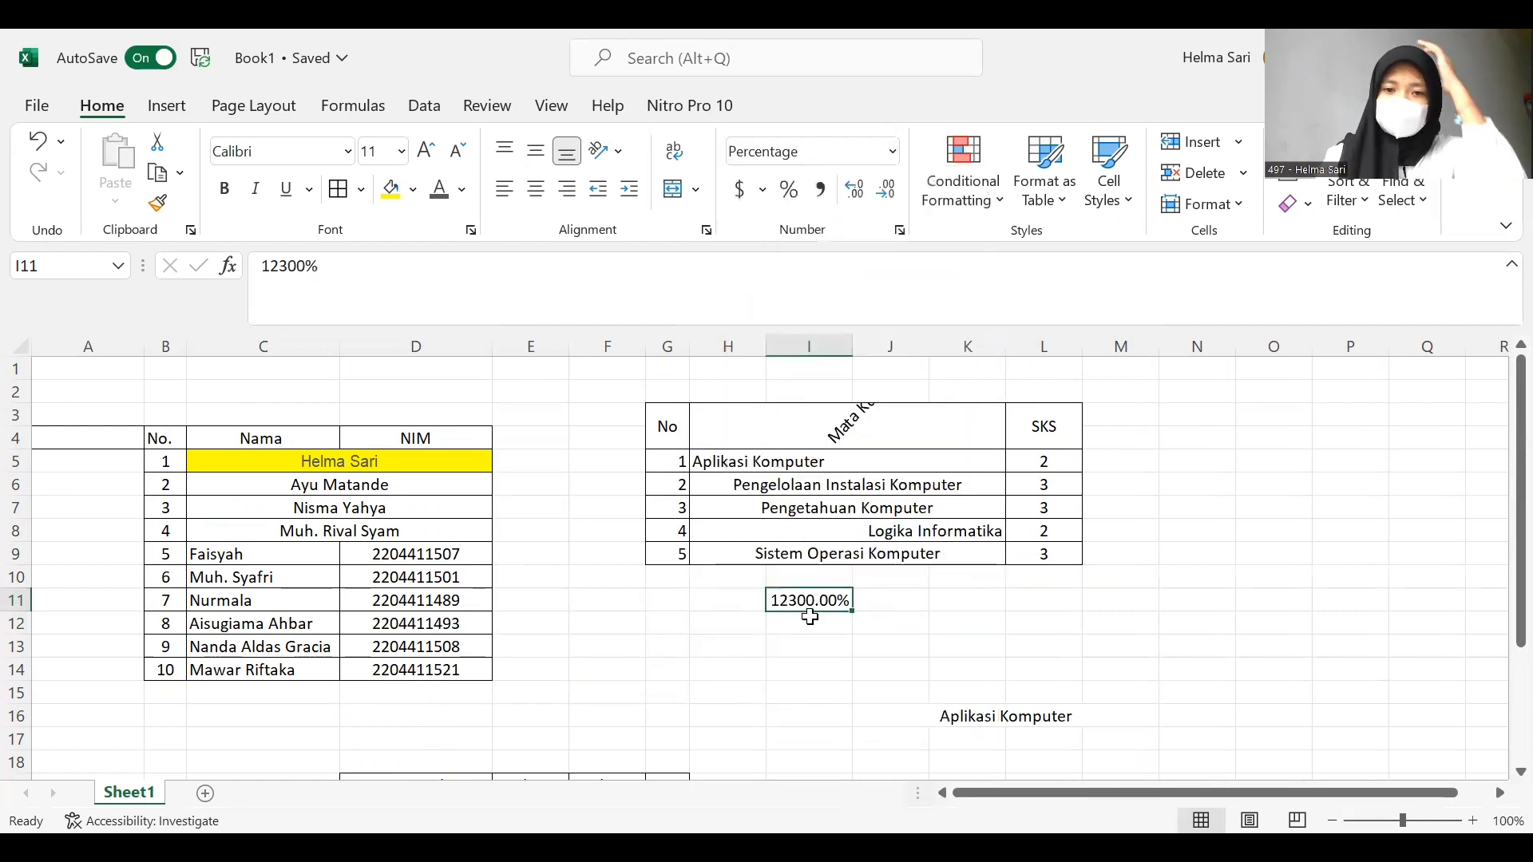
left_click(38, 141)
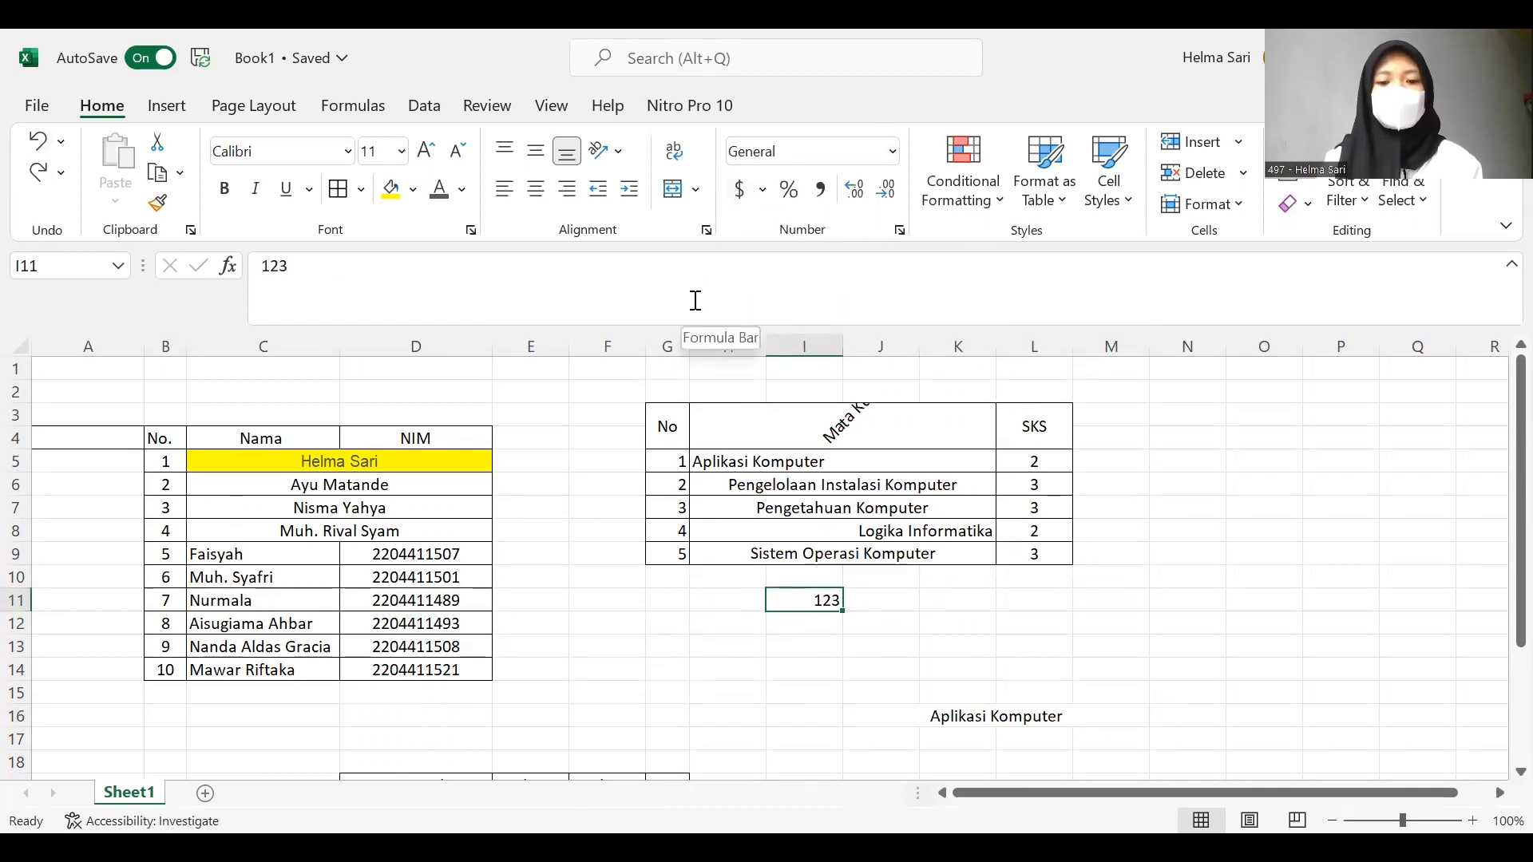
- Apply the $ English (United States) accounting format to I11 and enter 123 in H11
left_click(764, 191)
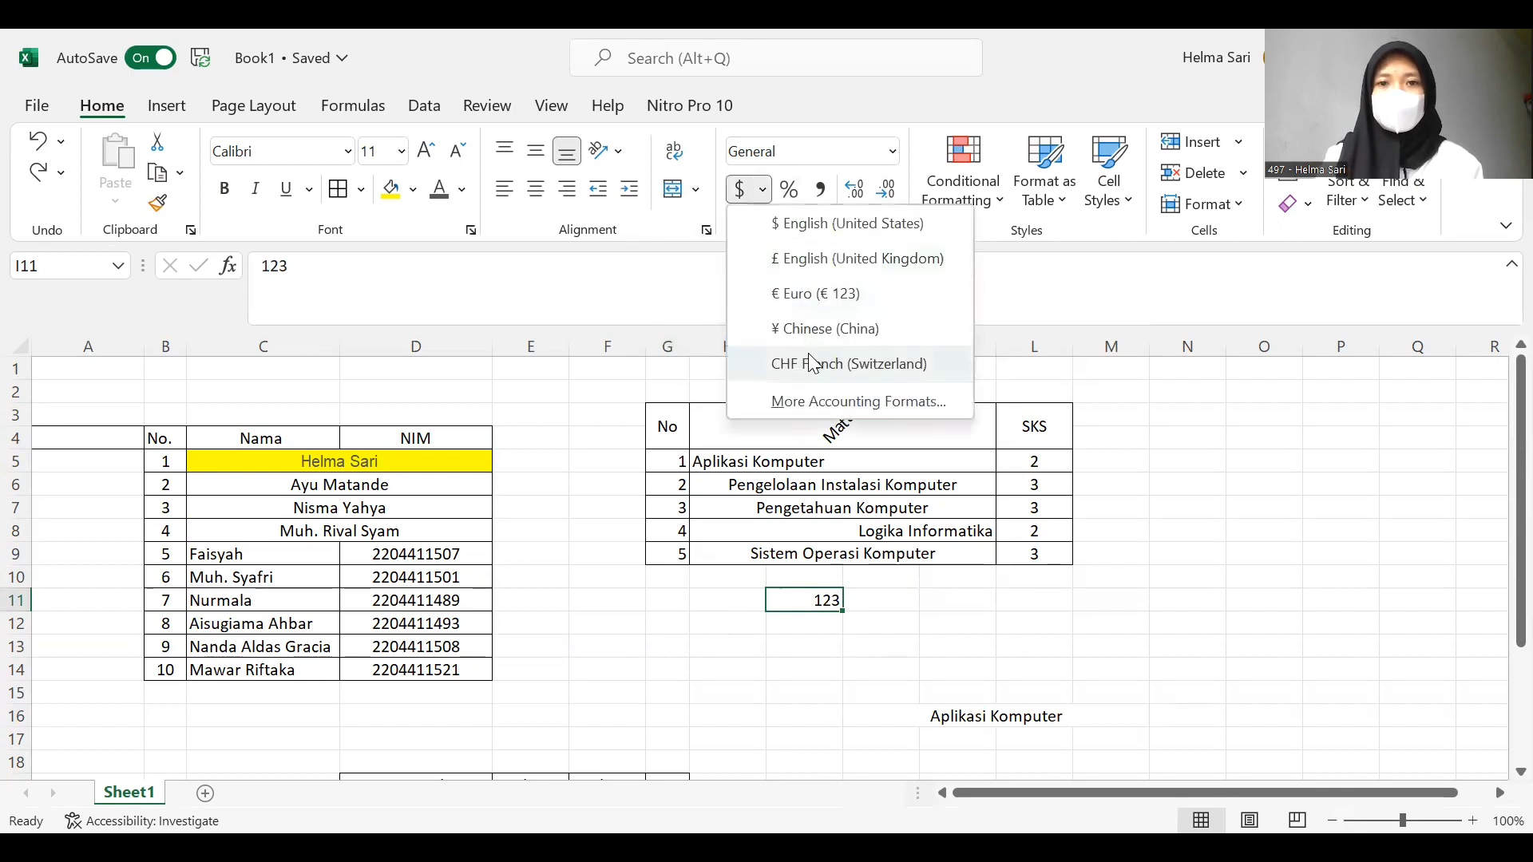
left_click(841, 224)
double_click(729, 602)
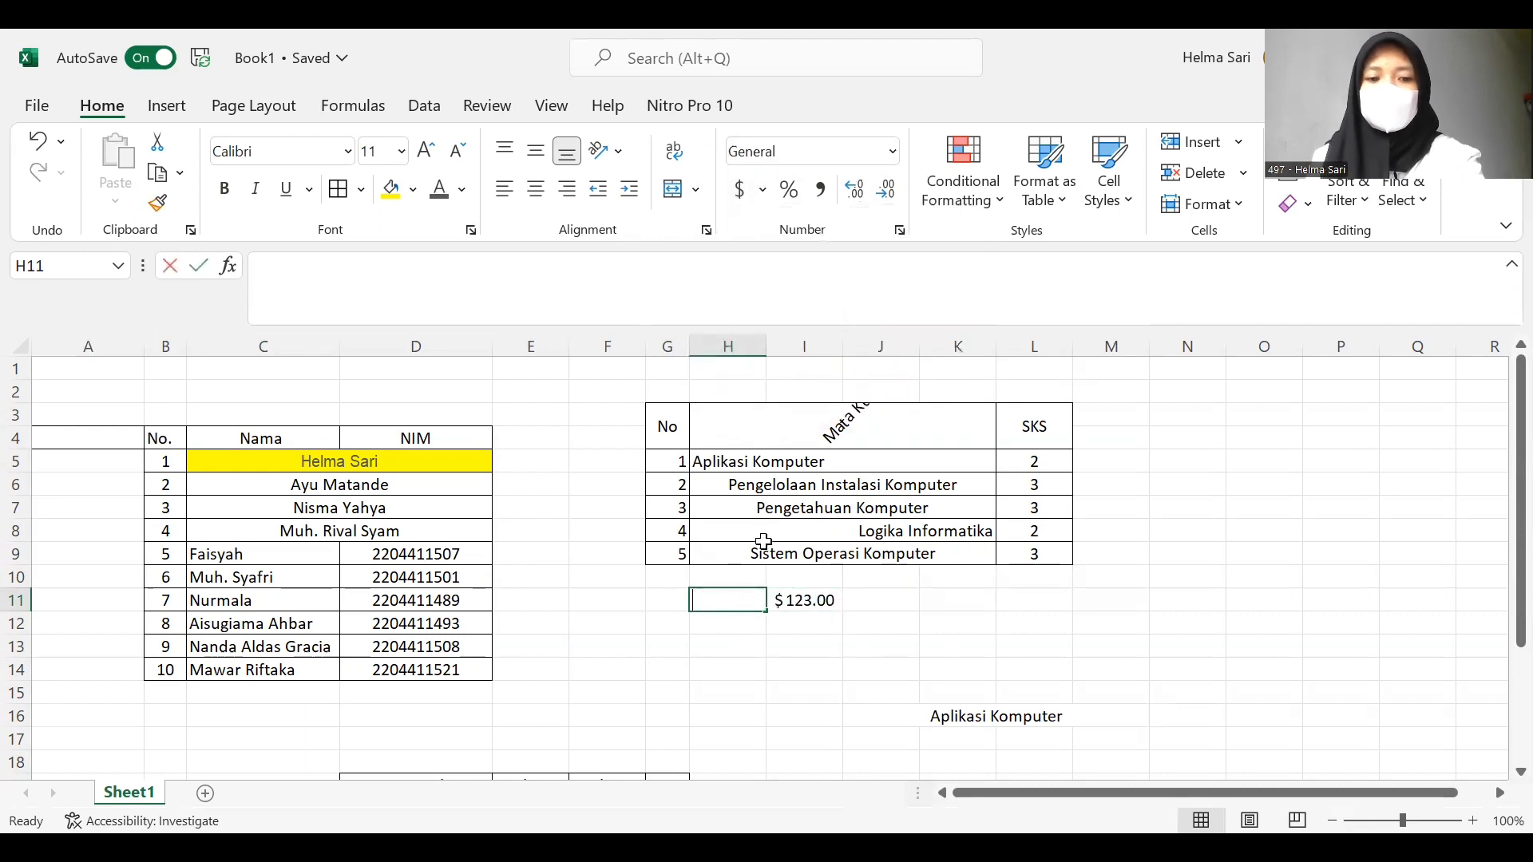
type("123")
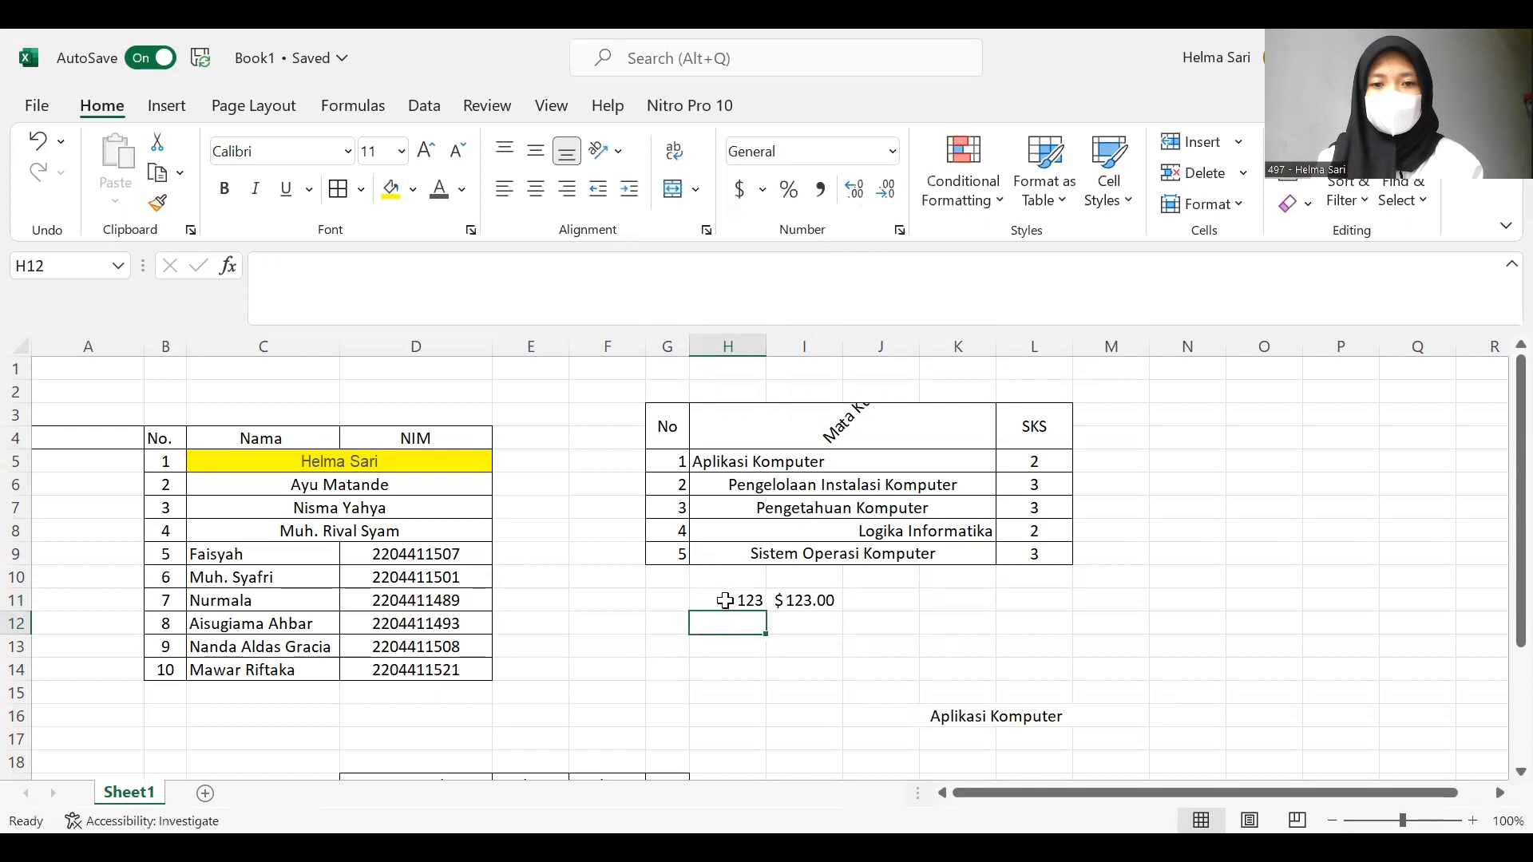
- Apply the $ English (United States) accounting format to the 123 in H11
left_click(723, 605)
left_click(892, 151)
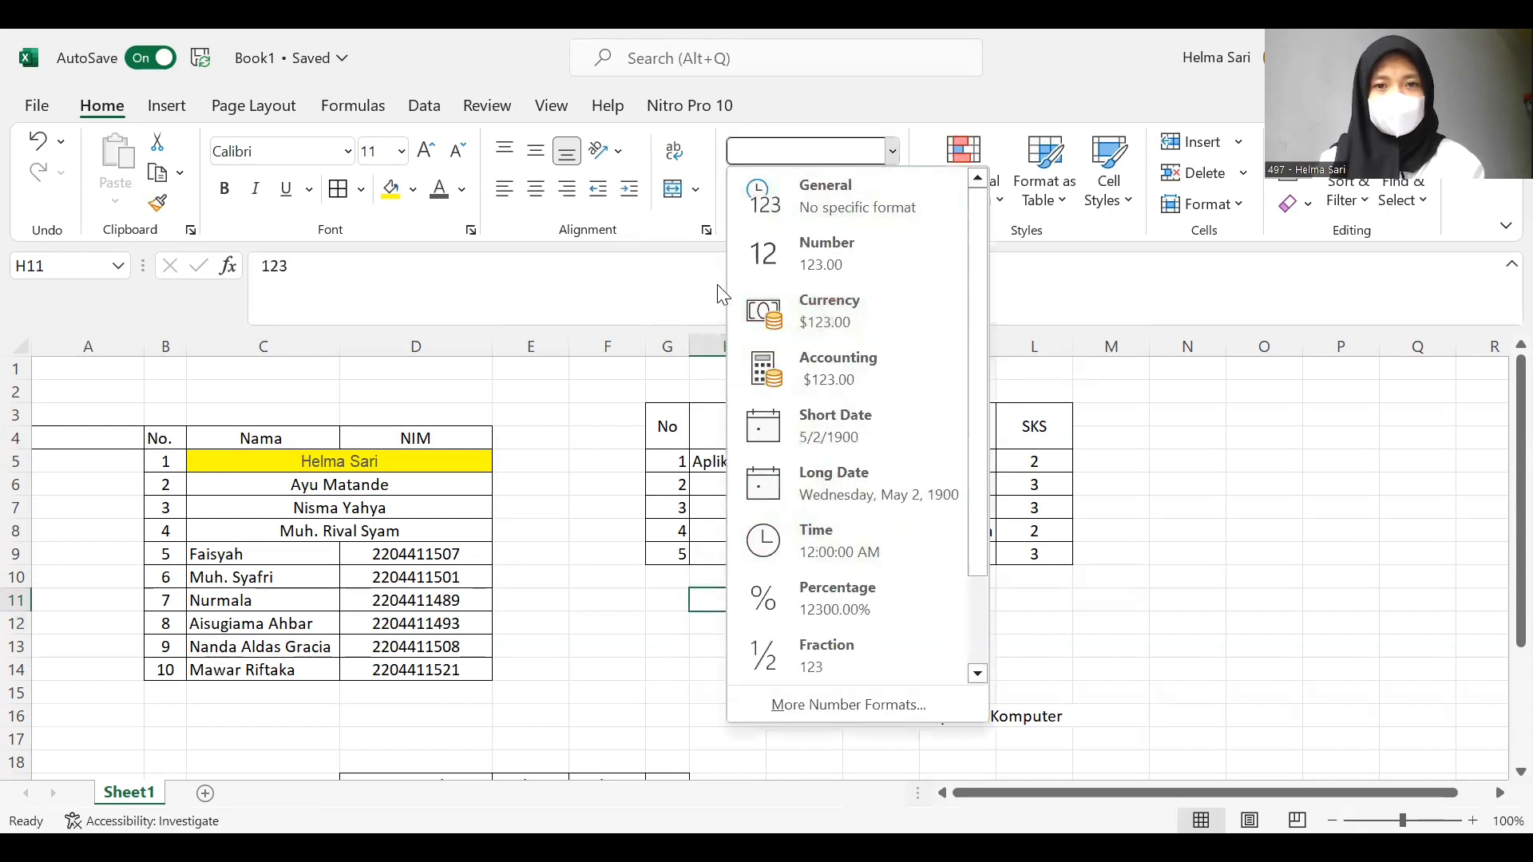
left_click(786, 192)
left_click(763, 190)
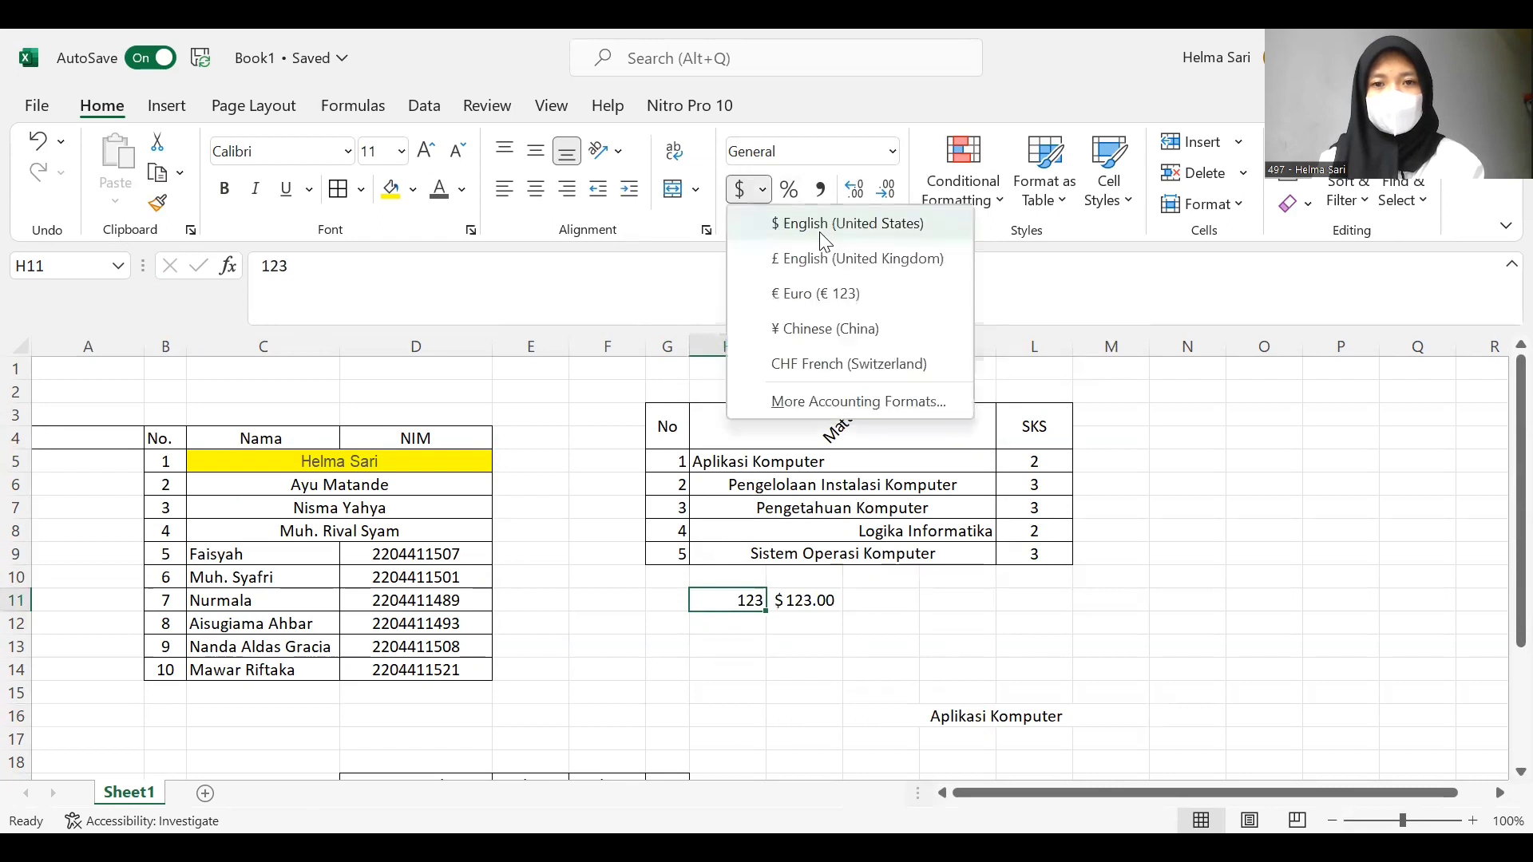
left_click(825, 225)
left_click(666, 688)
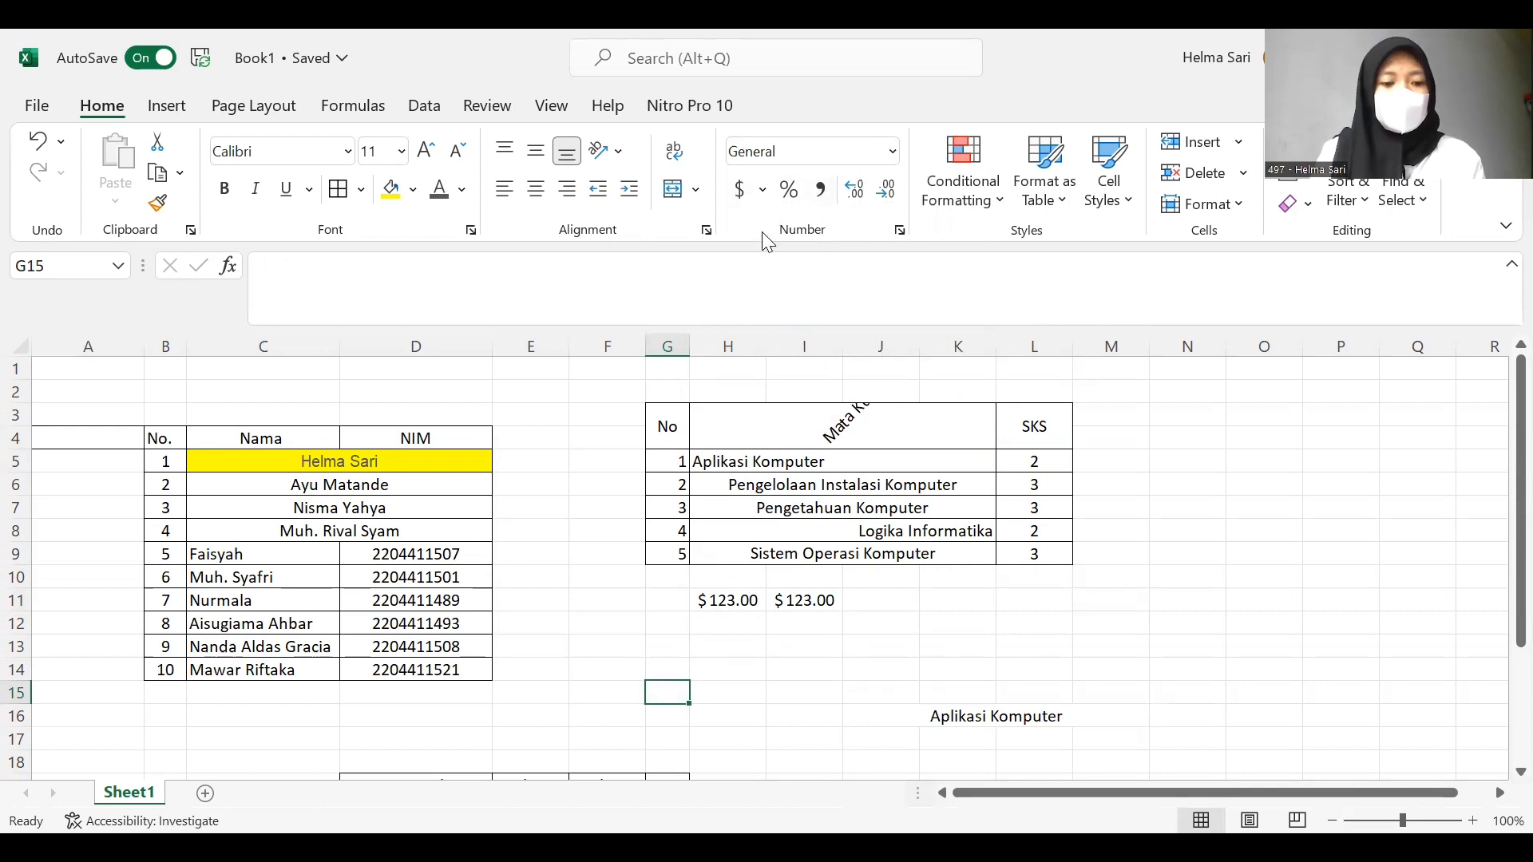
- Apply the Percentage number format to the 123 in cell I11
left_click(789, 190)
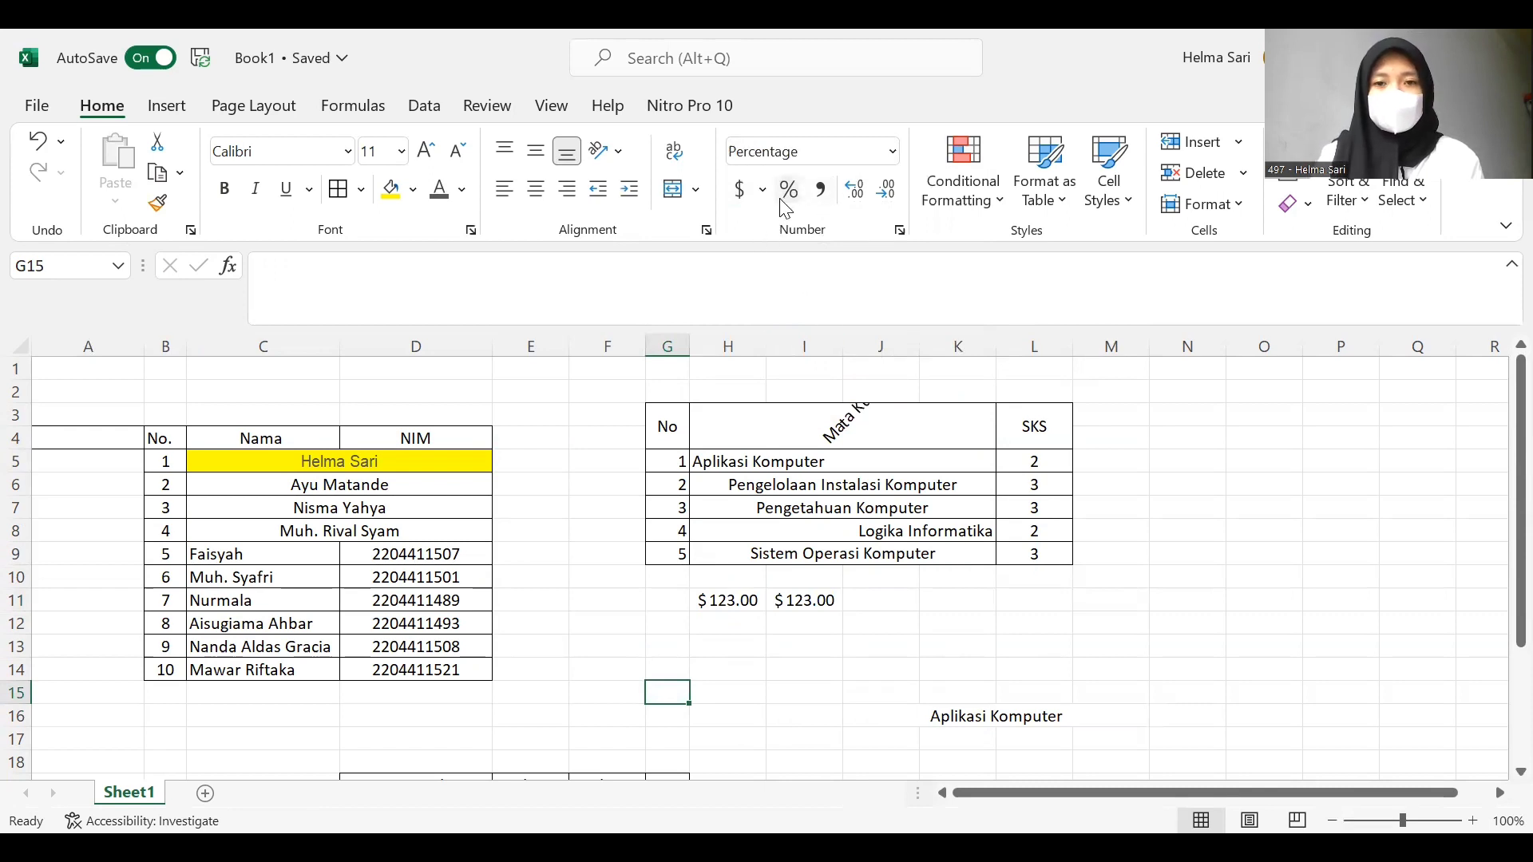
left_click(801, 597)
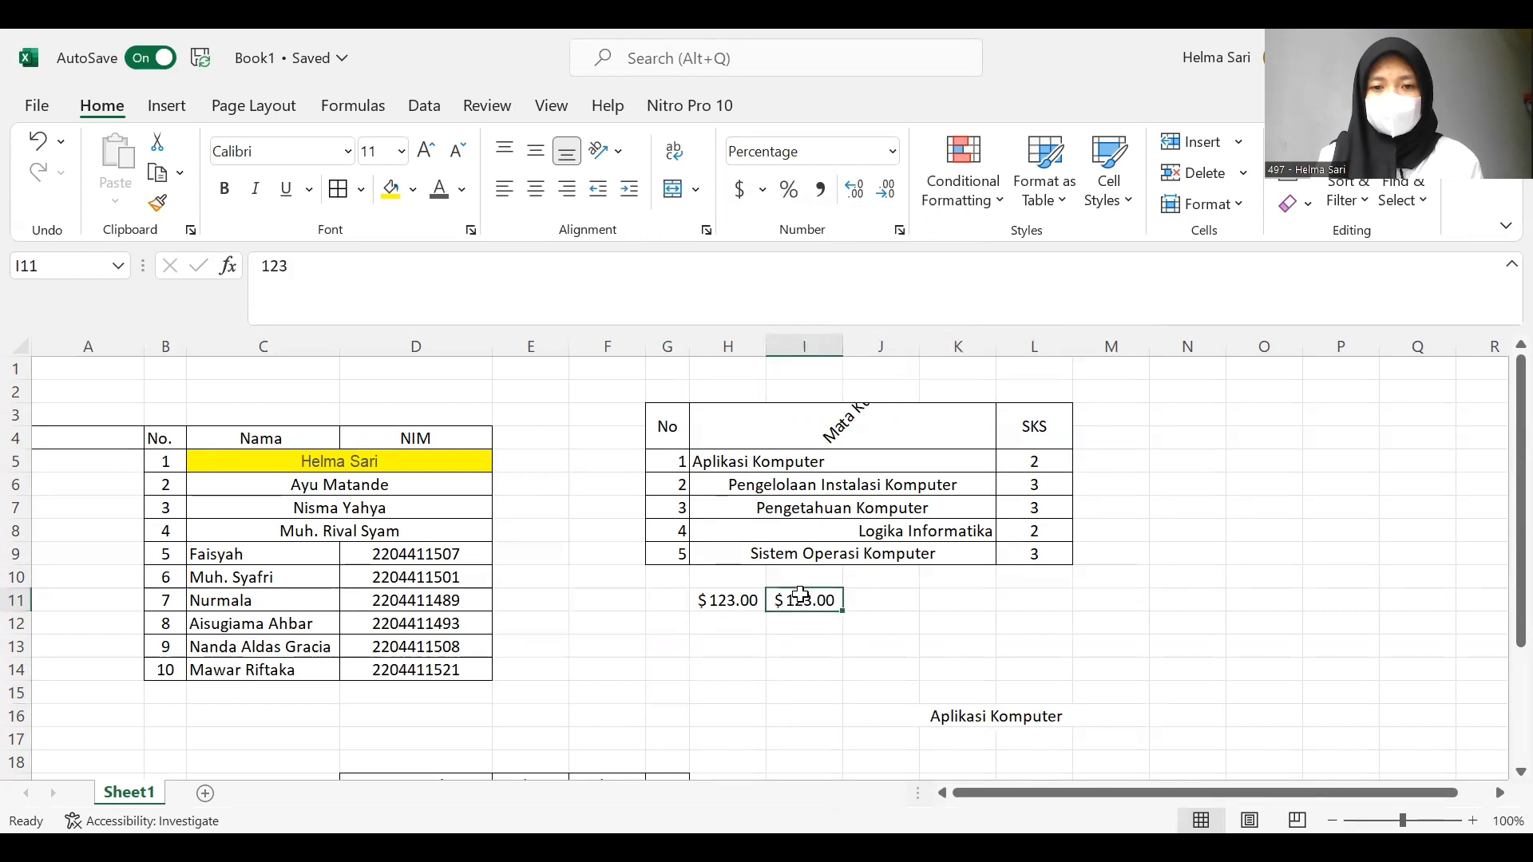
left_click(791, 190)
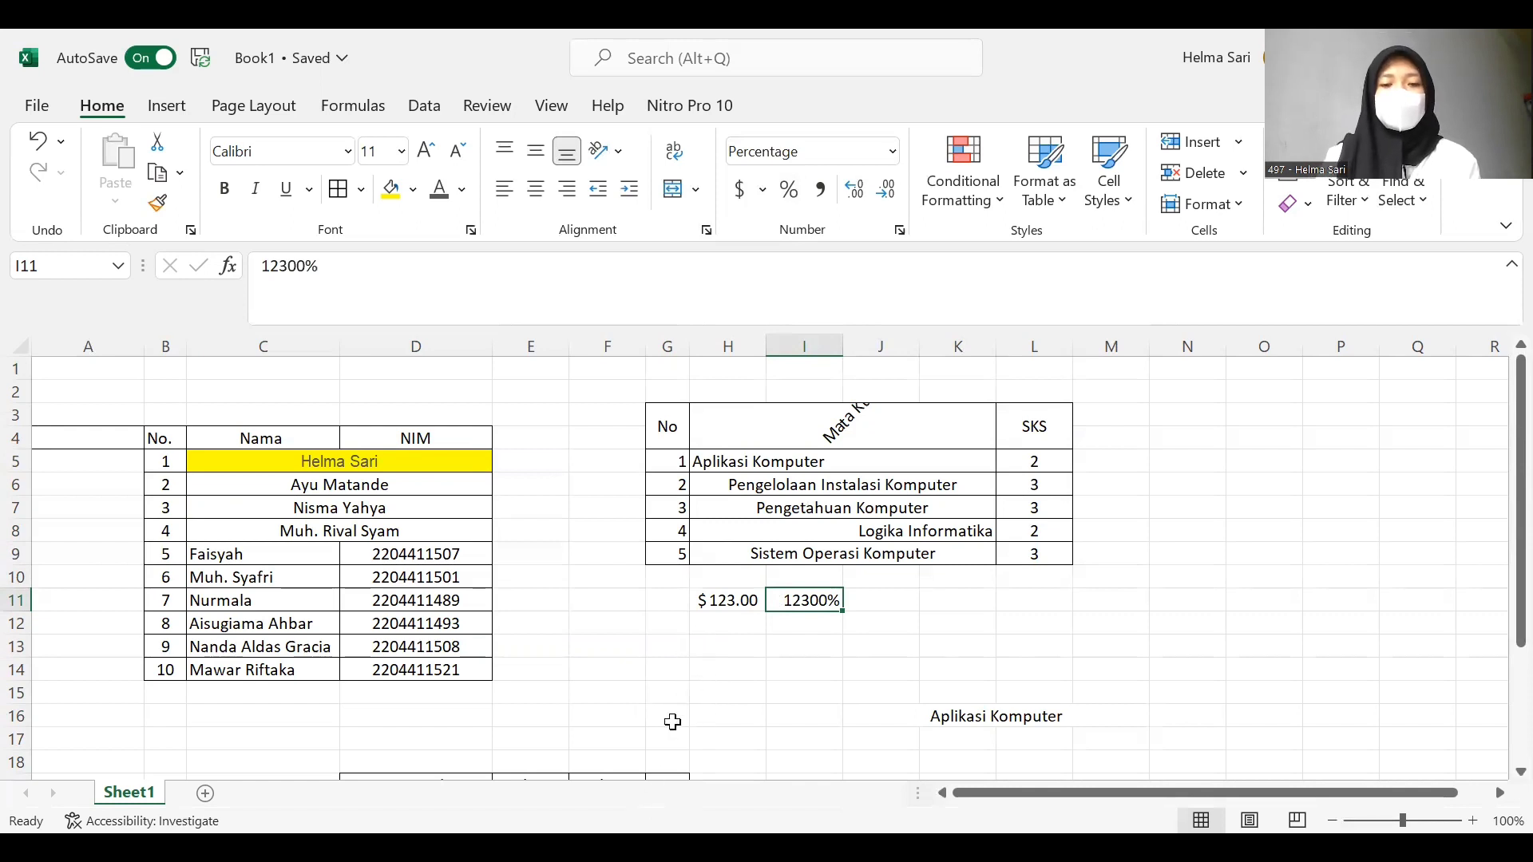
- Try entering "12," in cell H13
left_click(730, 642)
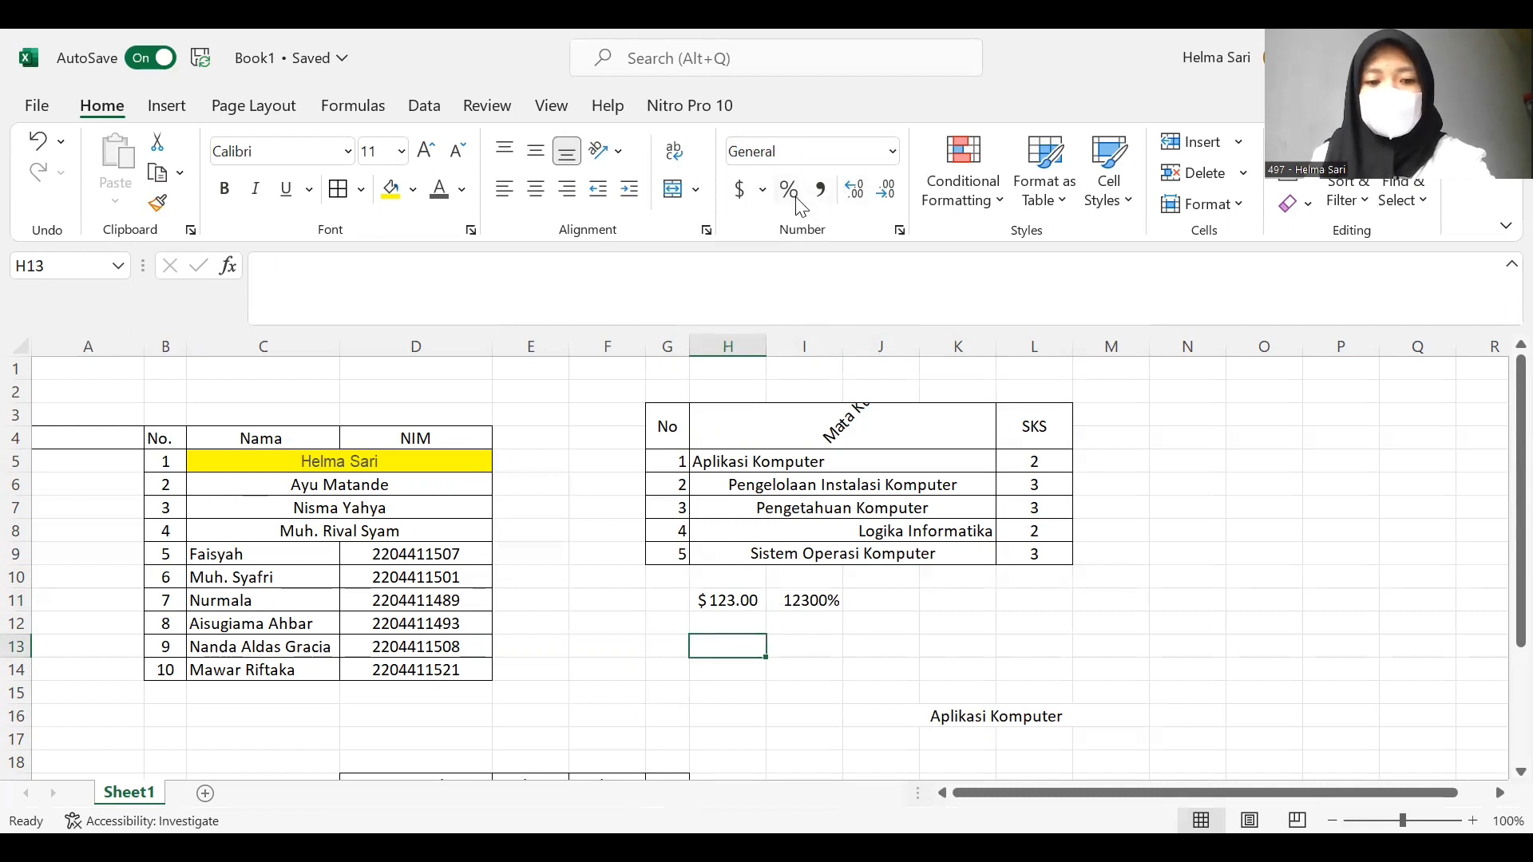
type("12")
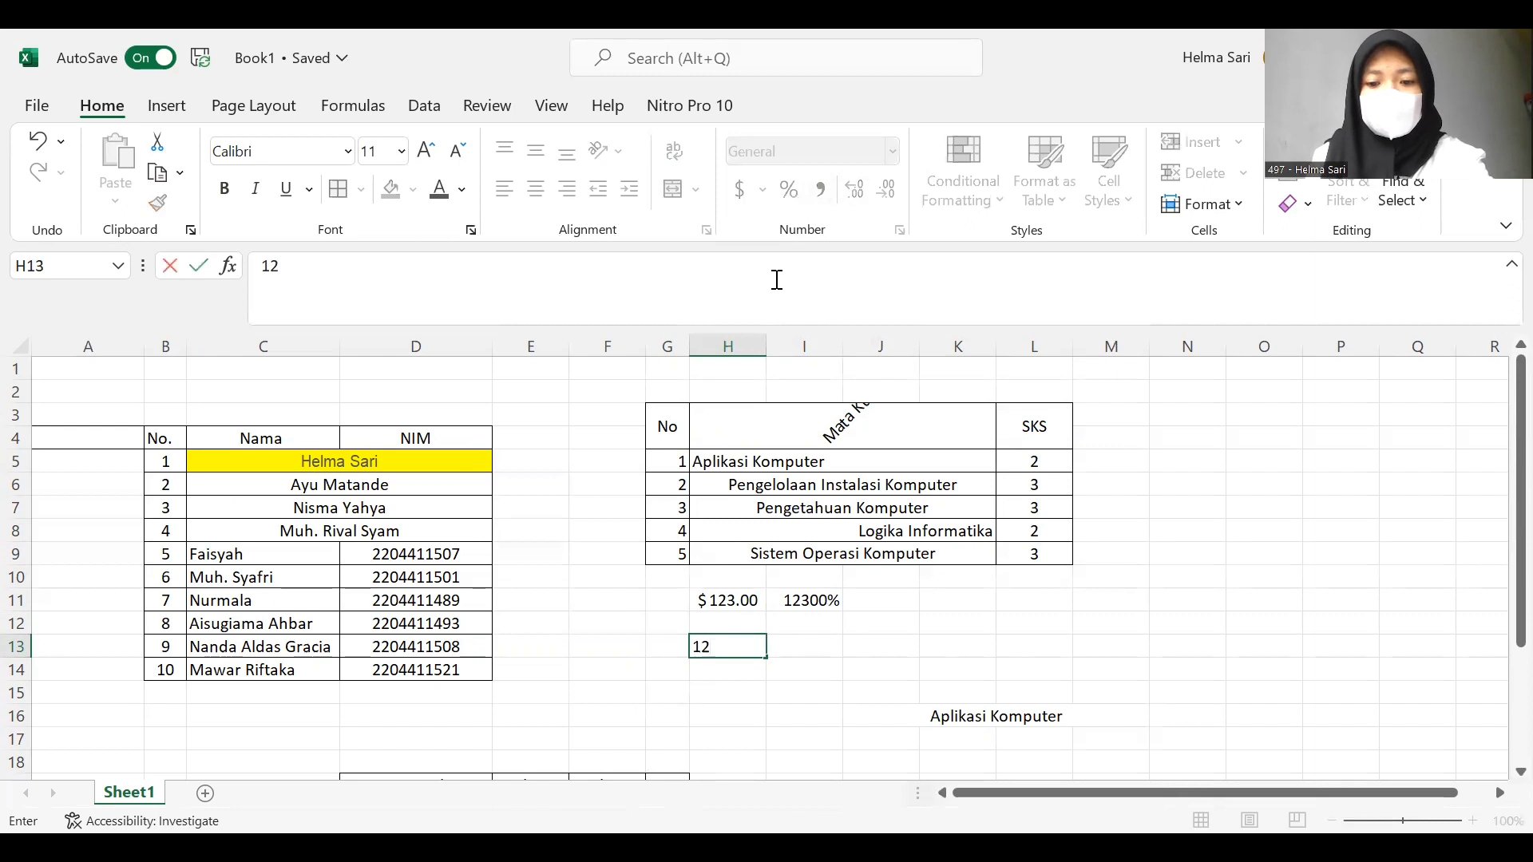
type(",")
left_click(758, 696)
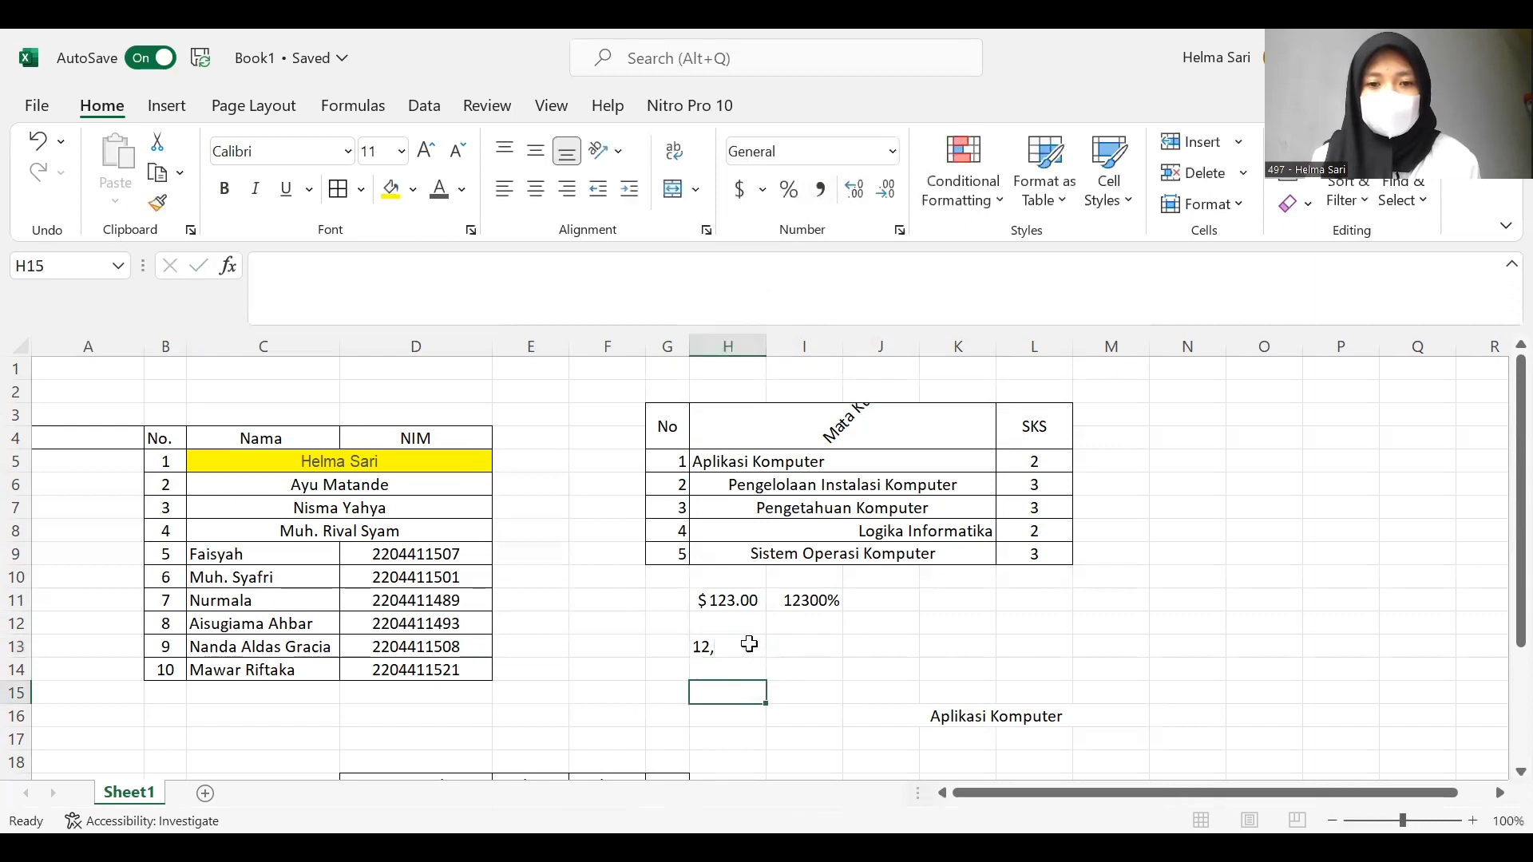
- Enter 22 in cell H13 and apply the Comma Style number format to it
left_click(749, 644)
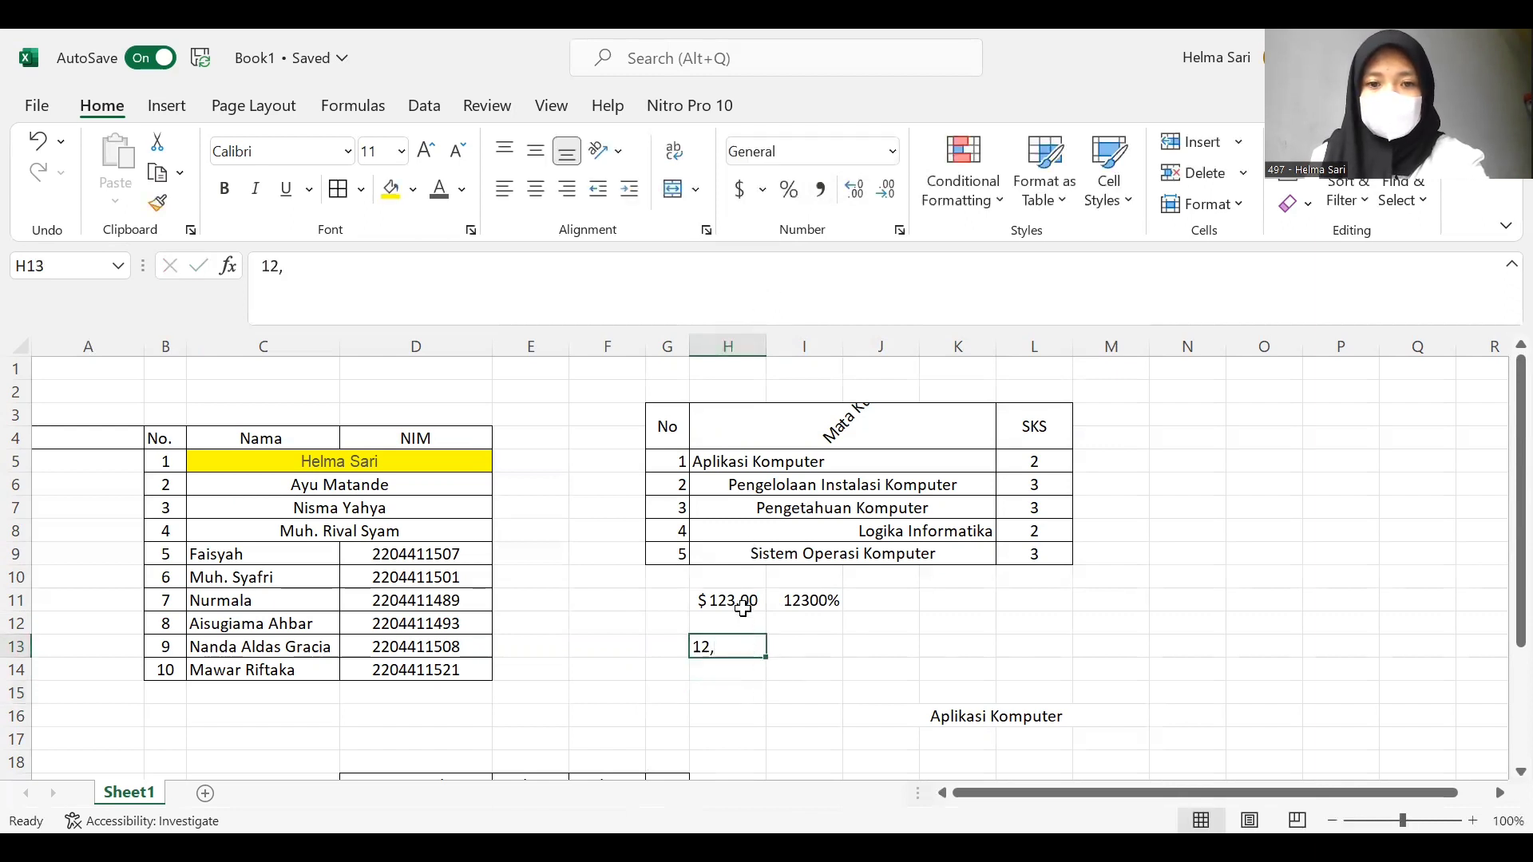
type("22")
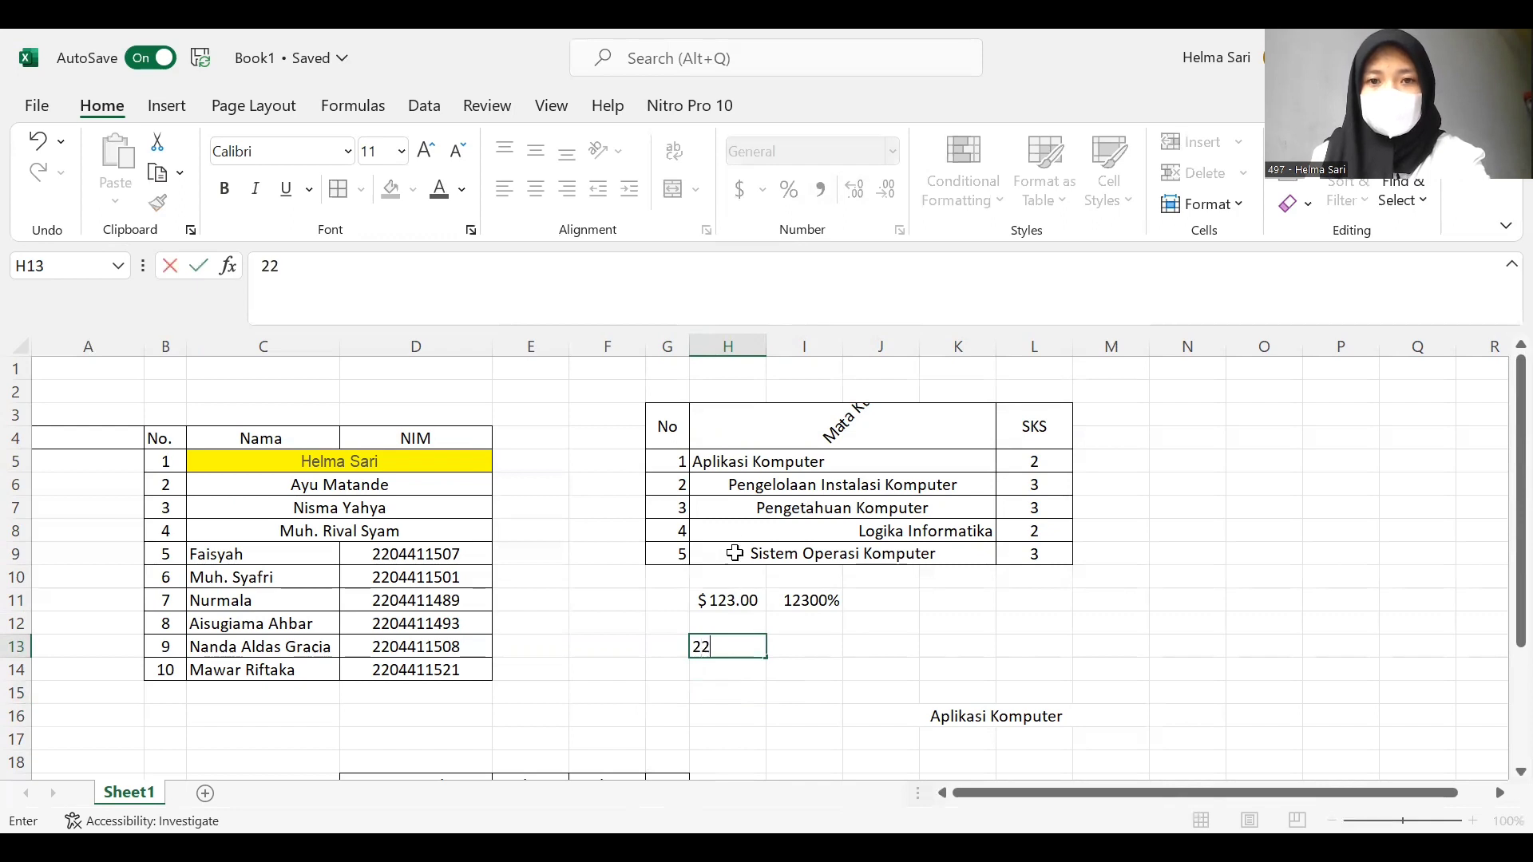
left_click(732, 673)
left_click(736, 647)
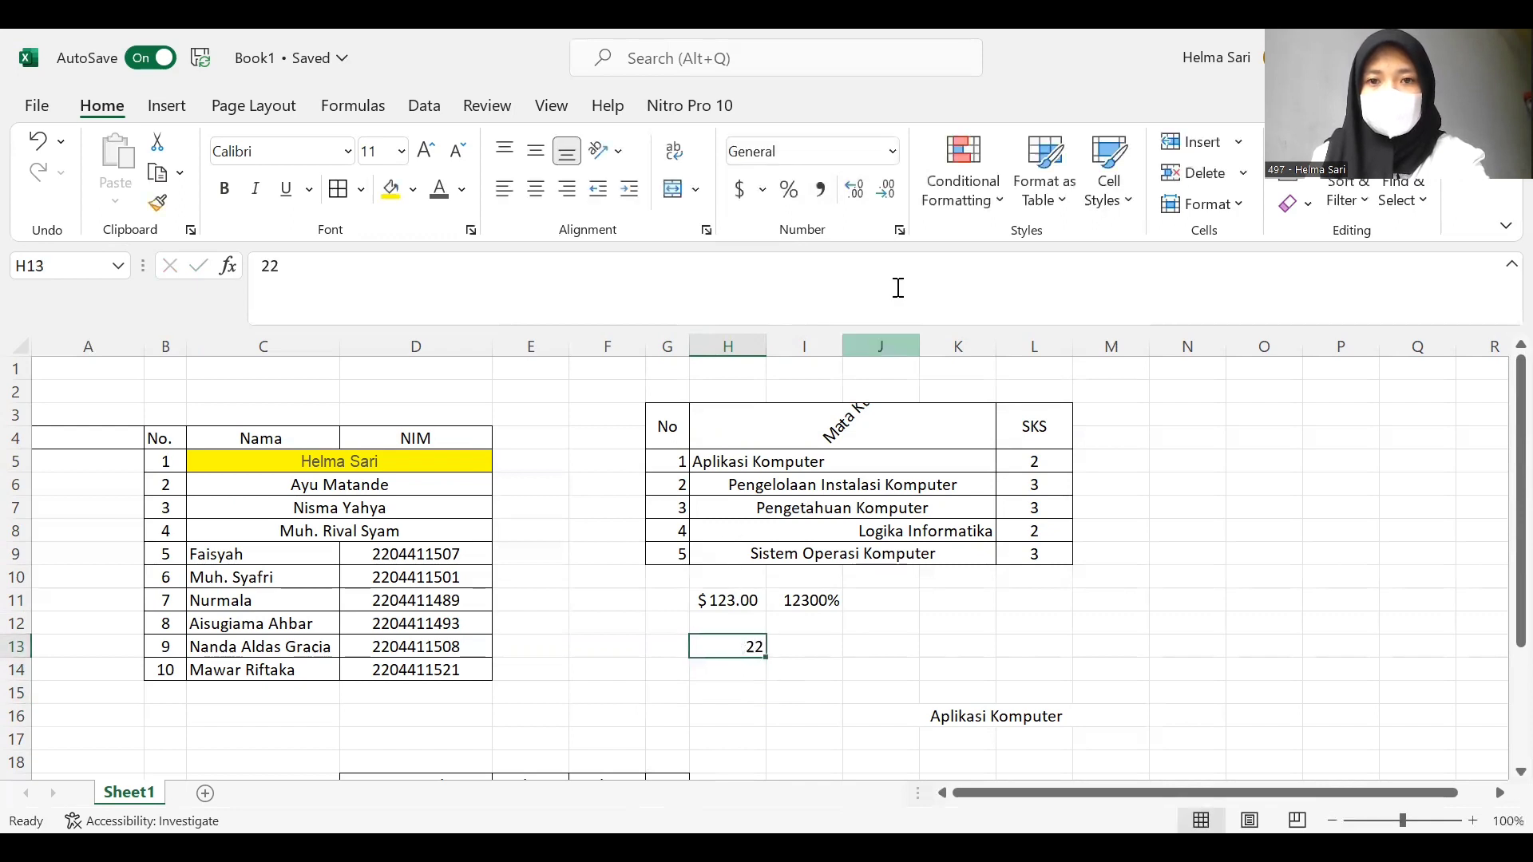
left_click(822, 192)
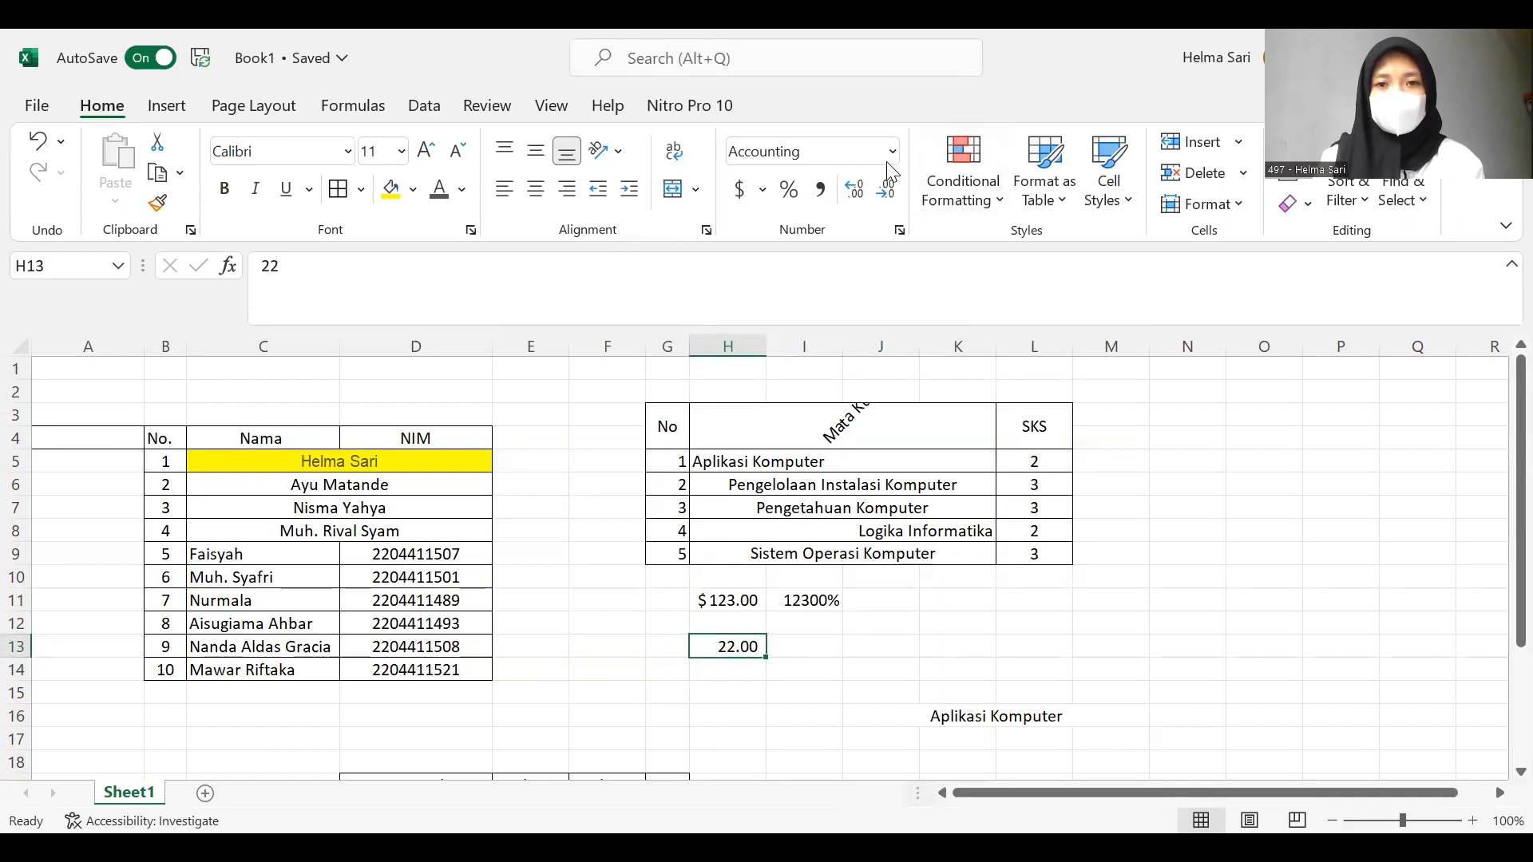
- Increase H13's decimals to three places and reduce them step by step to one place
left_click(855, 190)
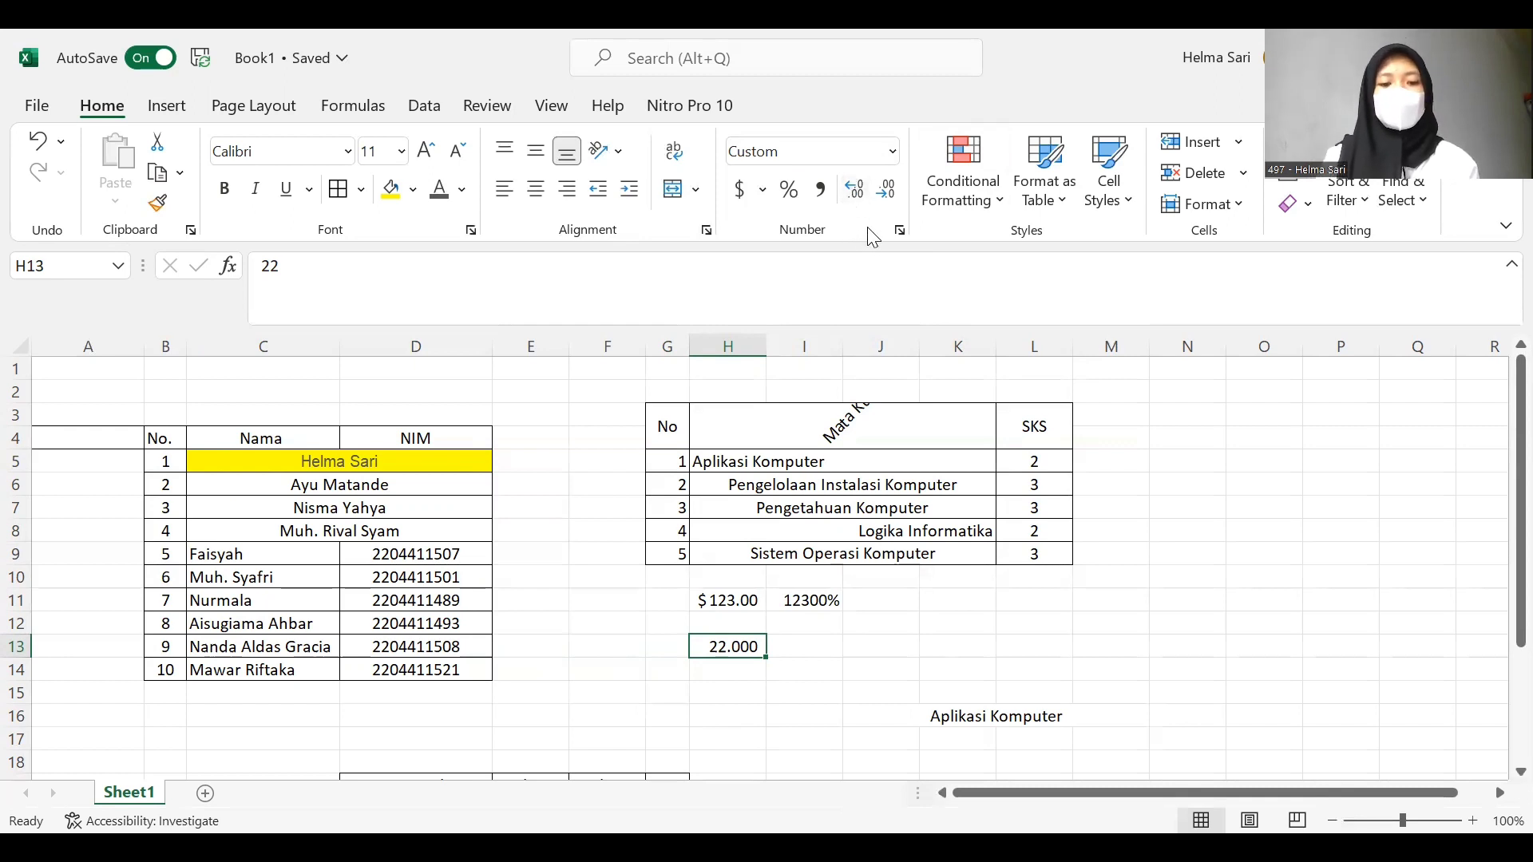
left_click(888, 191)
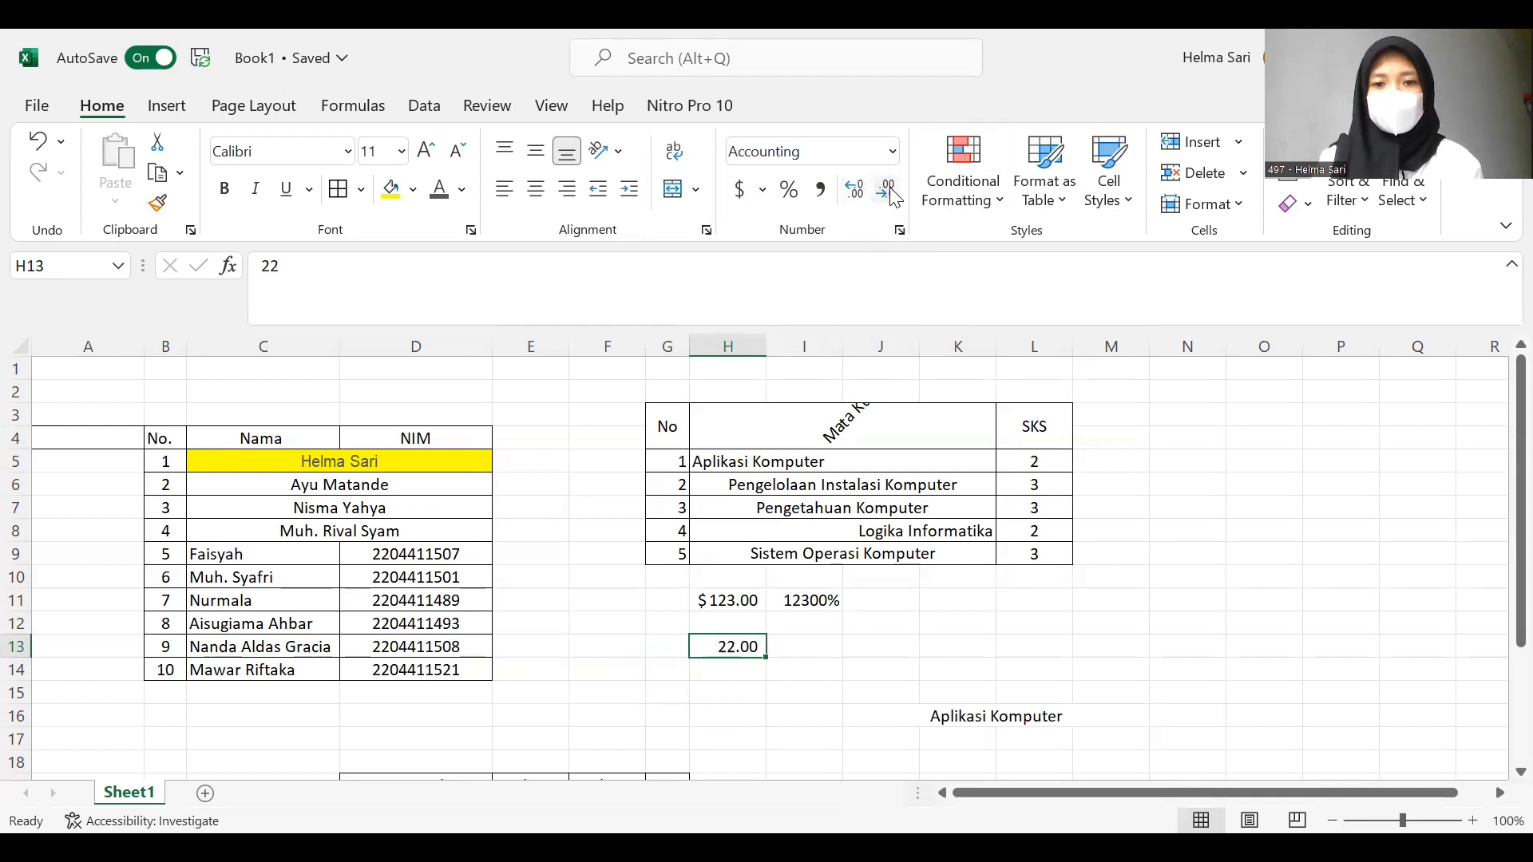
left_click(888, 192)
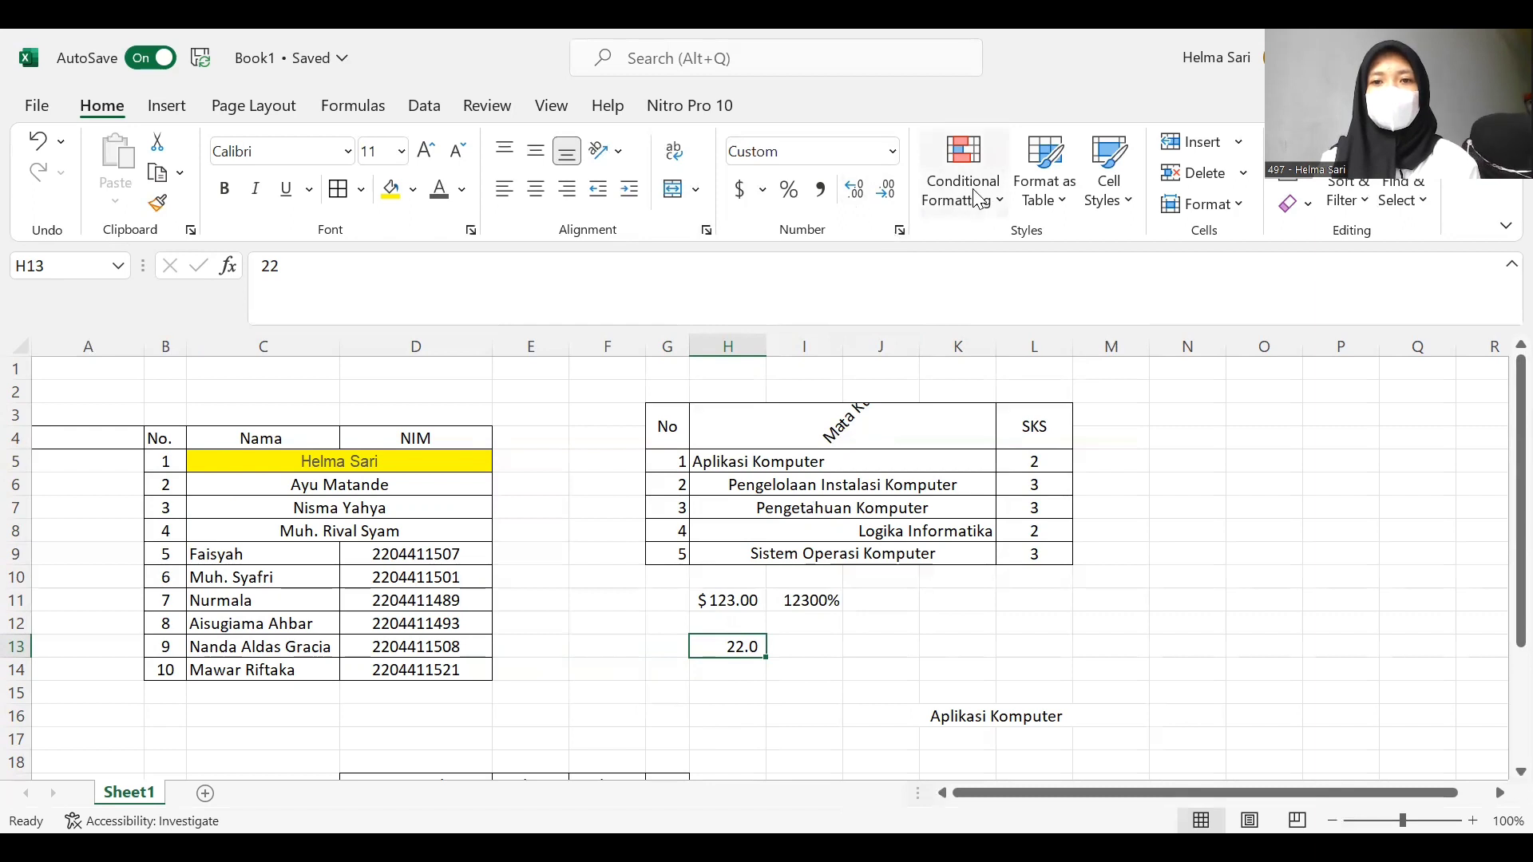
- Try a Top 10 Items conditional format with Light Red Fill with Dark Red Text on the Nilai A values E20:E25 and undo it
left_click(996, 203)
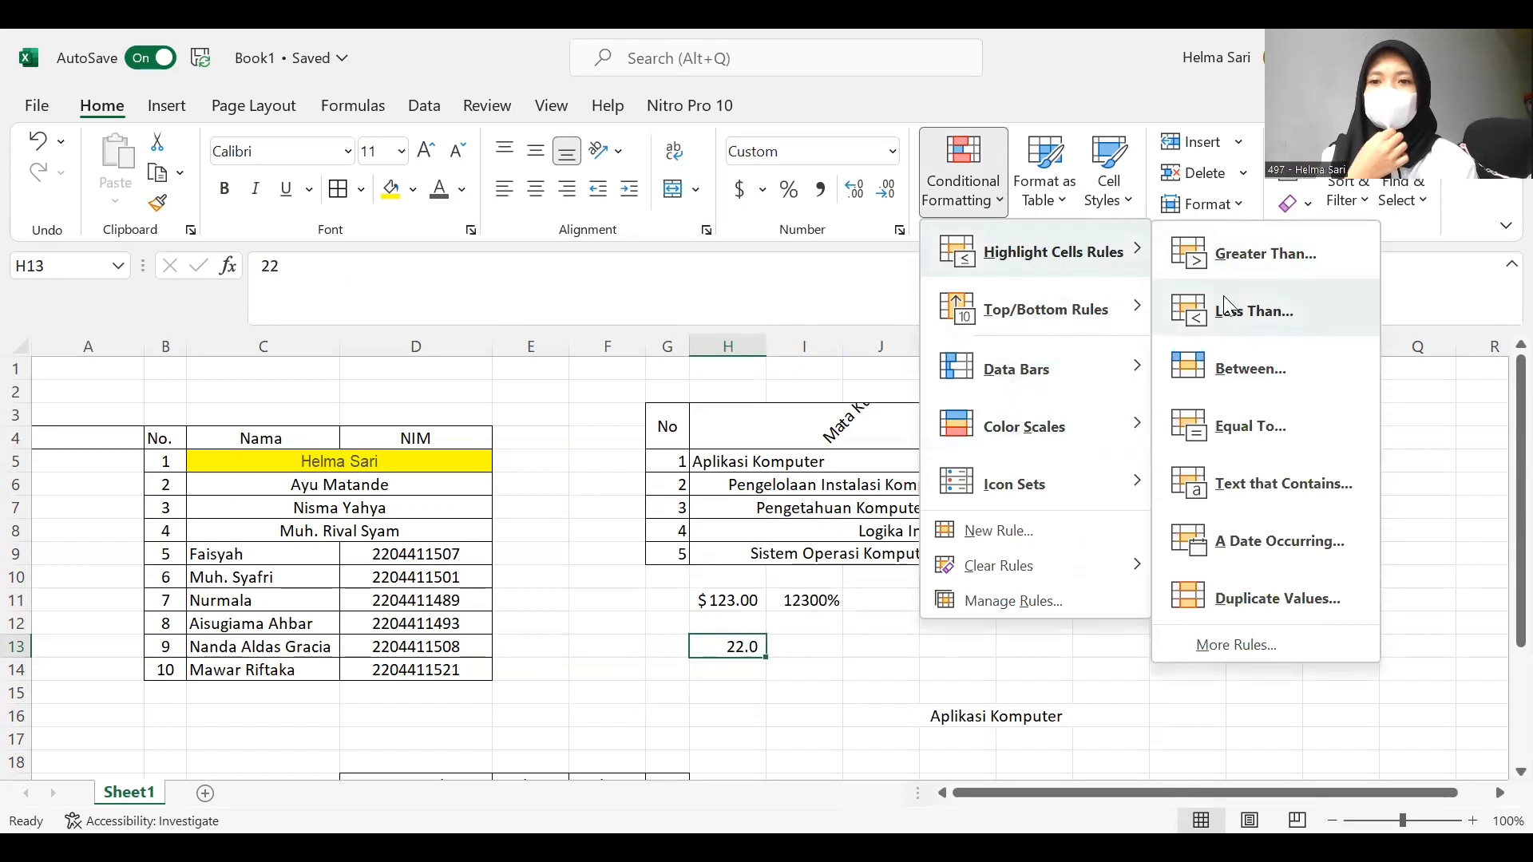
scroll(598, 571, "down", 5)
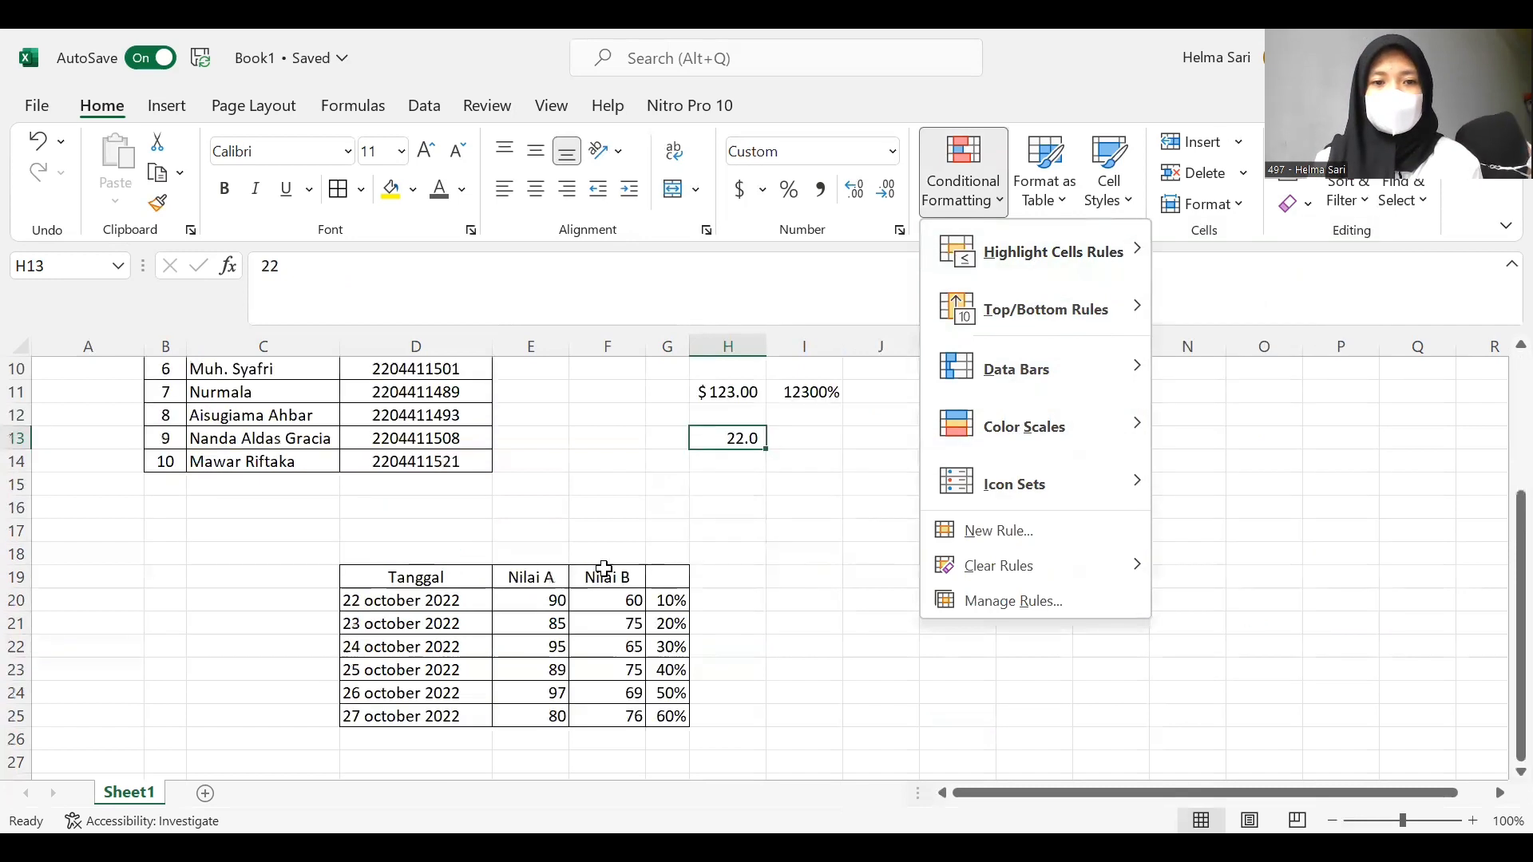
scroll(481, 576, "down", 1)
scroll(489, 548, "up", 2)
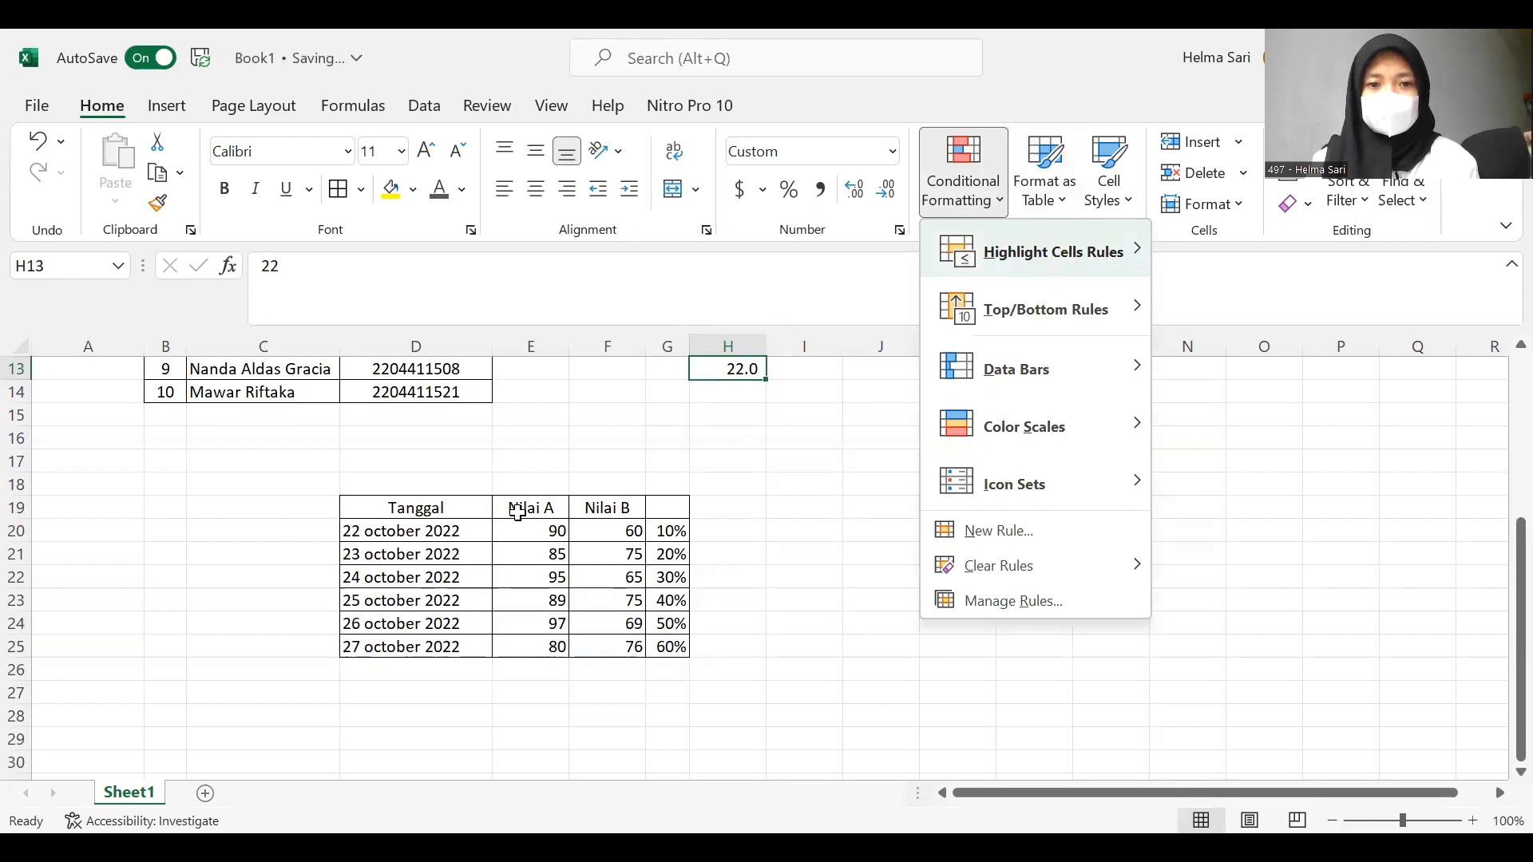
left_click_drag(535, 531, 533, 644)
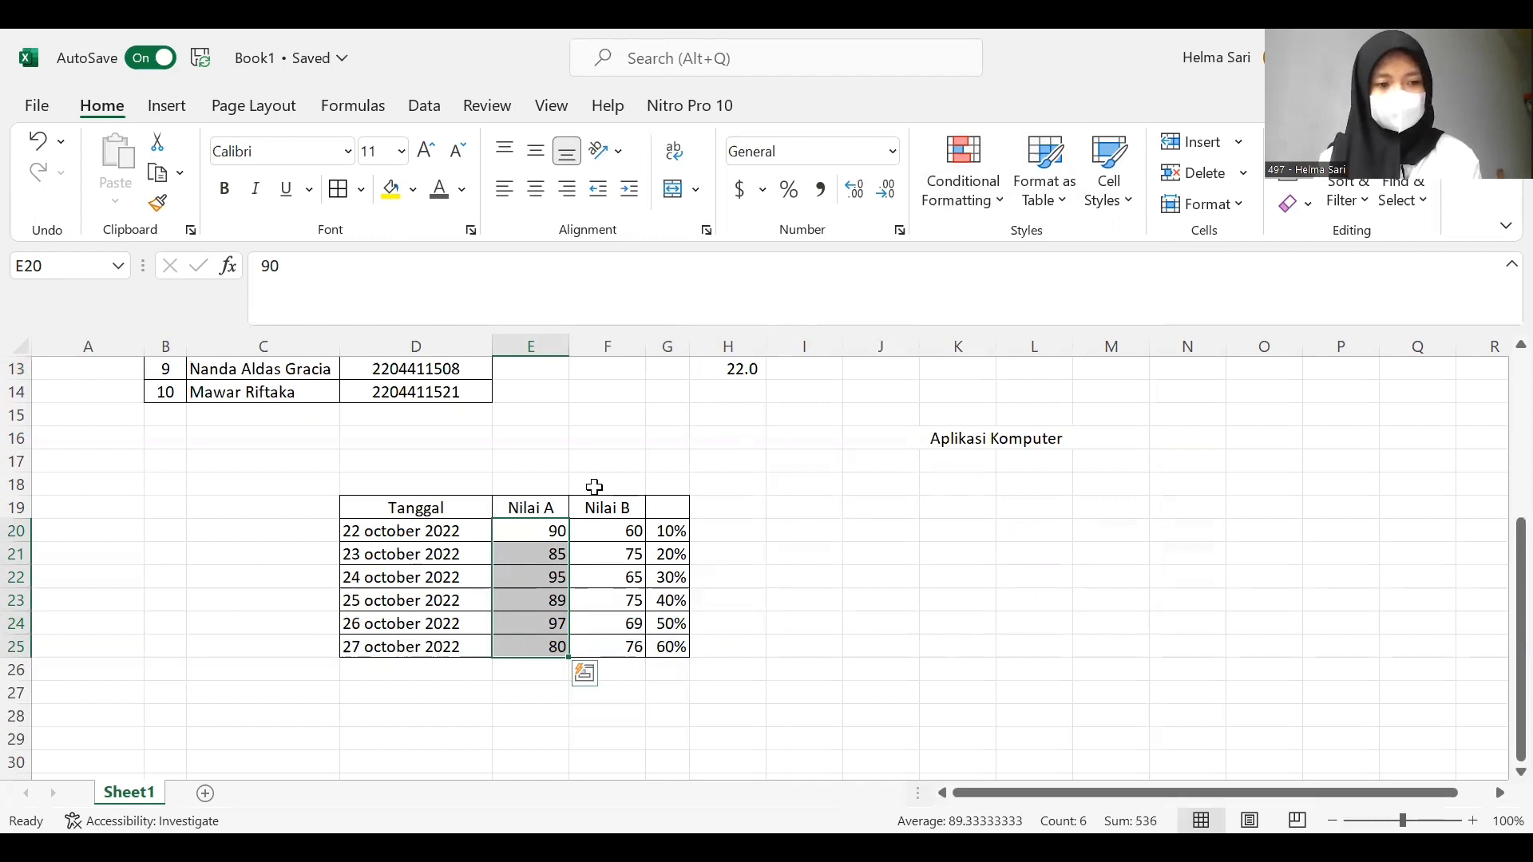
left_click(972, 156)
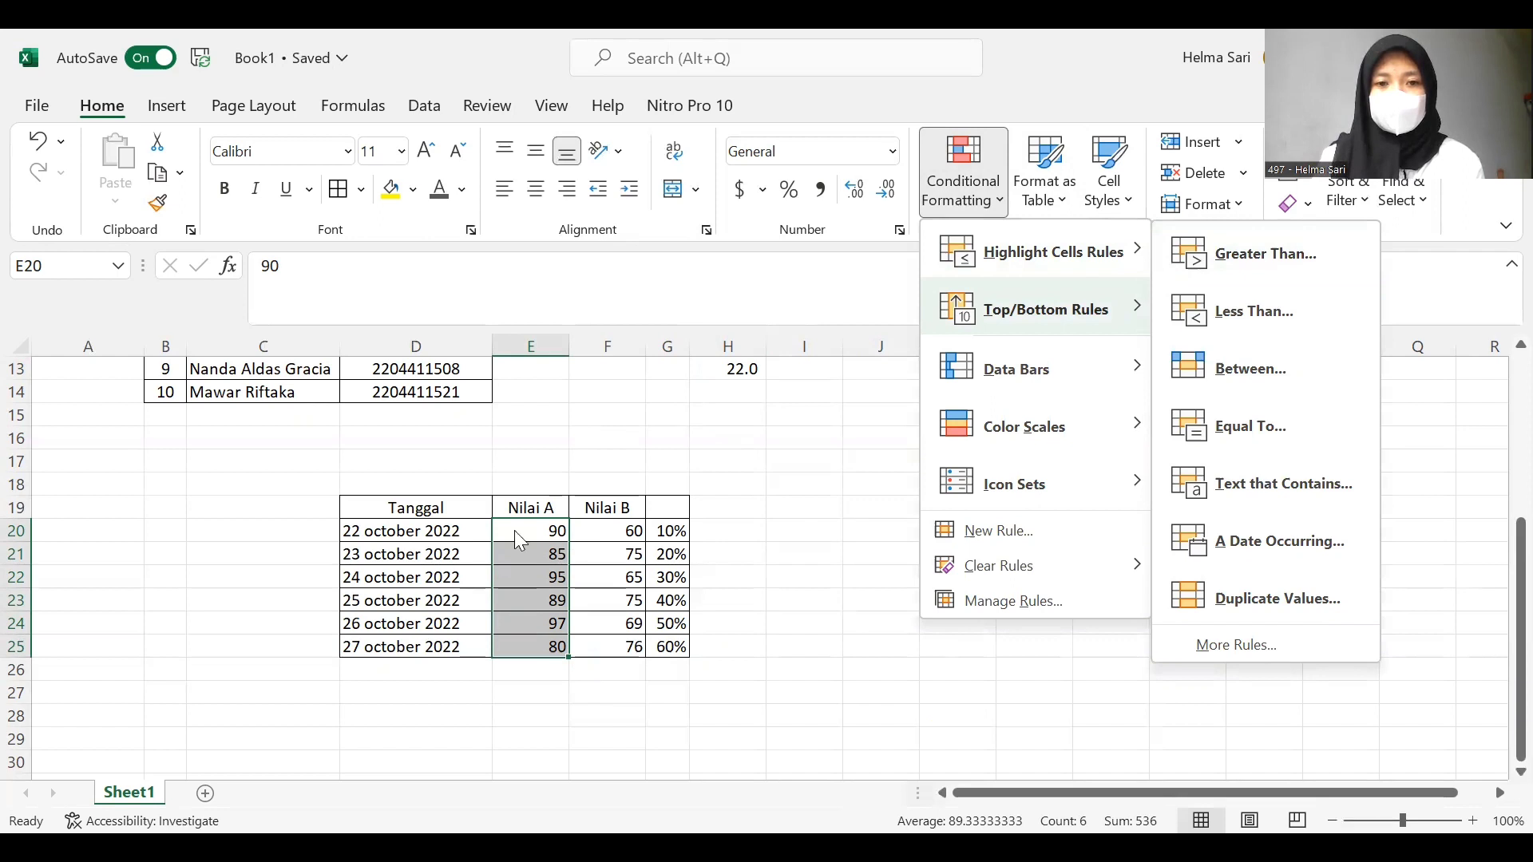
mouse_move(1117, 309)
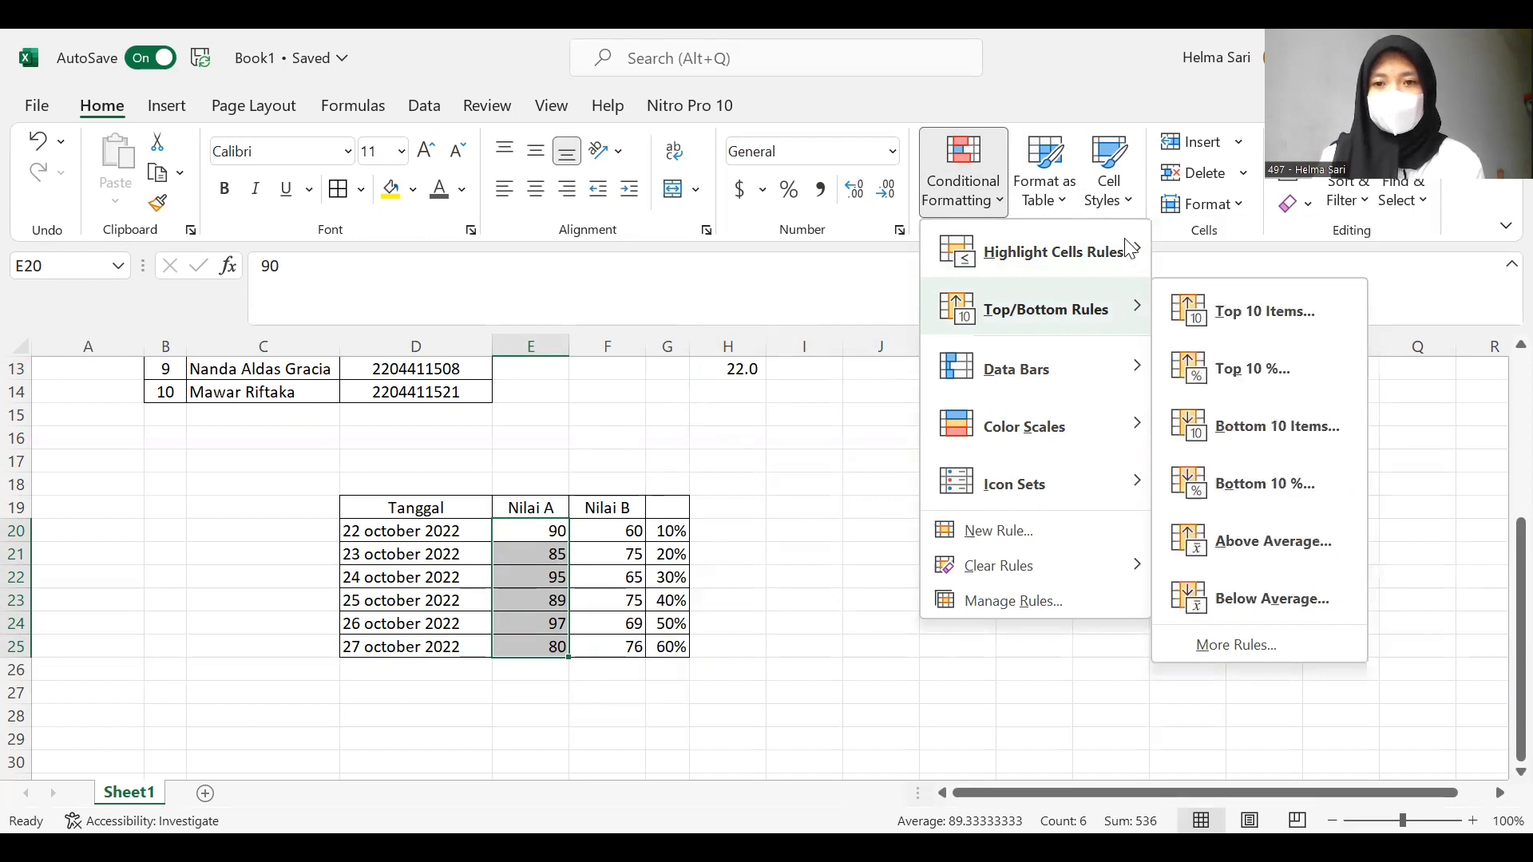
left_click(1205, 301)
left_click(499, 360)
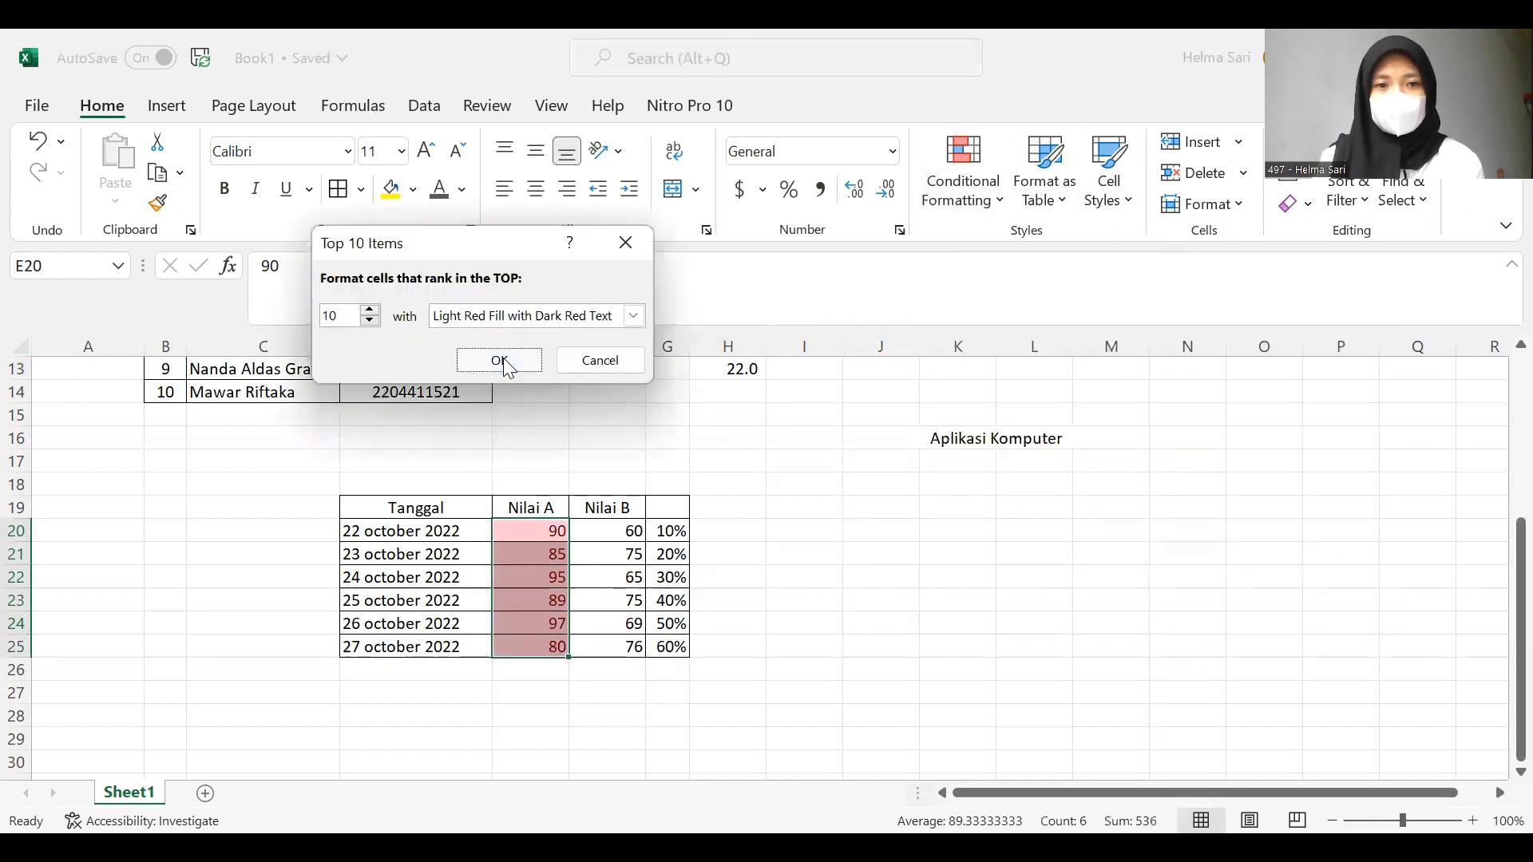
left_click(40, 141)
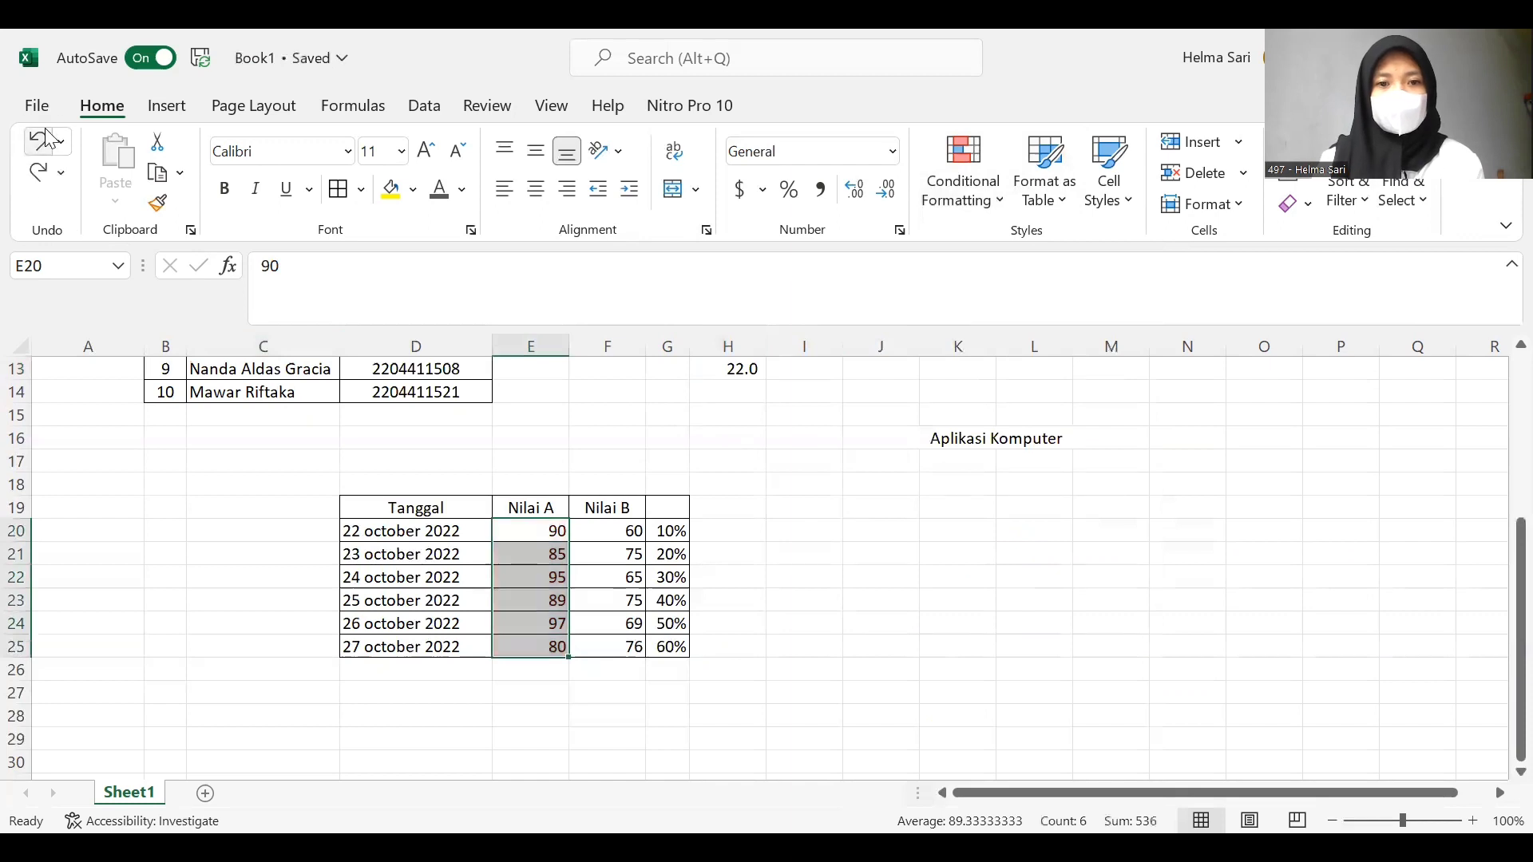
- Try a Less Than highlight rule on the Nilai A values E20:E25 and undo it
left_click(974, 178)
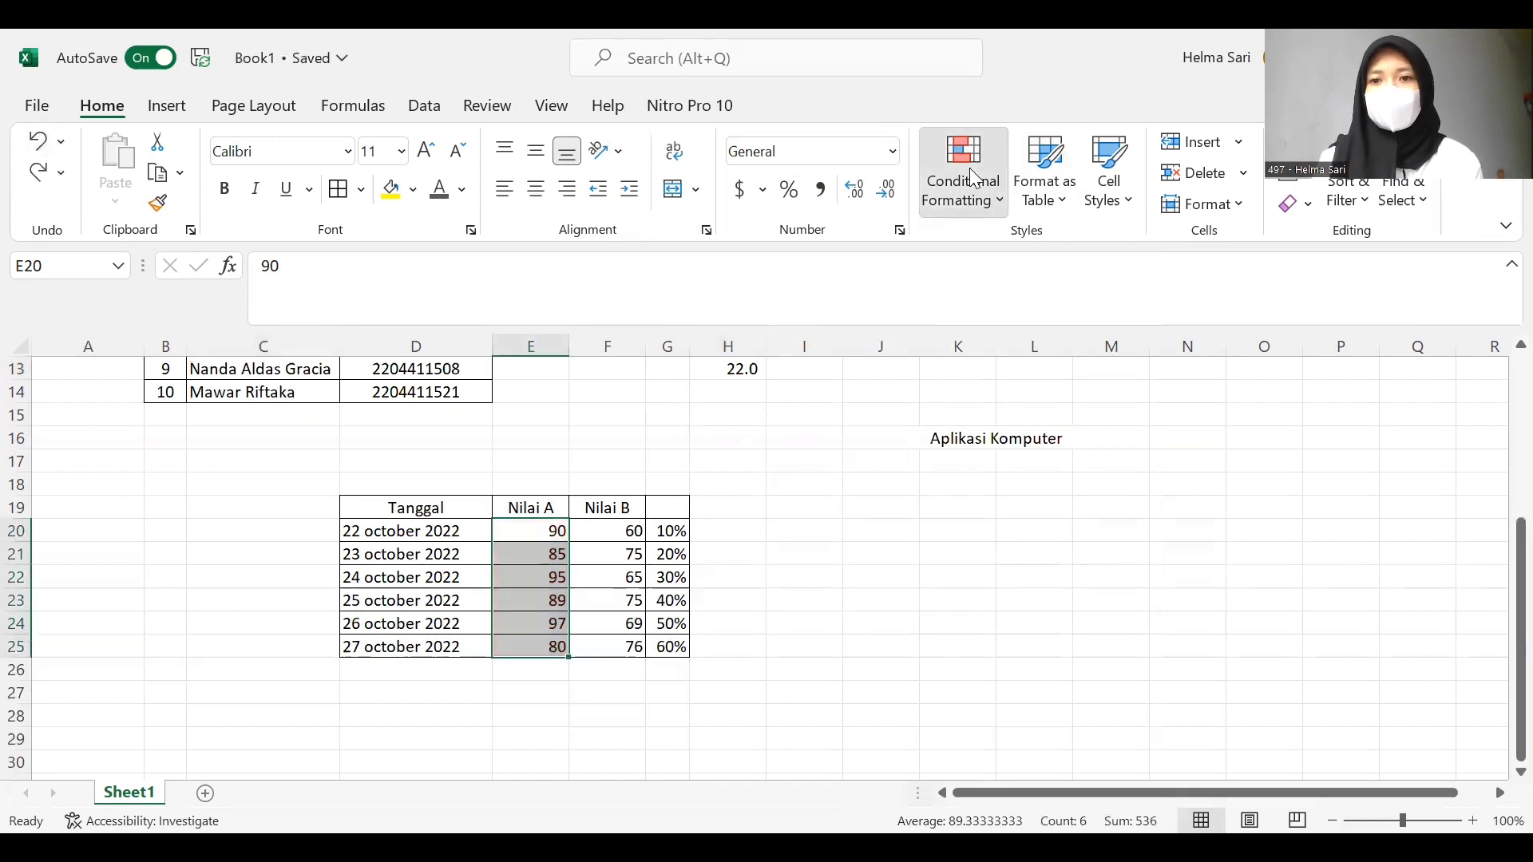
mouse_move(976, 257)
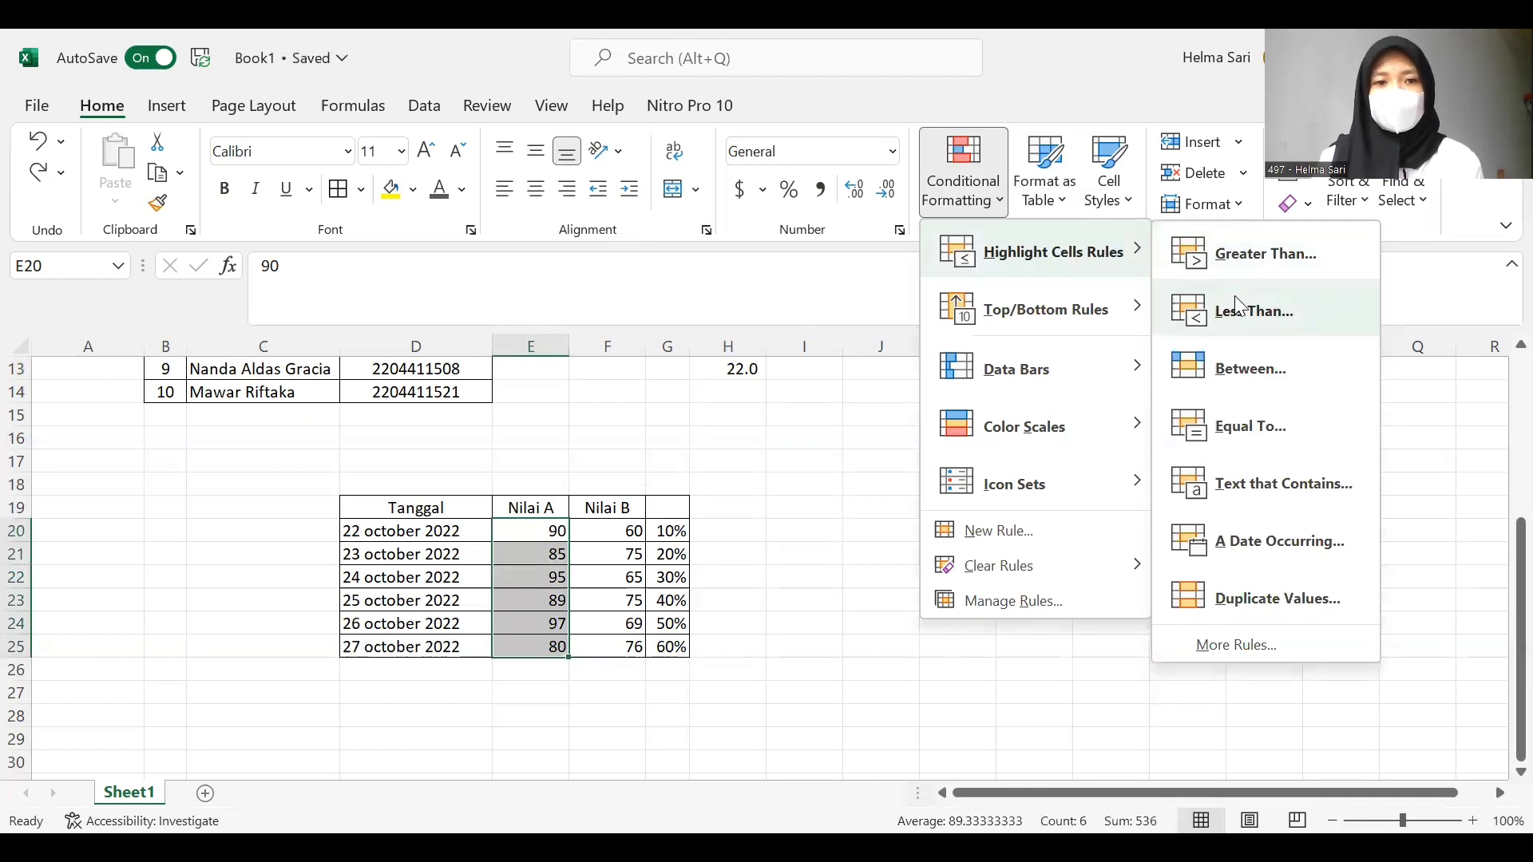
left_click(599, 573)
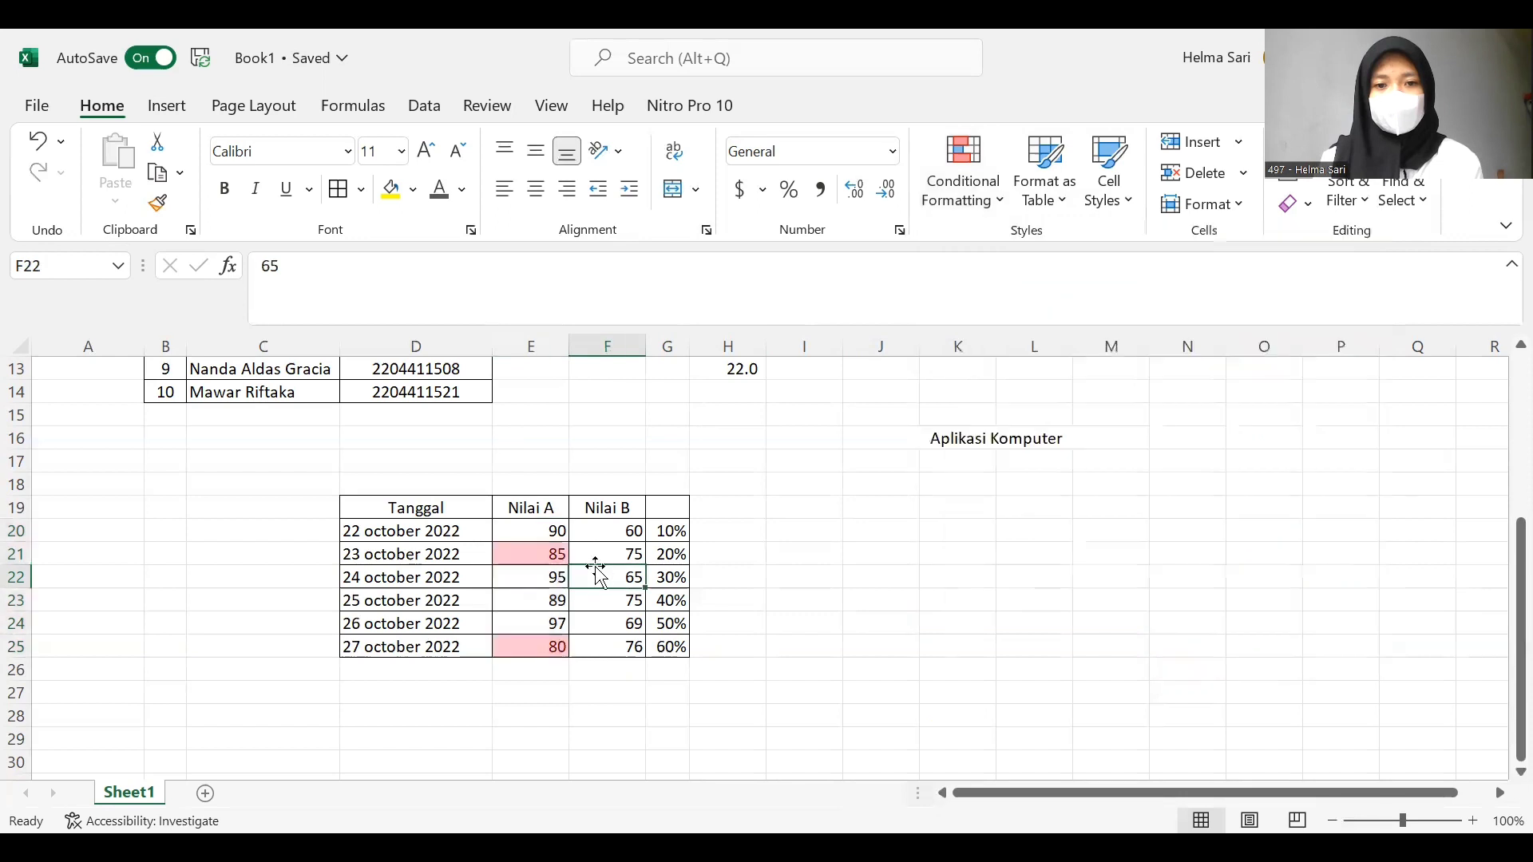
left_click(35, 144)
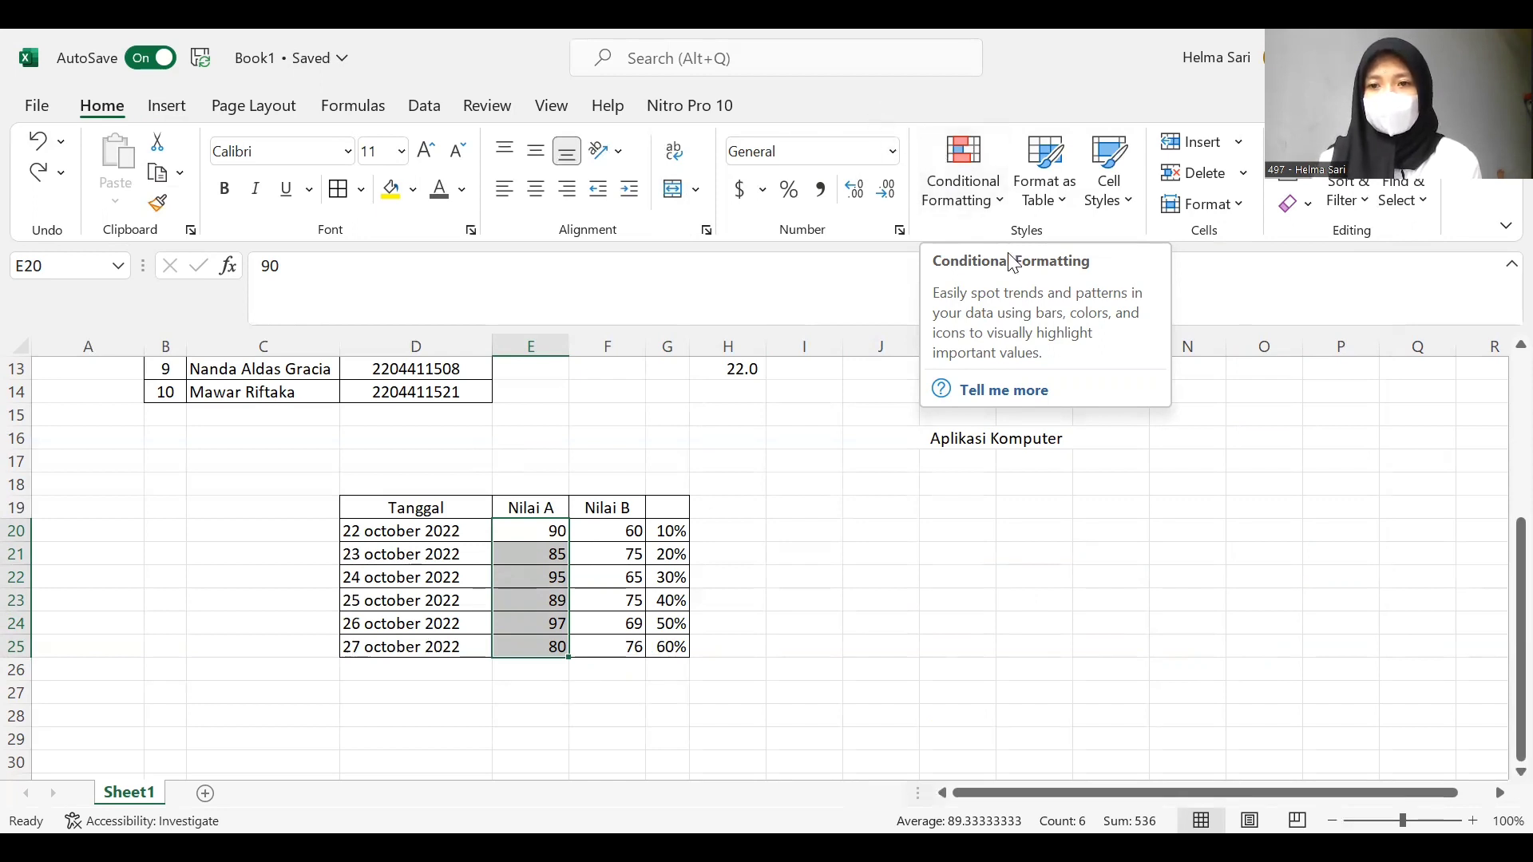
- Try a Between highlight rule on the Nilai A values E20:E25 and undo it
left_click(963, 182)
mouse_move(1054, 252)
left_click(1229, 367)
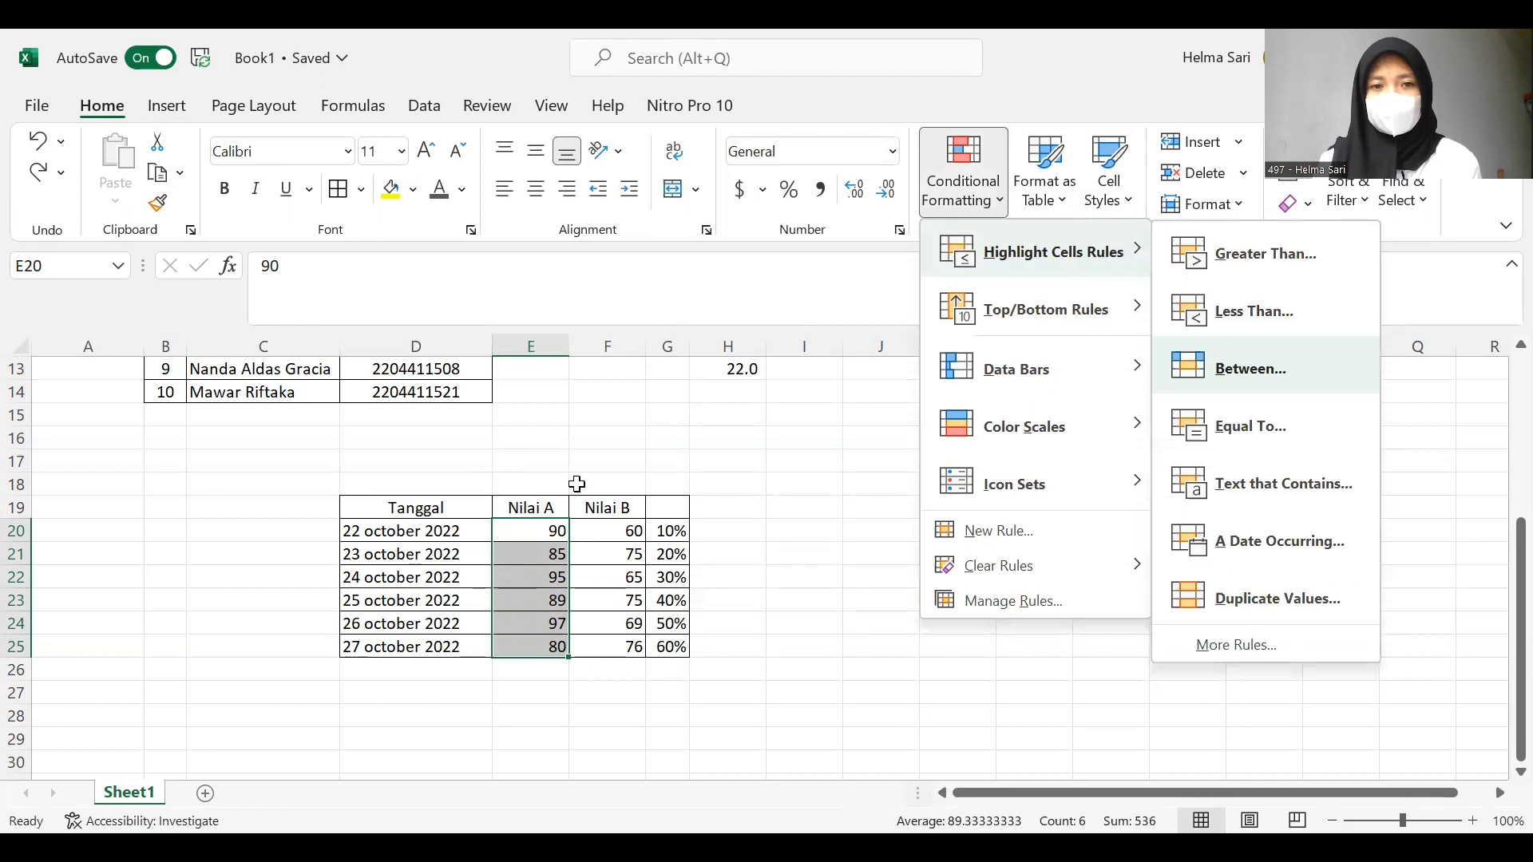
left_click(607, 387)
left_click(531, 577)
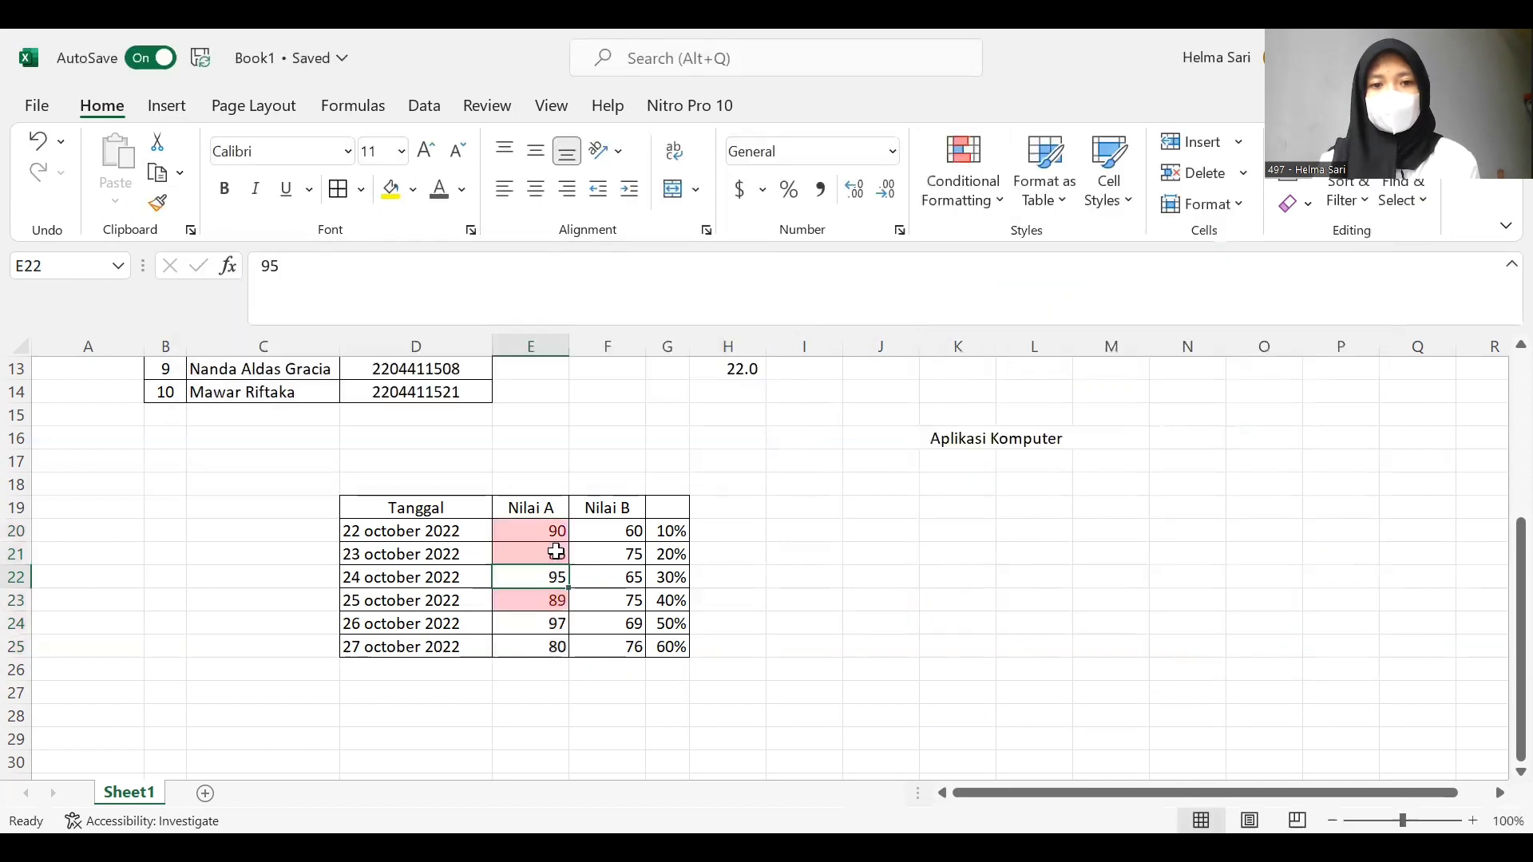
left_click(37, 136)
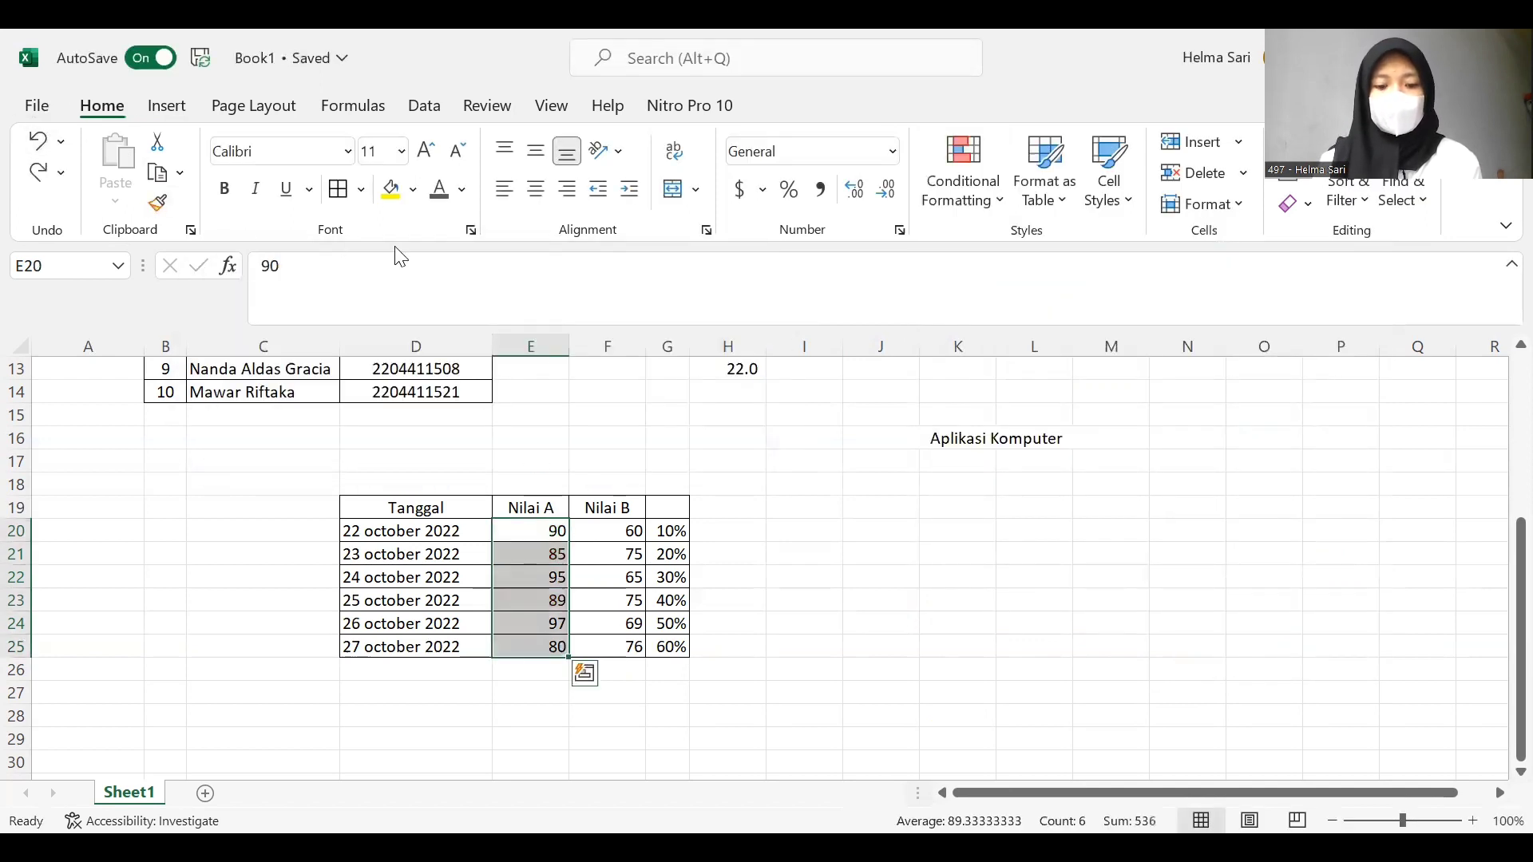
- Try an Equal To highlight rule on the Nilai A values with cell E23 as reference, and cancel it
left_click(995, 189)
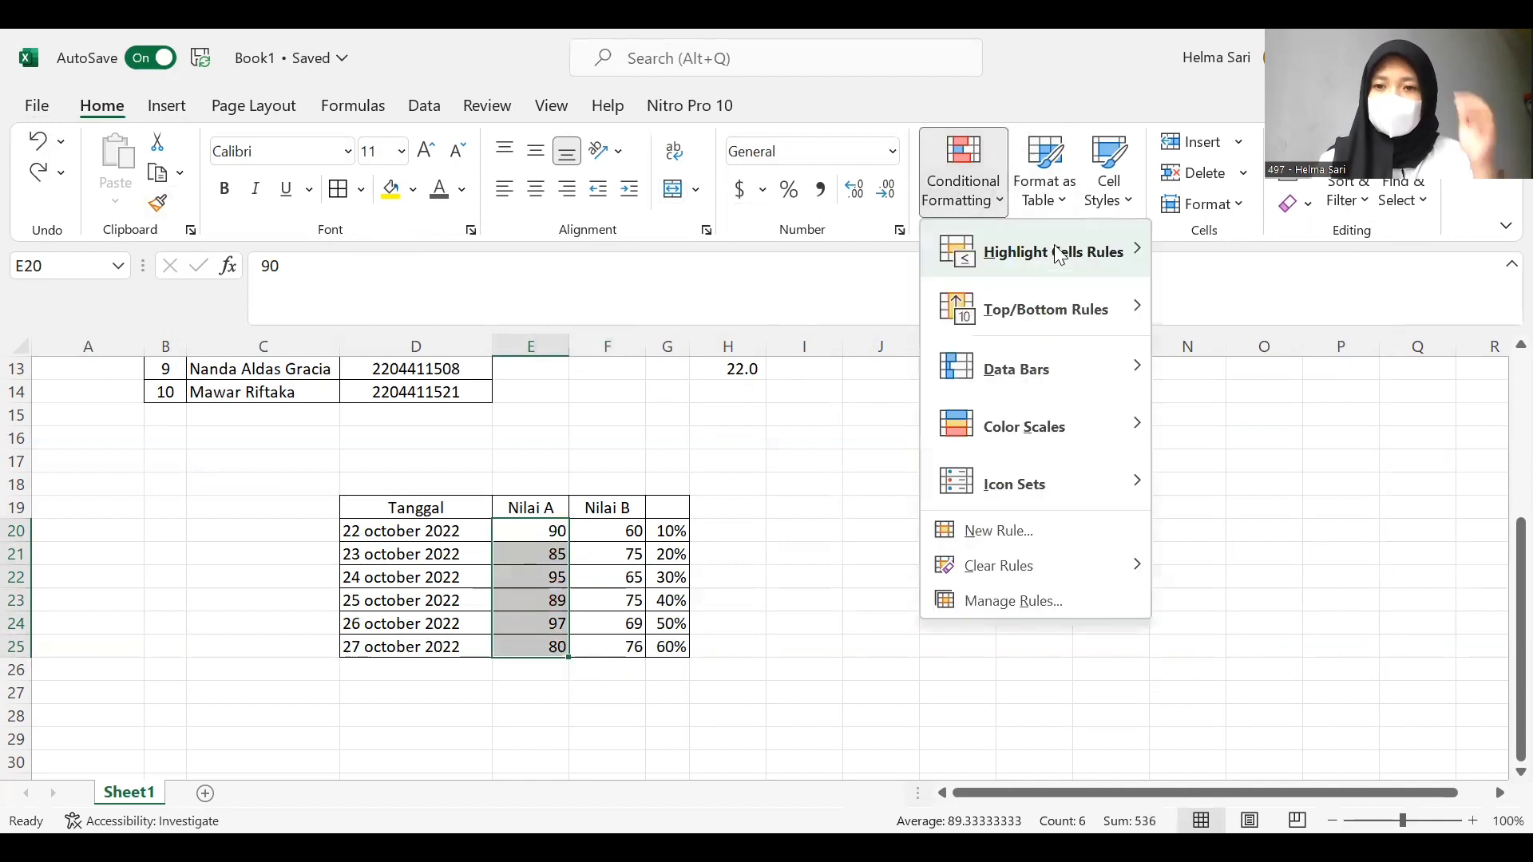
mouse_move(1031, 253)
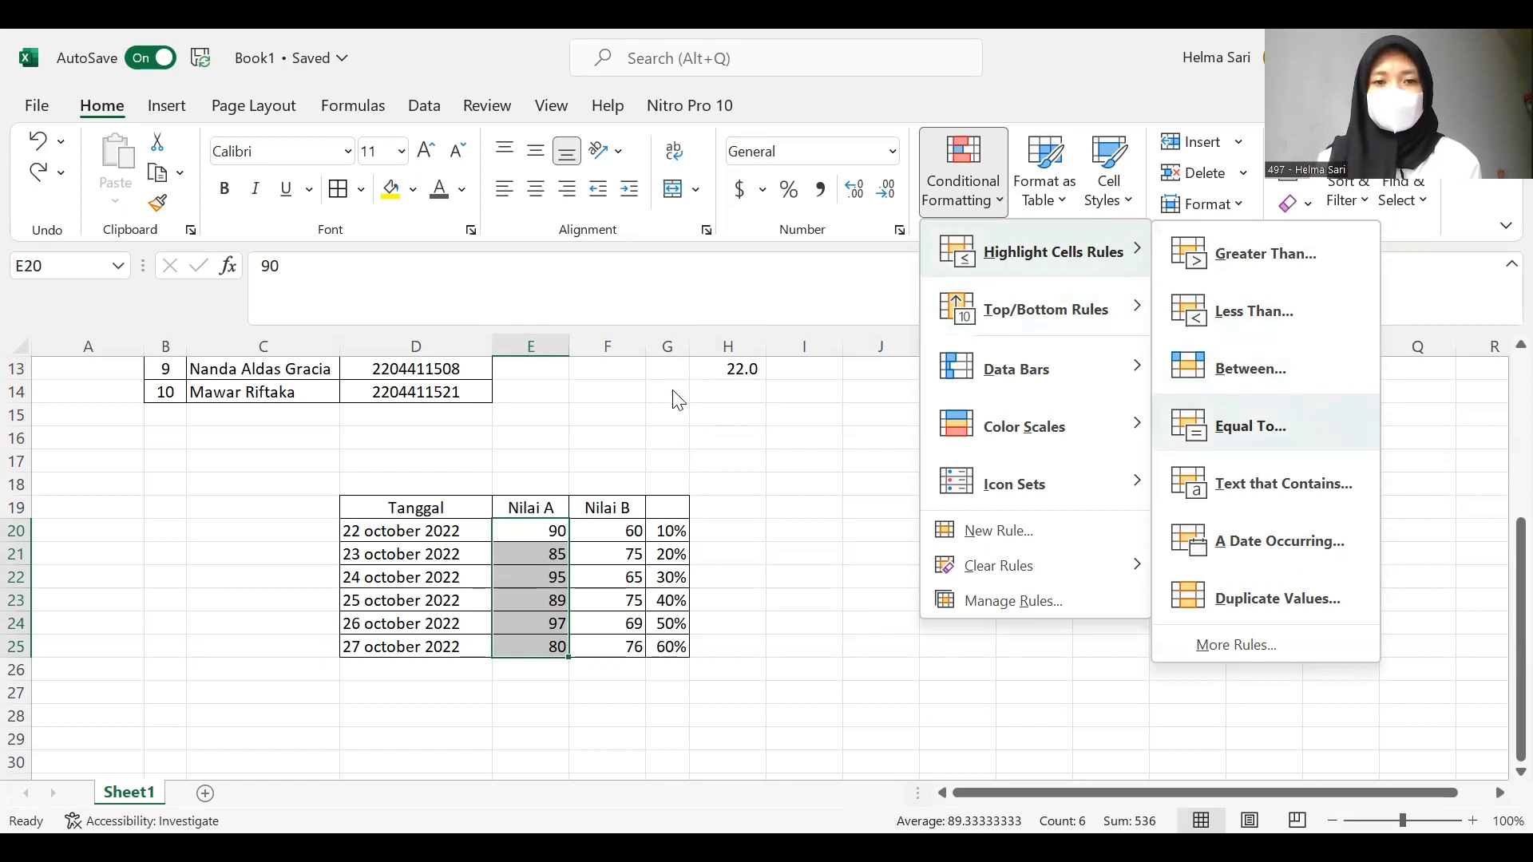
key("Return")
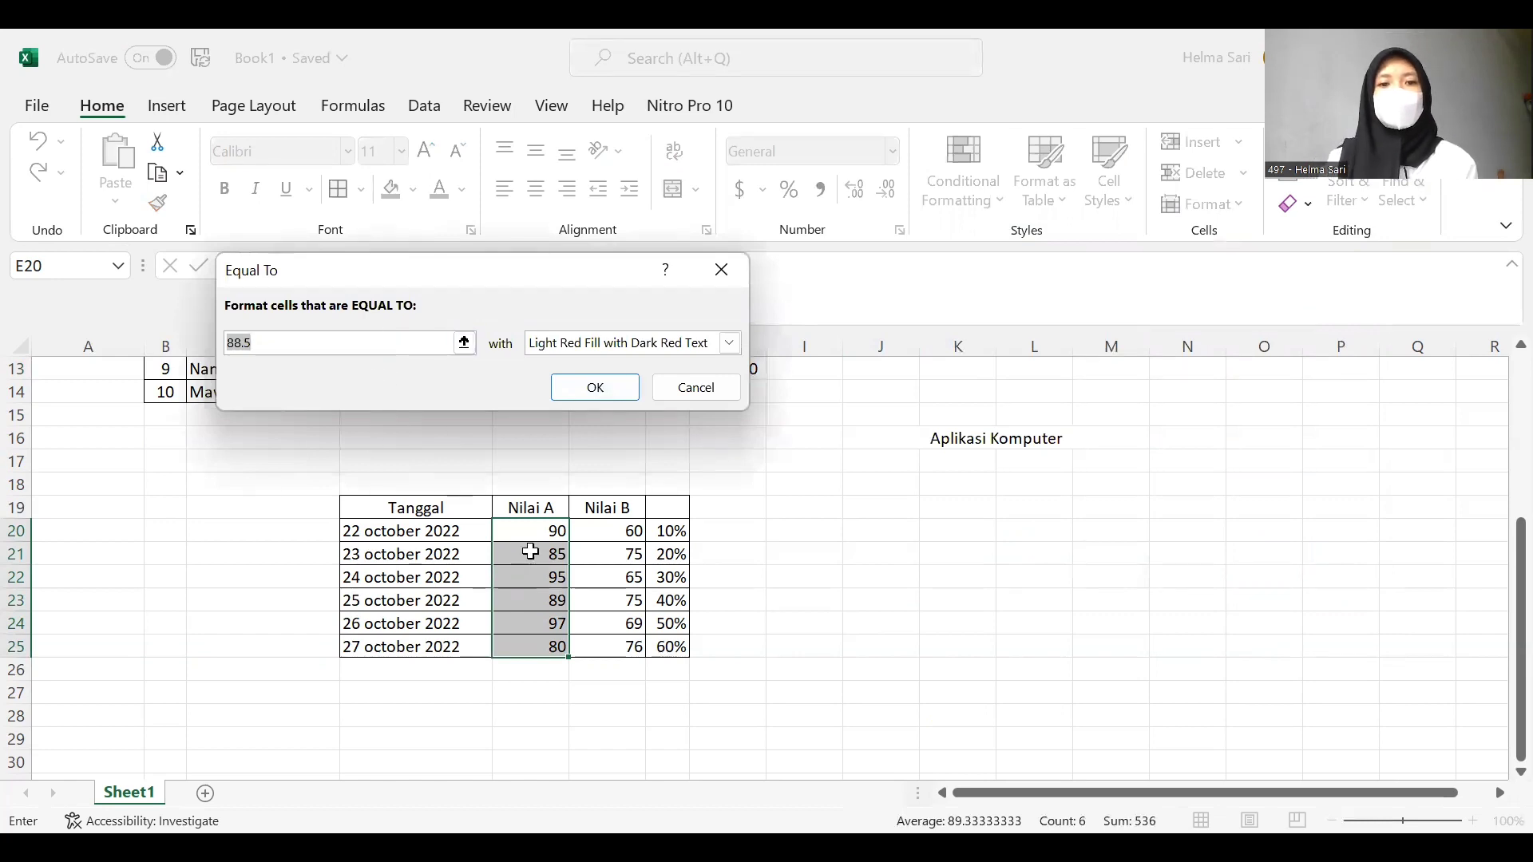
left_click(551, 583)
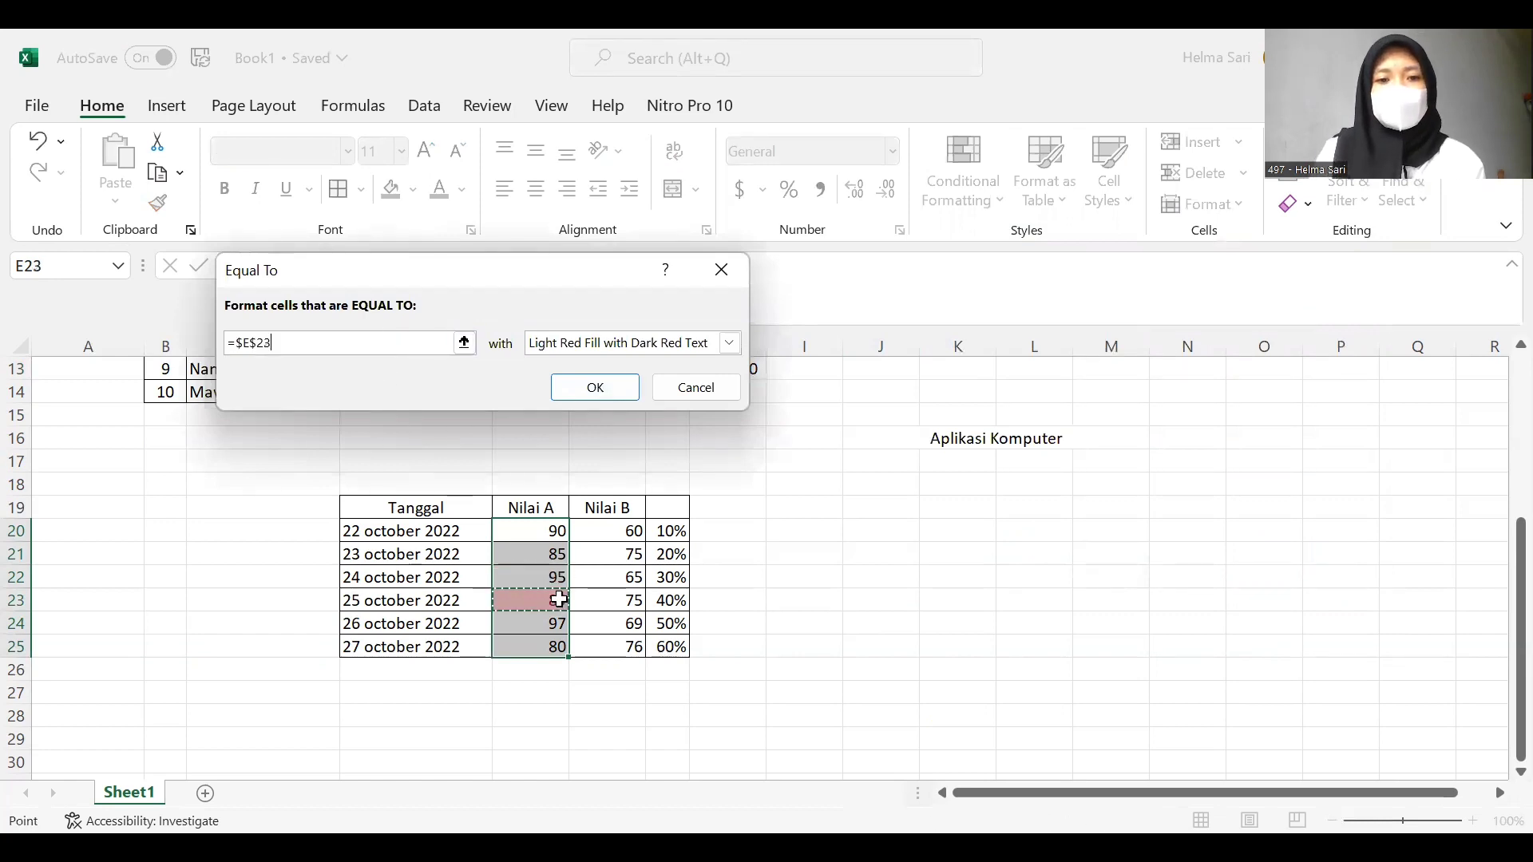
left_click(732, 268)
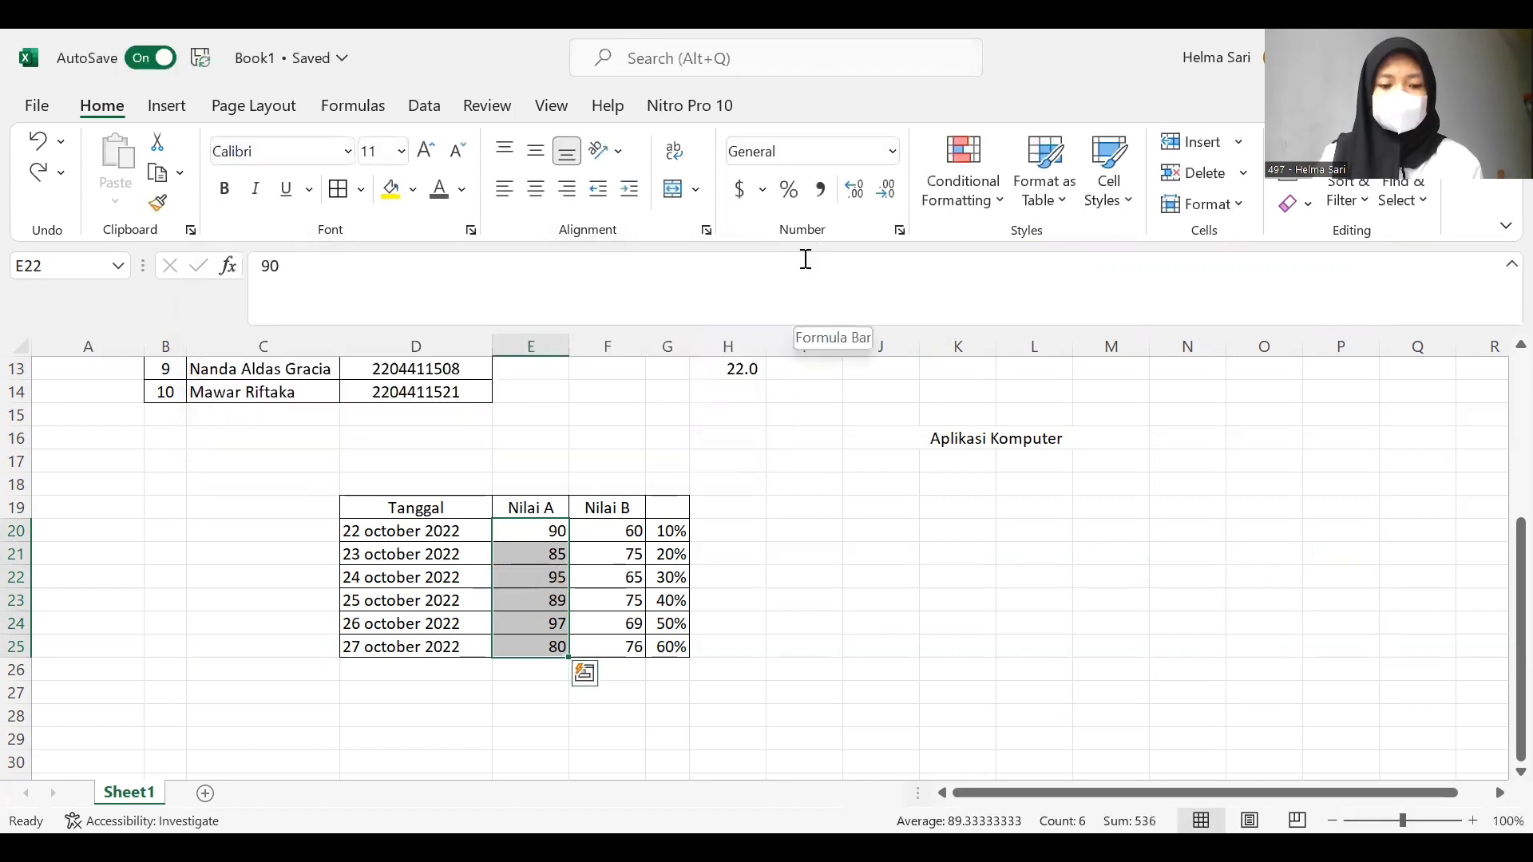
- Try a Text That Contains highlight rule for "Tanggal" with Light Red Fill with Dark Red Text on D19:H23, and cancel it
left_click(963, 172)
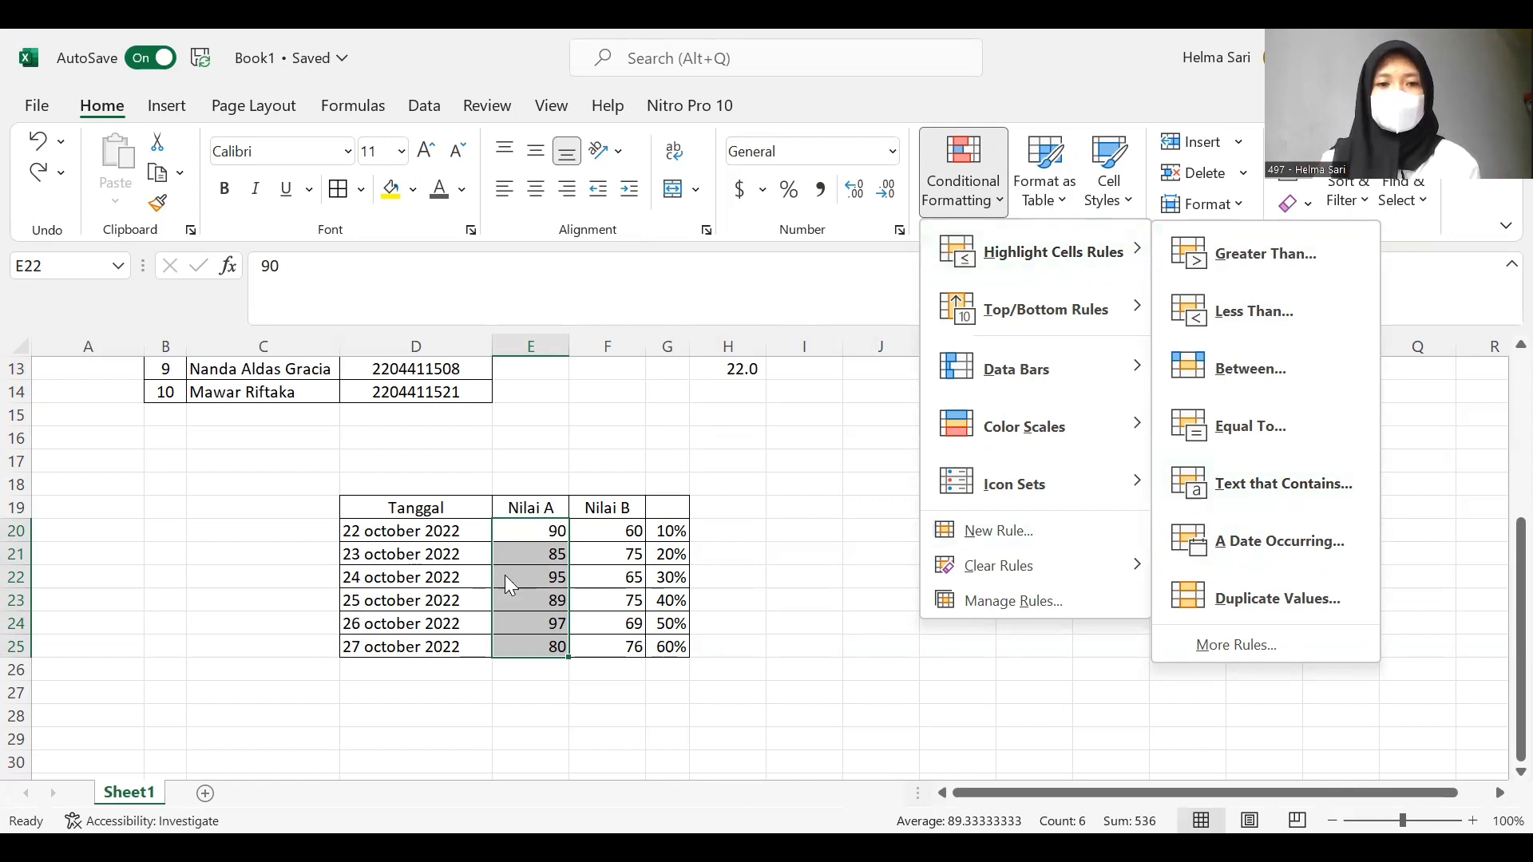
left_click(352, 508)
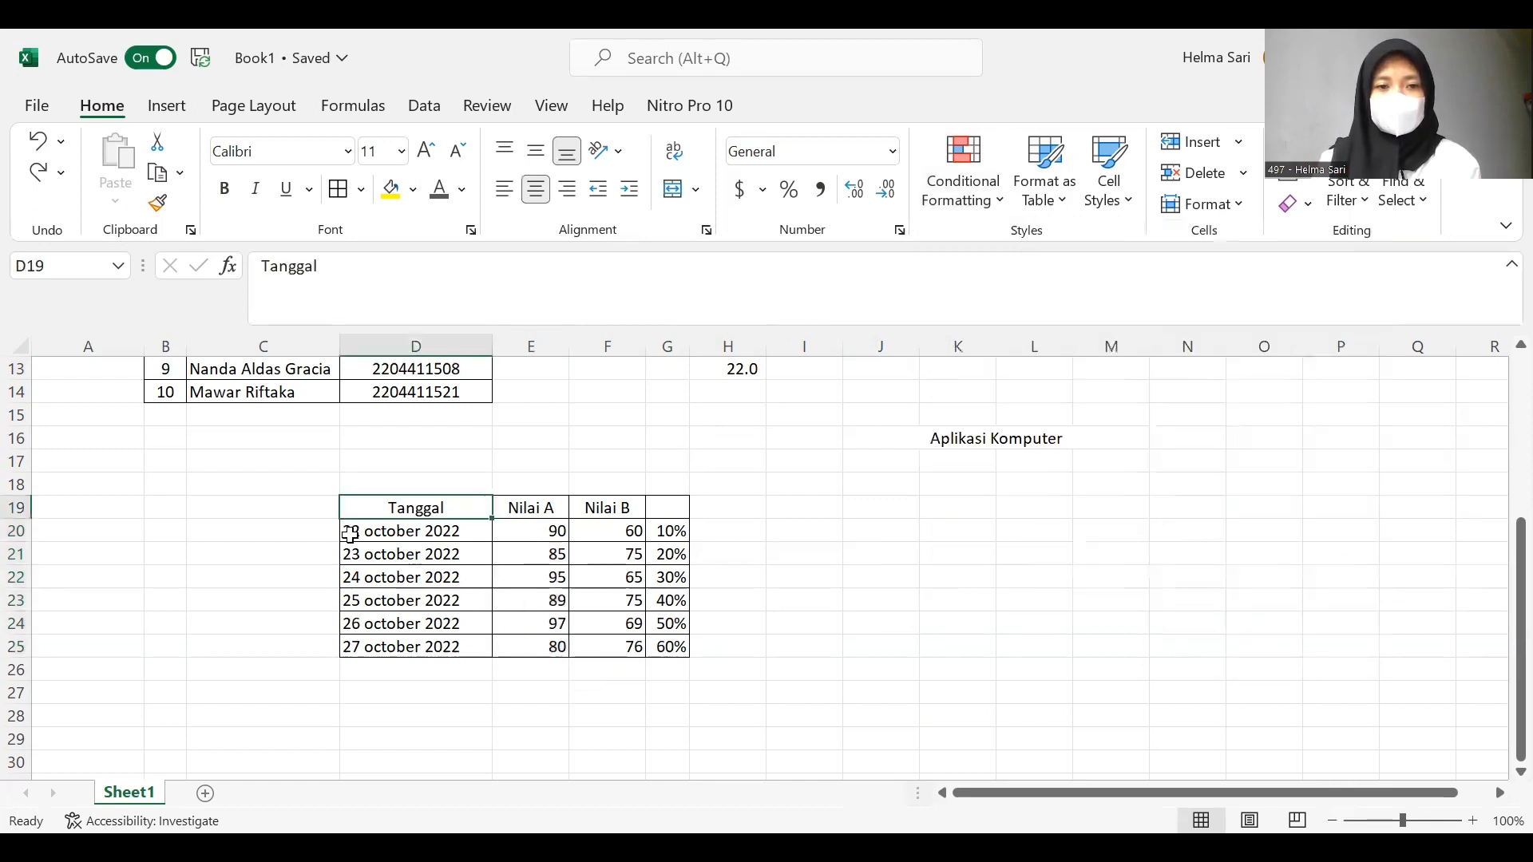
left_click_drag(374, 511, 675, 627)
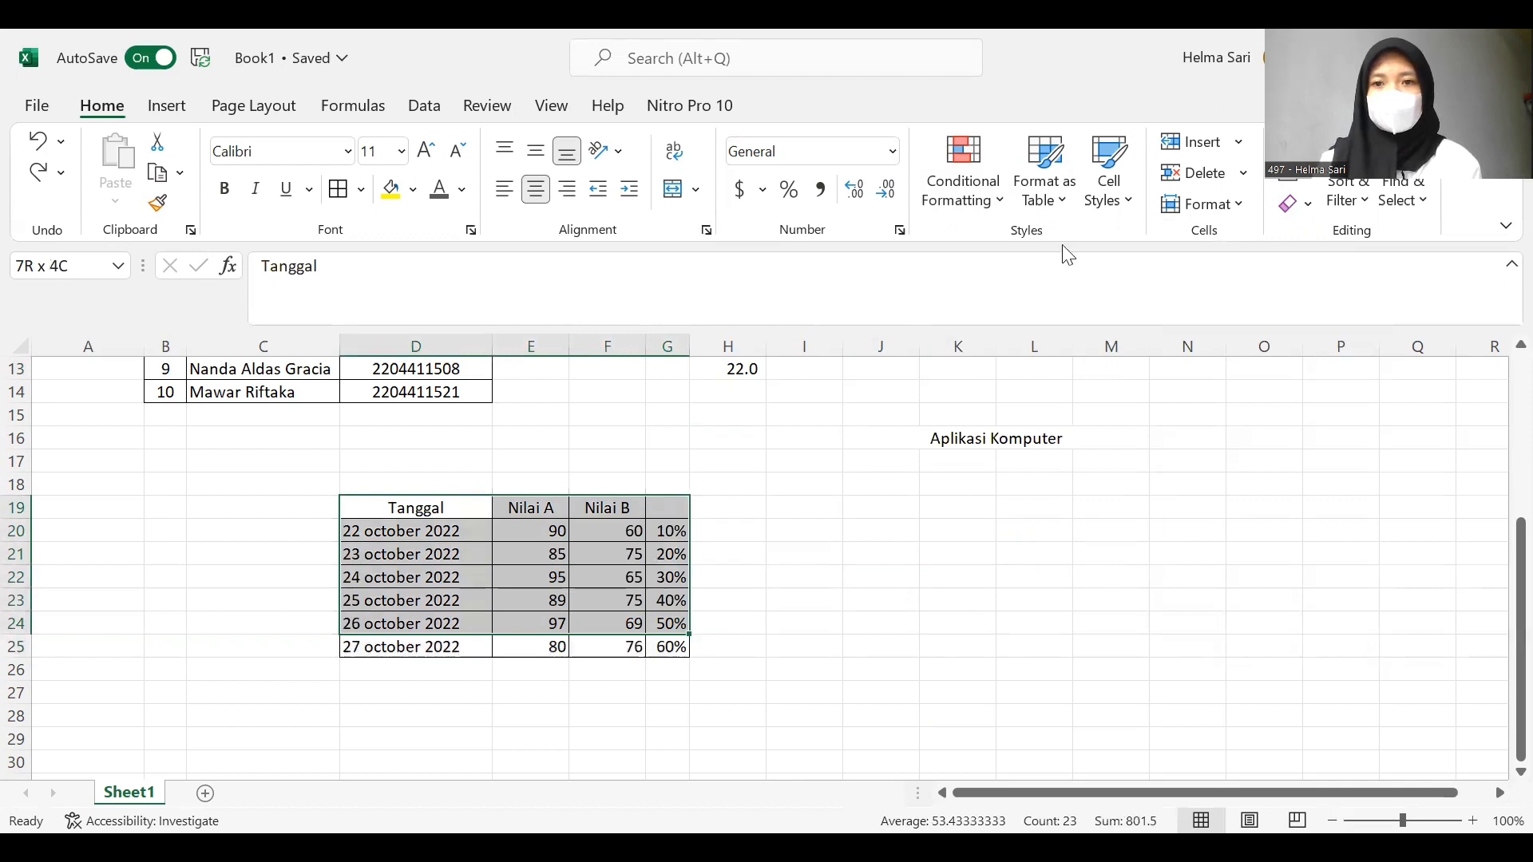
left_click(963, 172)
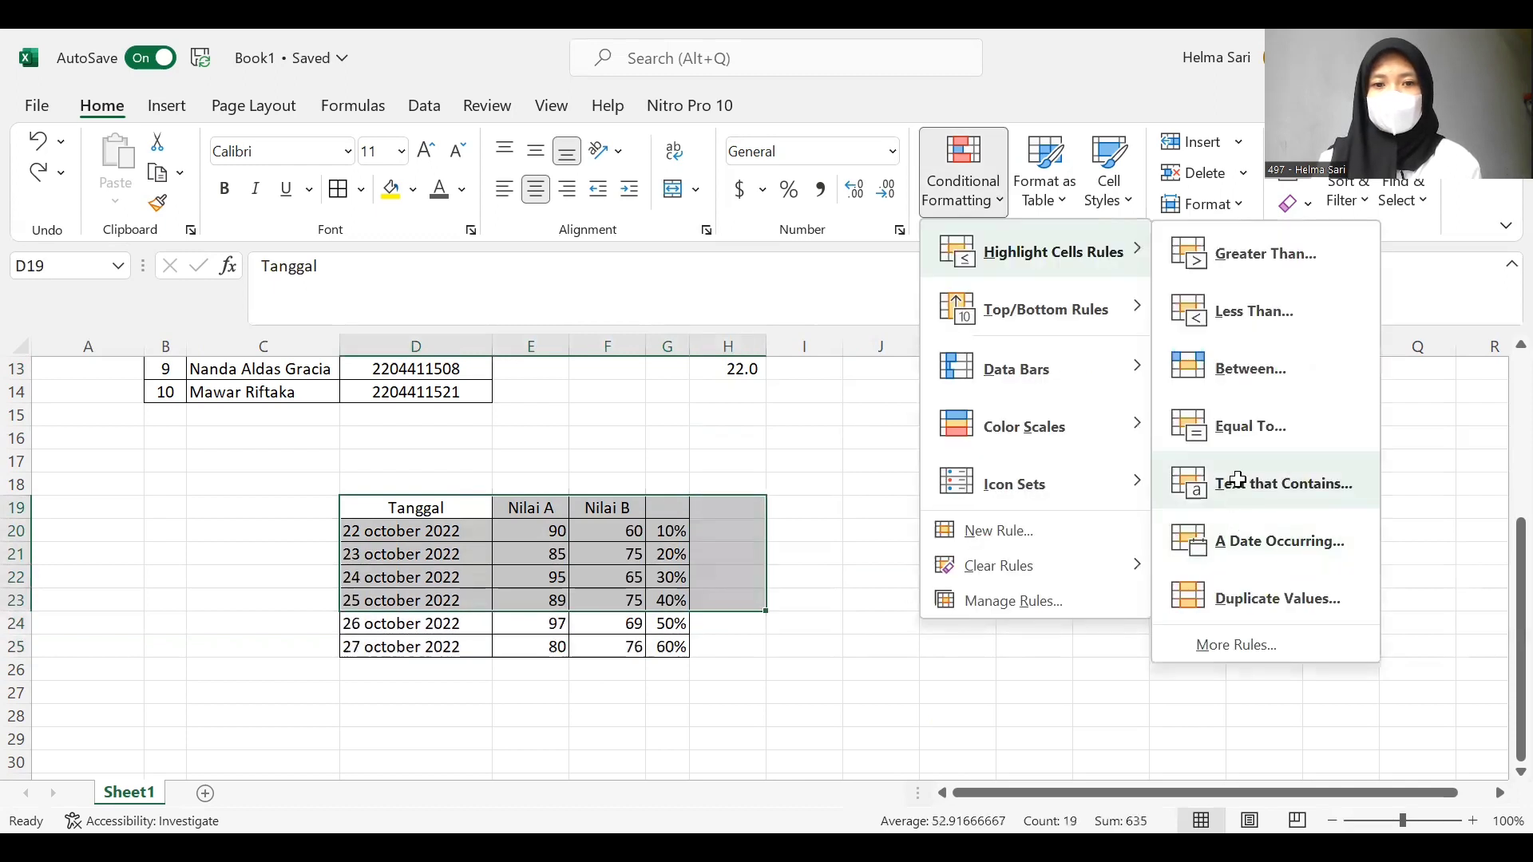
left_click(1236, 479)
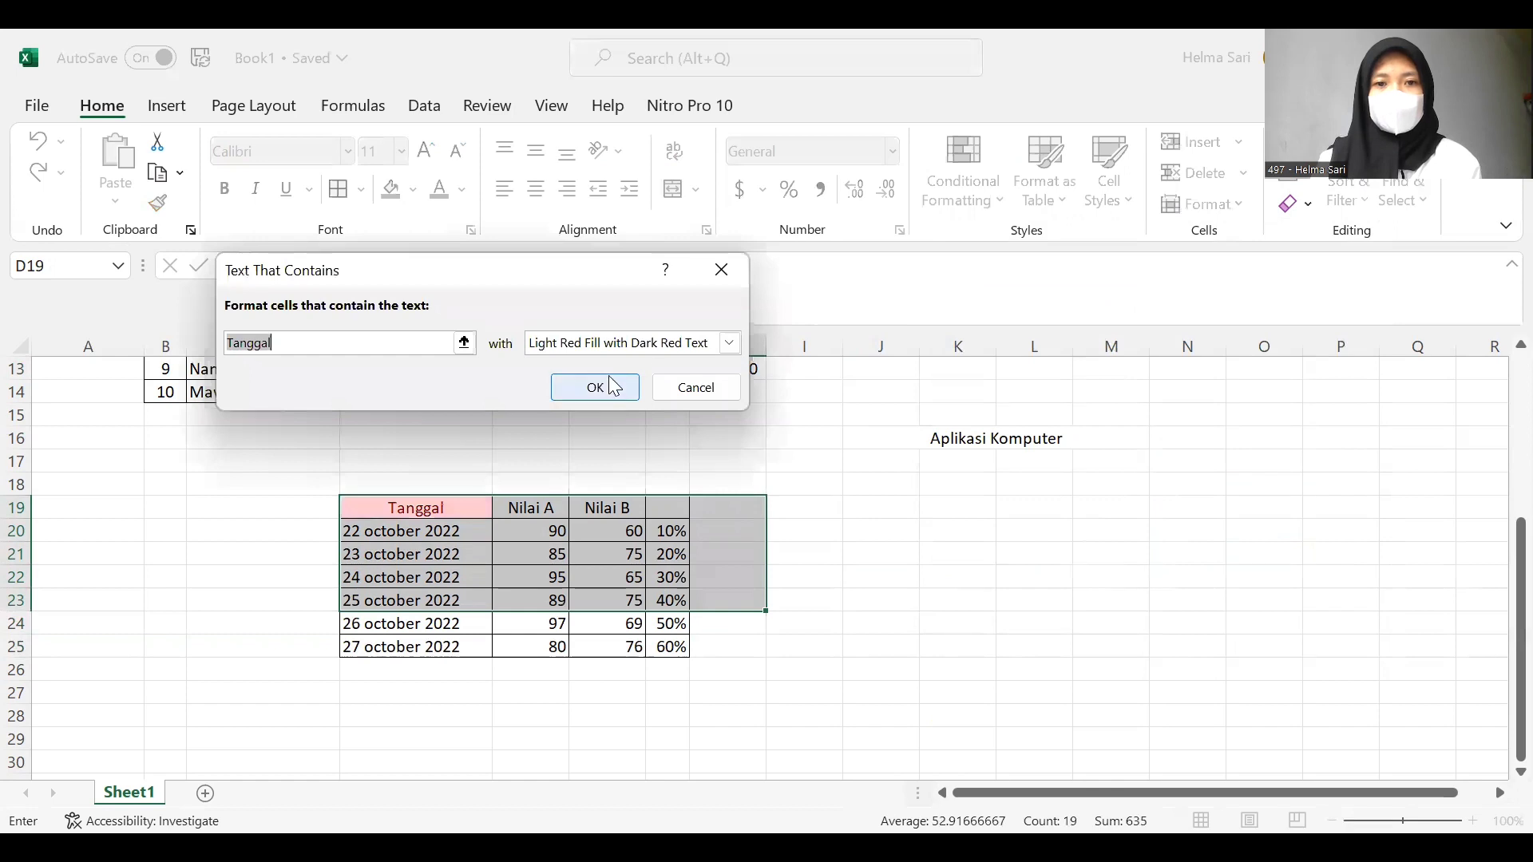
left_click(720, 275)
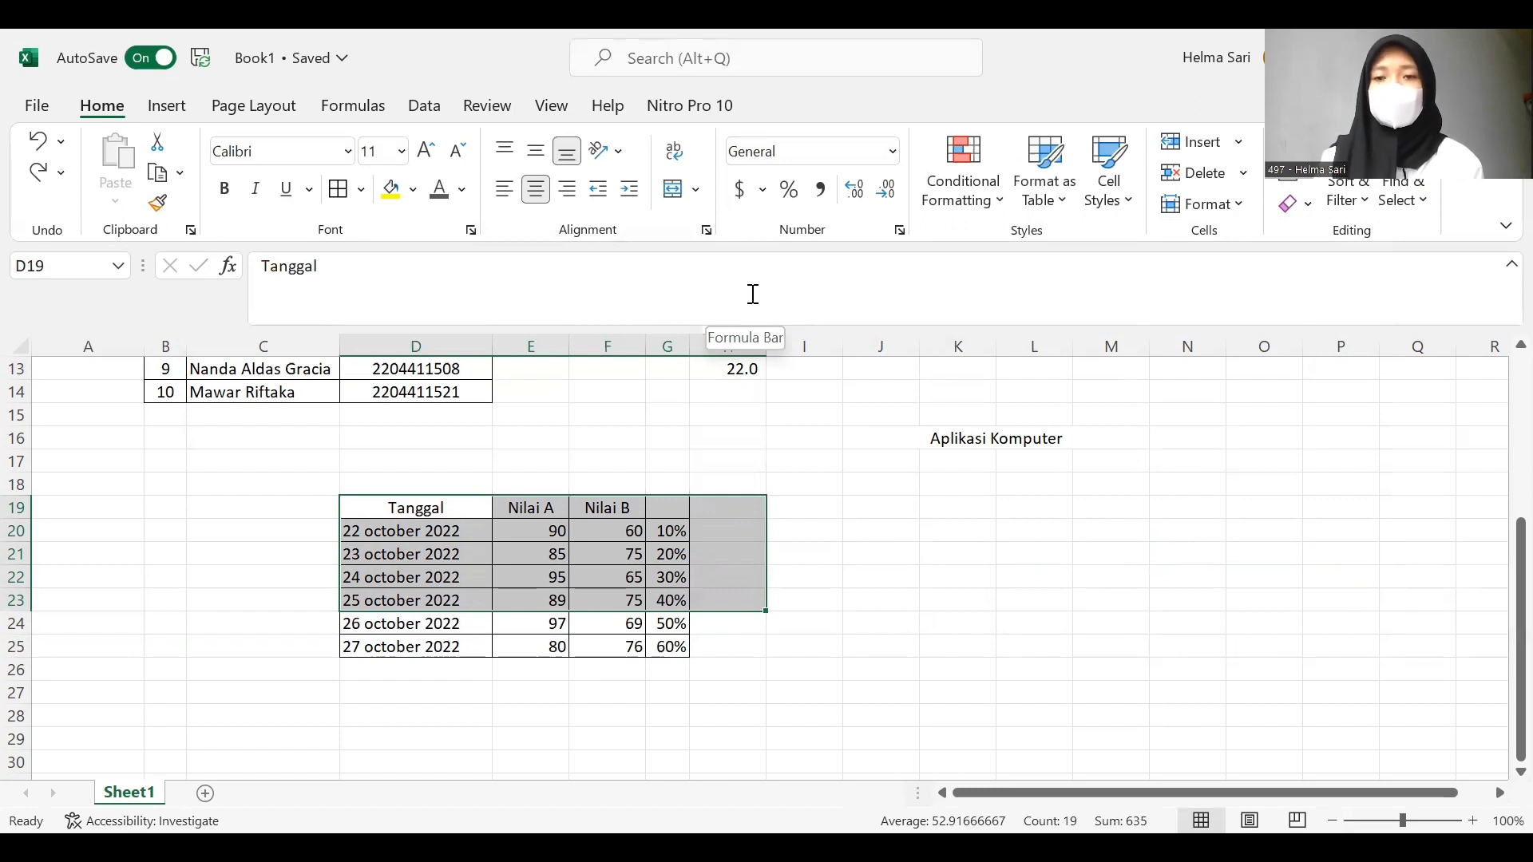
- Try an A Date Occurring highlight rule set to Today on D19:H23, and cancel it
left_click(961, 184)
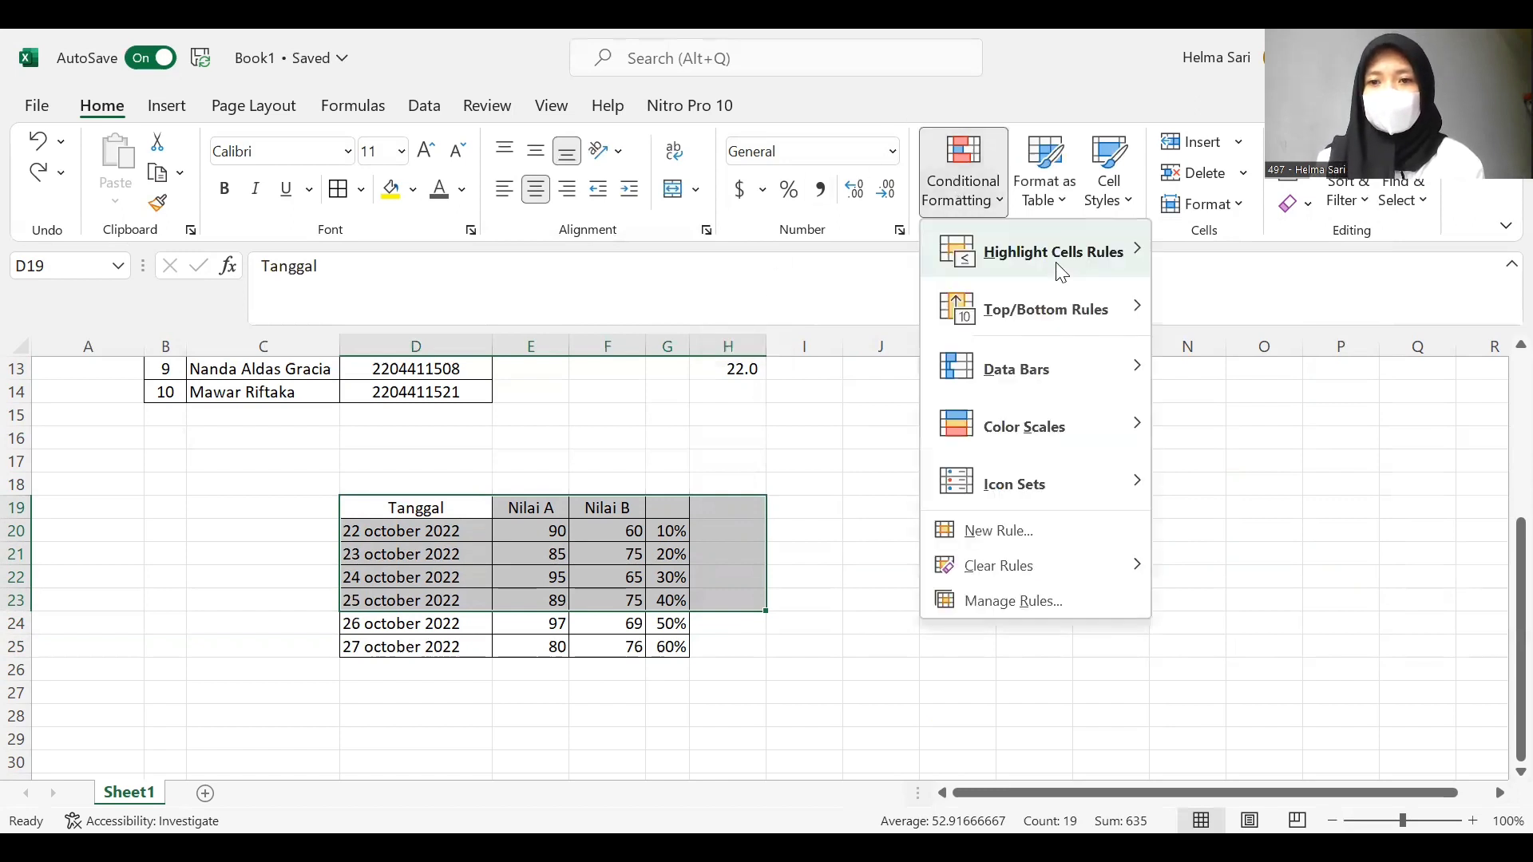
mouse_move(1061, 272)
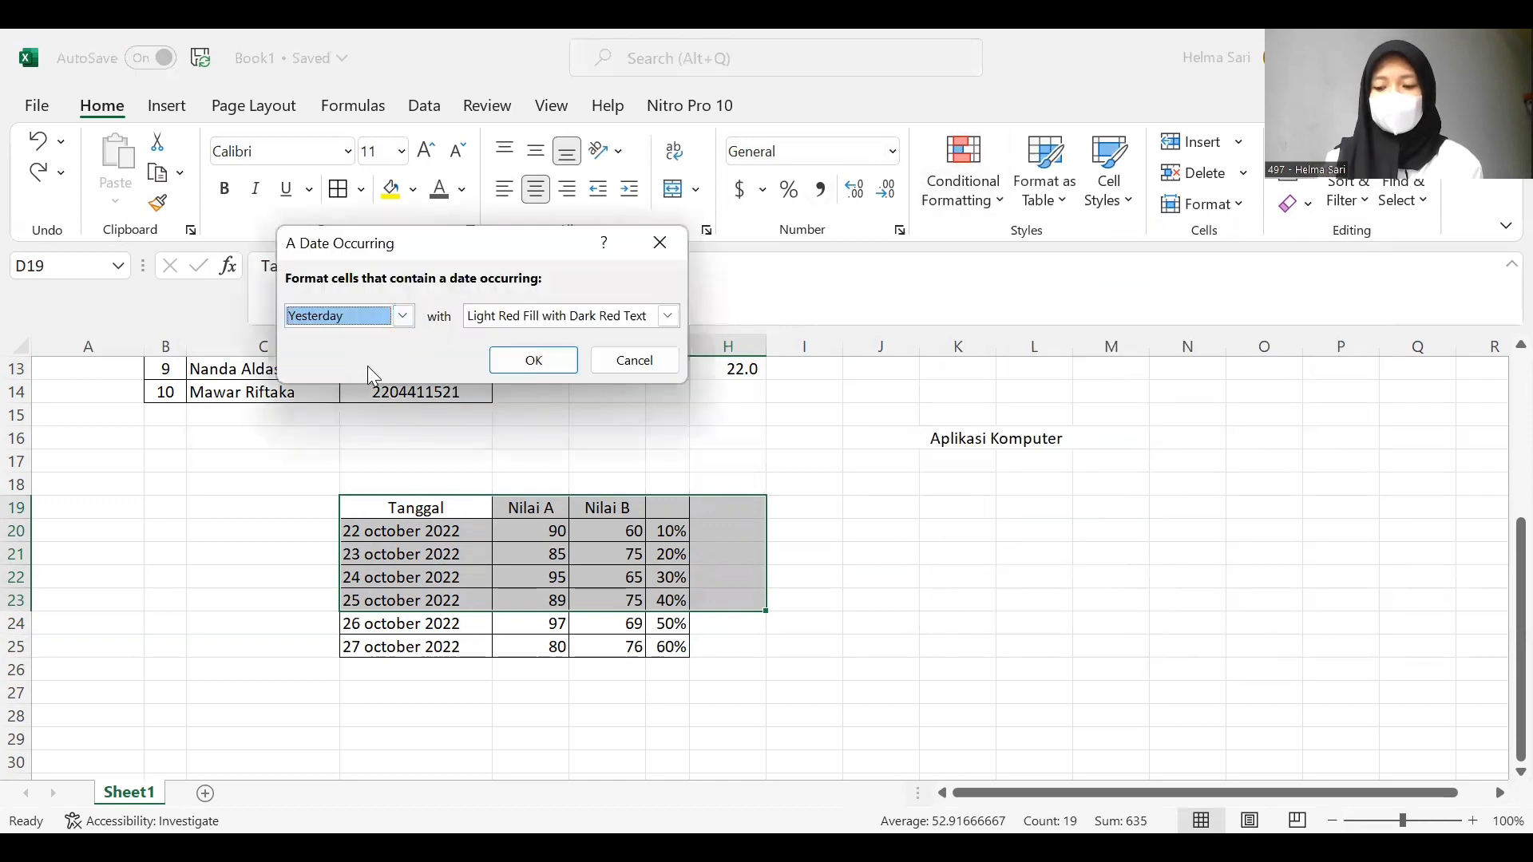
left_click(403, 316)
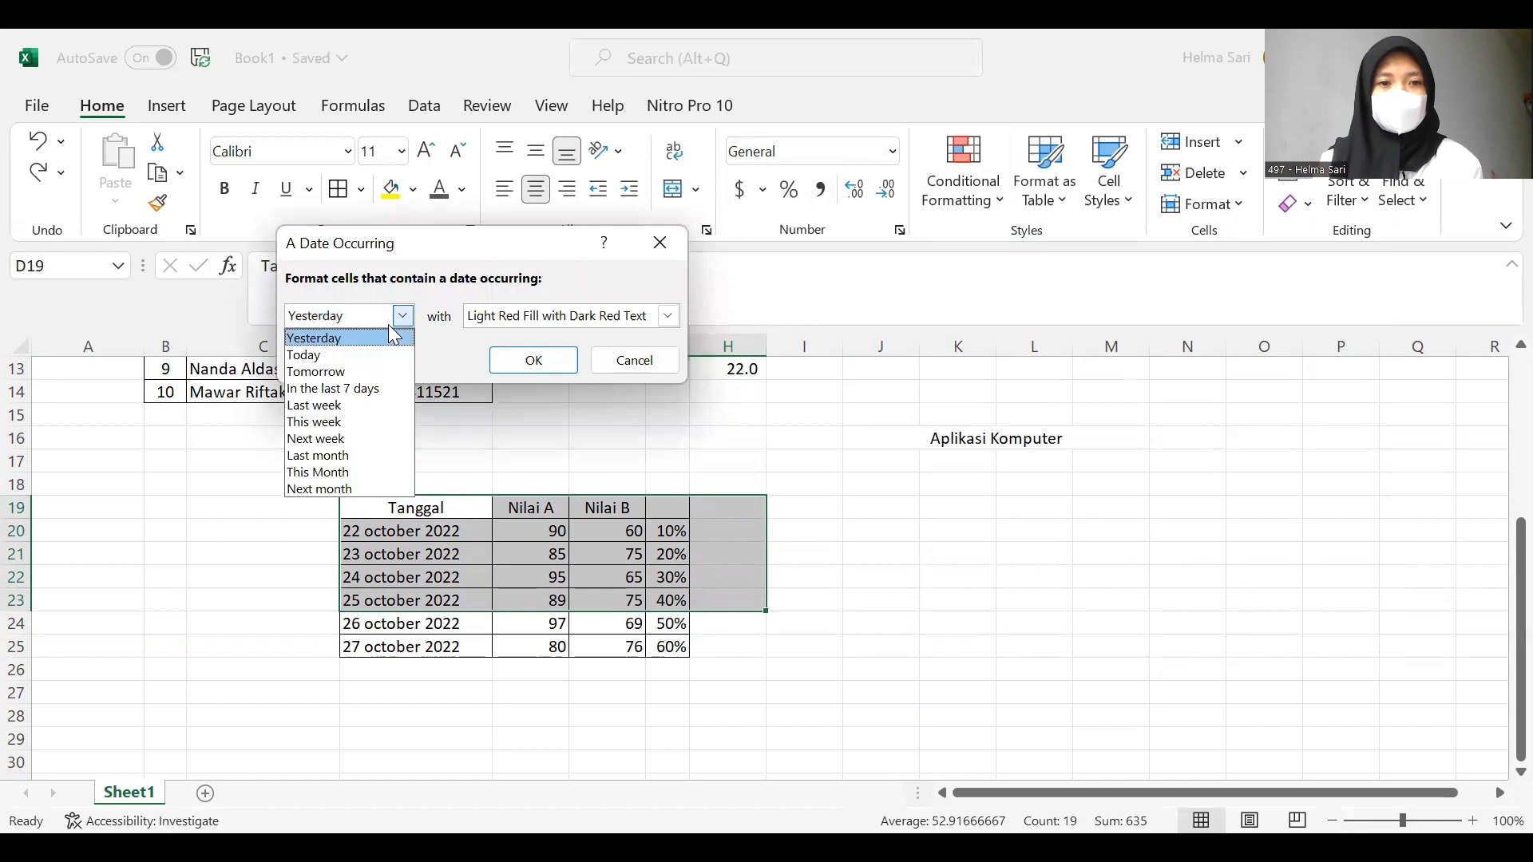
left_click(357, 358)
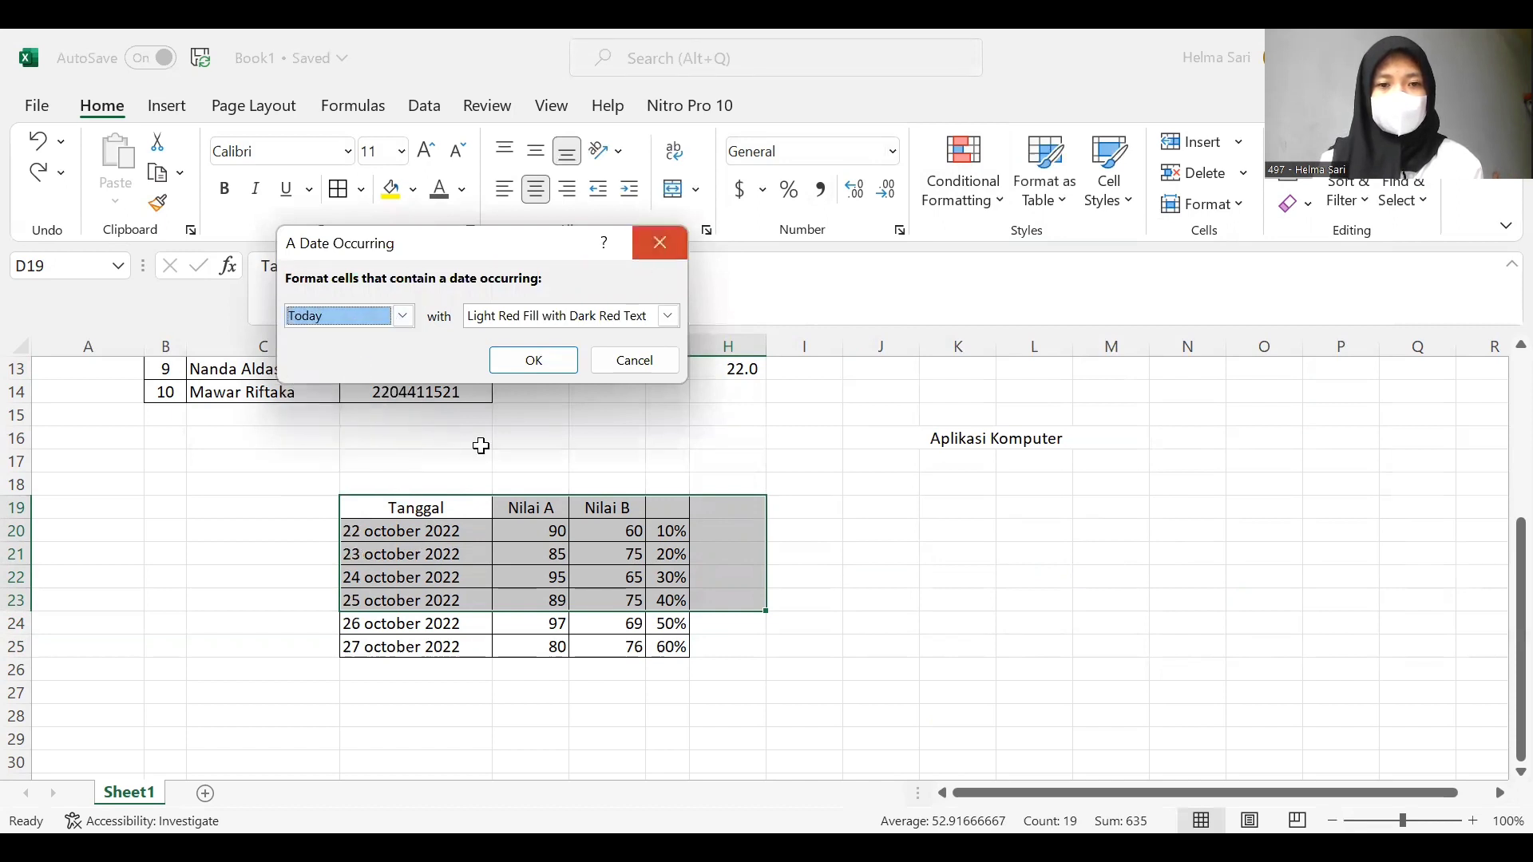
- Select the whole table D19:G25, try an A Date Occurring rule set to Today with Light Red Fill with Dark Red Text, and cancel it
left_click(360, 527)
left_click_drag(358, 521, 608, 623)
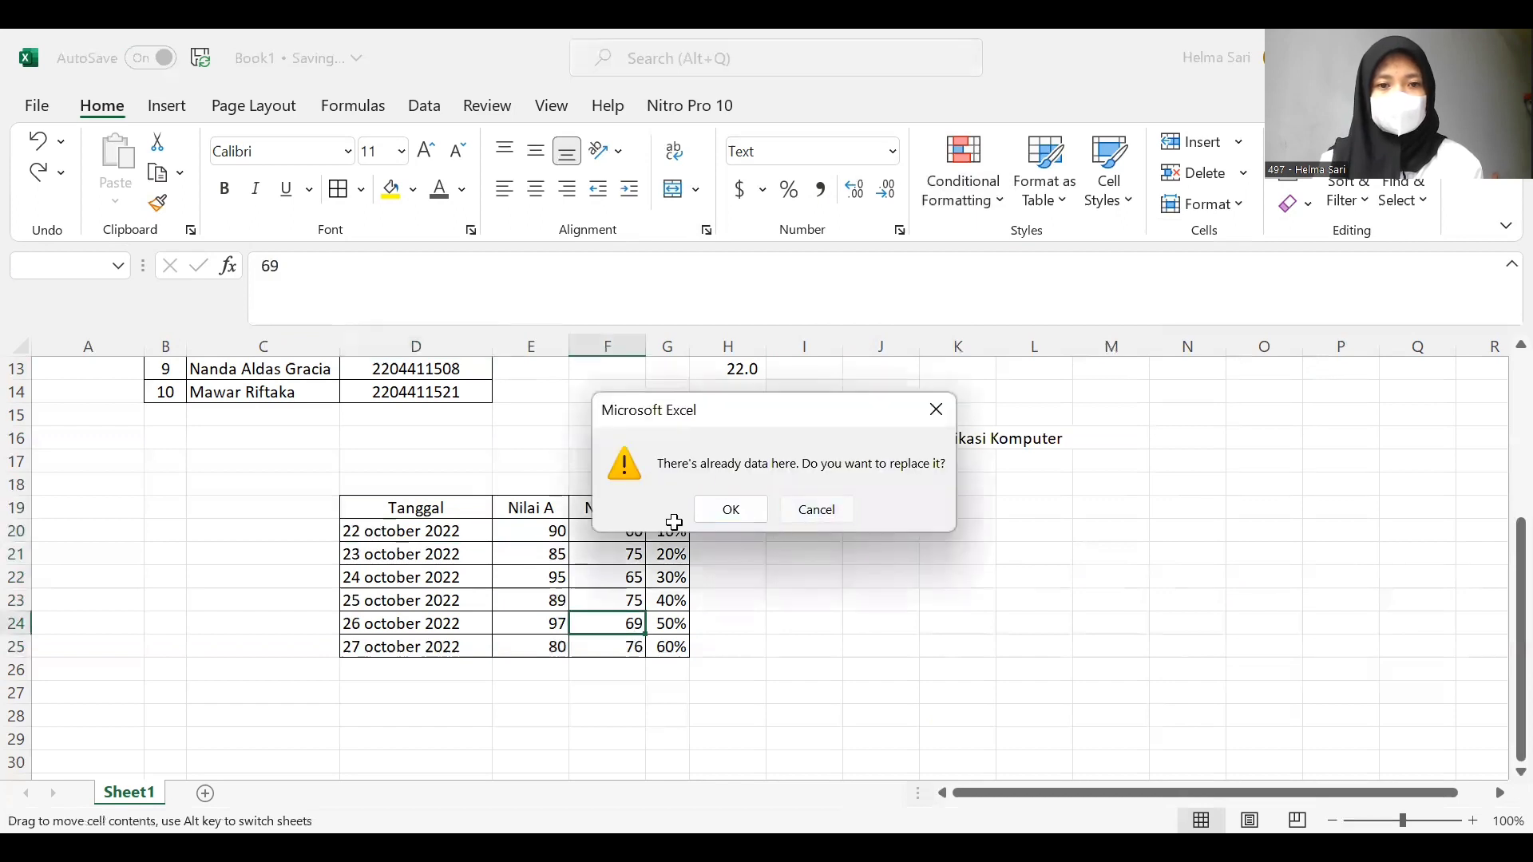
key("Escape")
left_click_drag(404, 506, 673, 643)
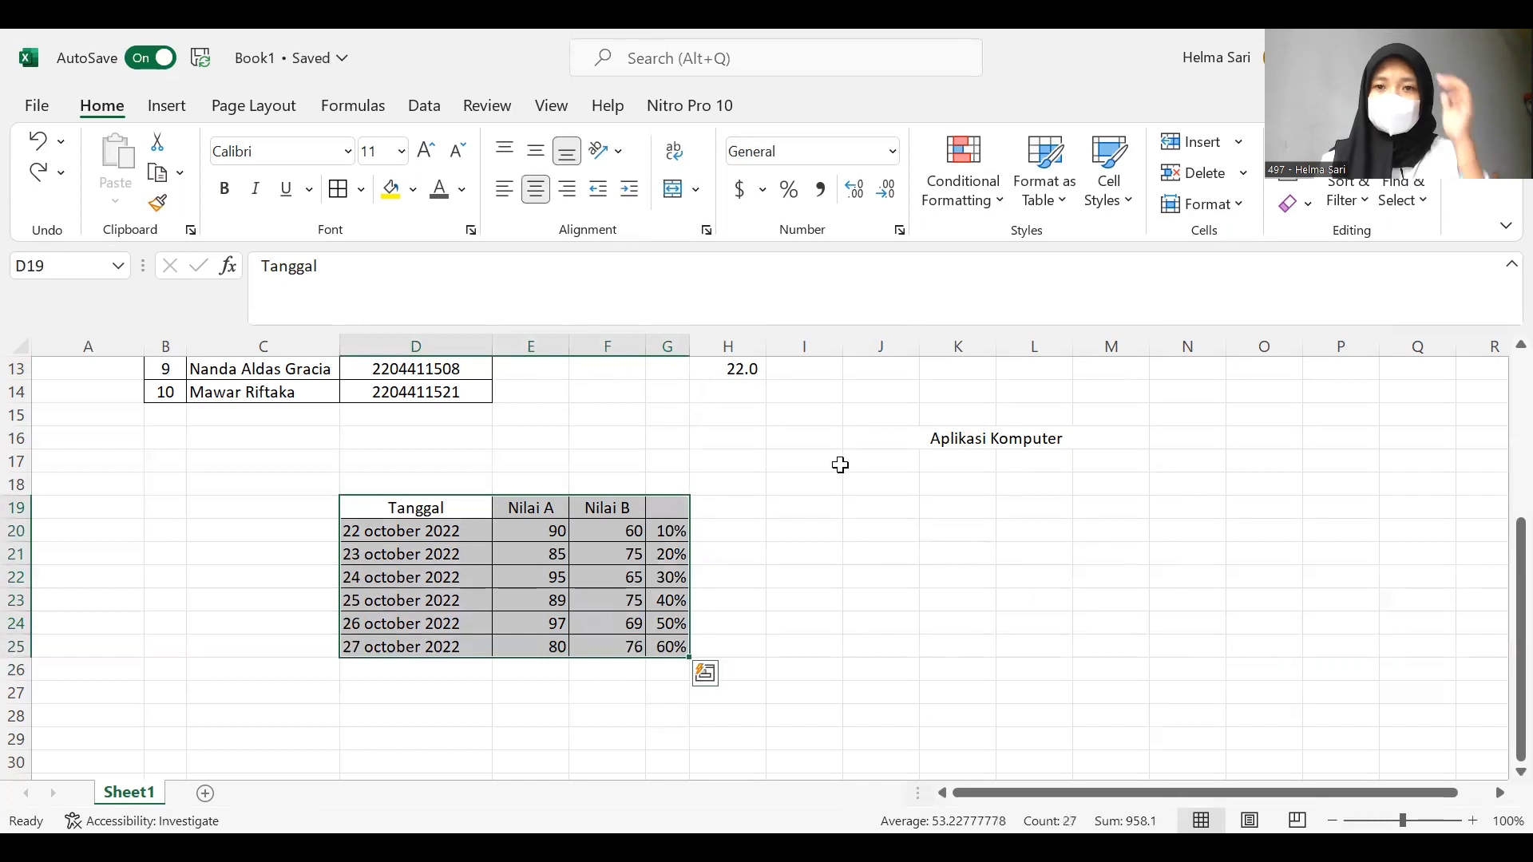
left_click(974, 182)
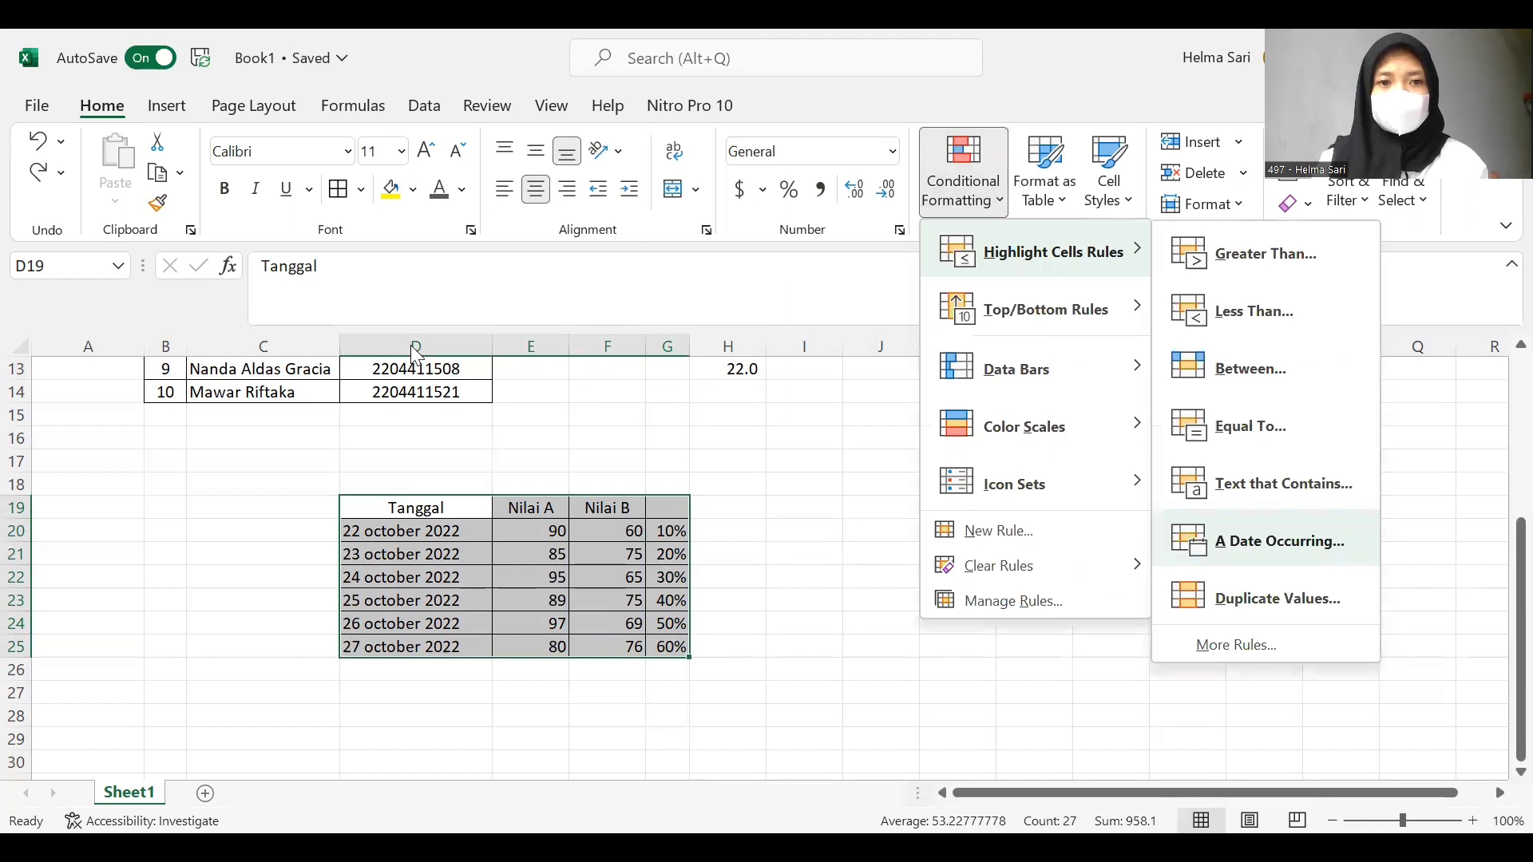
left_click(403, 316)
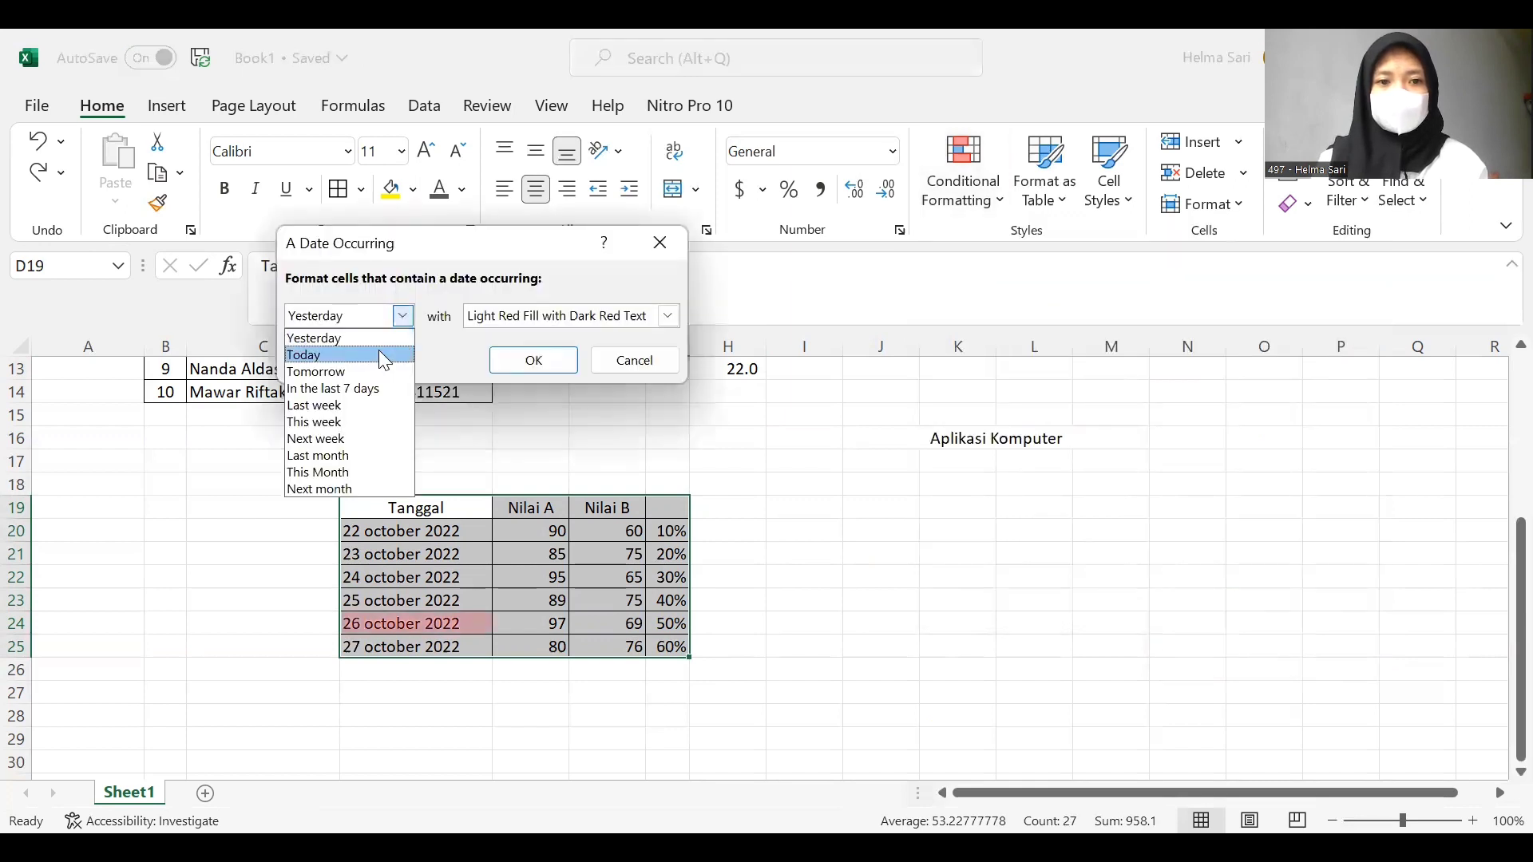
left_click(372, 353)
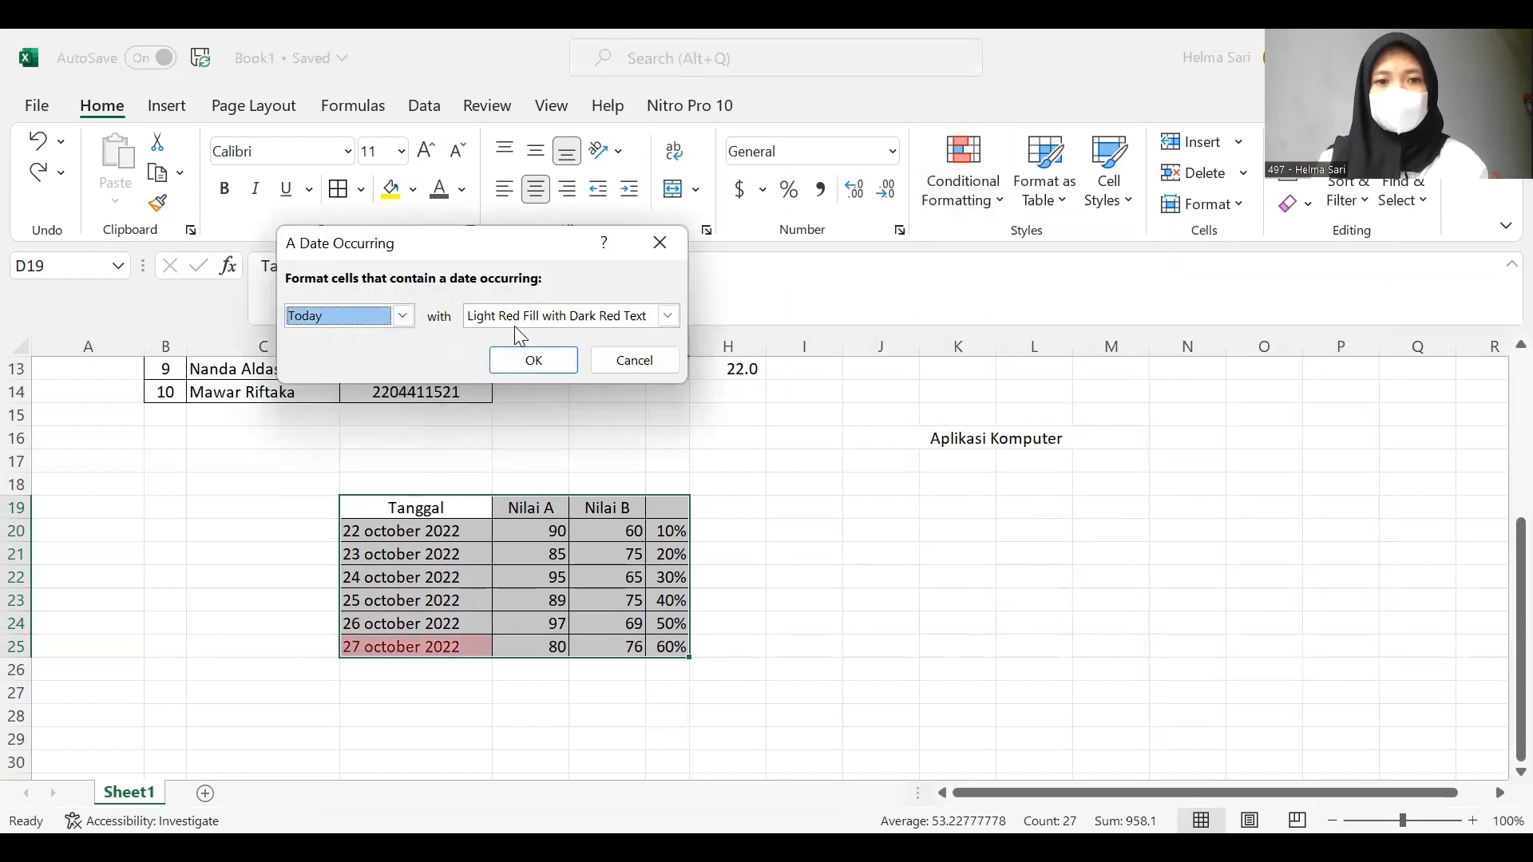
left_click(657, 250)
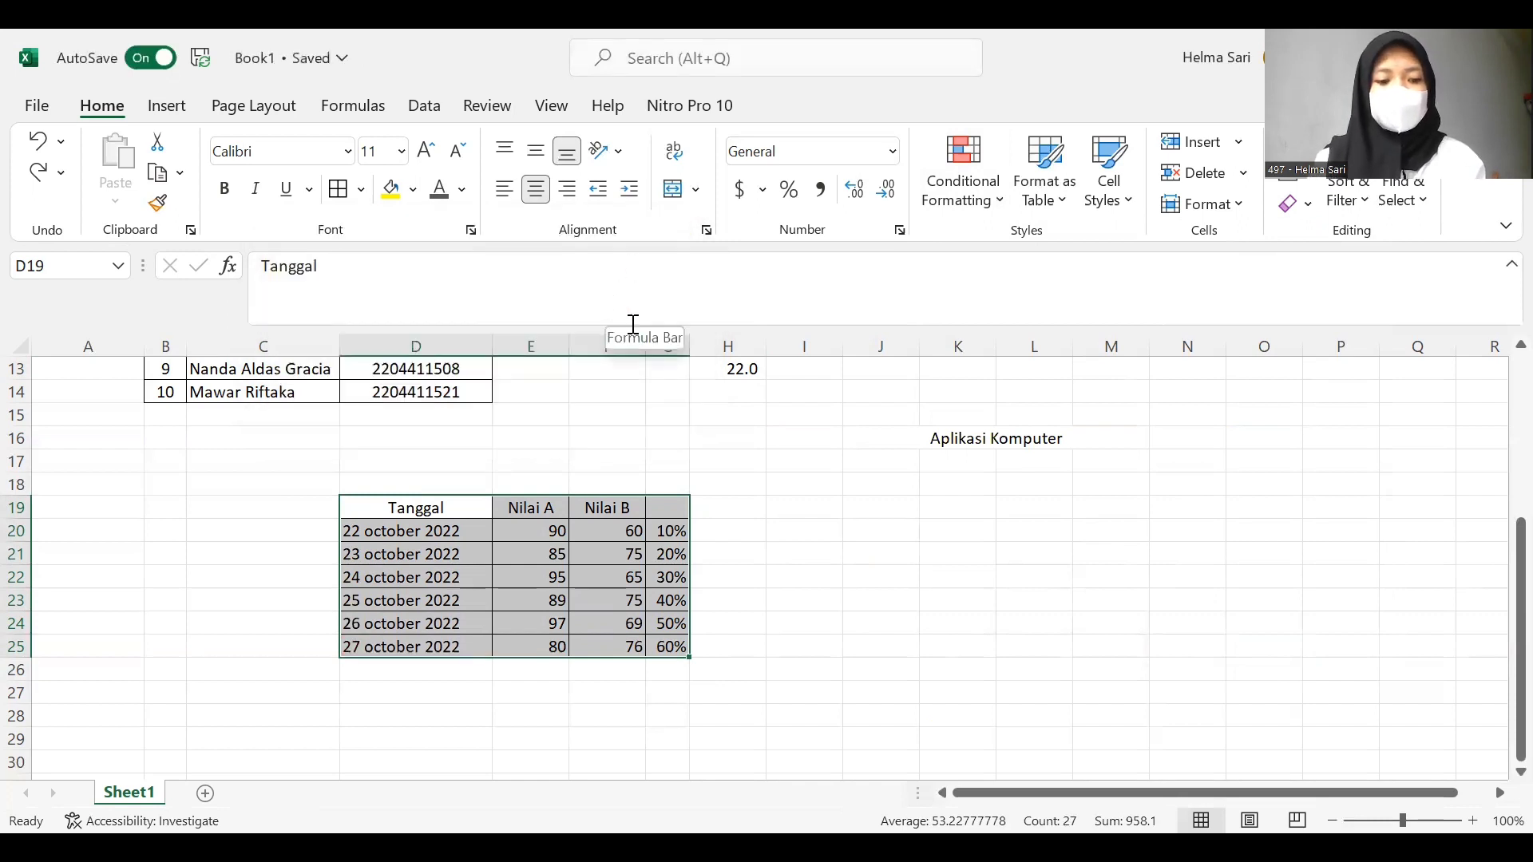
- Try a Duplicate Values highlight rule with Light Red Fill with Dark Red Text on the table D19:G25, and cancel it
left_click(997, 201)
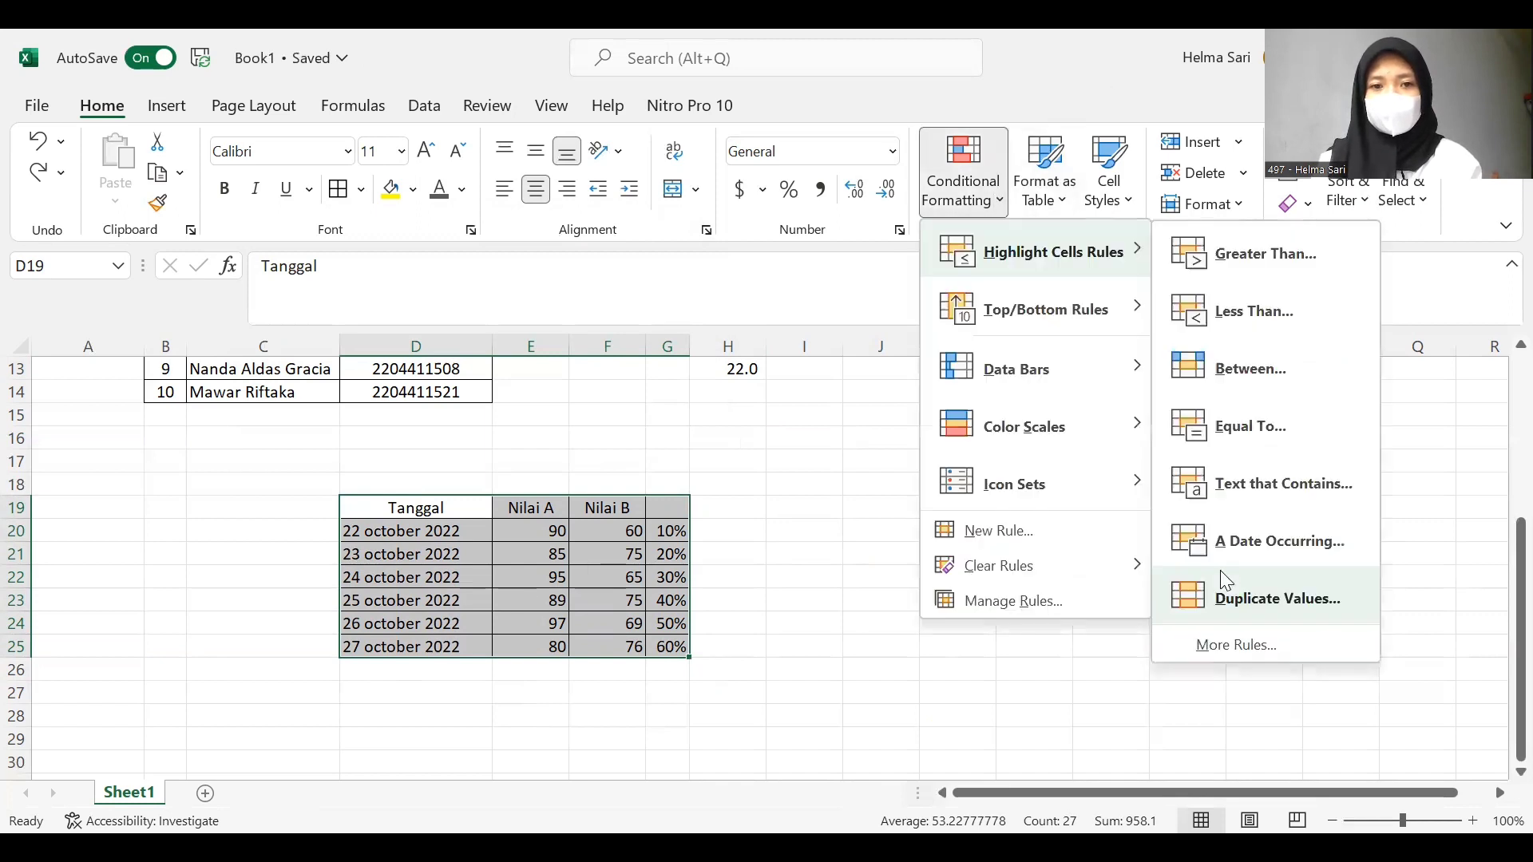
left_click(1221, 571)
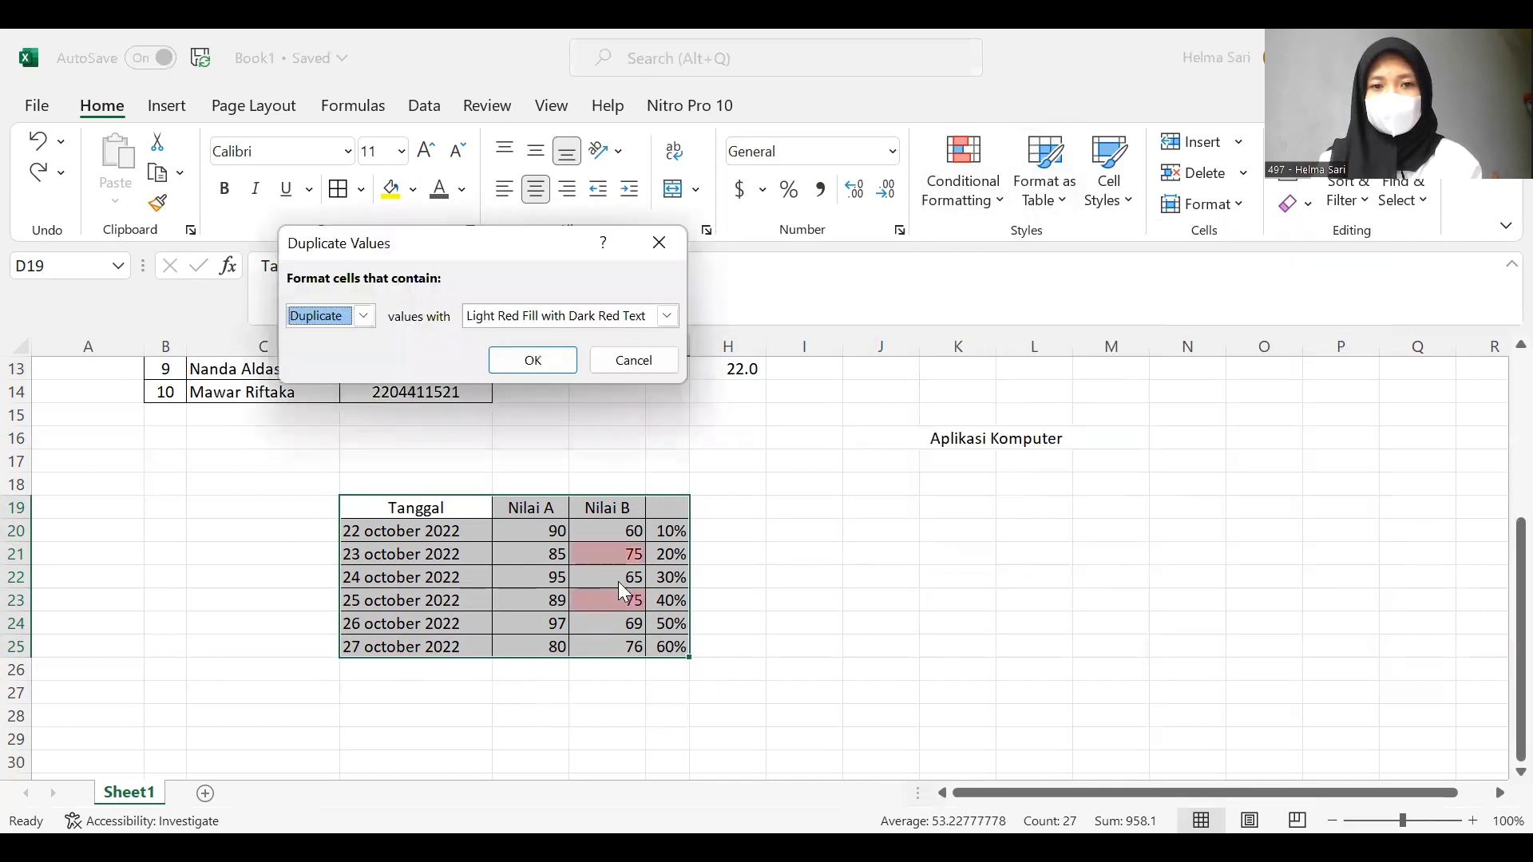
left_click(660, 245)
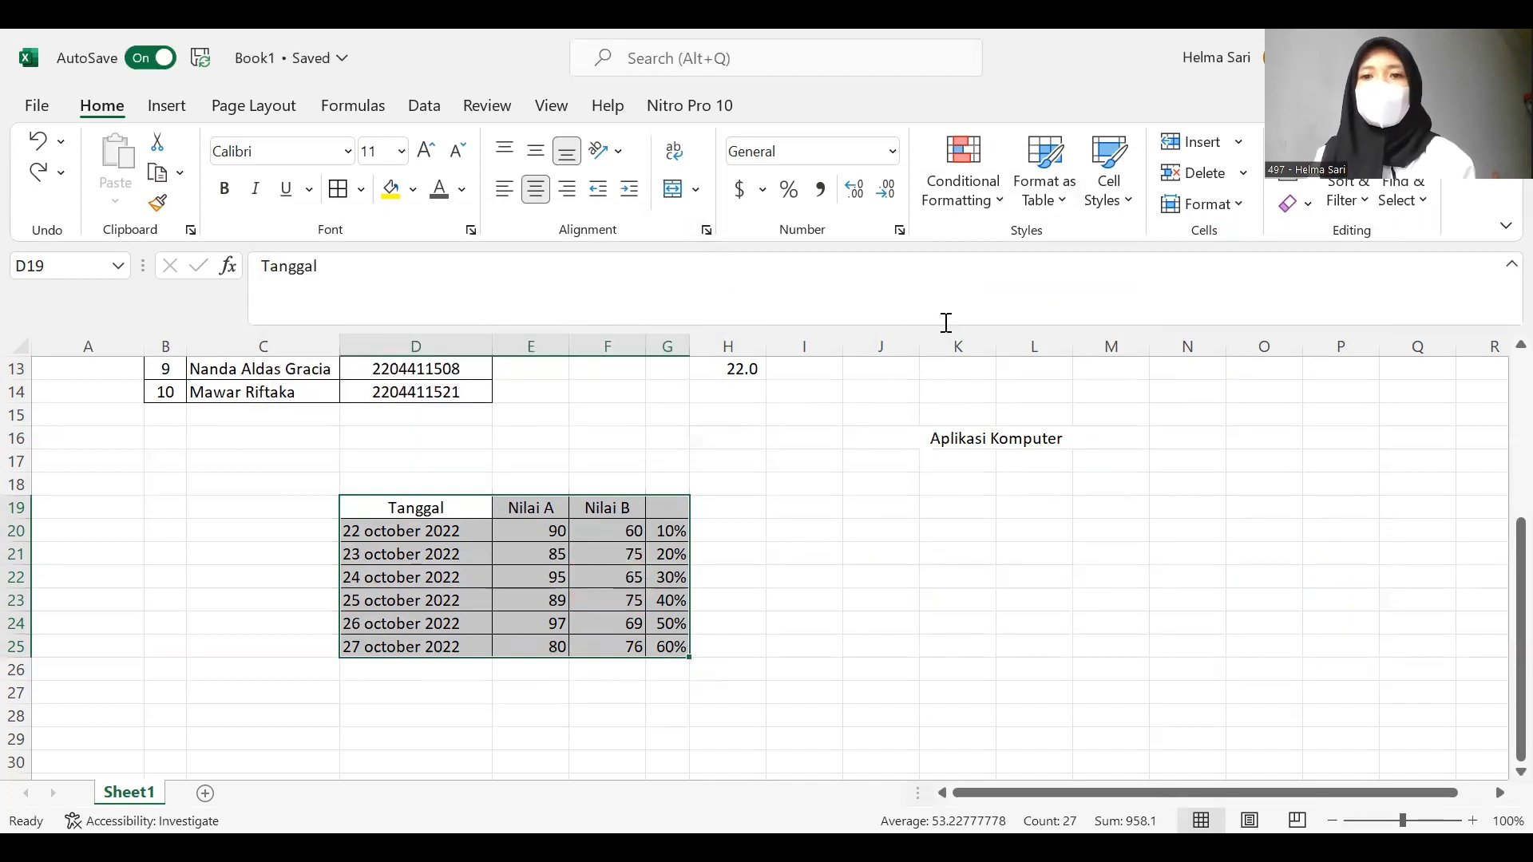
left_click(1066, 175)
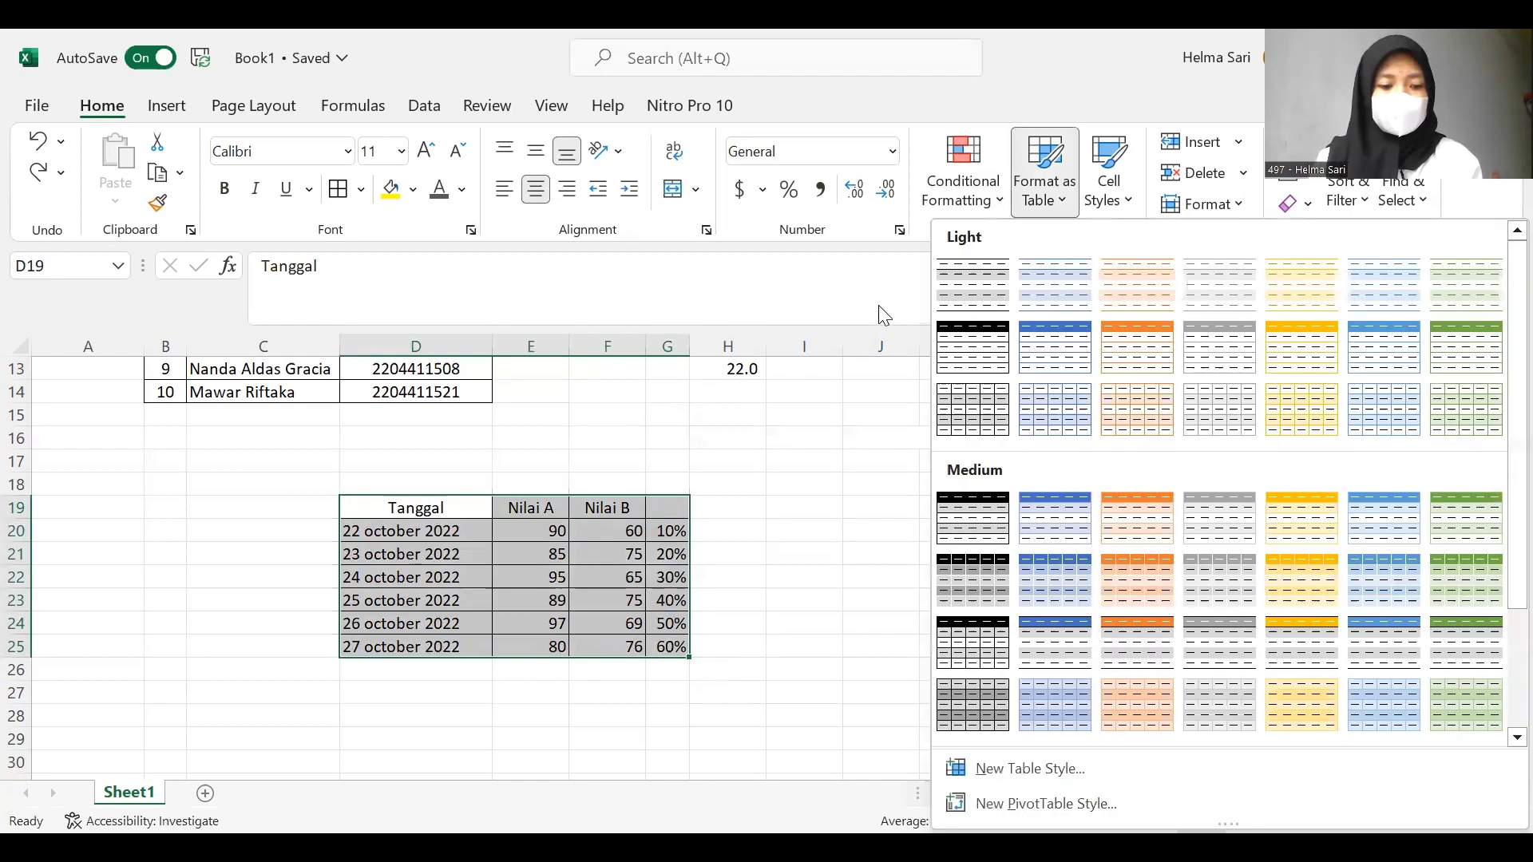
left_click(882, 317)
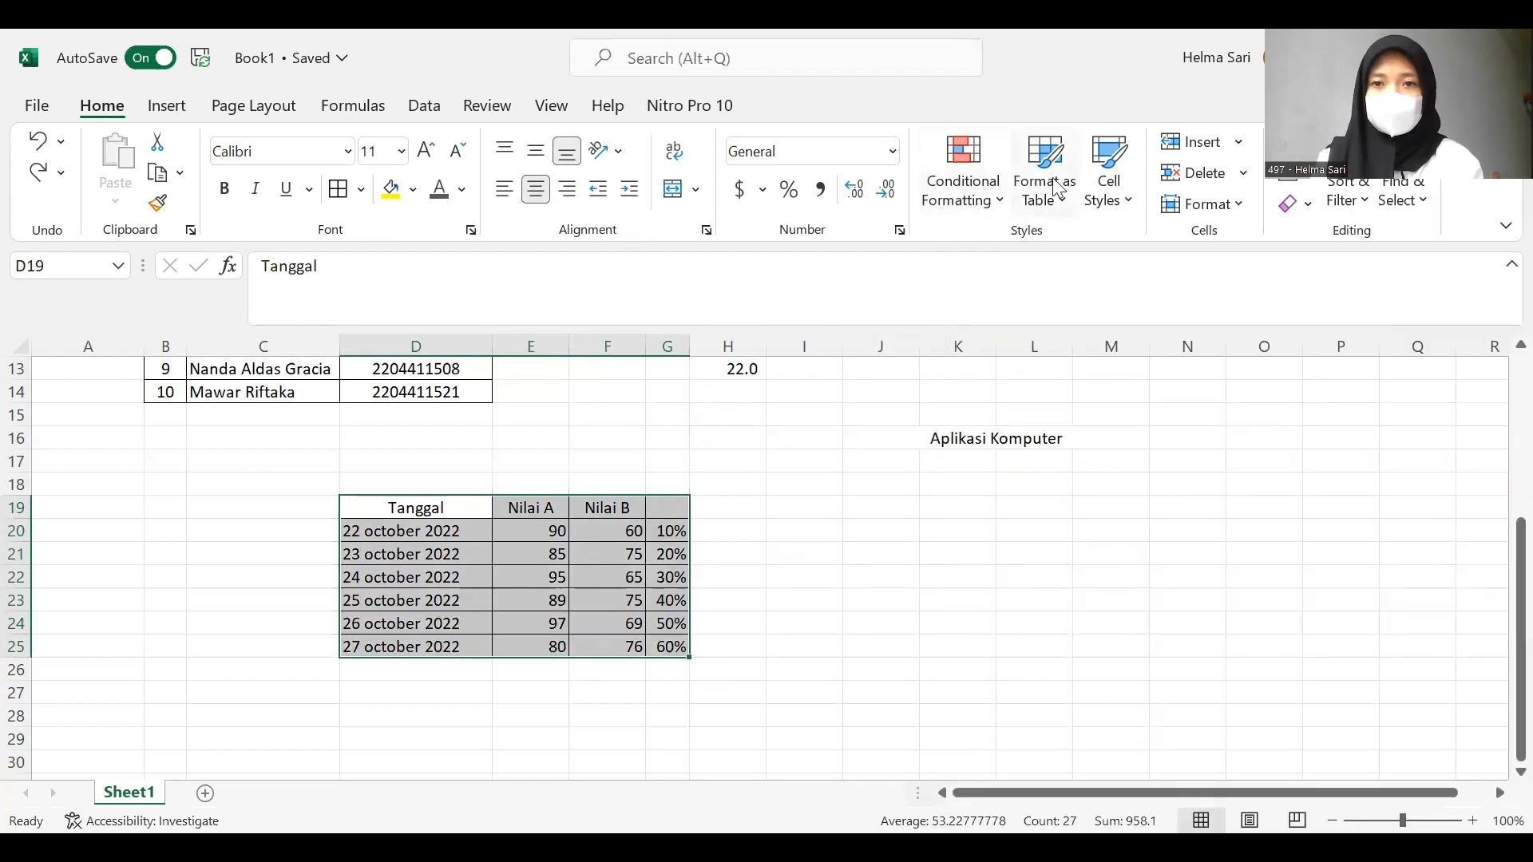
- Try a Top 10 % conditional format on the table D19:G25, and cancel it
left_click(982, 191)
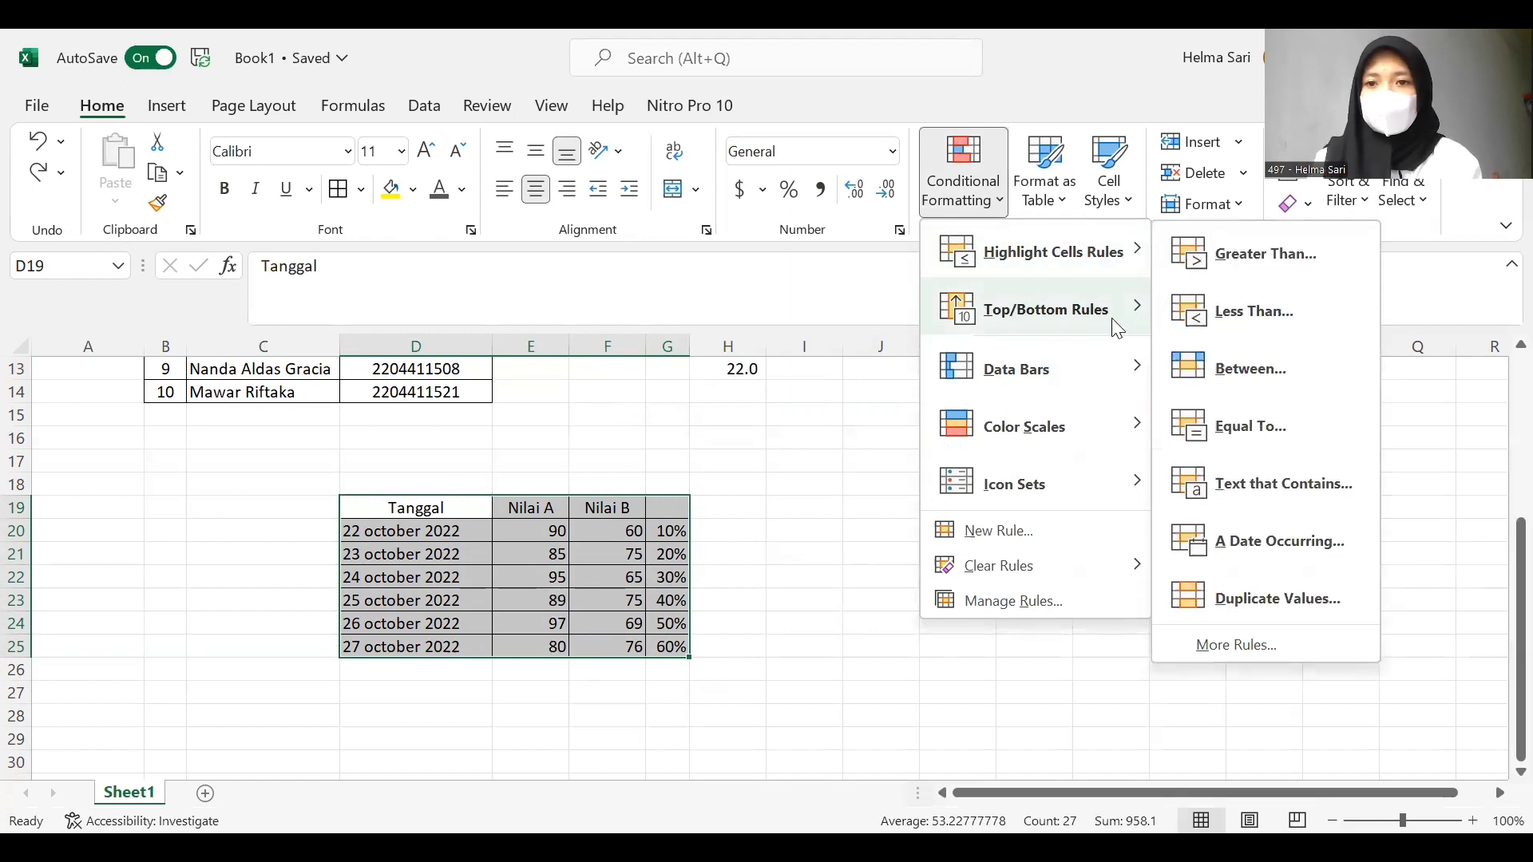
mouse_move(1116, 328)
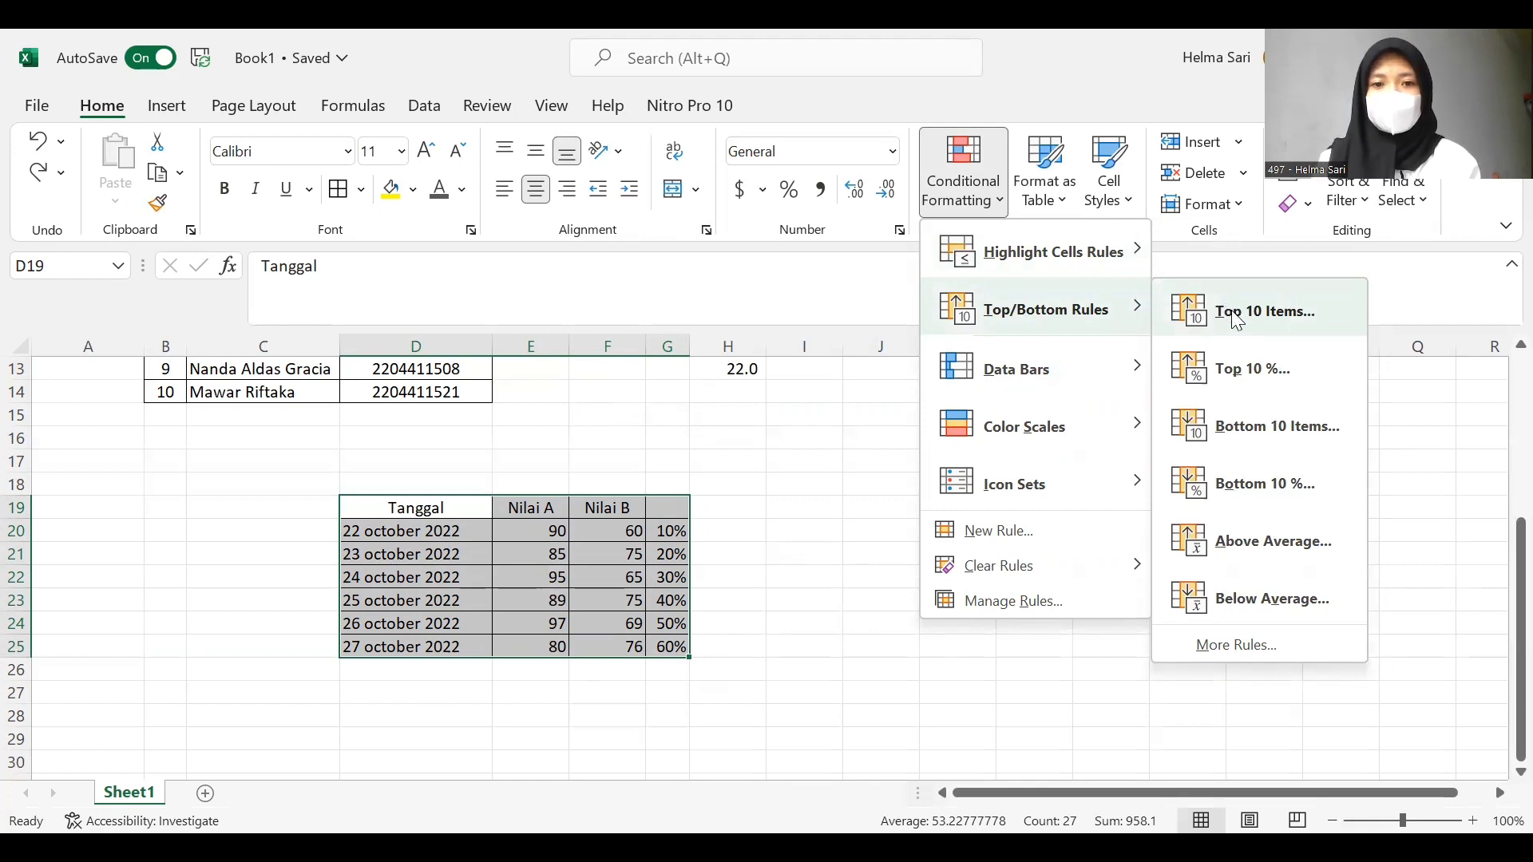
left_click(934, 160)
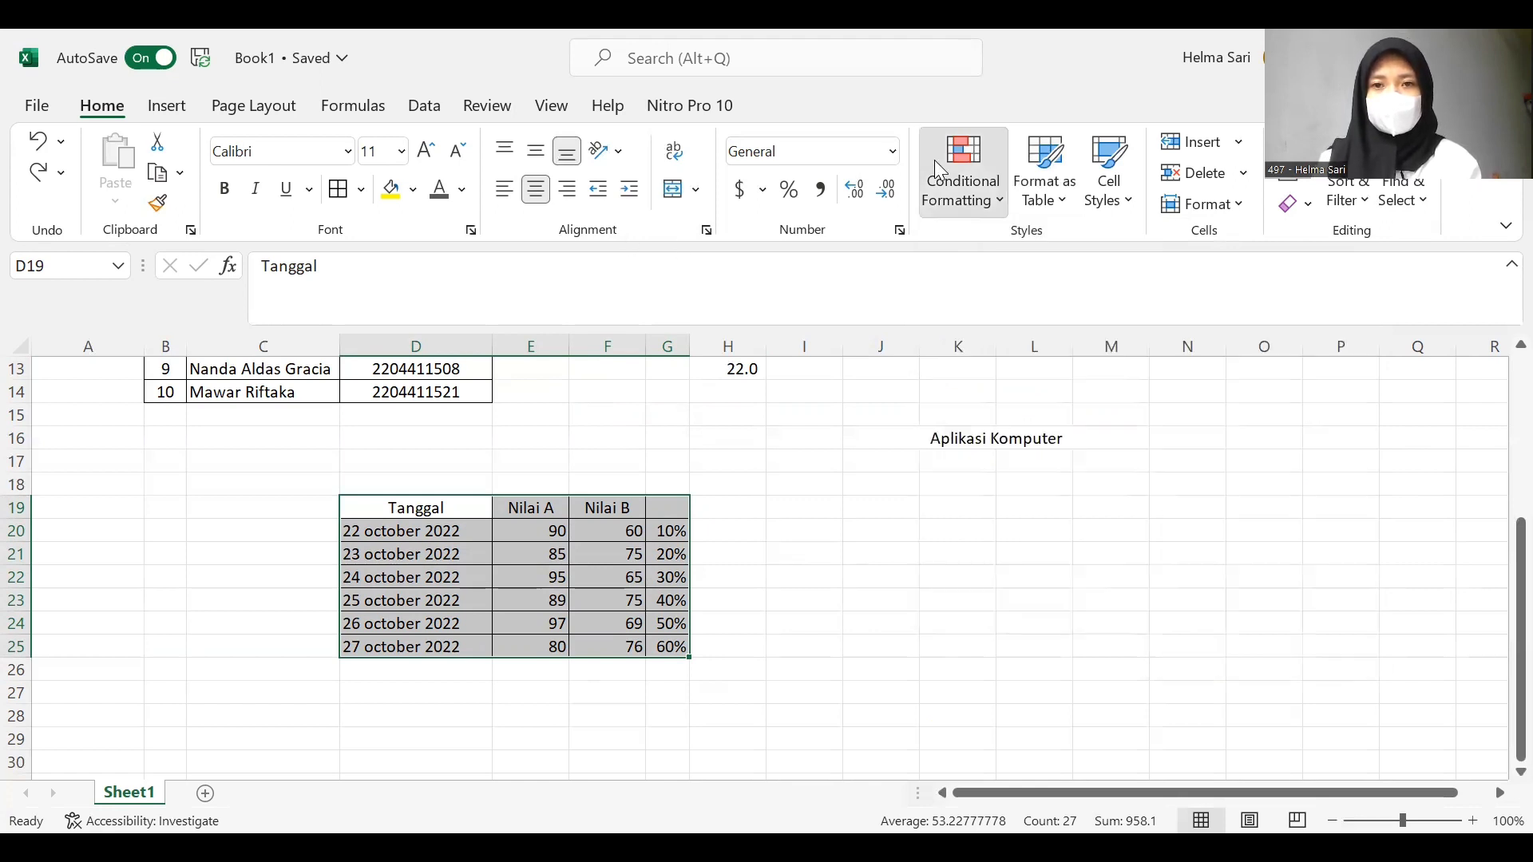
mouse_move(988, 306)
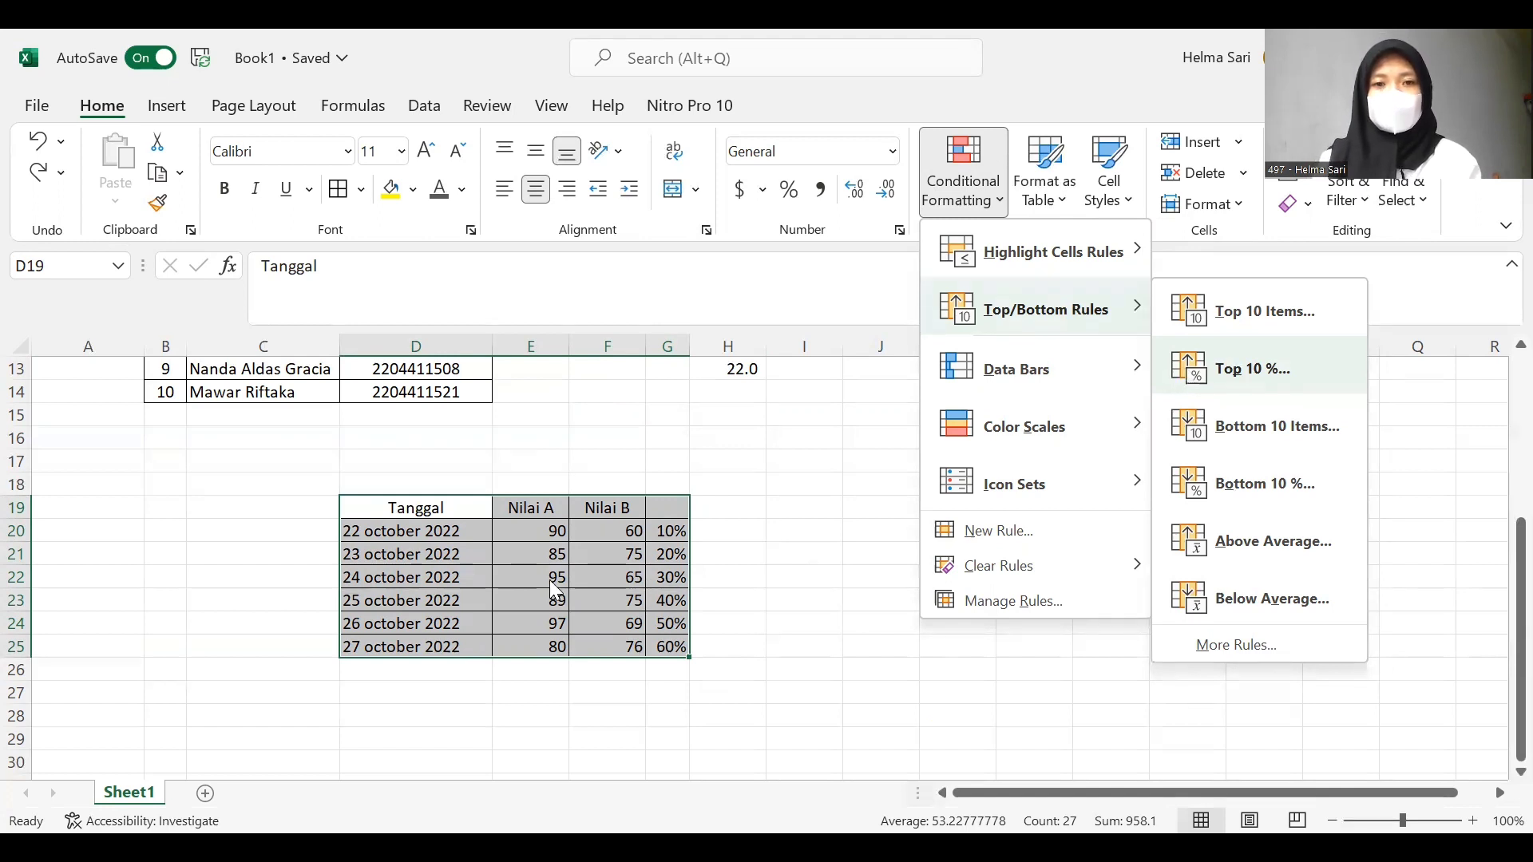
key("Return")
left_click(647, 242)
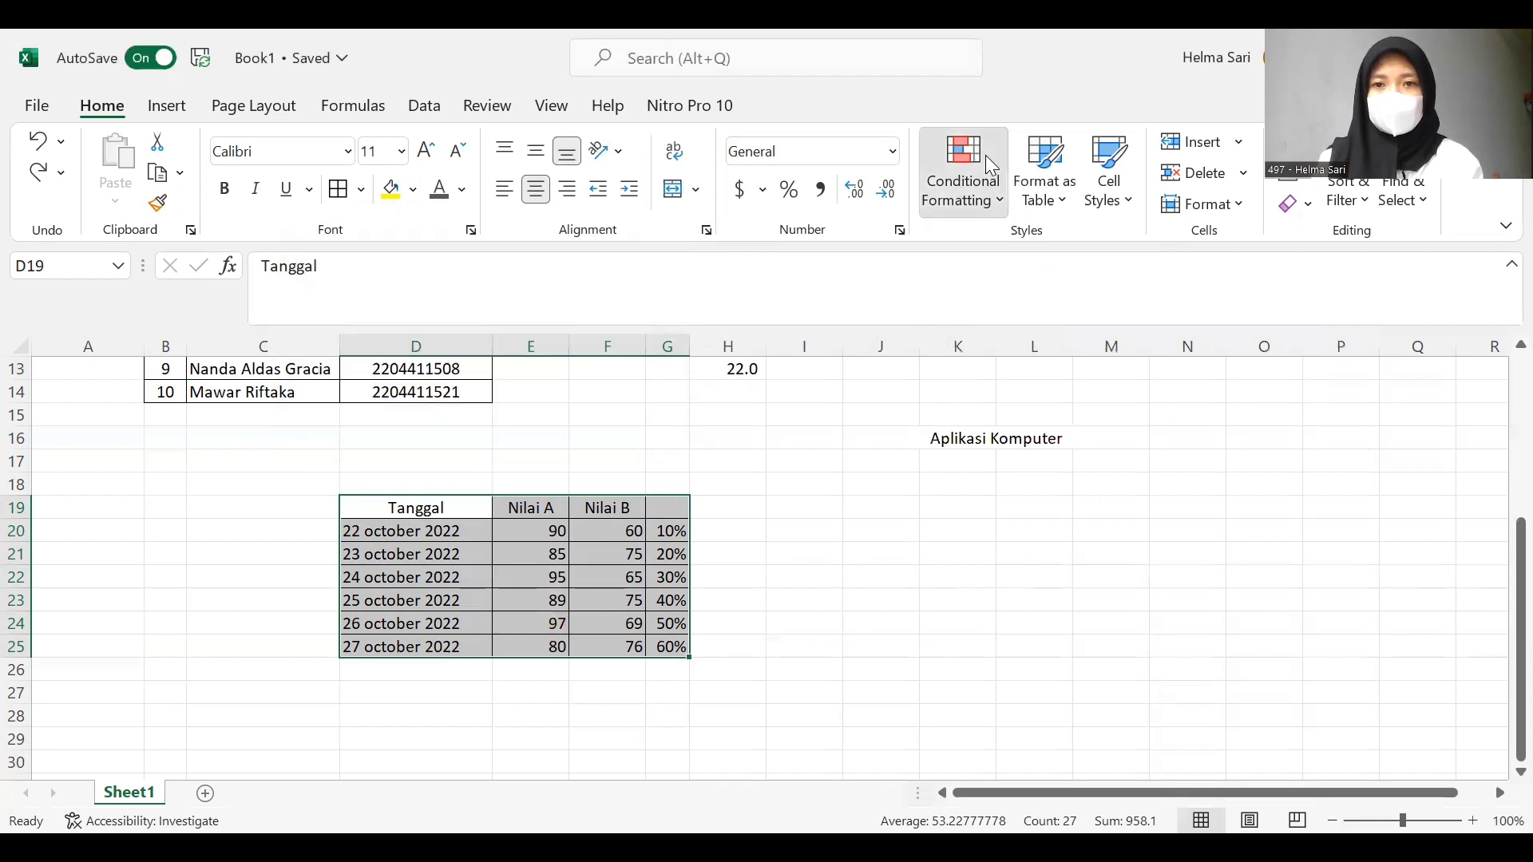
- Try a Bottom 10 Items conditional format with Light Red Fill with Dark Red Text on the table D19:G25, and cancel it
left_click(1001, 204)
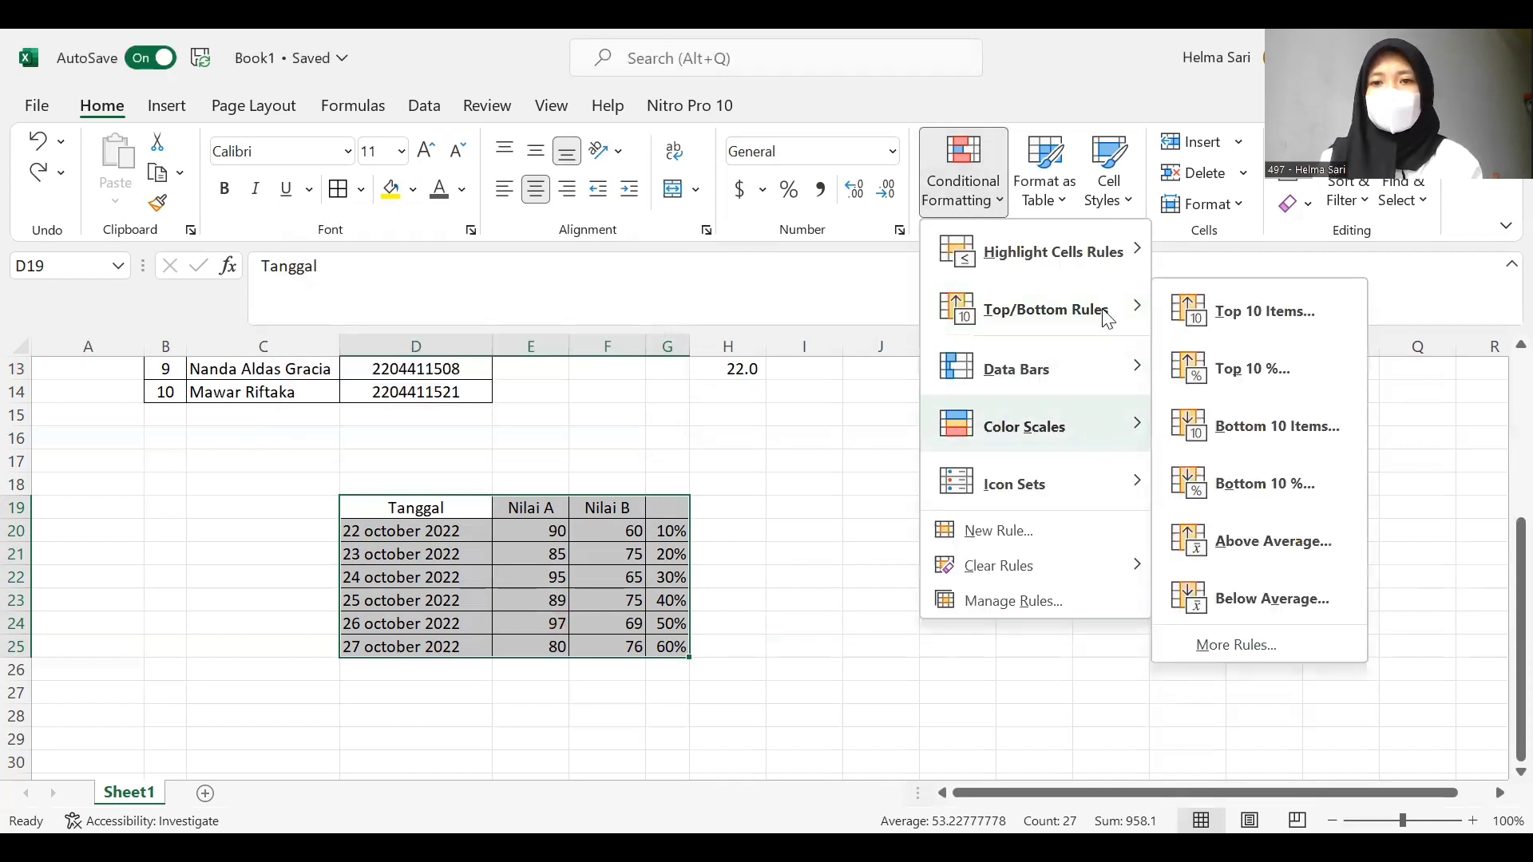
left_click(1214, 425)
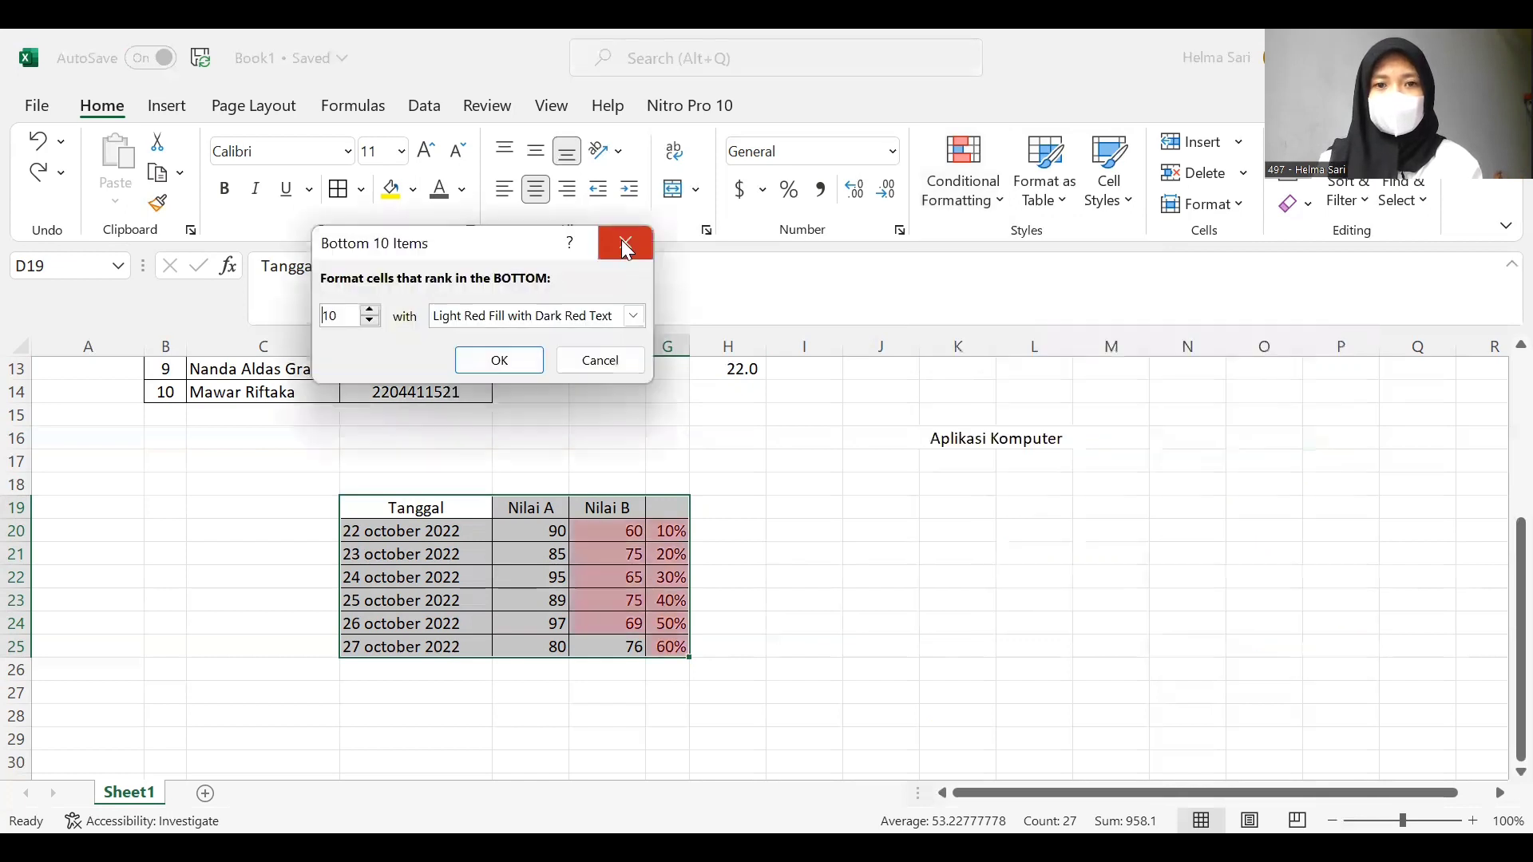
left_click(626, 249)
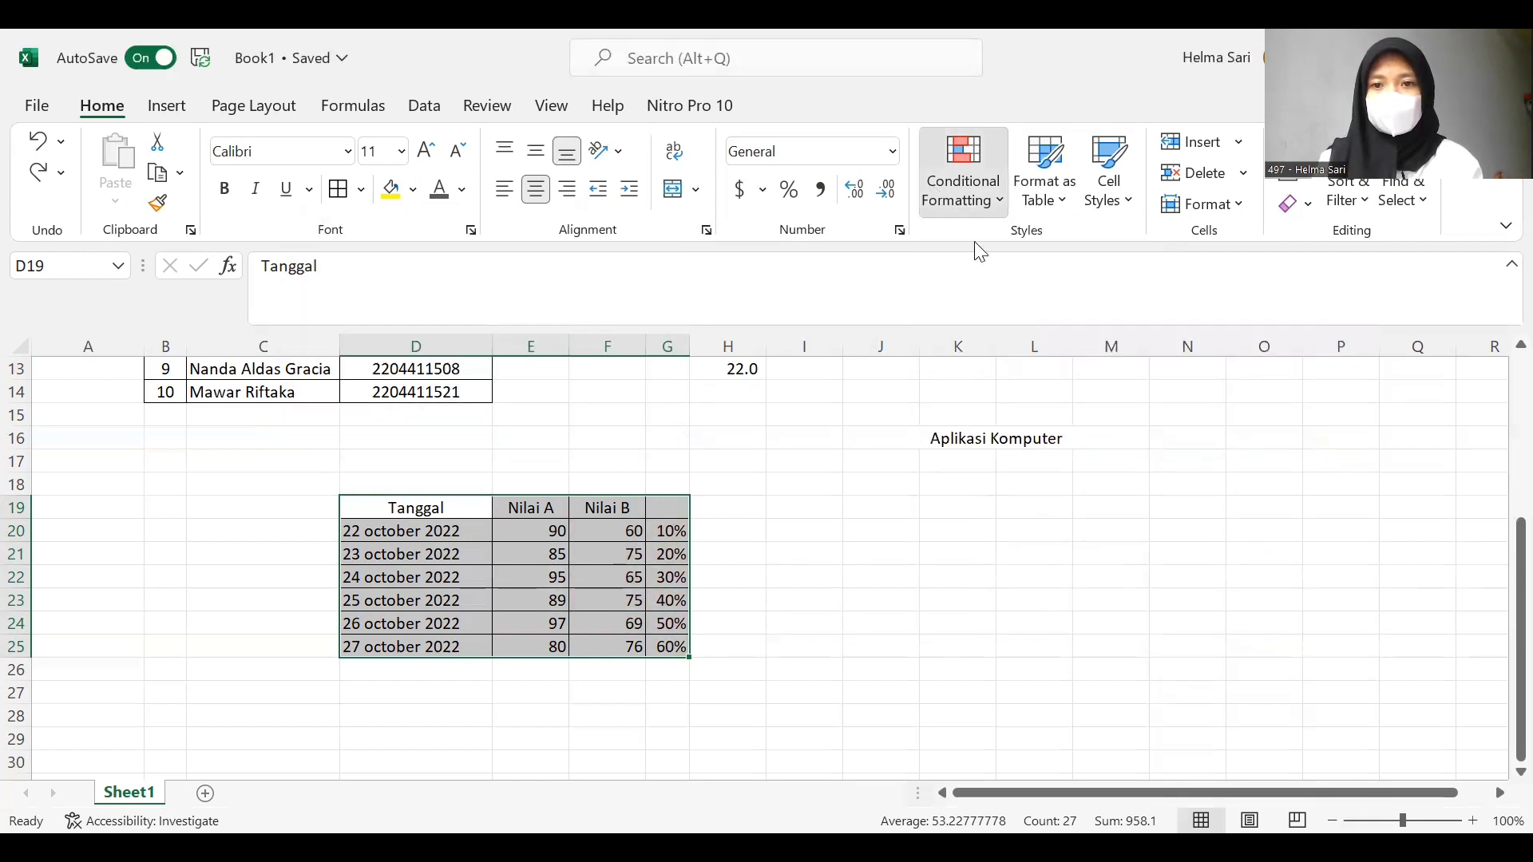
- Try a Bottom 10 % conditional format with Light Red Fill with Dark Red Text on the table D19:G25, and cancel it
left_click(963, 171)
mouse_move(1045, 309)
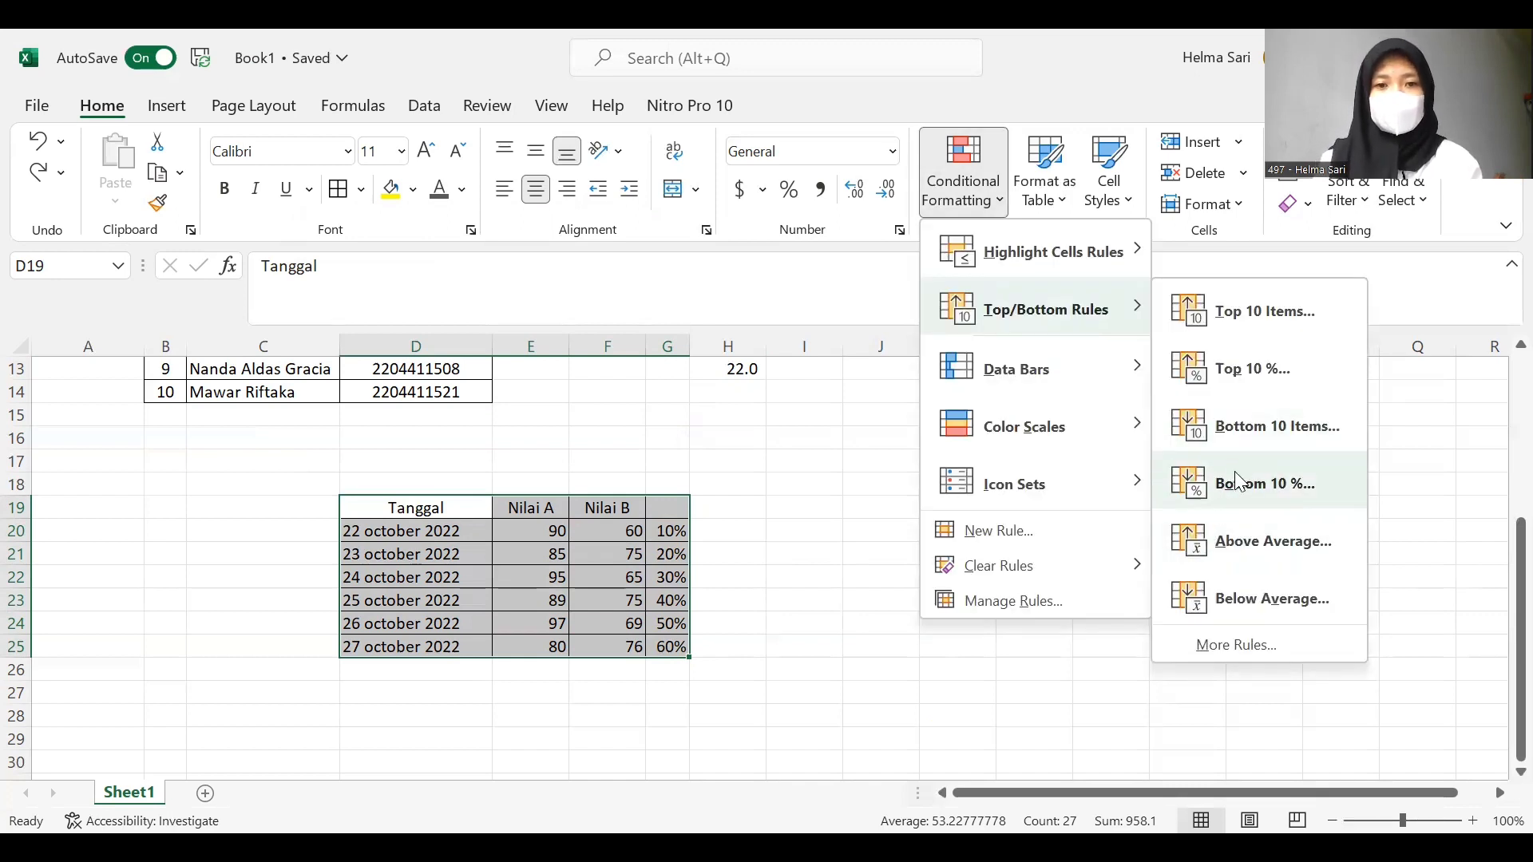
left_click(1234, 472)
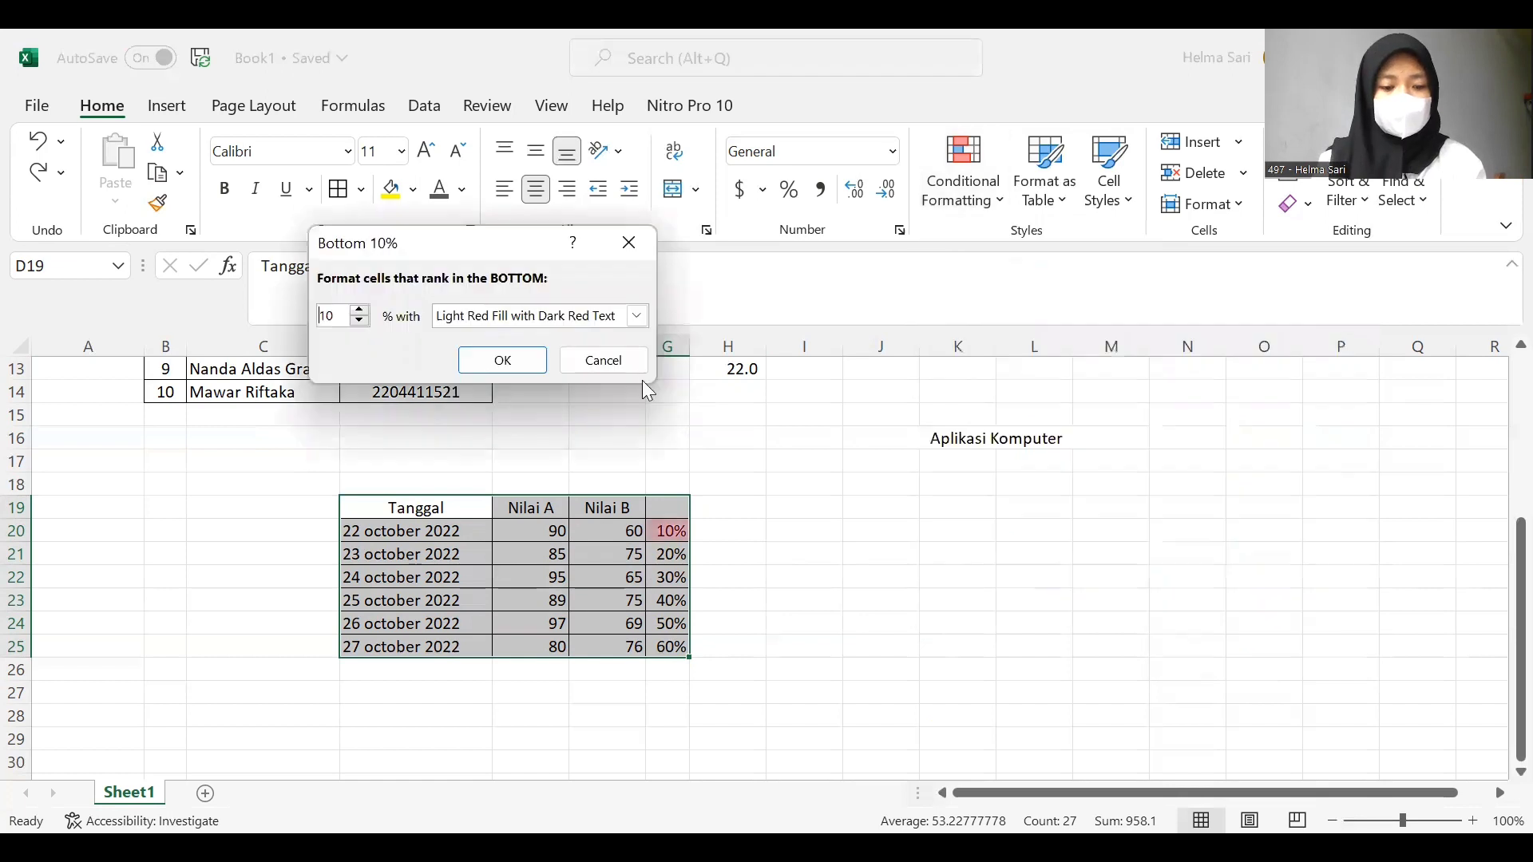
left_click(628, 248)
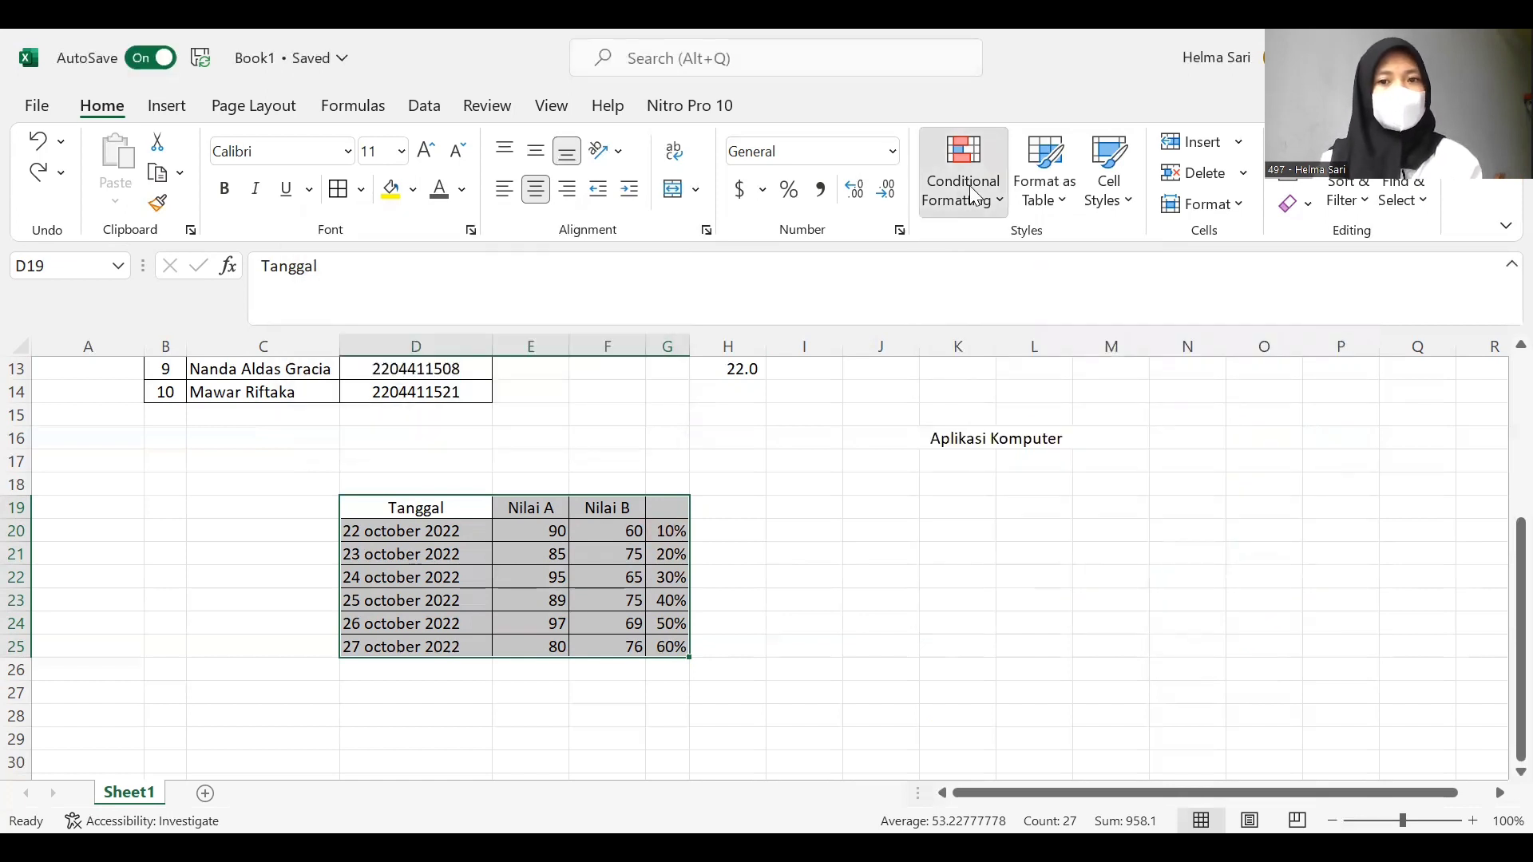
- Try an Above Average conditional format with Light Red Fill with Dark Red Text on the table D19:G25, and cancel it
left_click(963, 172)
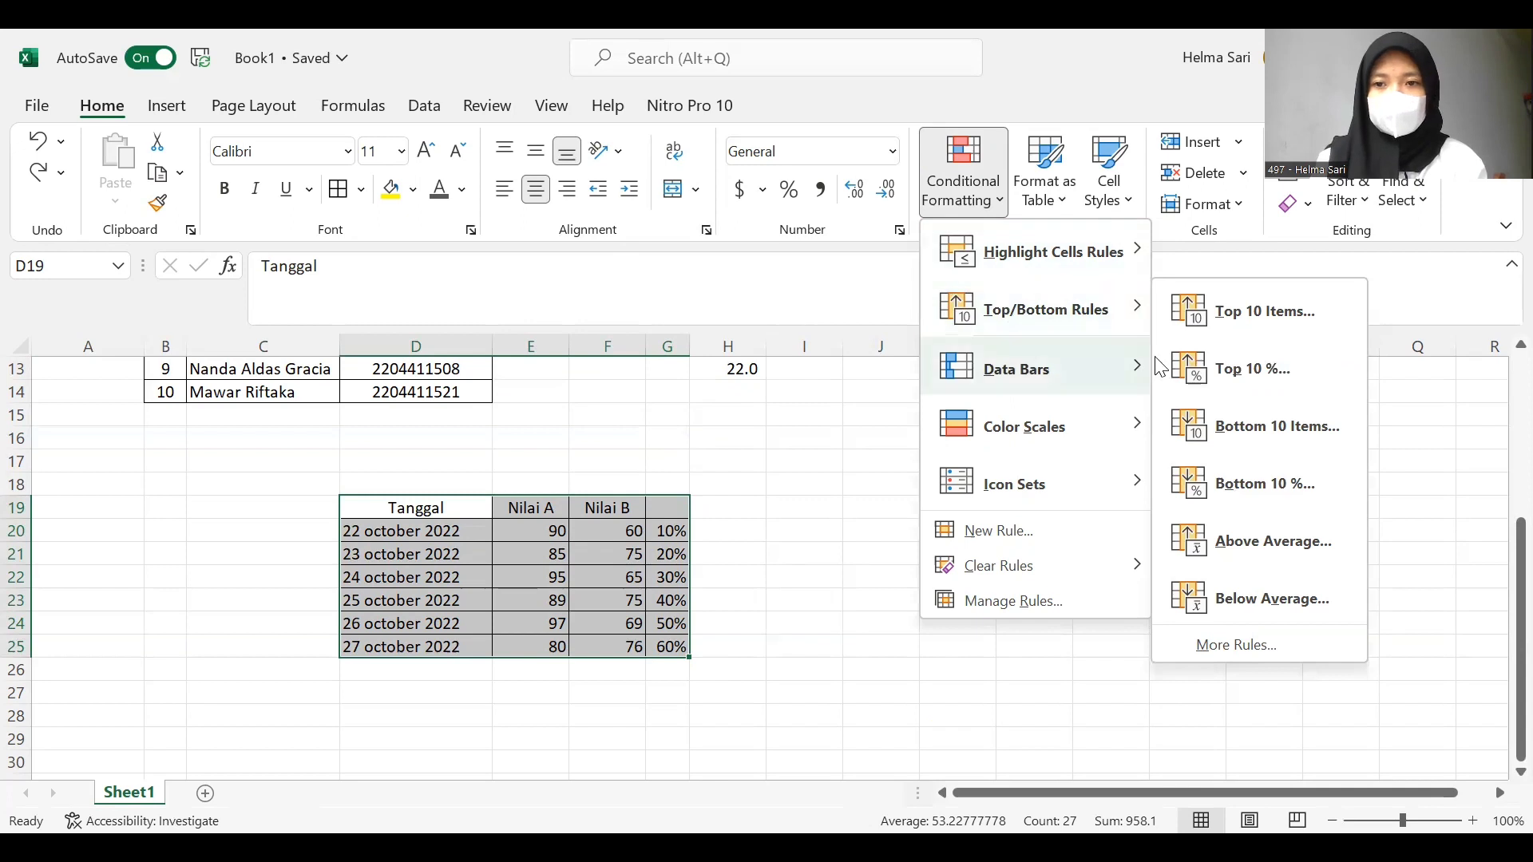
left_click(1250, 549)
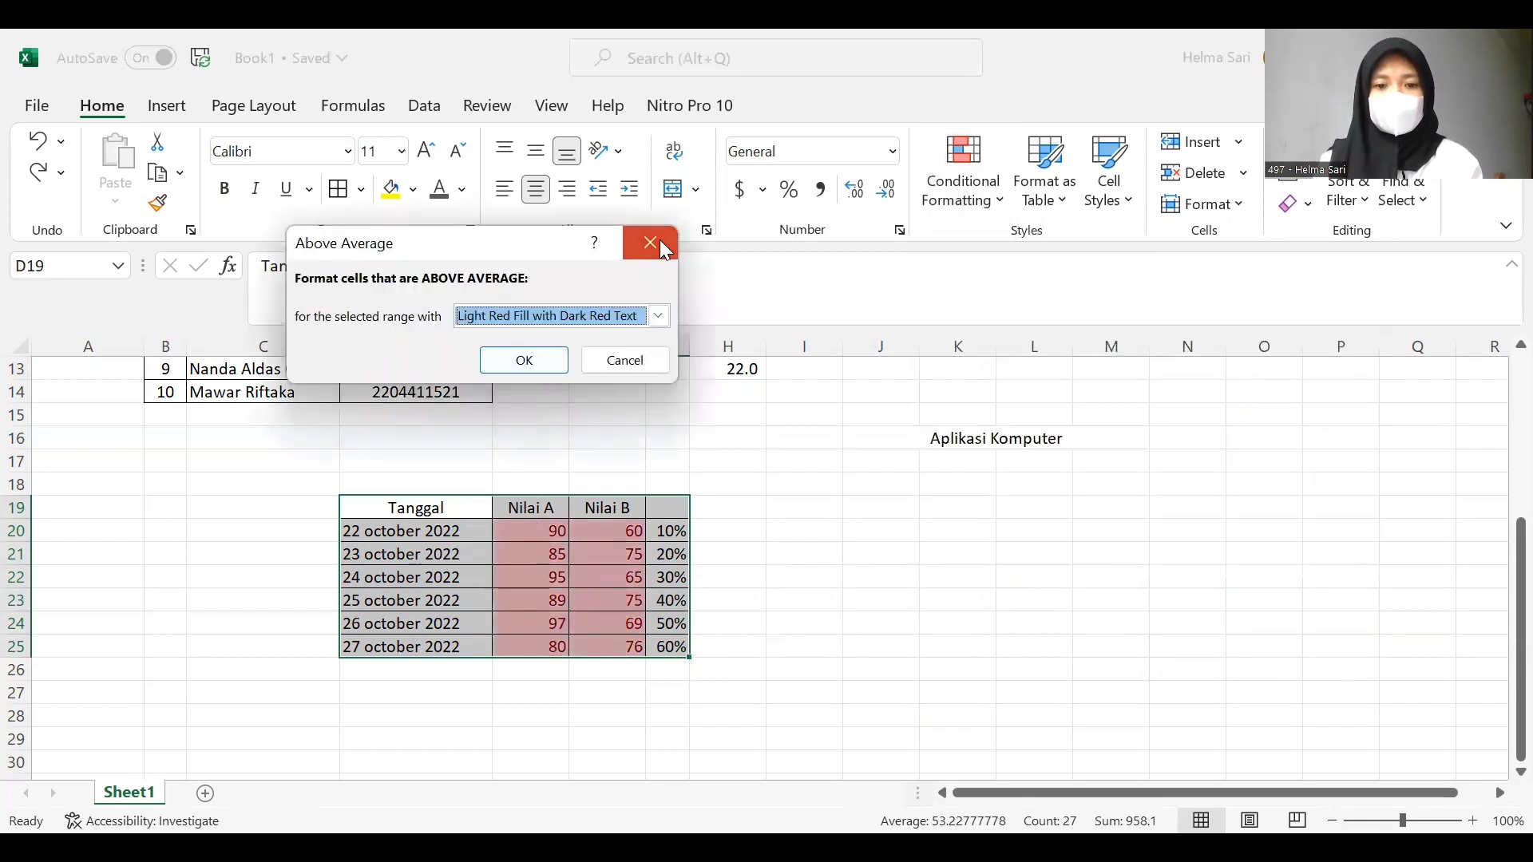
left_click(962, 164)
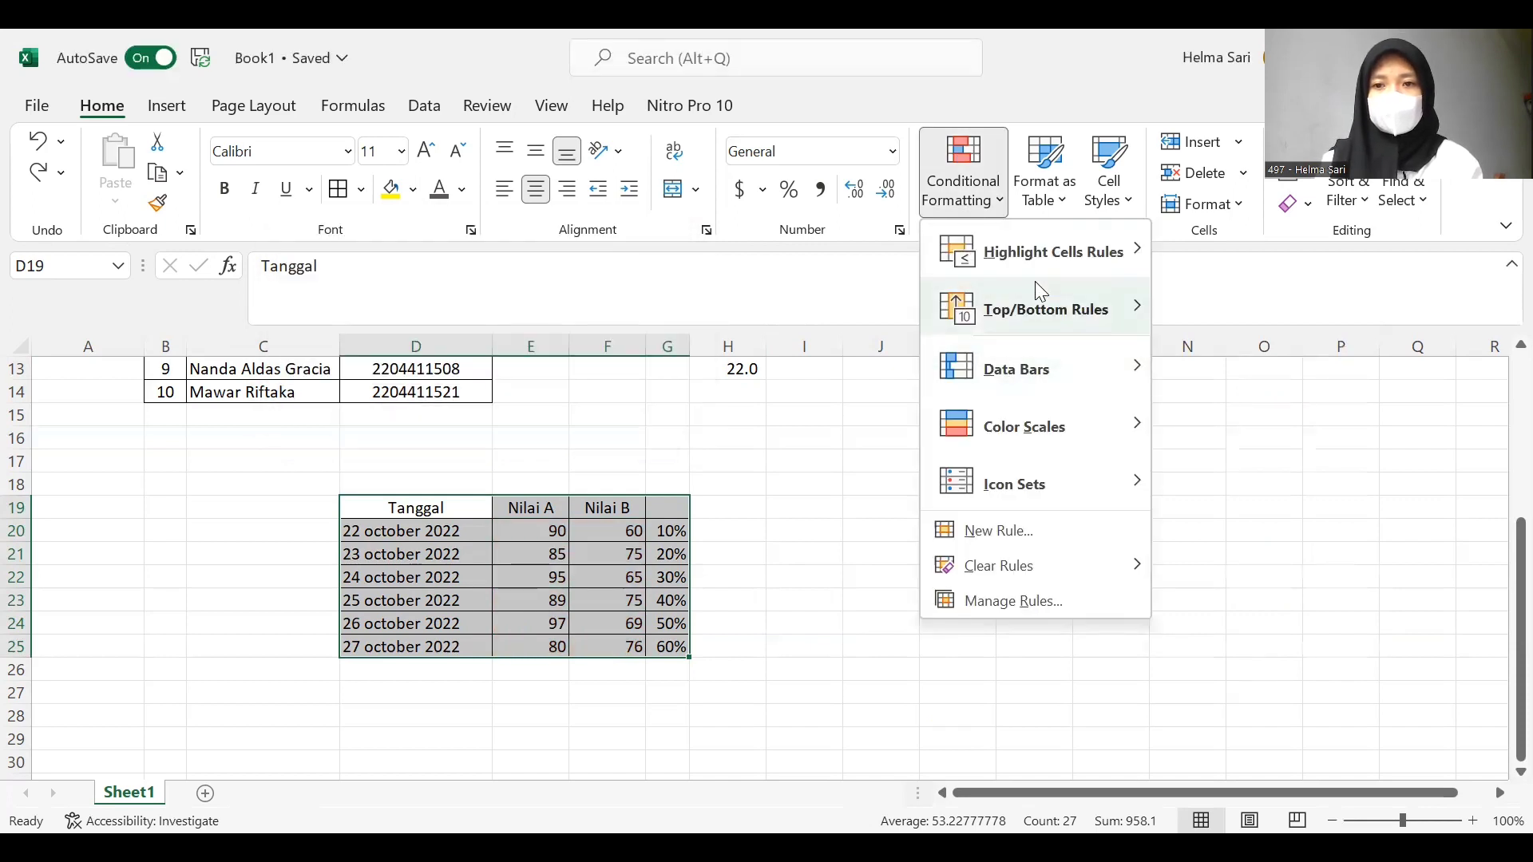
- Try a Below Average conditional format with Light Red Fill with Dark Red Text on the table D19:G25, and cancel it
mouse_move(1040, 292)
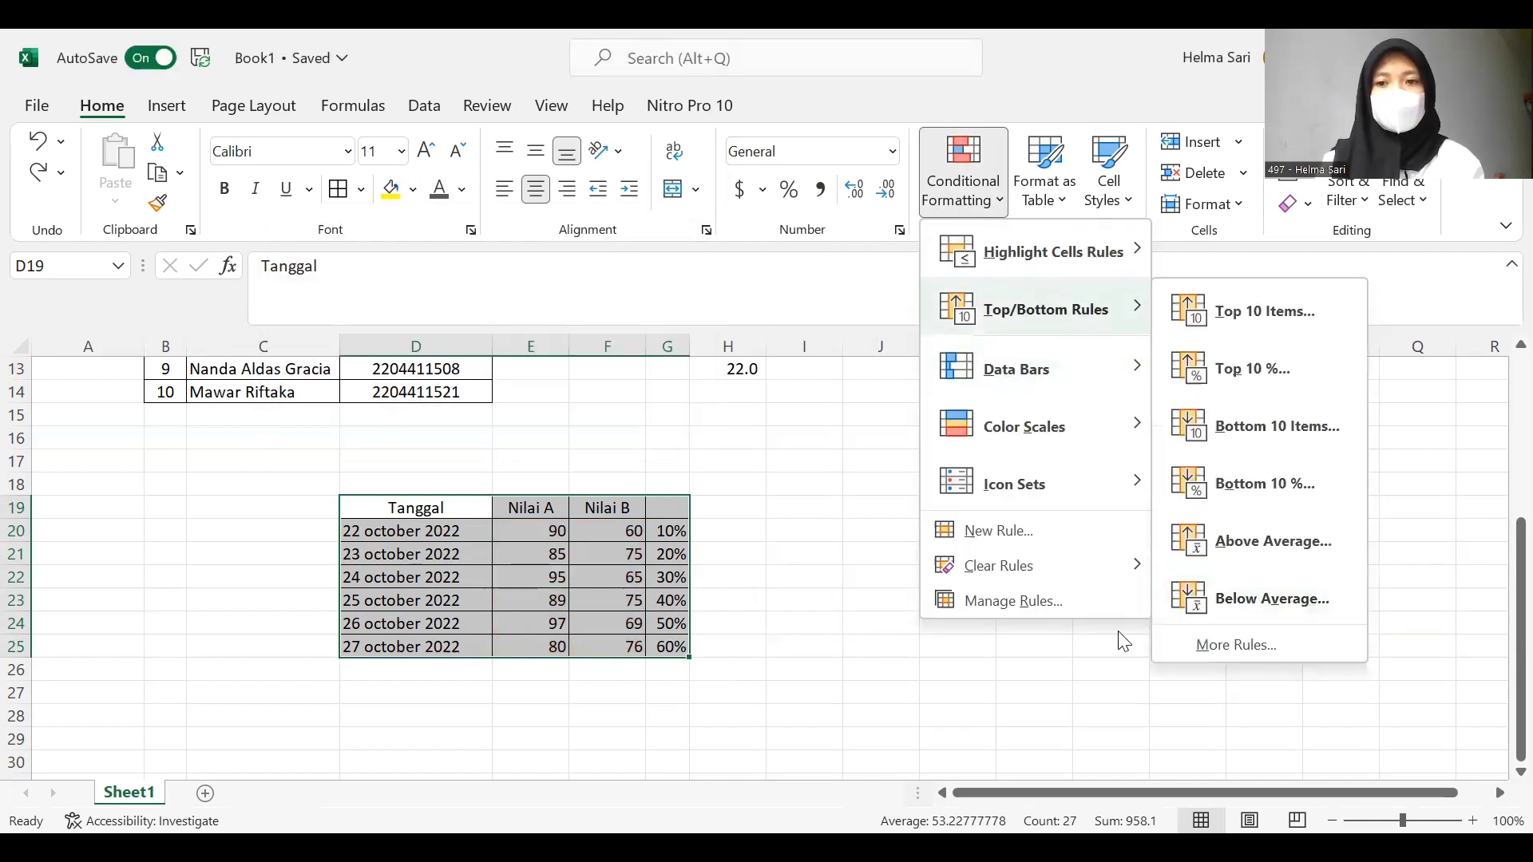
left_click(1232, 585)
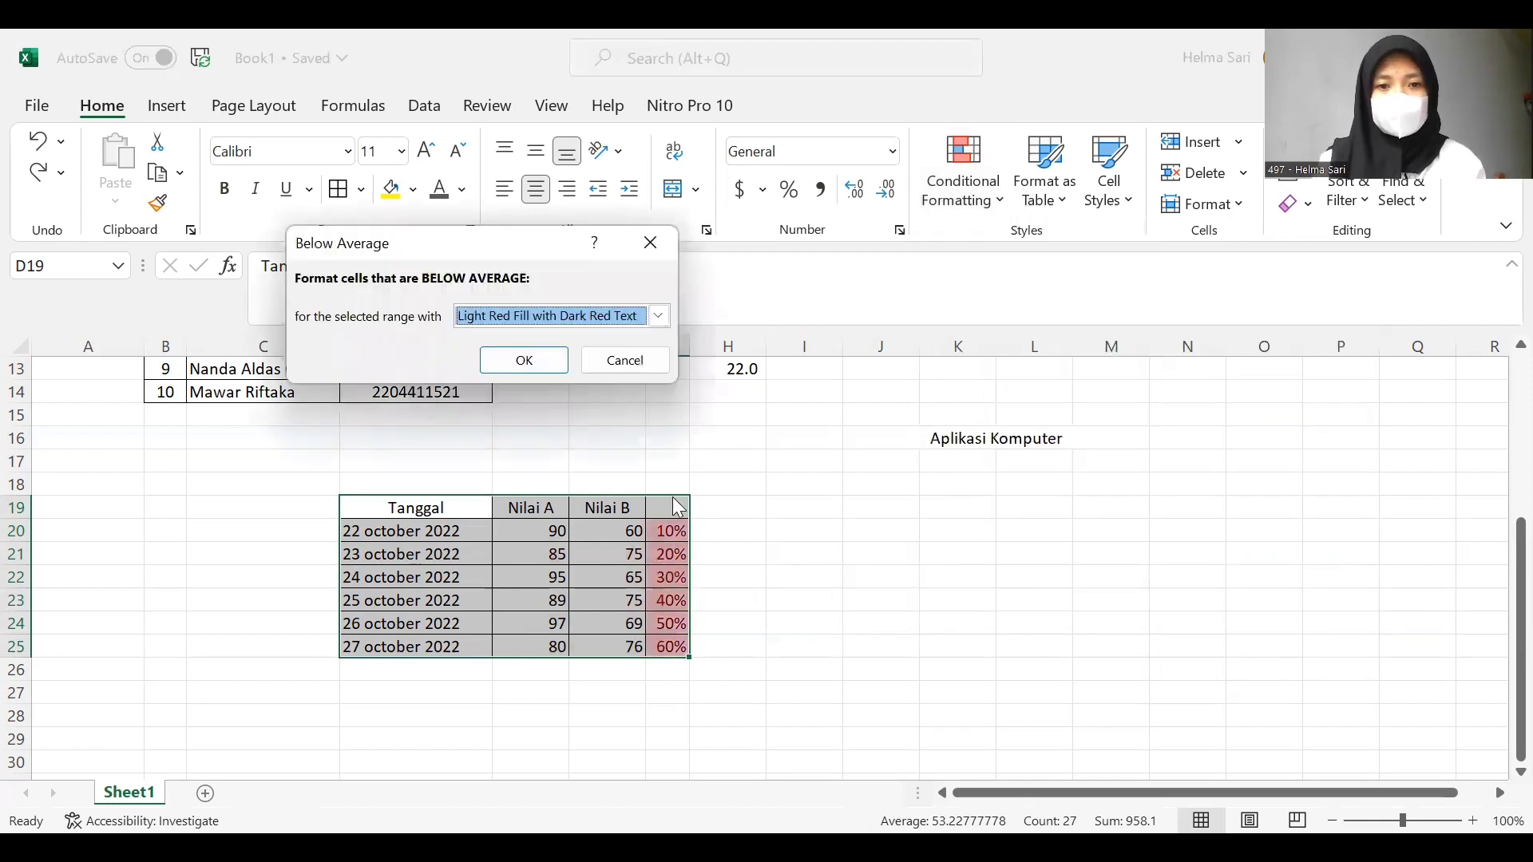
left_click(650, 243)
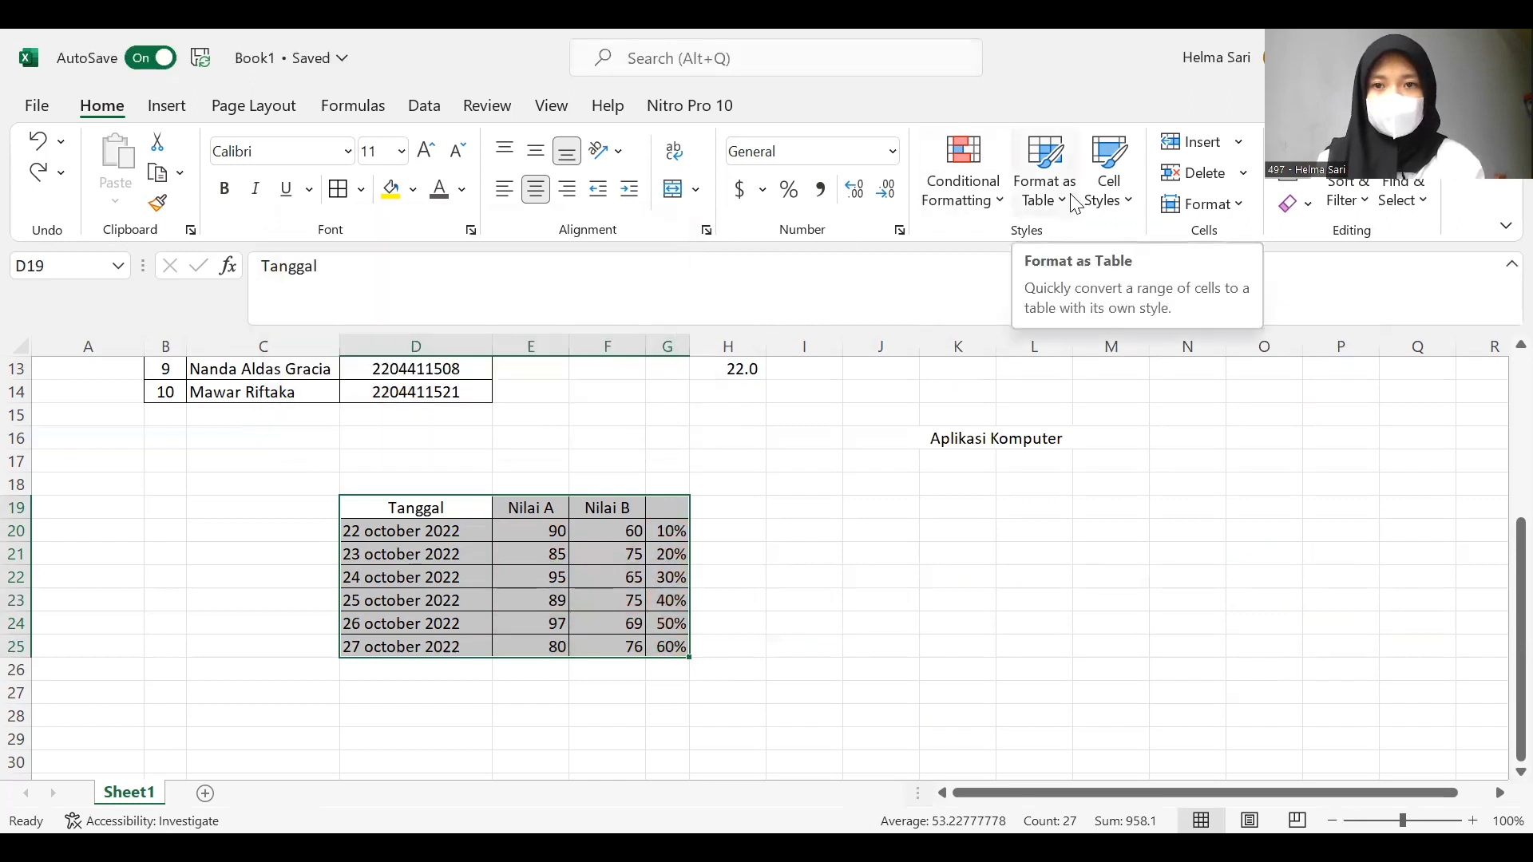
- Preview data bars and color scales on the table D19:G25, then try the red-to-black four-circle icon set and undo it
left_click(990, 206)
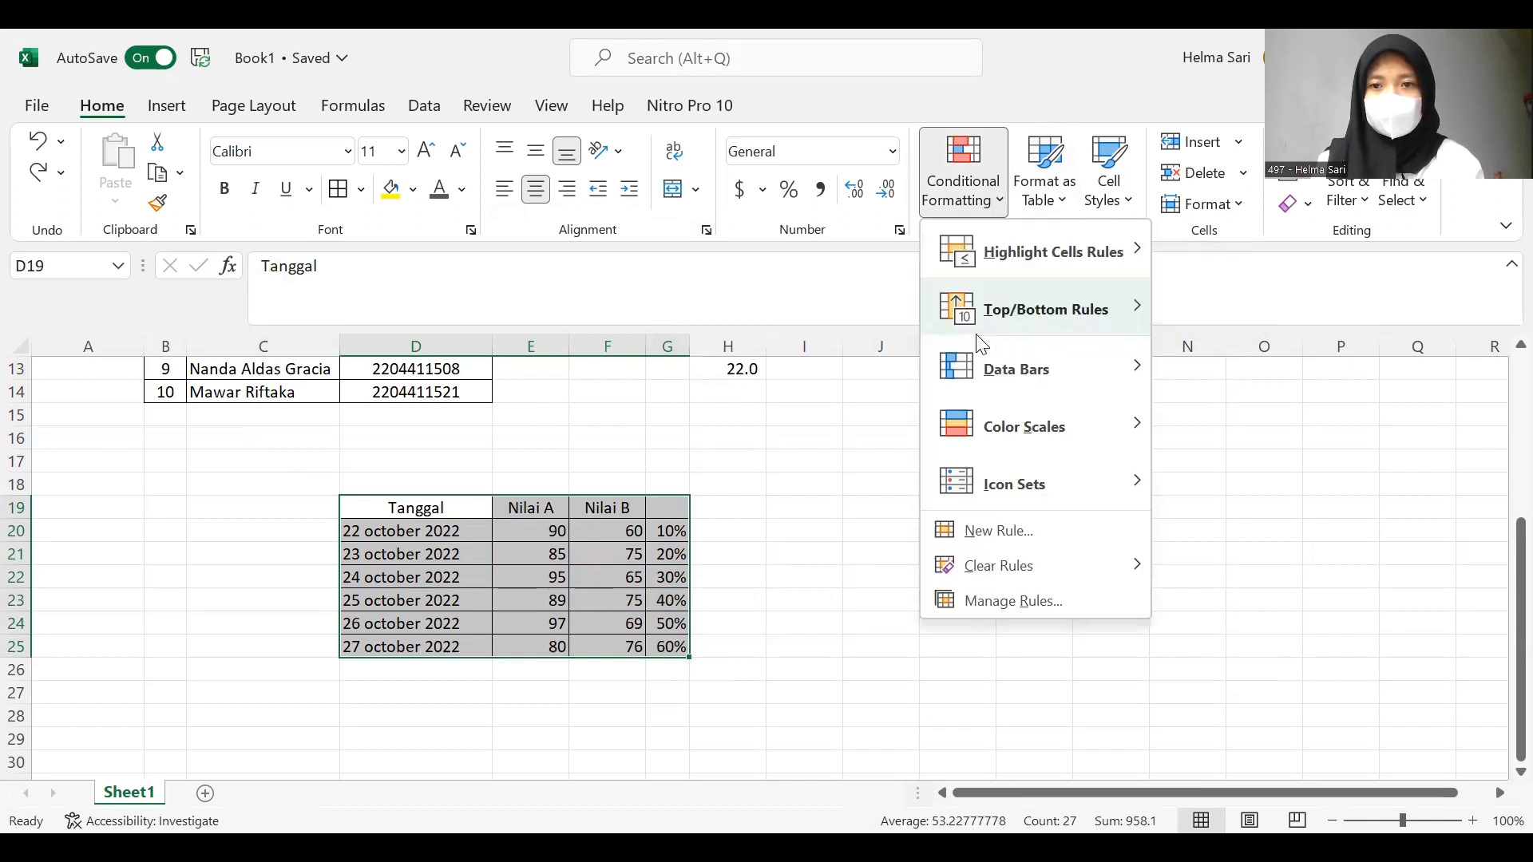
mouse_move(996, 382)
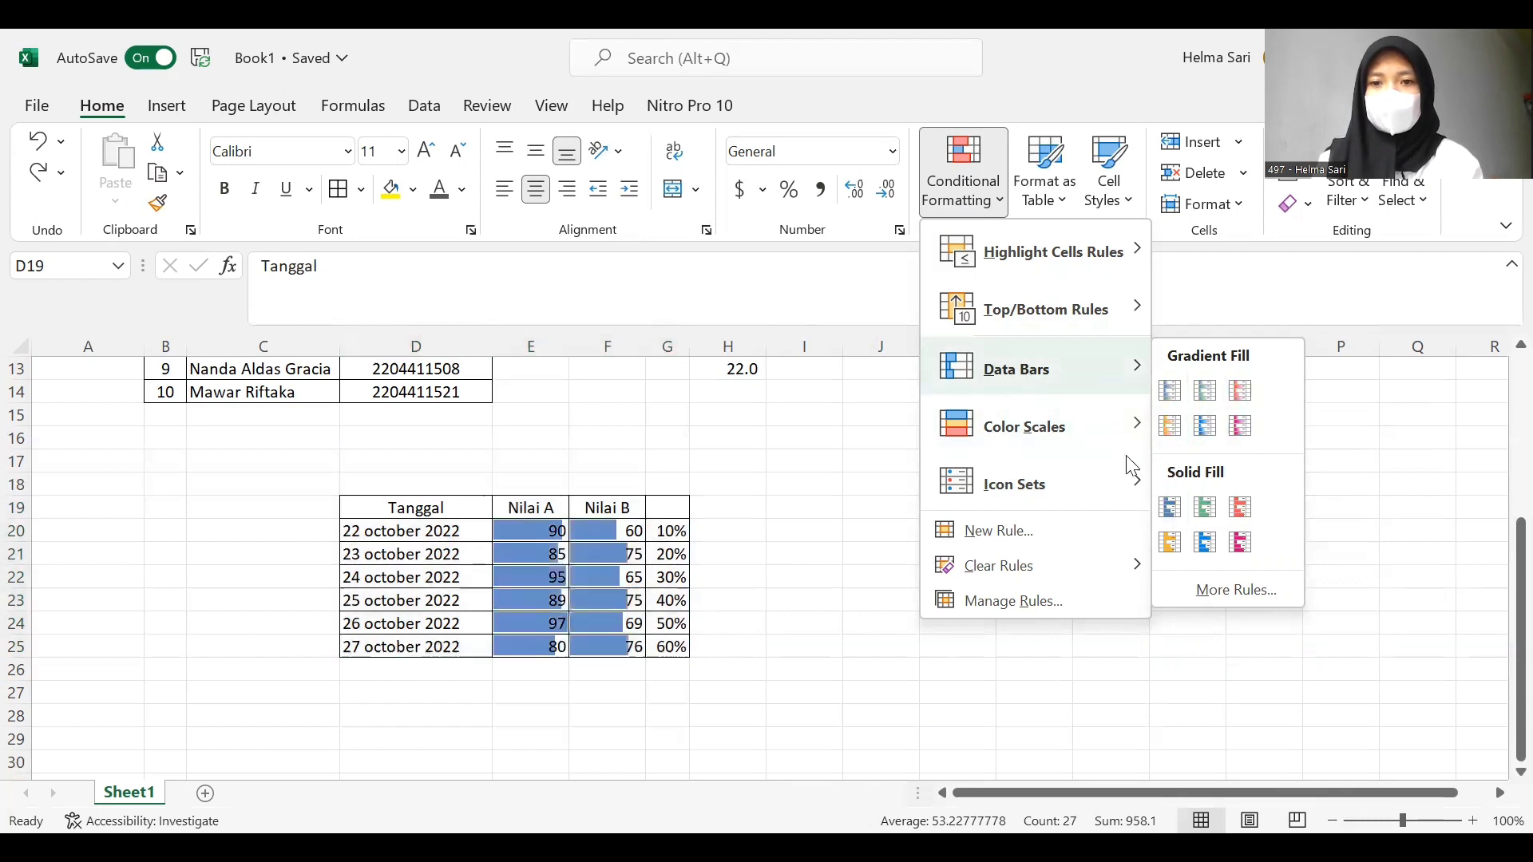
mouse_move(1128, 453)
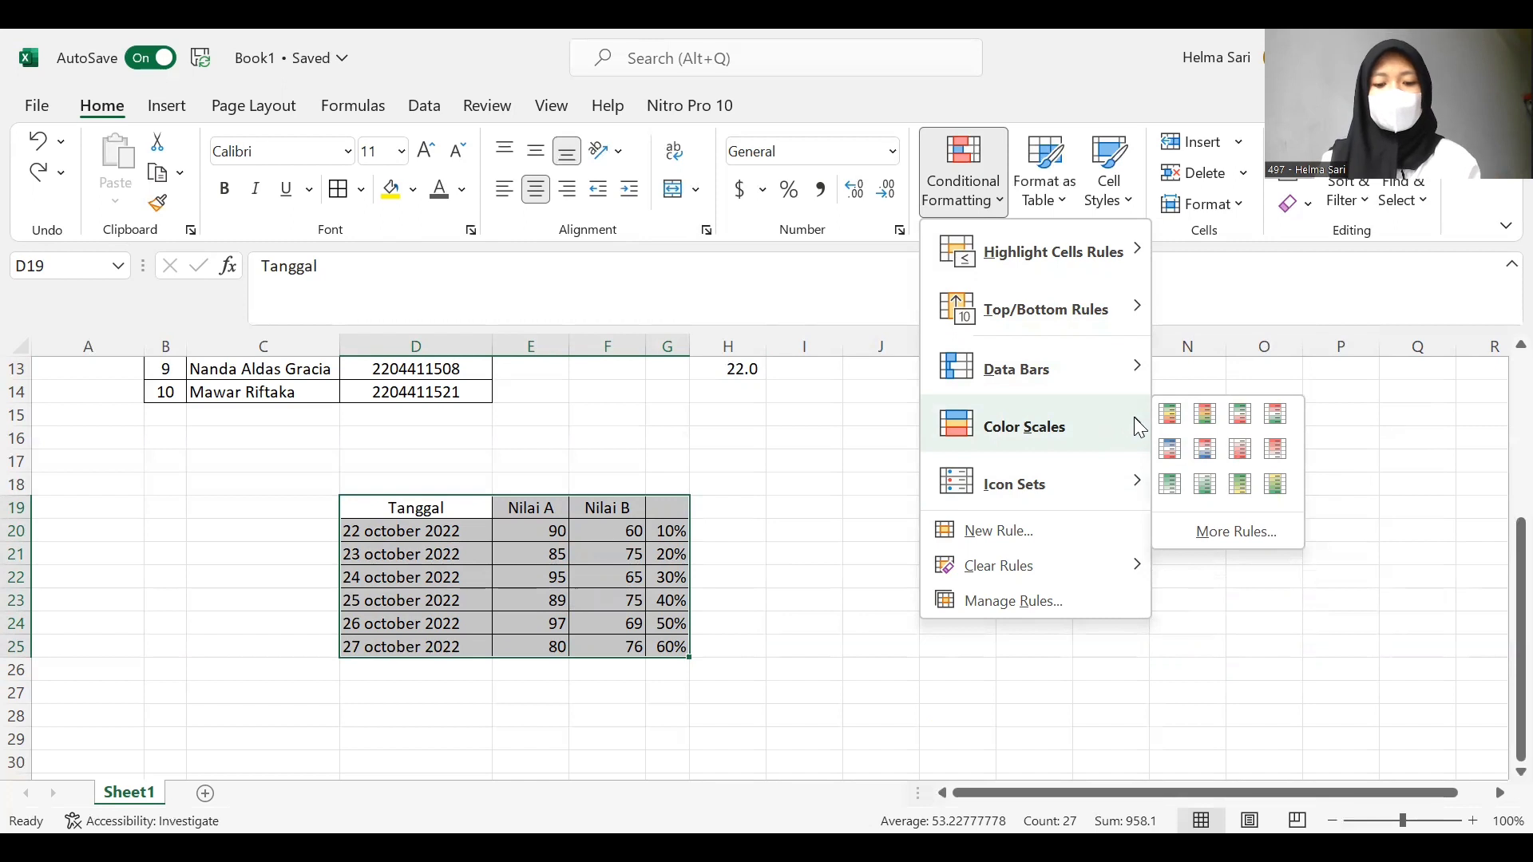
mouse_move(1124, 487)
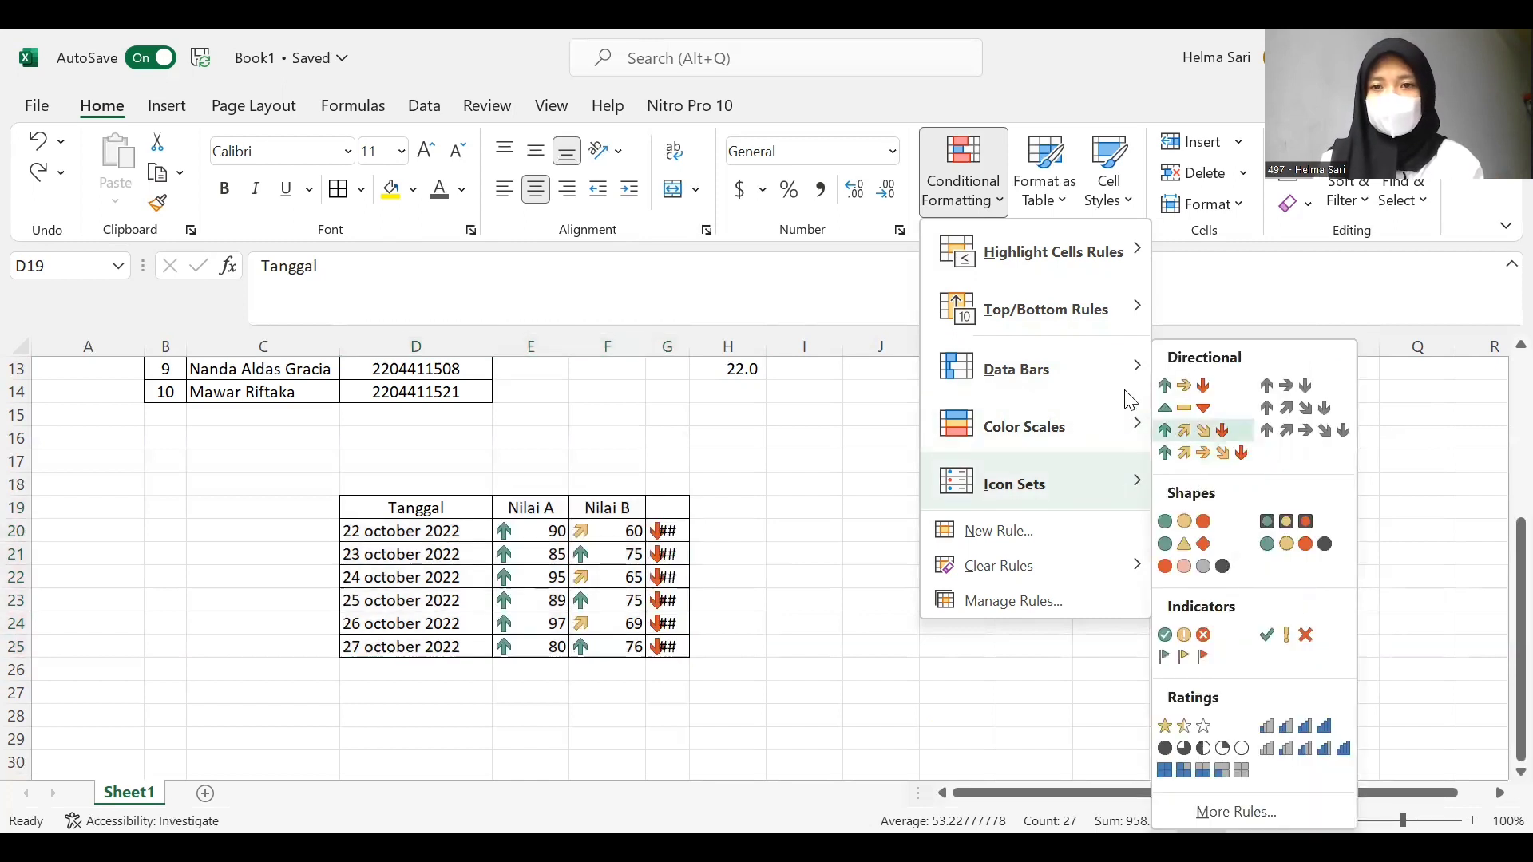
mouse_move(1127, 423)
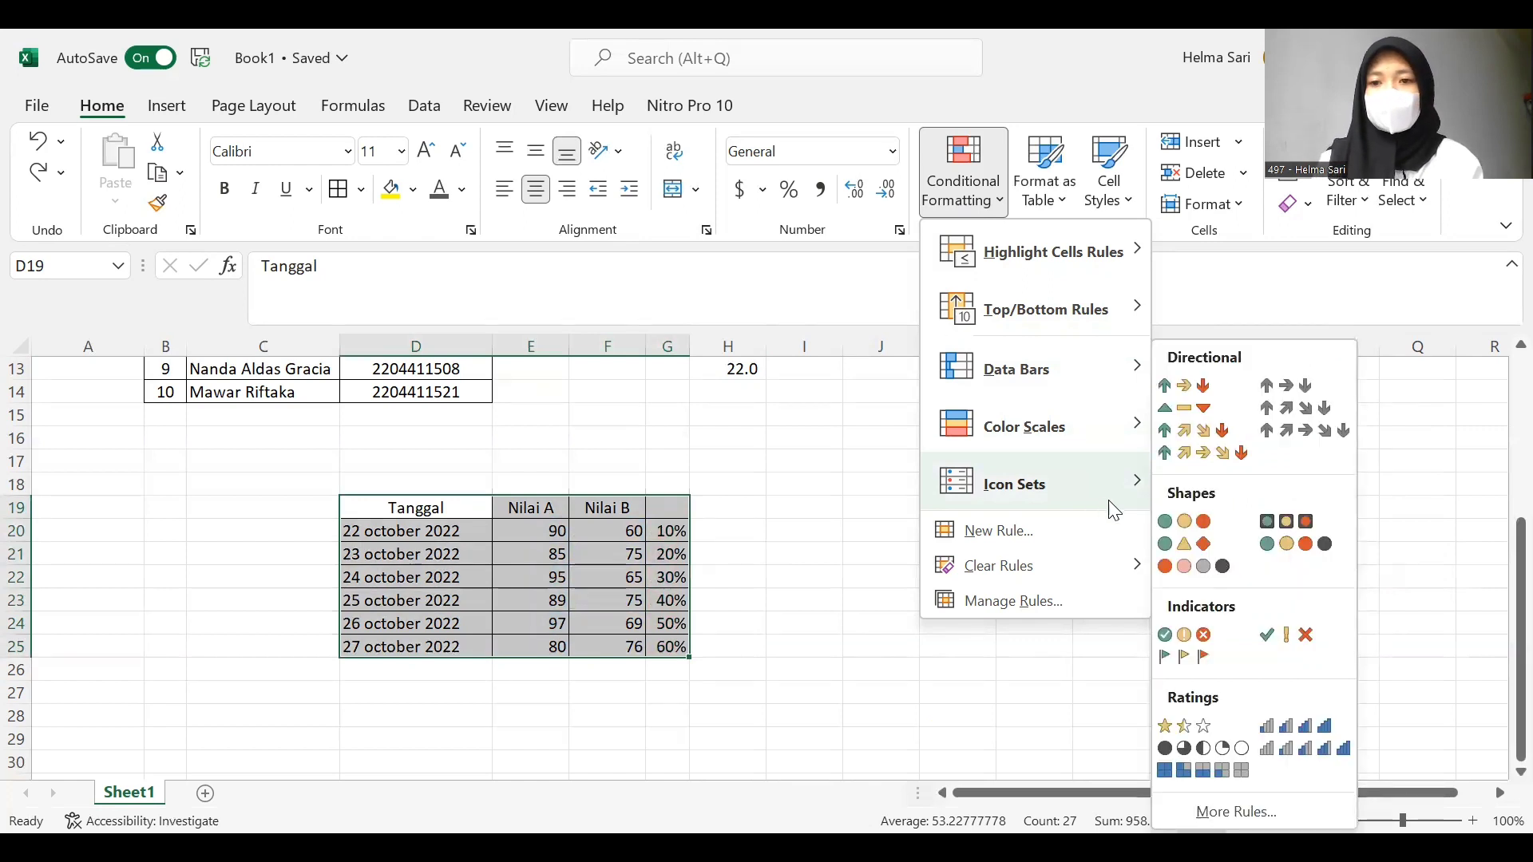
left_click(1208, 553)
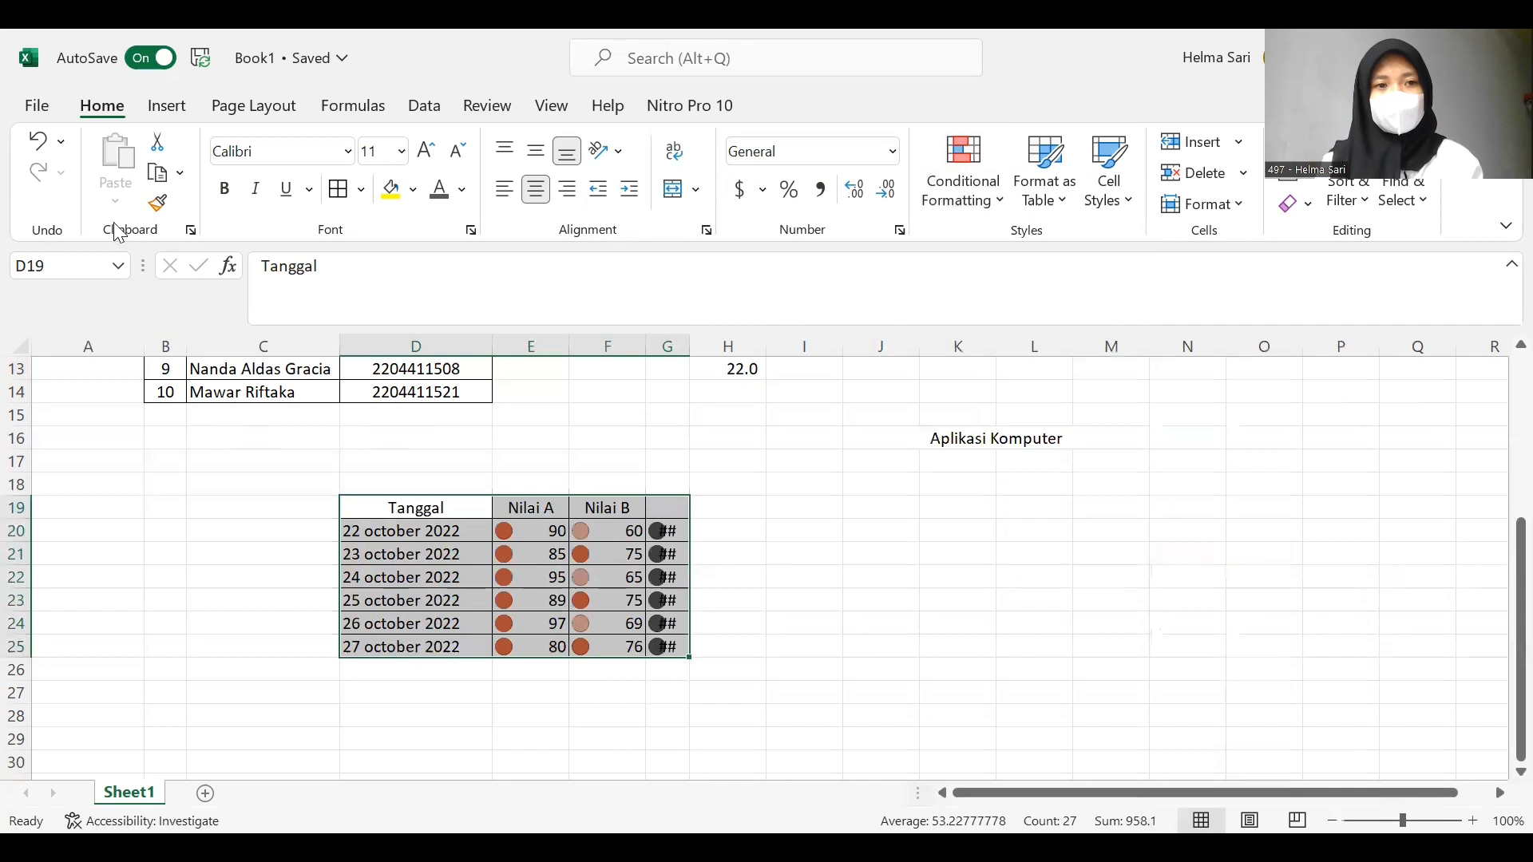
left_click(36, 143)
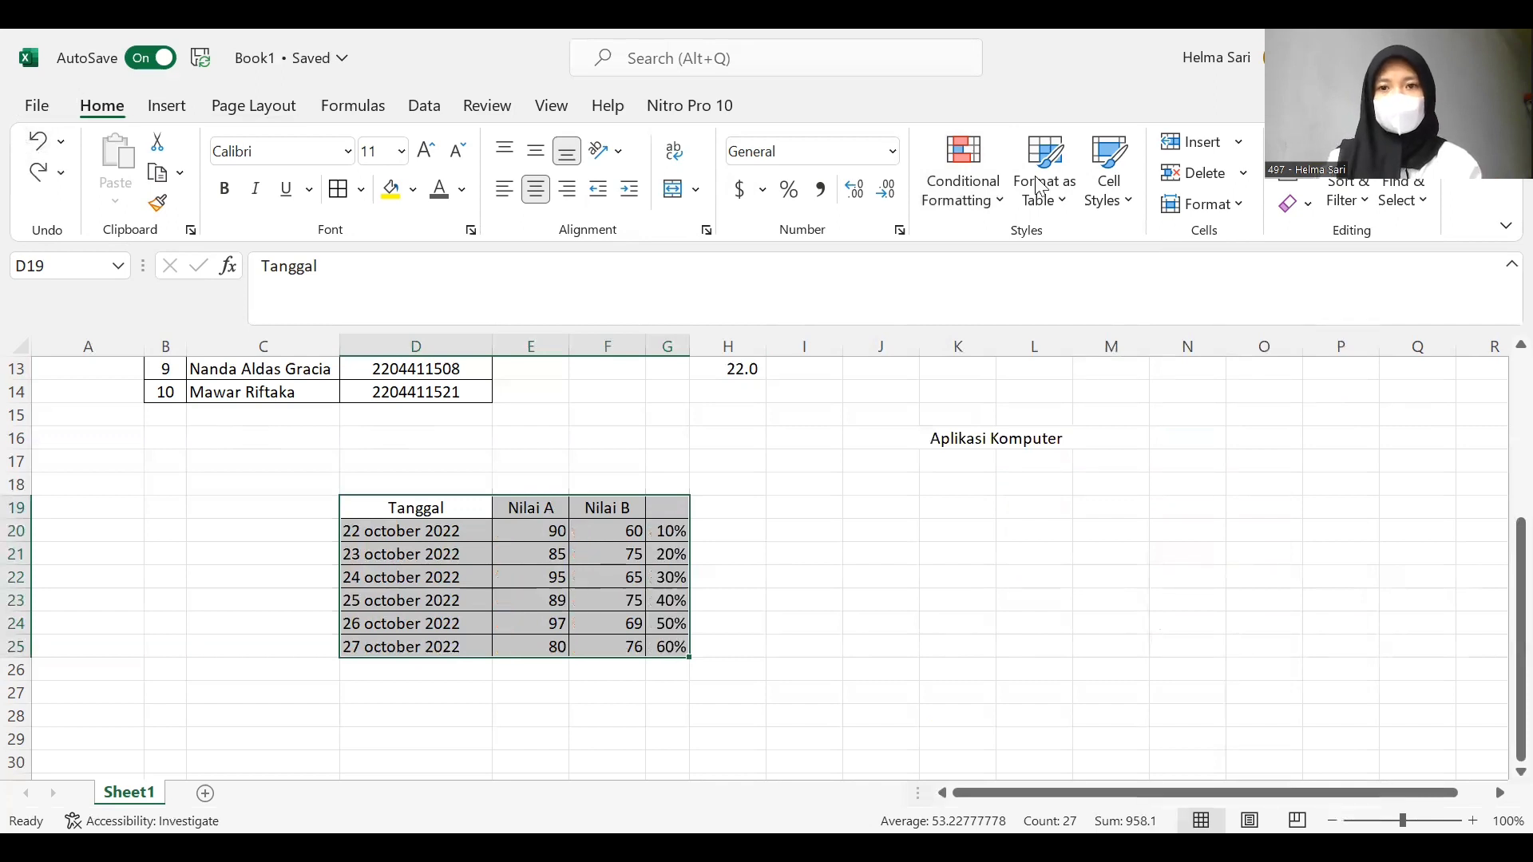
- Create a formula-based conditional formatting rule for the table D19:G25 with the formula =MOD(ROW(),2)=1
left_click(1048, 197)
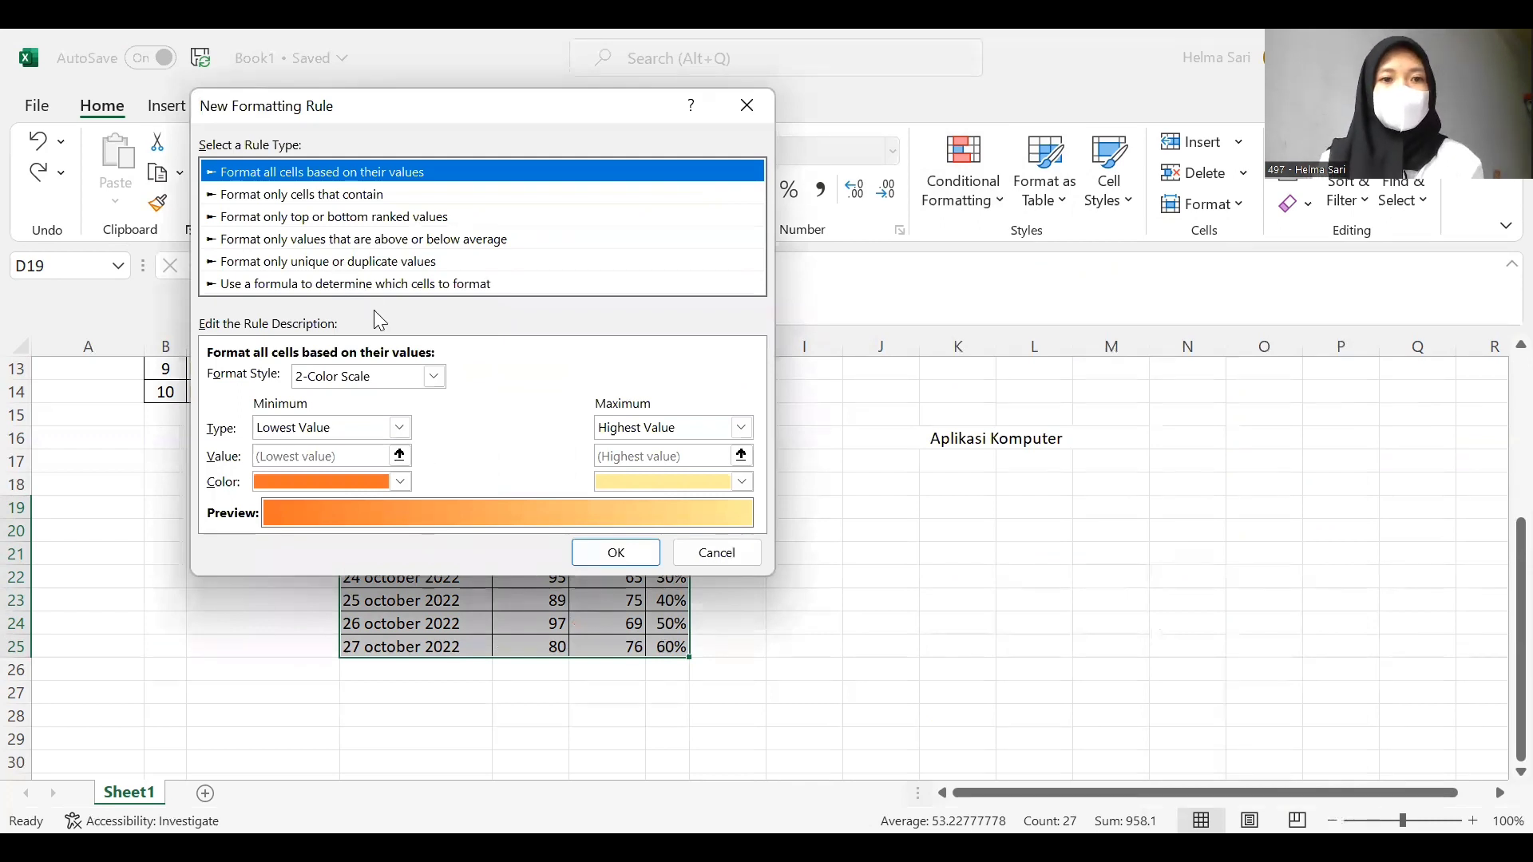
left_click(524, 288)
left_click(424, 378)
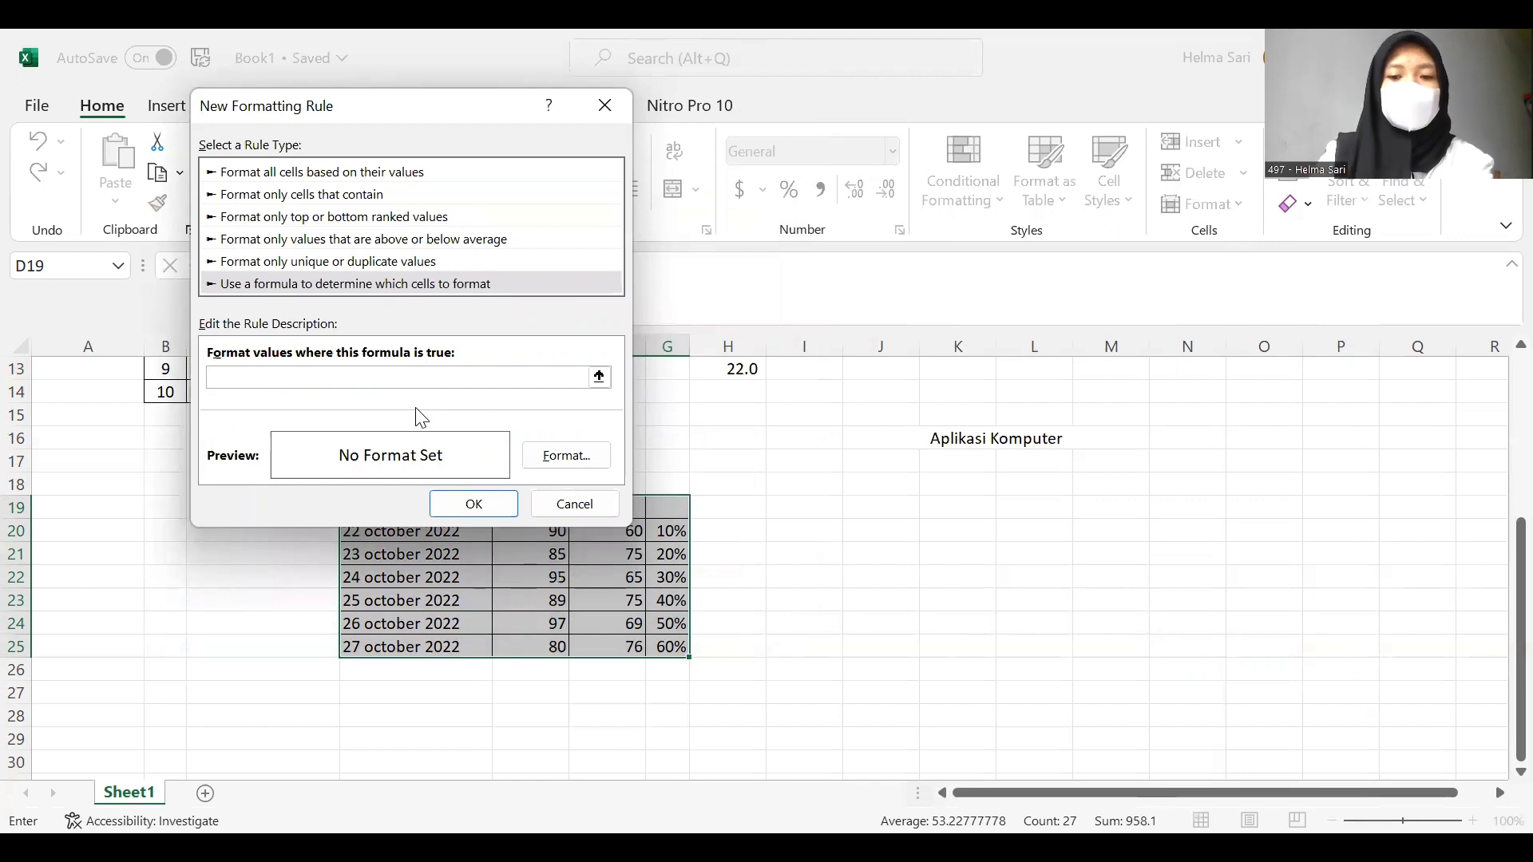
type("=")
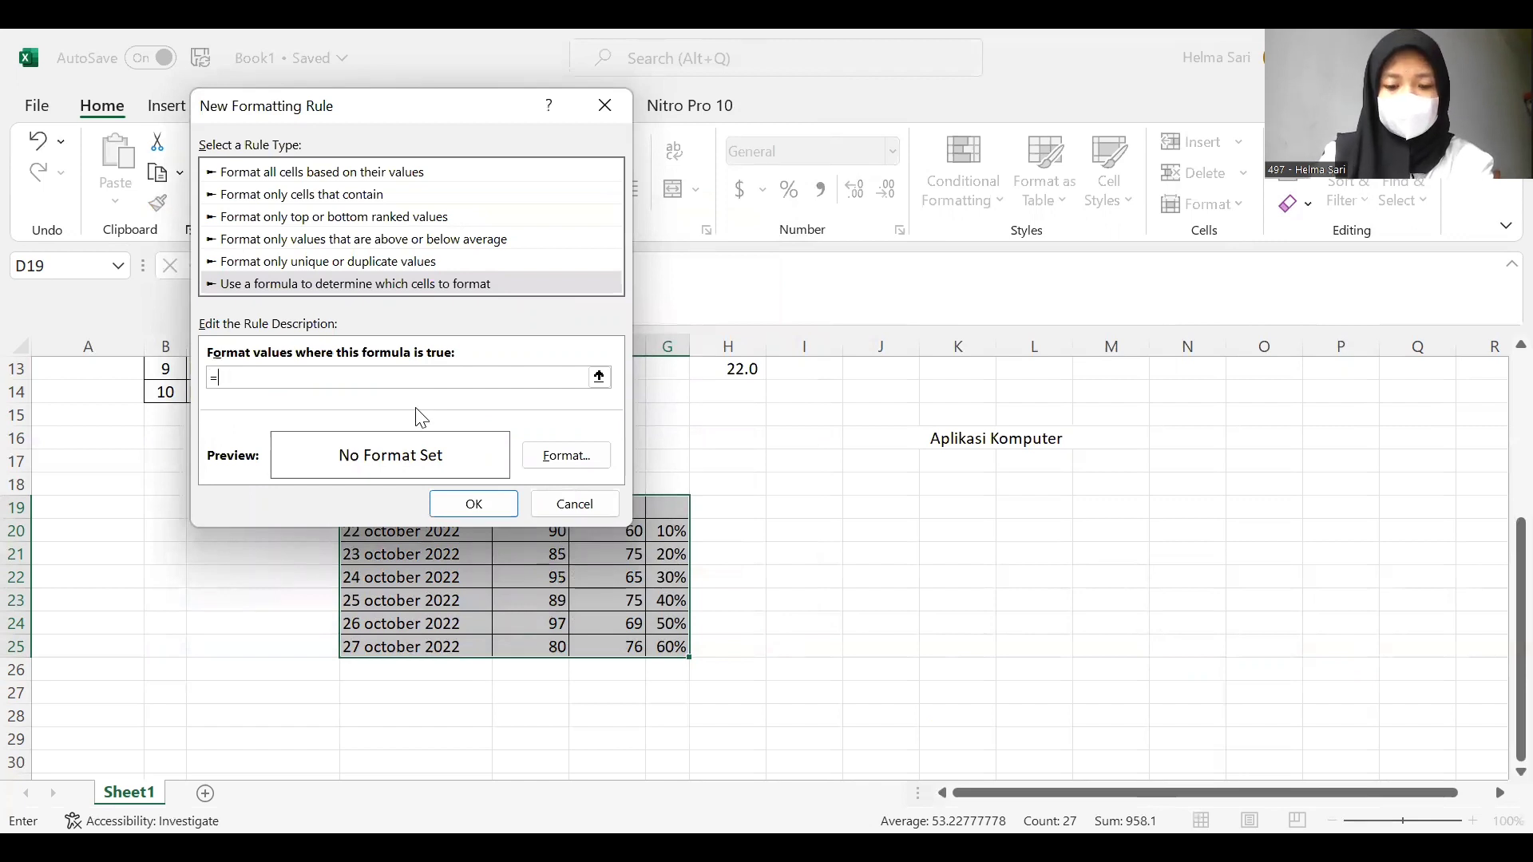
type("MO")
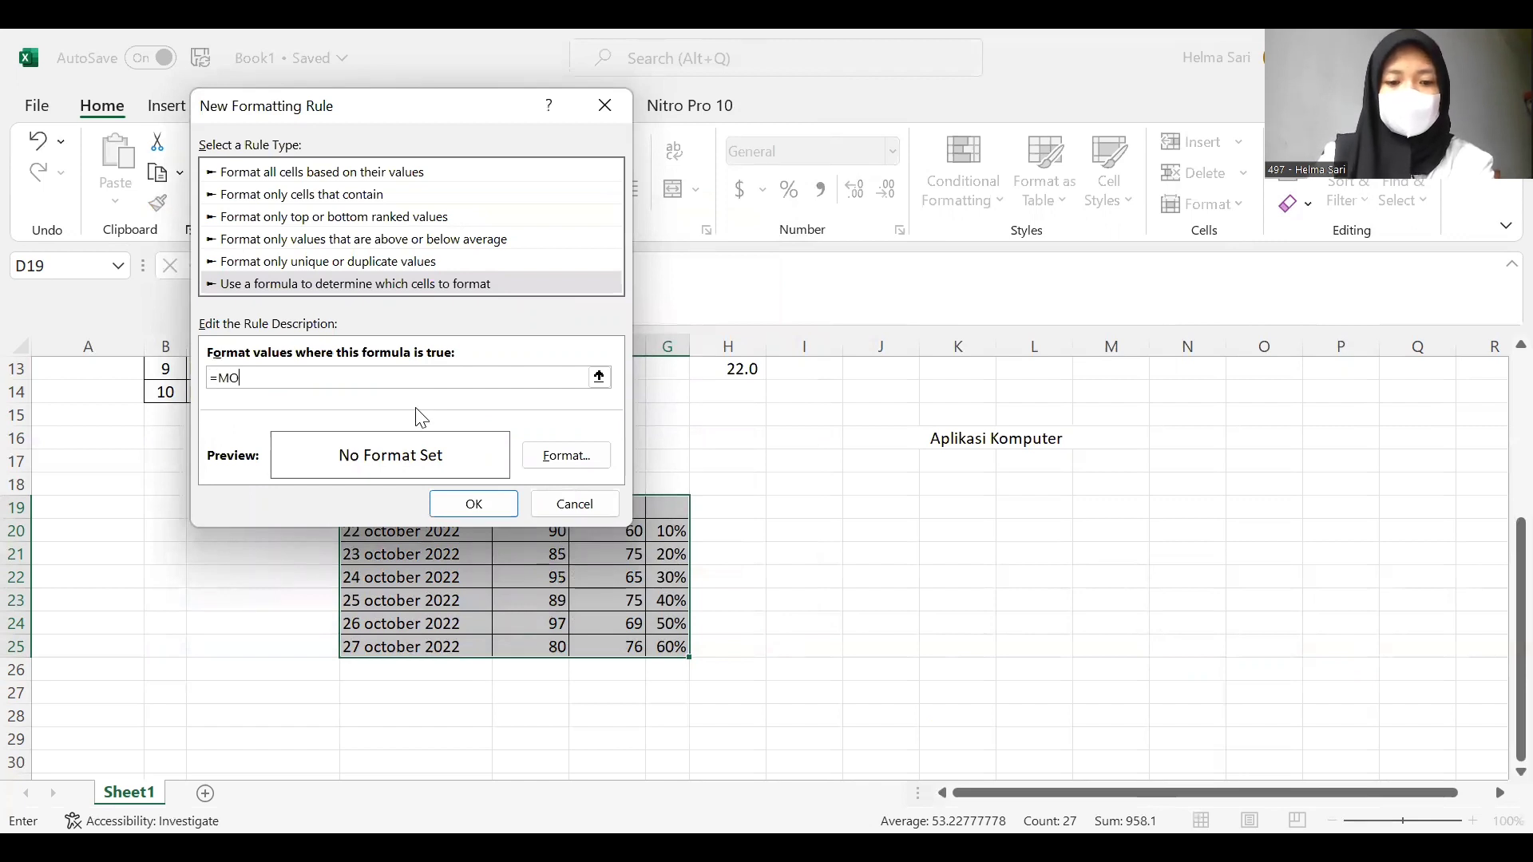
type("D8")
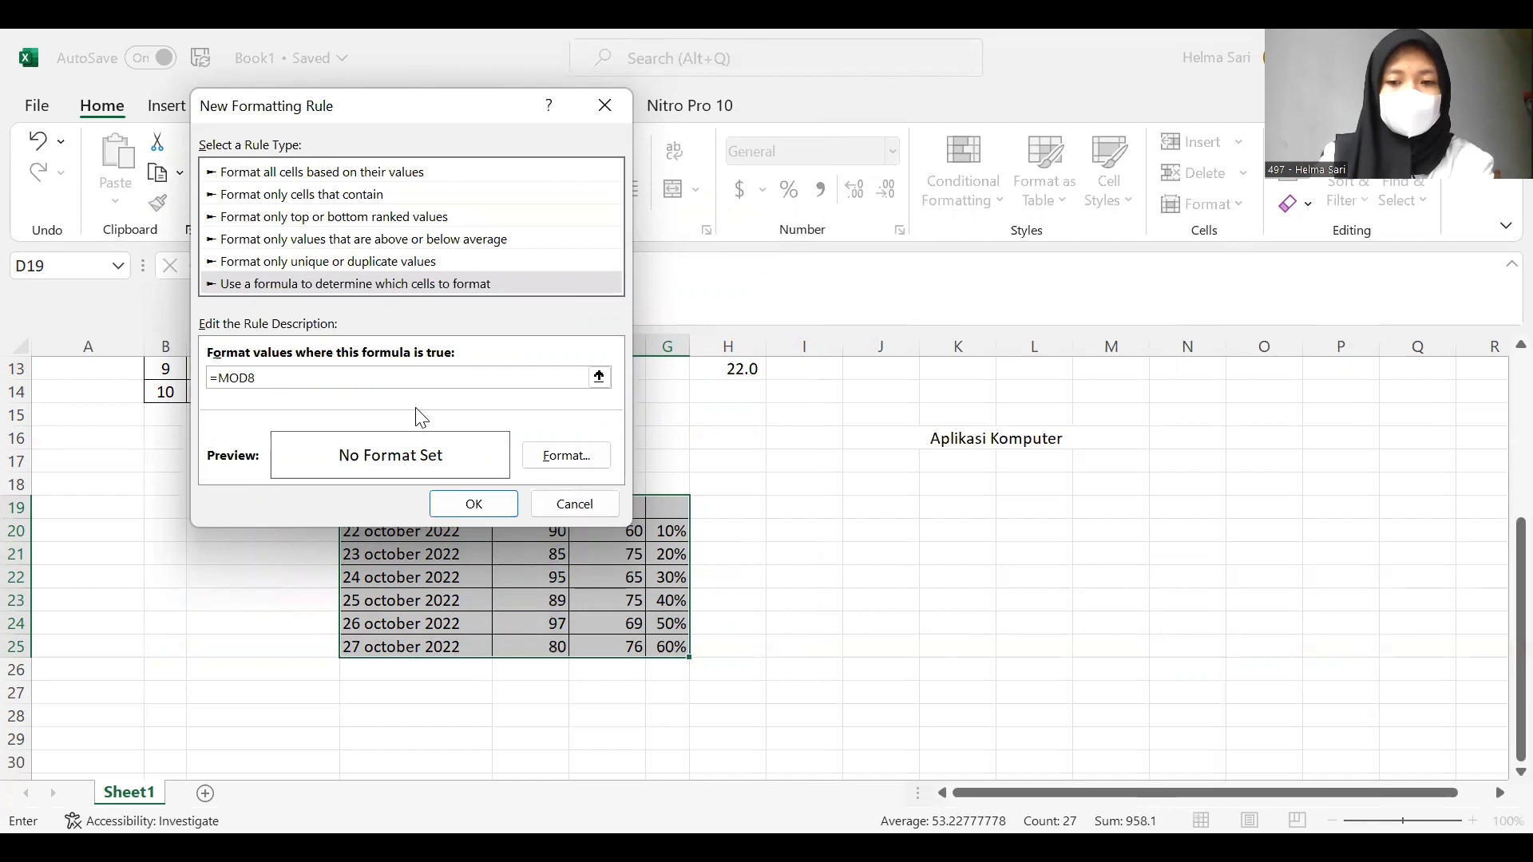
key("BackSpace")
type("9")
key("BackSpace")
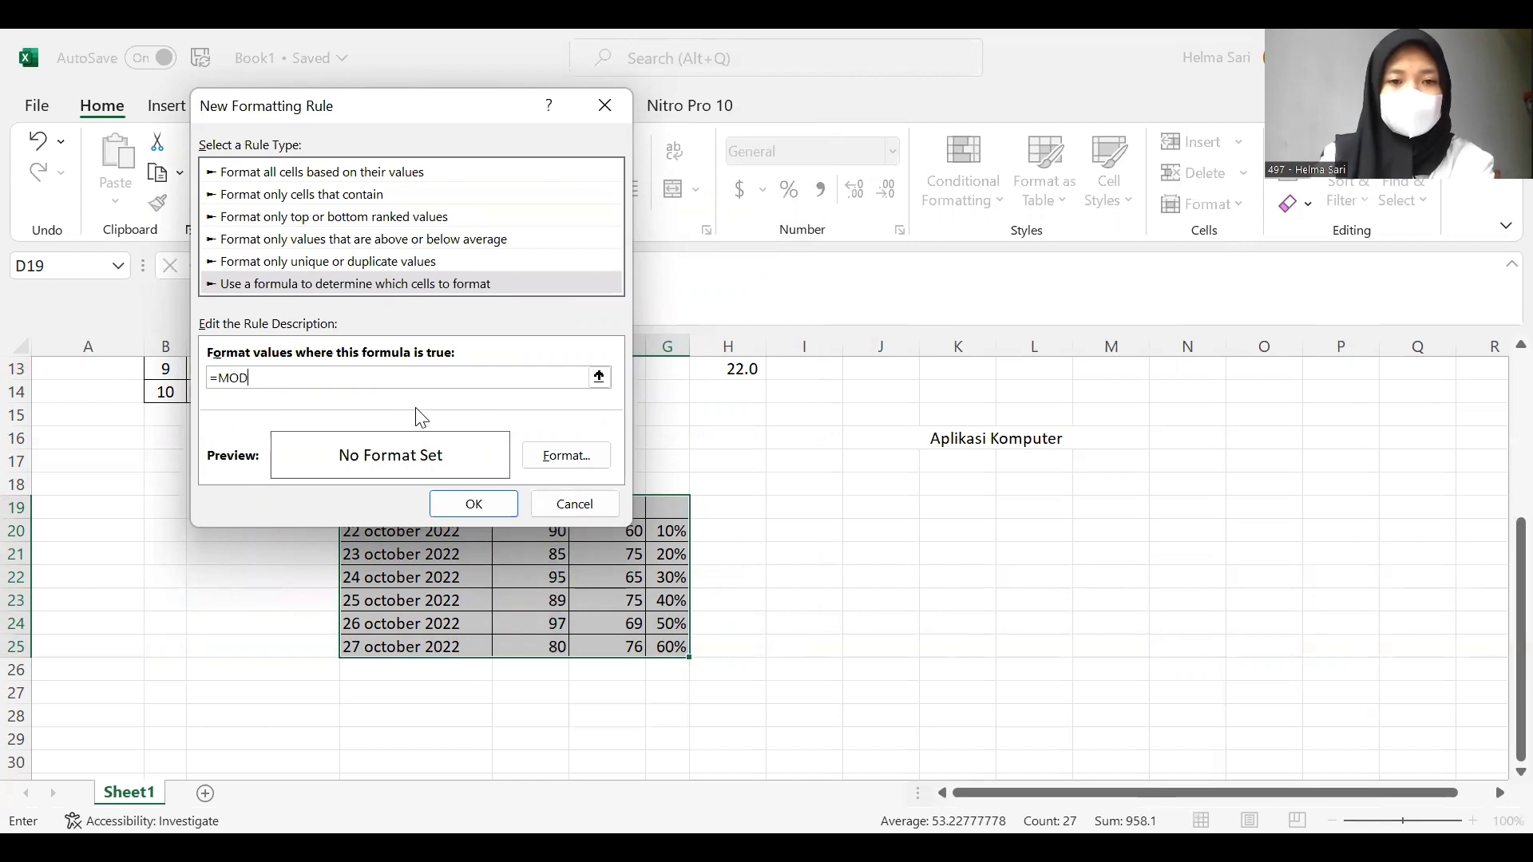
type("9")
key("BackSpace")
type("(")
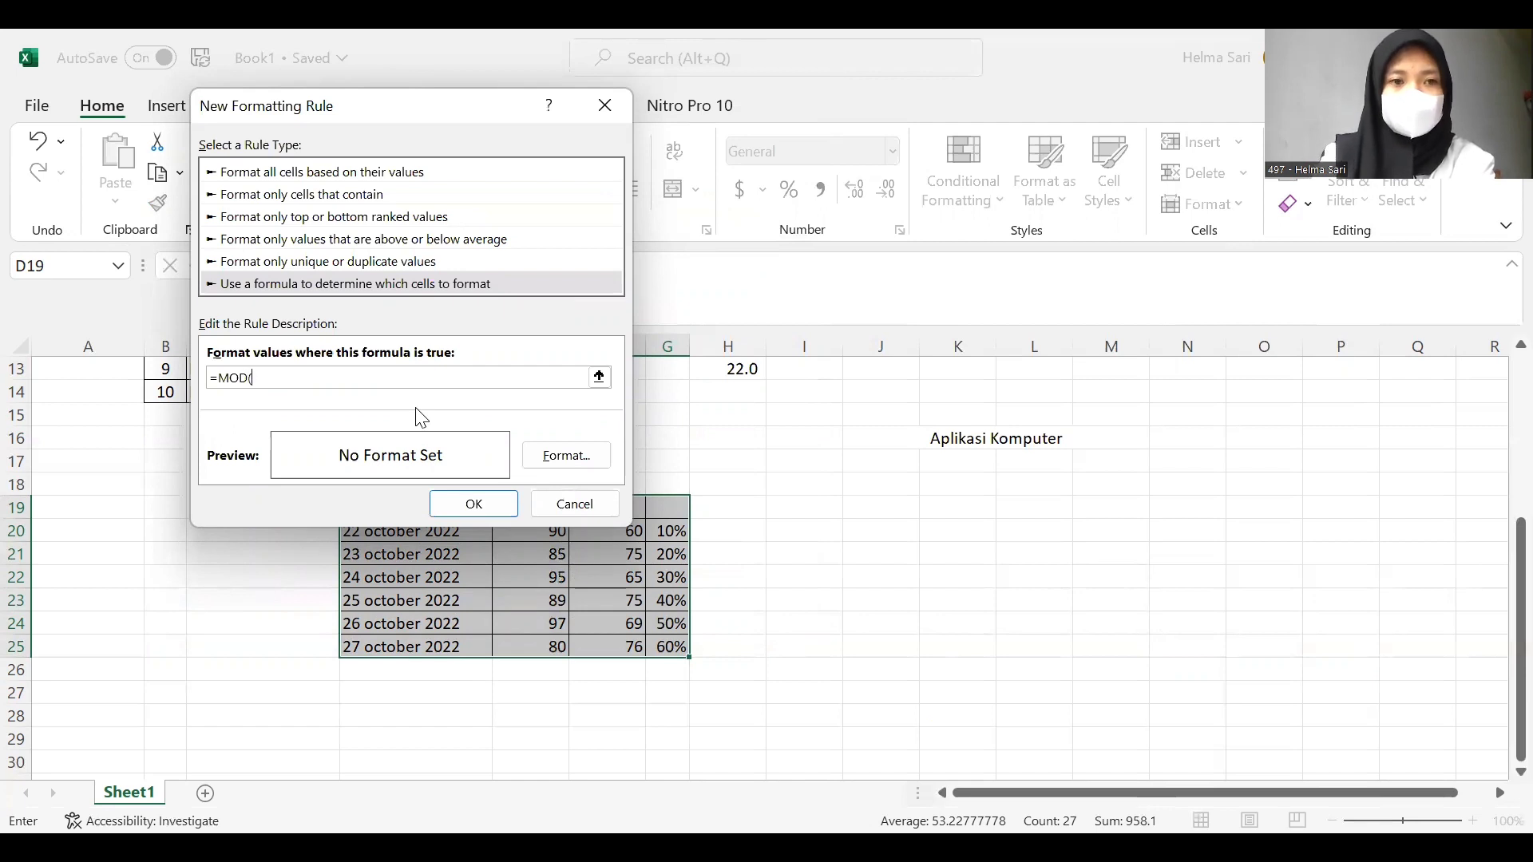
type("RO")
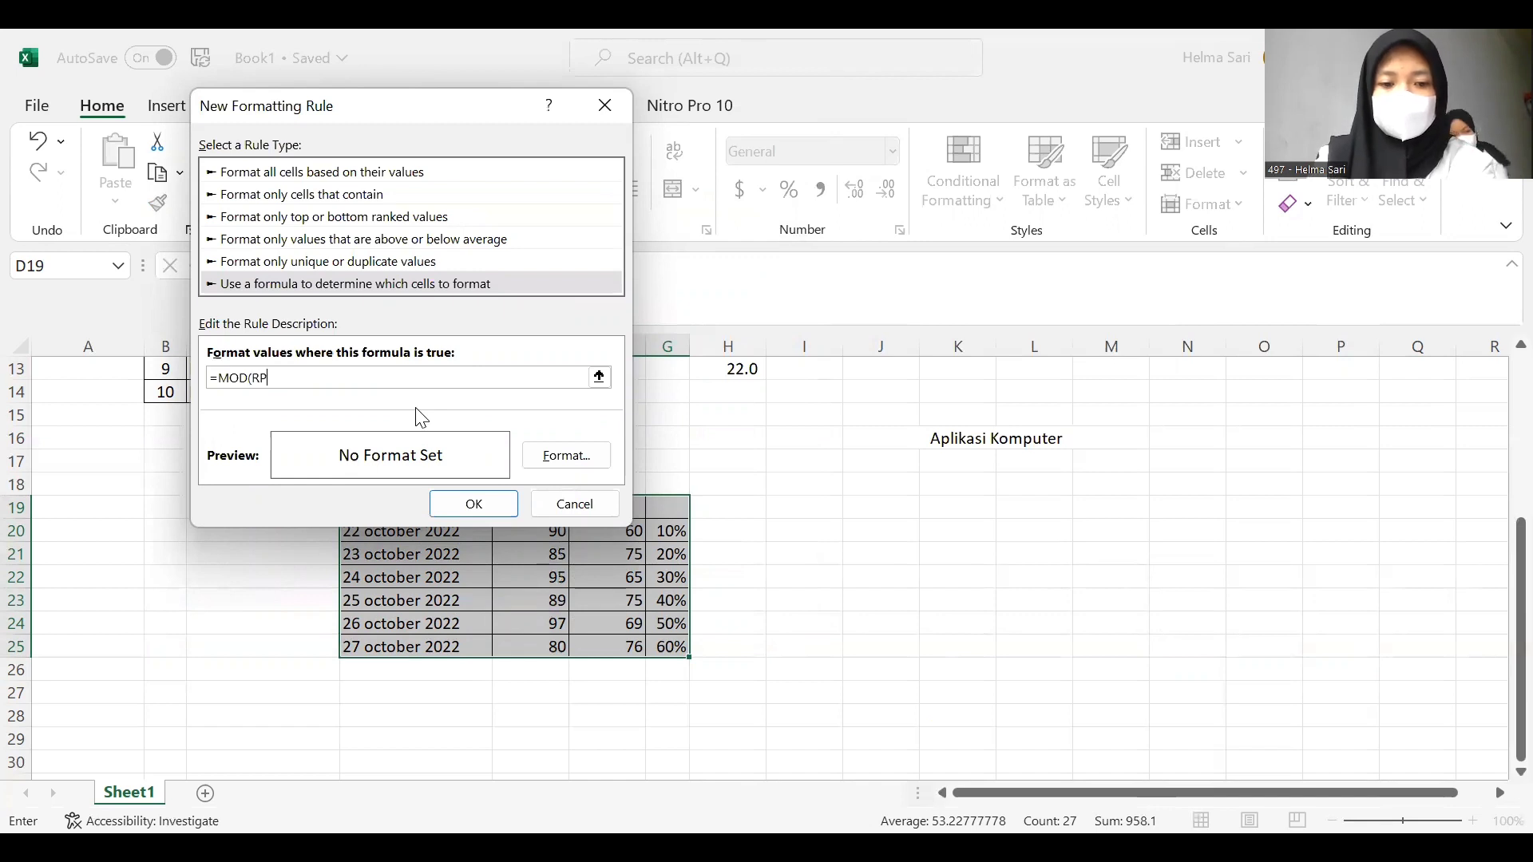
key("BackSpace")
type("OW")
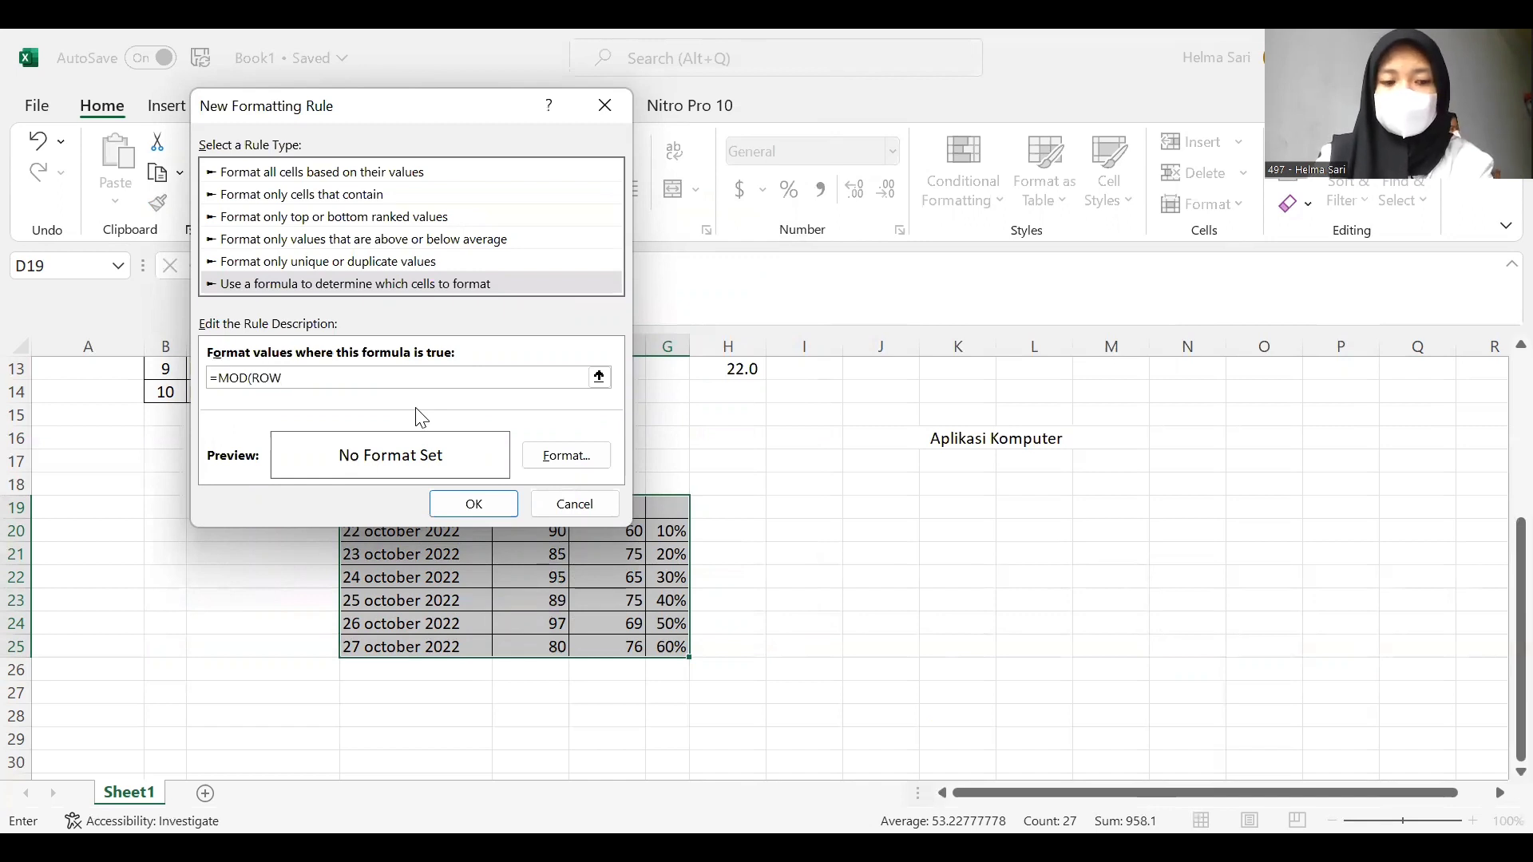
type(")")
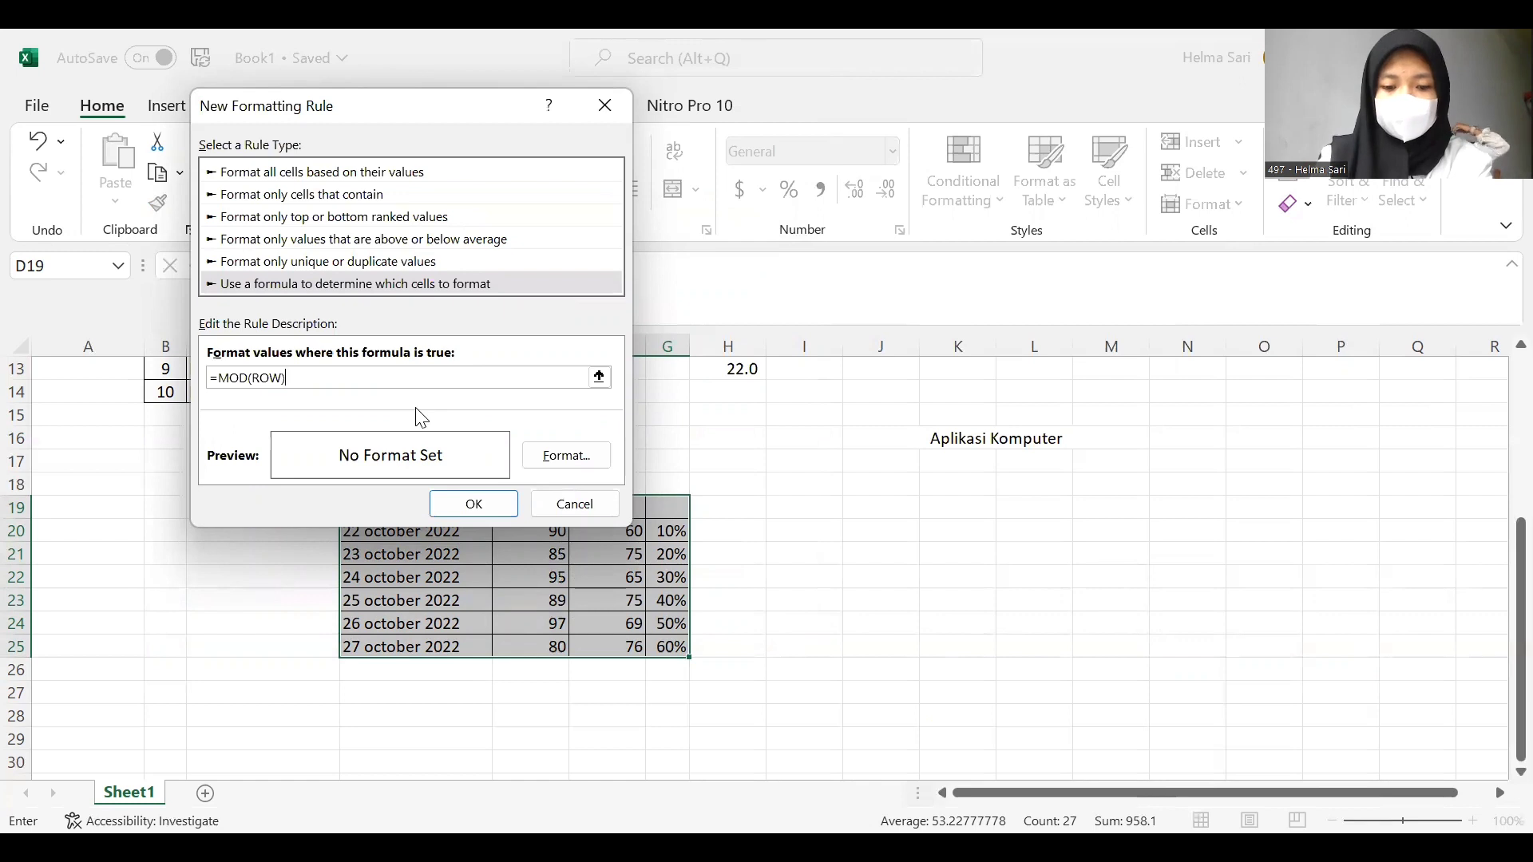
type("()")
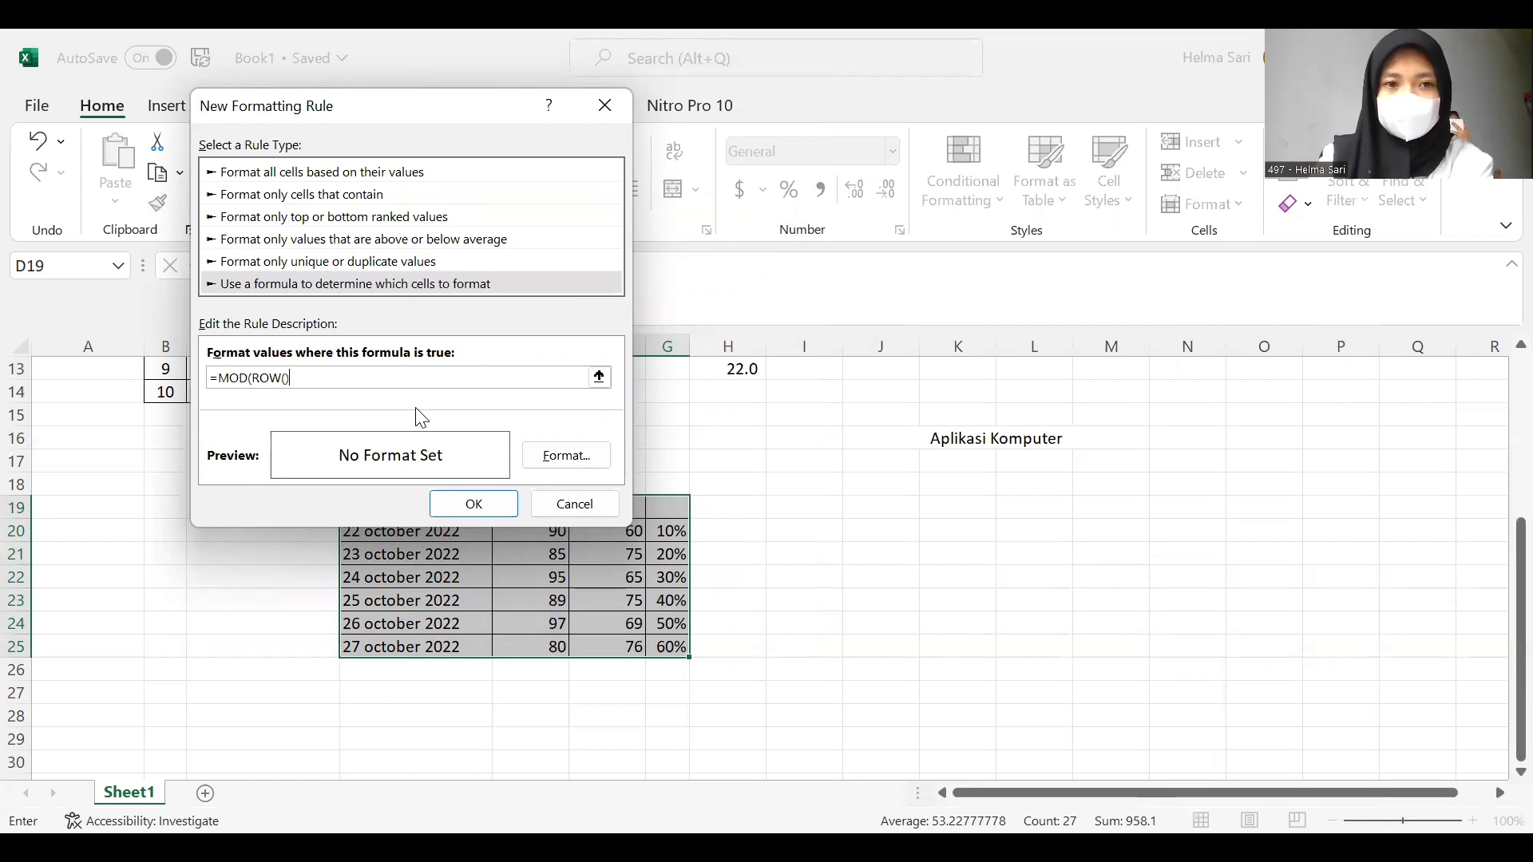
type(",")
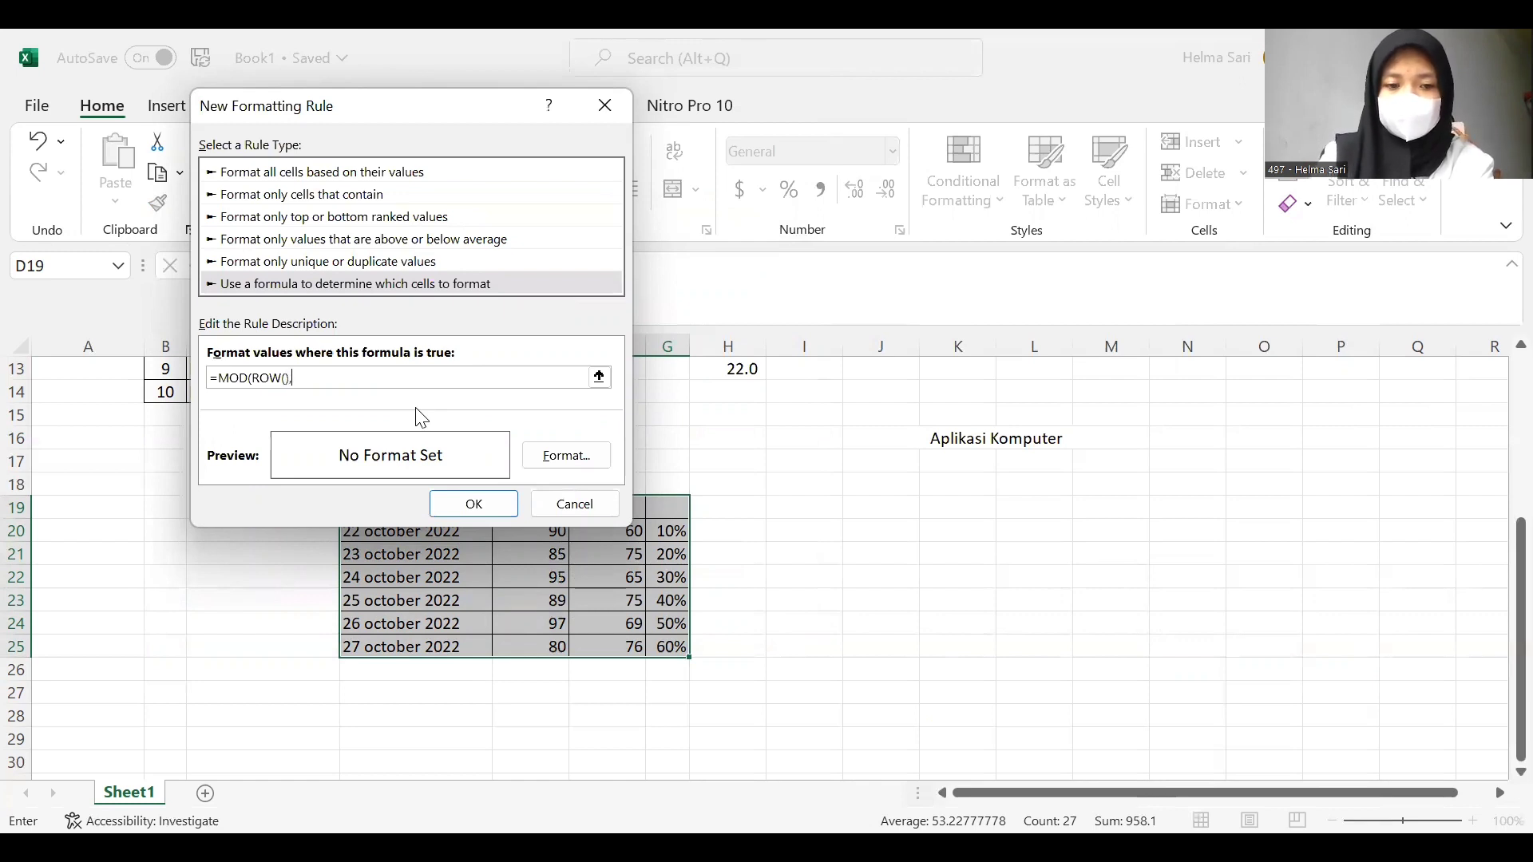
type("2")
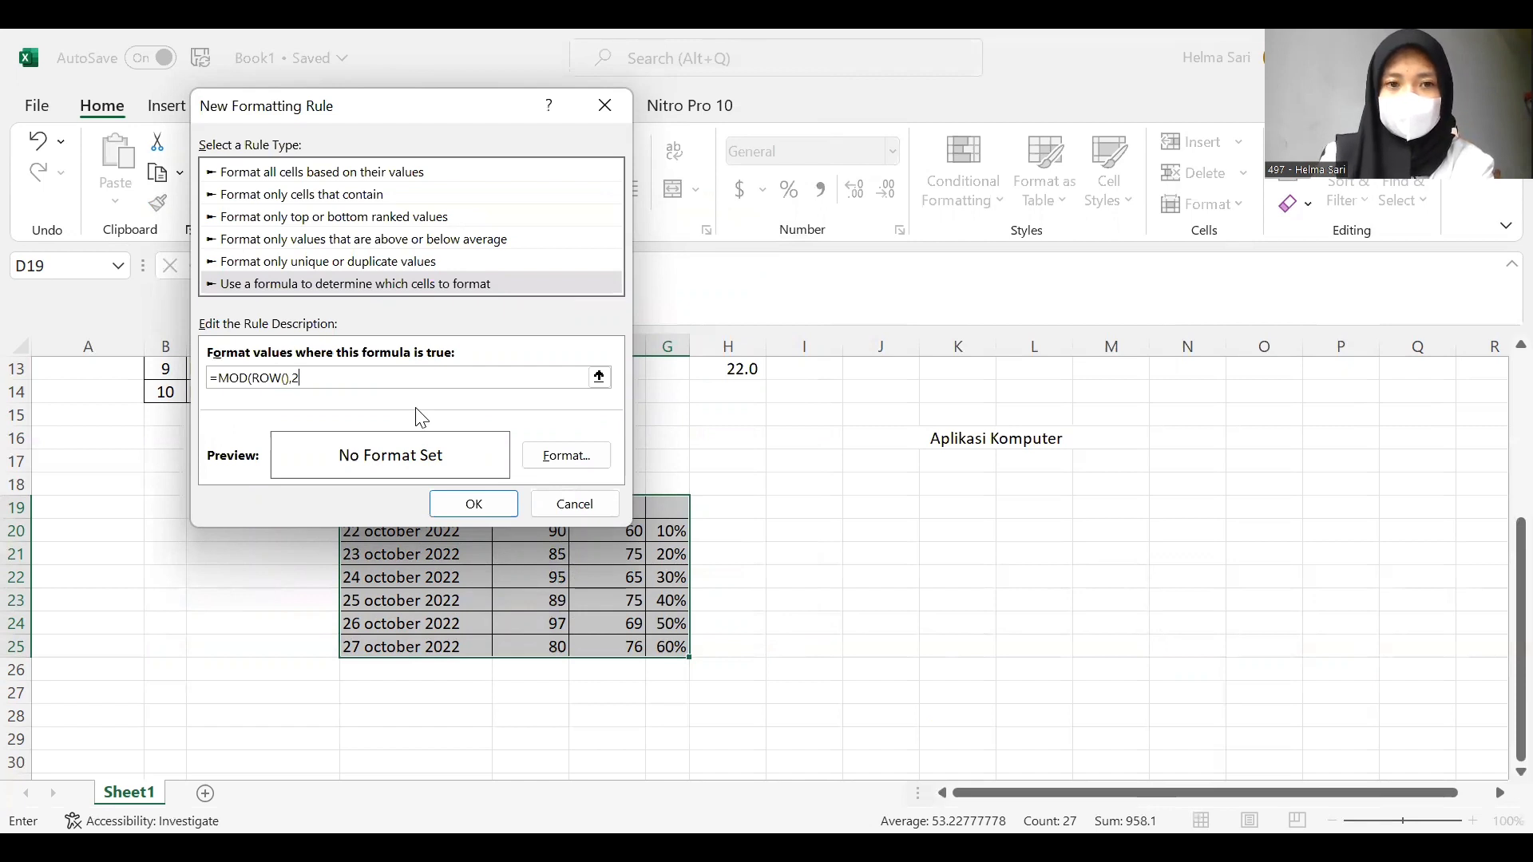
type(")")
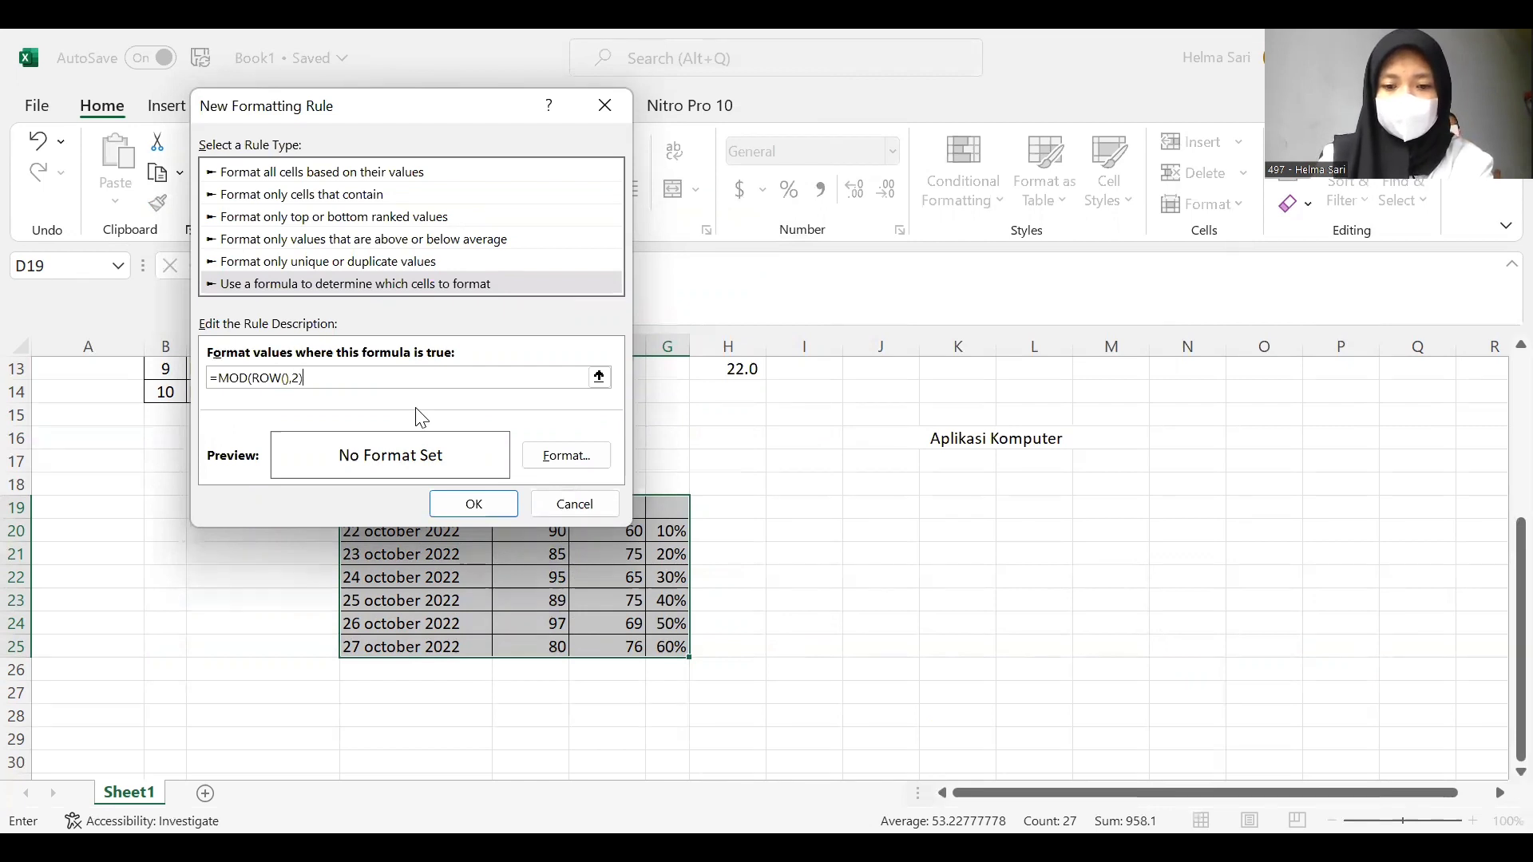
type("=1")
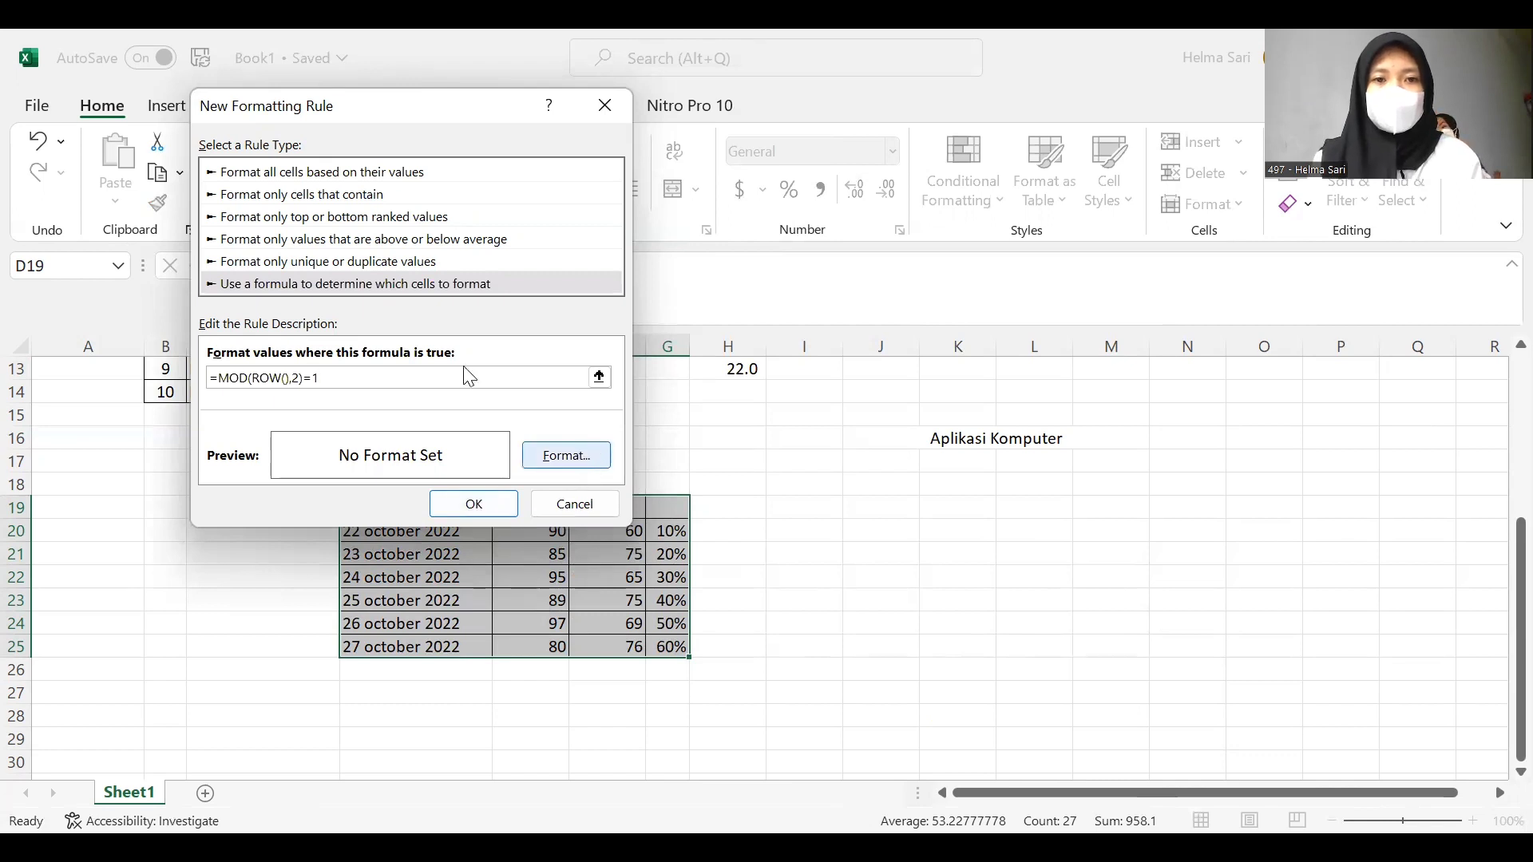
- Give the formula rule a solid green background fill and apply it to the table
left_click(585, 456)
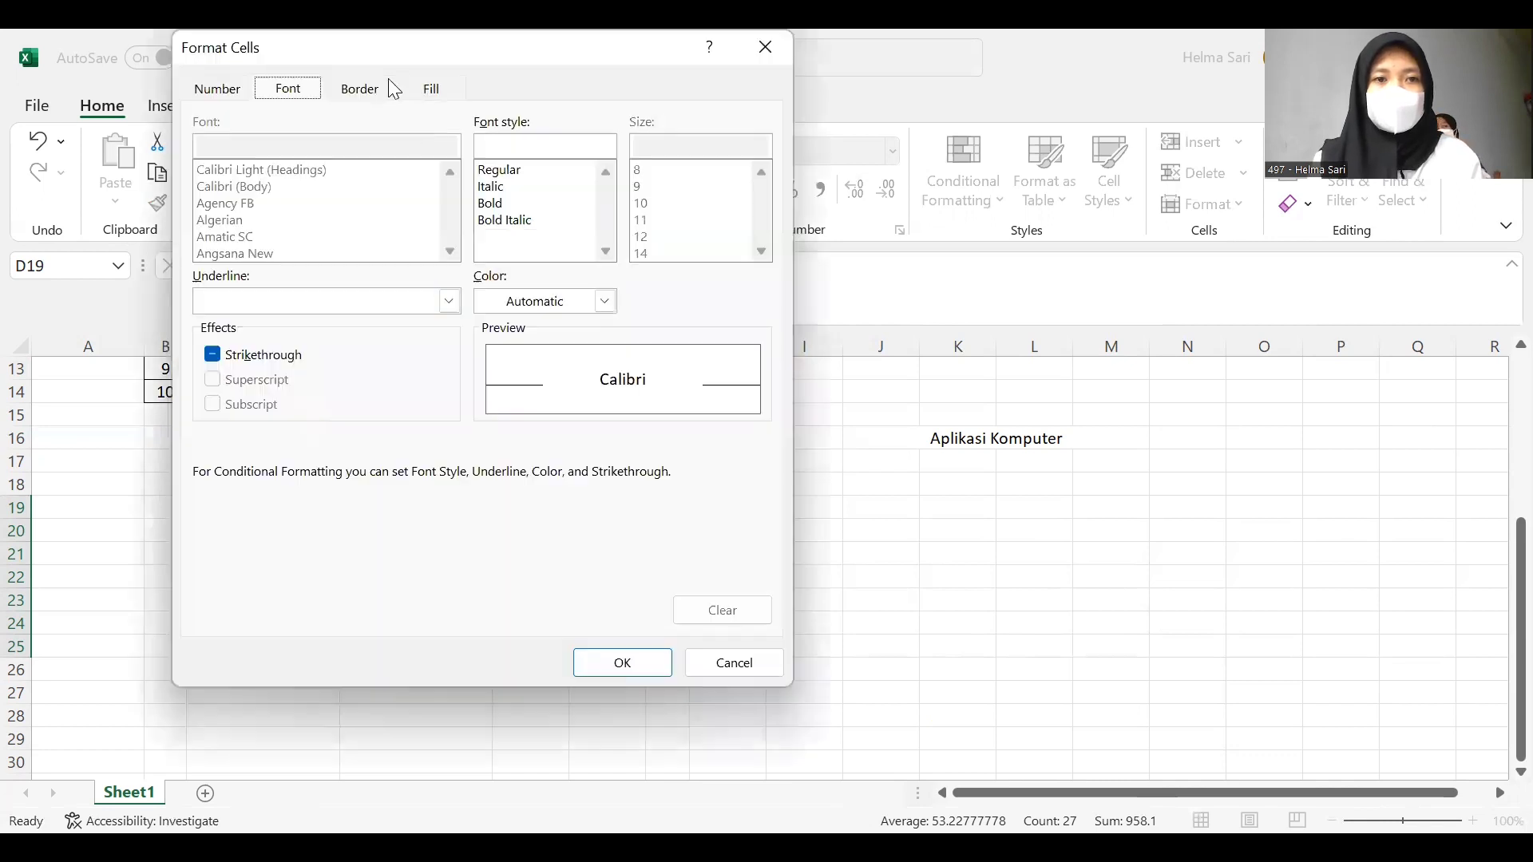
left_click(431, 88)
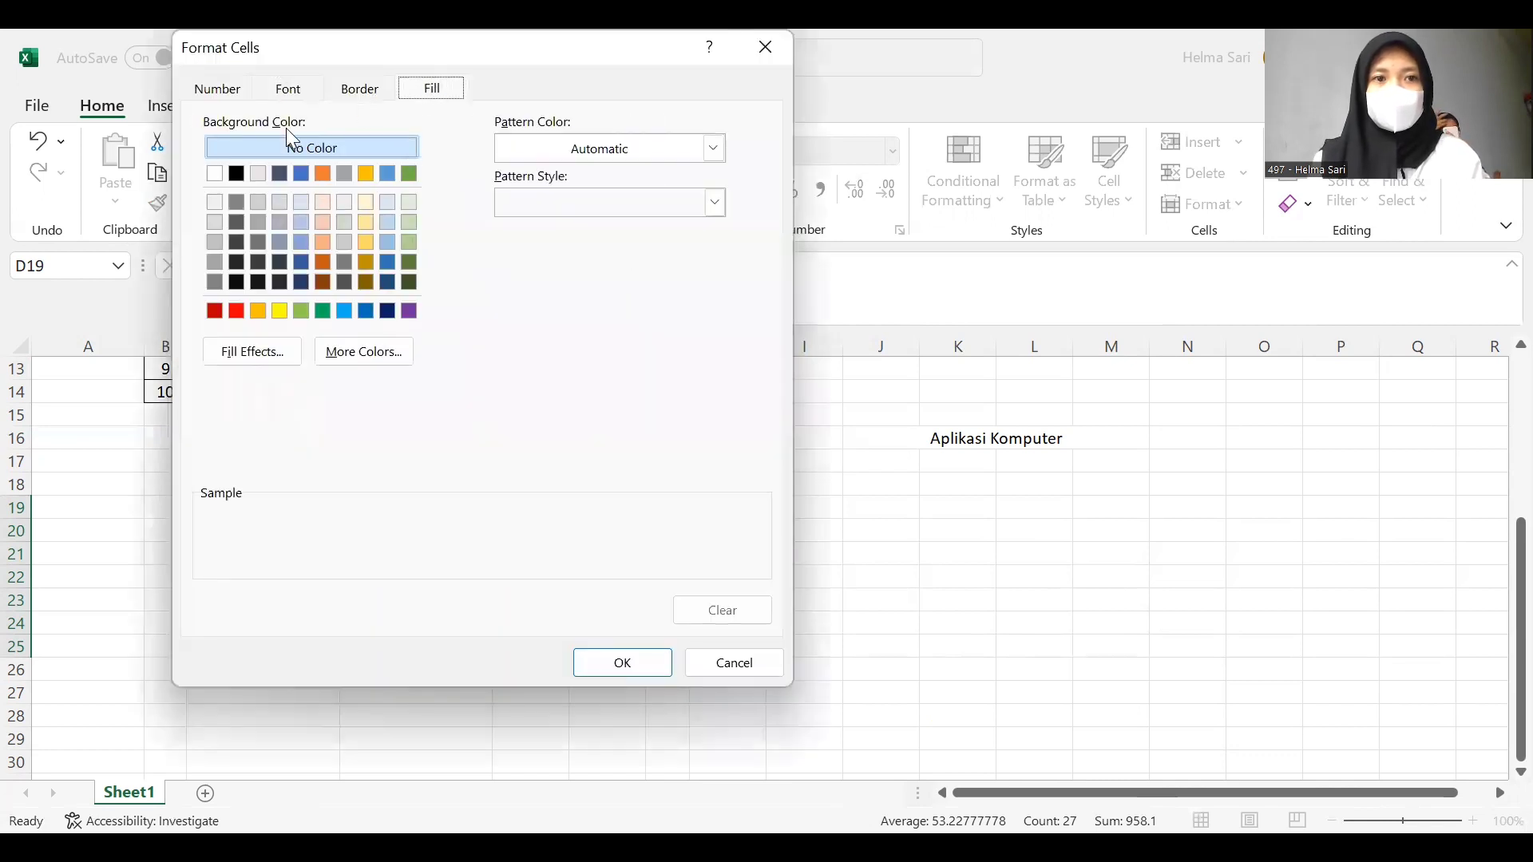
left_click(410, 171)
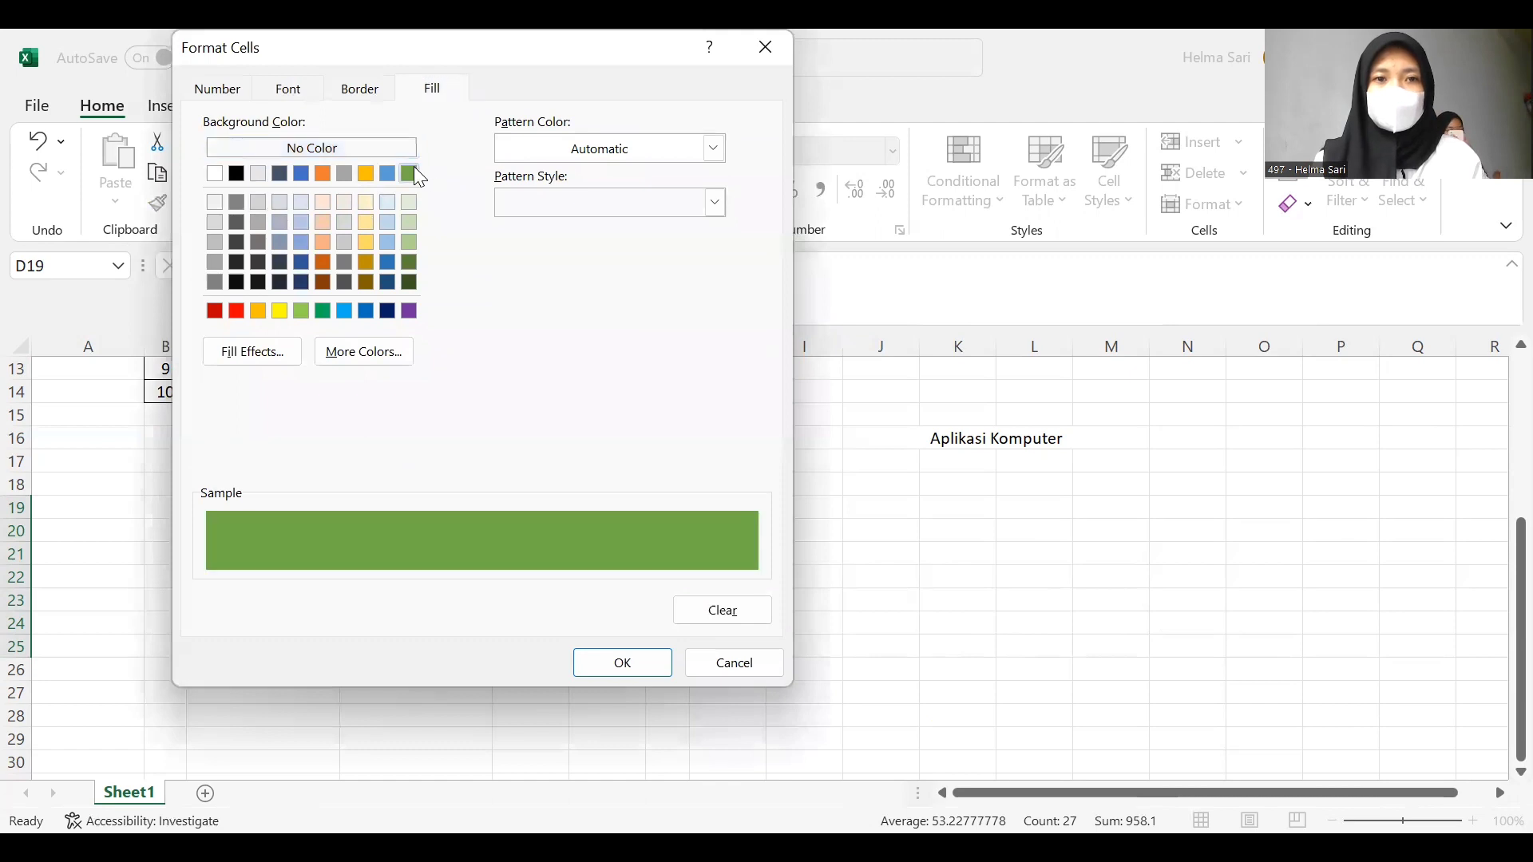
left_click(585, 662)
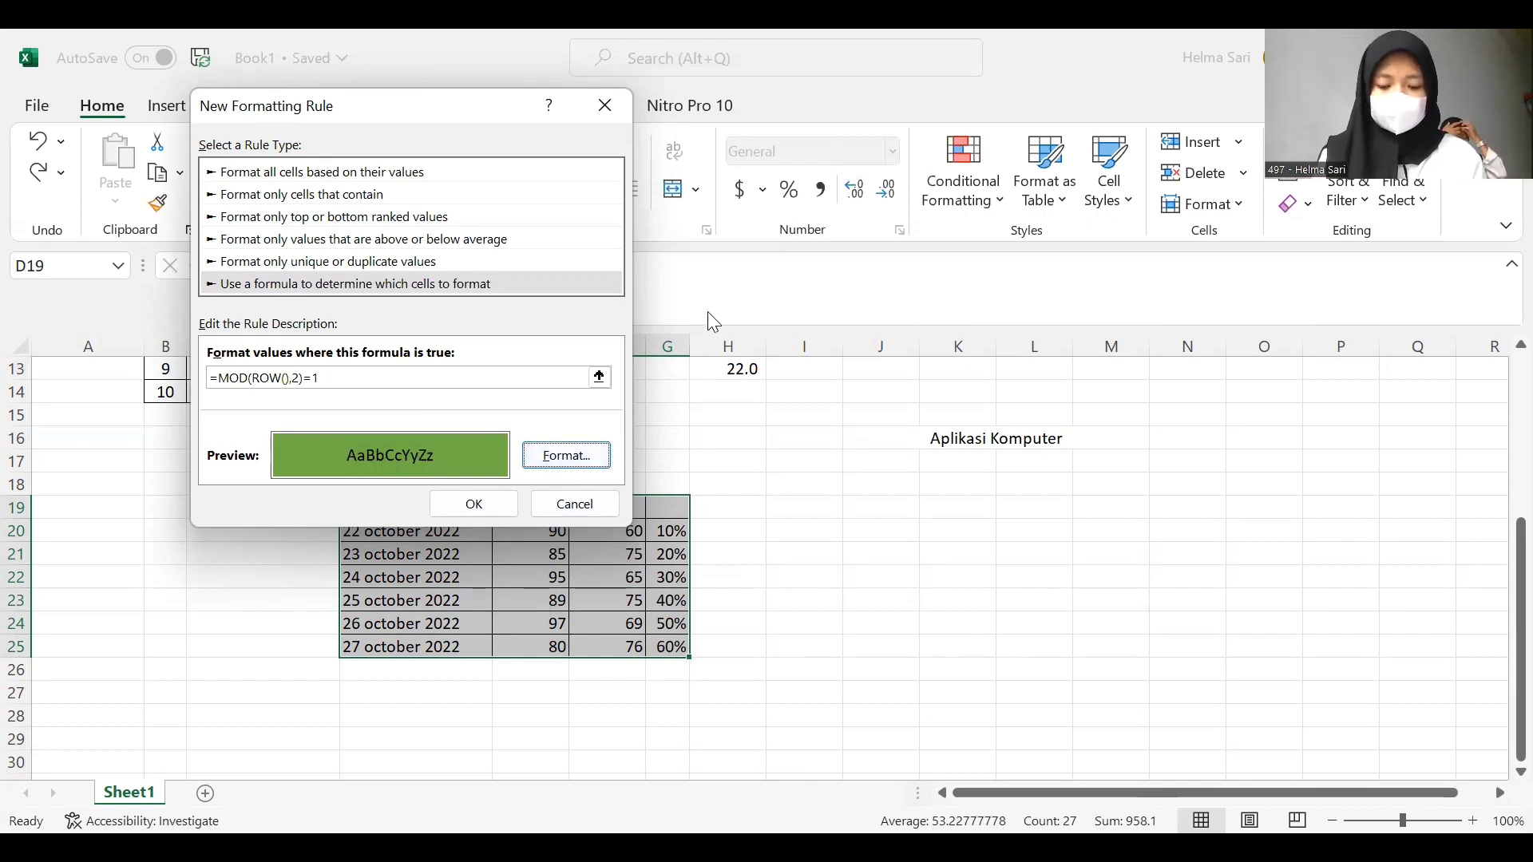
left_click(466, 496)
scroll(527, 534, "down", 1)
left_click(546, 510)
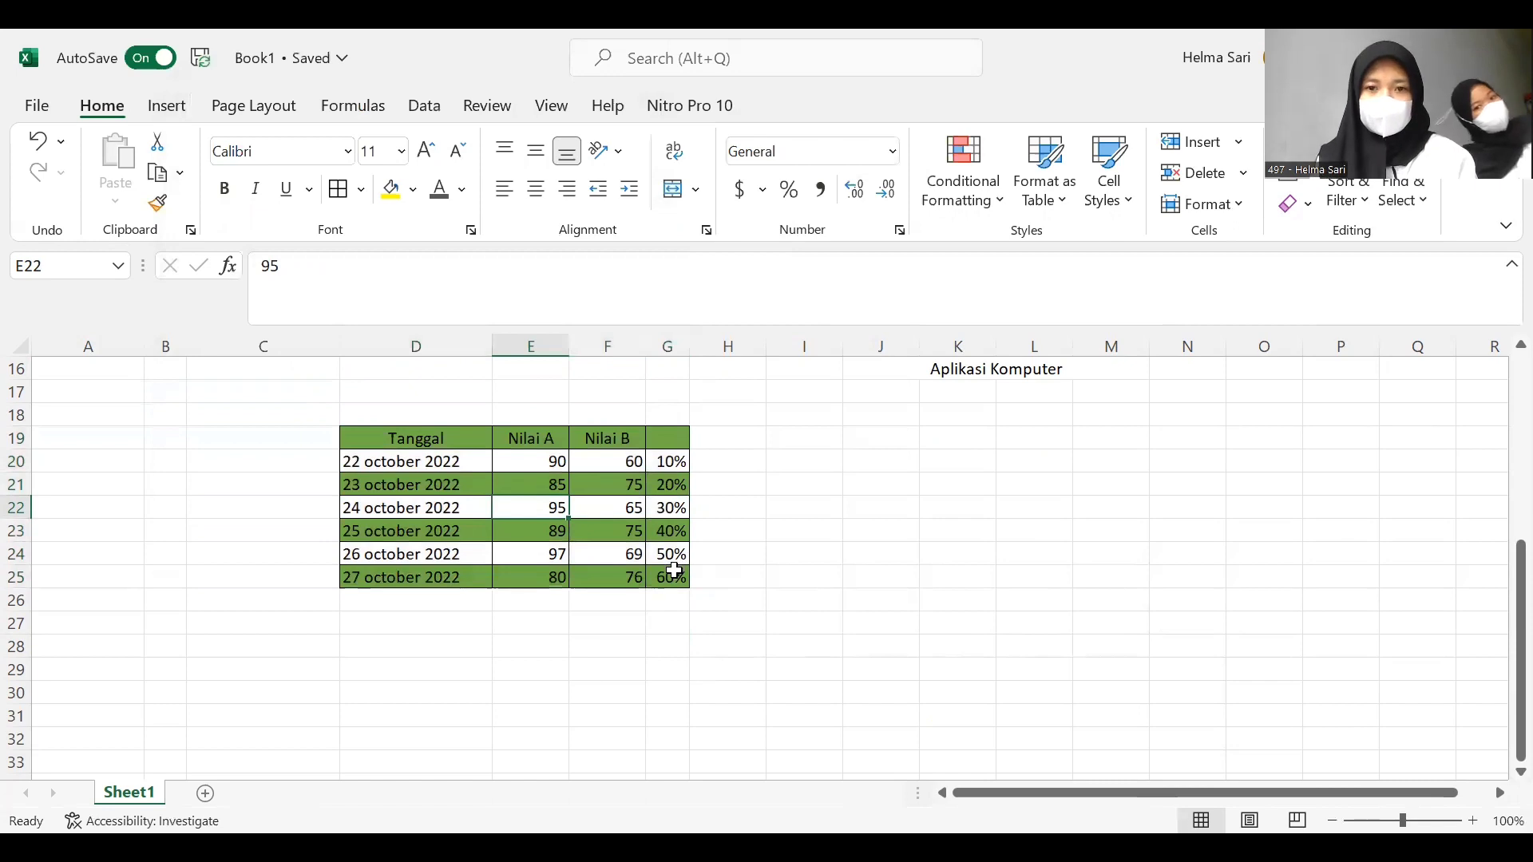
- Clear the conditional formatting rules from the cells of the table D19:G25
left_click(996, 194)
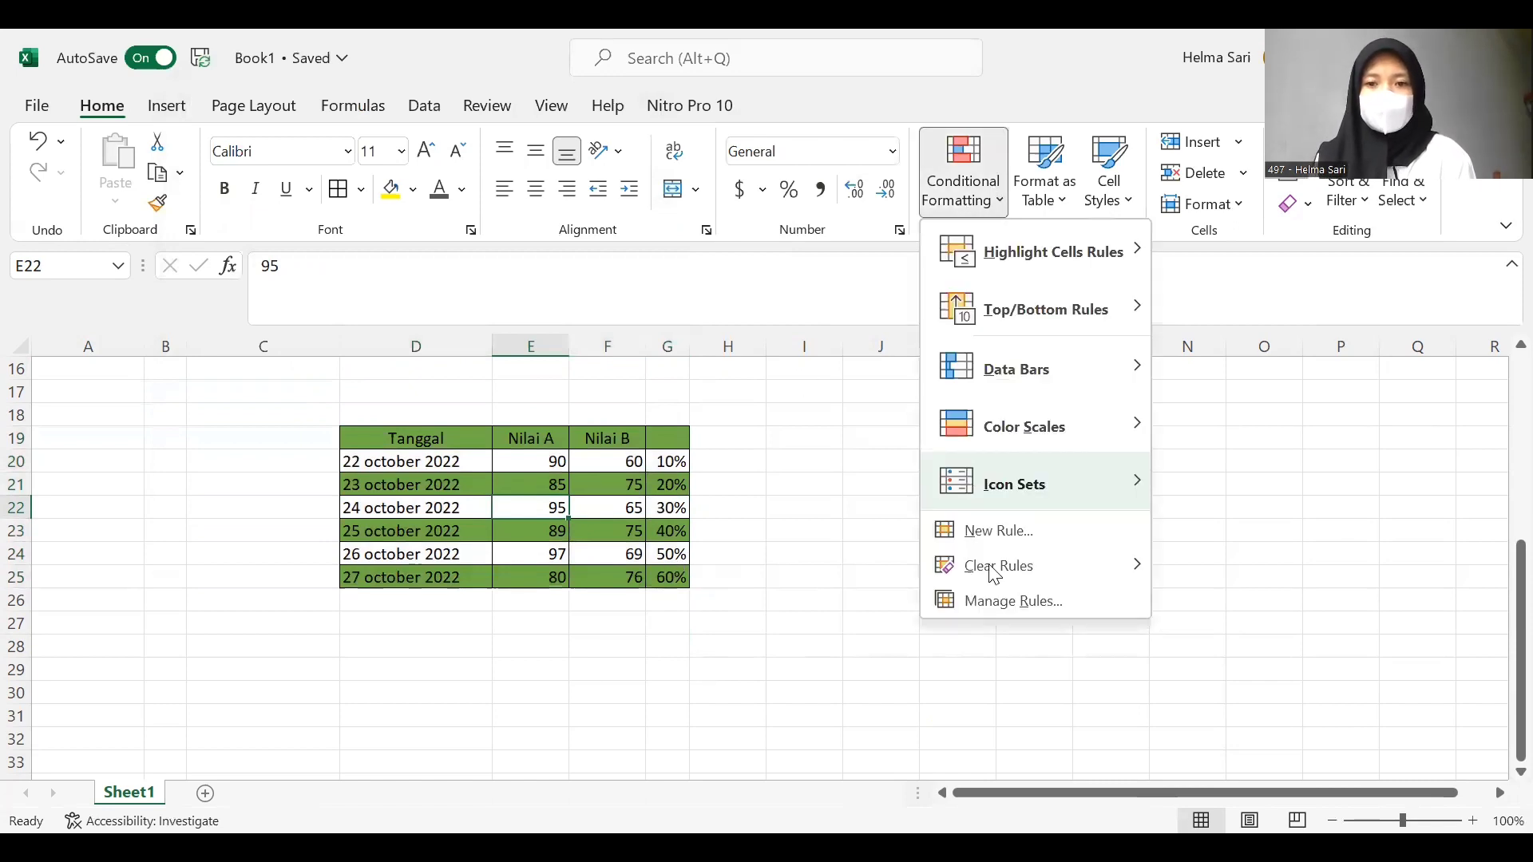
mouse_move(994, 573)
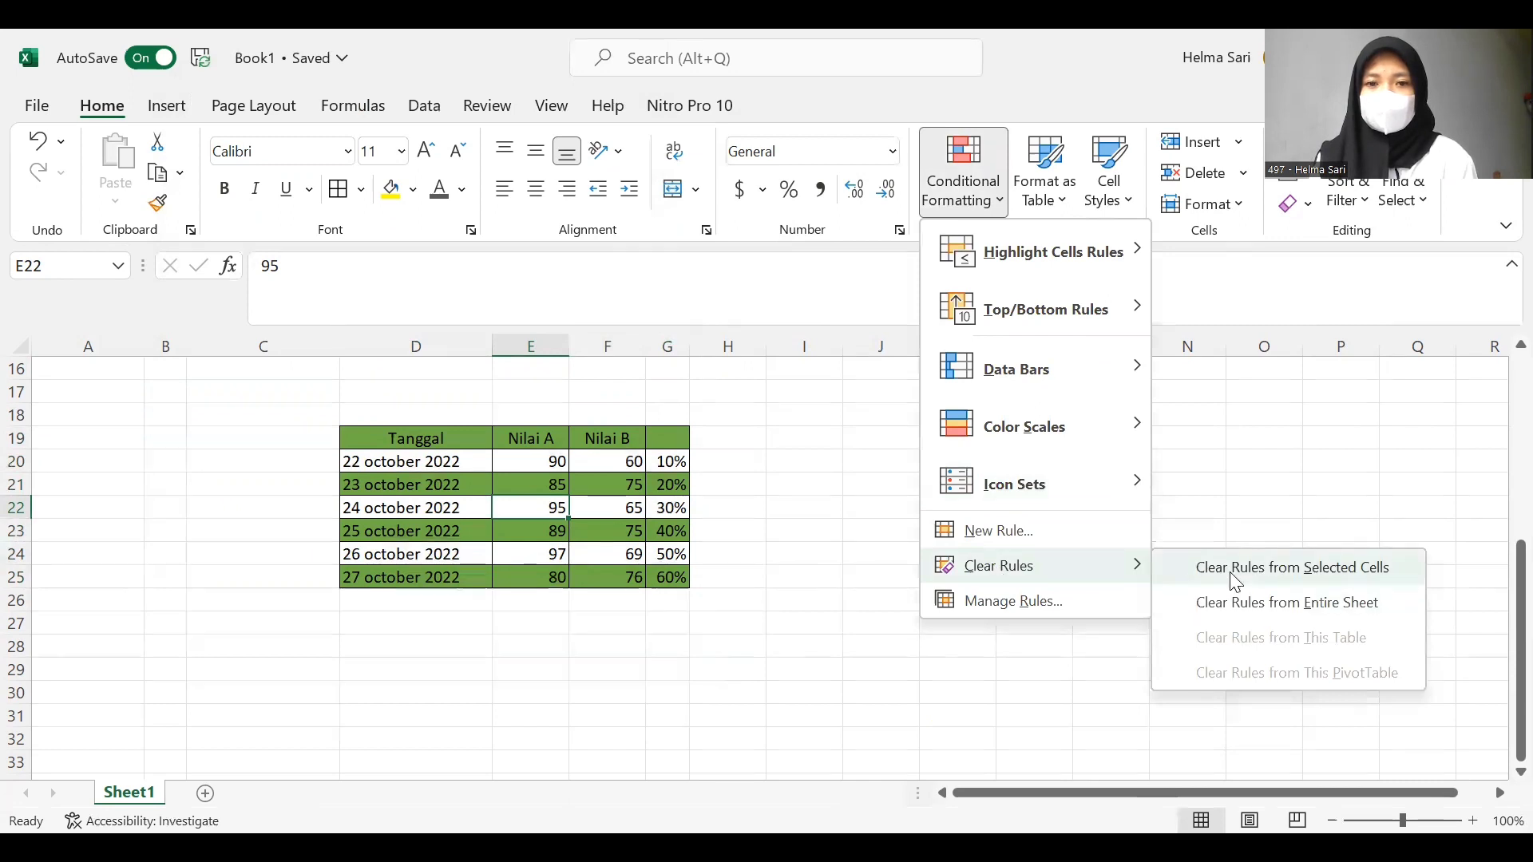
left_click_drag(352, 435, 656, 570)
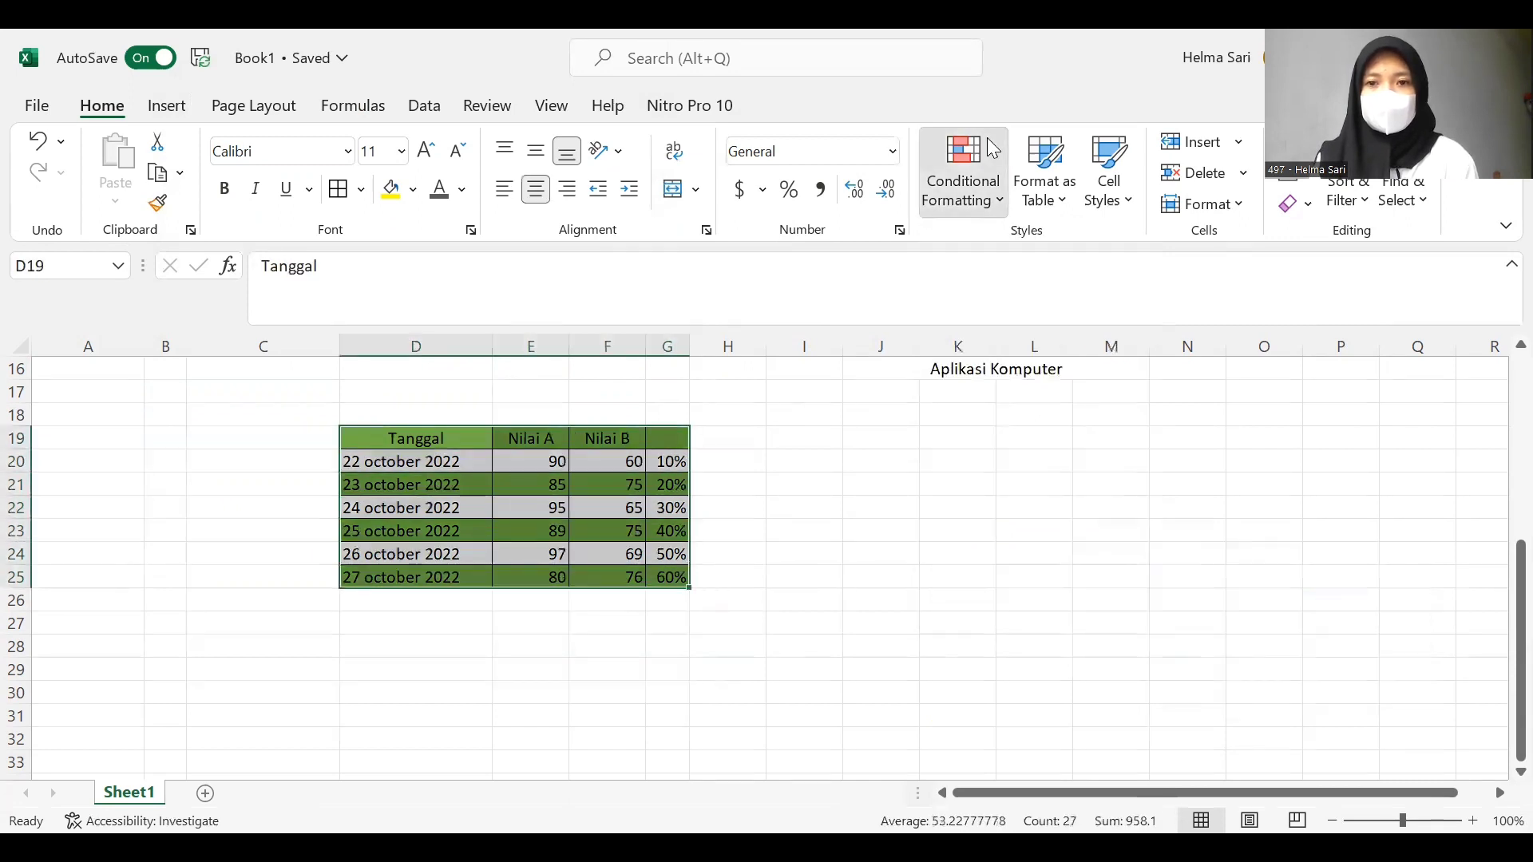
- Clear the conditional formatting rules from the selected cells D19:G25
left_click(992, 148)
mouse_move(979, 563)
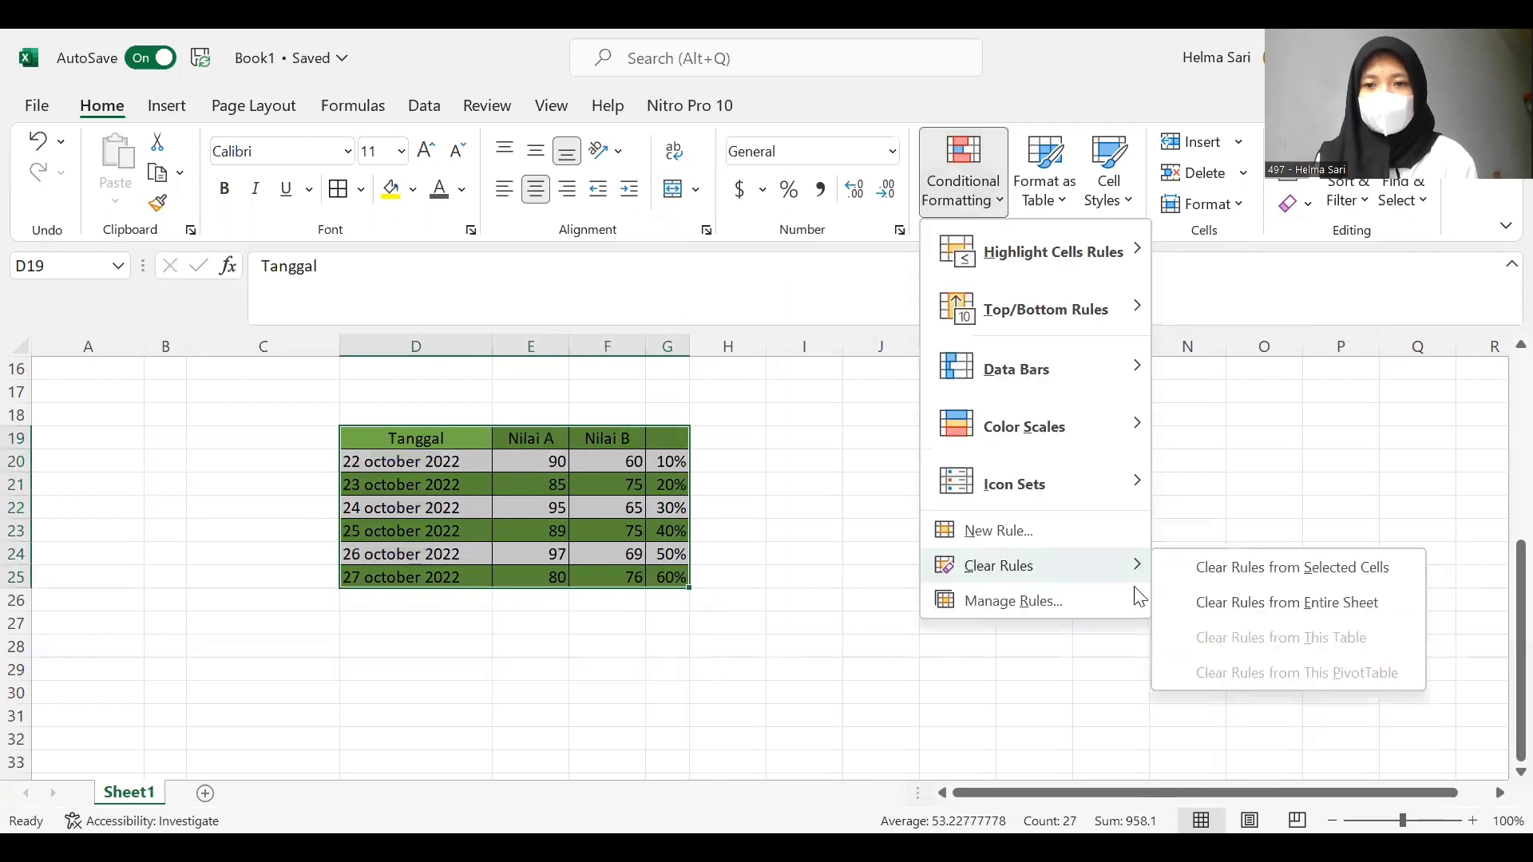
left_click(1216, 568)
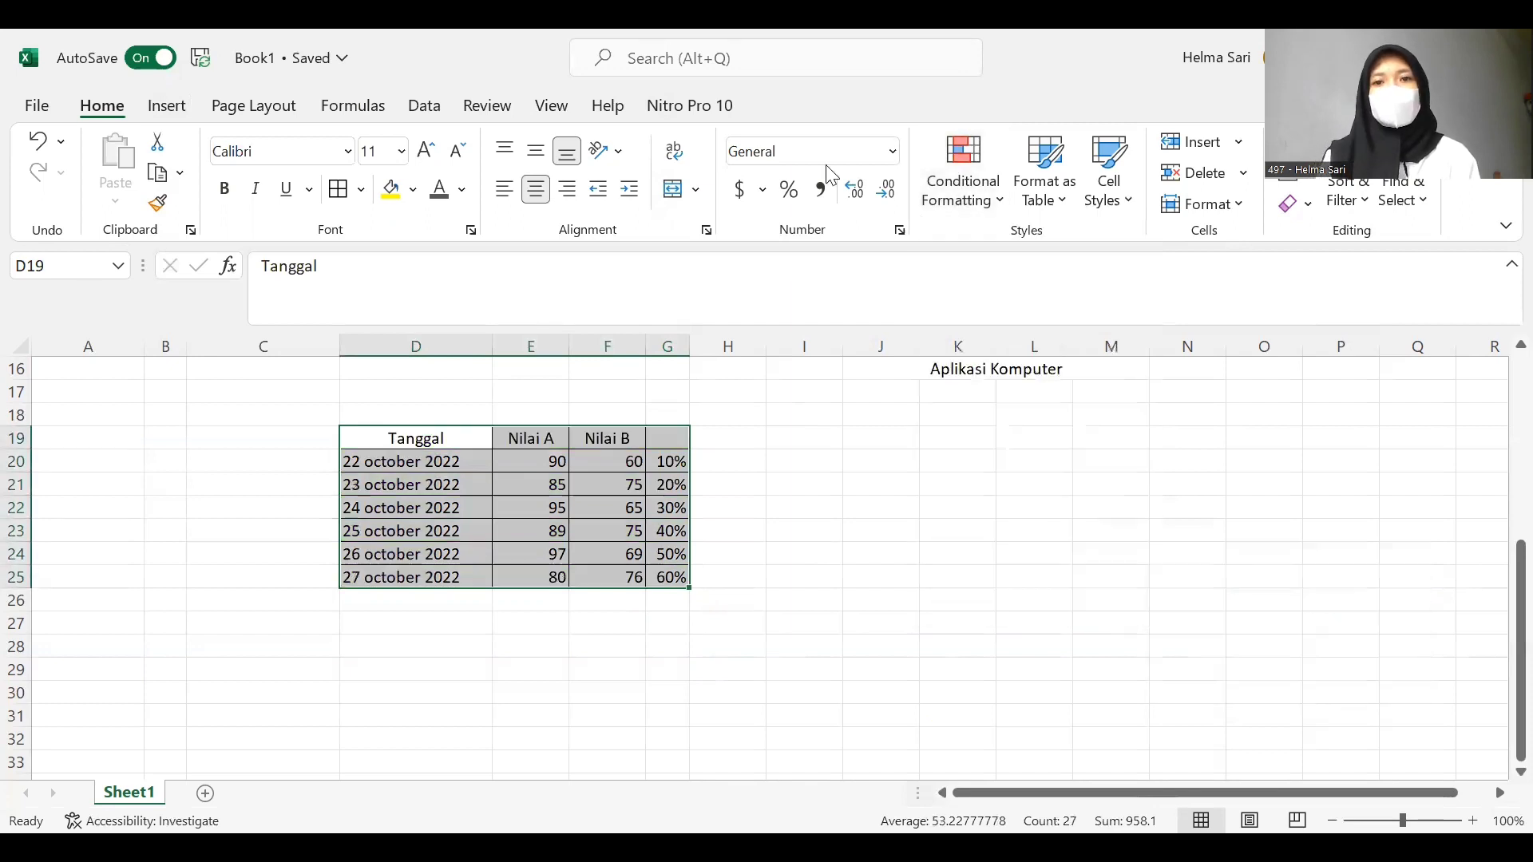
- View the Conditional Formatting Rules Manager for the current selection and its new rule option, leaving the rules as they are
left_click(1000, 191)
left_click(997, 600)
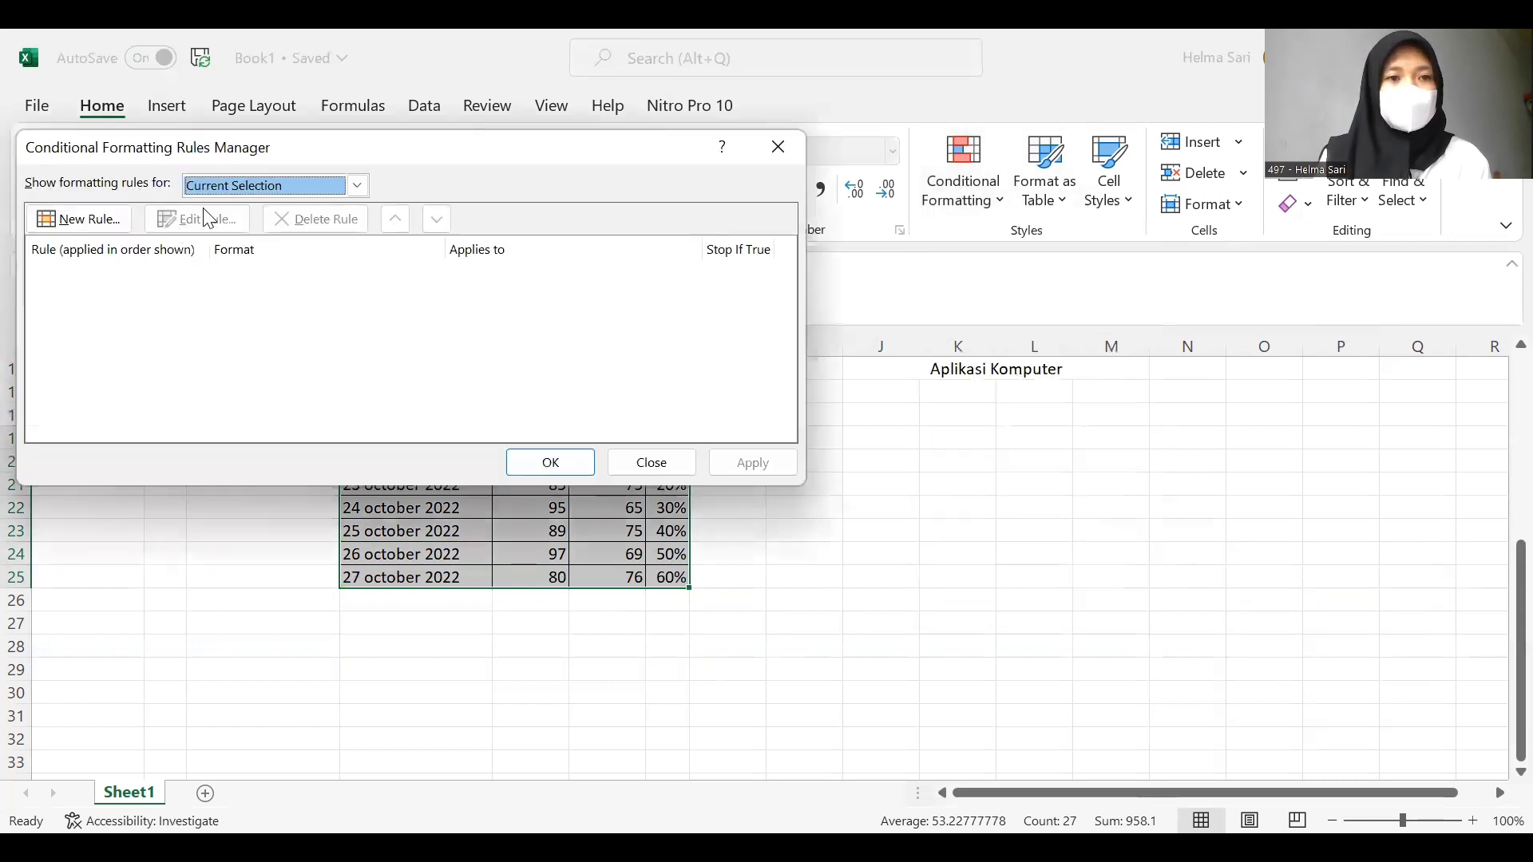
left_click(111, 226)
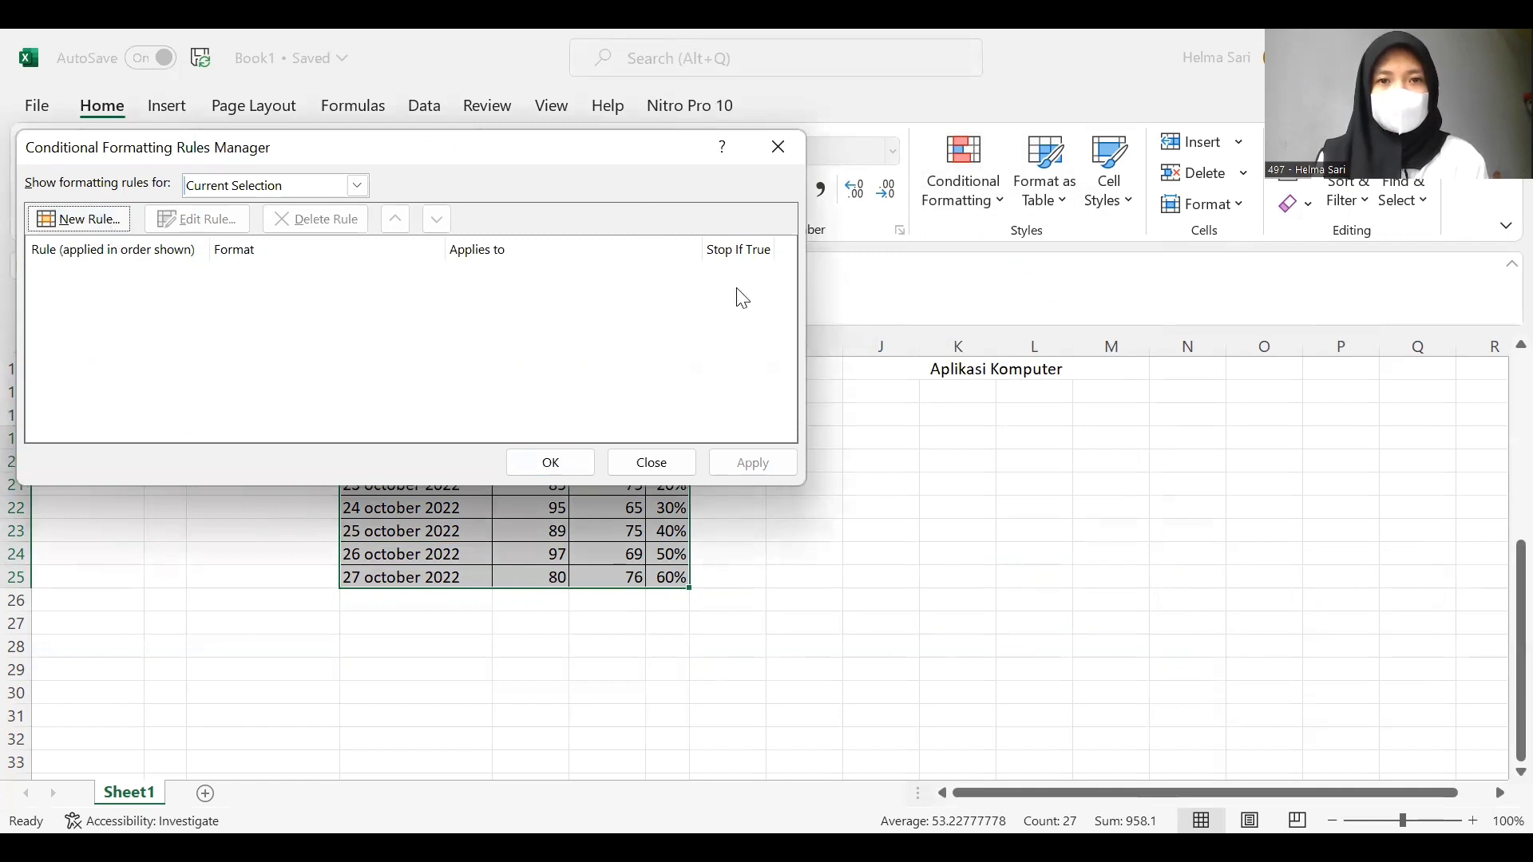
left_click(778, 153)
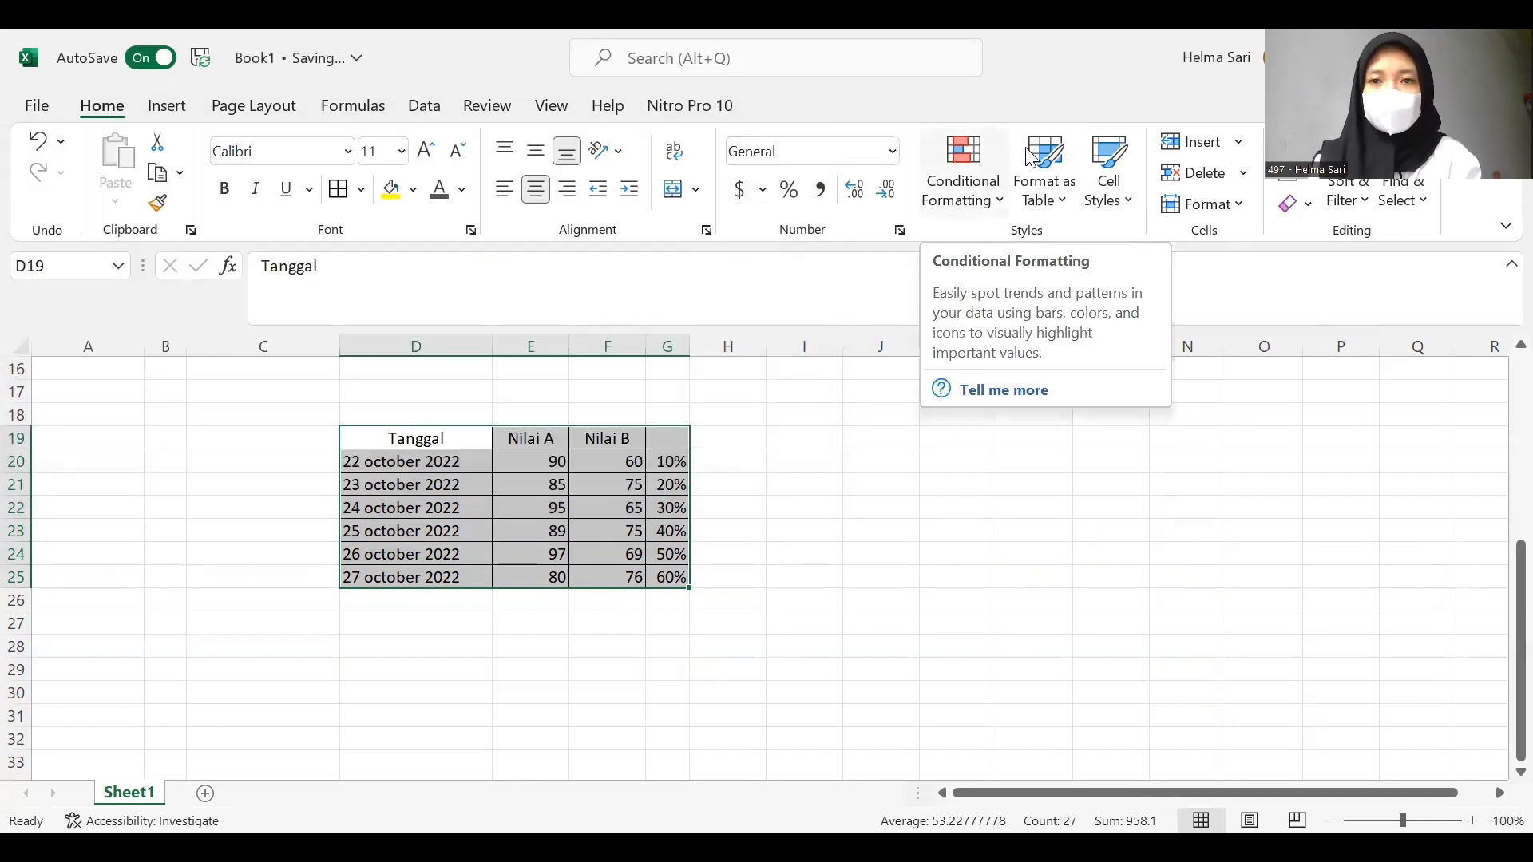
- Try formatting D19:G25 as a table with headers in the black grid Light style, and undo it
left_click(1064, 173)
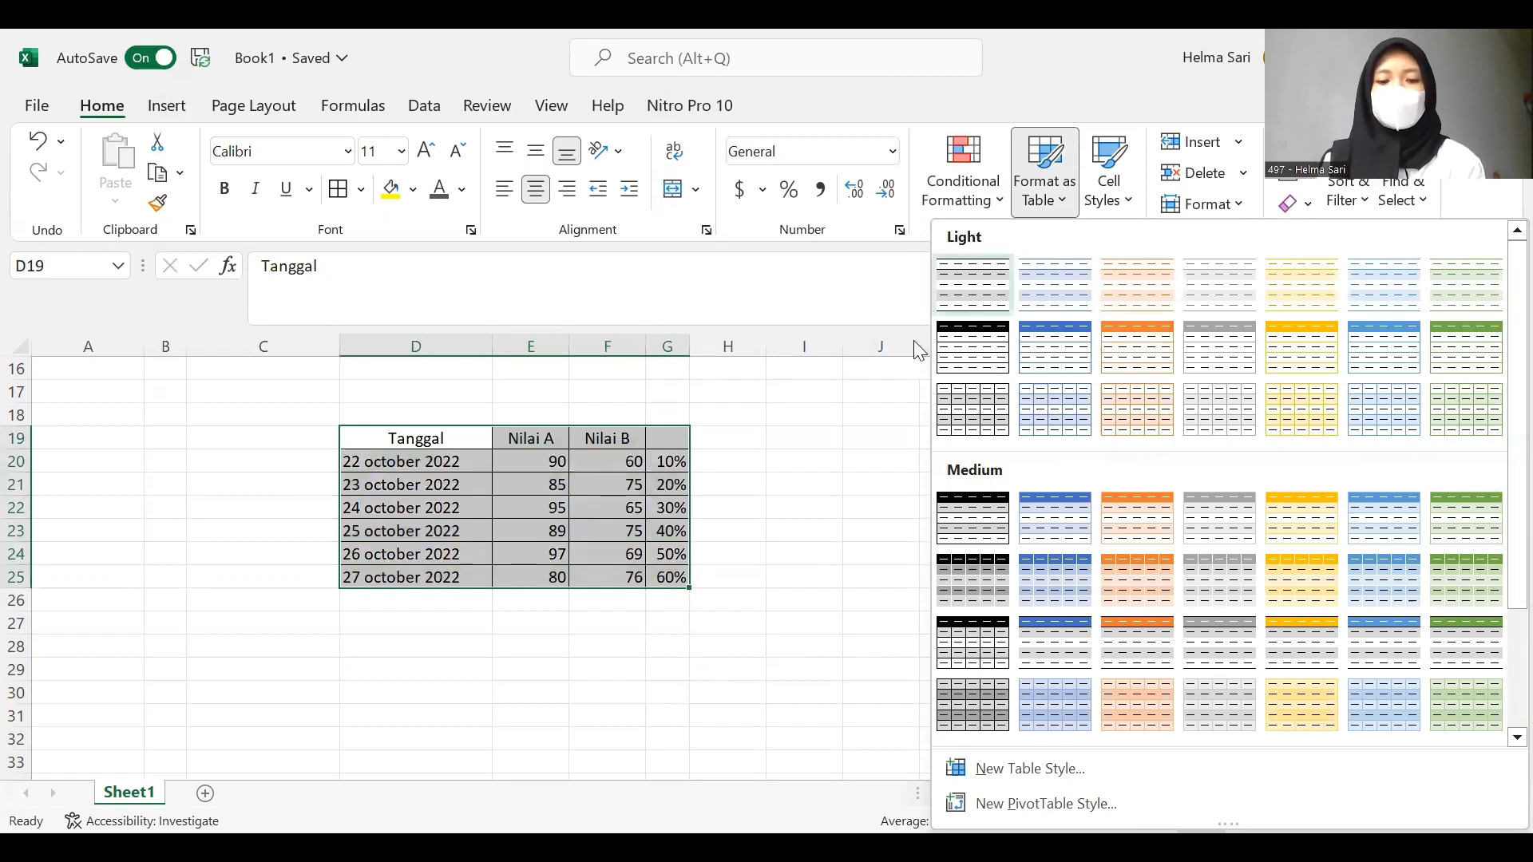
left_click(971, 428)
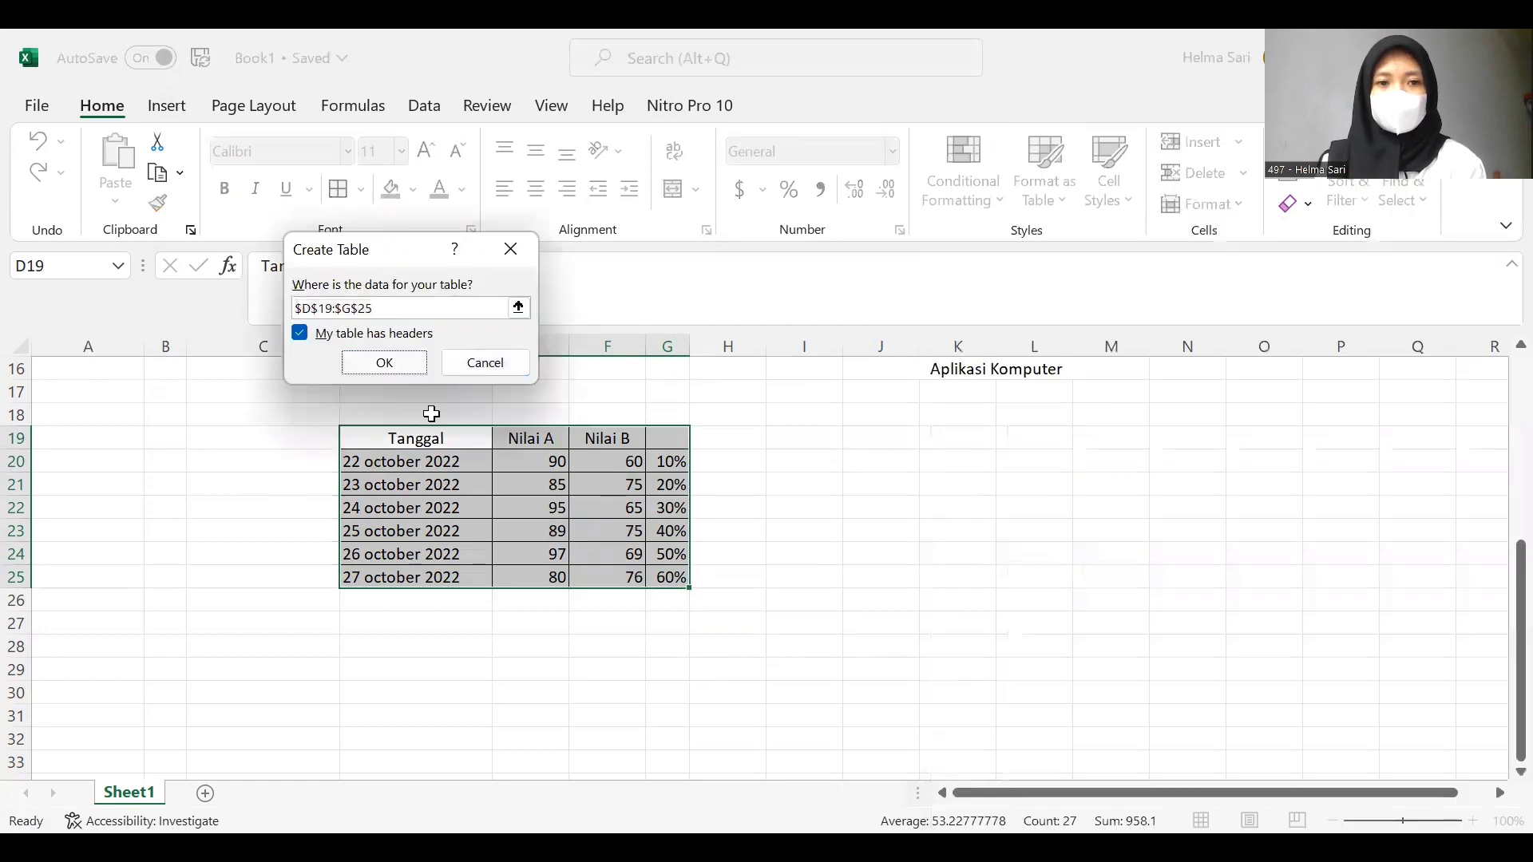
left_click(384, 362)
left_click(102, 105)
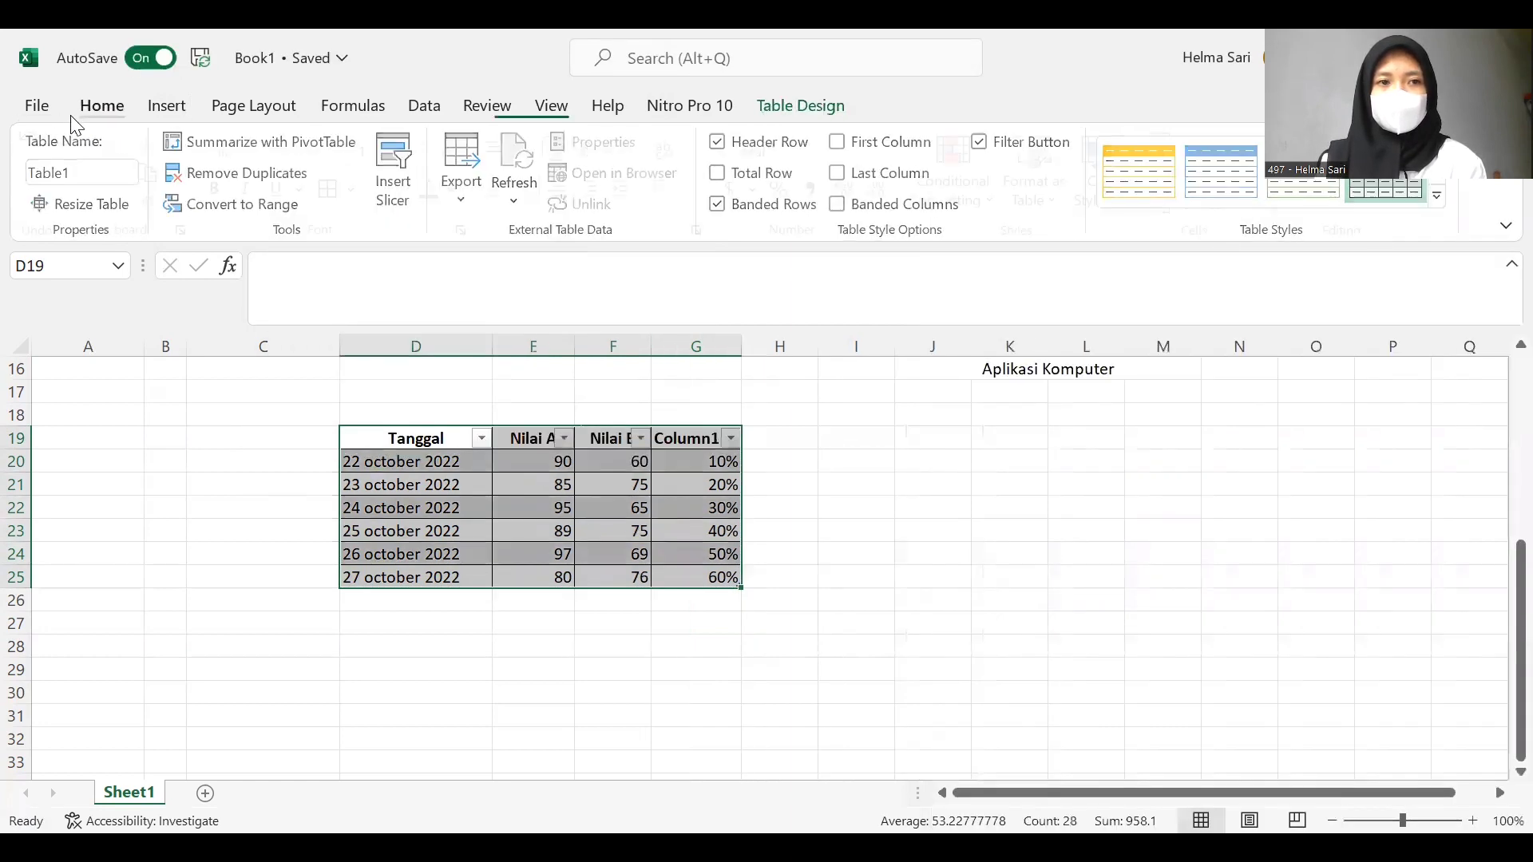
left_click(37, 142)
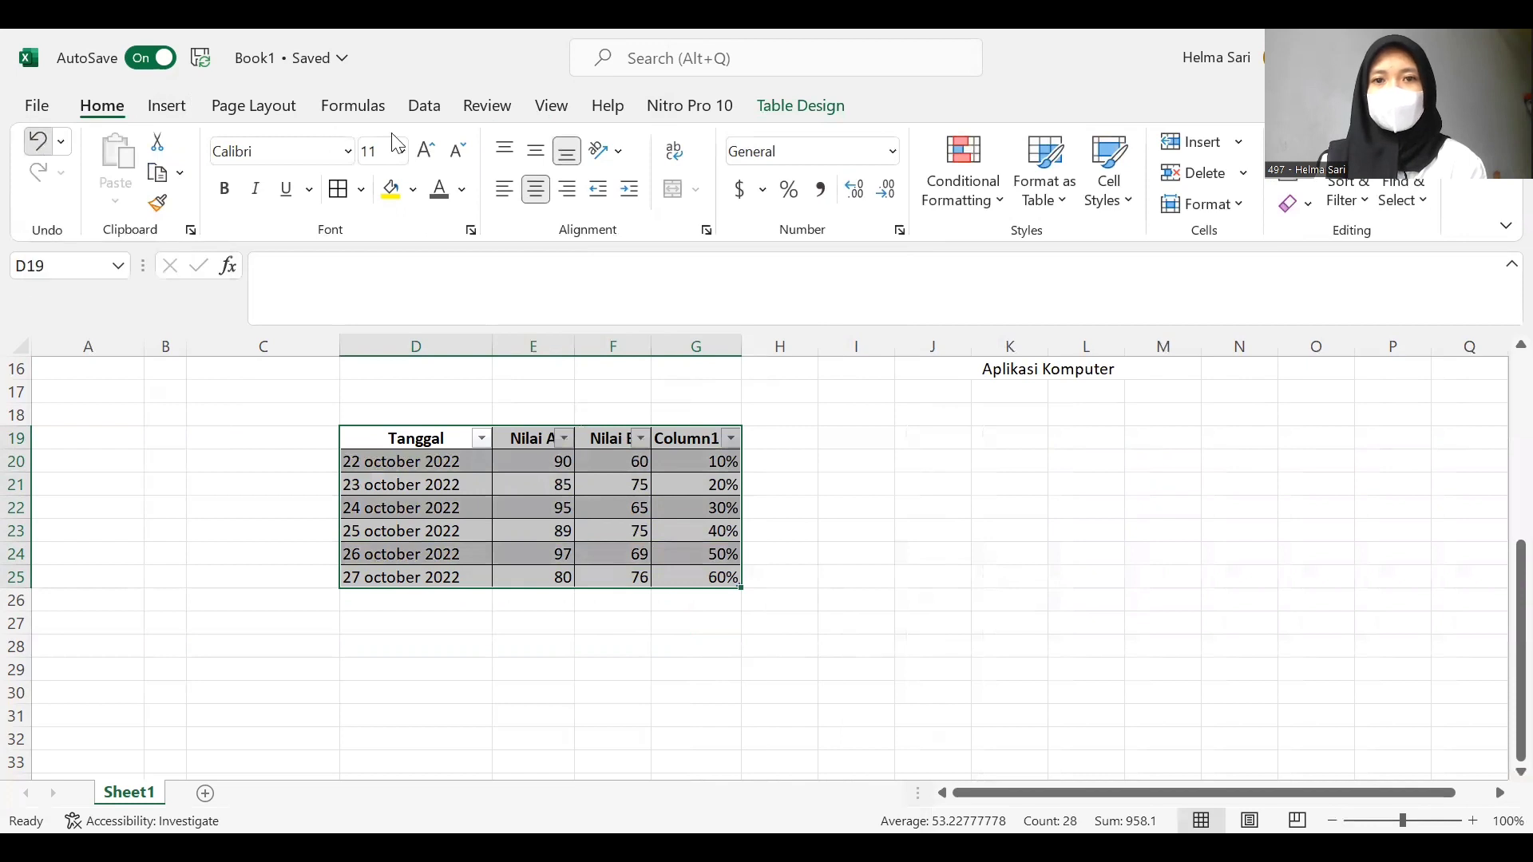
- Examine the available table styles, the cell styles and the settings for a new cell style
left_click(1042, 198)
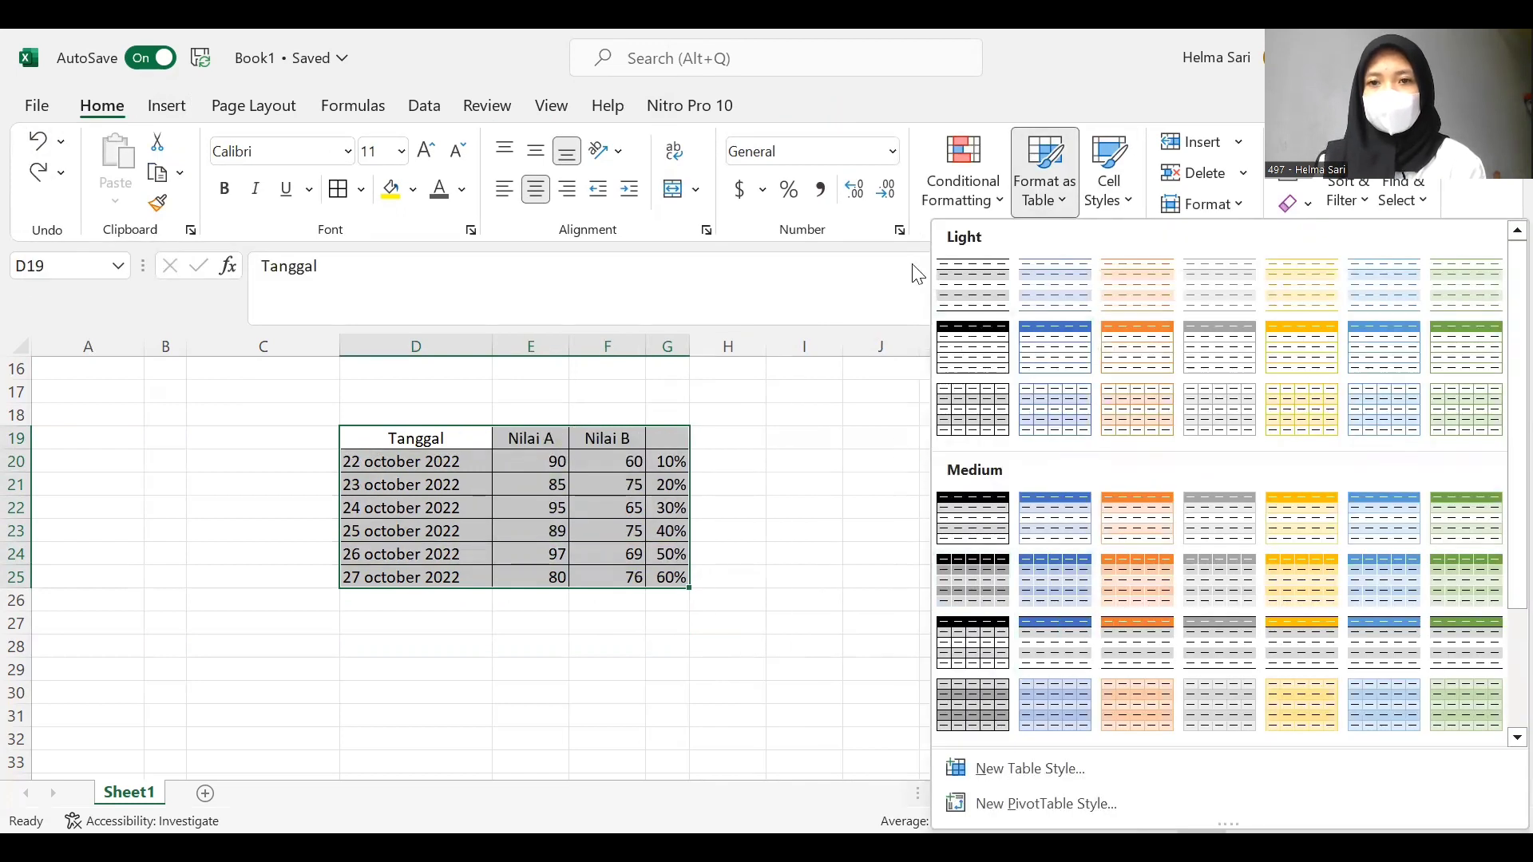
left_click(1114, 204)
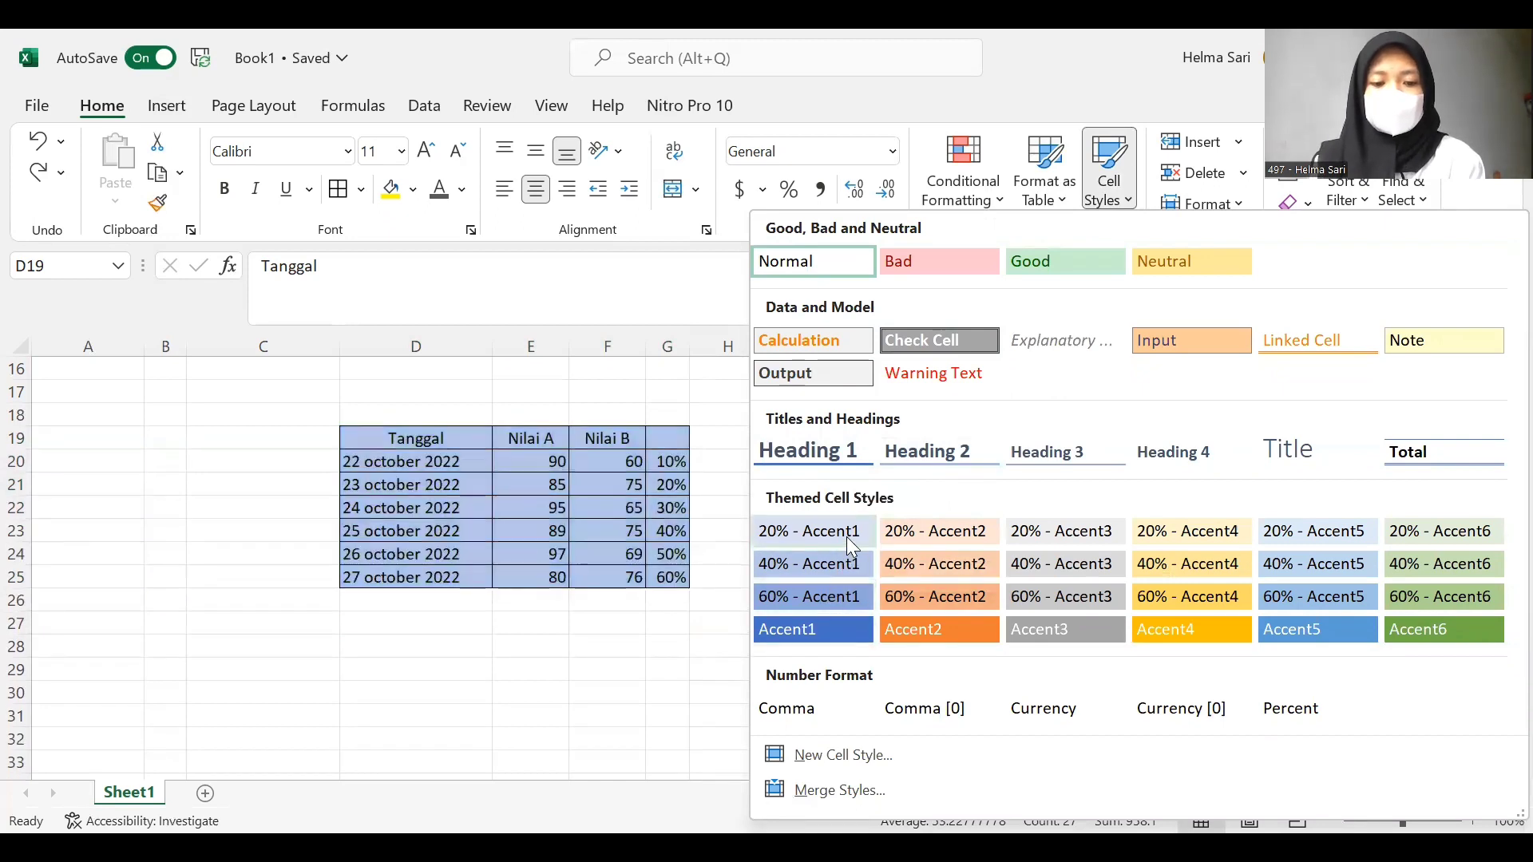
left_click(825, 748)
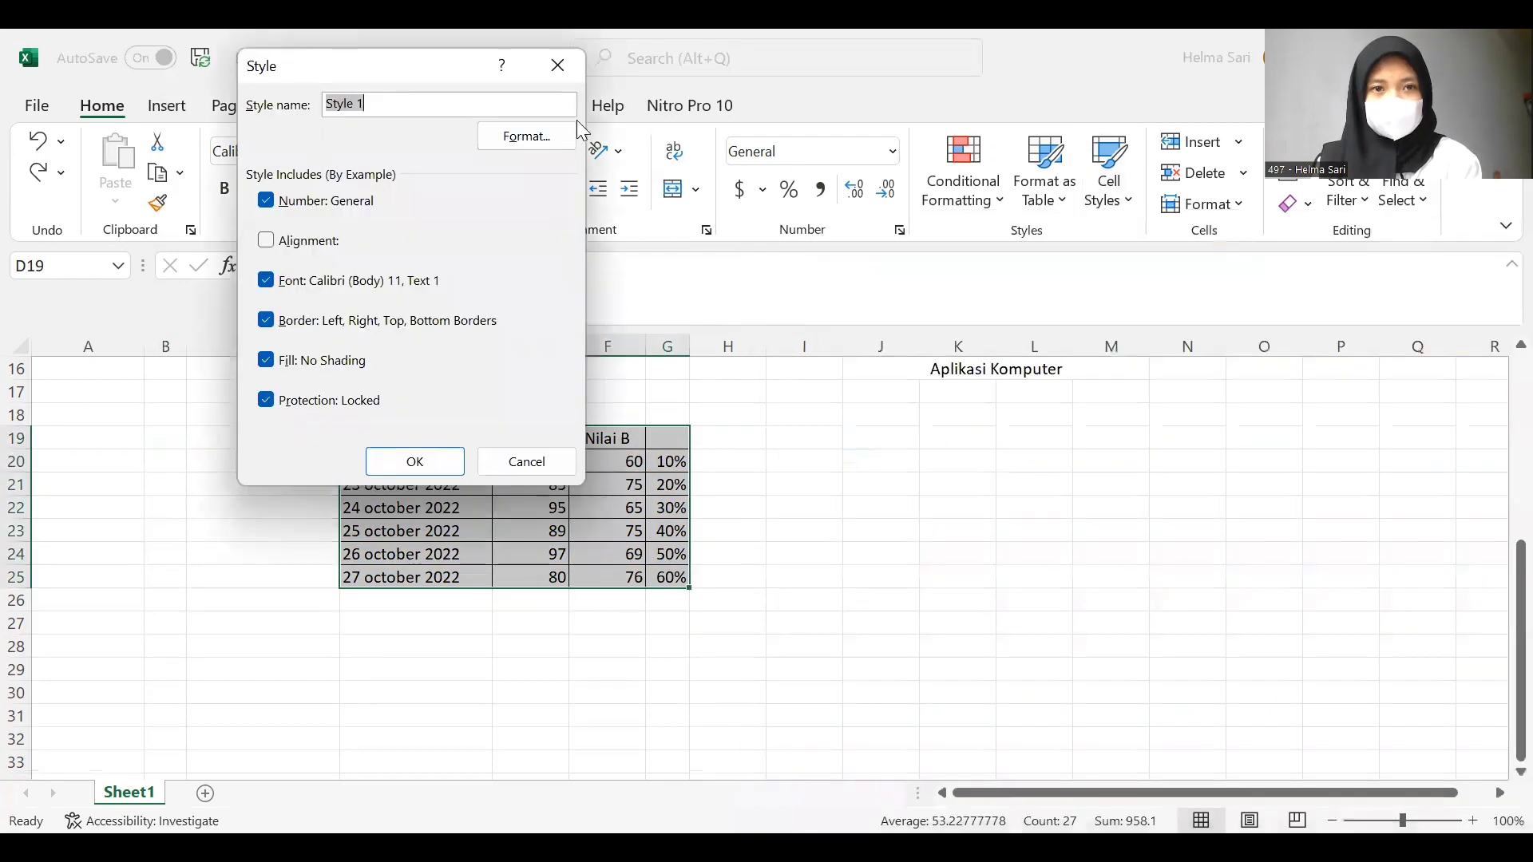
left_click(567, 77)
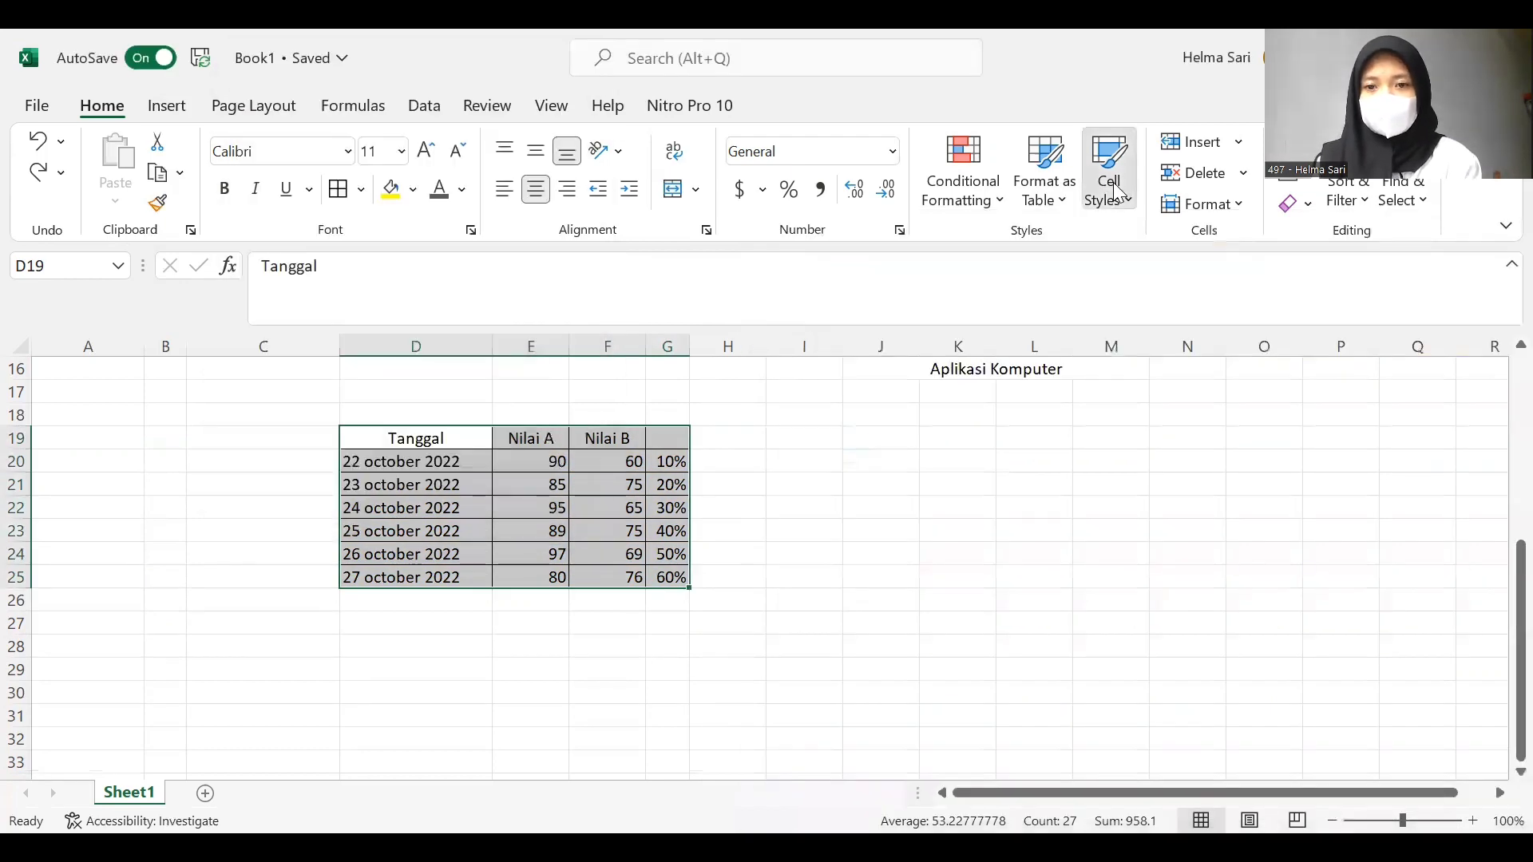
left_click(1109, 169)
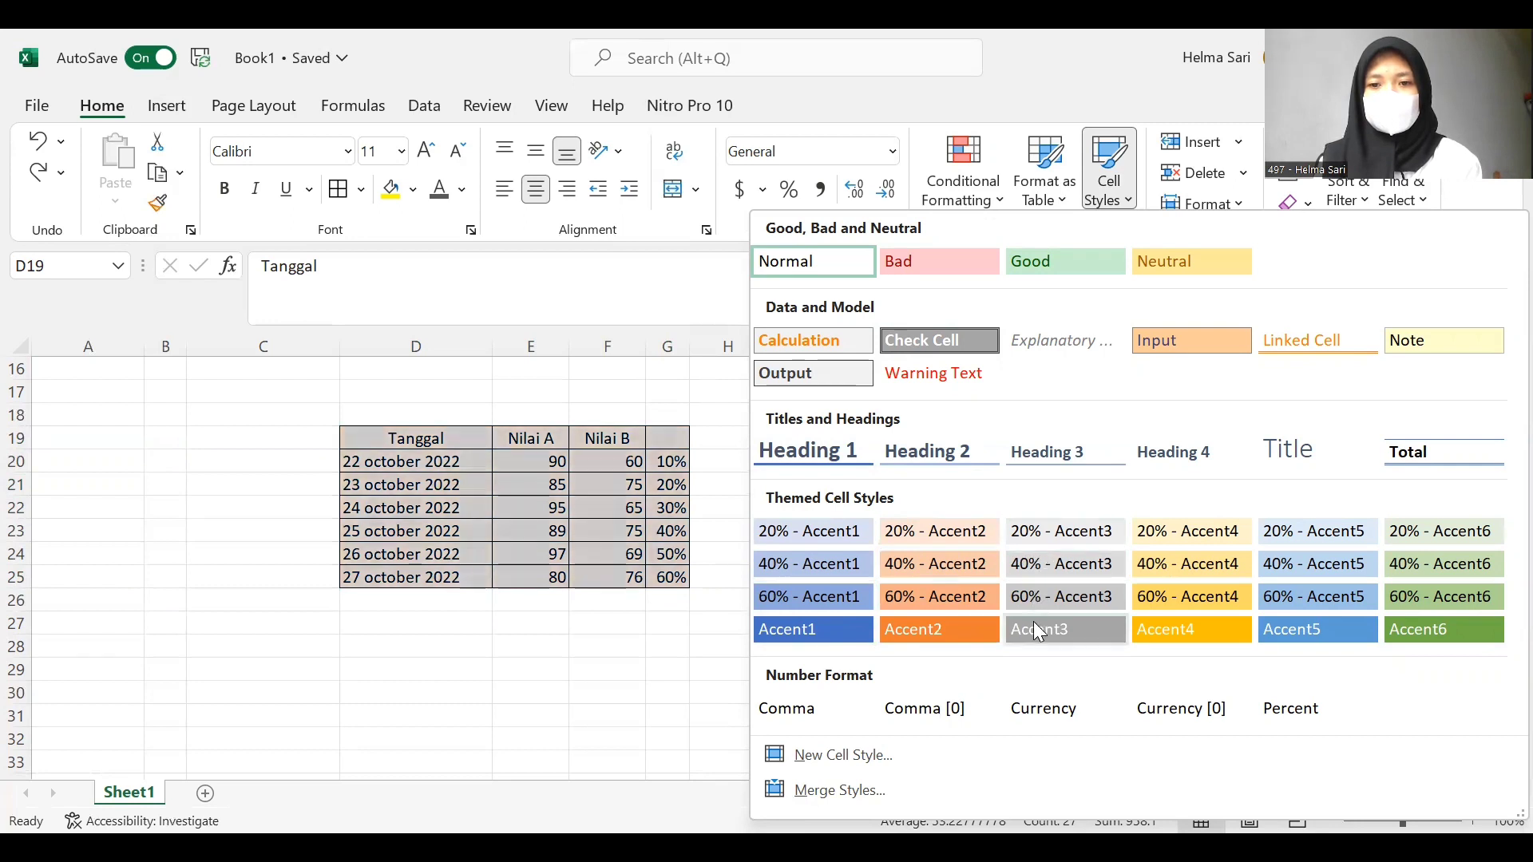
left_click(707, 303)
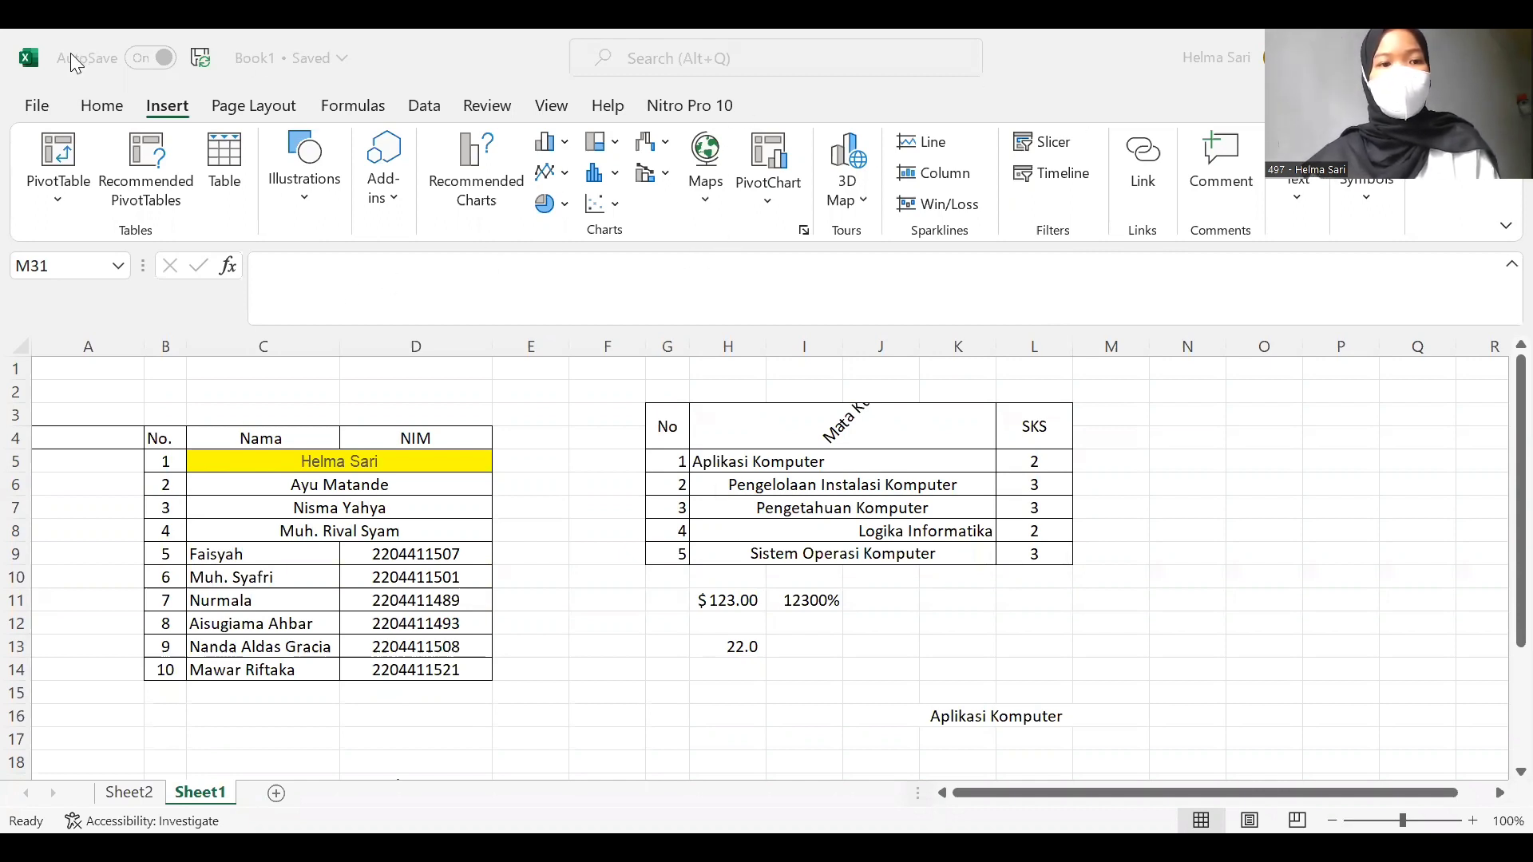
- Enter the formula =SUM(90) in cell M31 using AutoSum, and clear the cell
left_click(85, 113)
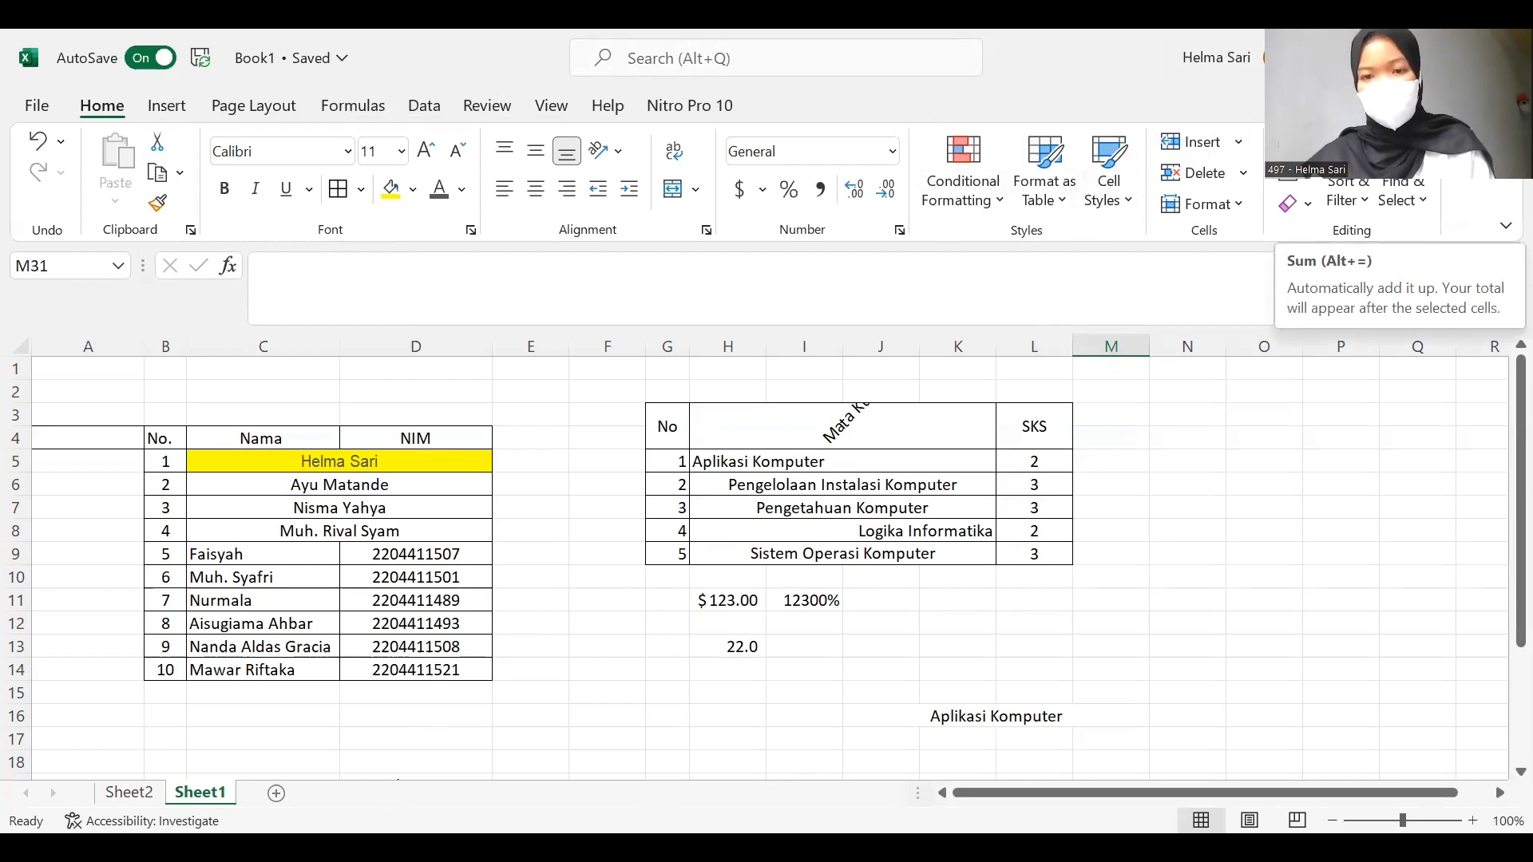
key("alt+equal")
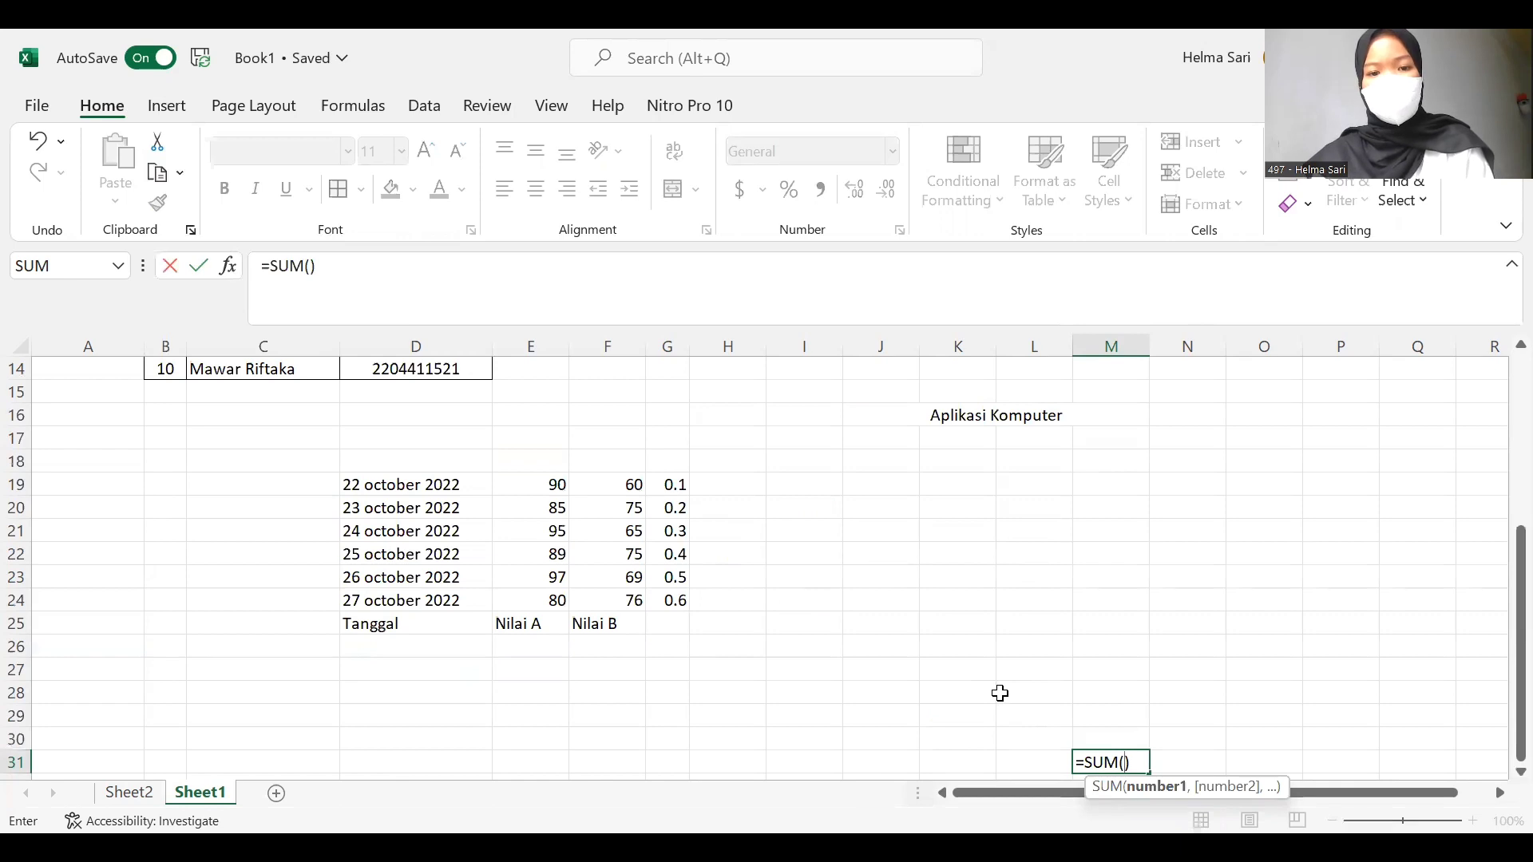
type("90")
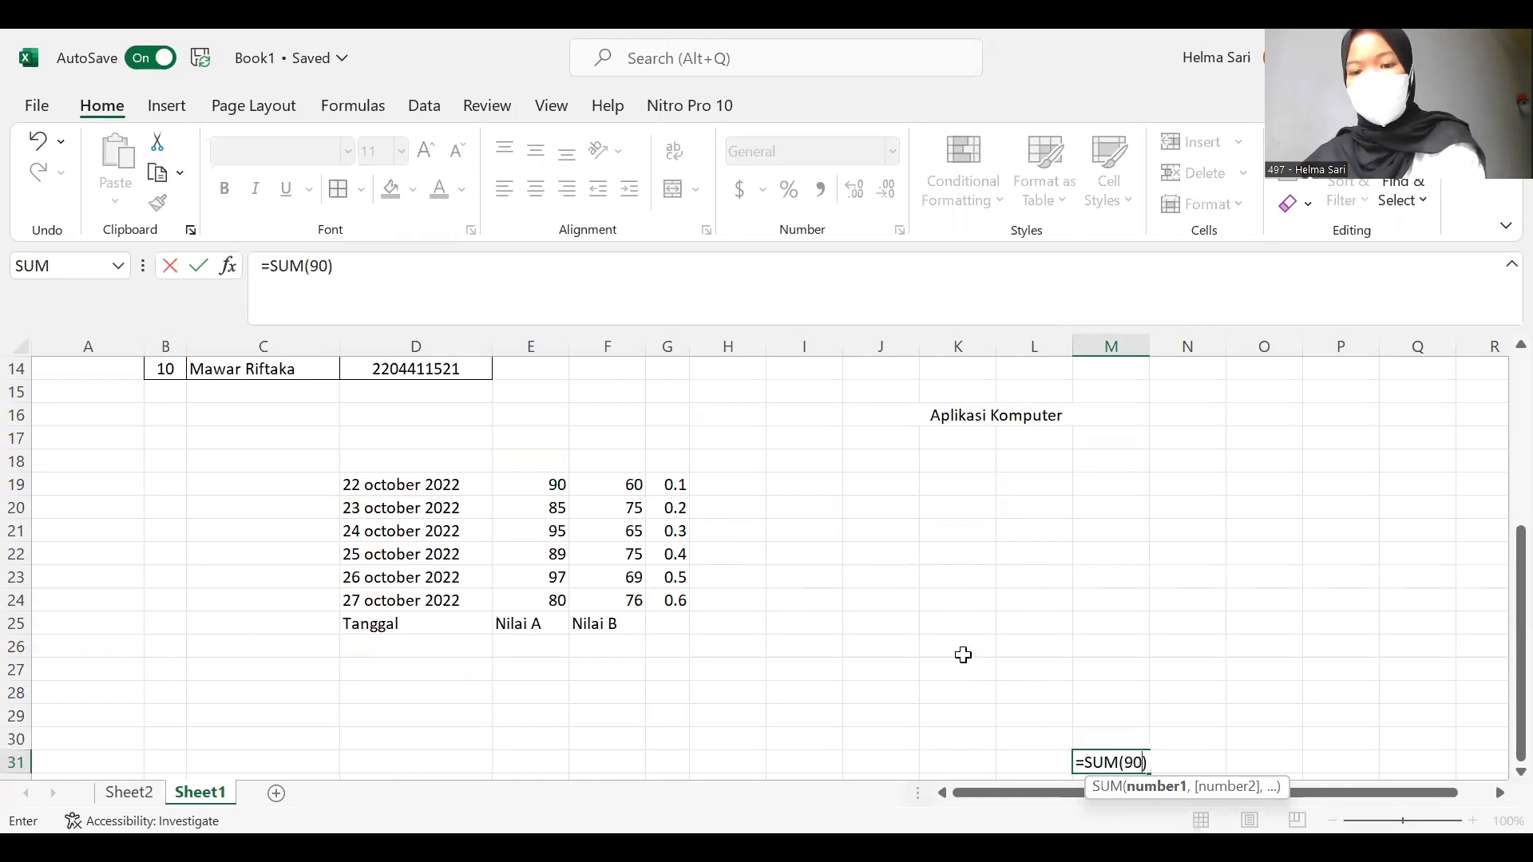
key("Return")
left_click(1137, 734)
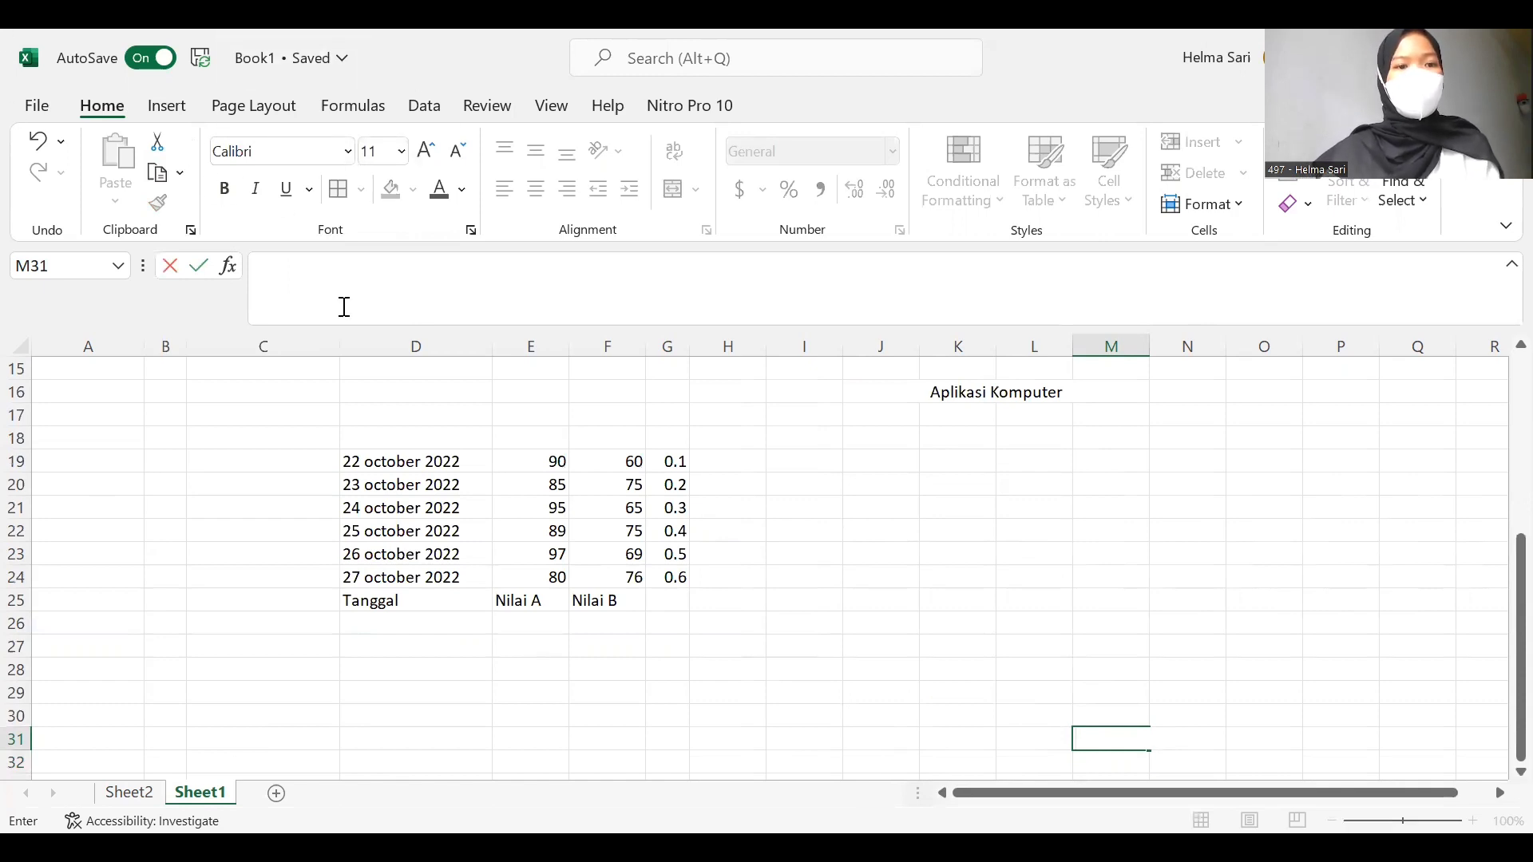
- Restore the SUM formula in M31 and replace it with the range reference =H36:H39
scroll(383, 329, "up", 2)
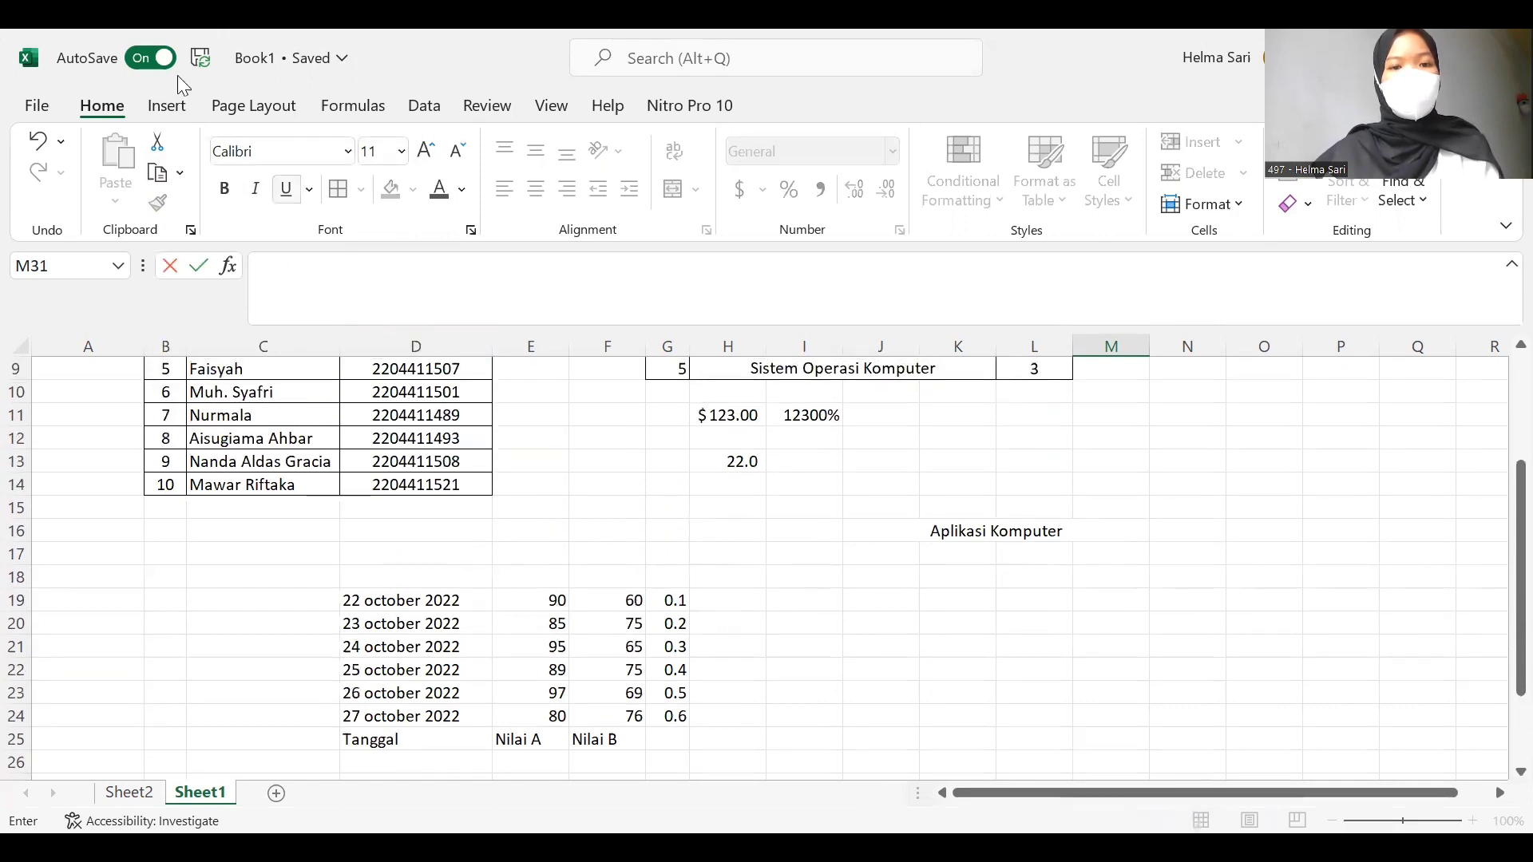
left_click(168, 106)
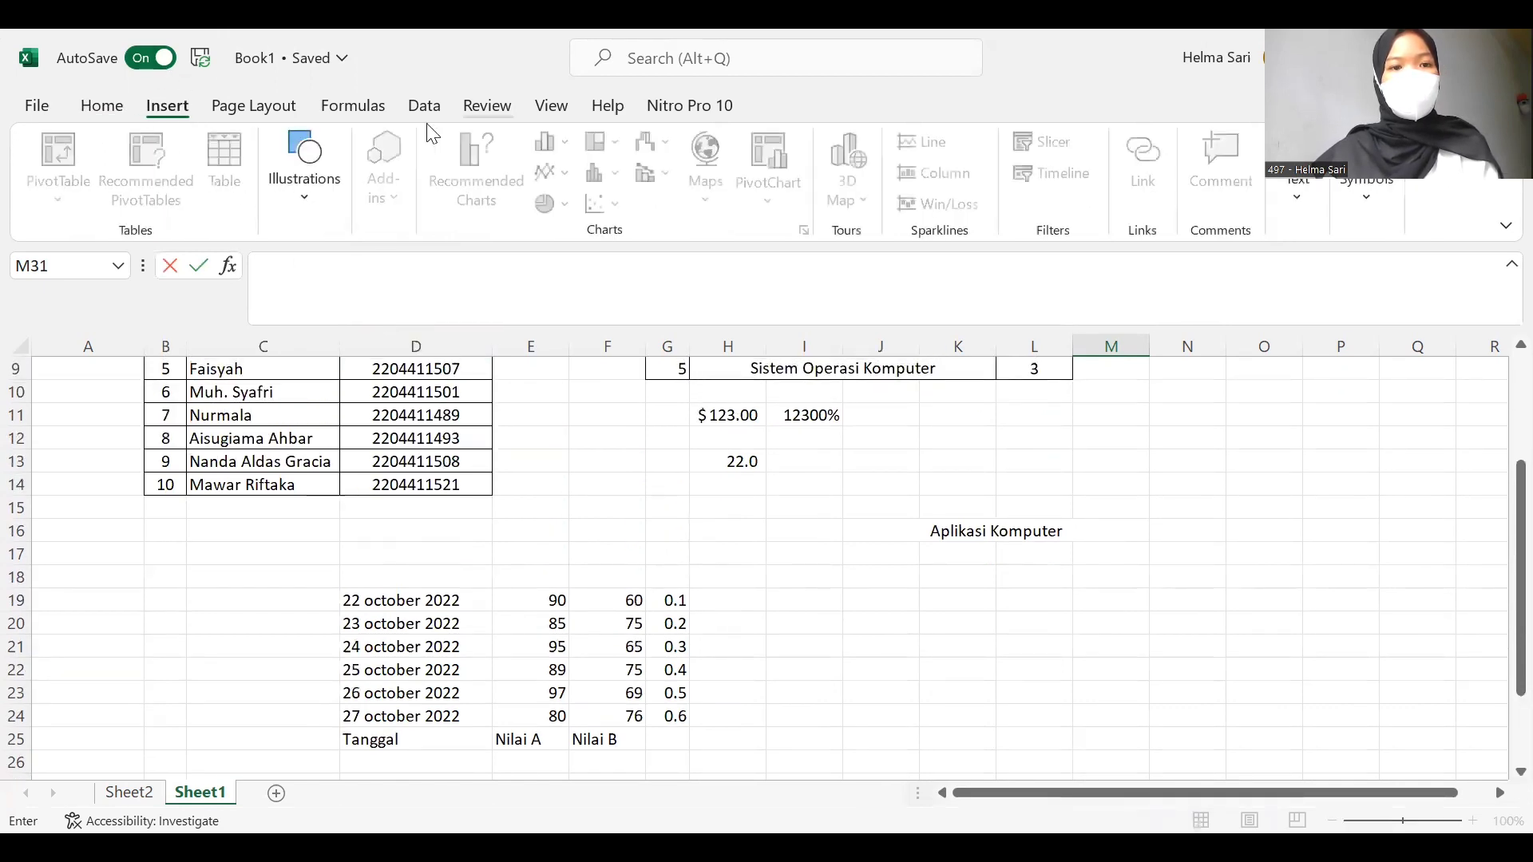
left_click(120, 110)
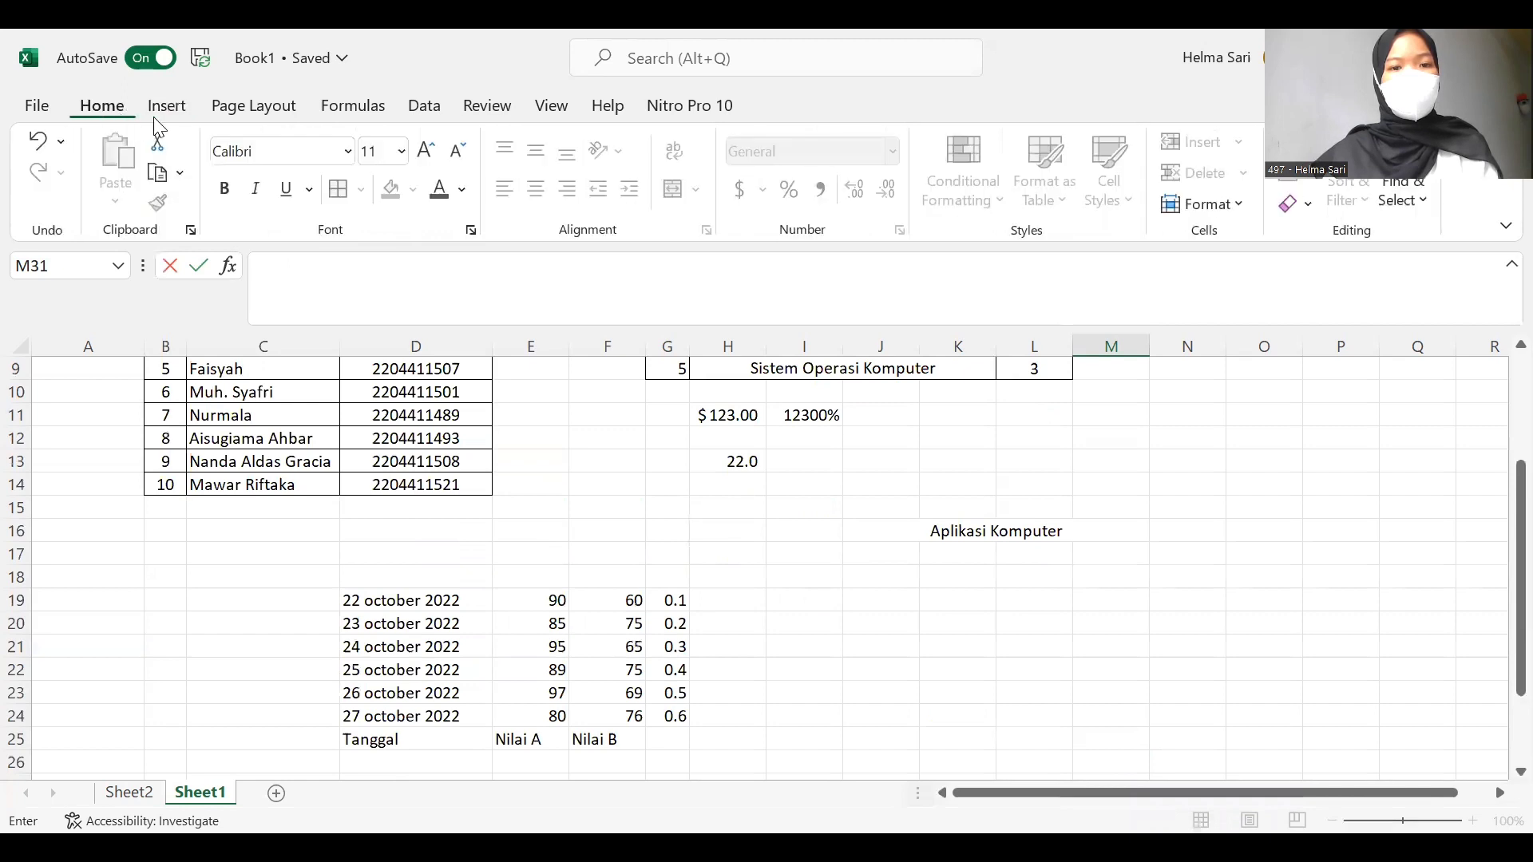
left_click(56, 153)
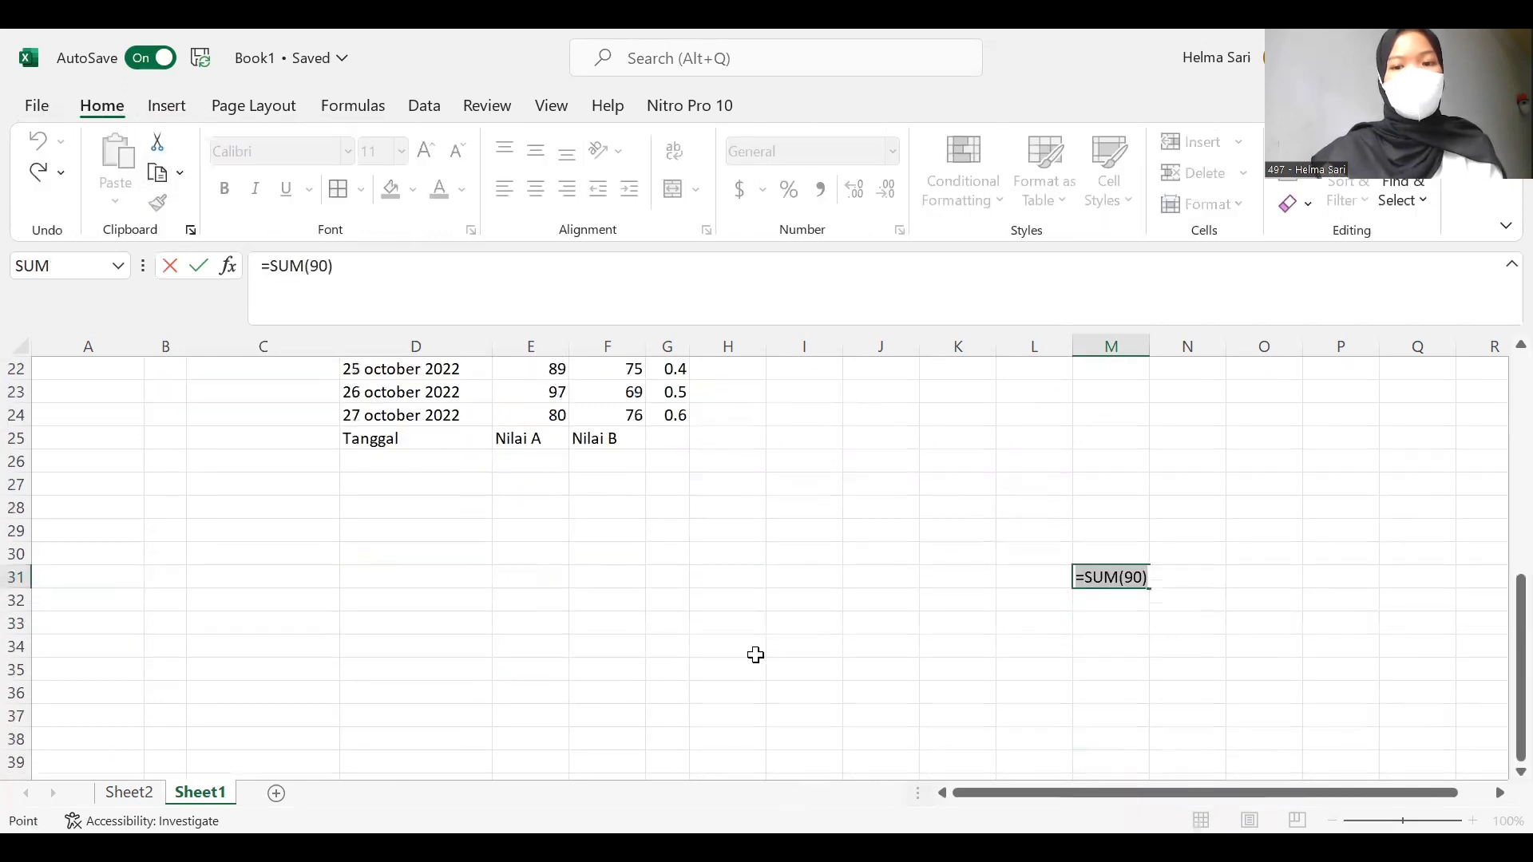
left_click_drag(738, 759, 744, 694)
left_click(1132, 587)
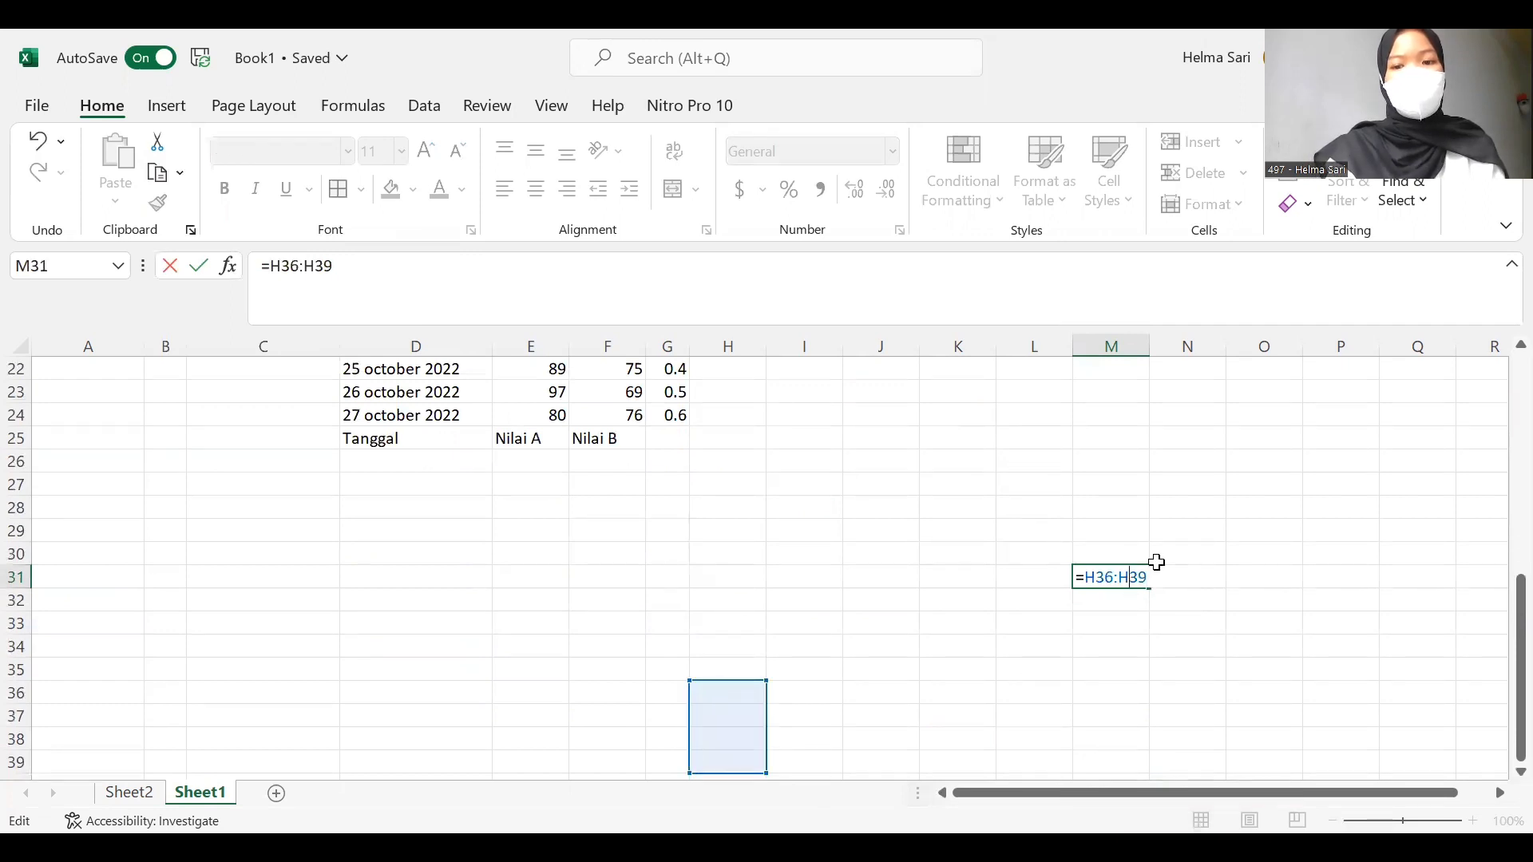
left_click_drag(981, 585, 1135, 619)
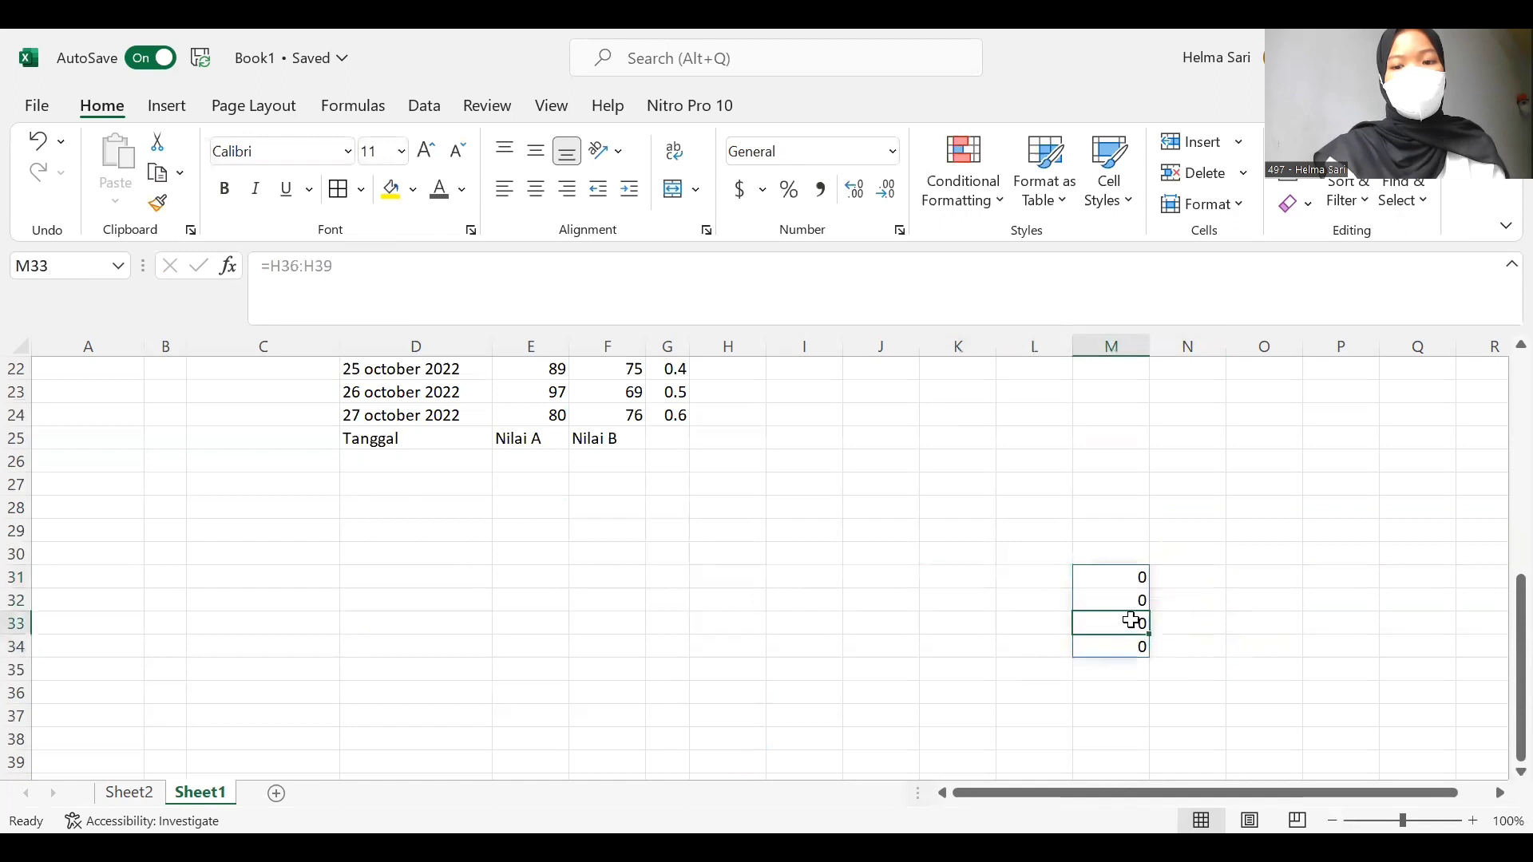
- Discard the stray entries in M33 and remove the =H36:H39 formula from M31:M34
key("BackSpace")
key("ctrl+z")
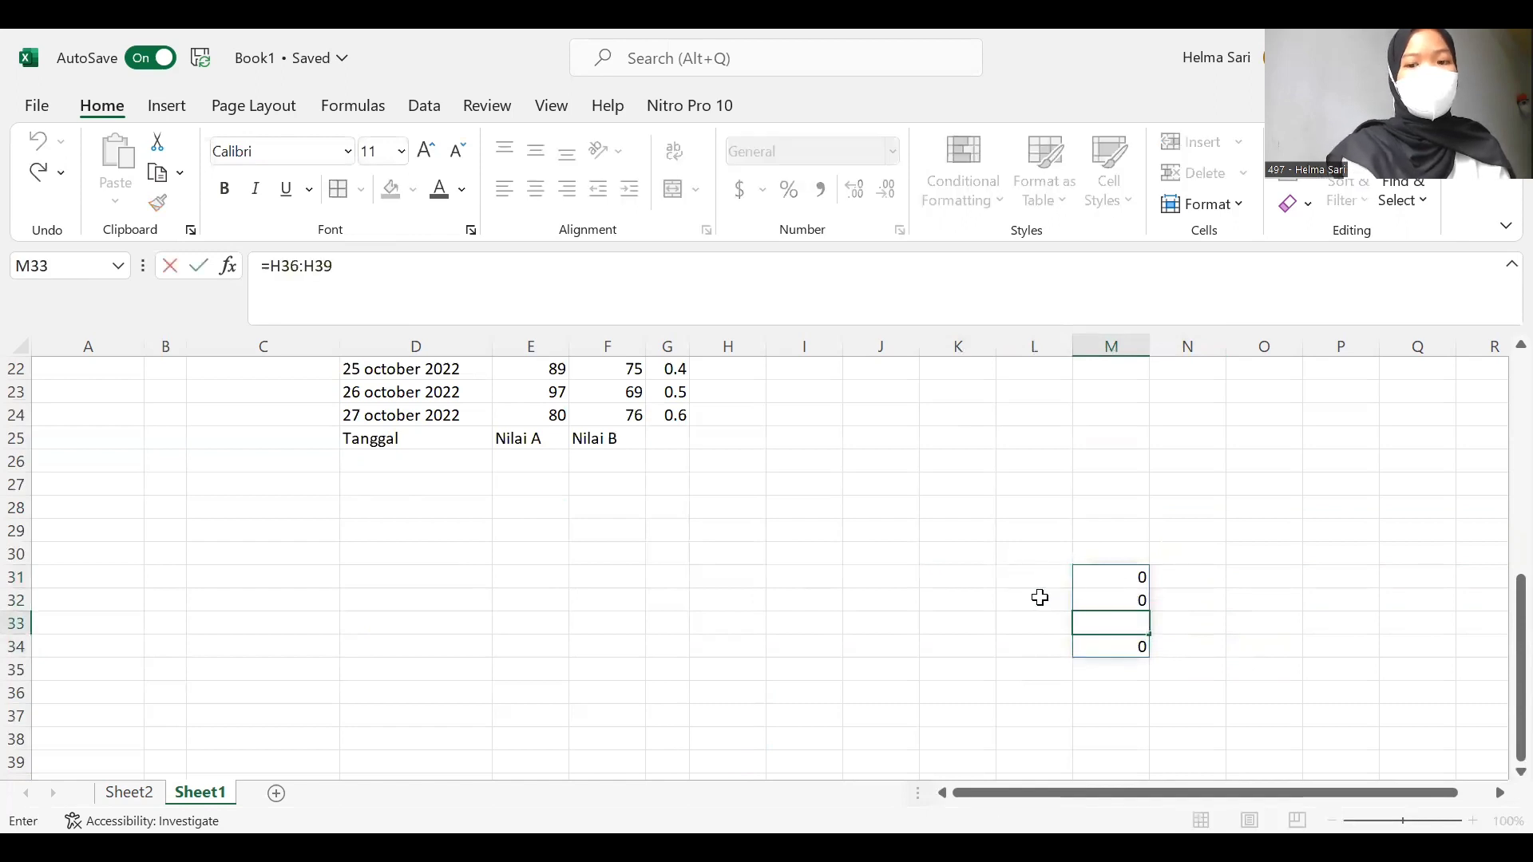
type("Z")
key("BackSpace")
type("ZZ")
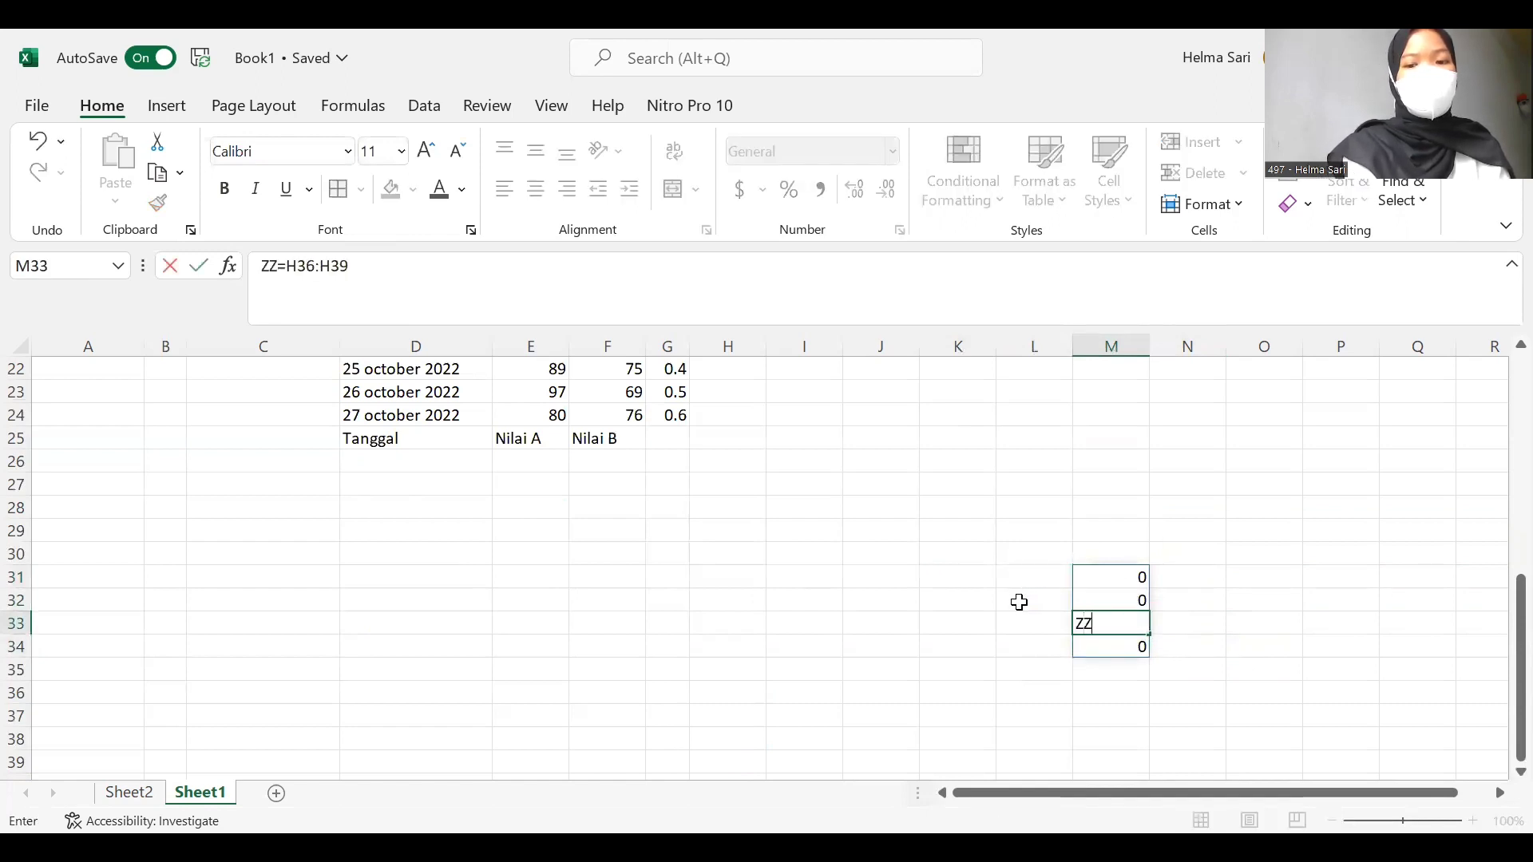
key("ctrl+z")
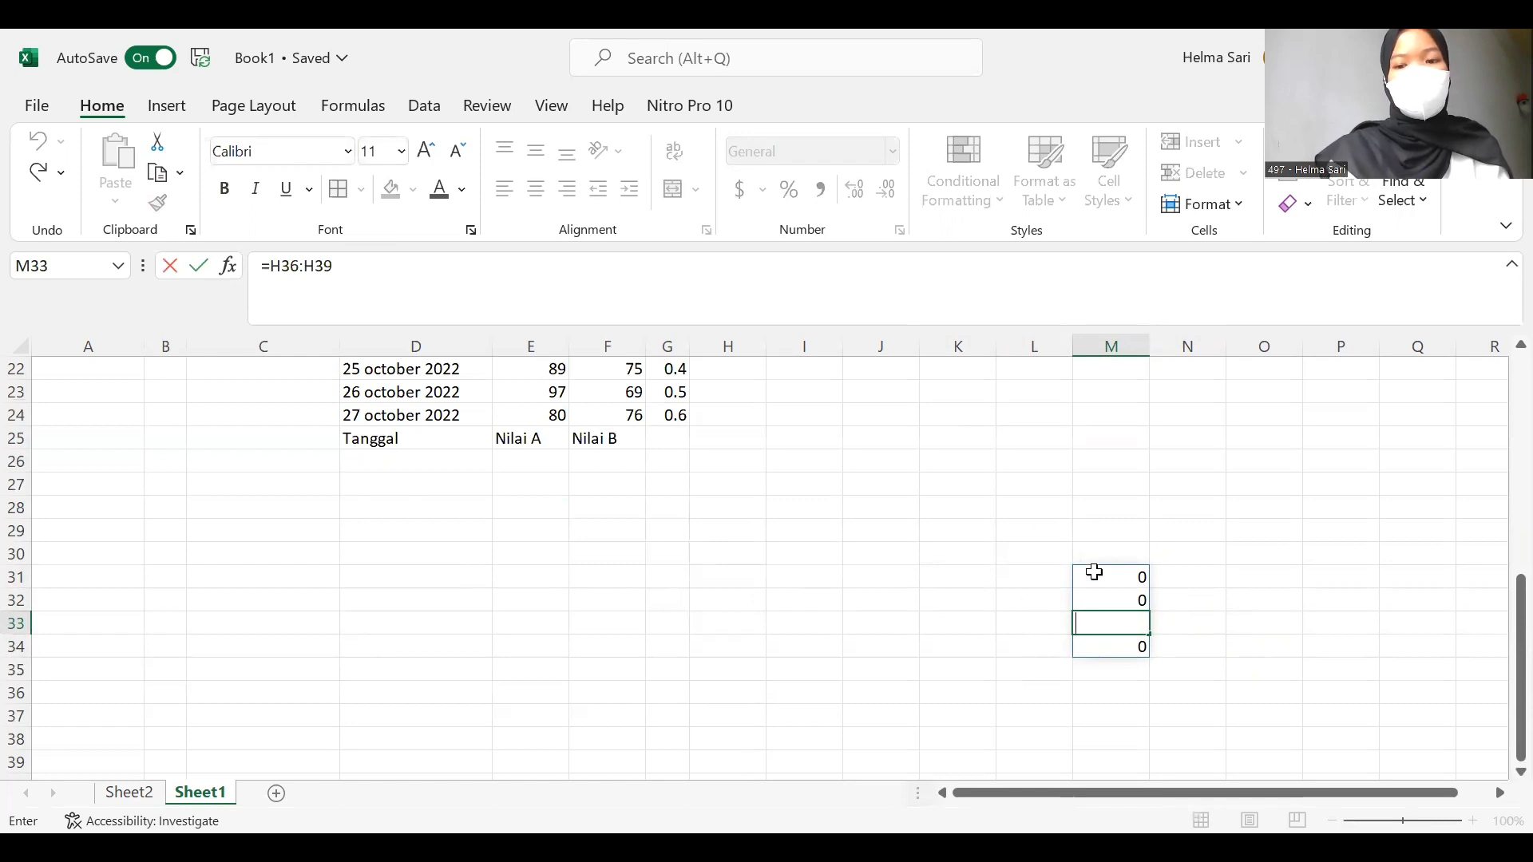
key("Escape")
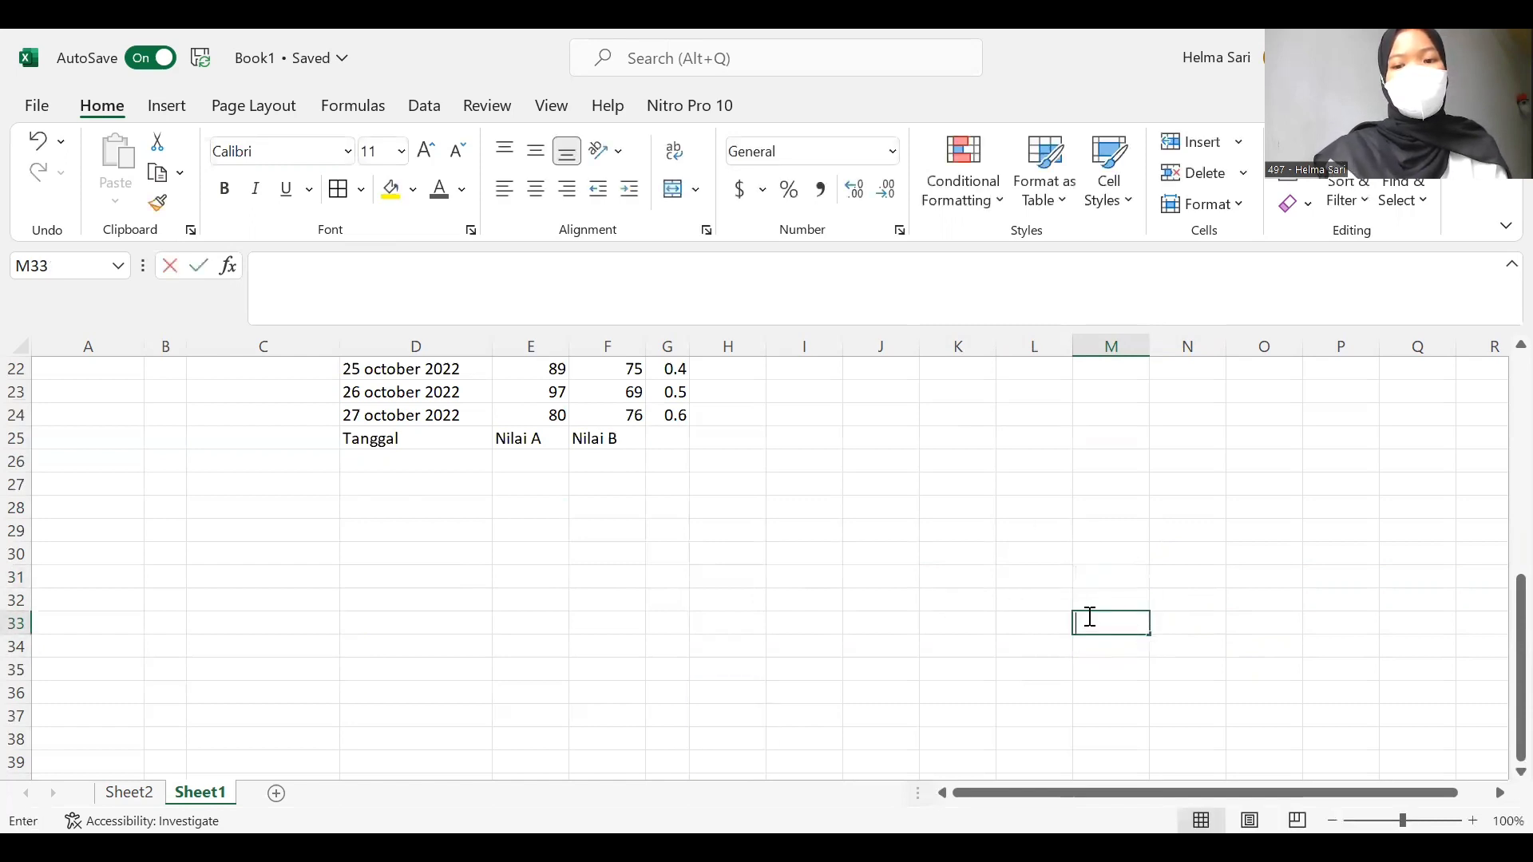
left_click(840, 592)
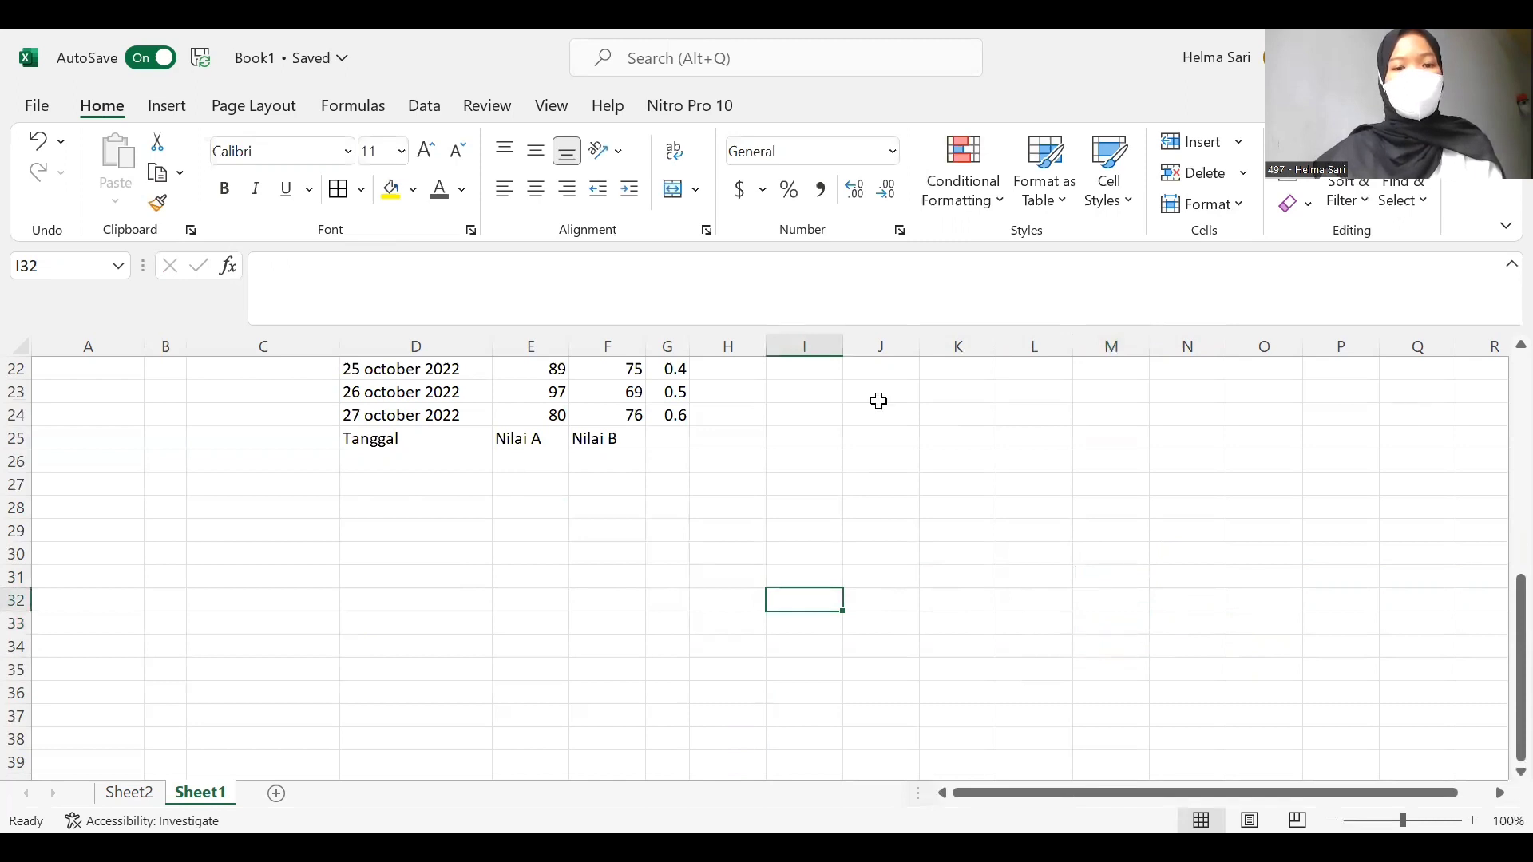
- Apply the Fill Right command to the selected cell I32
scroll(974, 388, "up", 4)
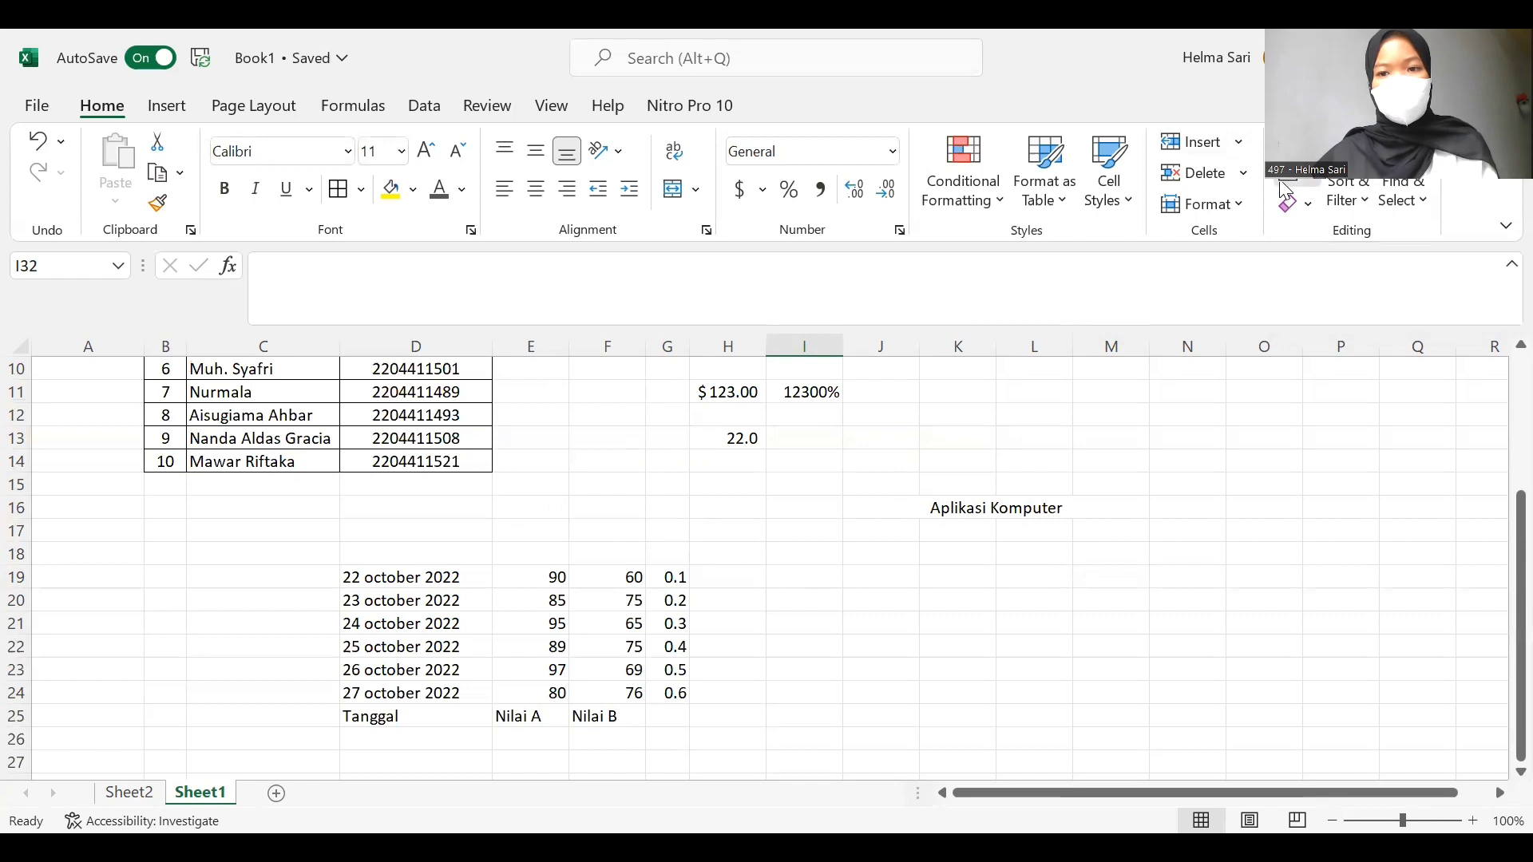
left_click(1277, 209)
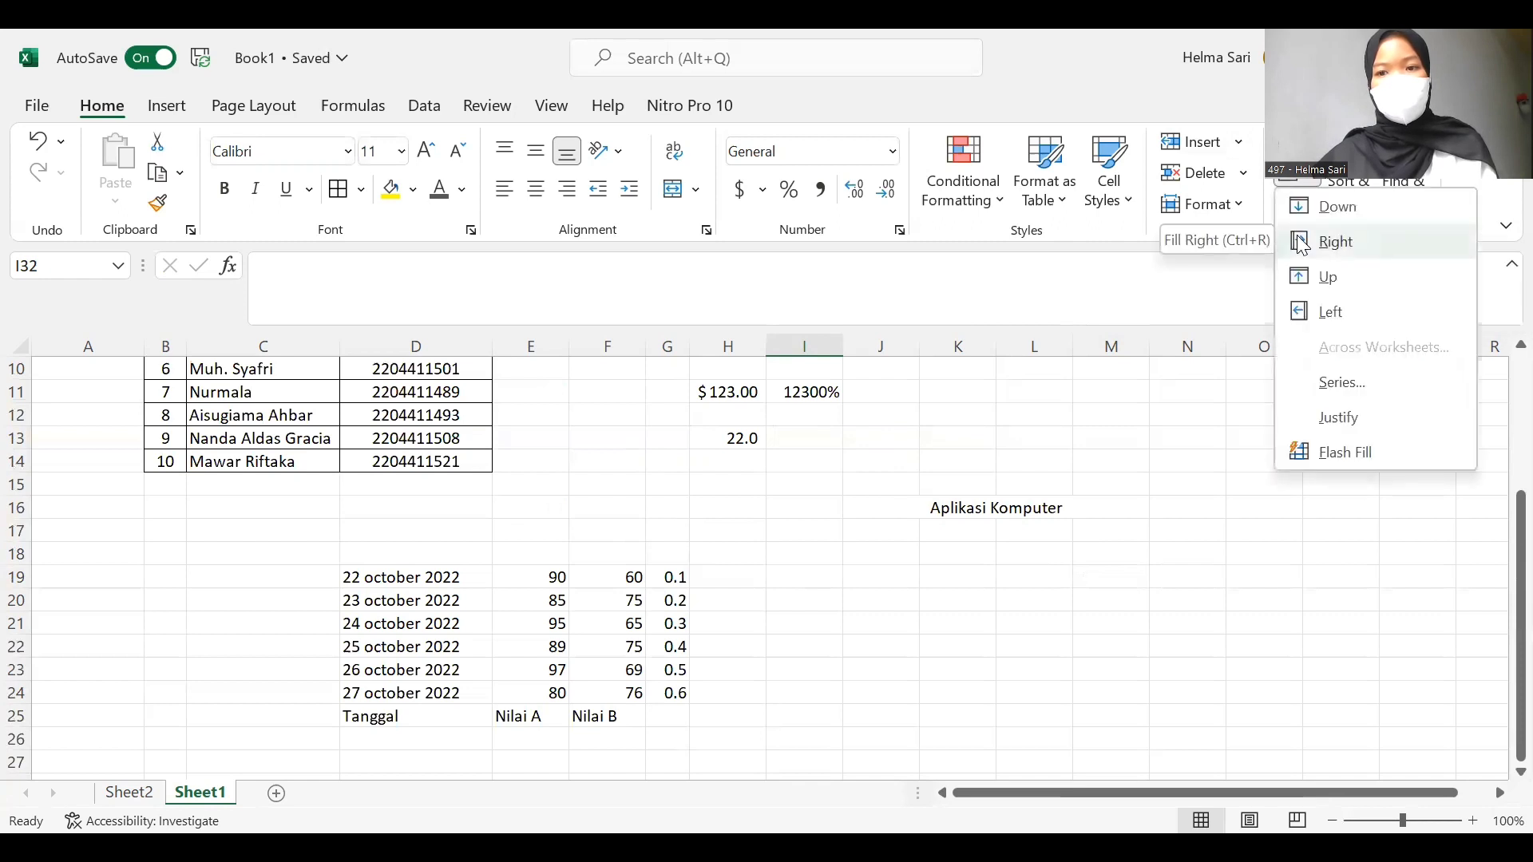
left_click(1321, 242)
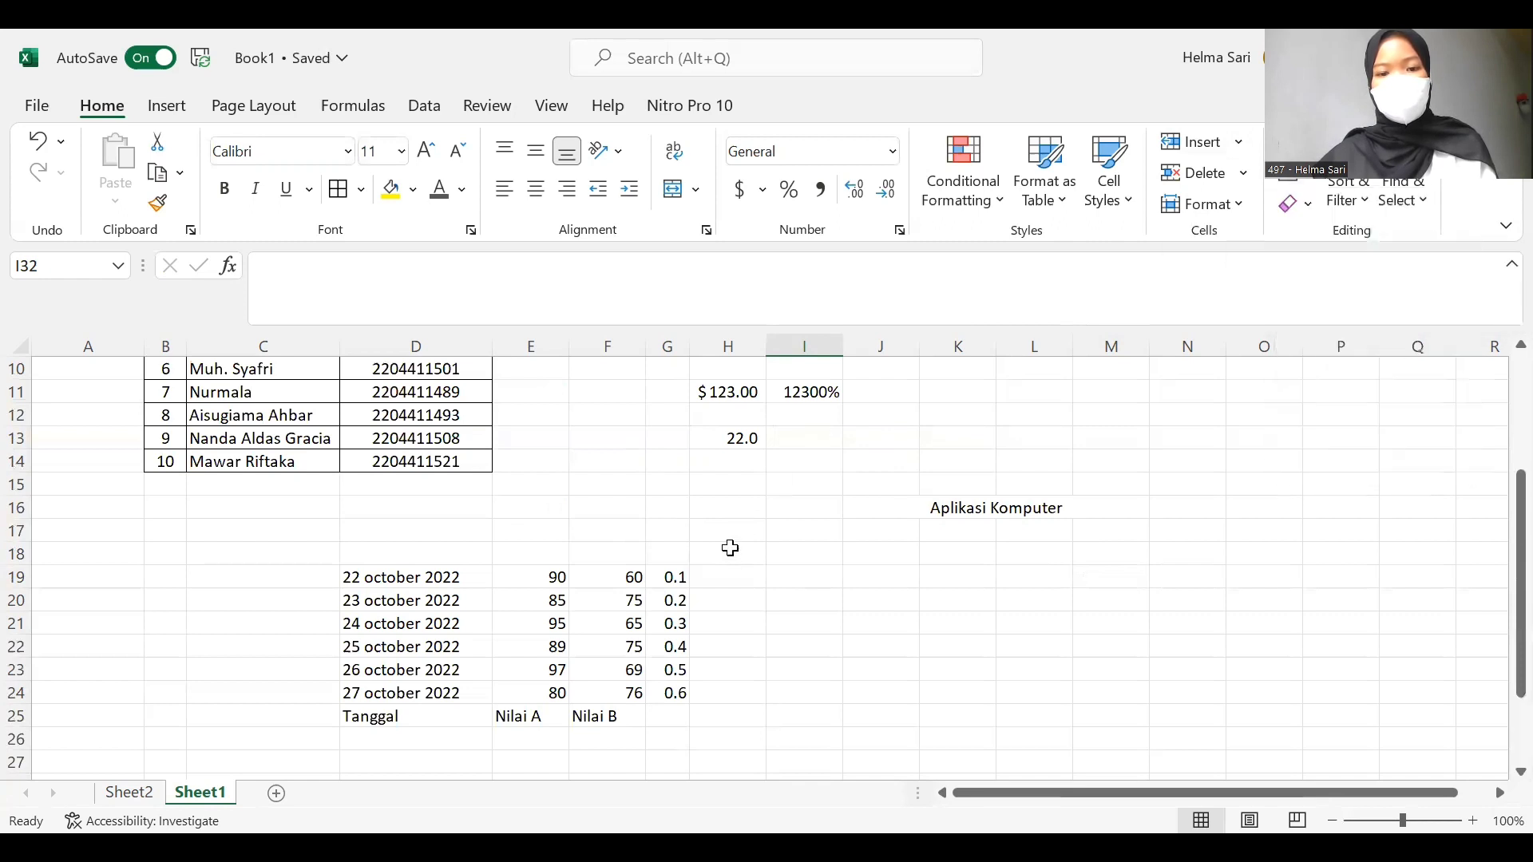
- Enter 78 in cell H20 and clear the cell
left_click(728, 573)
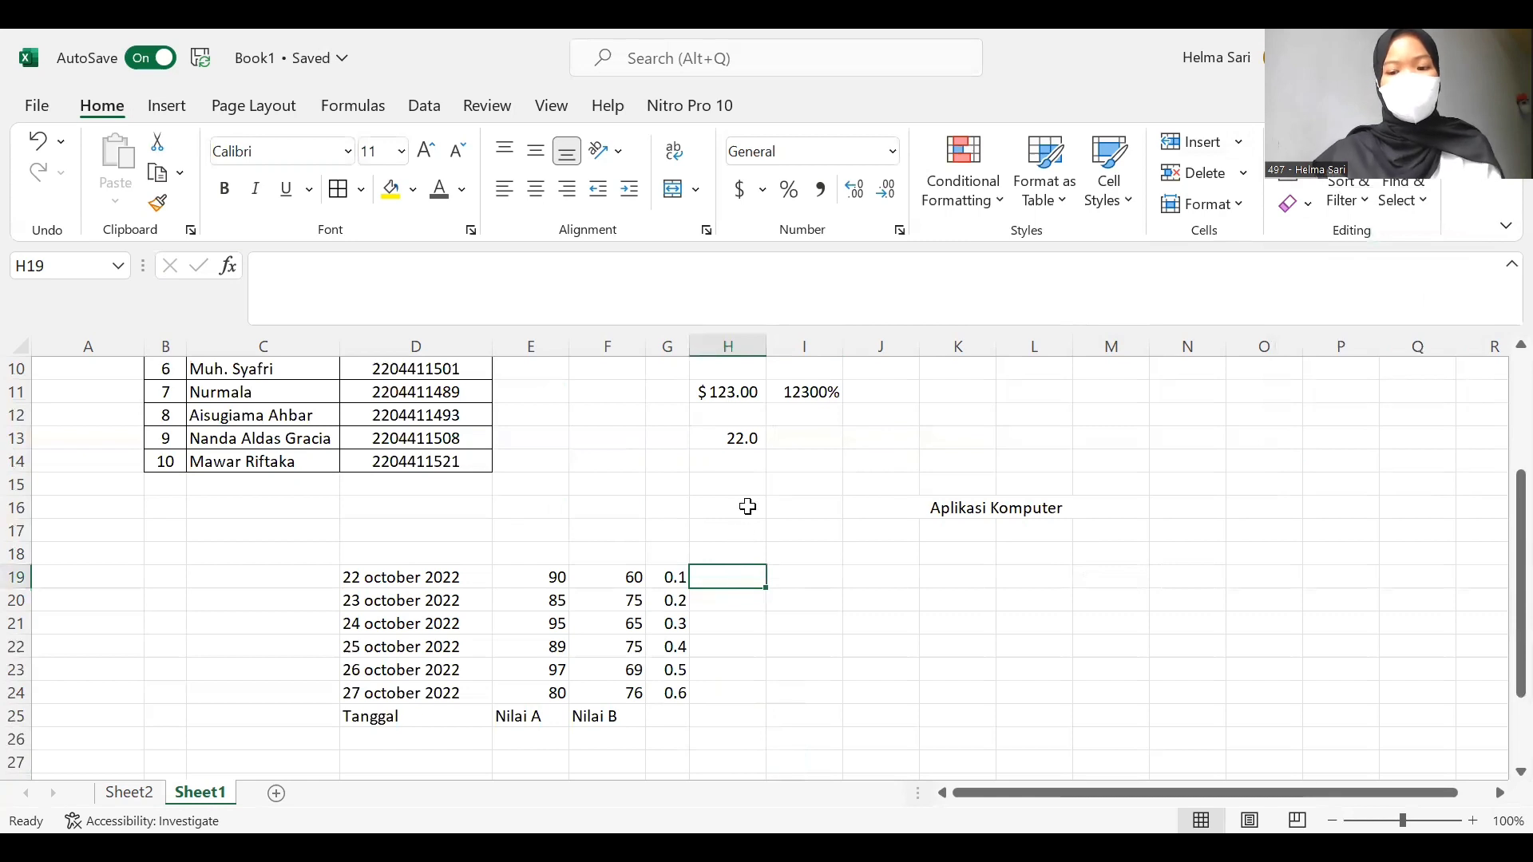
key("Return")
type("78")
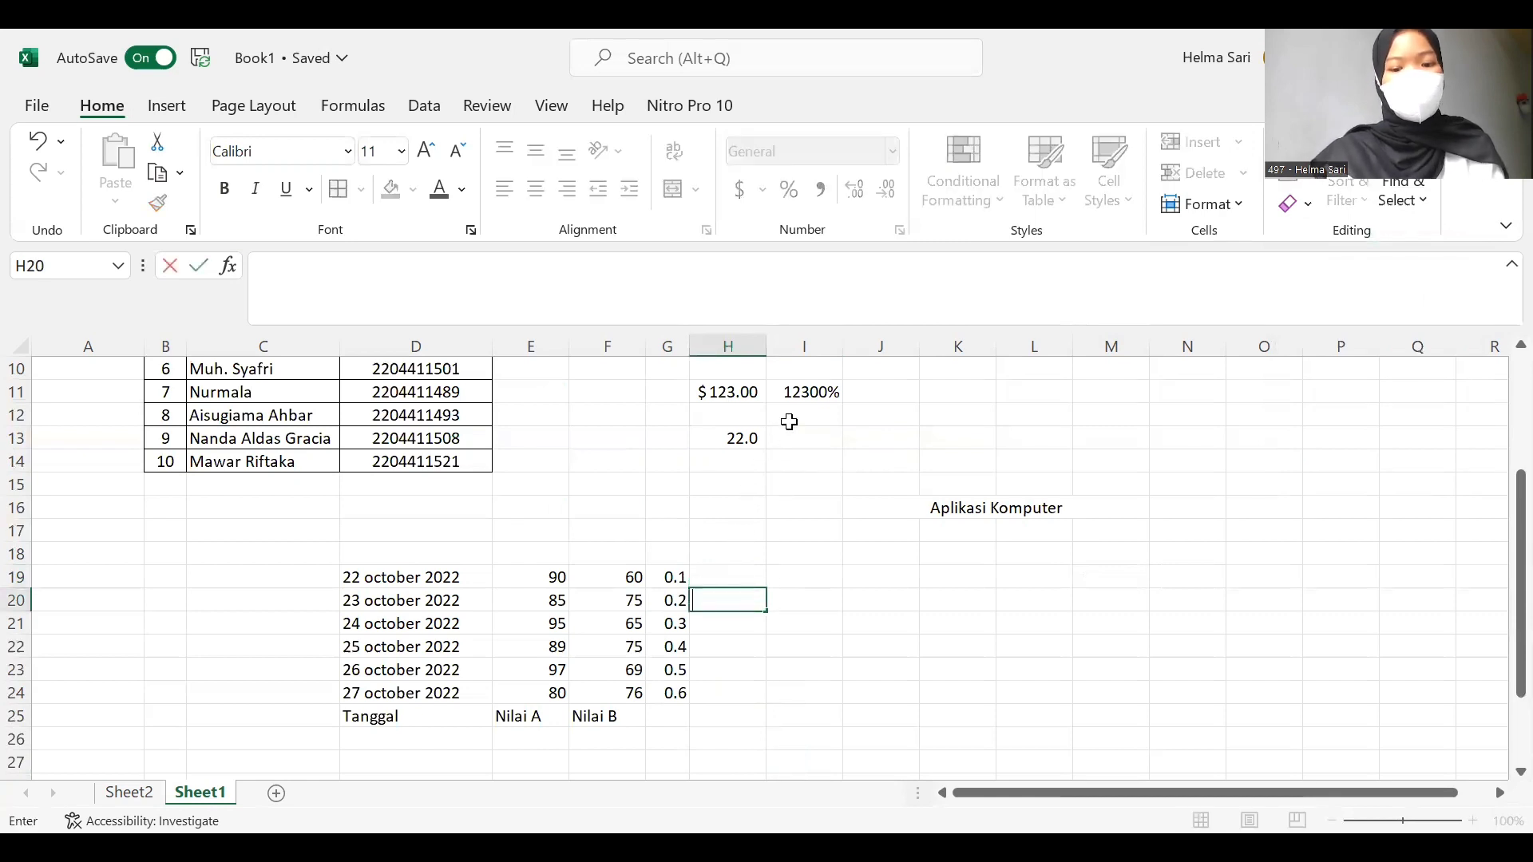
left_click_drag(822, 436, 814, 462)
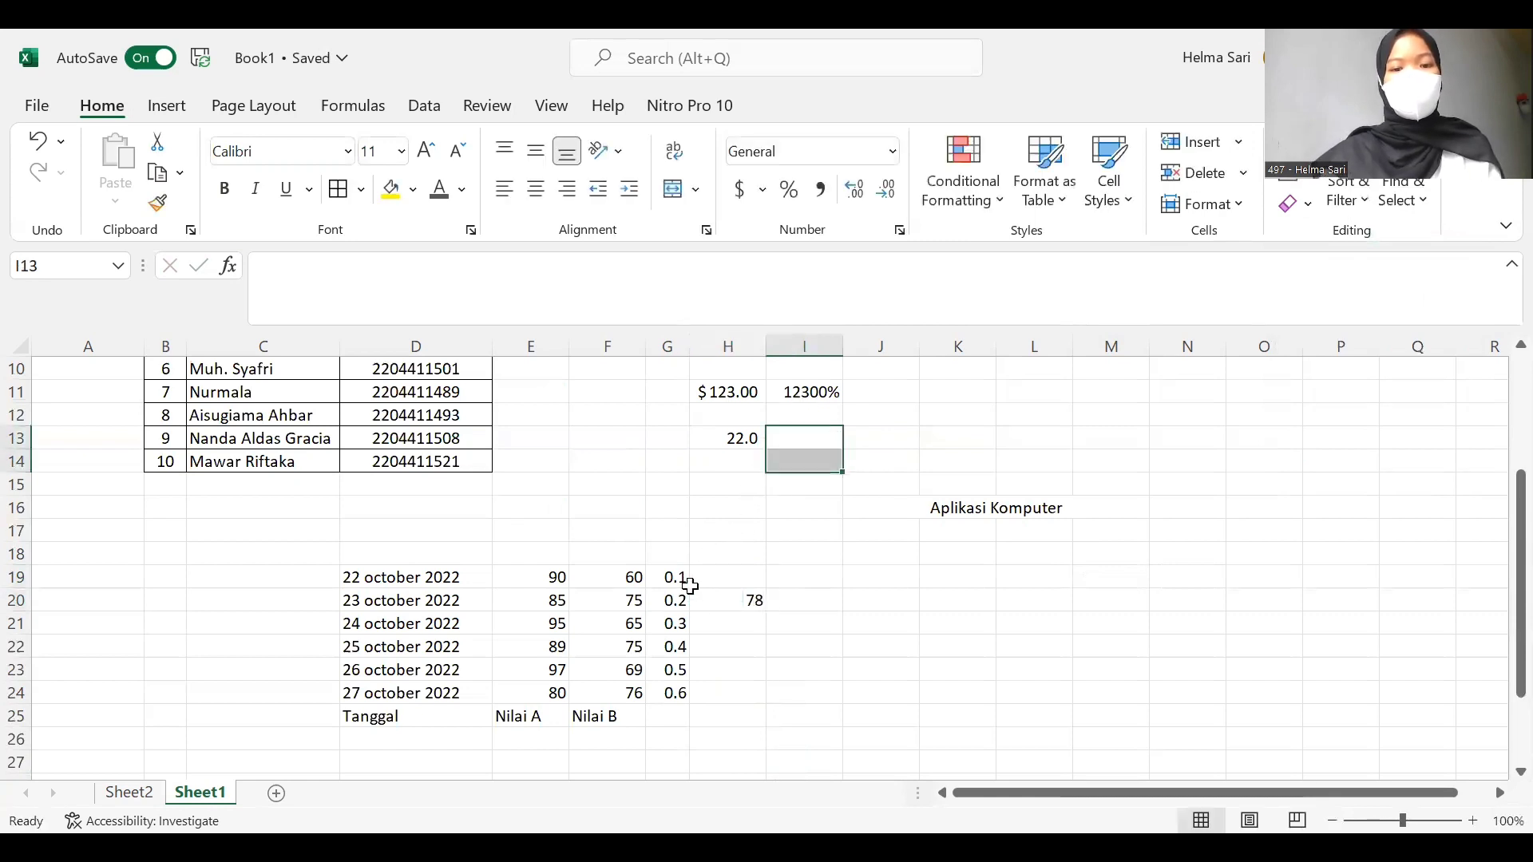
left_click(735, 596)
key("BackSpace")
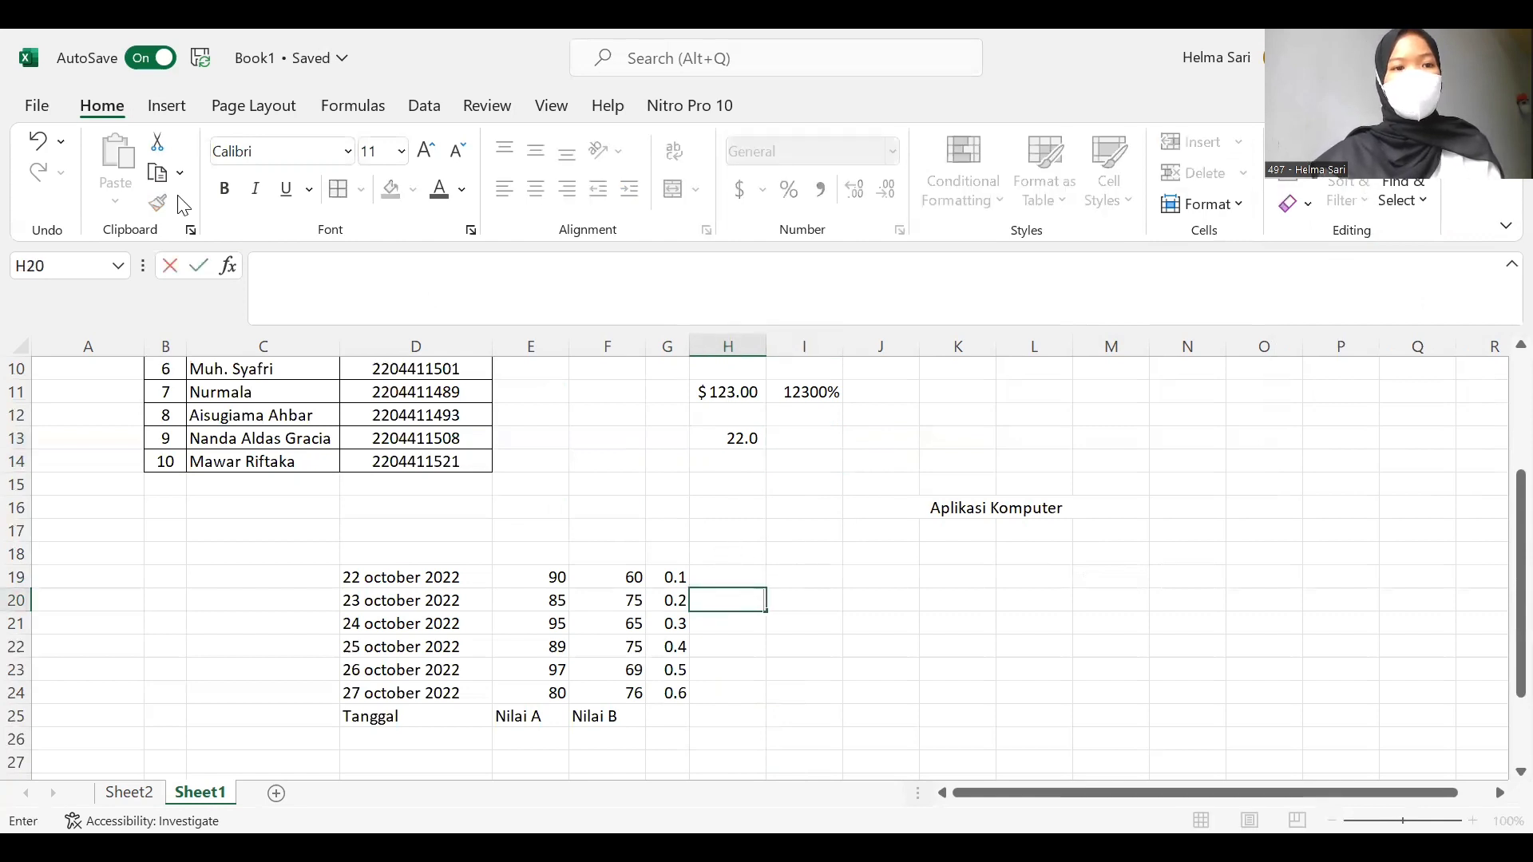
left_click(162, 115)
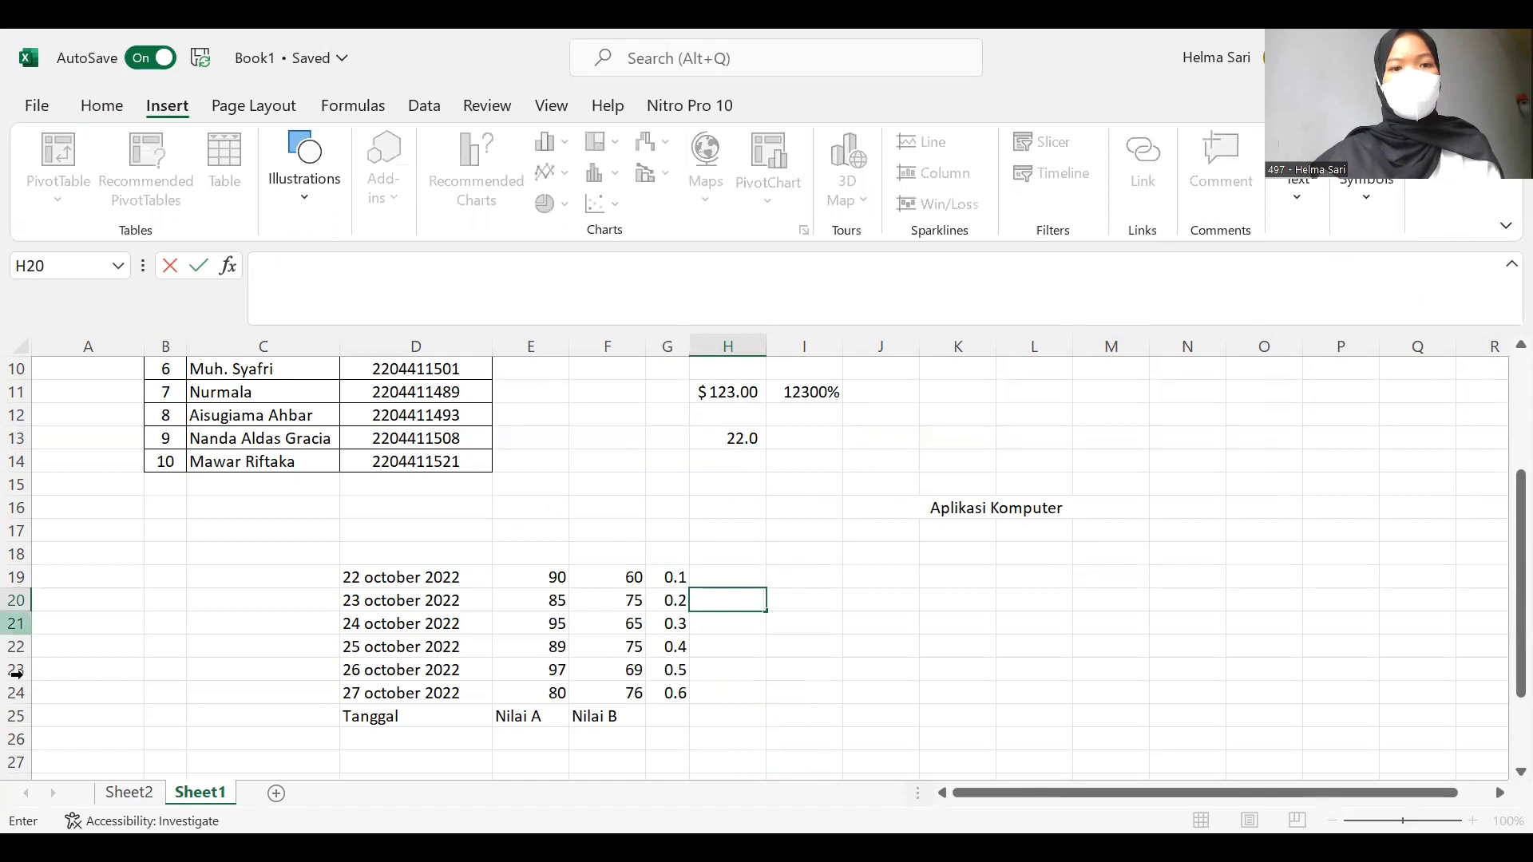
left_click(102, 105)
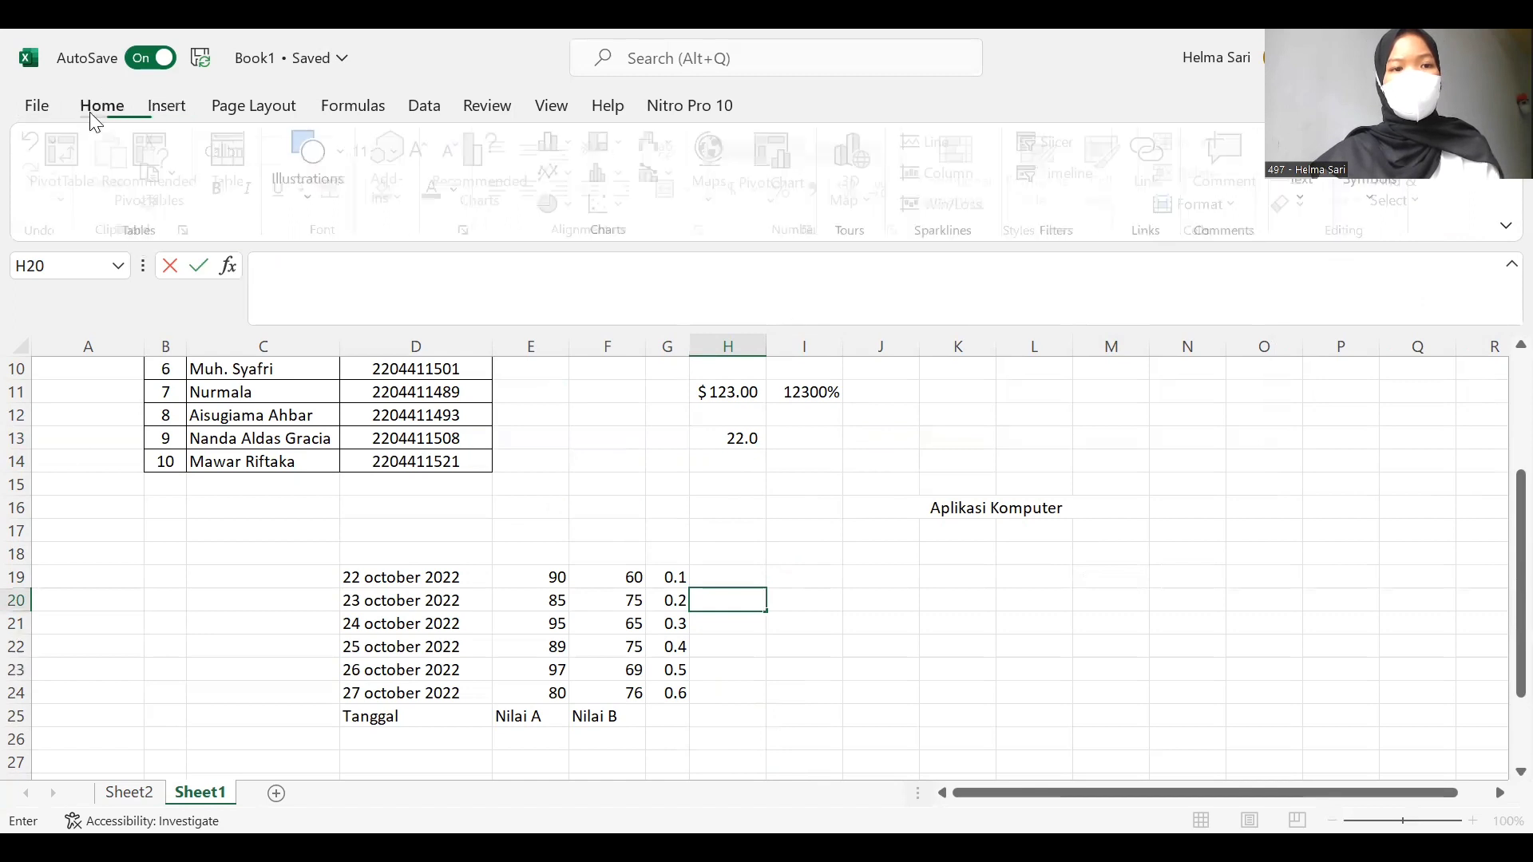
- Fill the value 76 from F24 down into F25 over the Nilai B label
left_click_drag(595, 719, 623, 683)
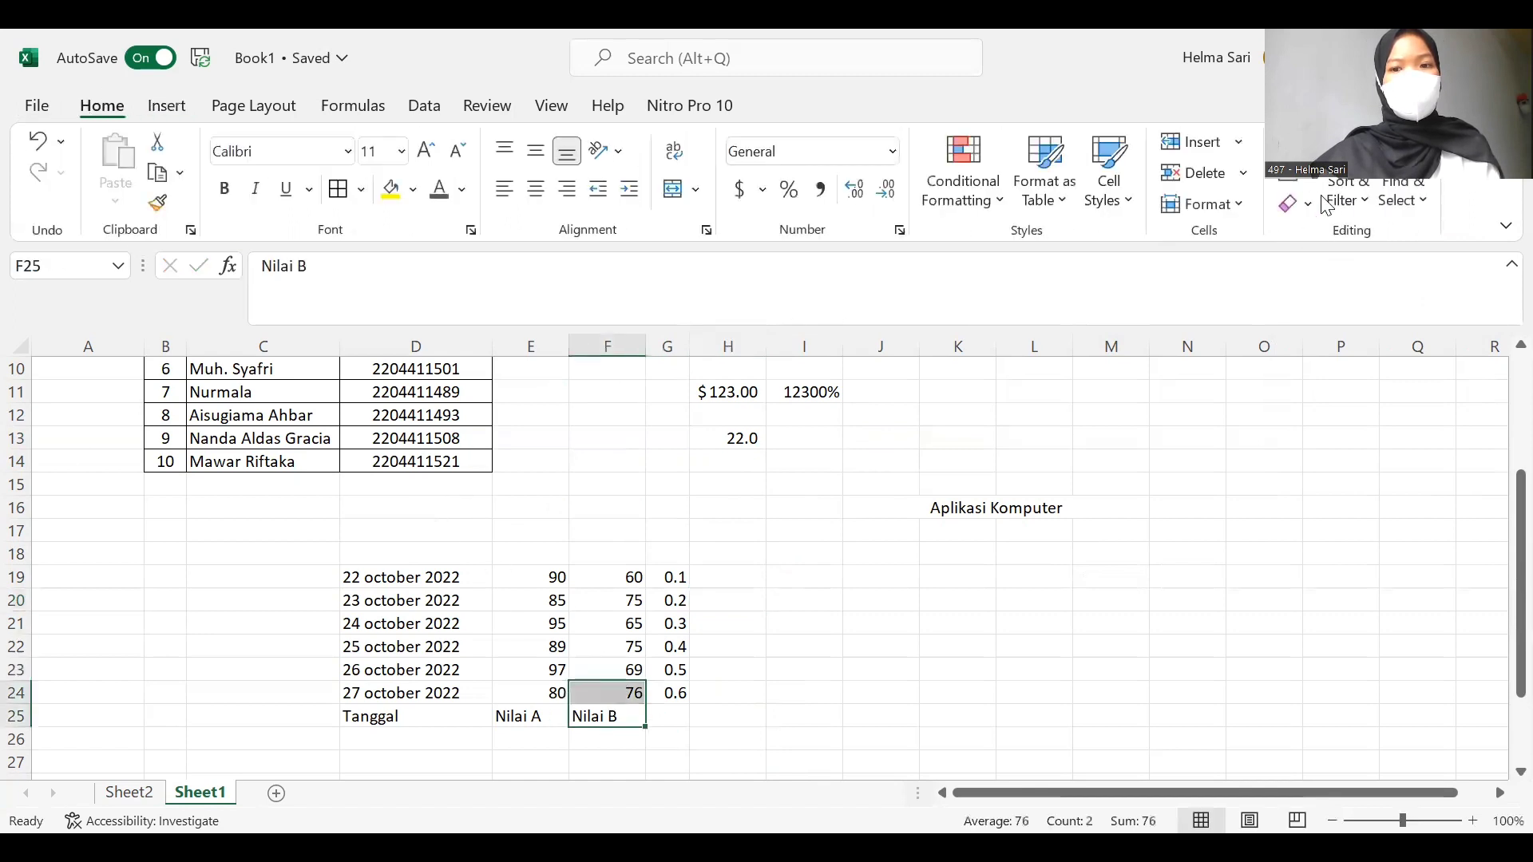
left_click(1297, 186)
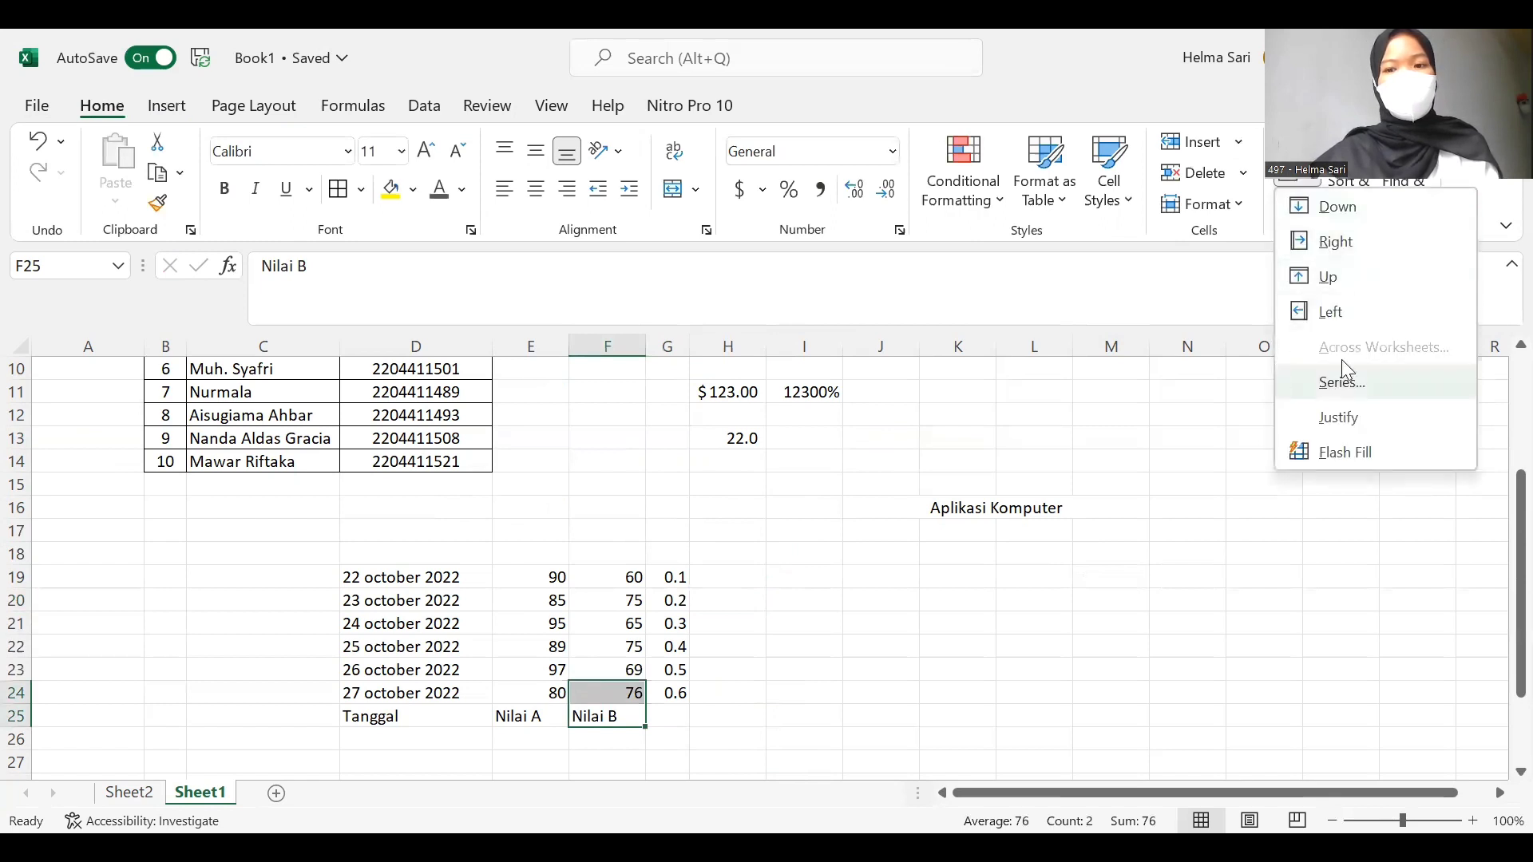
left_click(1332, 207)
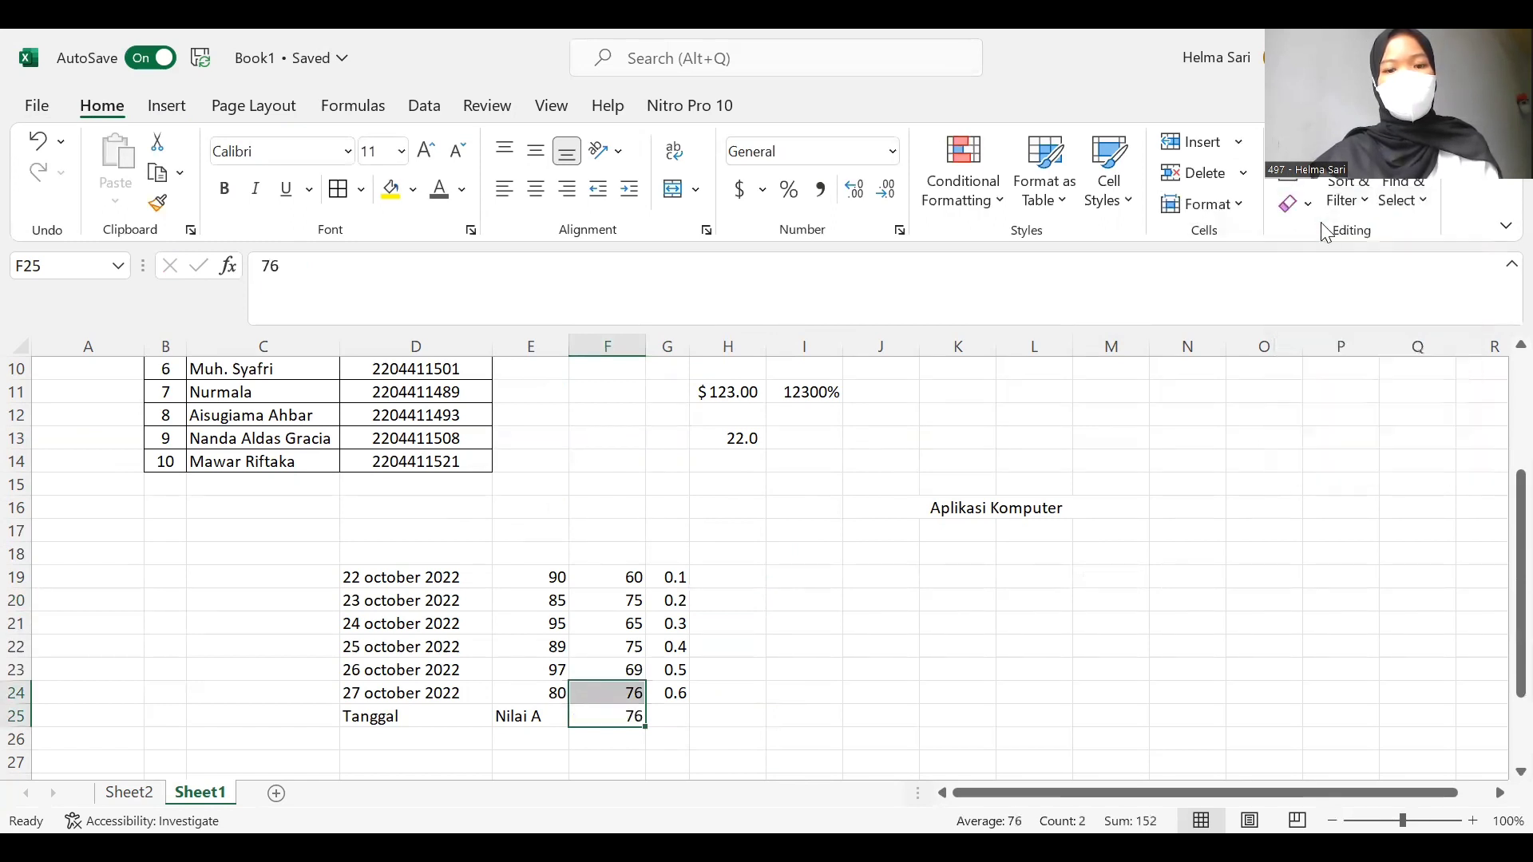
left_click(838, 554)
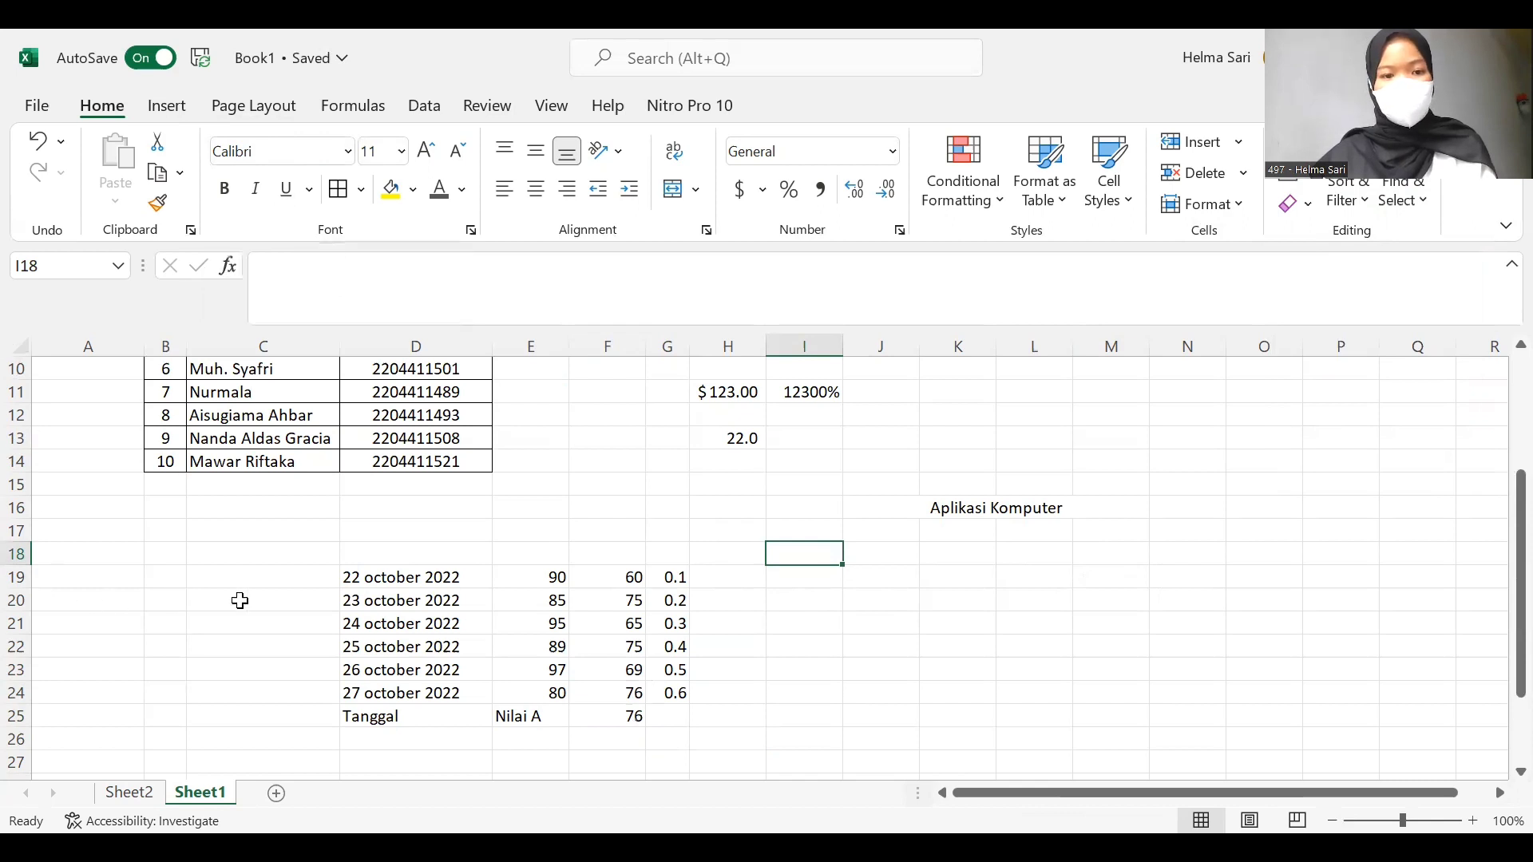
- Fill the range C19:G25 to the right from its blank first column, and fill the same range down
left_click_drag(332, 578, 670, 677)
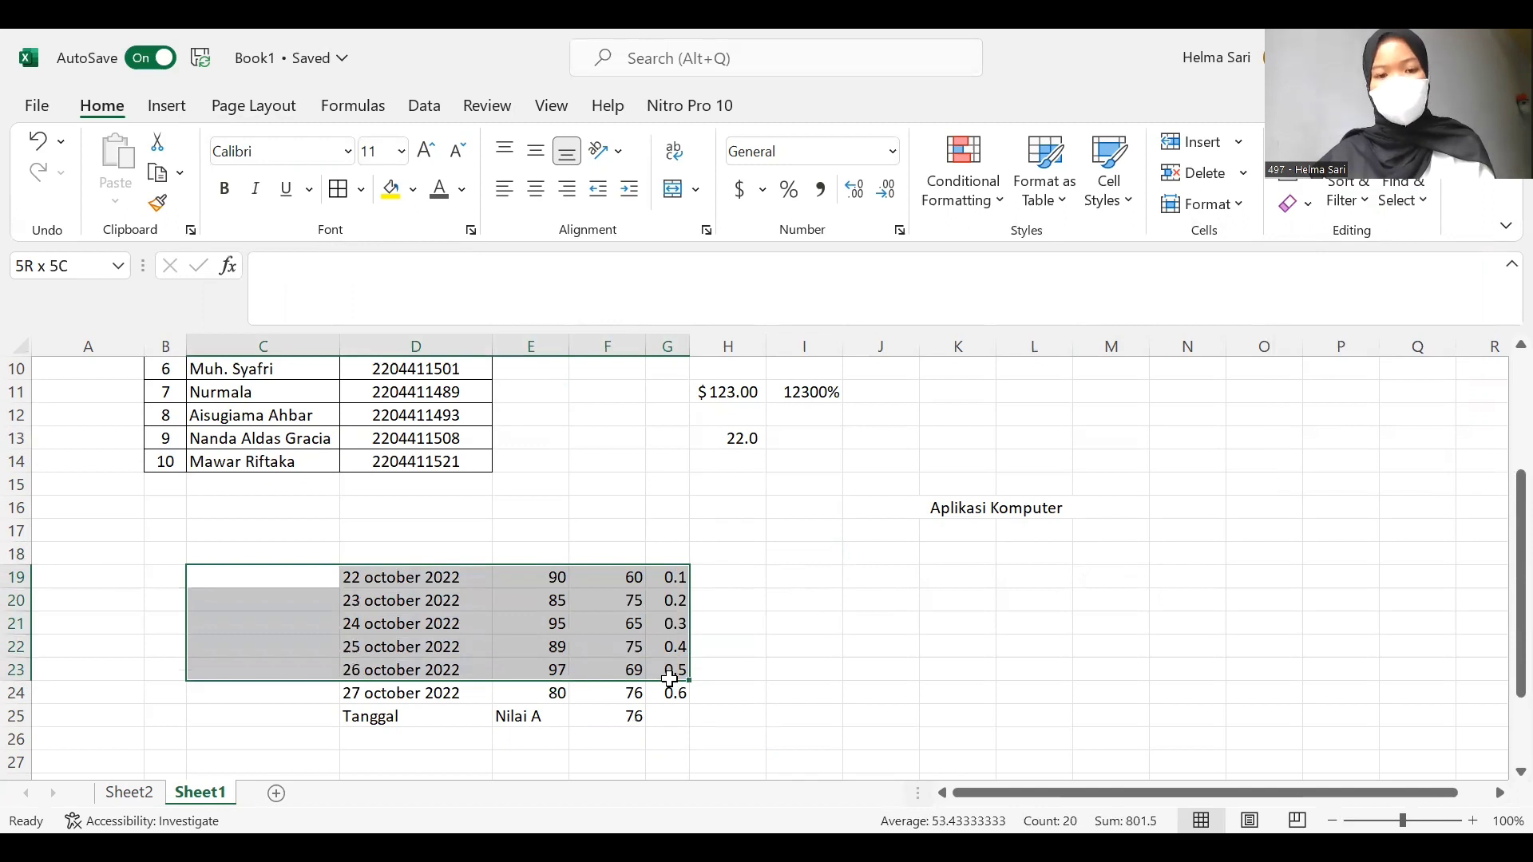
left_click_drag(670, 678, 669, 718)
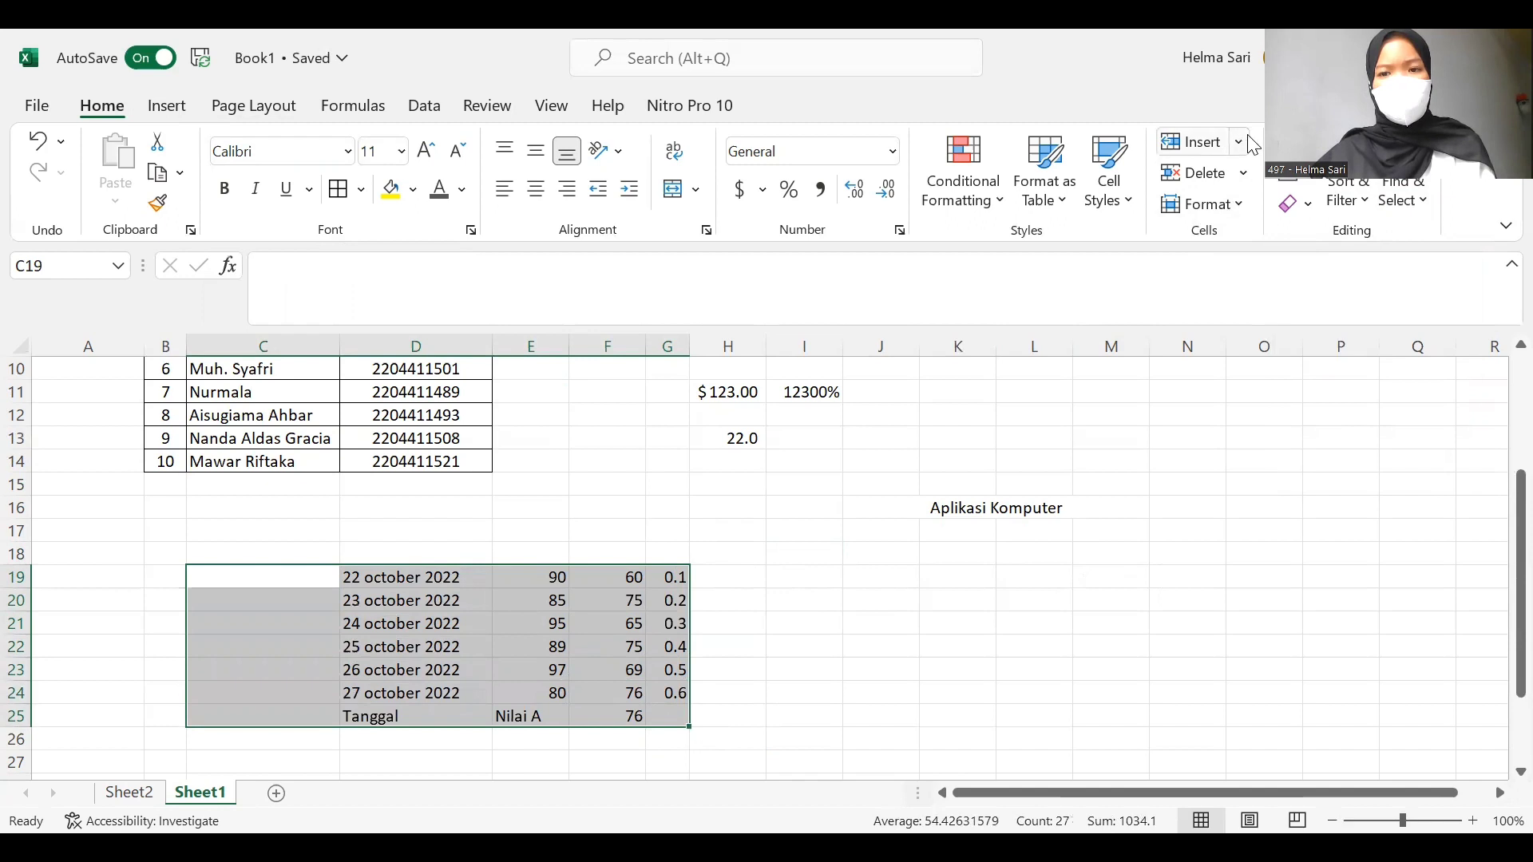
left_click(1282, 184)
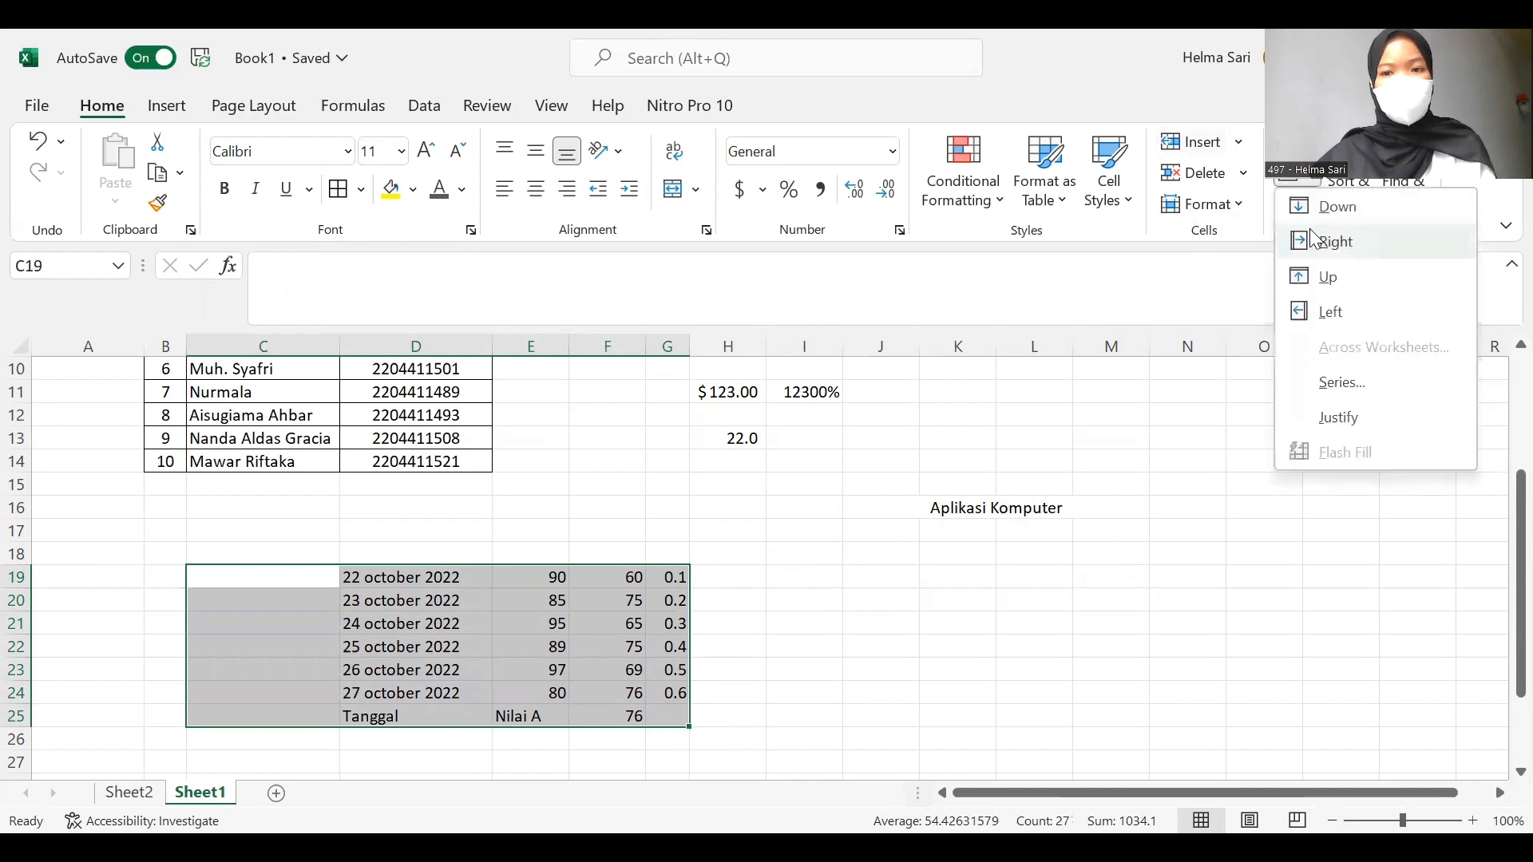
left_click(1315, 249)
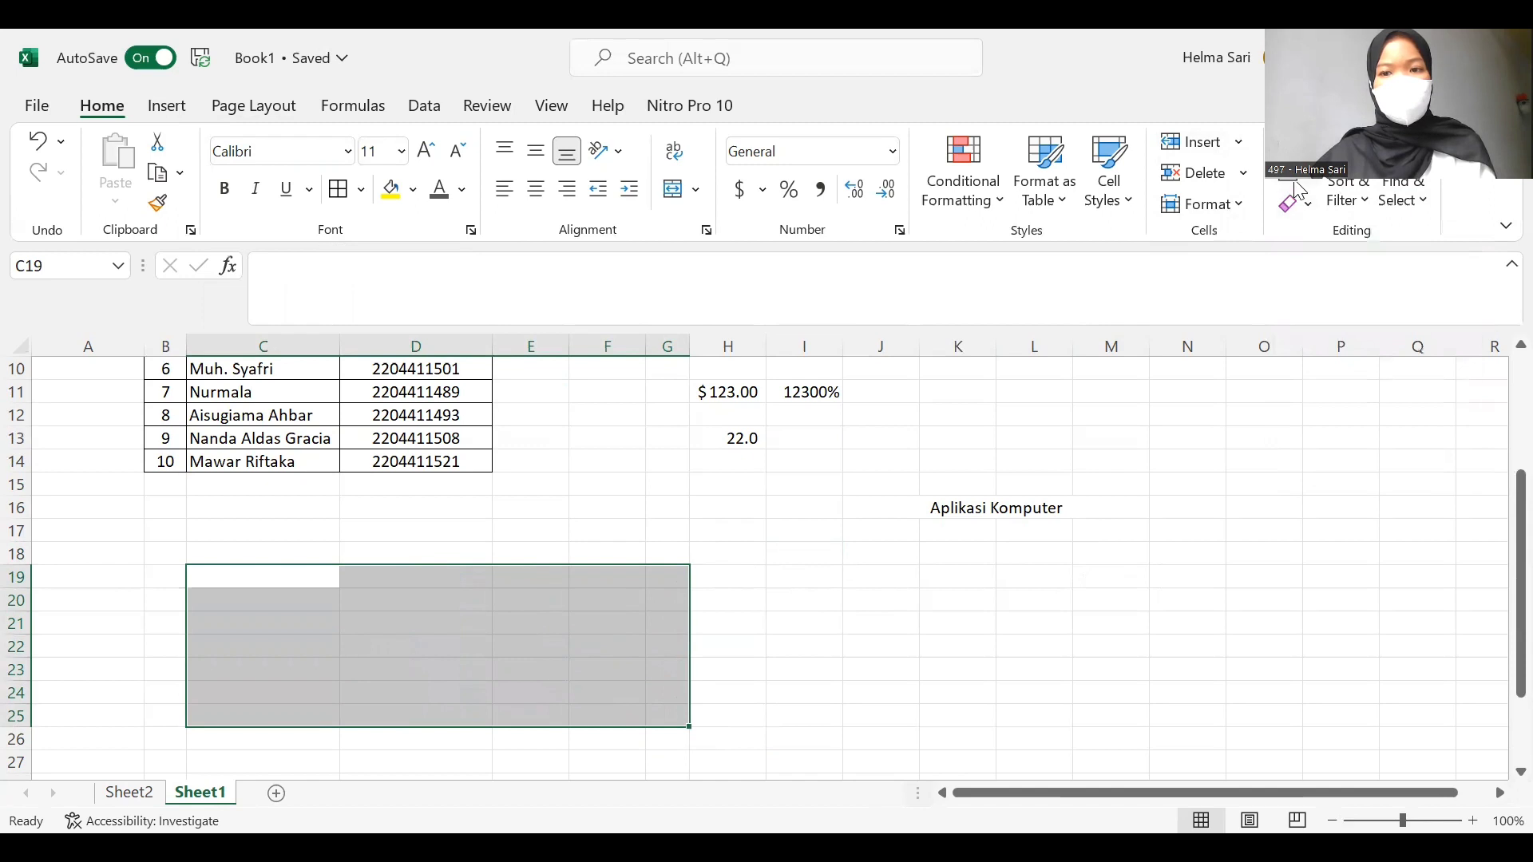
left_click(1295, 190)
left_click(1306, 214)
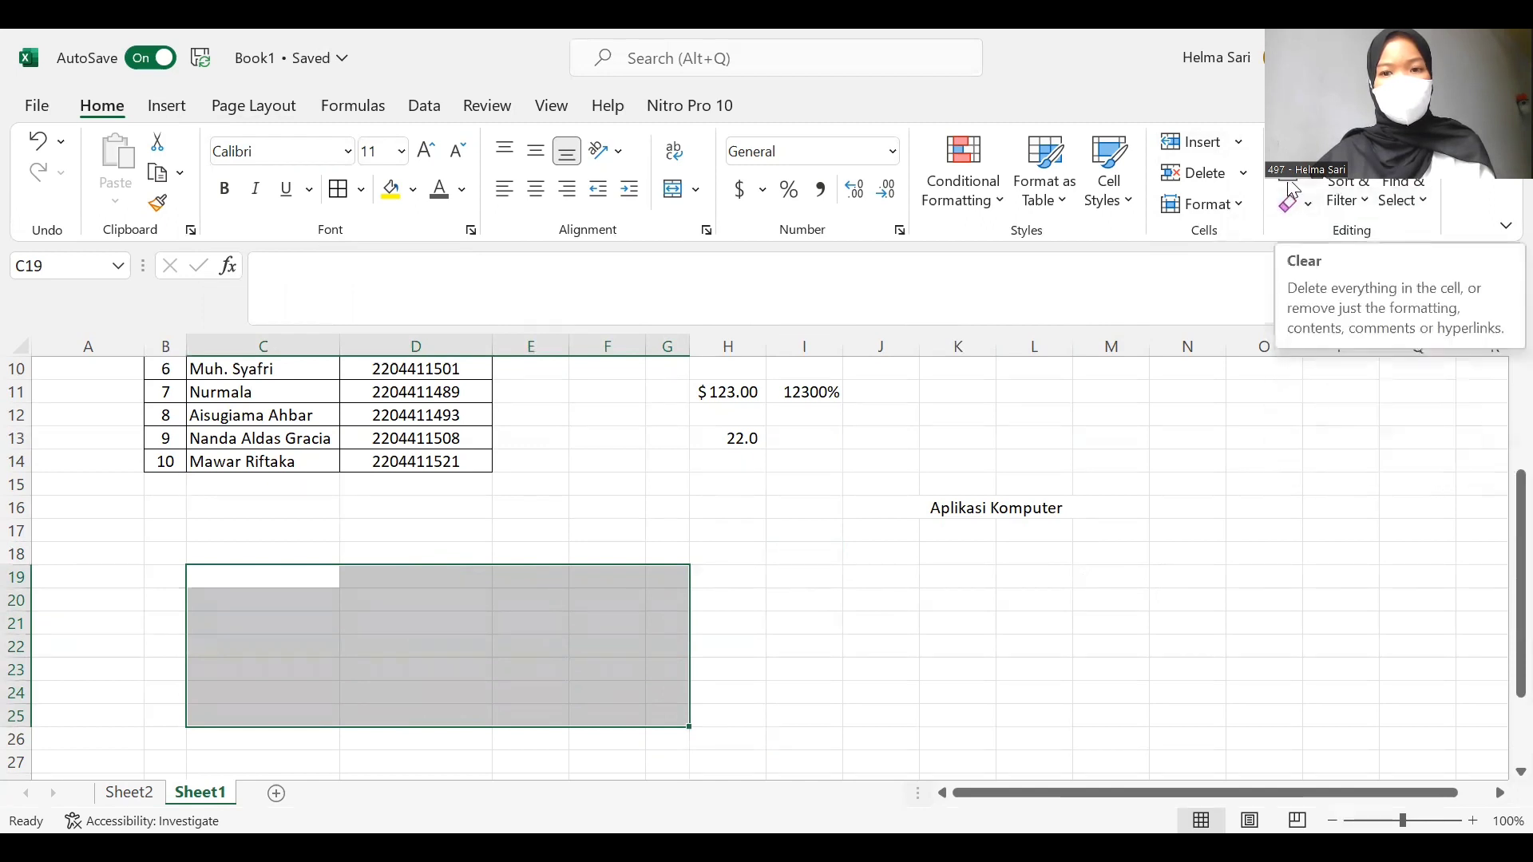
- Undo the recent fills to restore the dated score rows and the Nilai B label
left_click(52, 145)
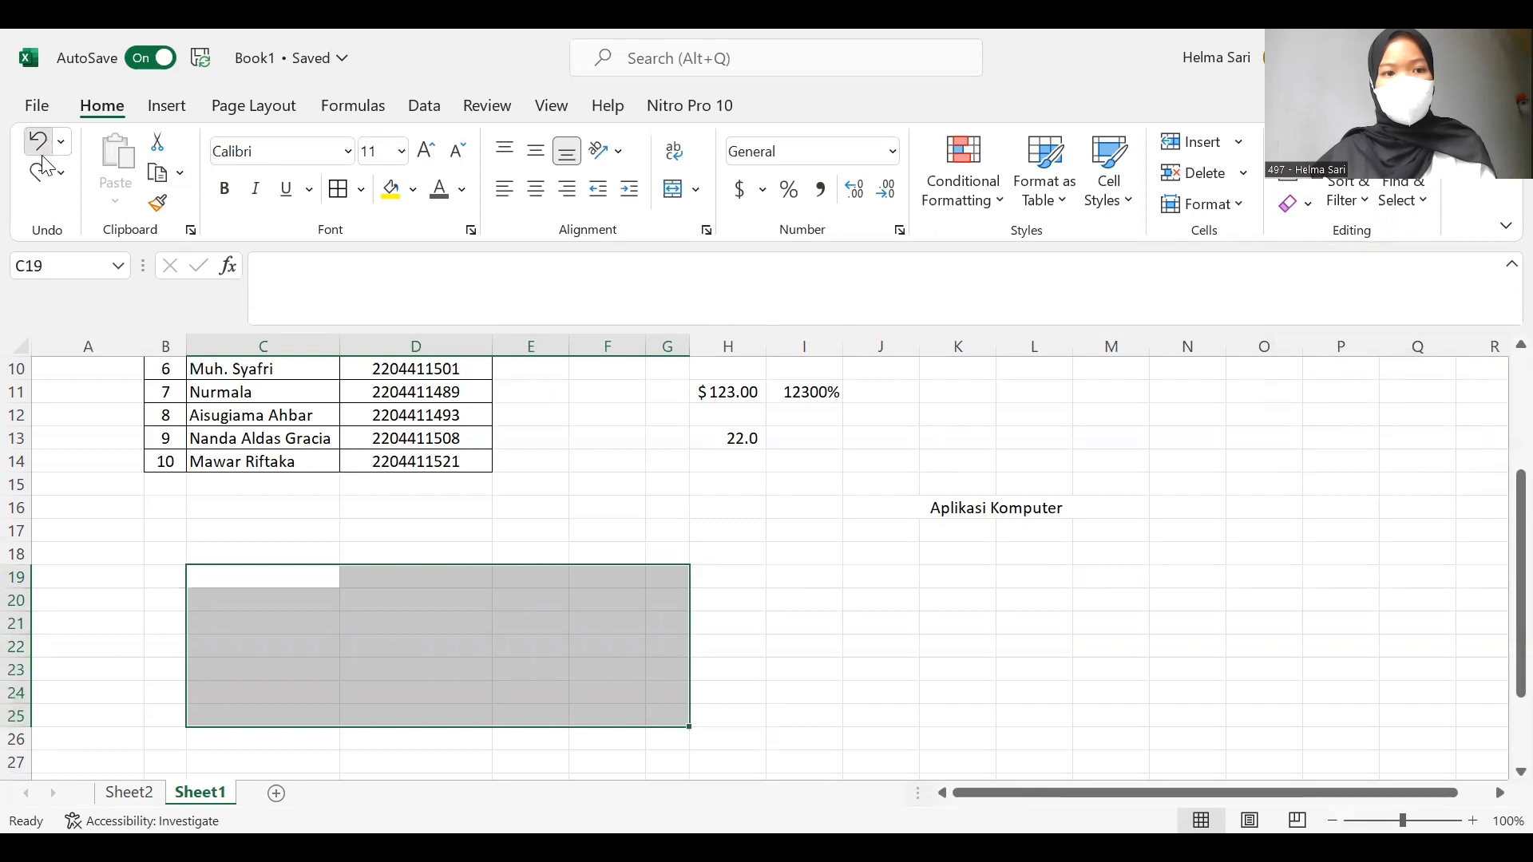
left_click(45, 146)
left_click(45, 149)
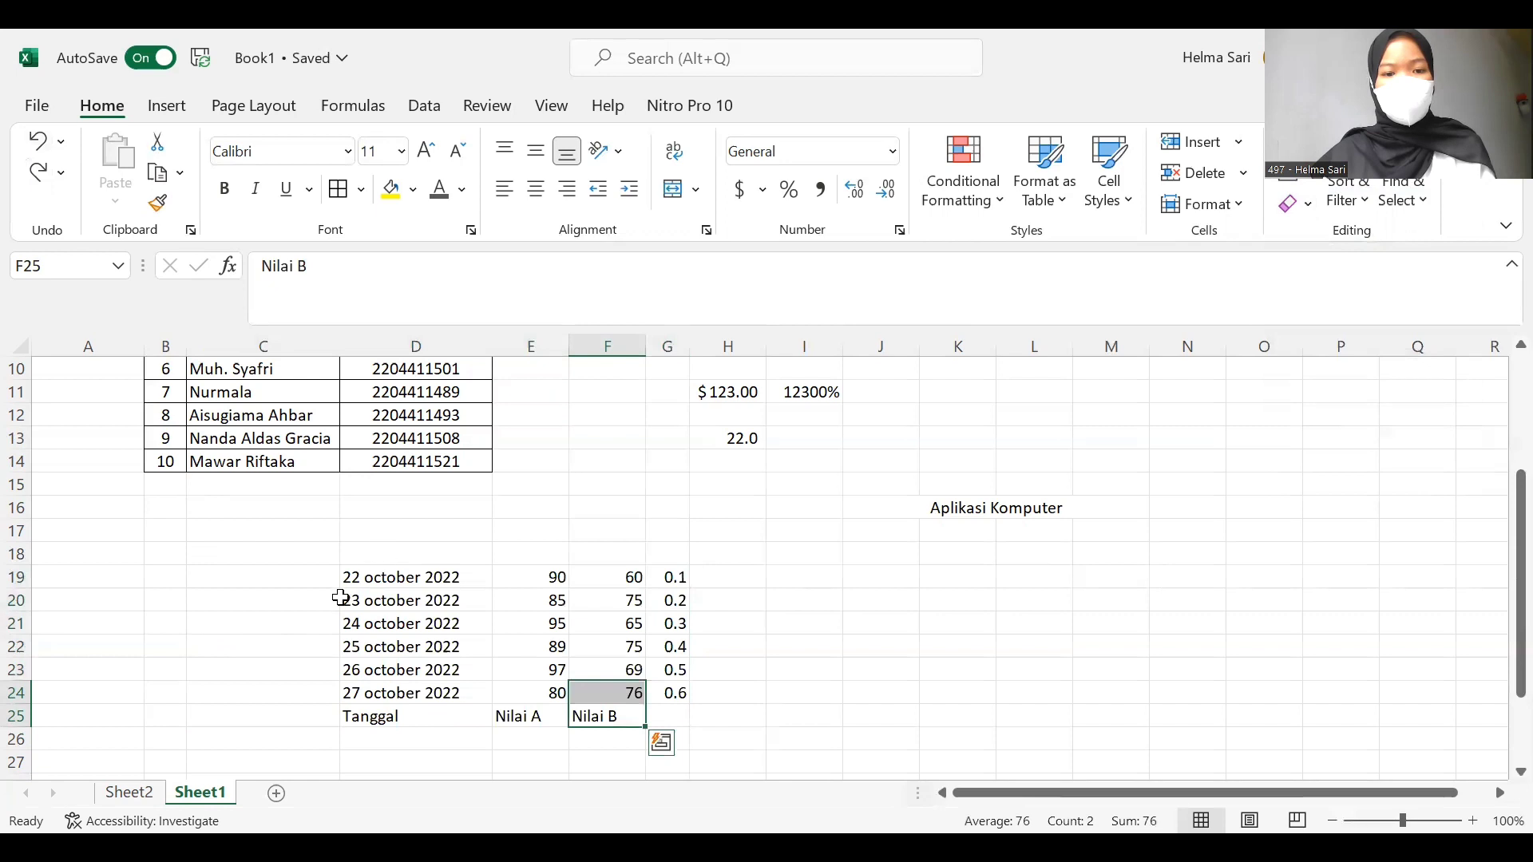
- Fill the first row of the score table down through D19:G25
left_click_drag(342, 582, 669, 704)
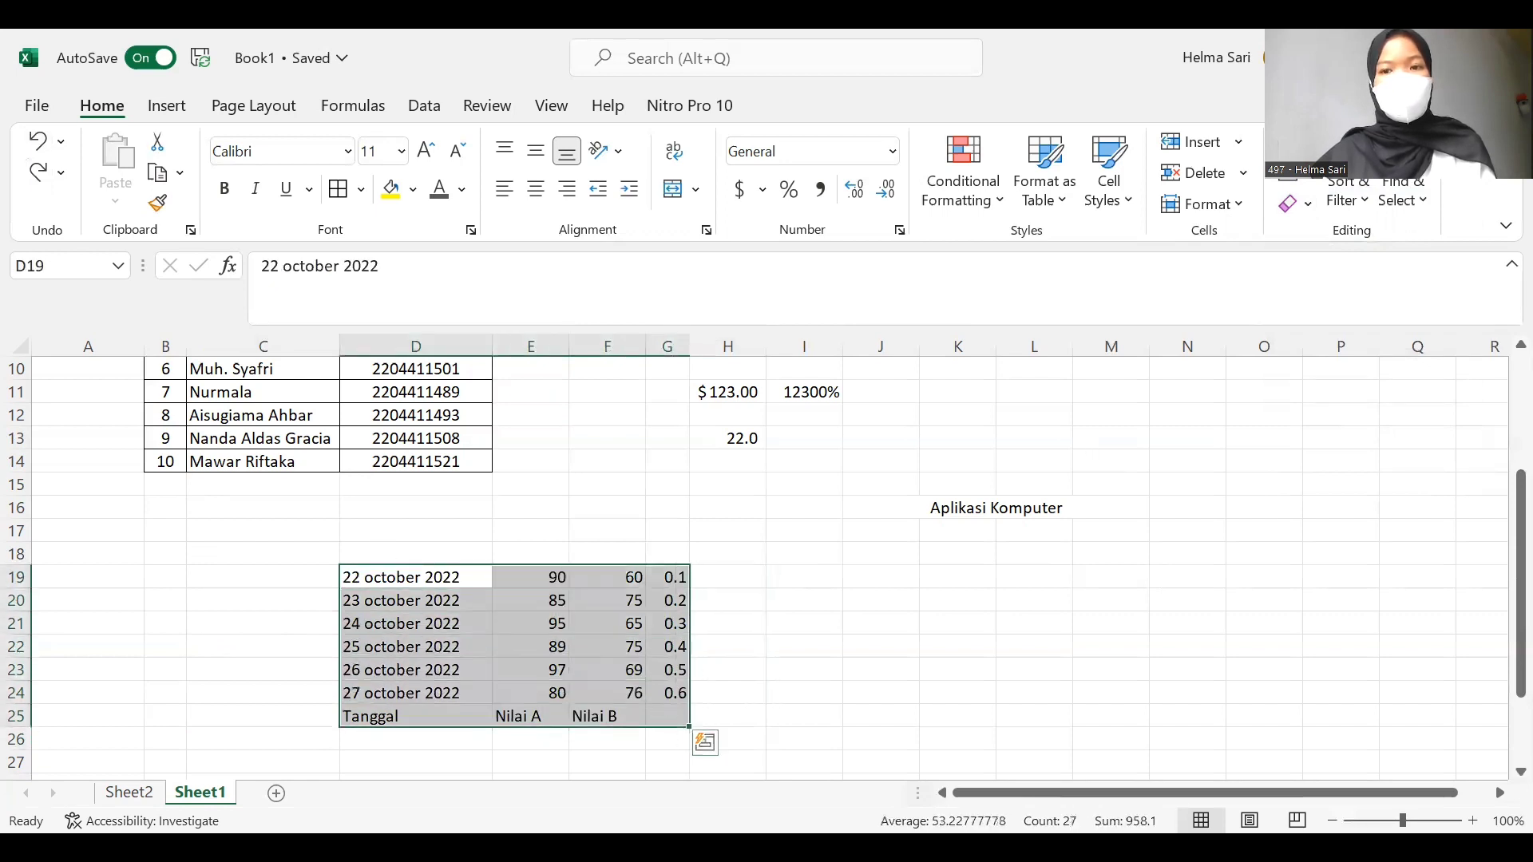
left_click(1289, 206)
left_click(1337, 207)
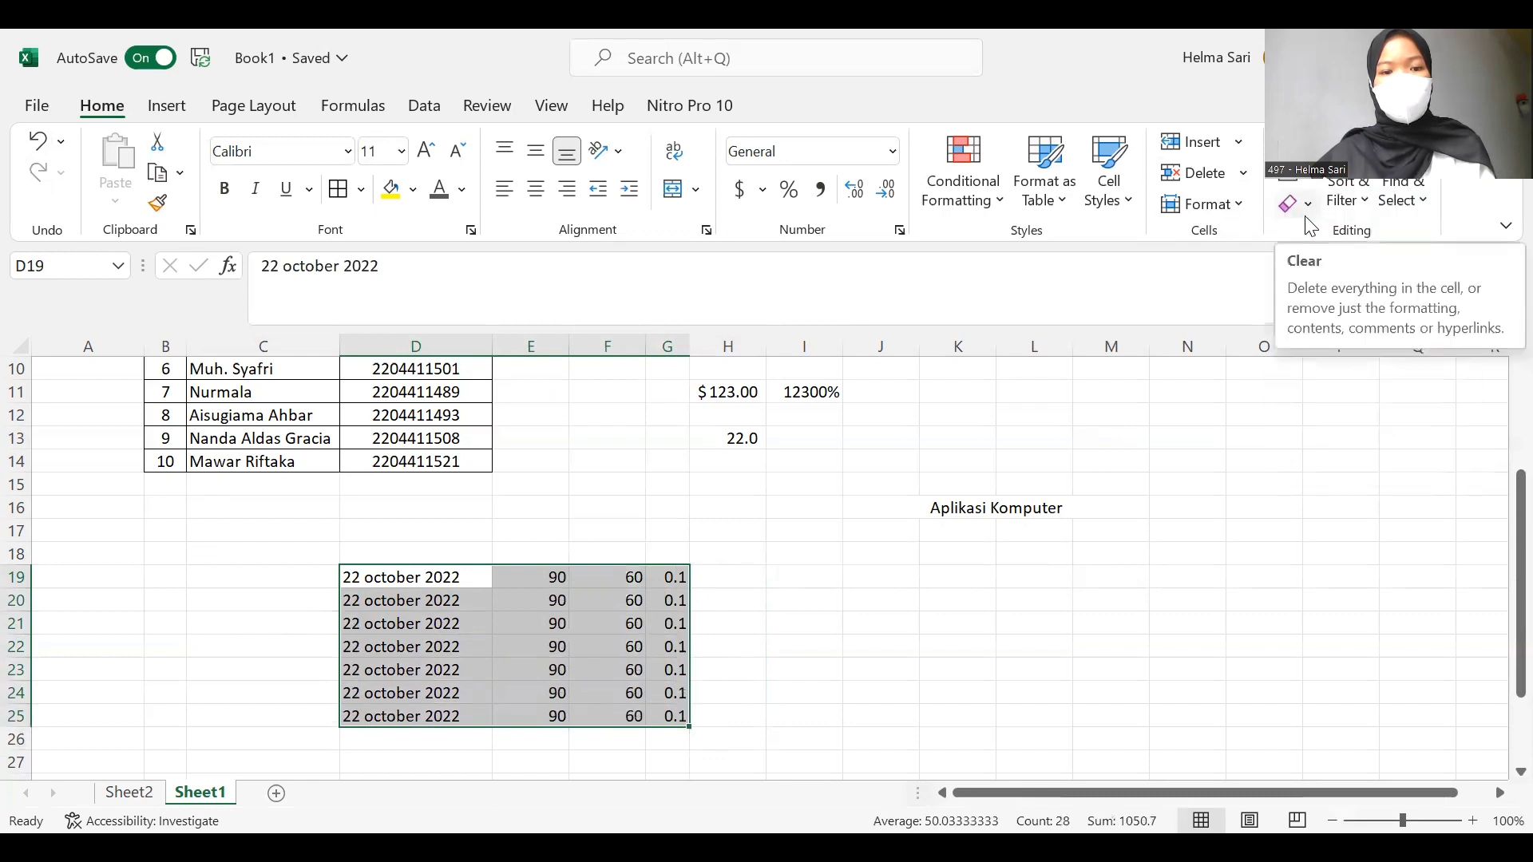
left_click(830, 530)
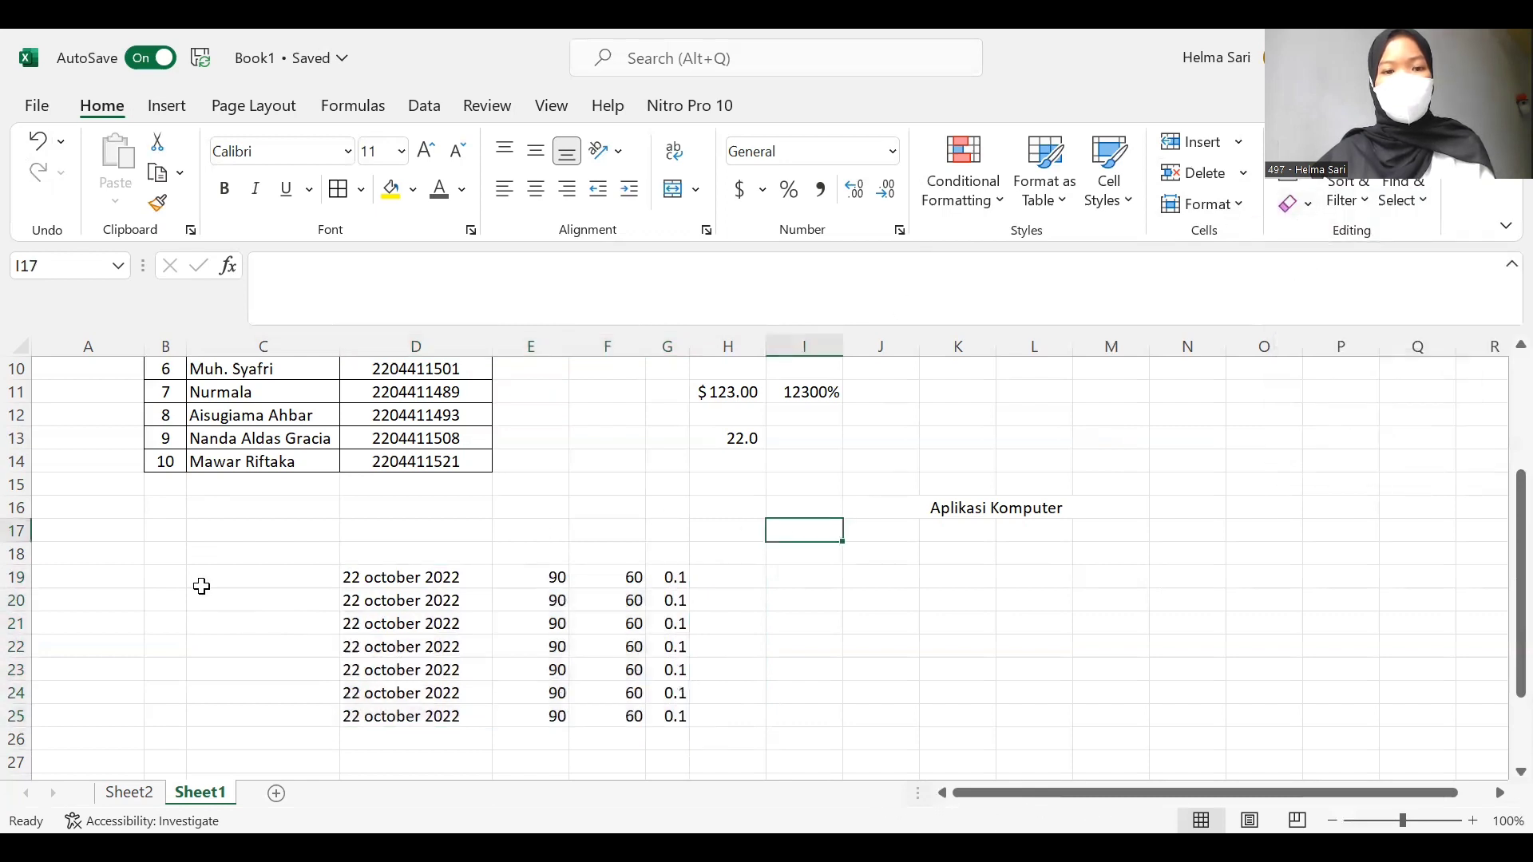
- Try to remove the date from cell D21, and undo the change made to it
left_click_drag(381, 618, 391, 606)
key("BackSpace")
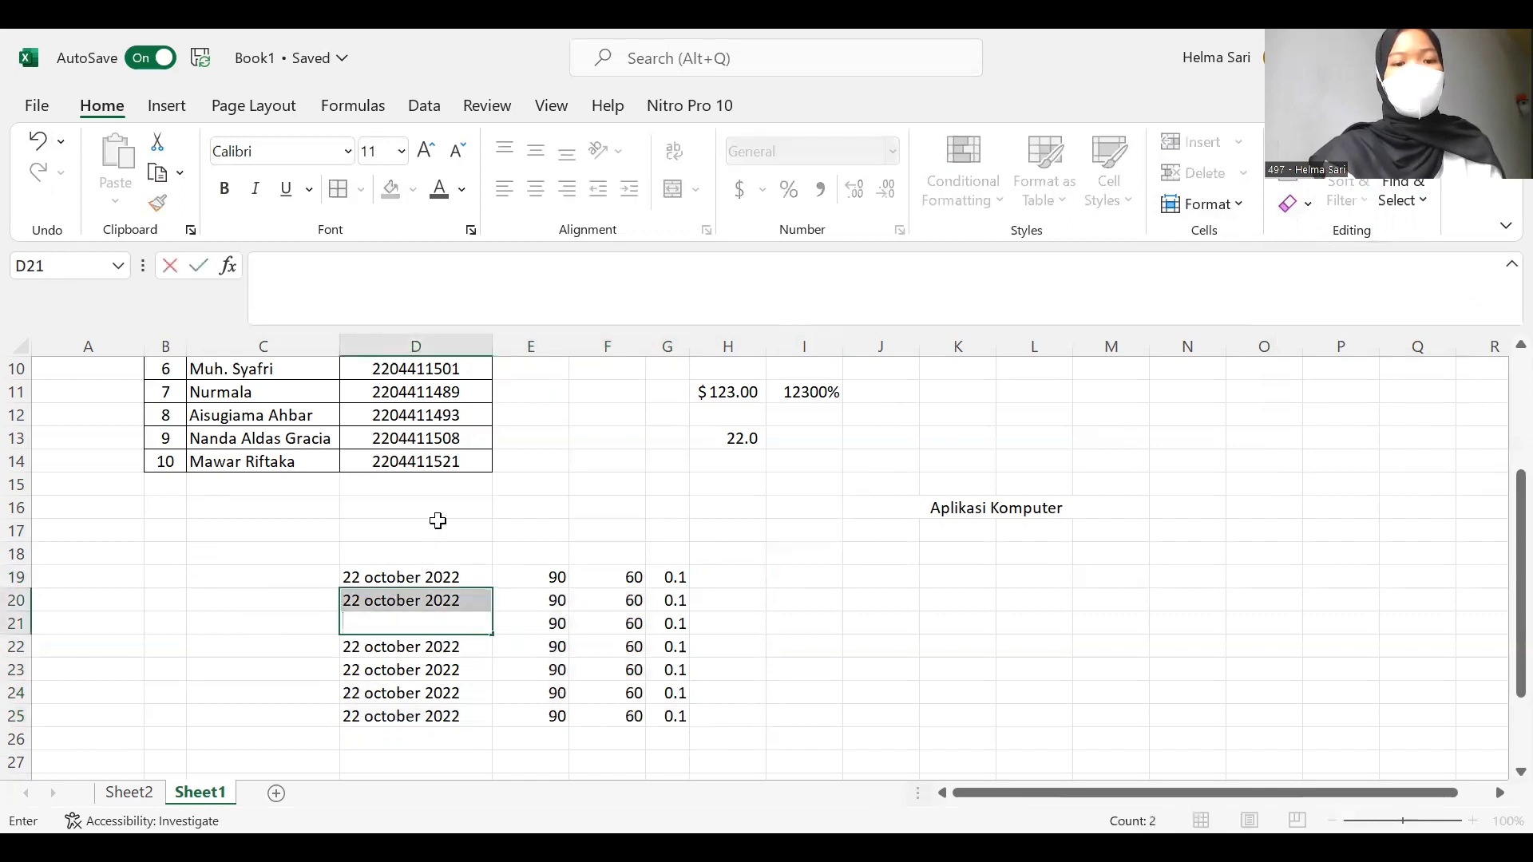
key("Escape")
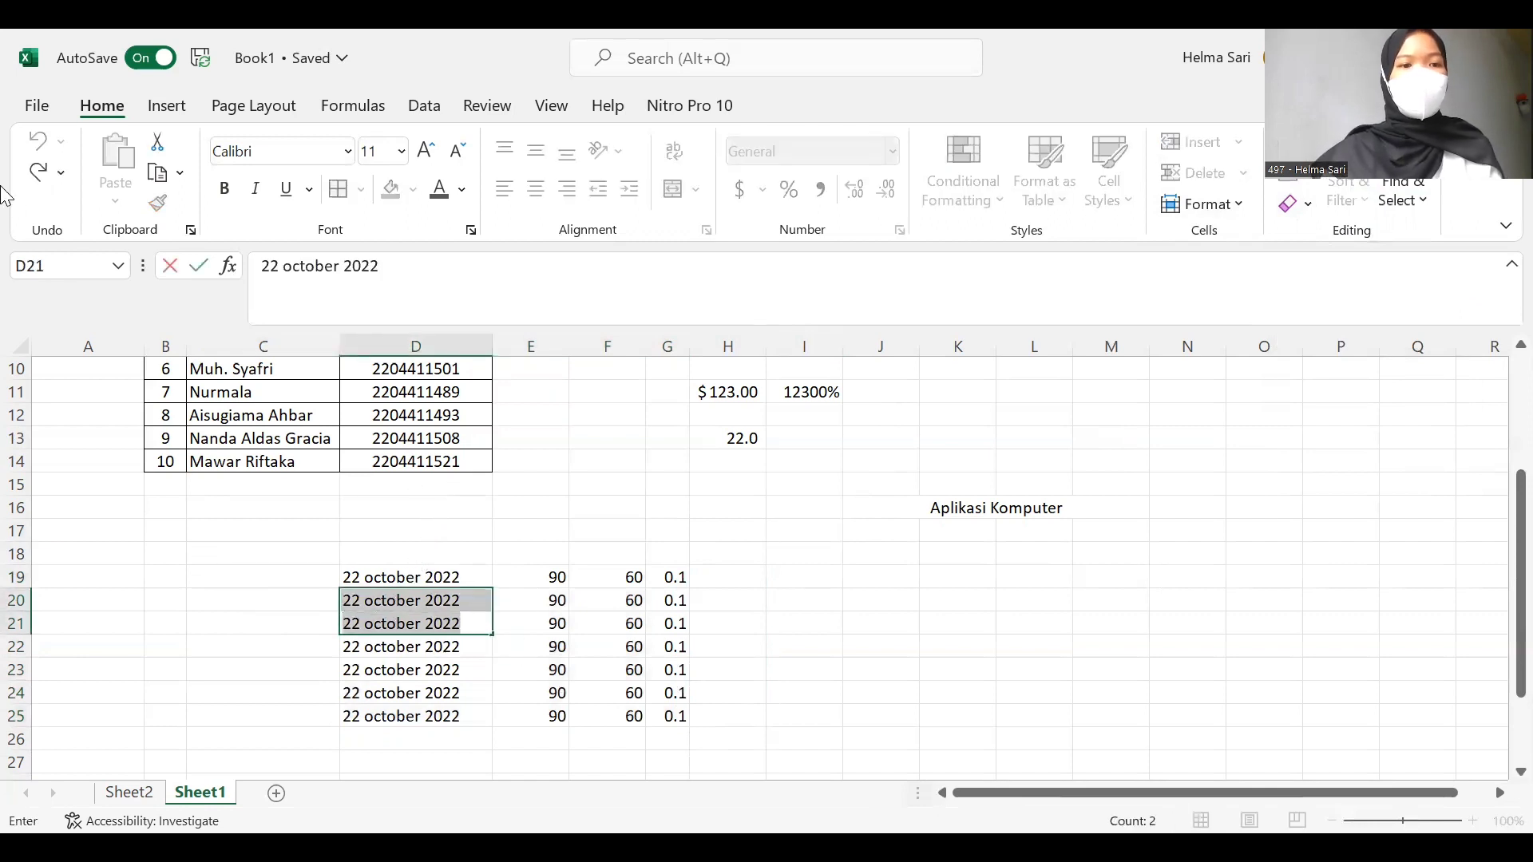
left_click(268, 591)
left_click_drag(268, 590, 268, 572)
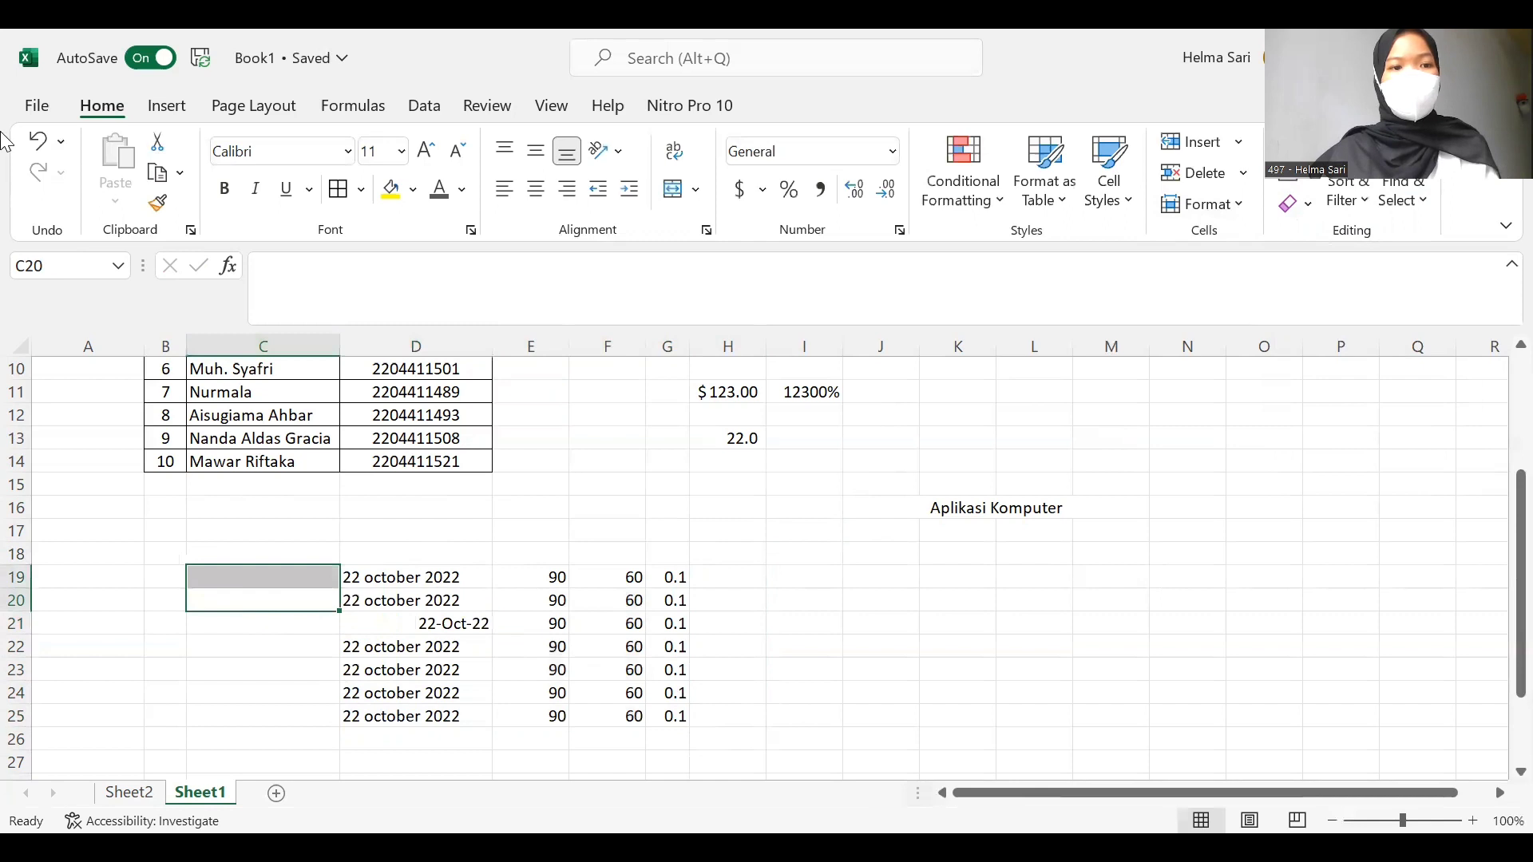
left_click(38, 145)
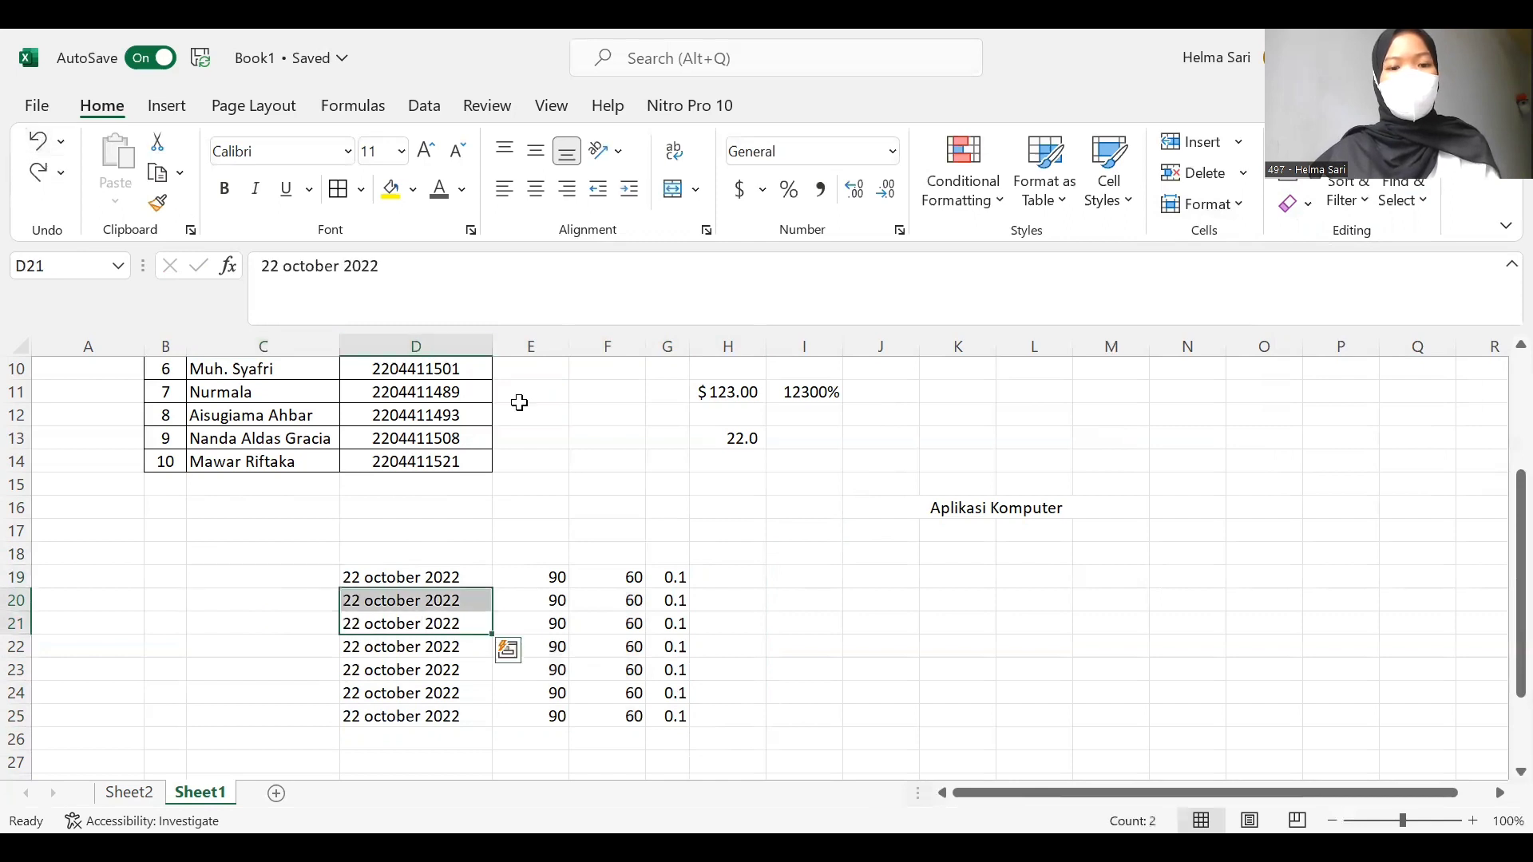
- Apply Clear All to the range C18:G26, and undo the clearing
left_click(824, 587)
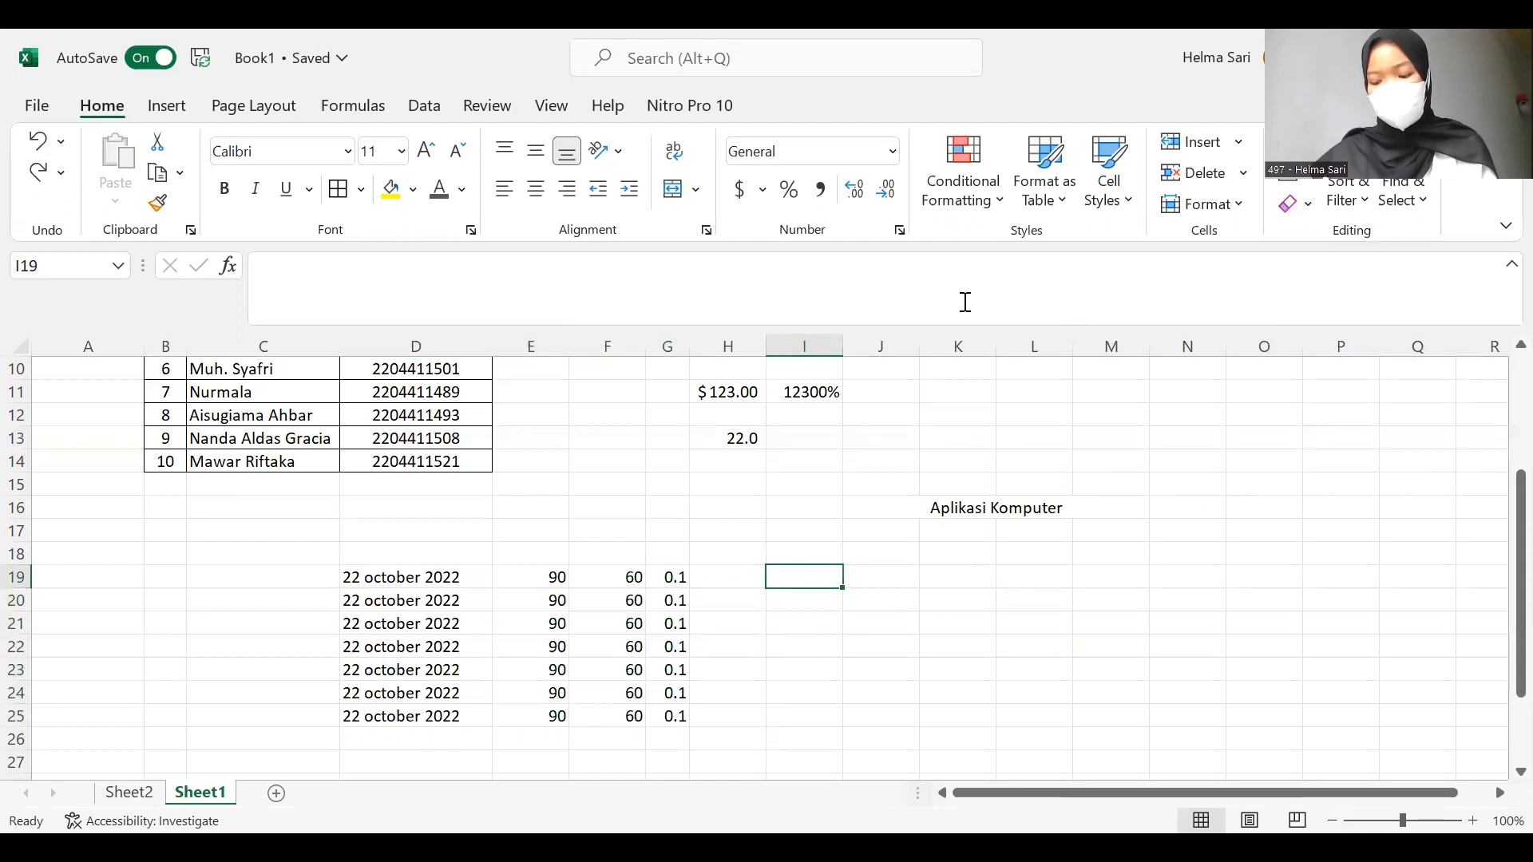
left_click_drag(332, 557, 662, 732)
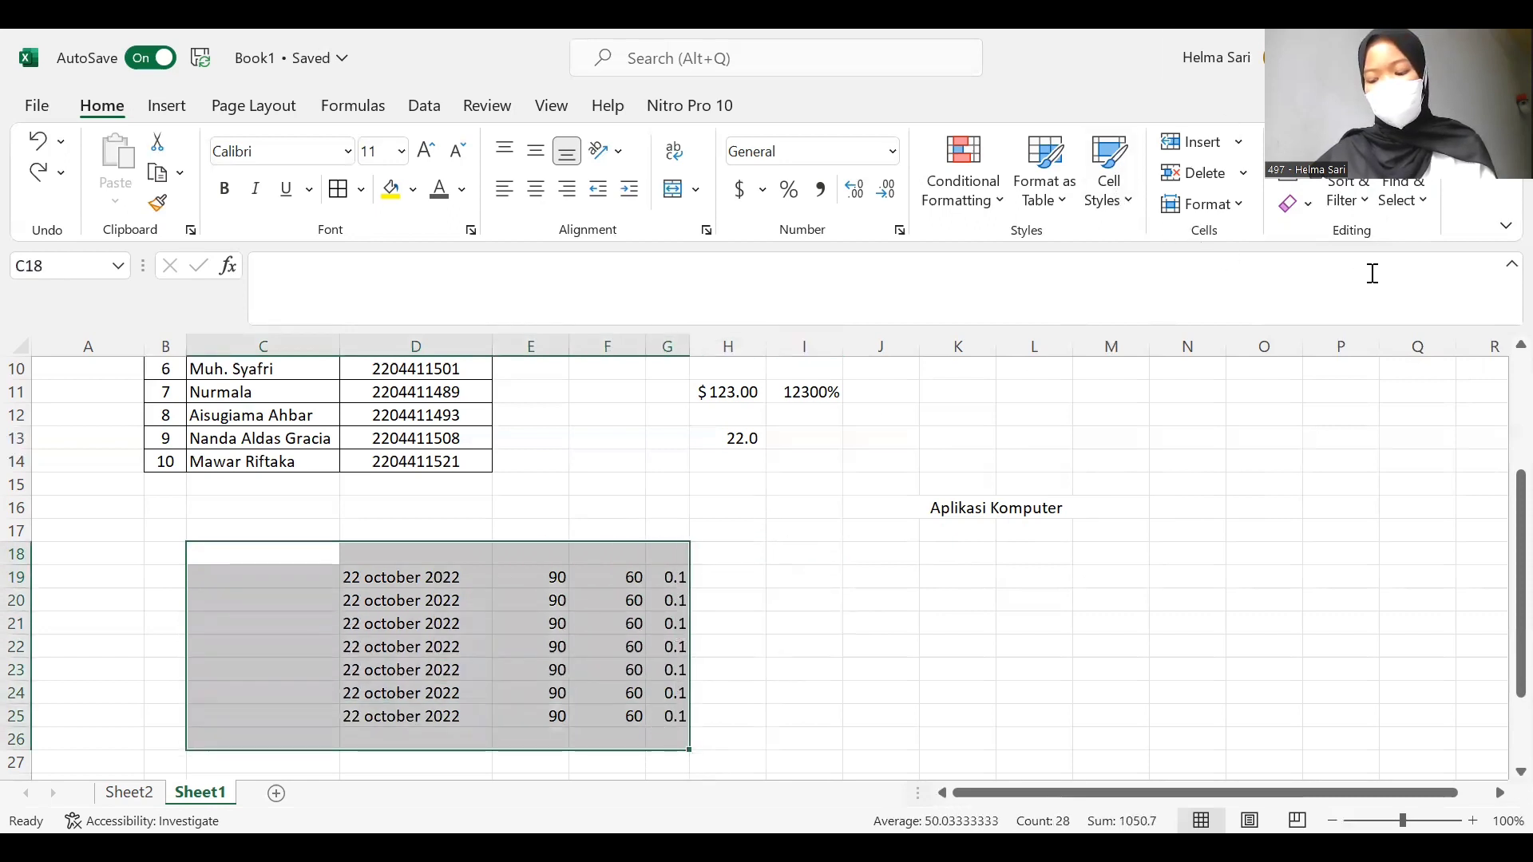
left_click(1293, 205)
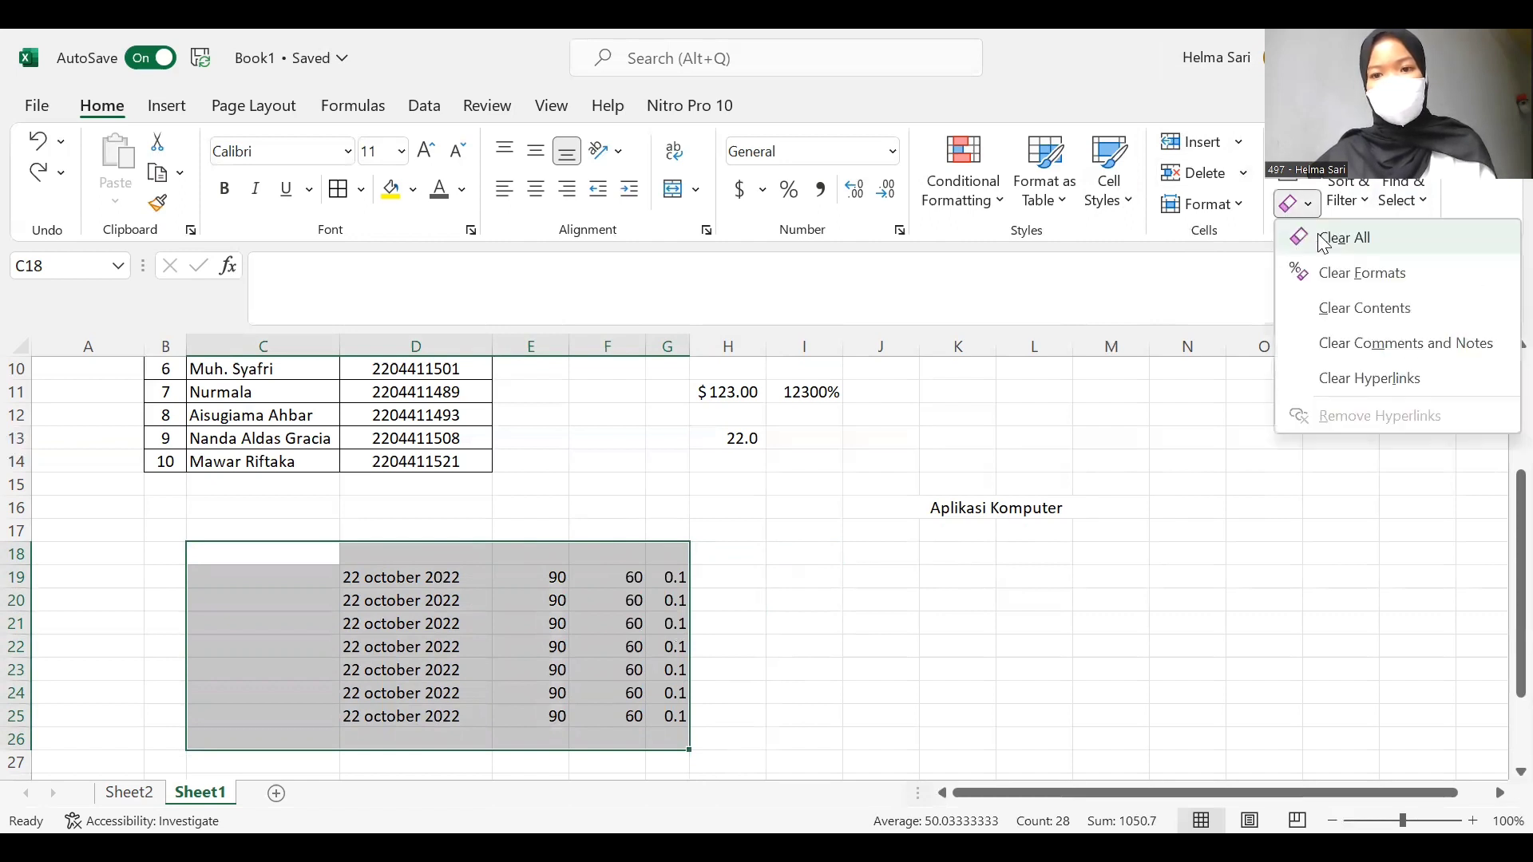
left_click(1325, 240)
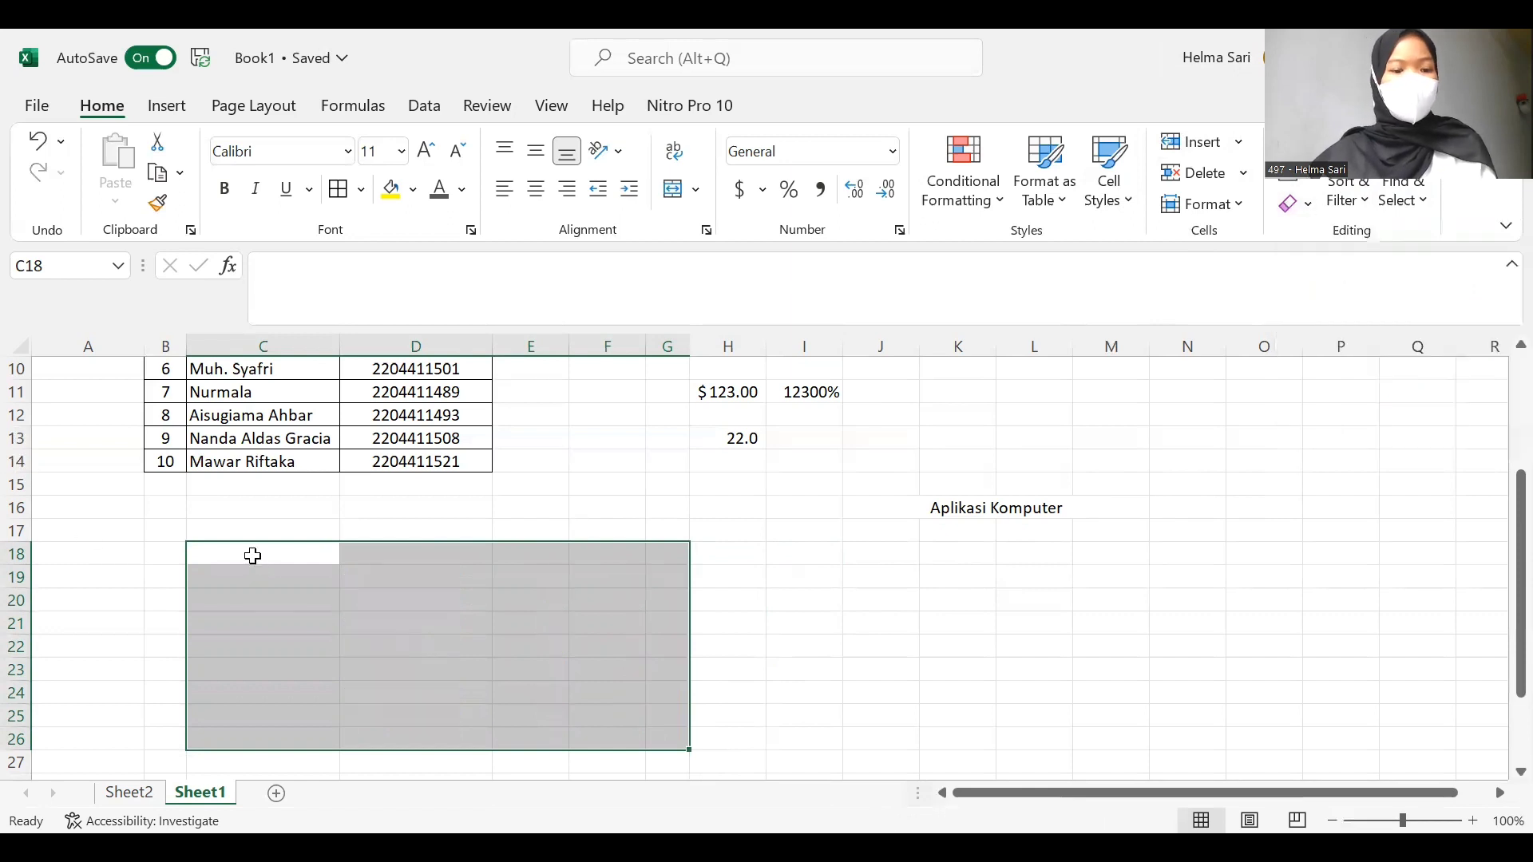
left_click(38, 141)
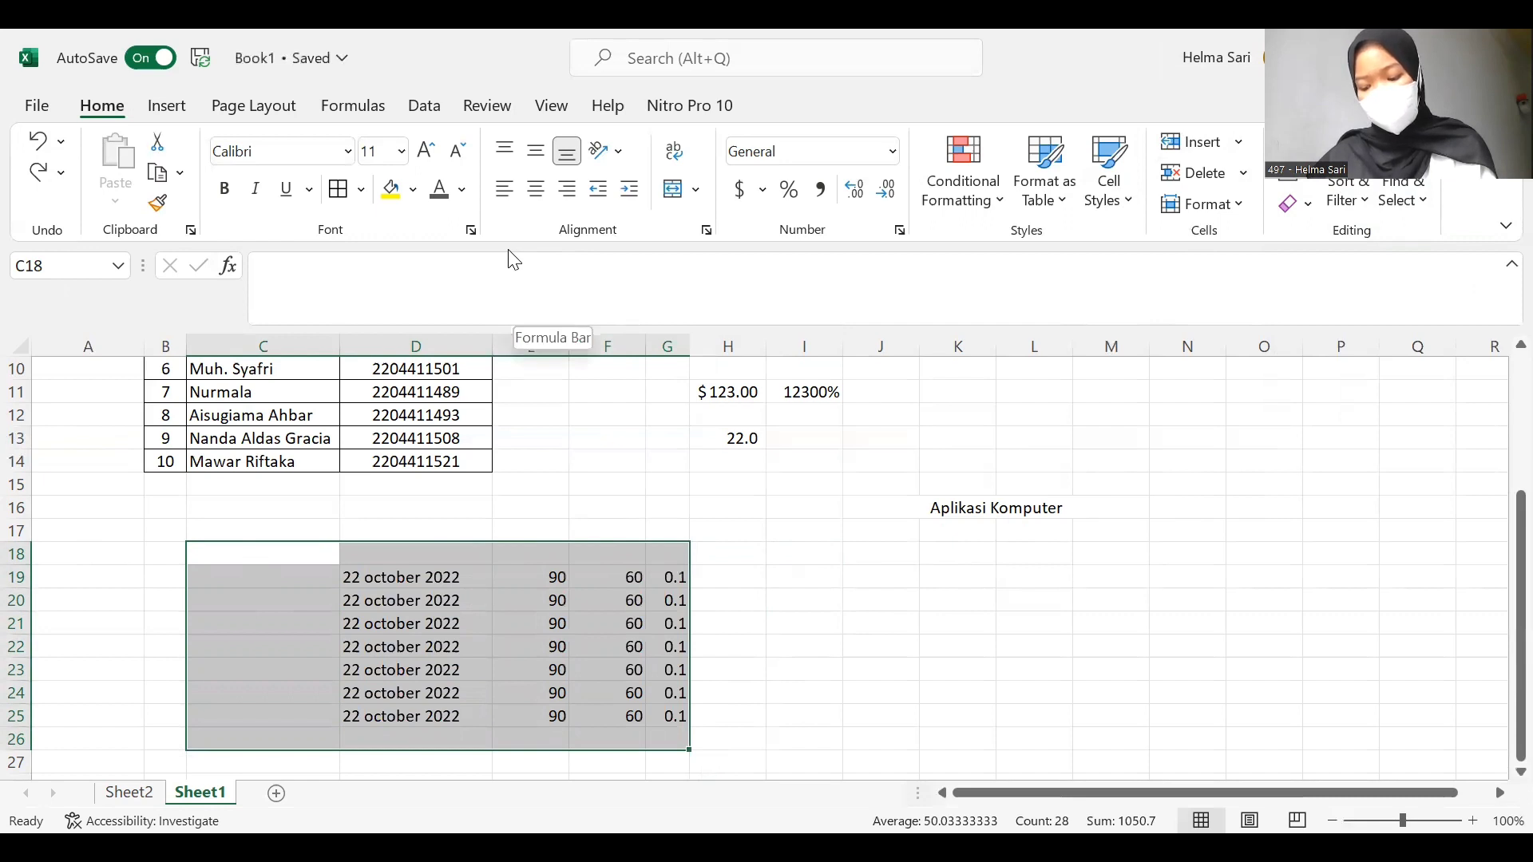
- Sort the range C18:G26 from A to Z, and open the Custom Sort settings and cancel them
left_click(1357, 206)
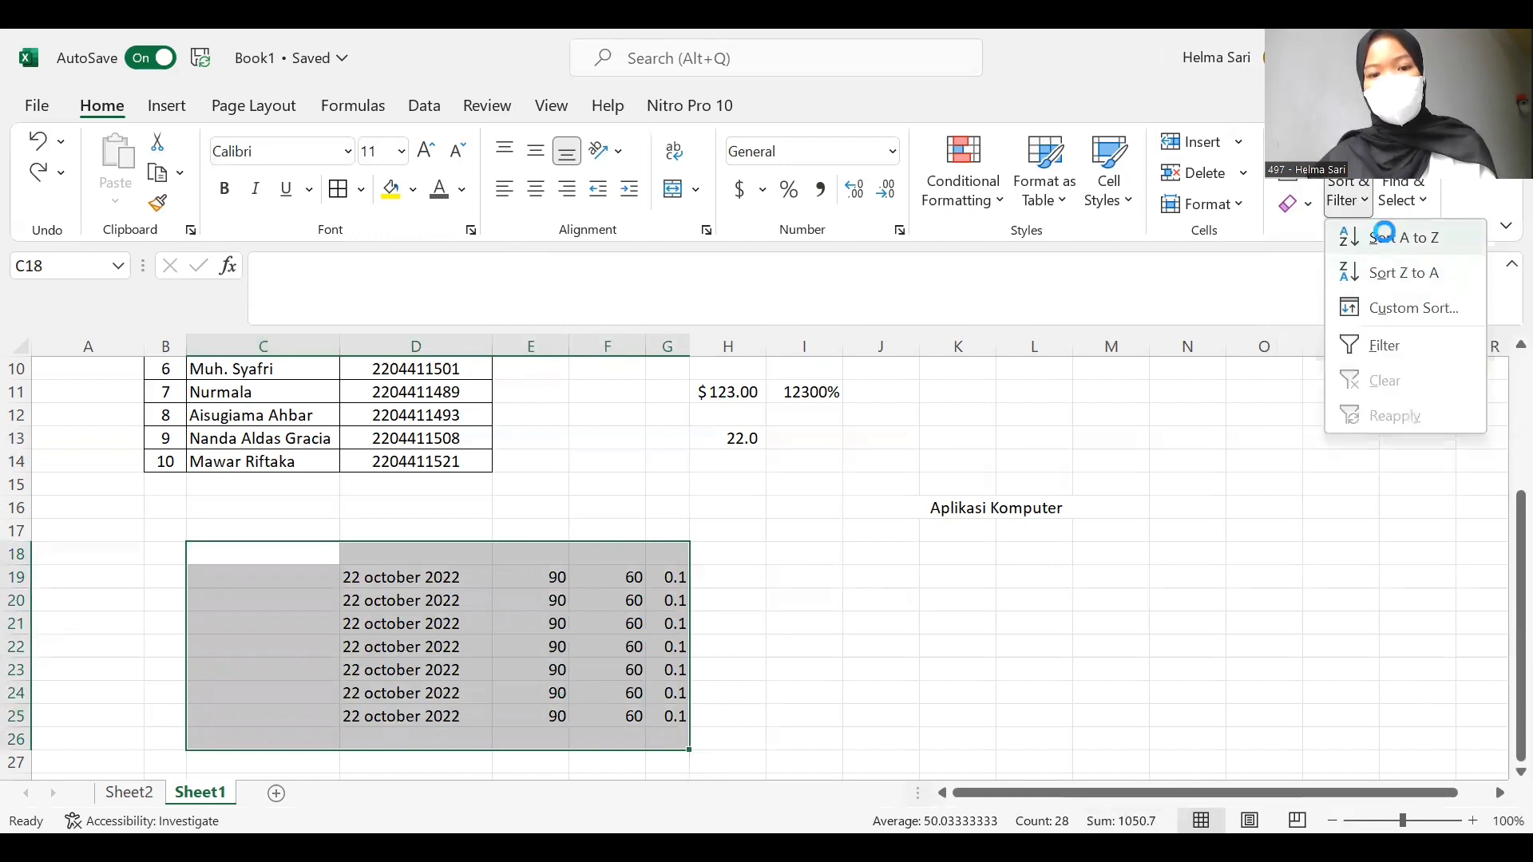
left_click(1389, 238)
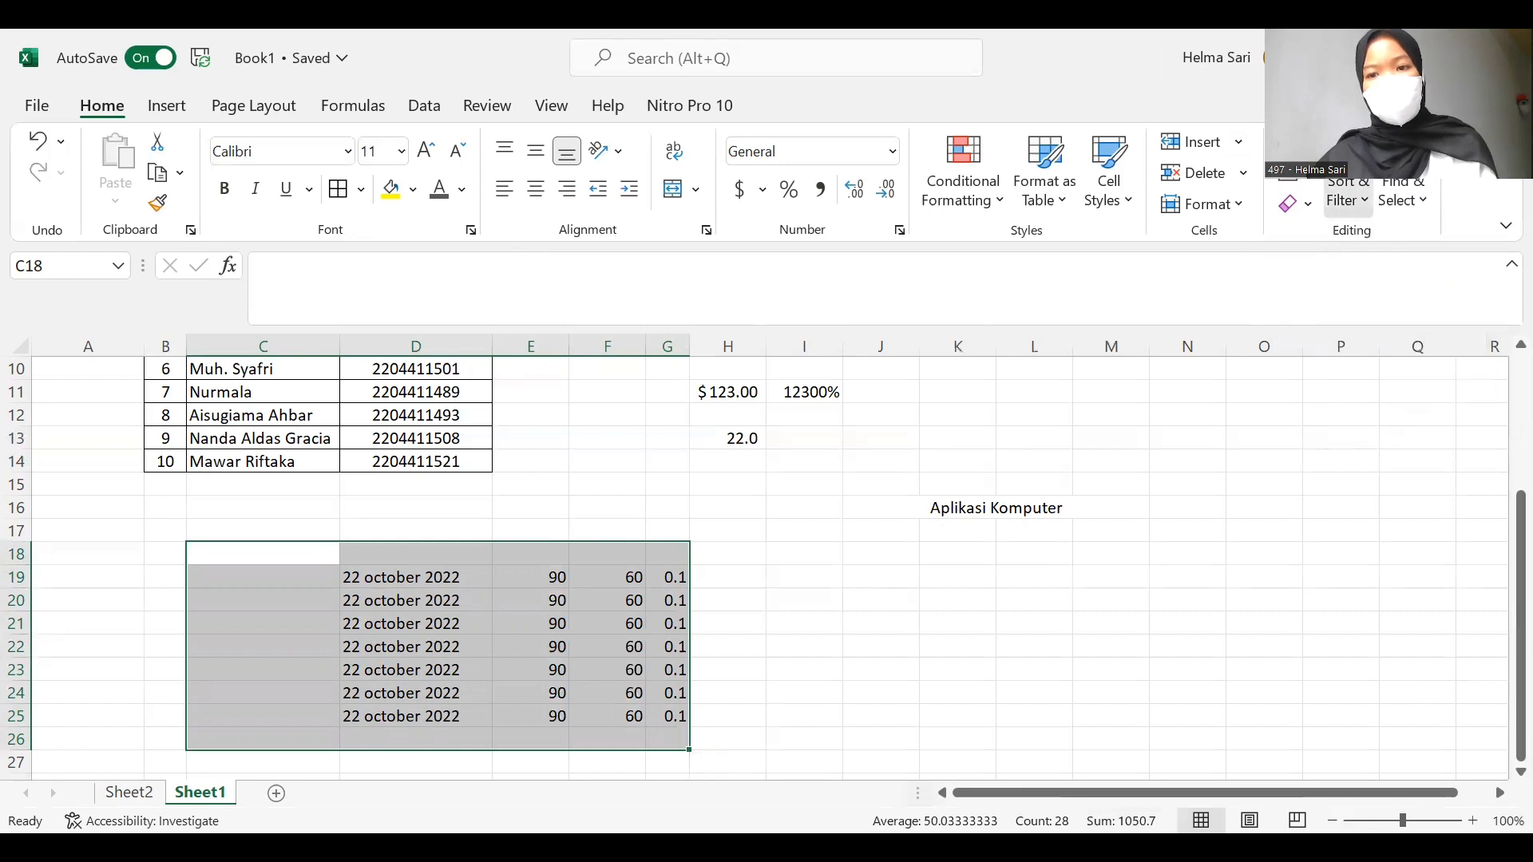
left_click(1347, 196)
left_click(1393, 313)
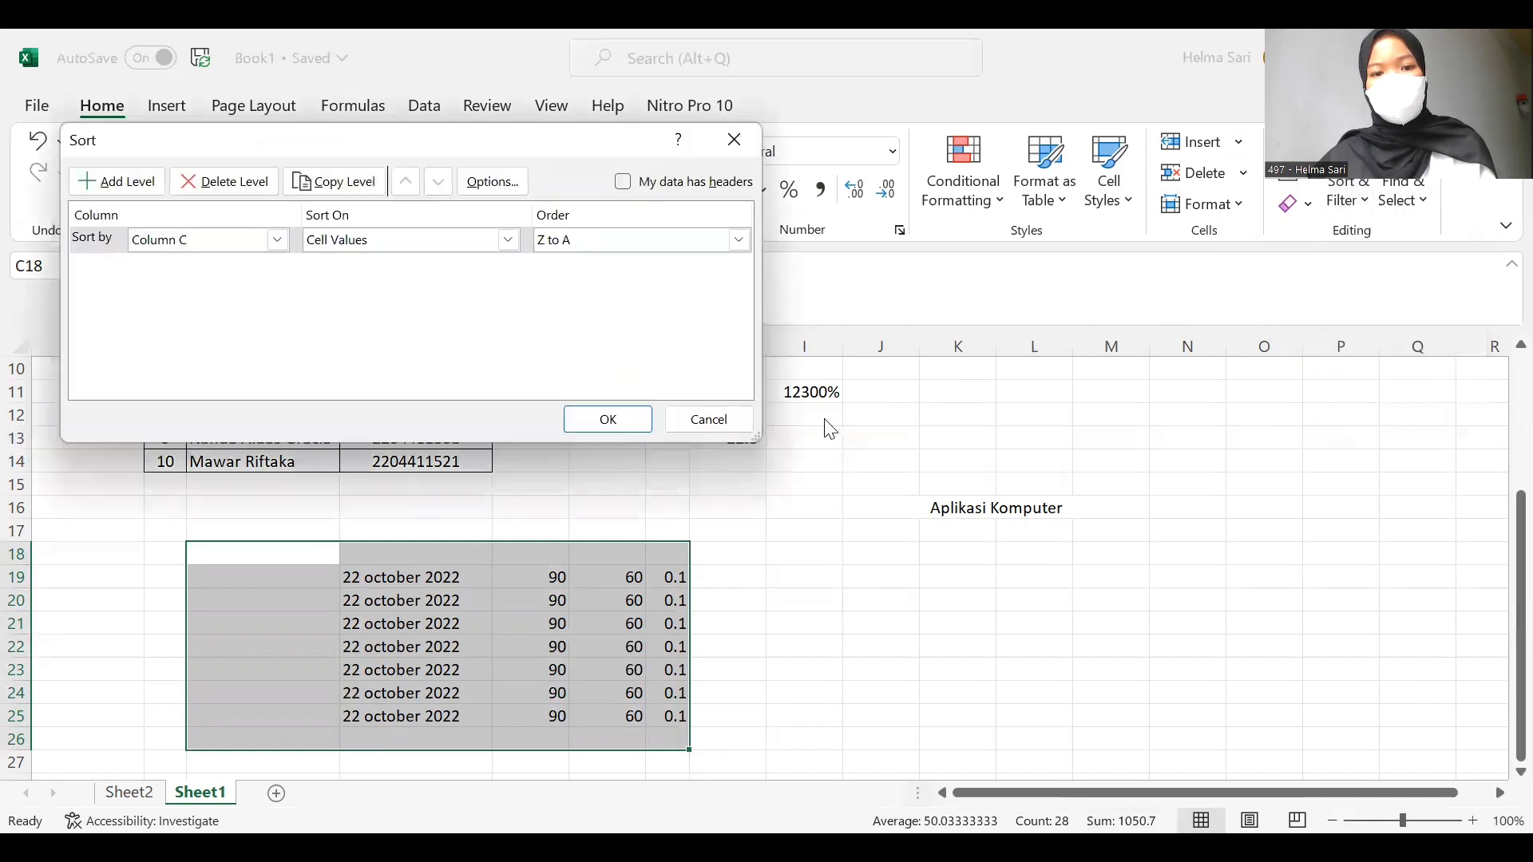
left_click(729, 427)
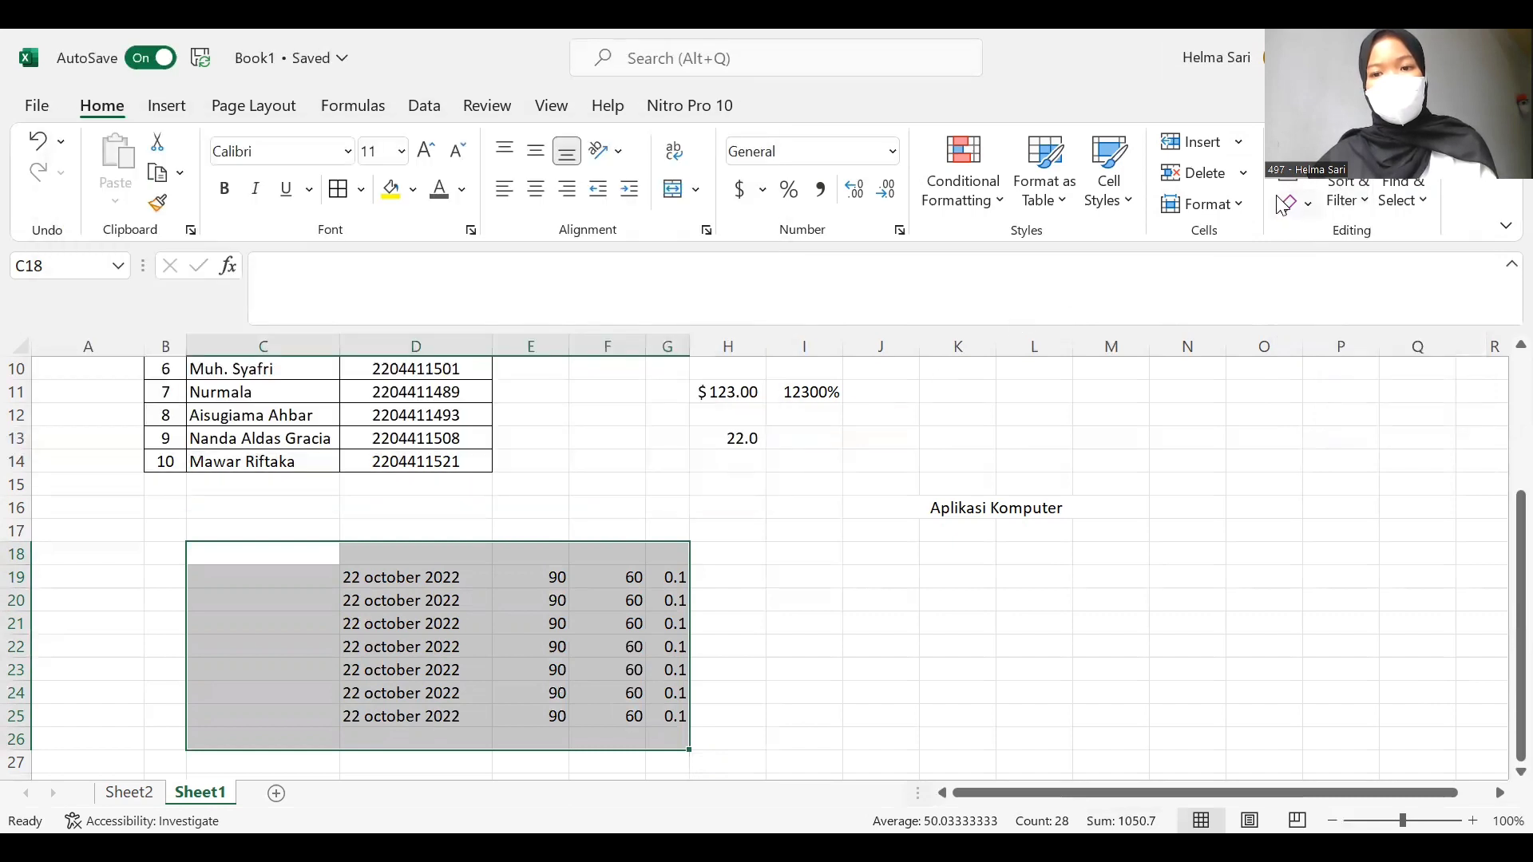
- Clear the formats from the range C18:G26 and deselect it
left_click(1285, 204)
left_click(1327, 275)
left_click_drag(651, 529, 728, 508)
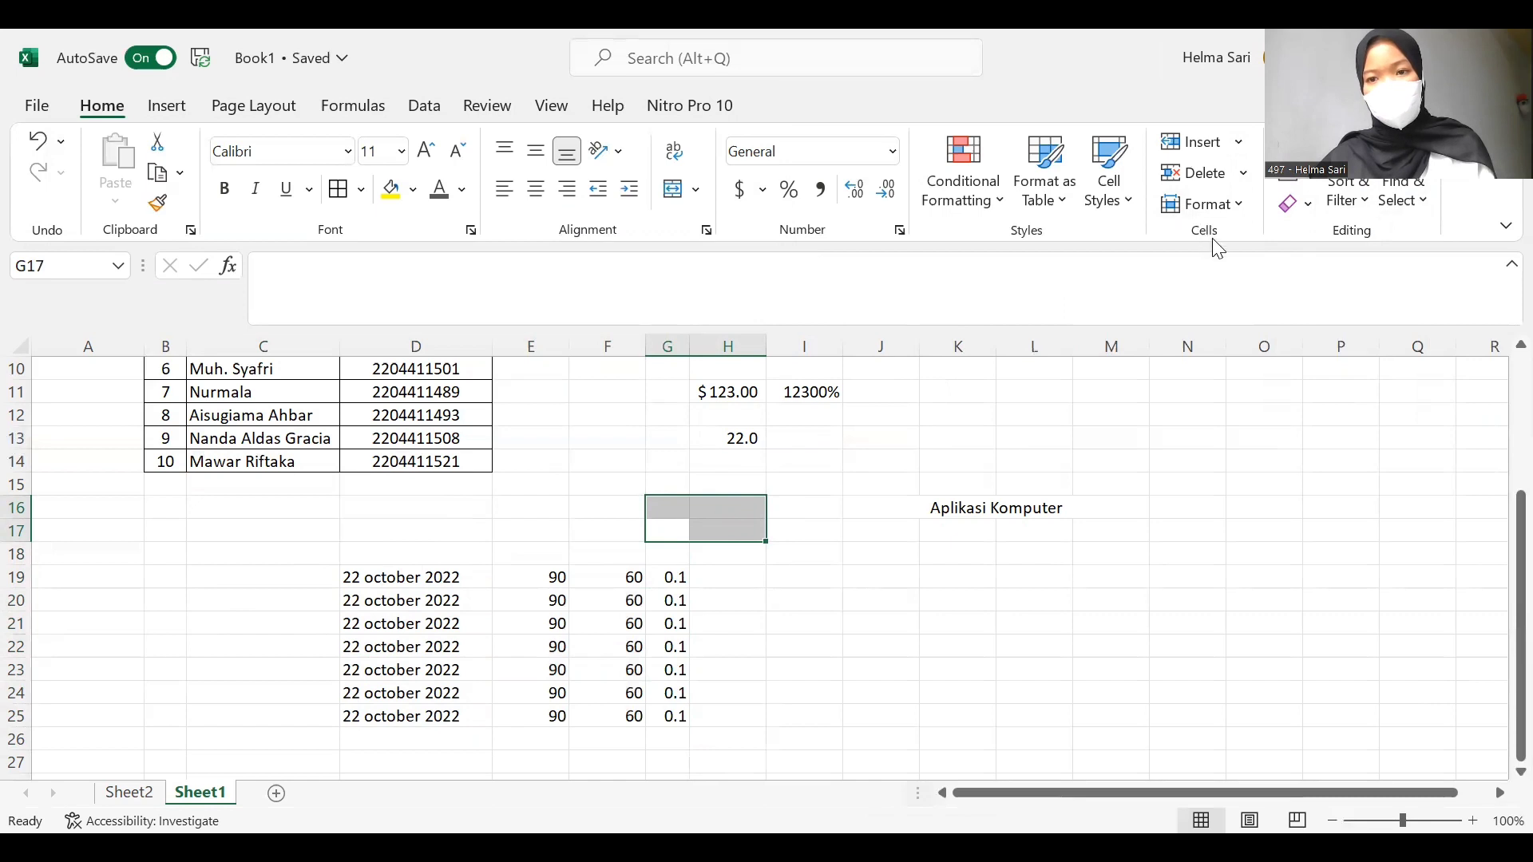
- View the Find & Select commands and the PivotTable command without applying either of them
left_click(1415, 188)
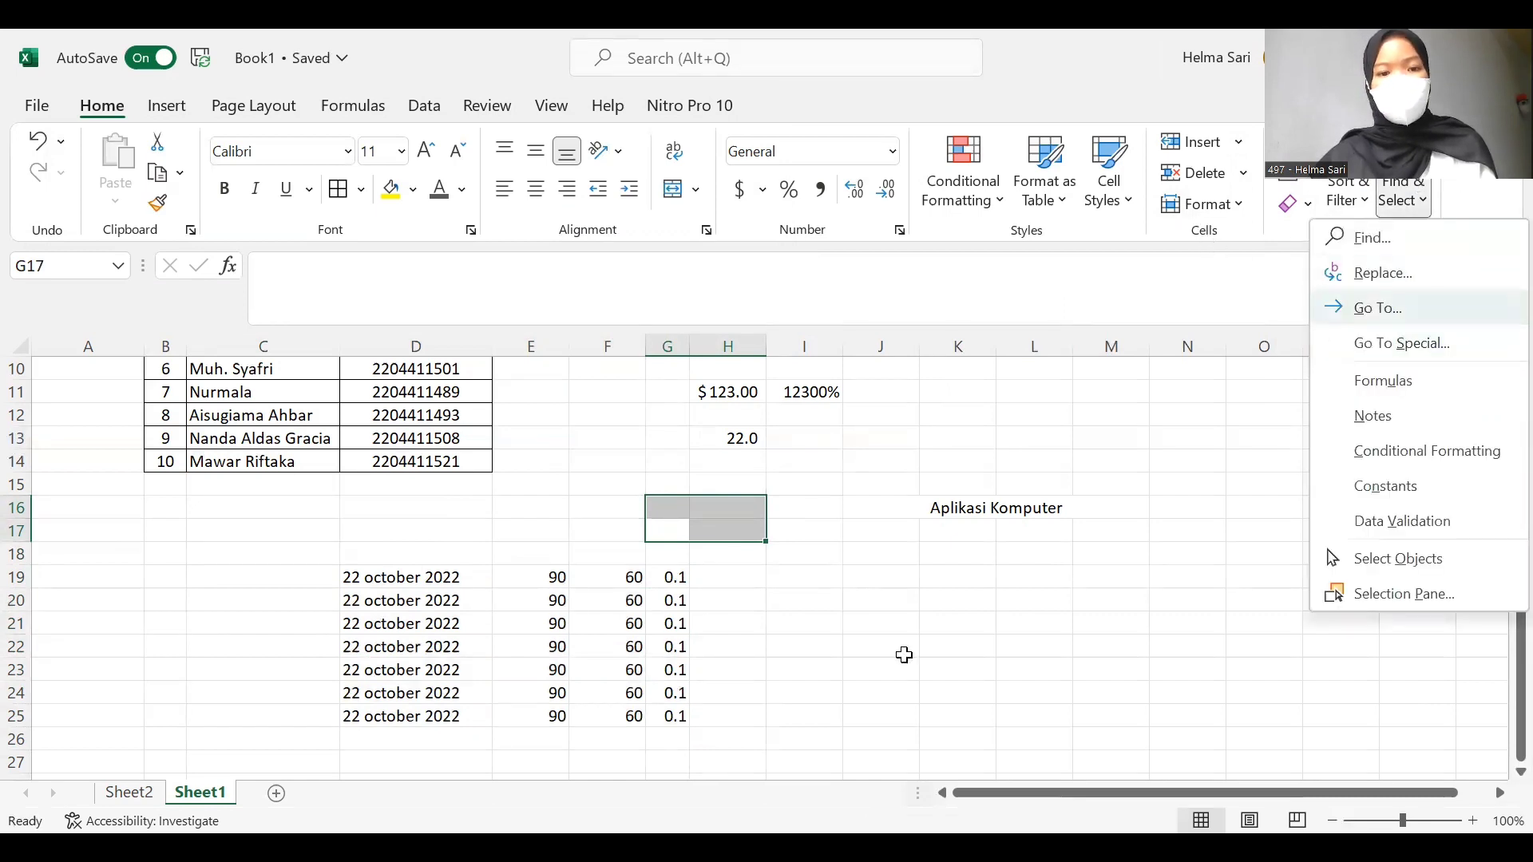
left_click(361, 591)
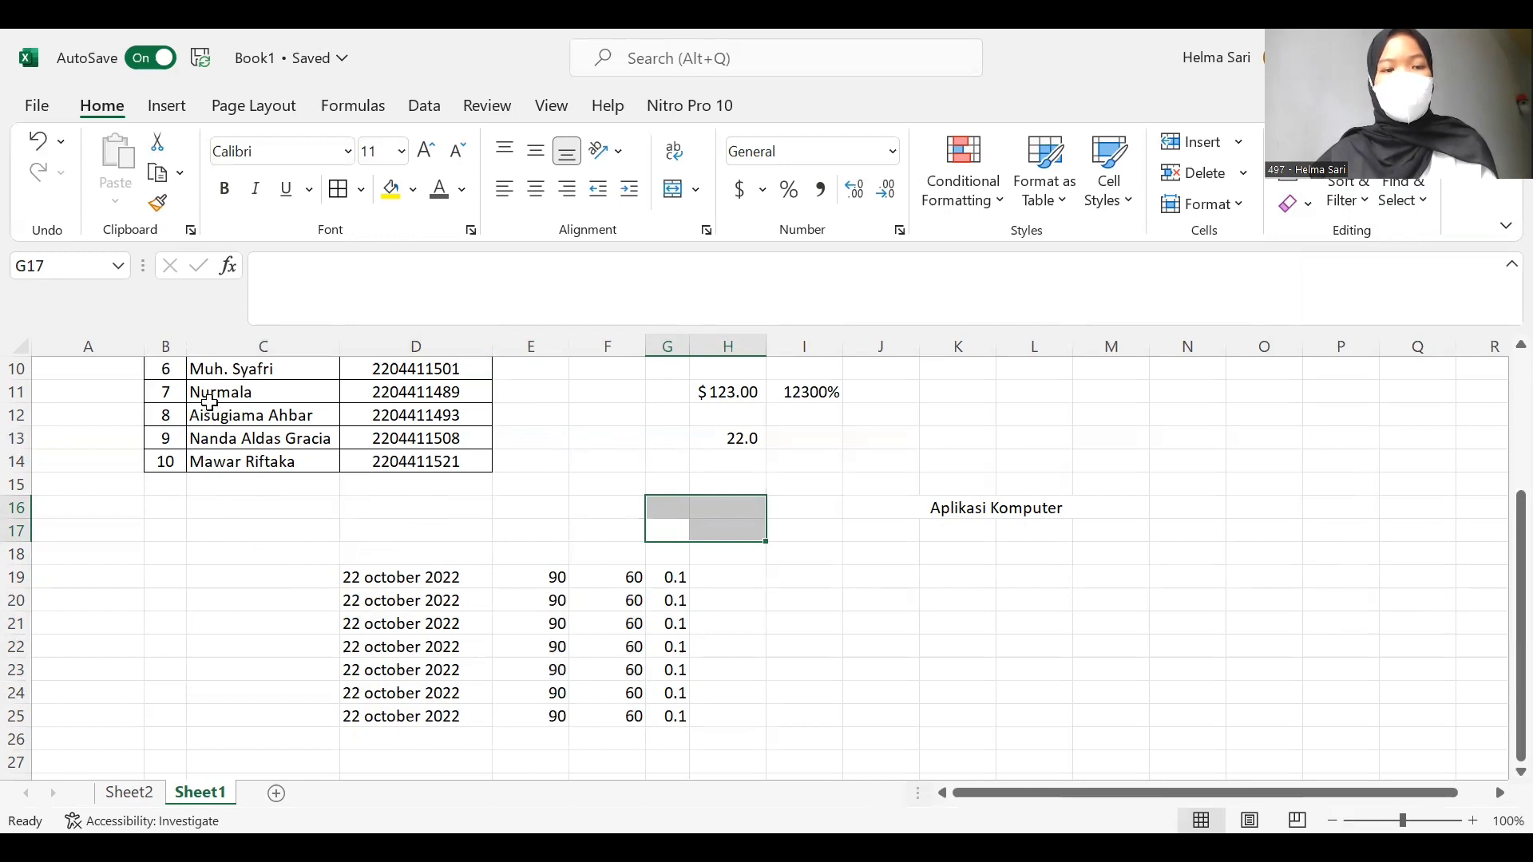
left_click(190, 104)
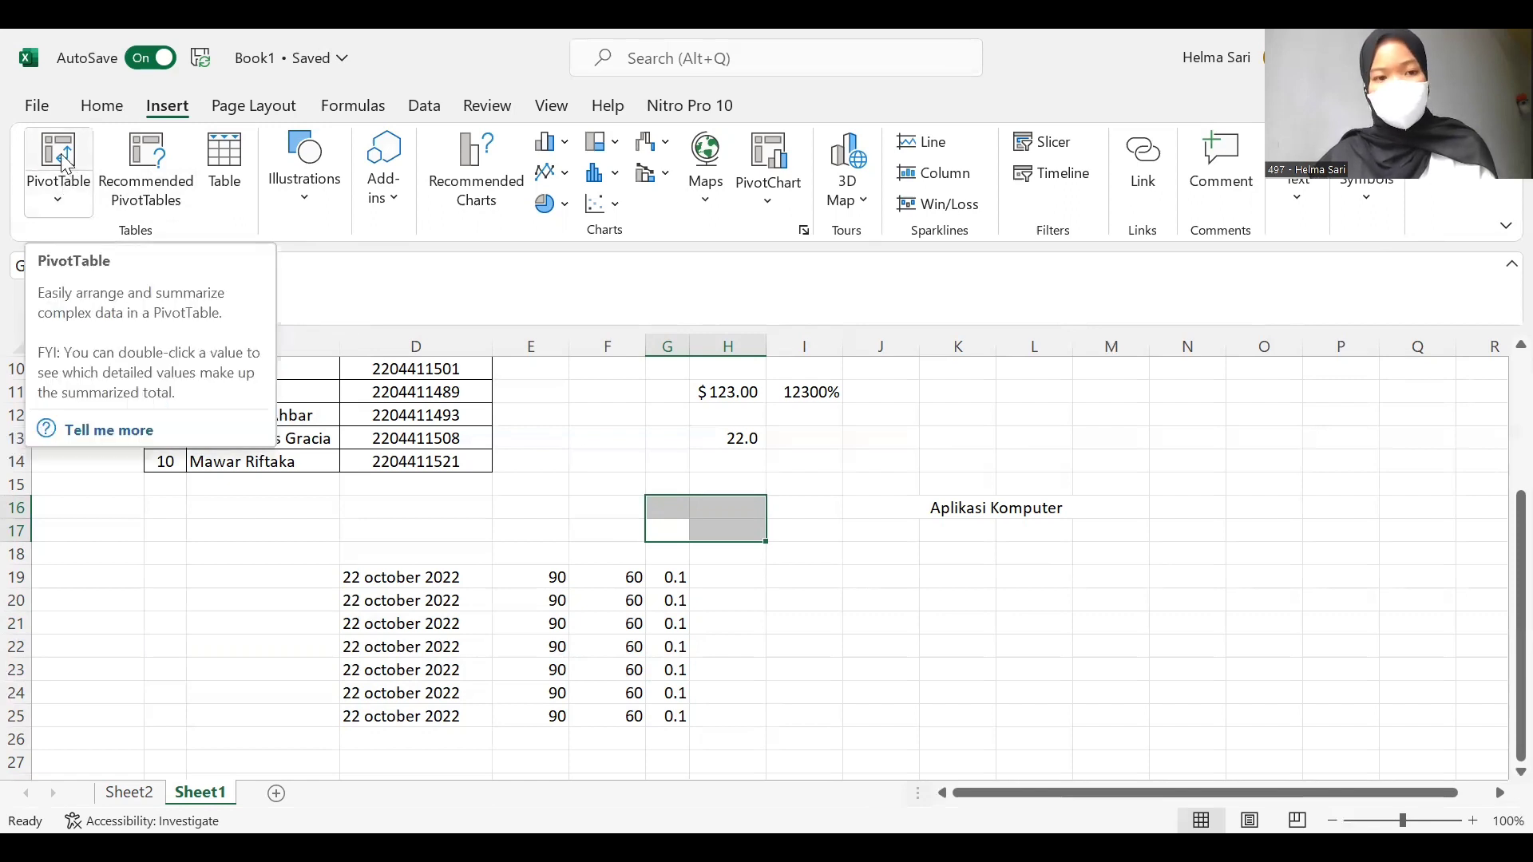
left_click(64, 177)
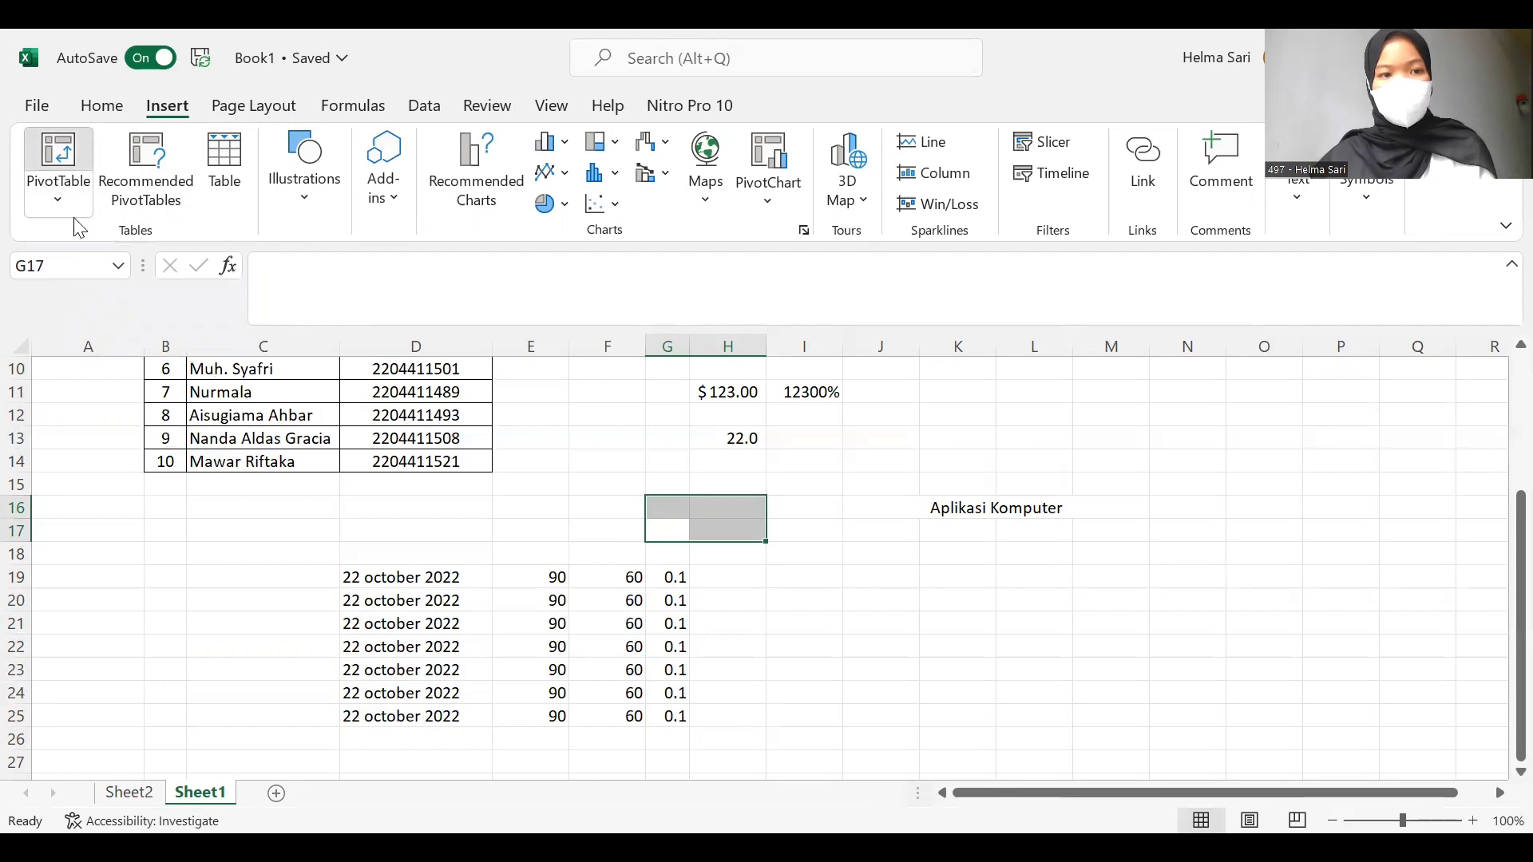
left_click(62, 561)
left_click(563, 439)
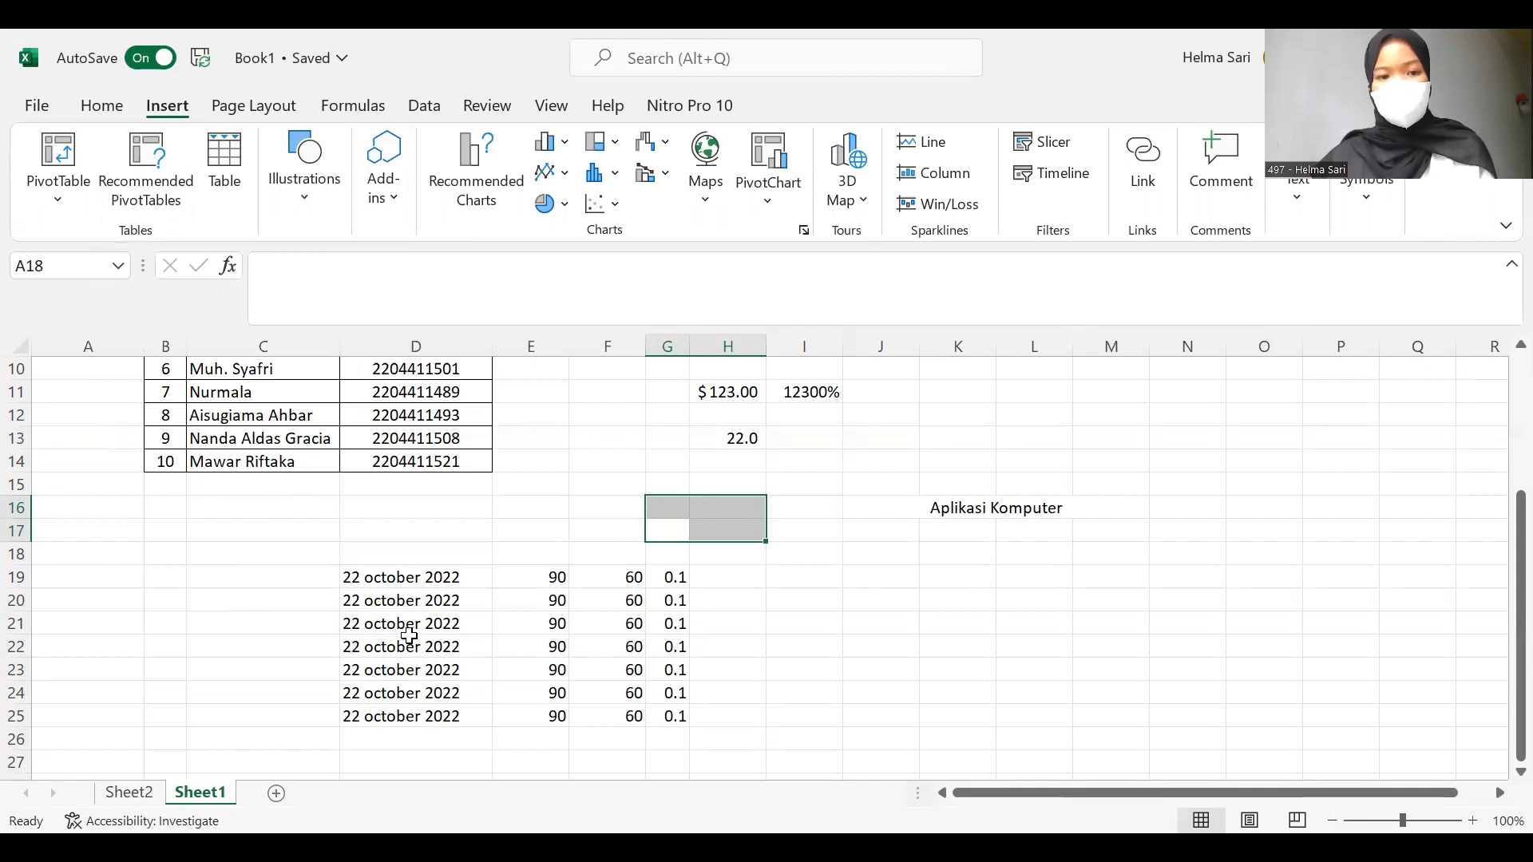
- Convert the range D19:H29 into a table with headers, and undo the table creation
left_click_drag(368, 573, 743, 742)
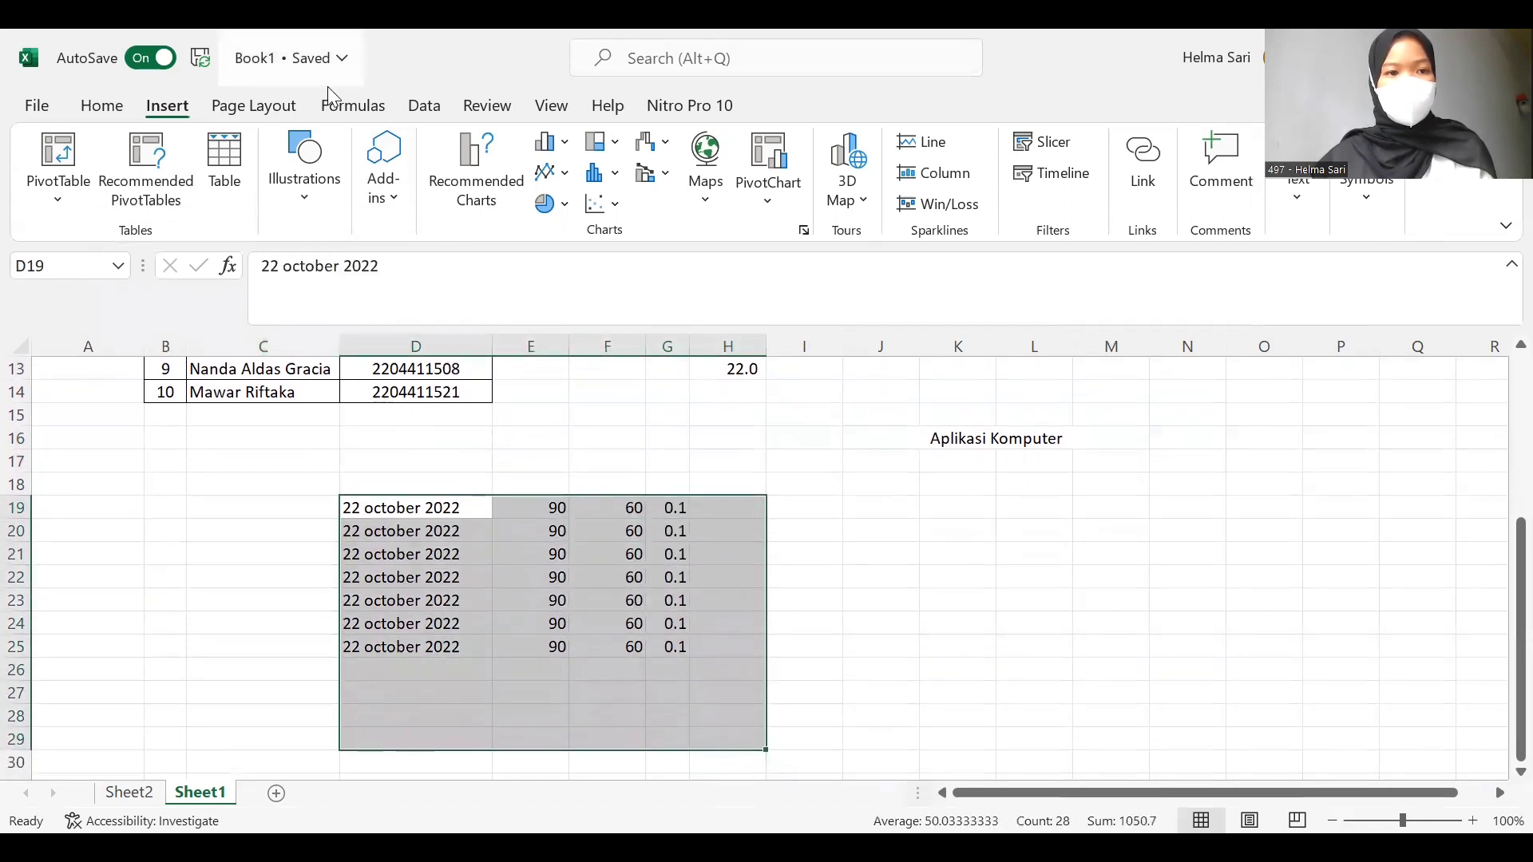
left_click(250, 205)
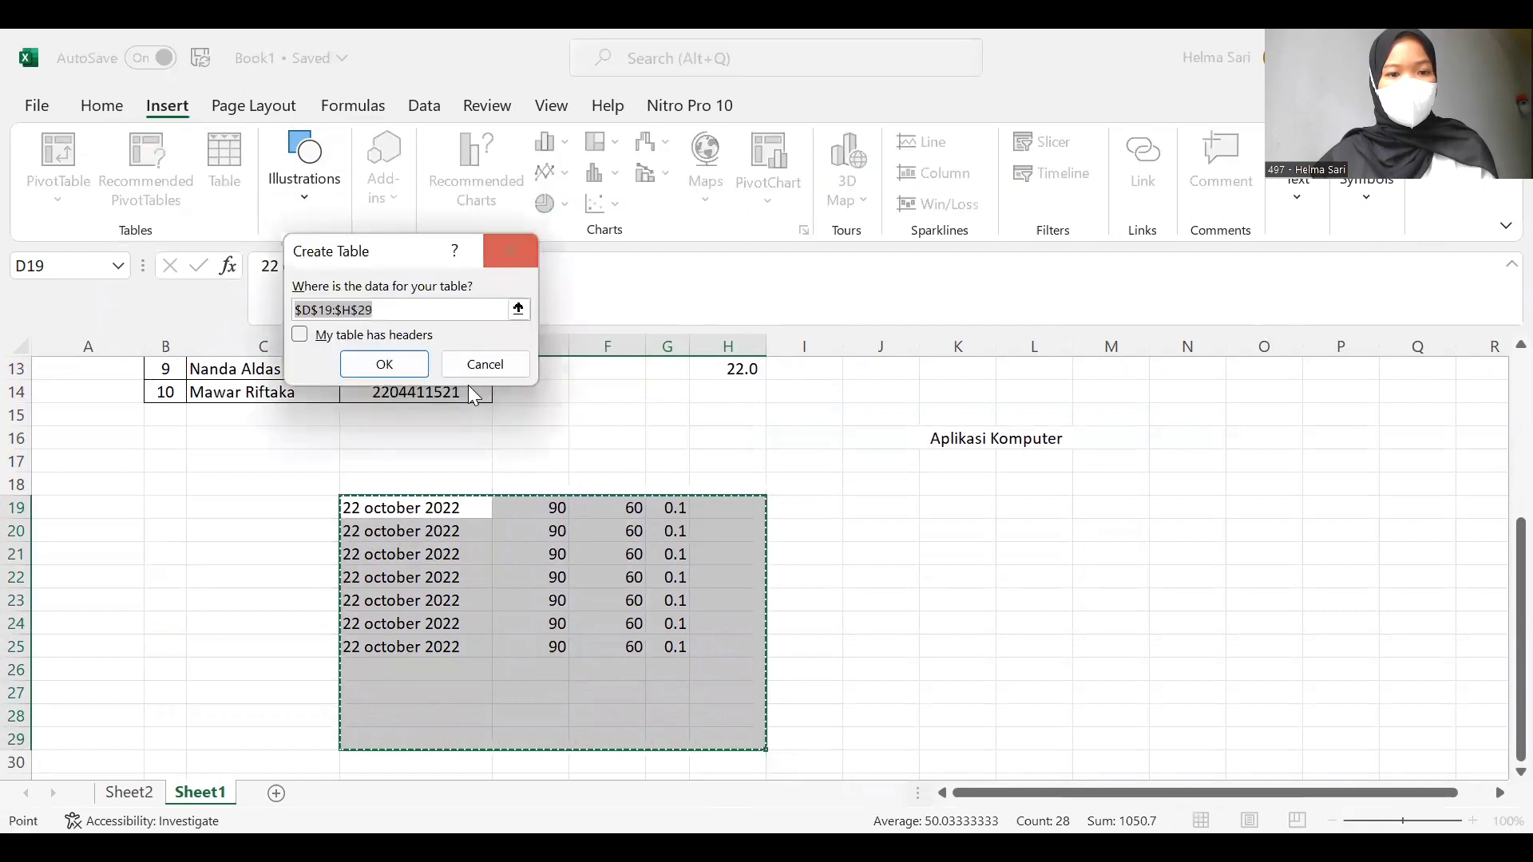
left_click(299, 334)
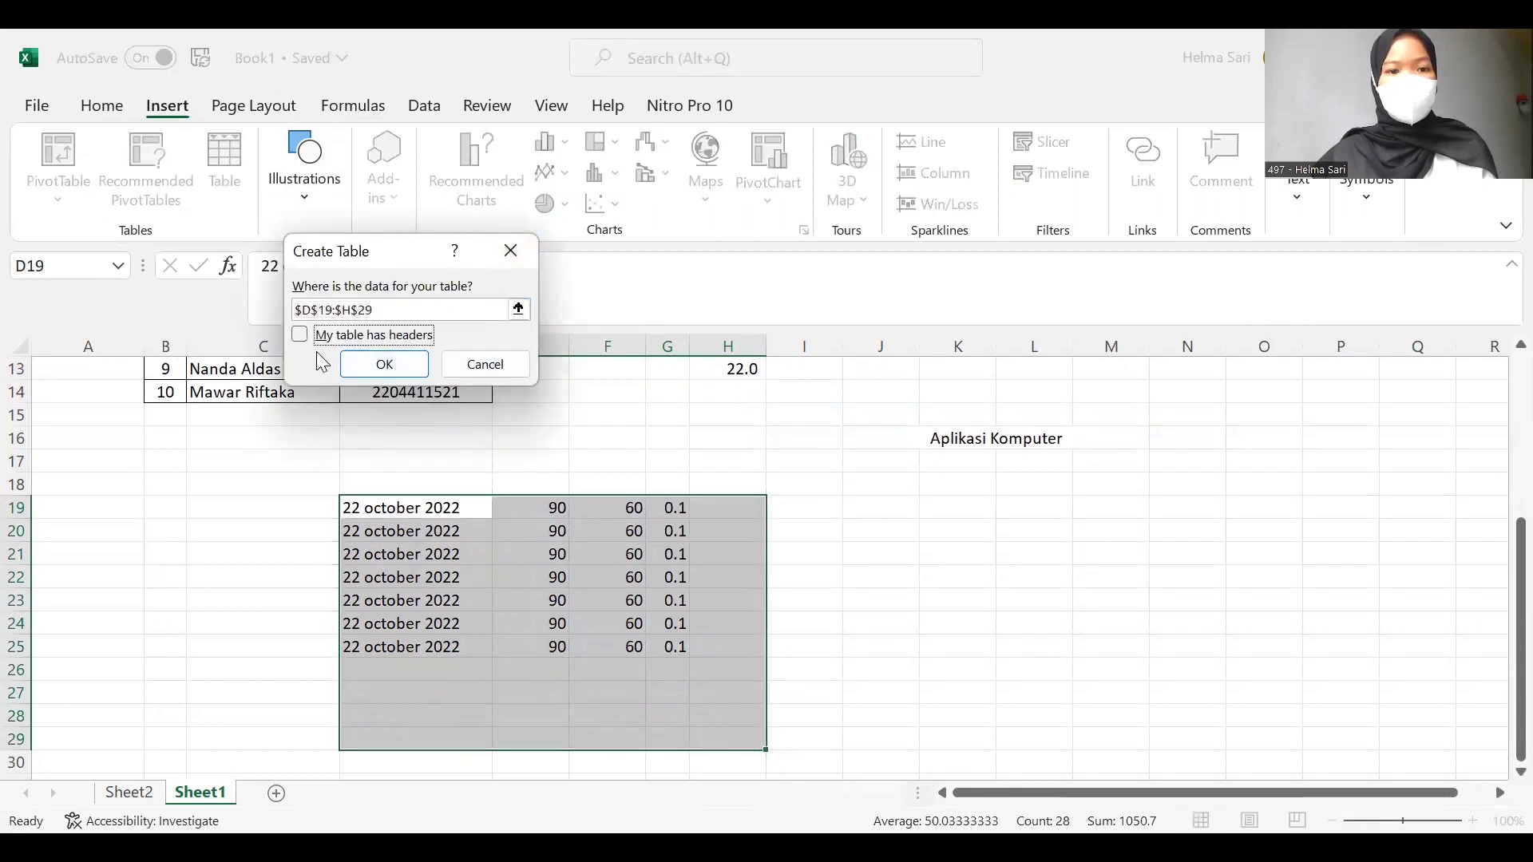
left_click(301, 337)
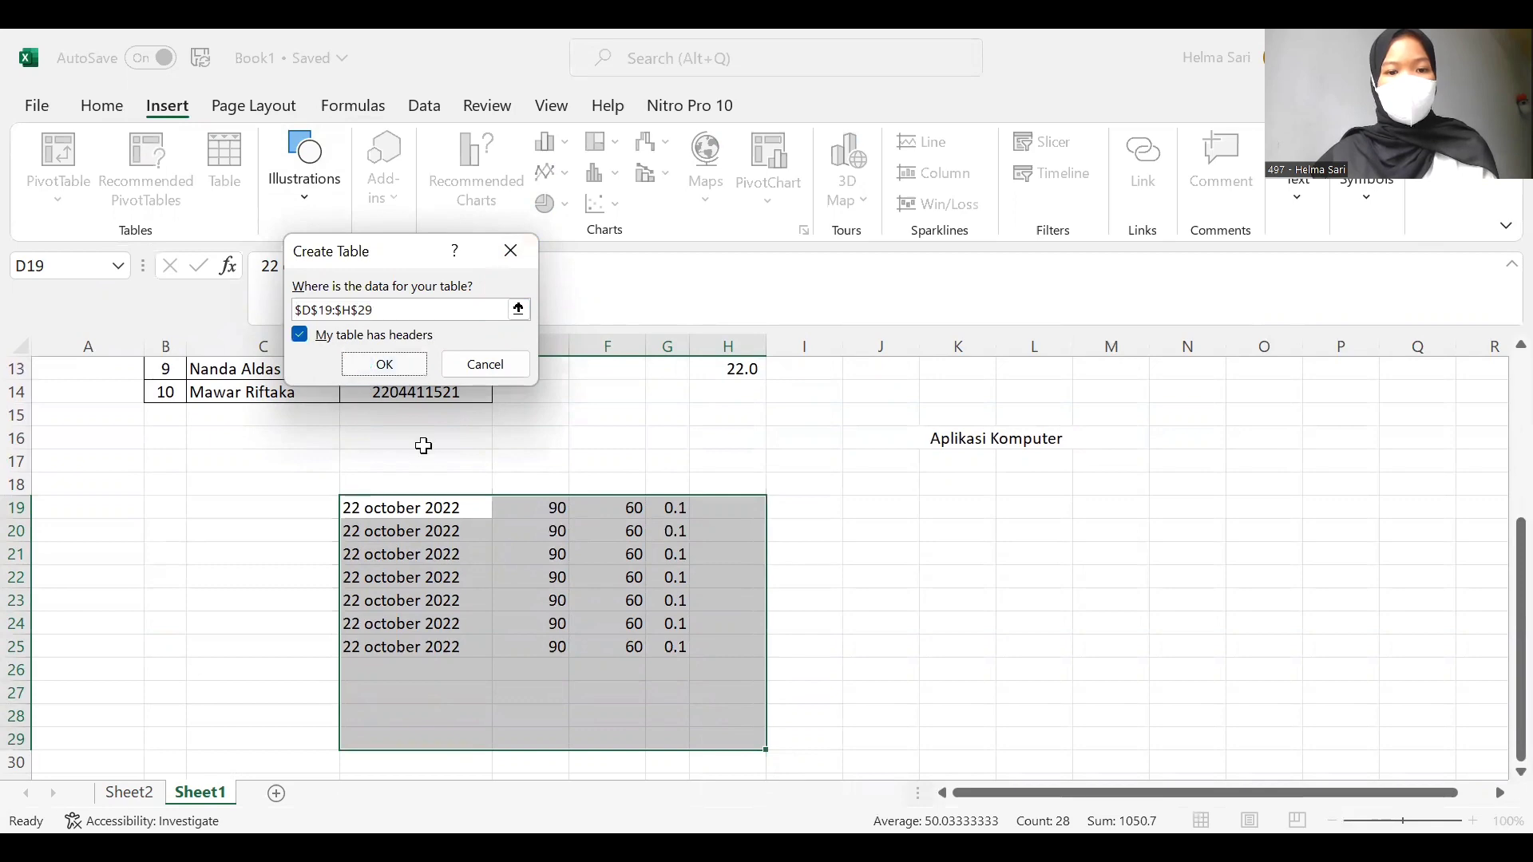
key("Return")
left_click(840, 542)
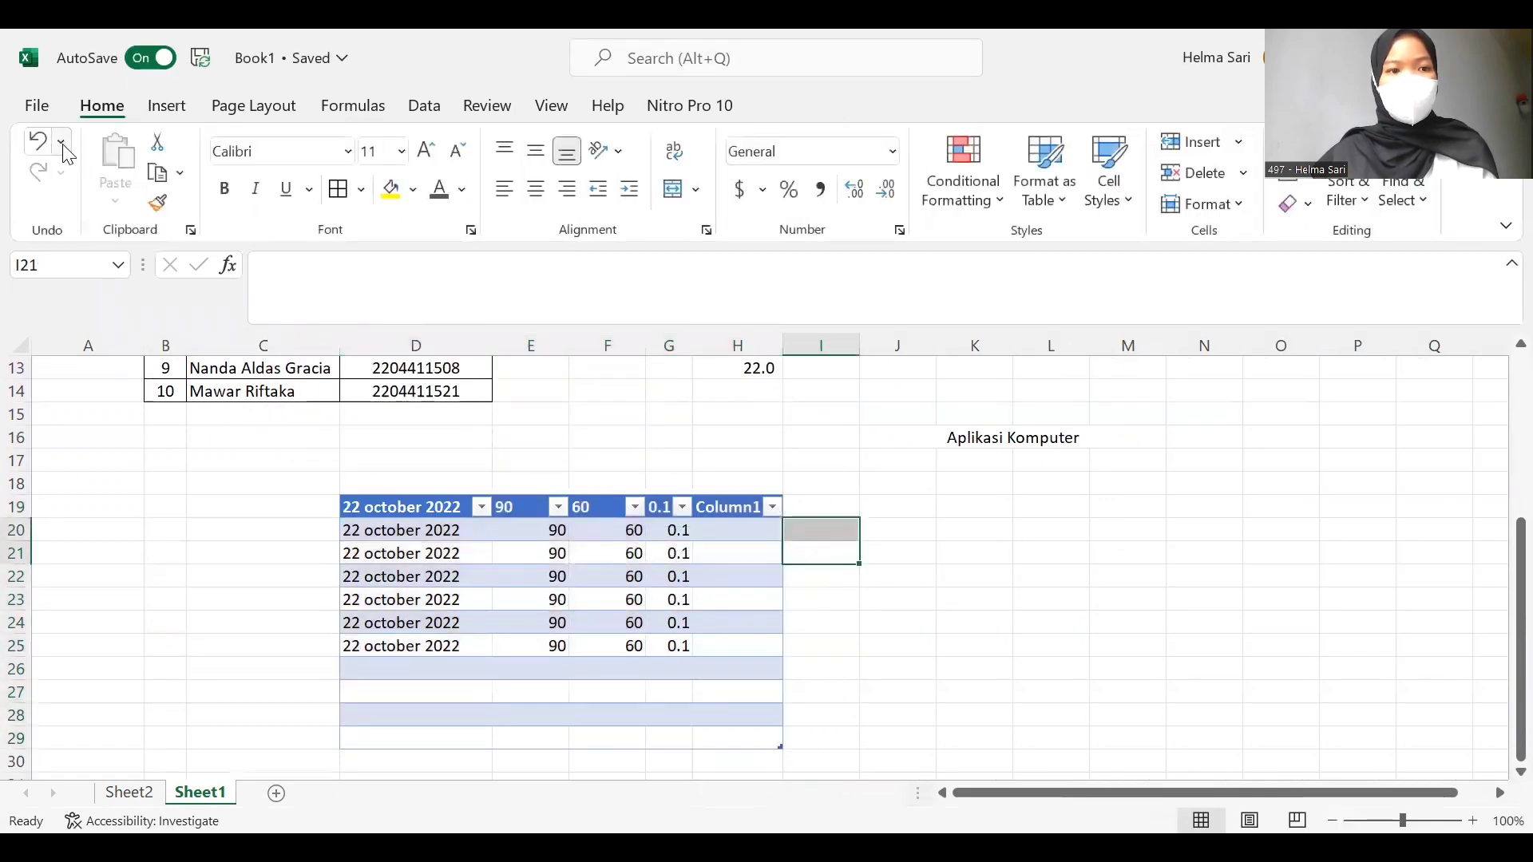
left_click(37, 141)
left_click_drag(337, 435, 383, 434)
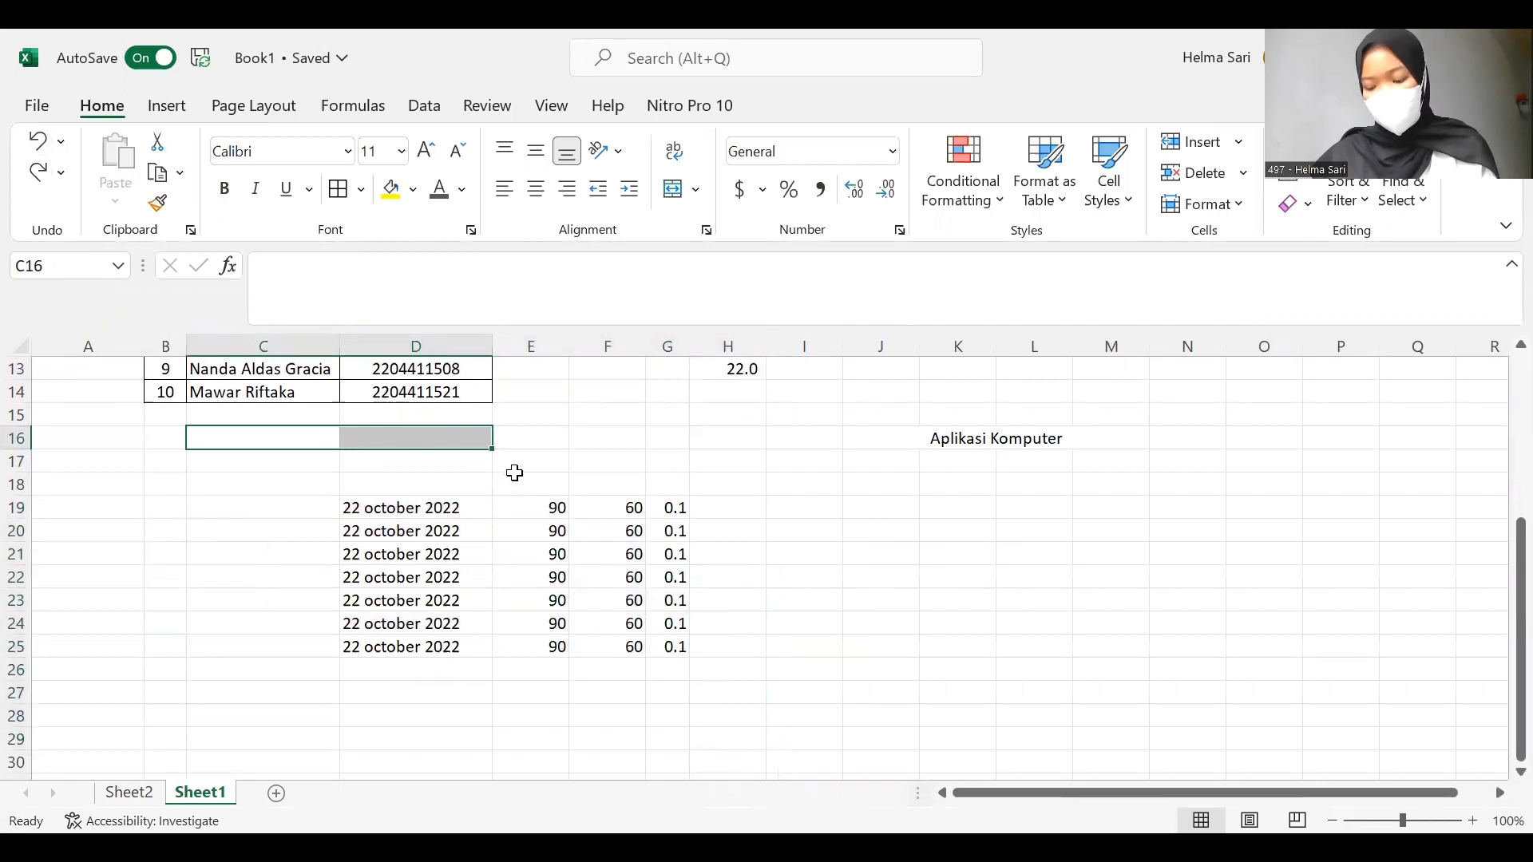
- Insert the picture ssd from the Downloads folder of this device into the sheet
left_click(190, 105)
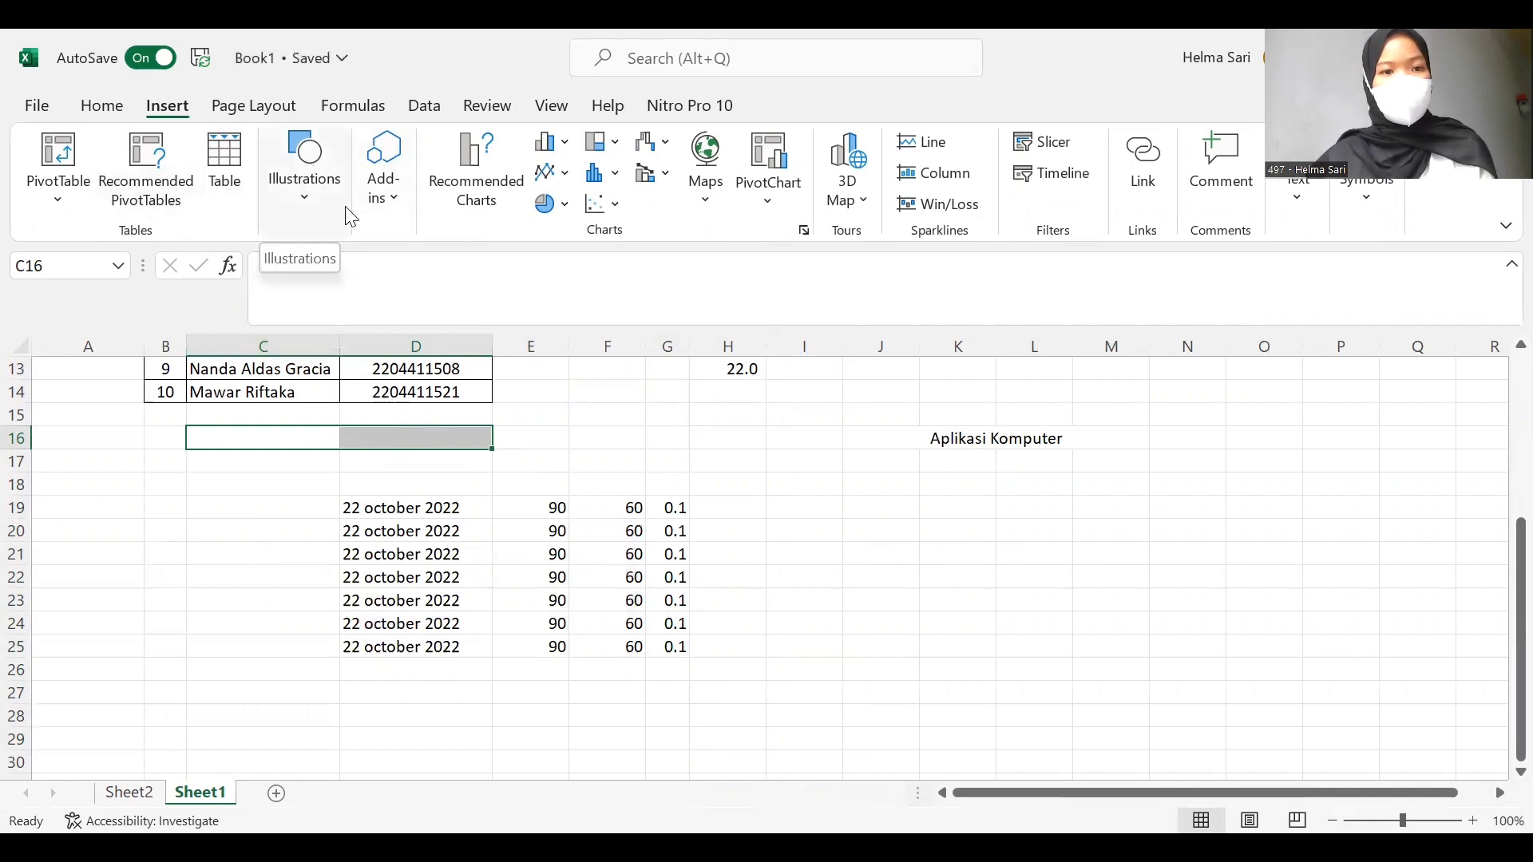
left_click(292, 197)
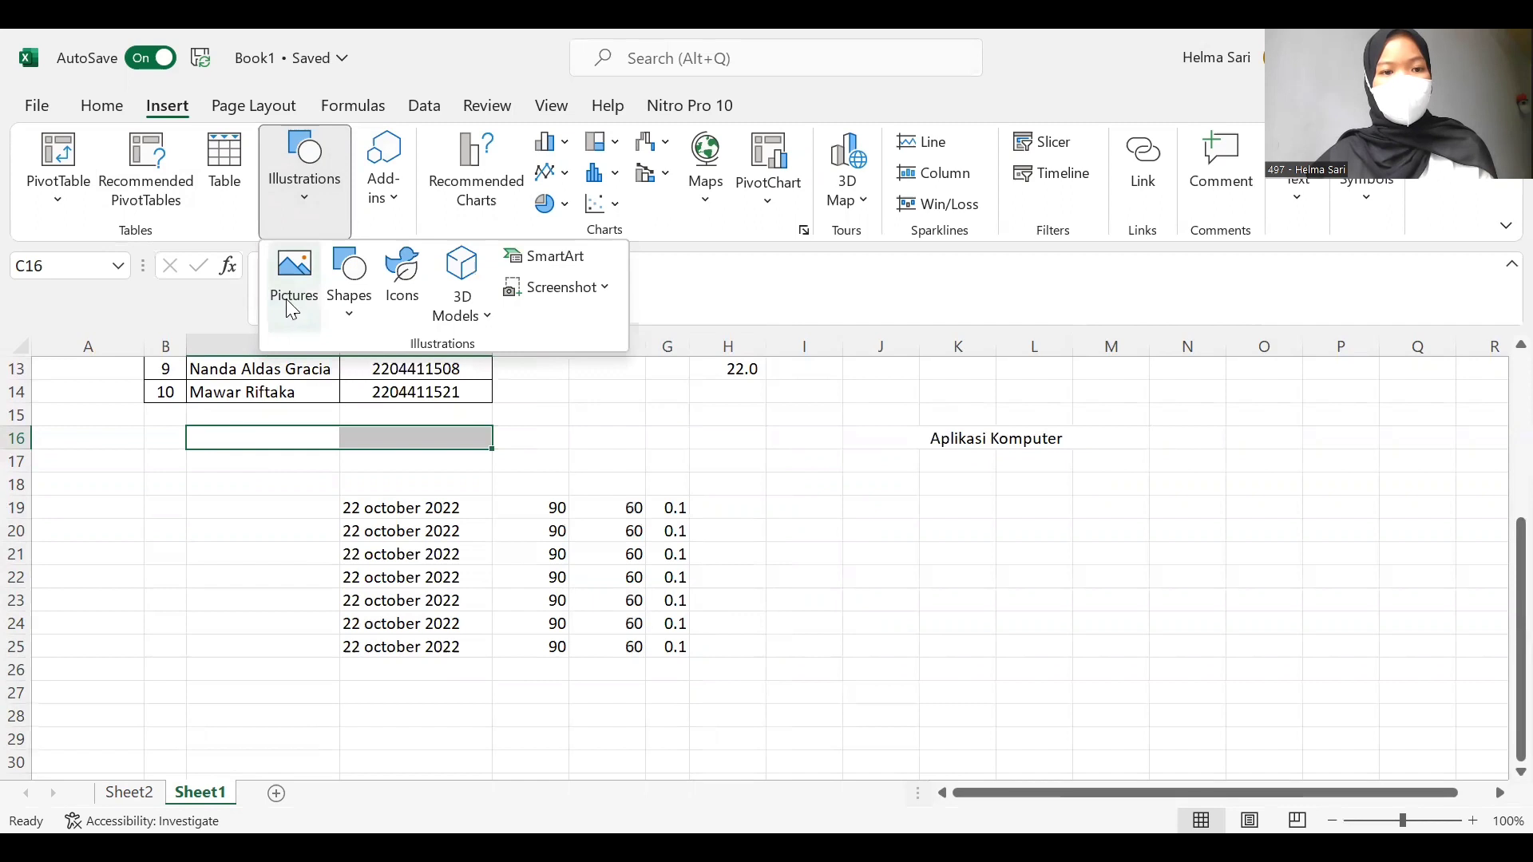
left_click(287, 301)
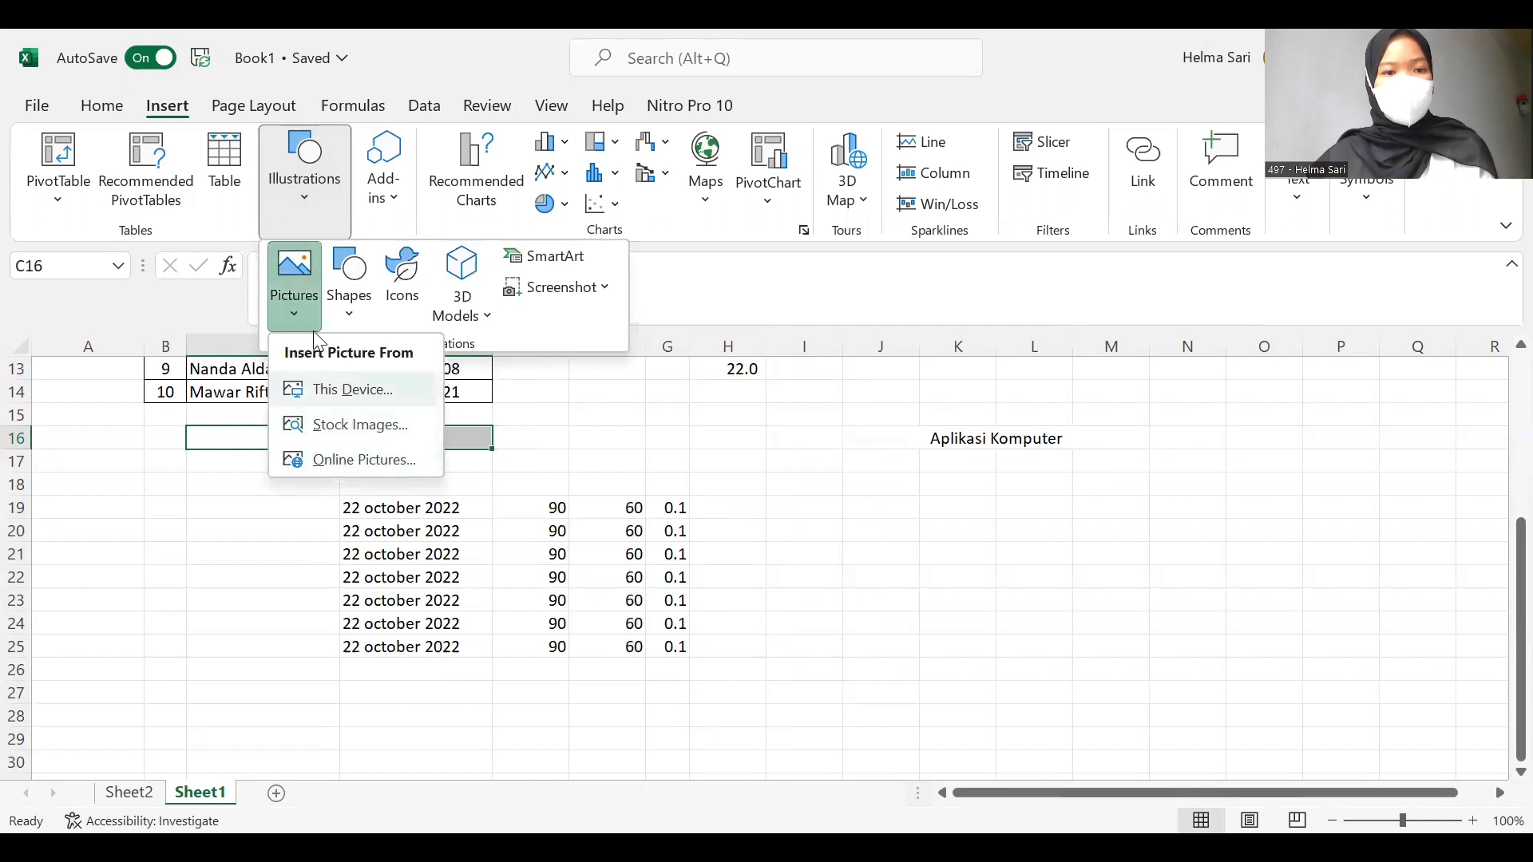
left_click(353, 381)
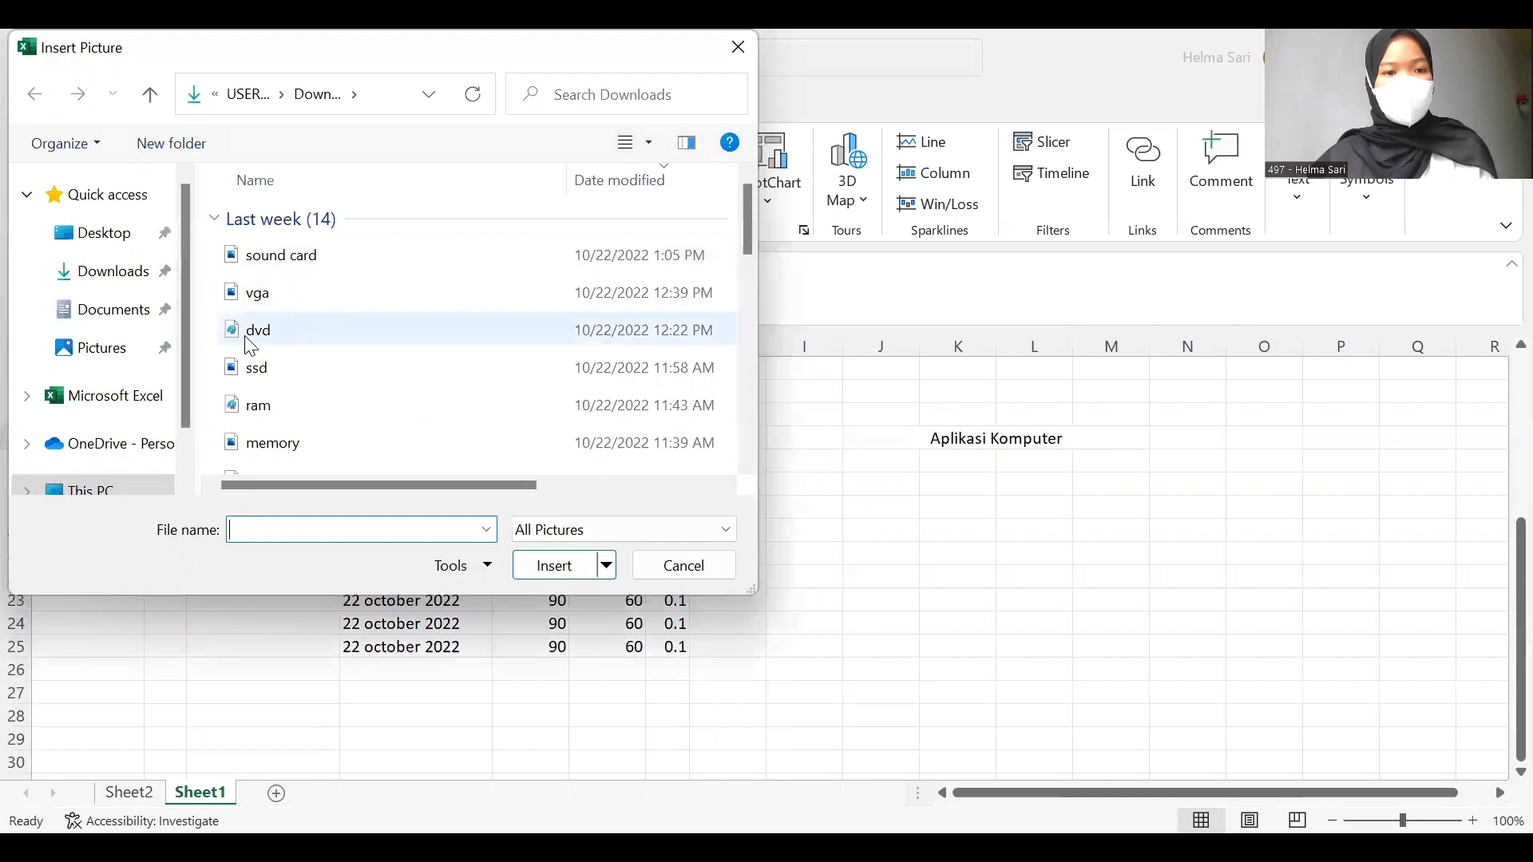
left_click(249, 345)
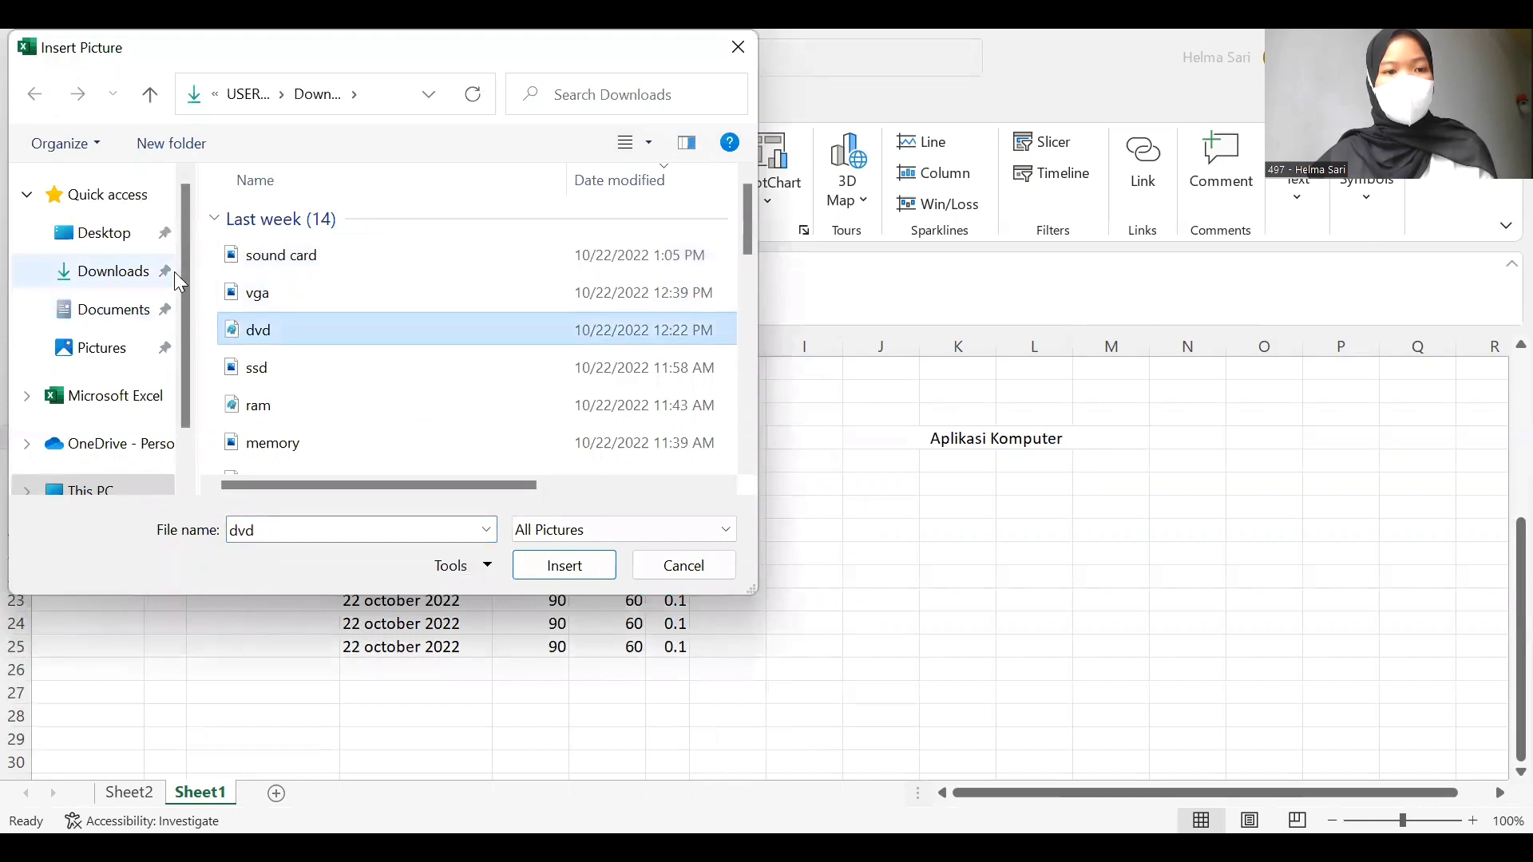
left_click(103, 267)
left_click(108, 283)
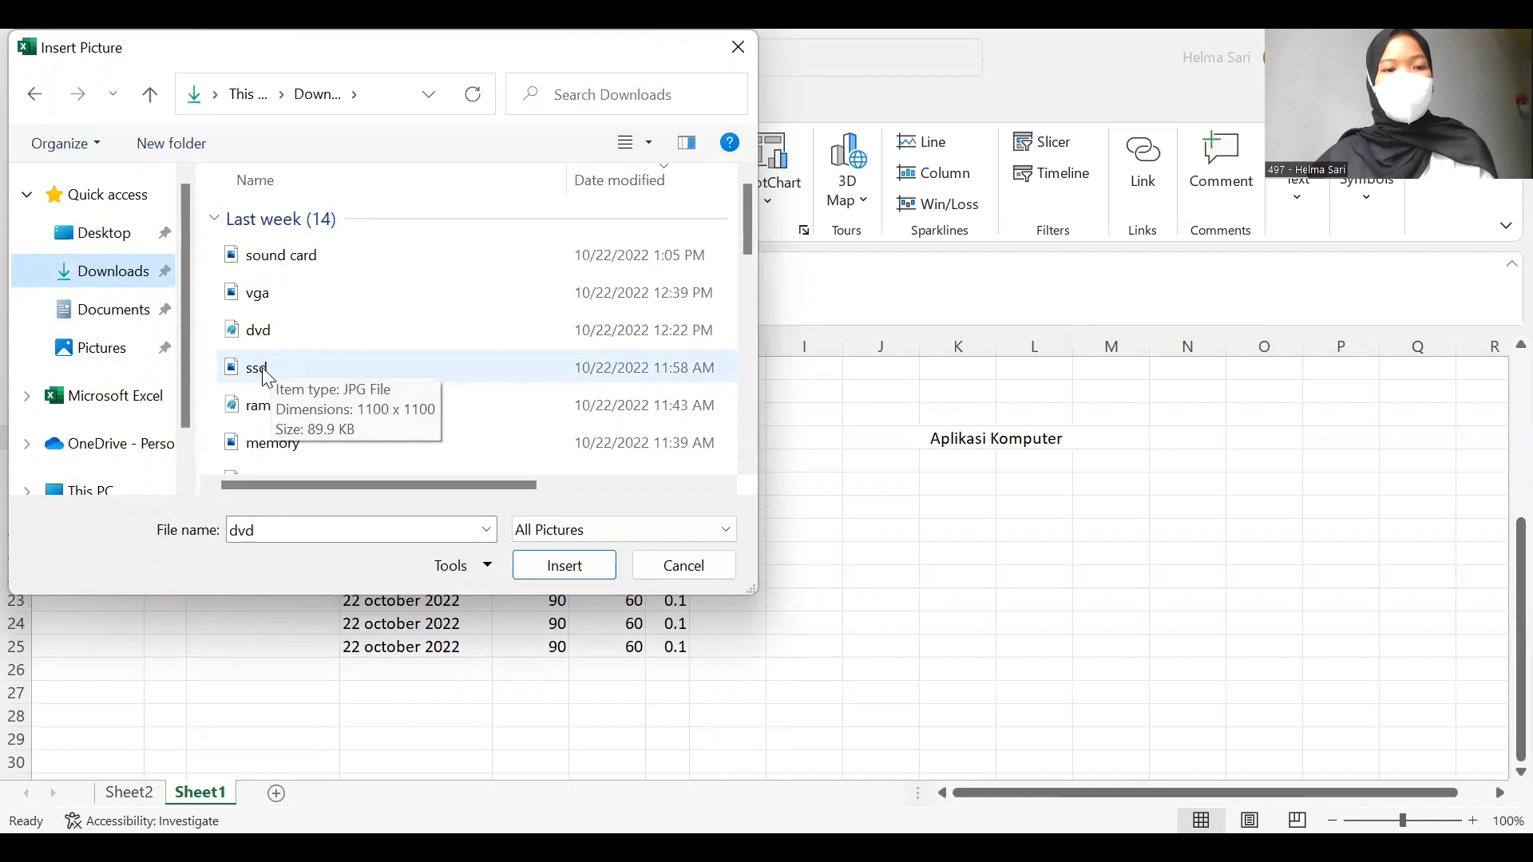
left_click(258, 379)
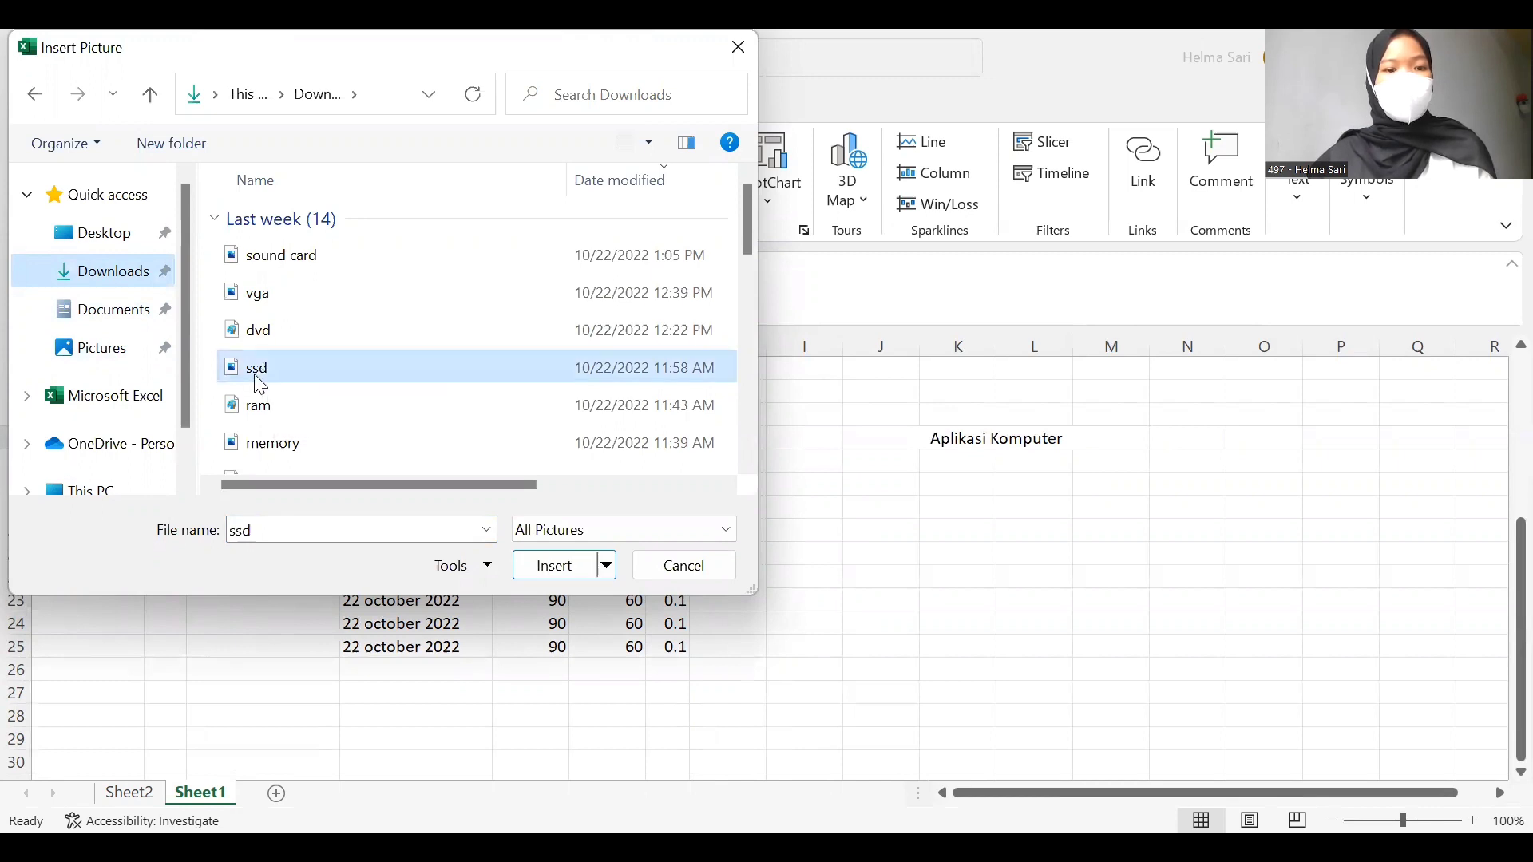
double_click(259, 383)
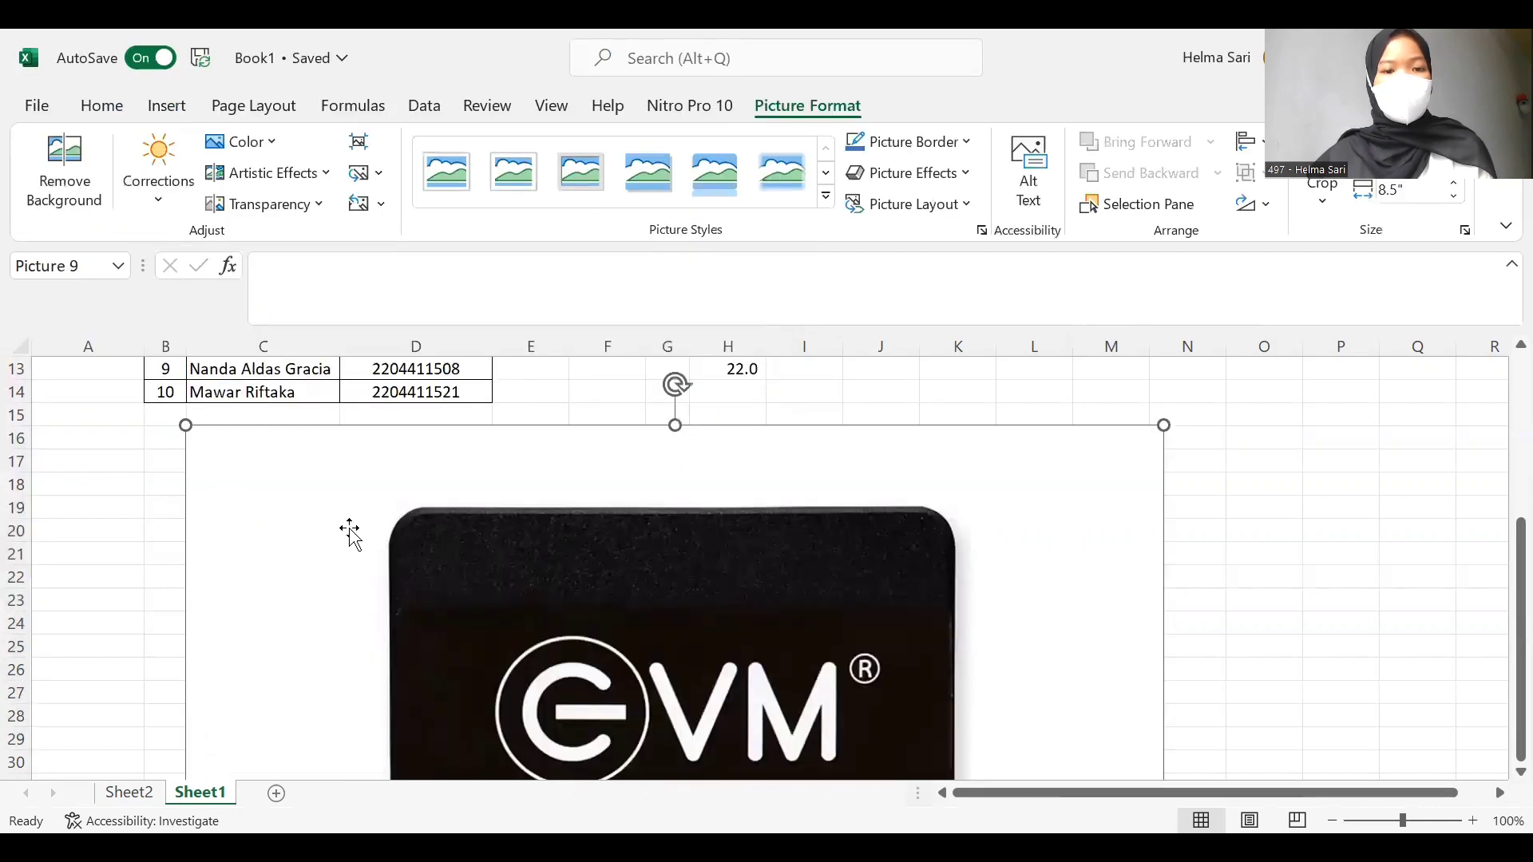
- Shrink the inserted picture to about 8.19" wide from its upper-left corner, and delete it
left_click_drag(184, 426, 256, 462)
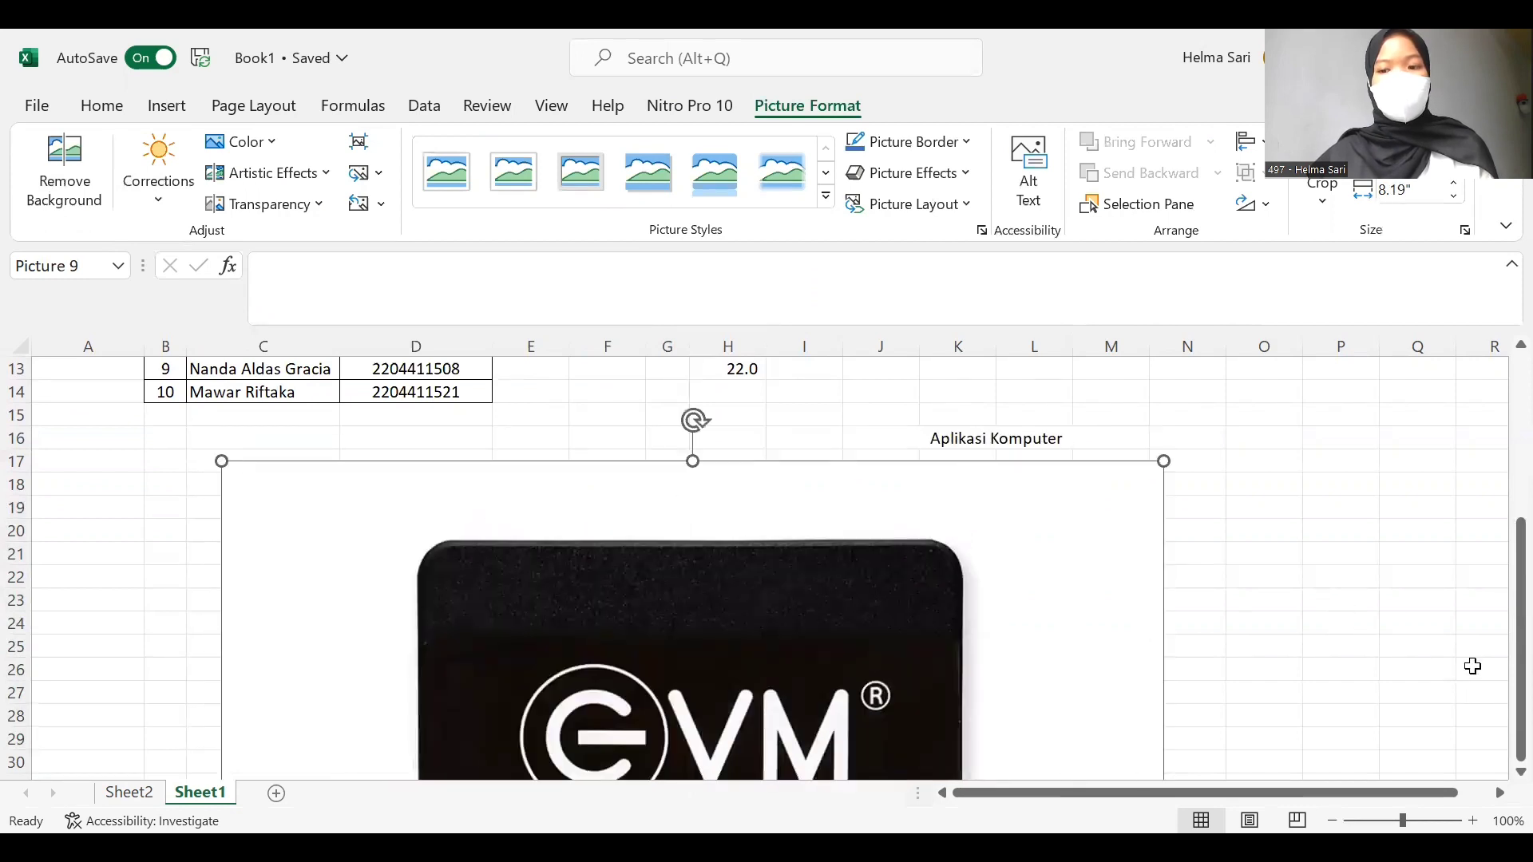
left_click_drag(1499, 688, 1437, 747)
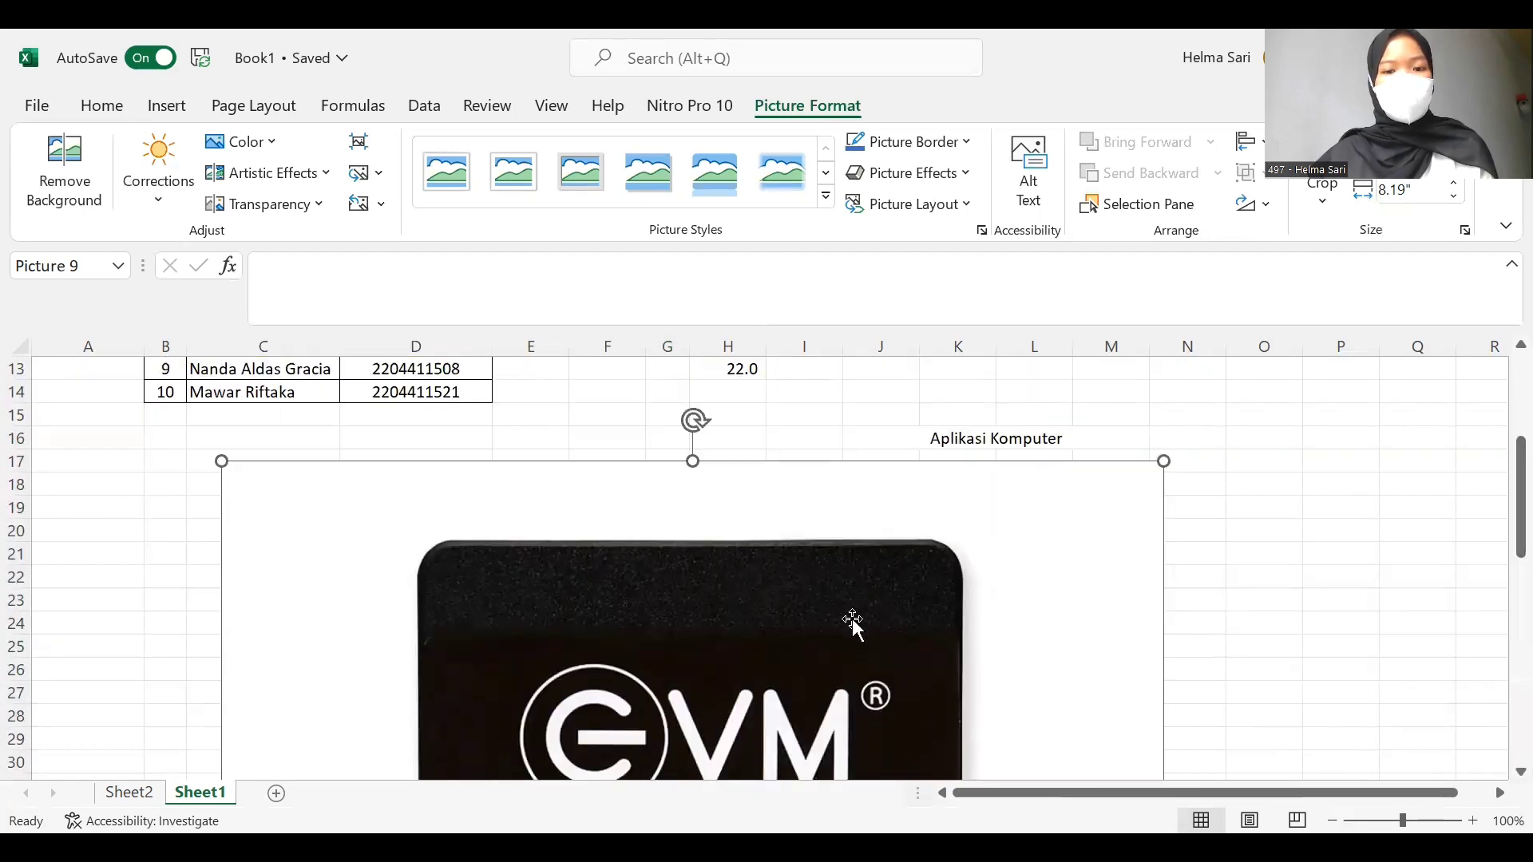
key("Delete")
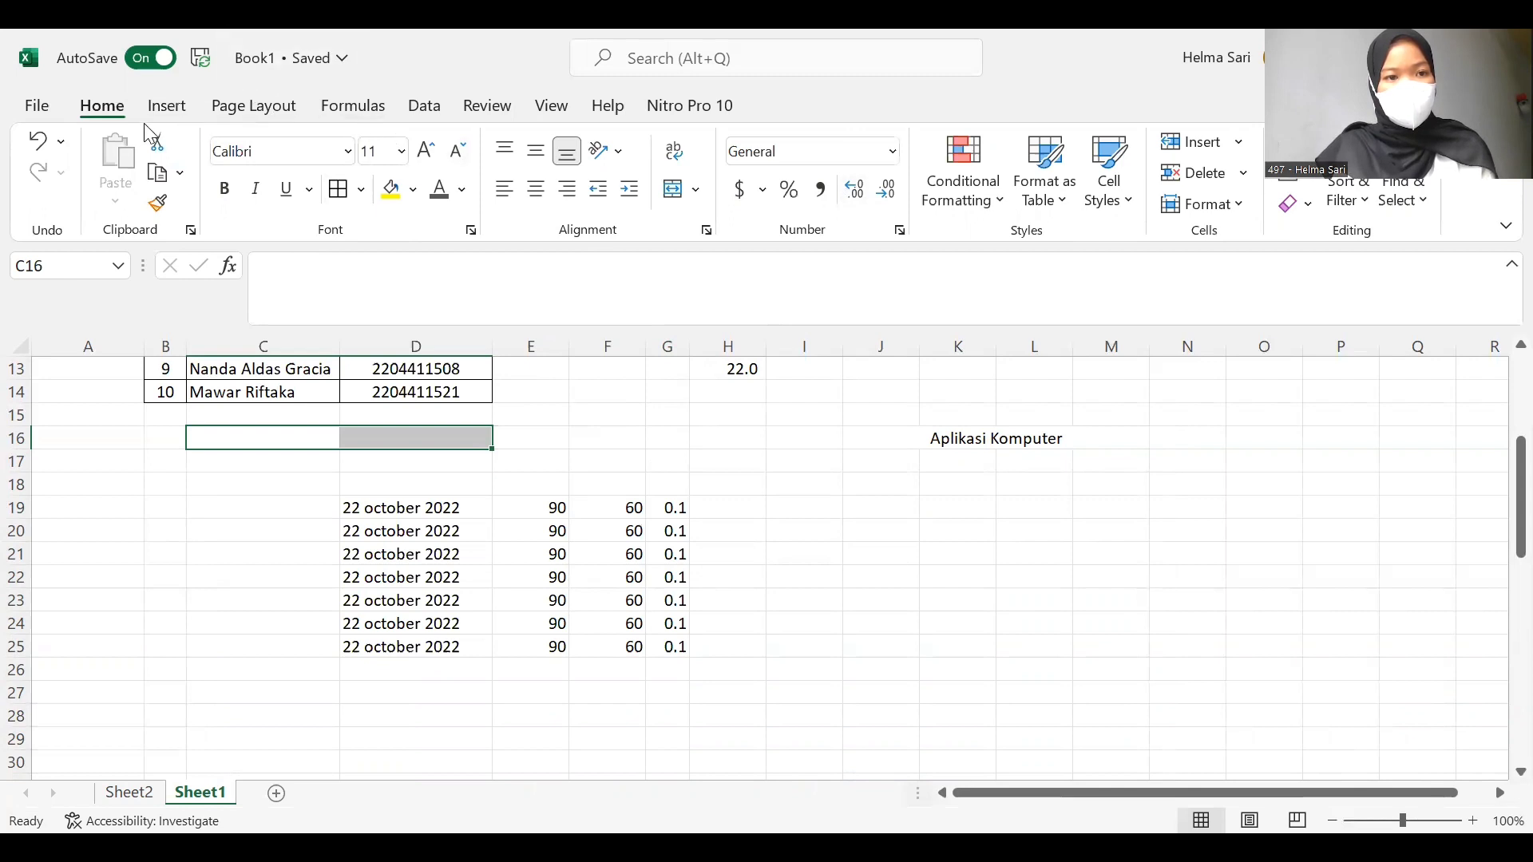
- Insert a line arrow shape at its default size, starting at cell C20 beside the dated rows
left_click(164, 106)
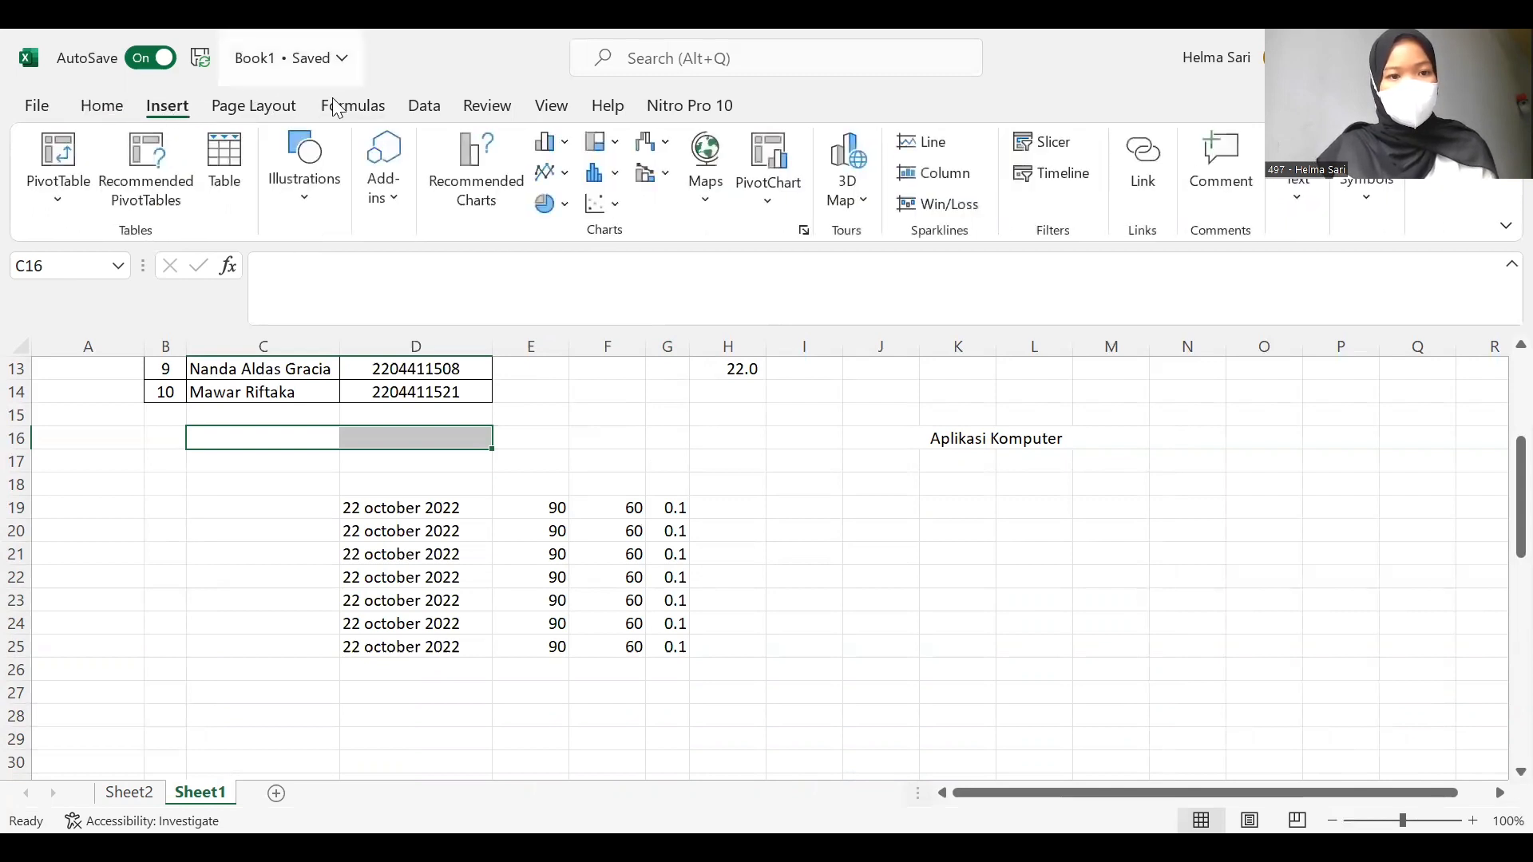
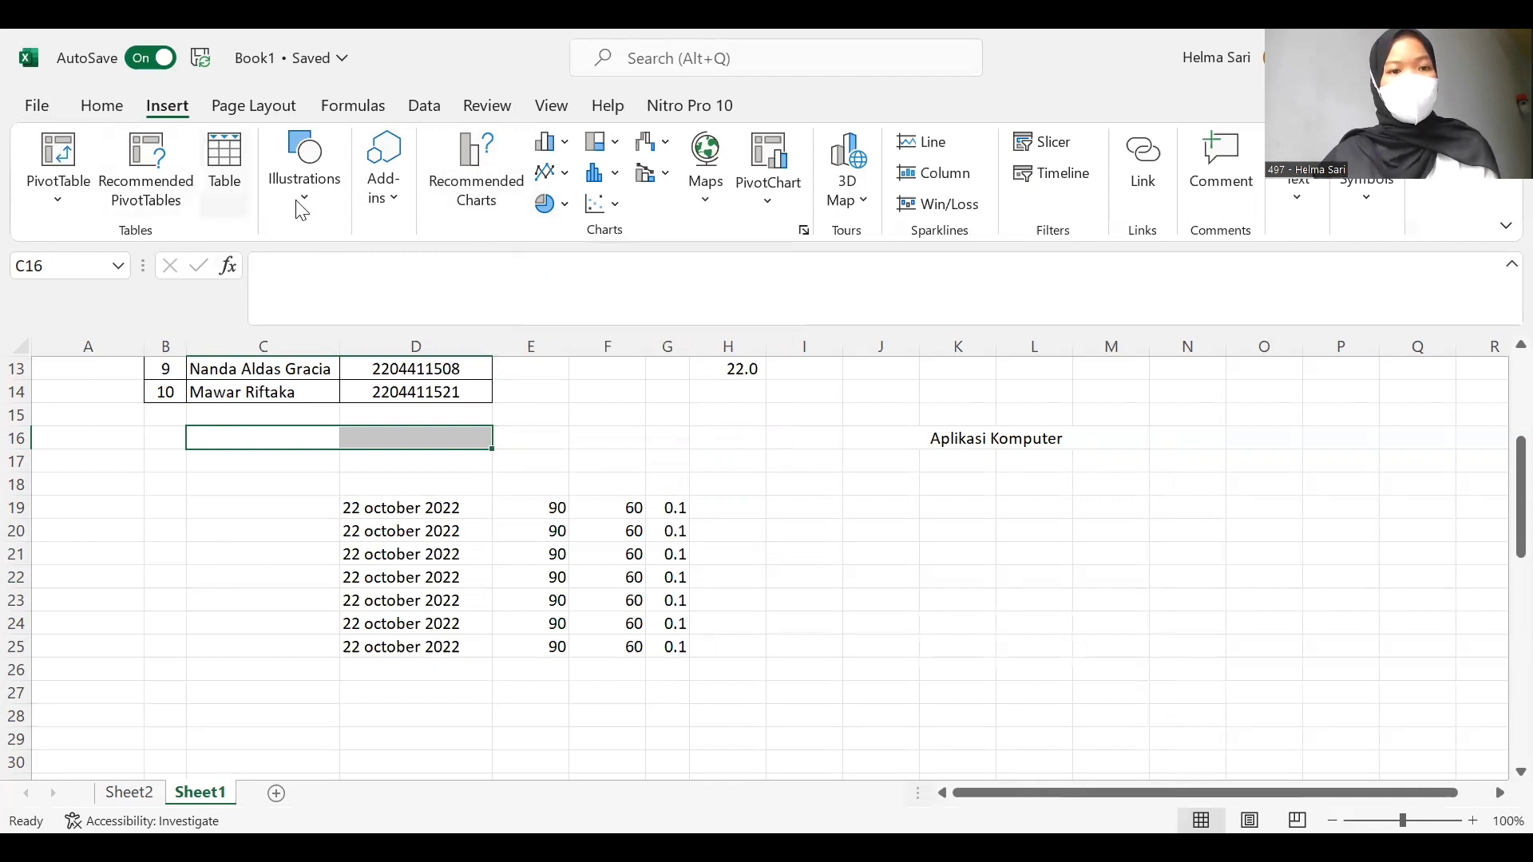
left_click(323, 180)
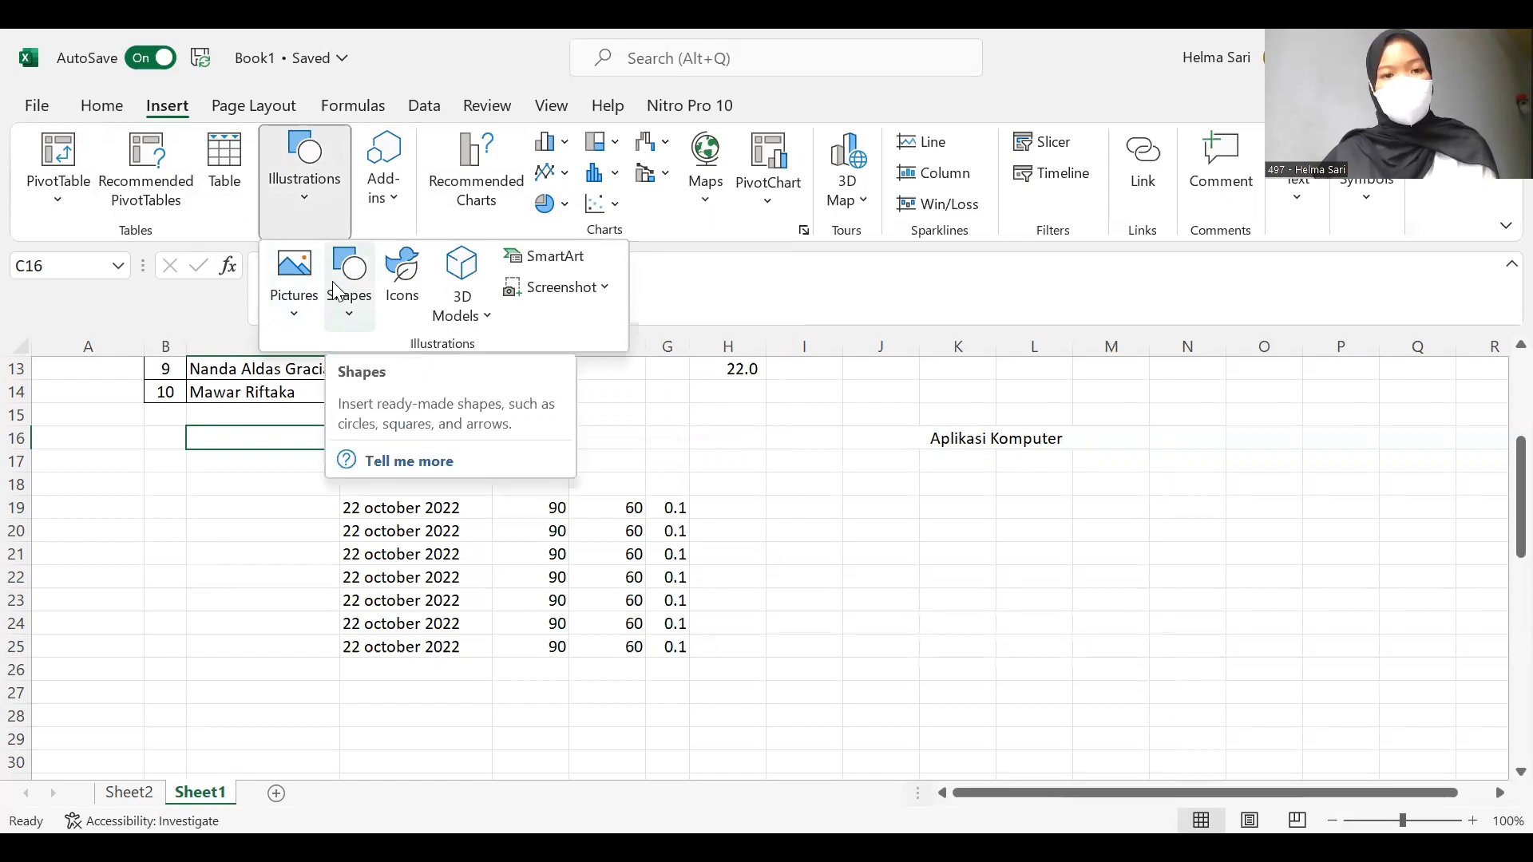
left_click(336, 291)
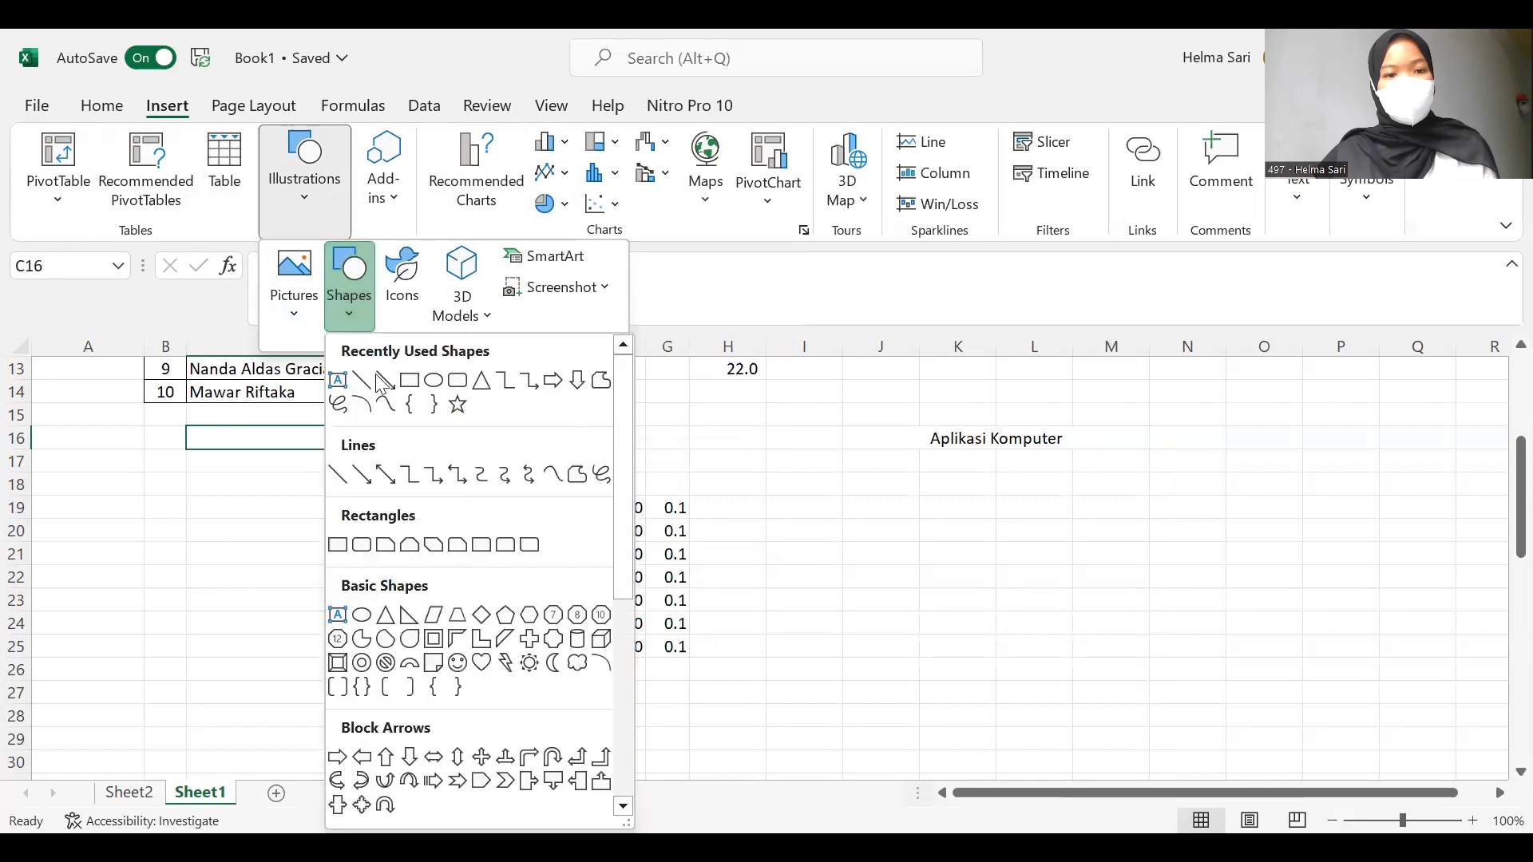
left_click(387, 382)
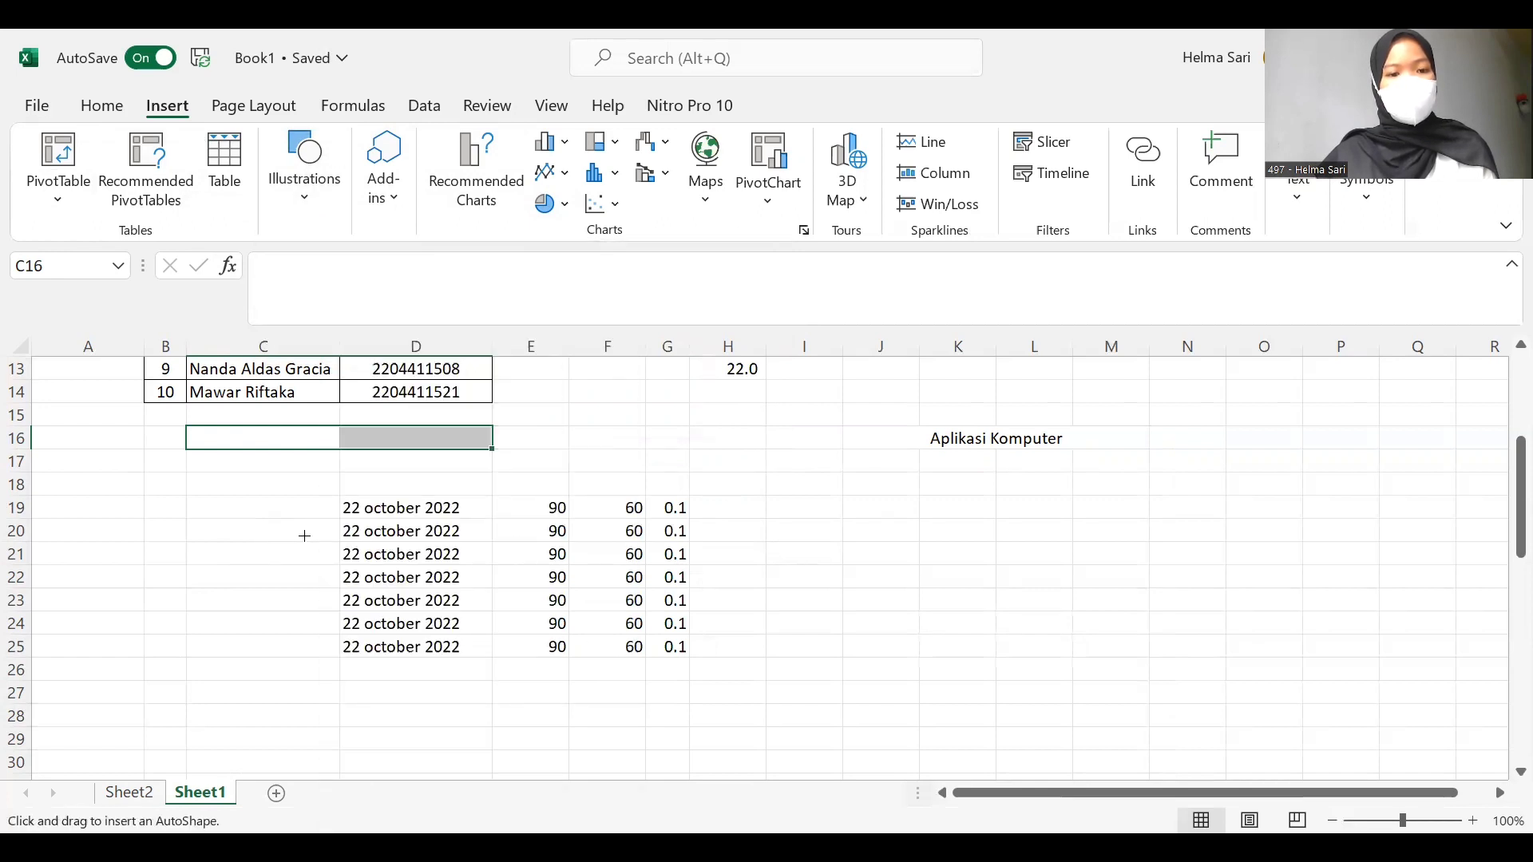
left_click(304, 538)
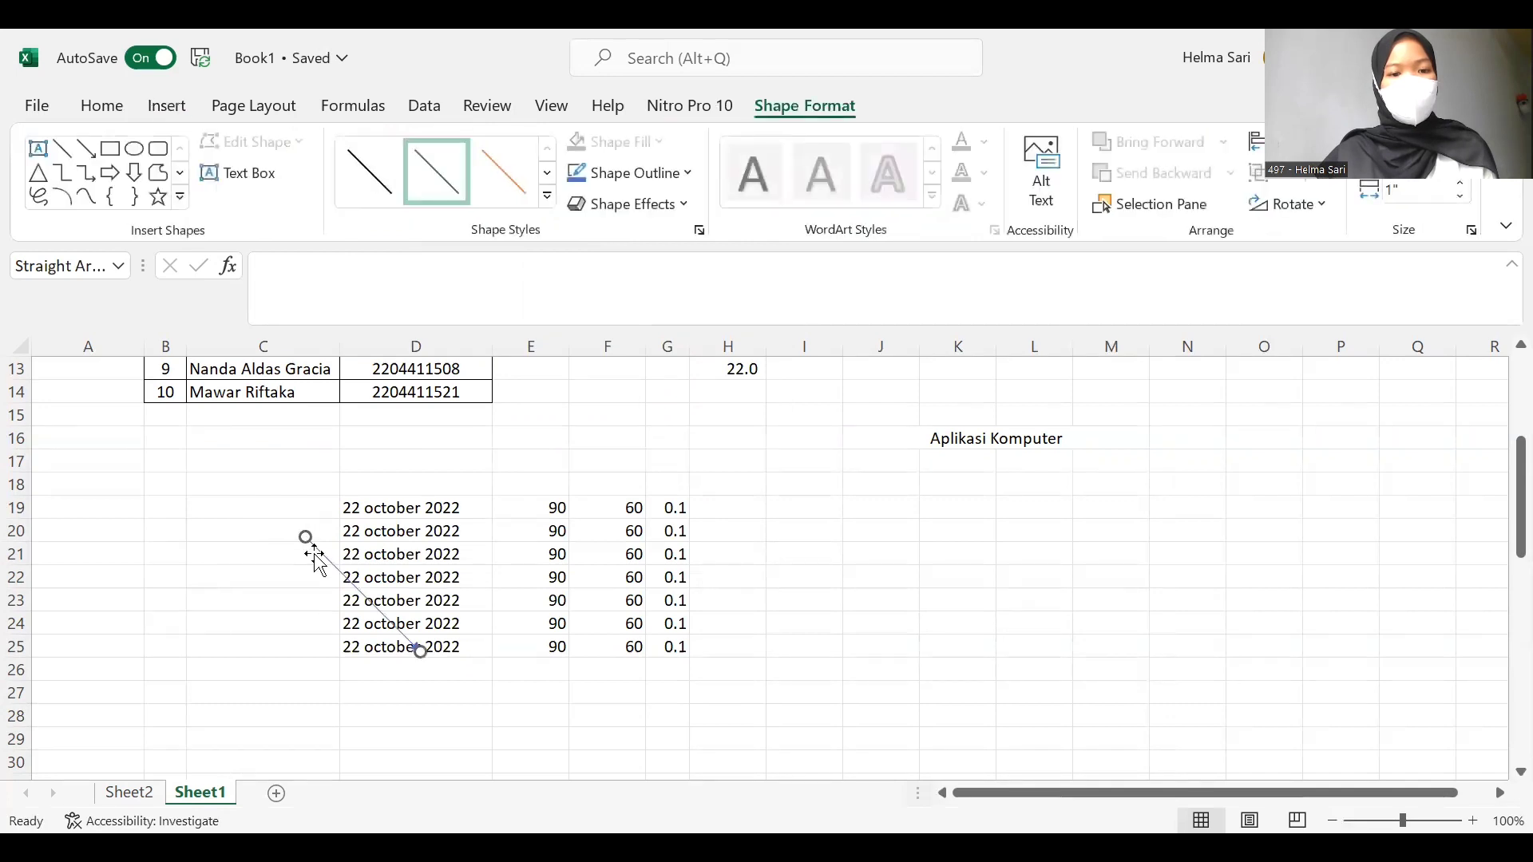
- Move the arrow shape up and away from the dated rows so it starts at row 16, and delete it
left_click_drag(326, 552, 235, 425)
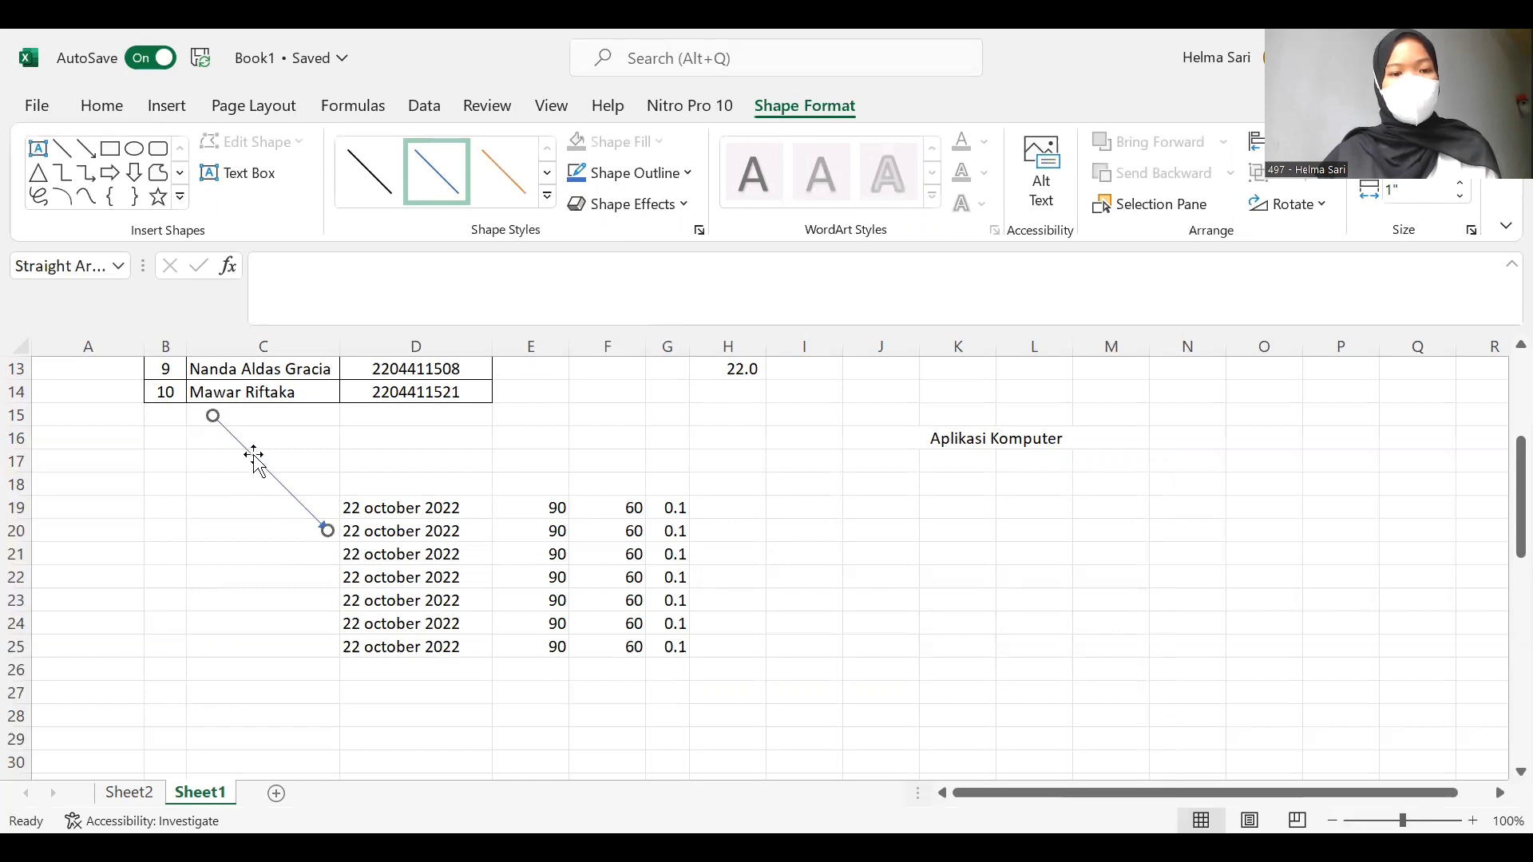
left_click_drag(253, 454, 181, 479)
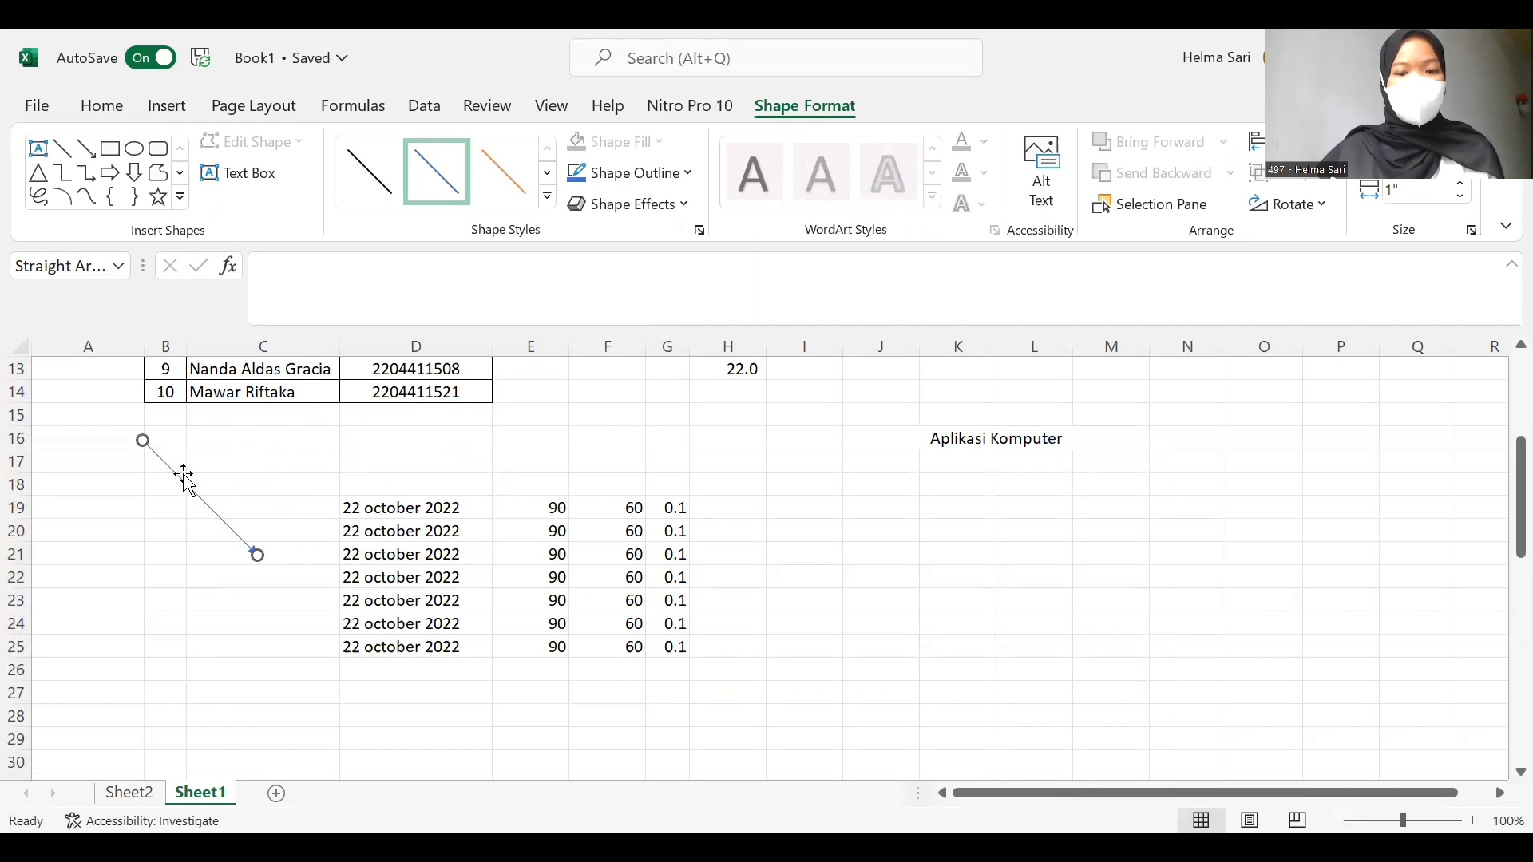
key("Delete")
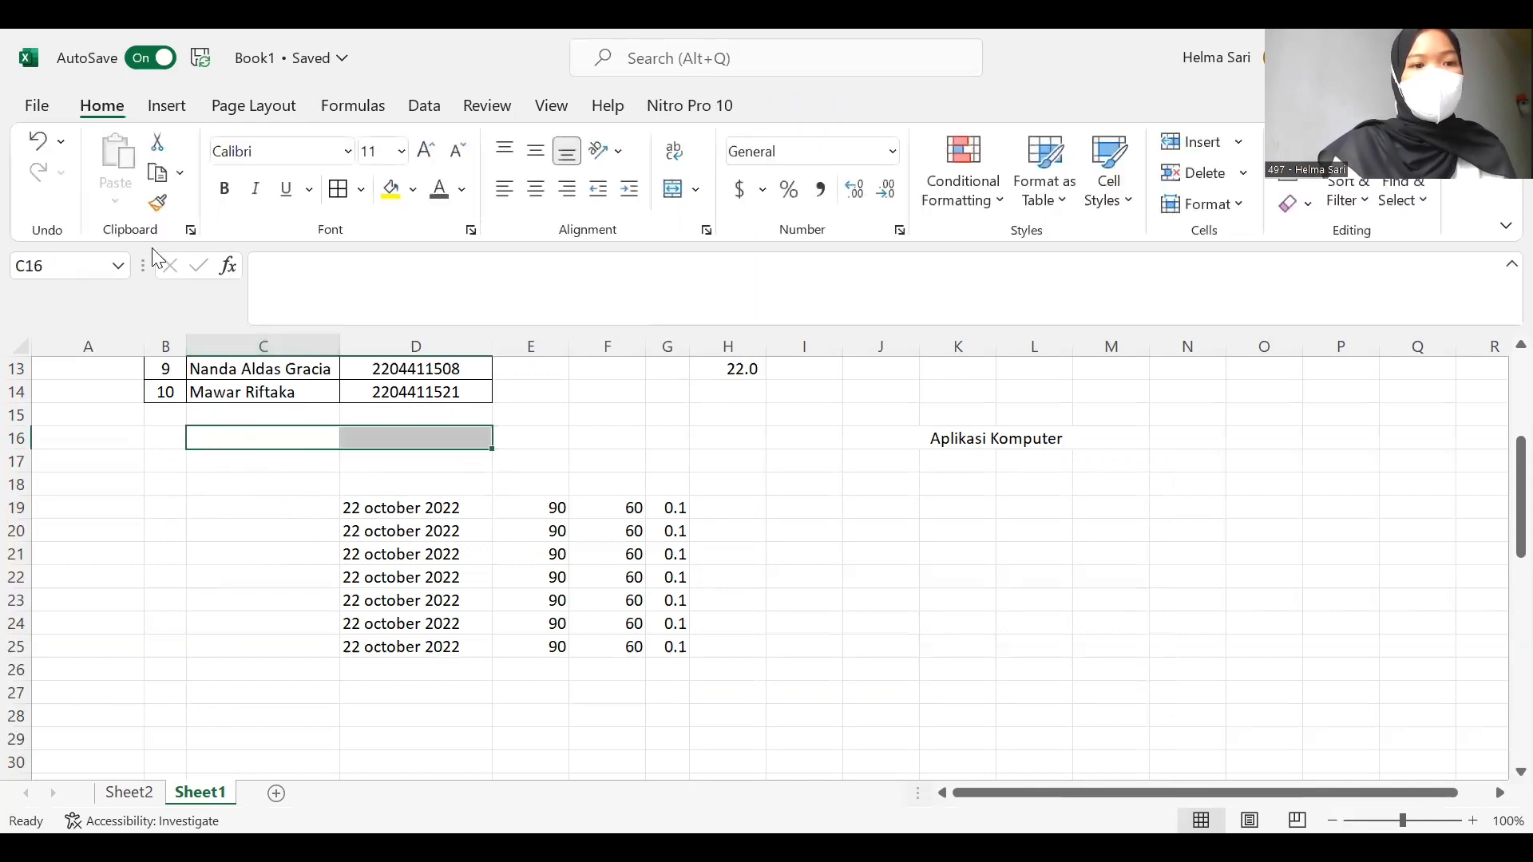
- Browse the SmartArt layouts across the List and Process groups and preview the Vertical Chevron List without inserting it
left_click(184, 122)
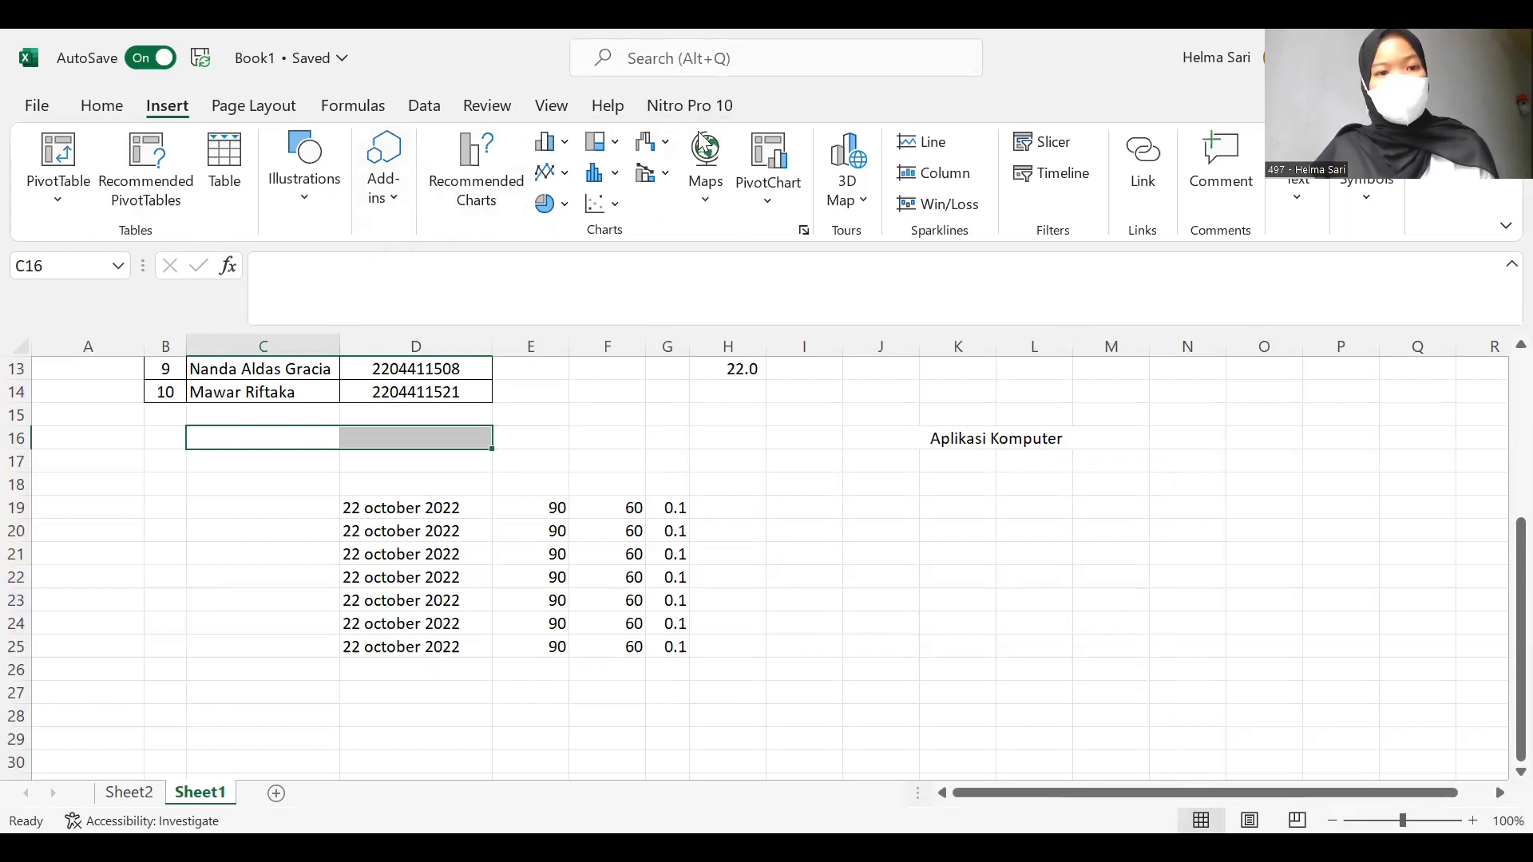
left_click(327, 194)
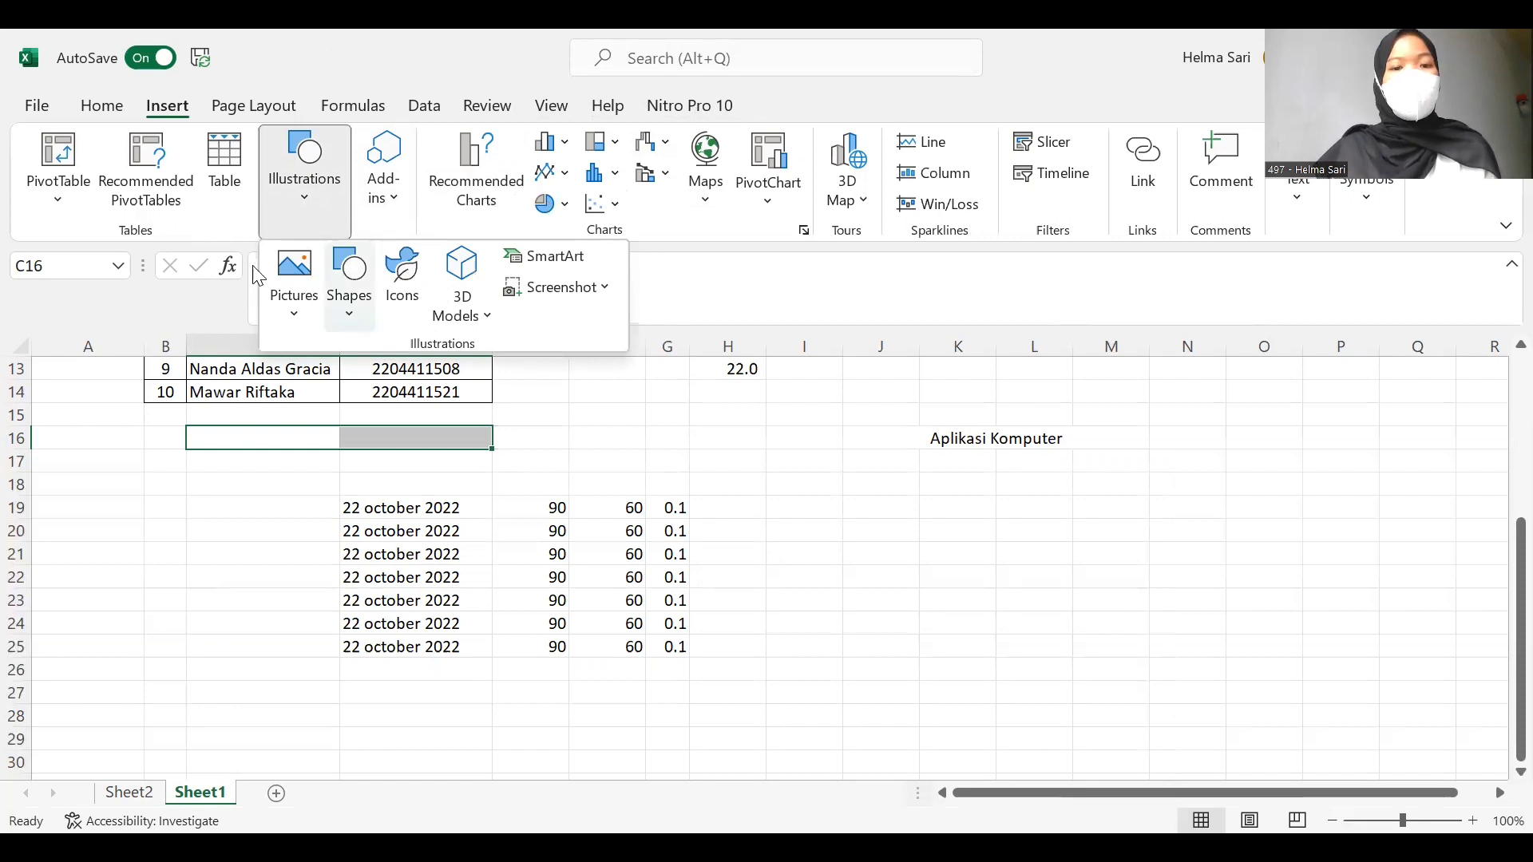
left_click(532, 264)
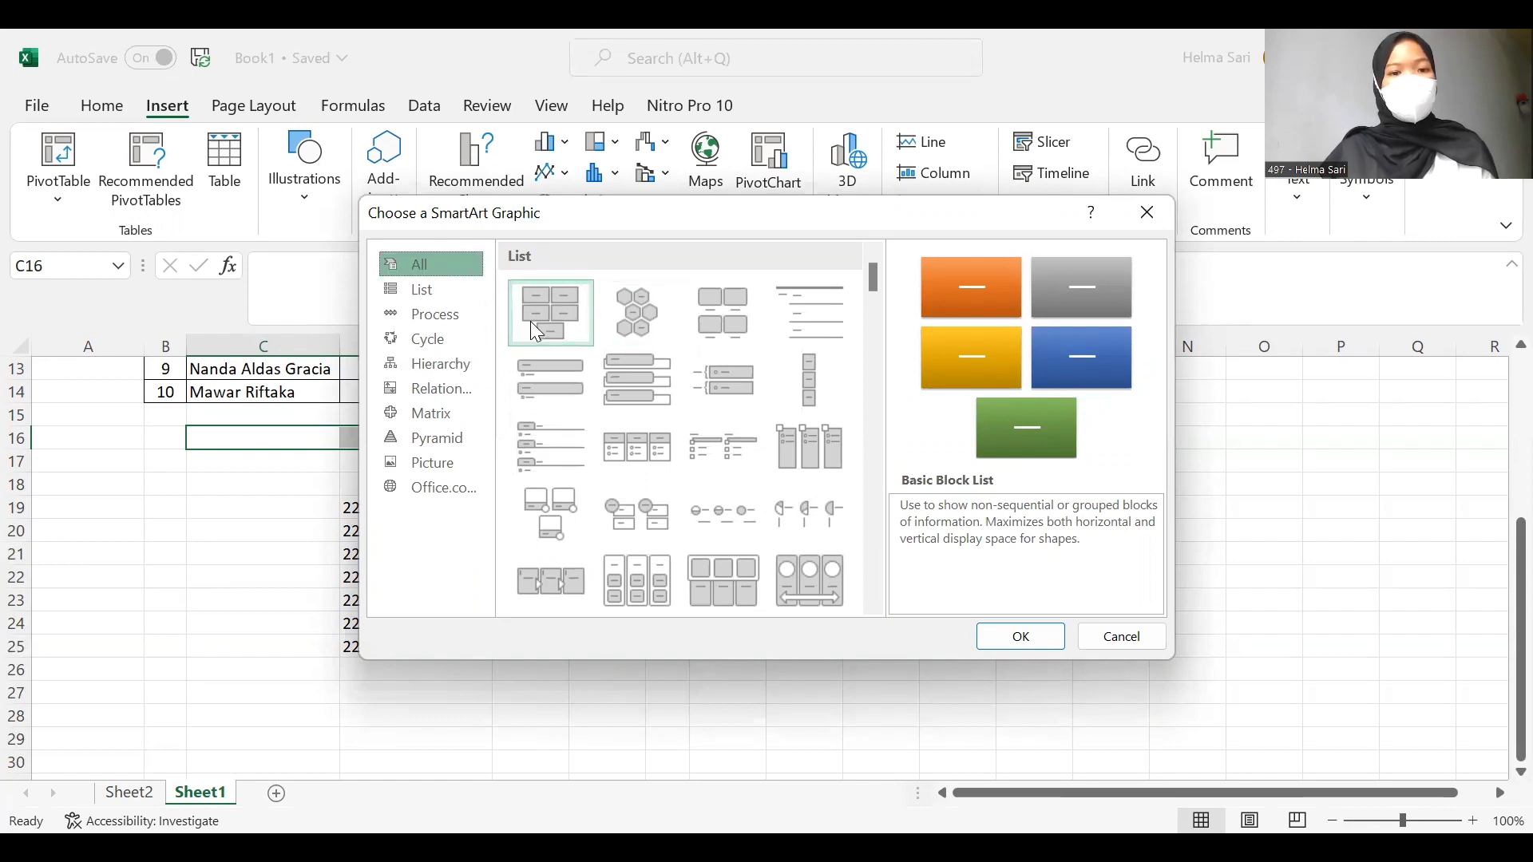
scroll(762, 445, "down", 5)
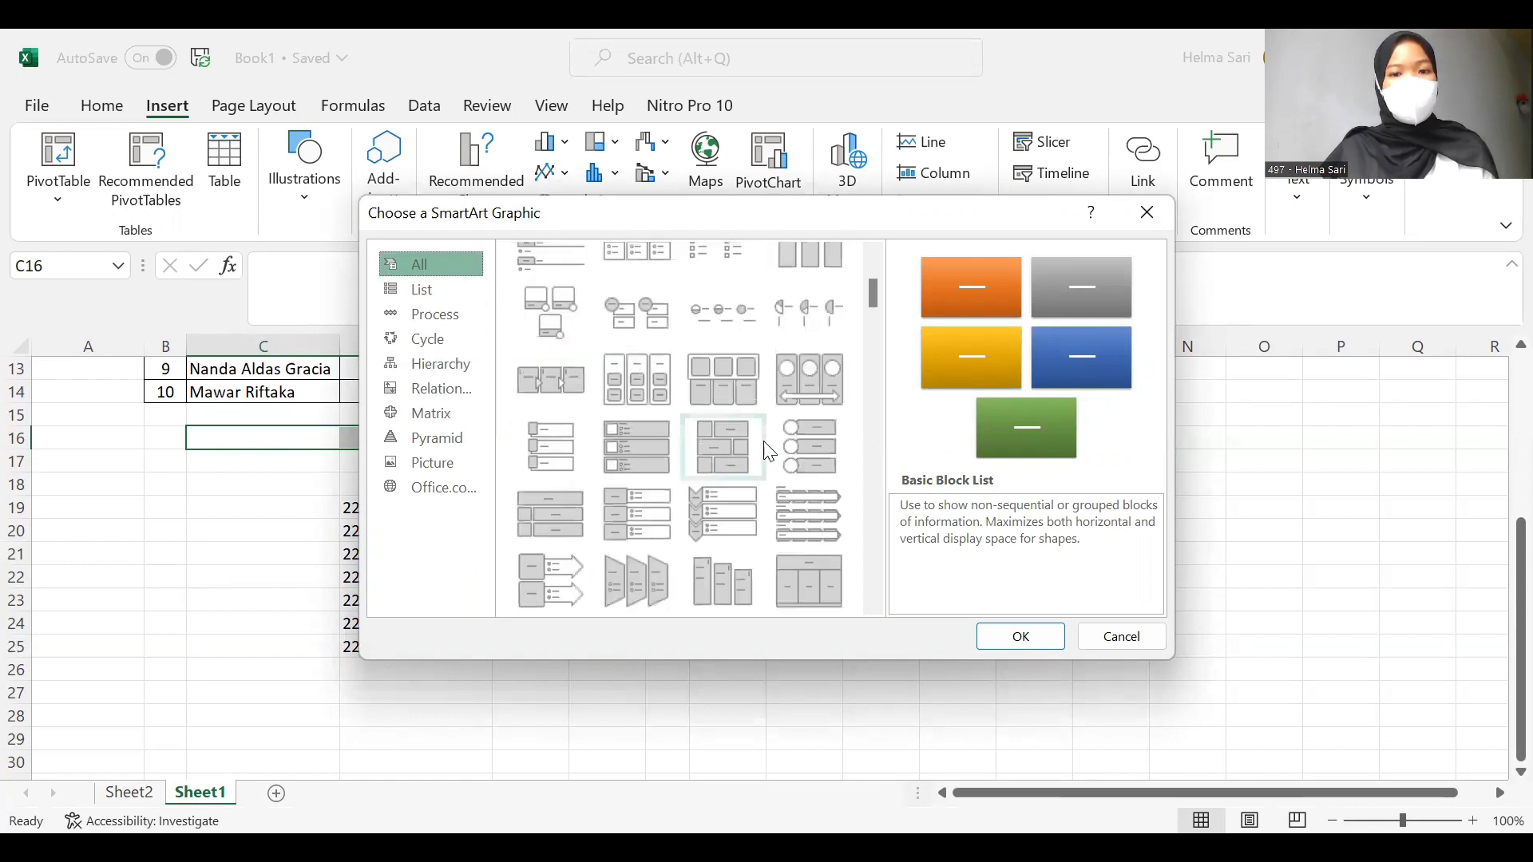
scroll(766, 445, "down", 2)
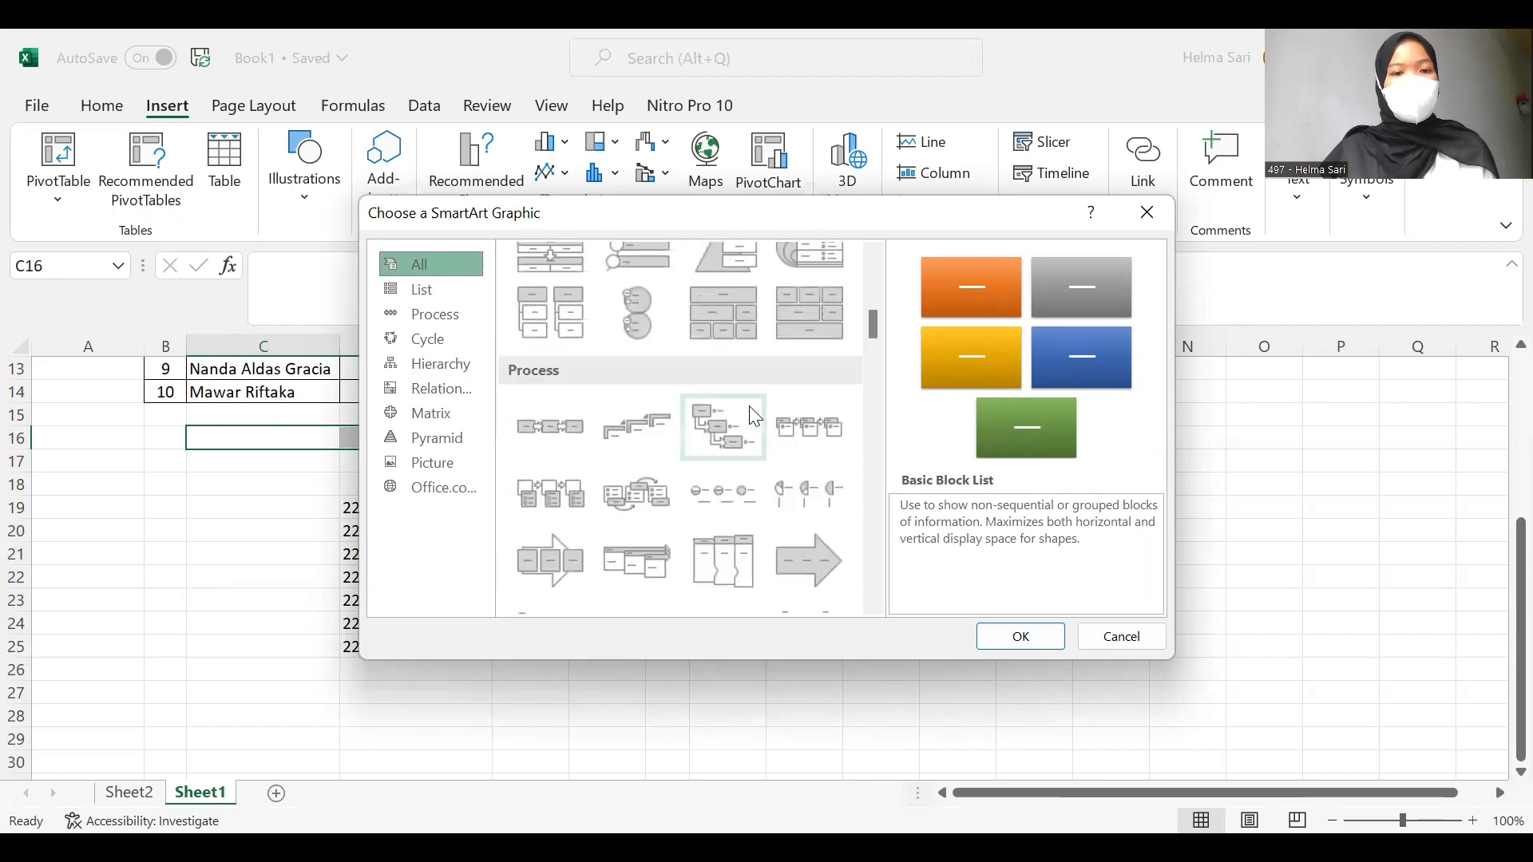
scroll(750, 411, "up", 2)
scroll(751, 411, "down", 4)
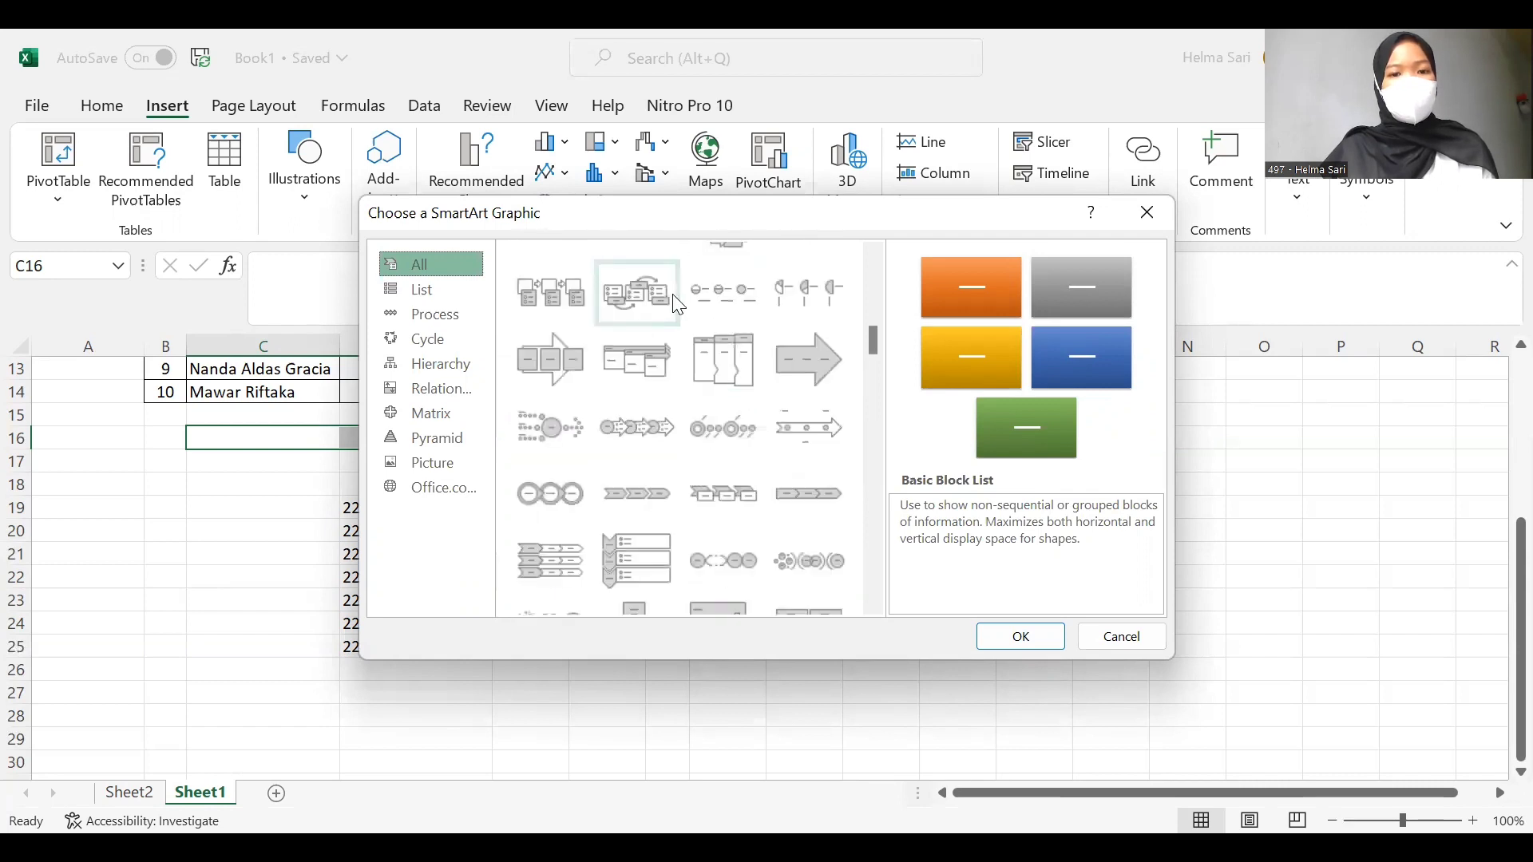
scroll(674, 304, "up", 4)
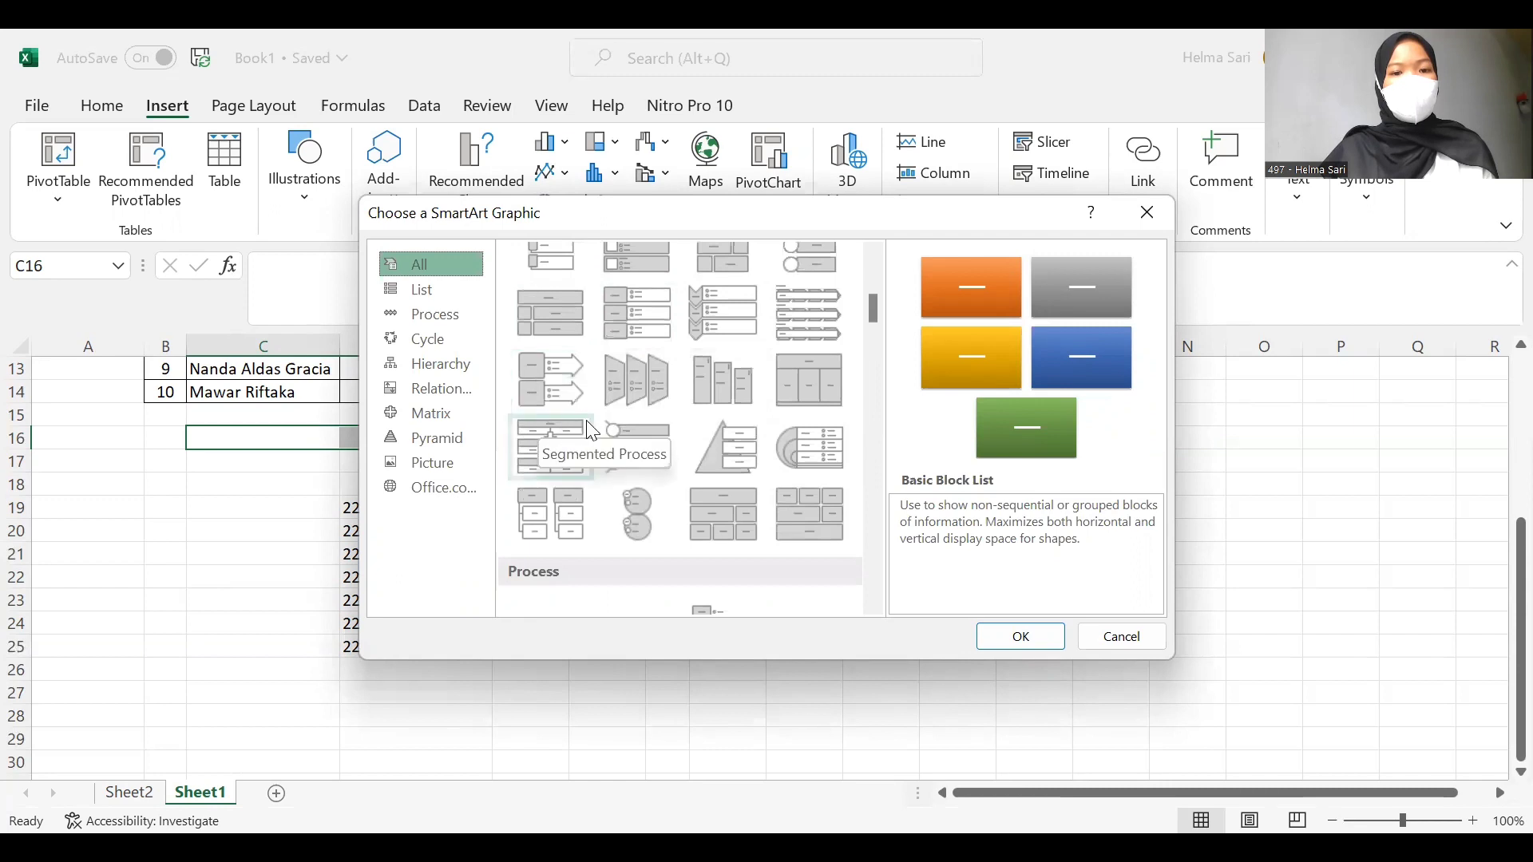
scroll(574, 447, "down", 2)
scroll(573, 405, "up", 2)
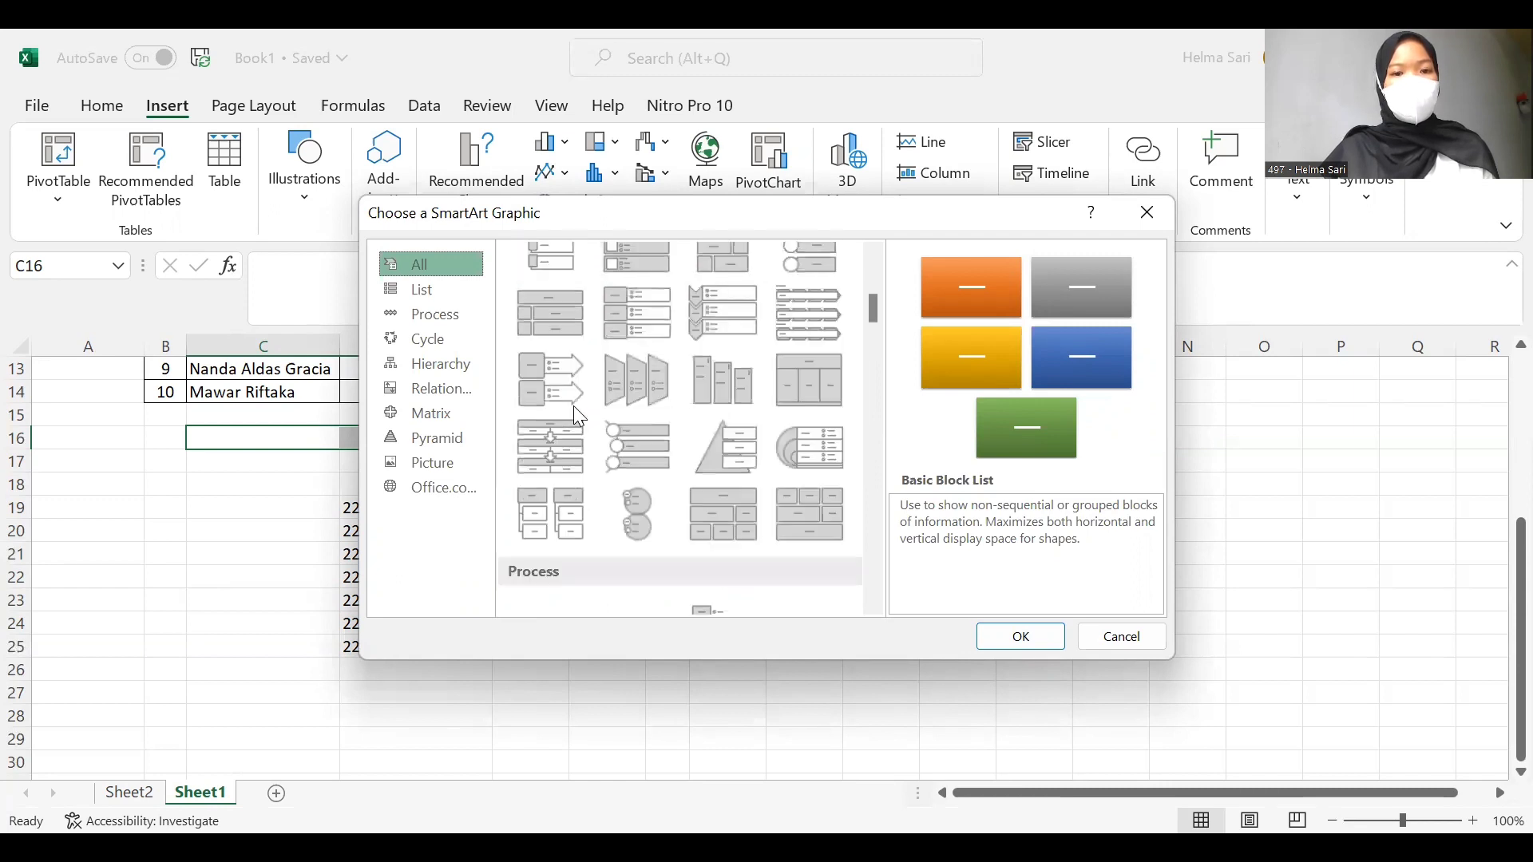
scroll(626, 407, "up", 3)
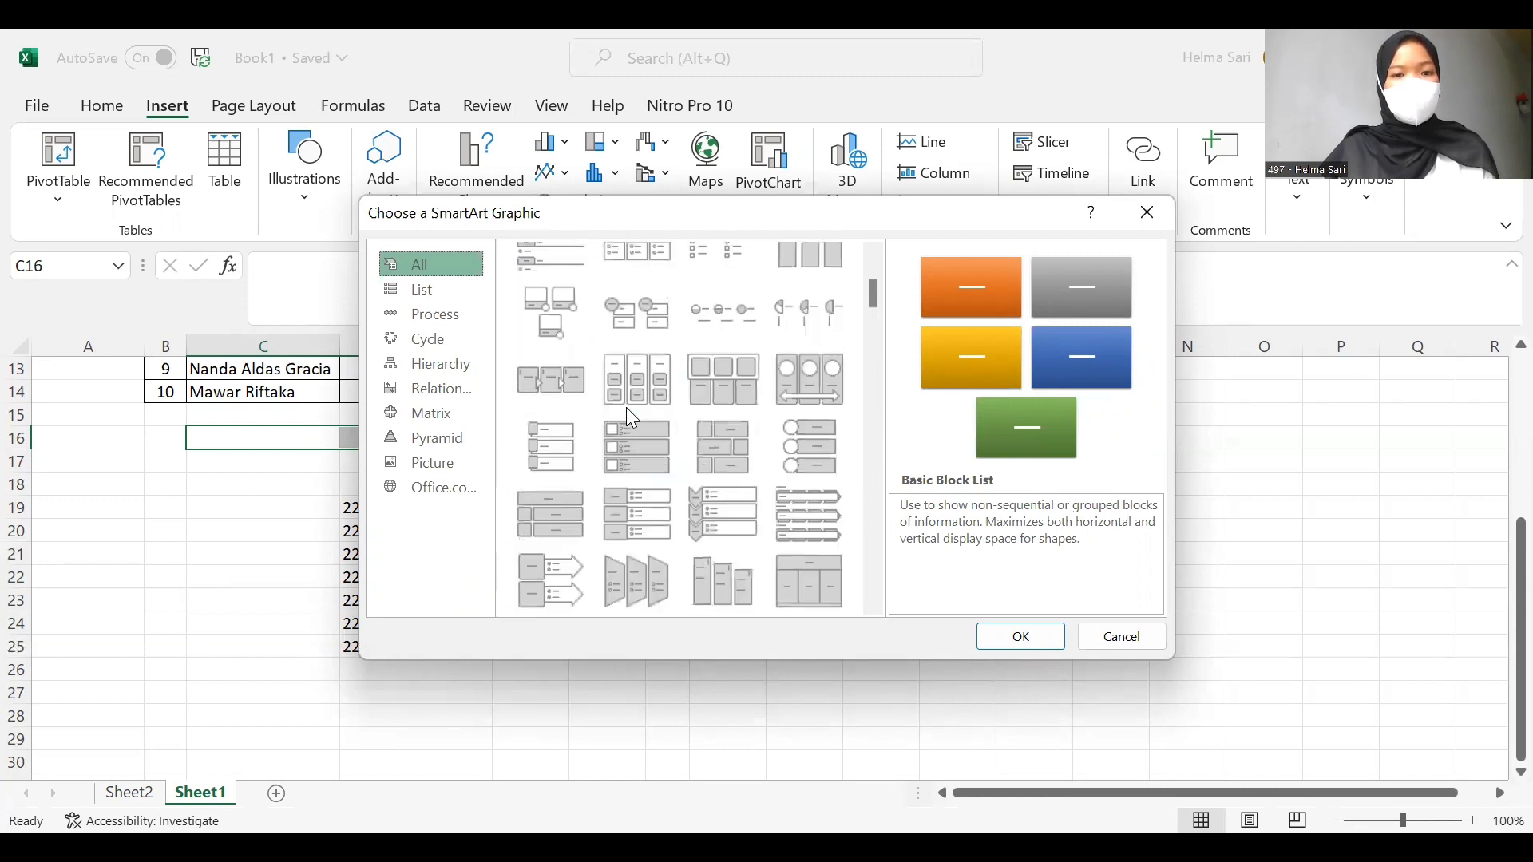
scroll(612, 378, "down", 3)
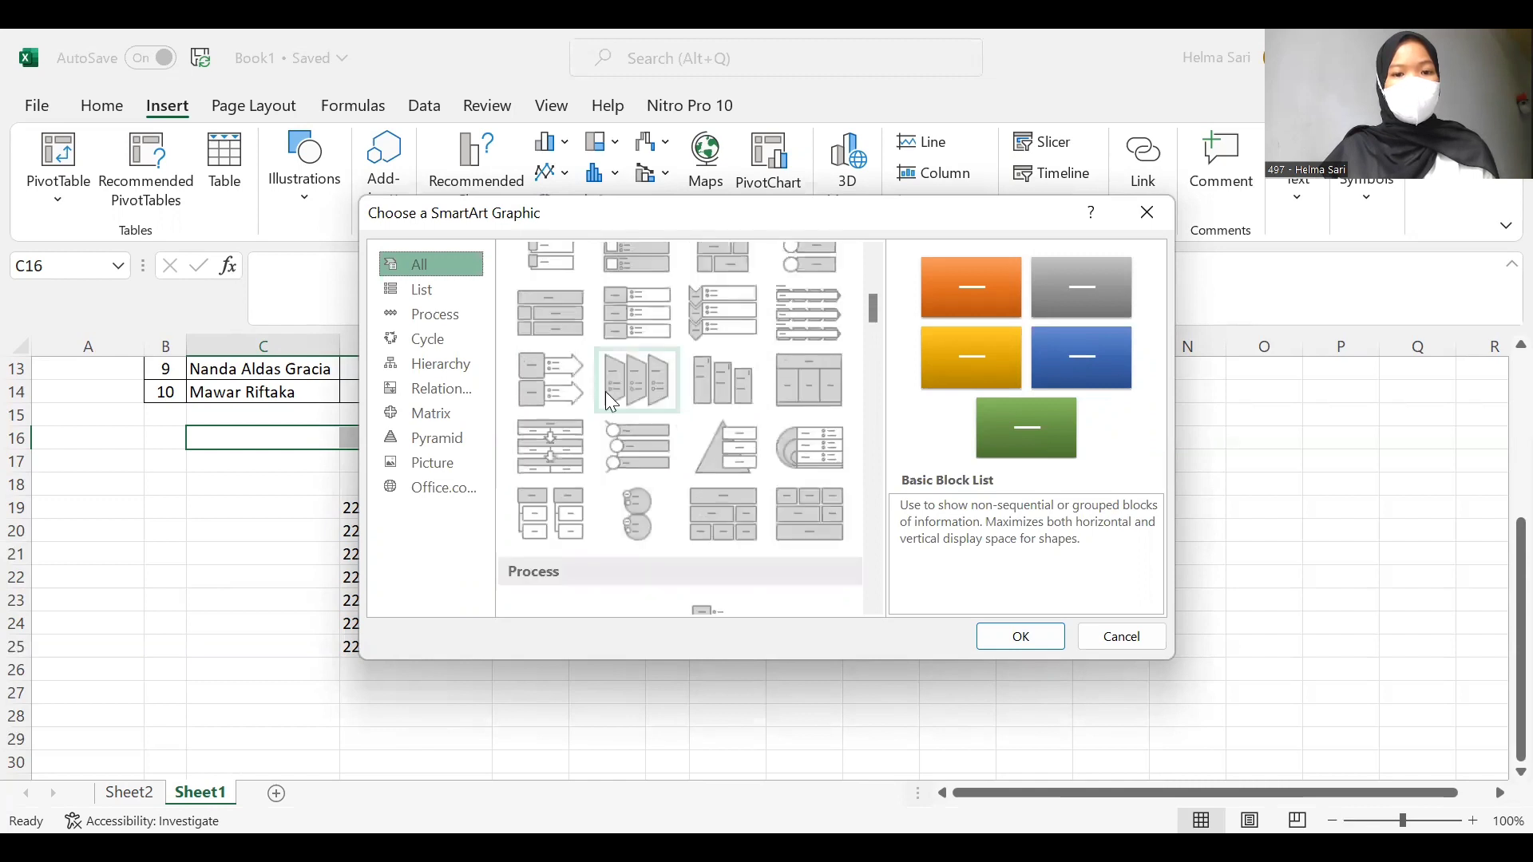
scroll(605, 391, "up", 3)
left_click(699, 503)
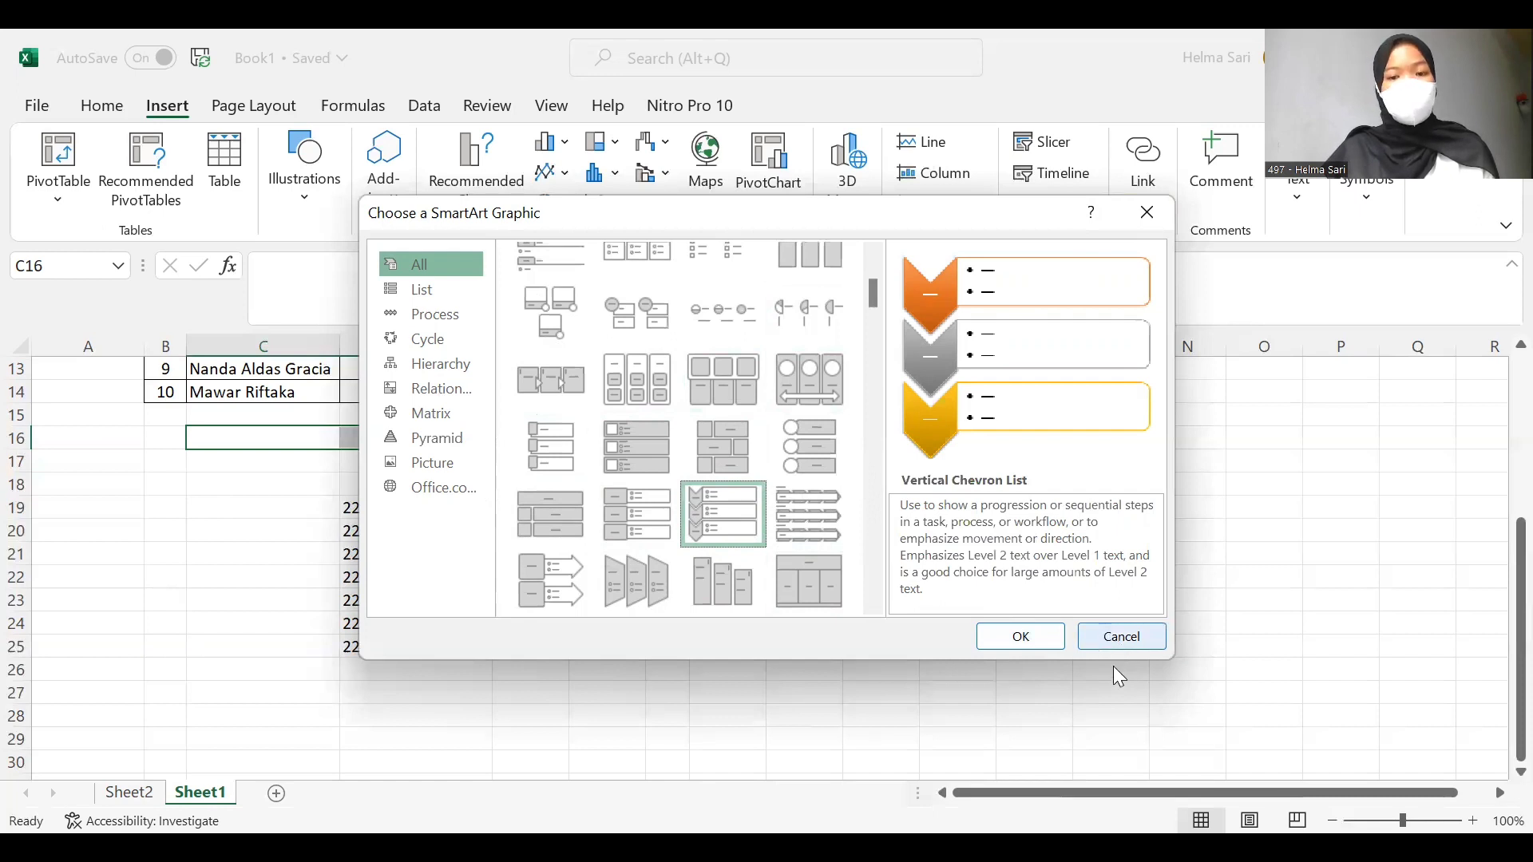
left_click(1110, 640)
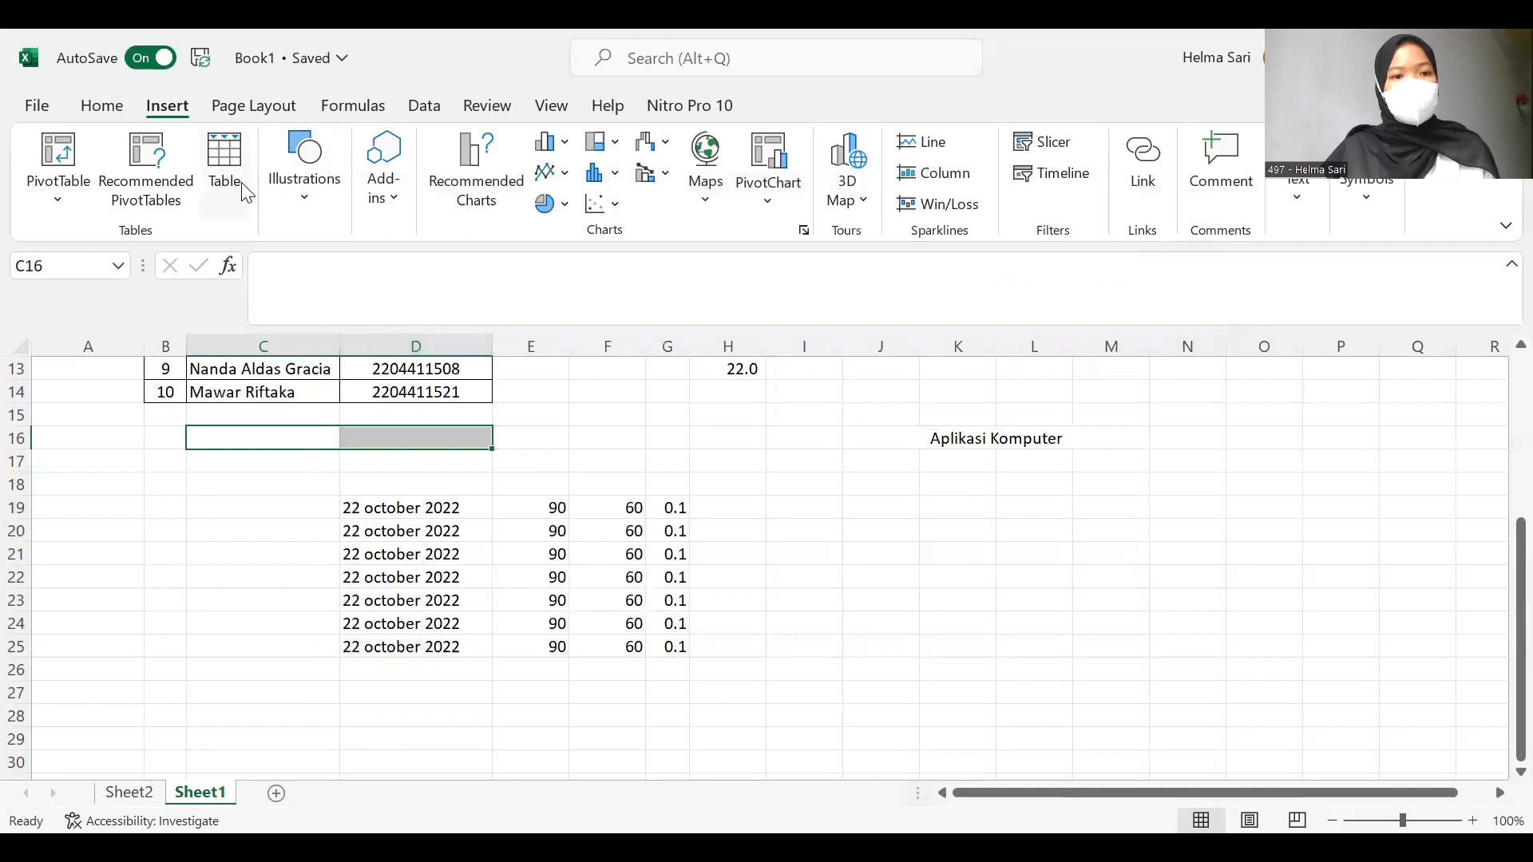
- Insert a Vertical Chevron List SmartArt graphic into the sheet
left_click(296, 191)
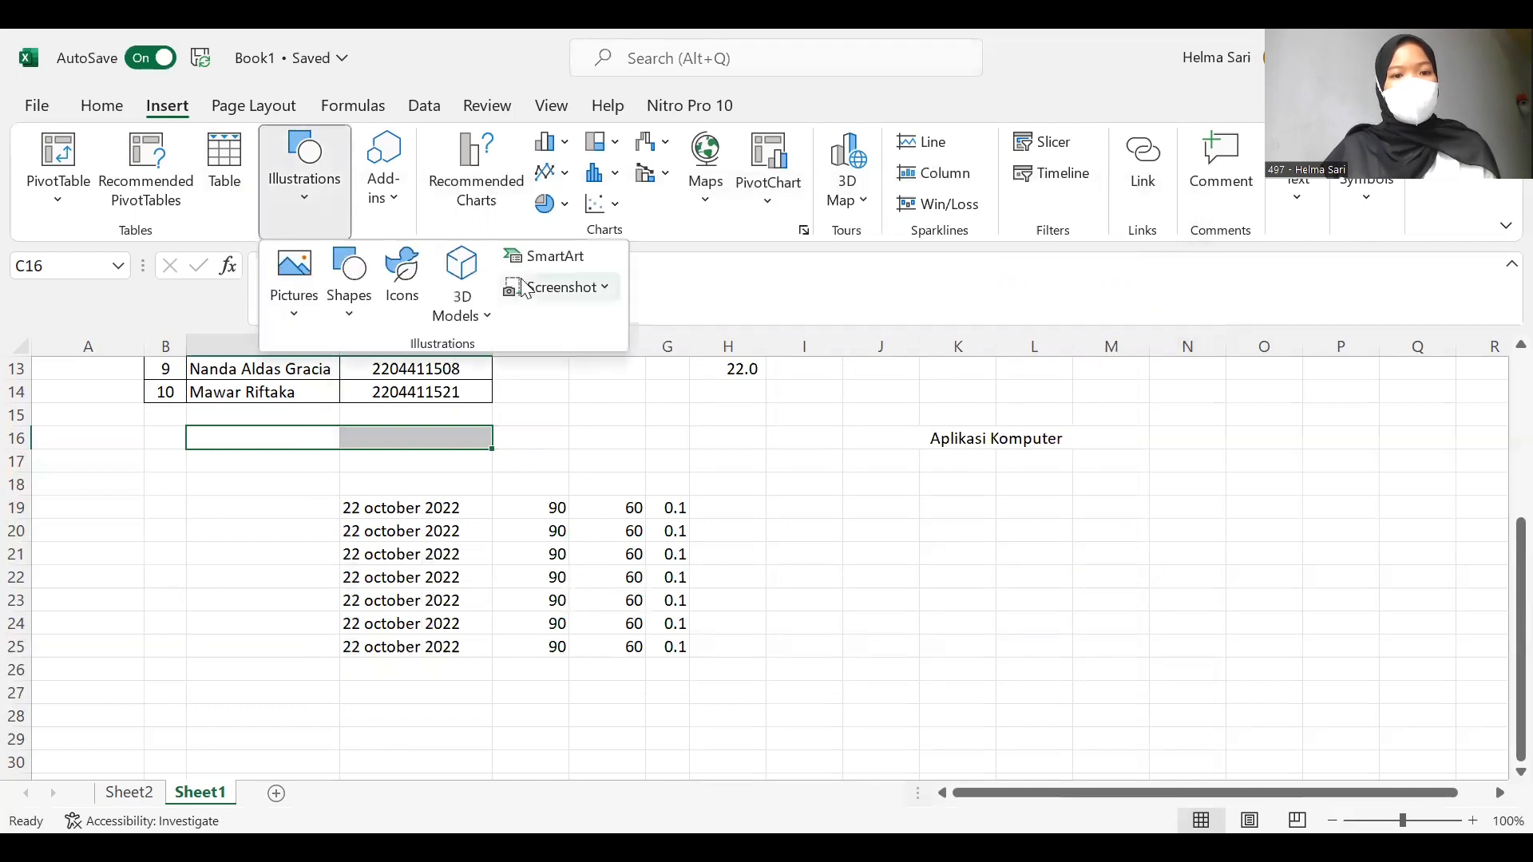
left_click(514, 269)
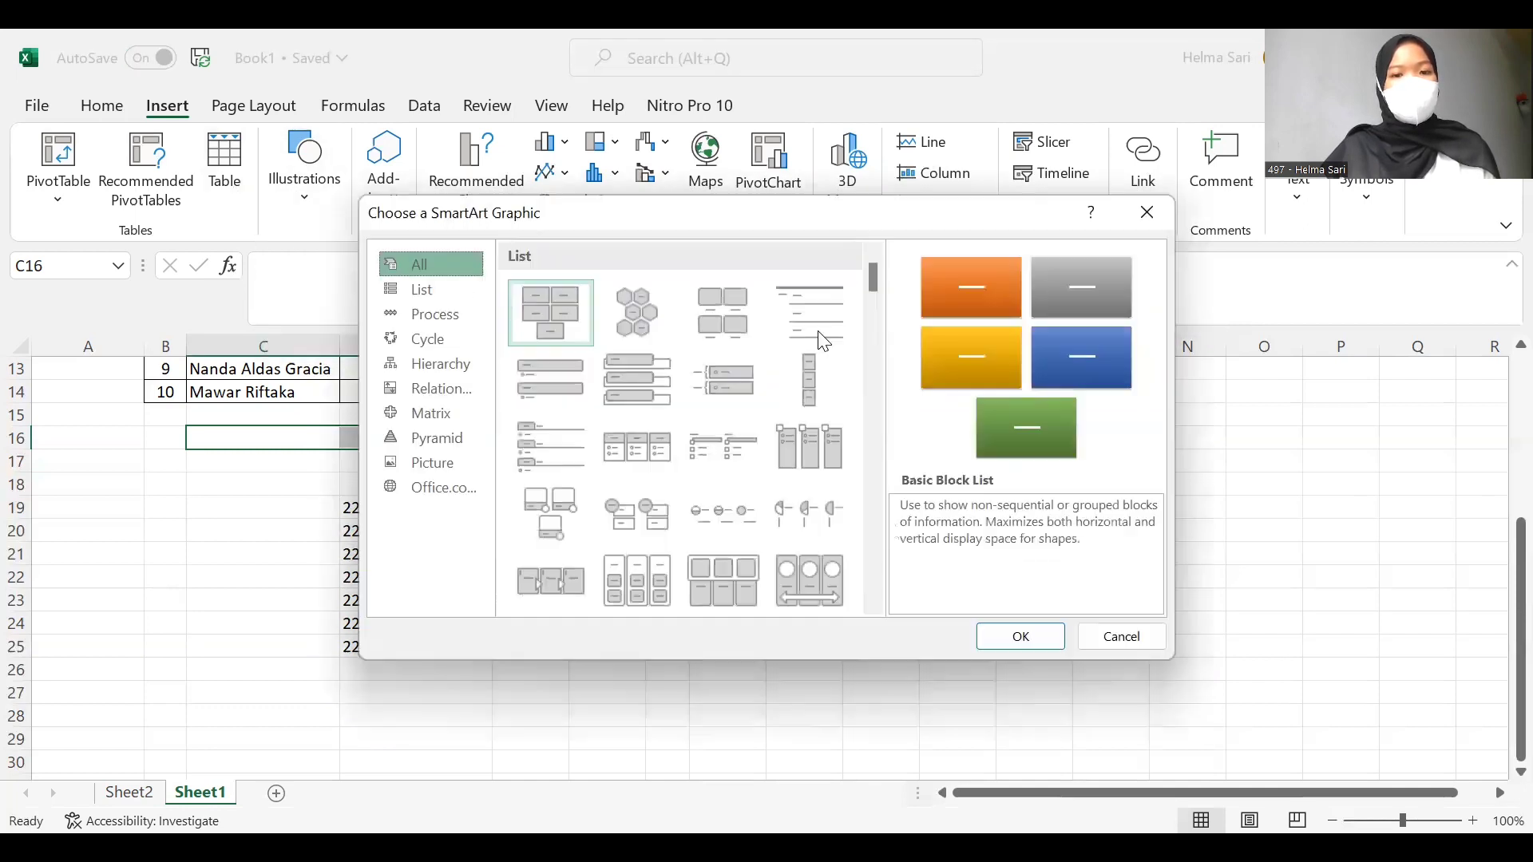
scroll(601, 477, "down", 3)
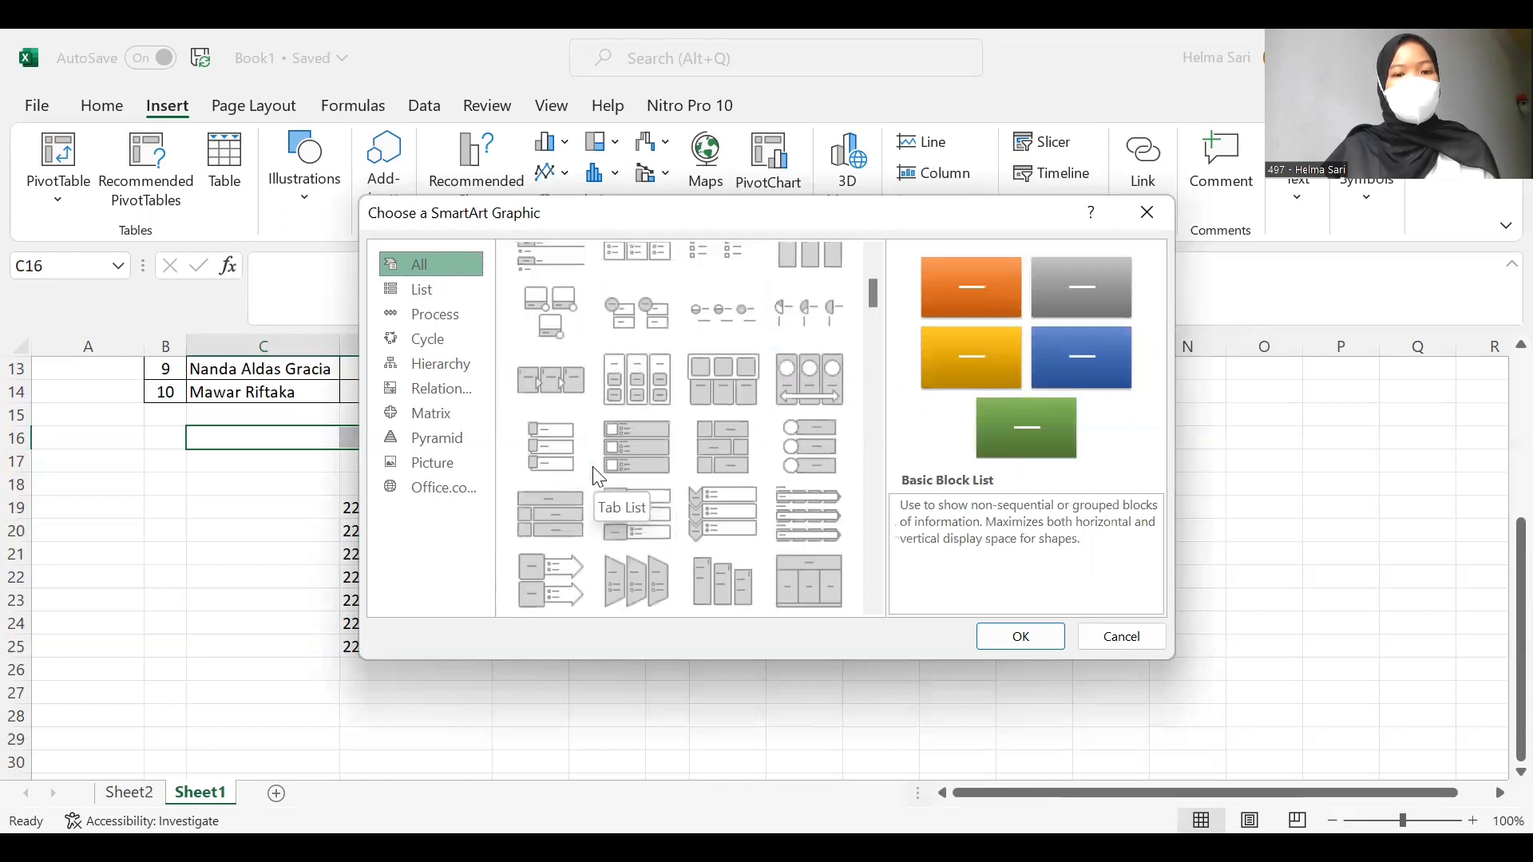
scroll(594, 477, "down", 3)
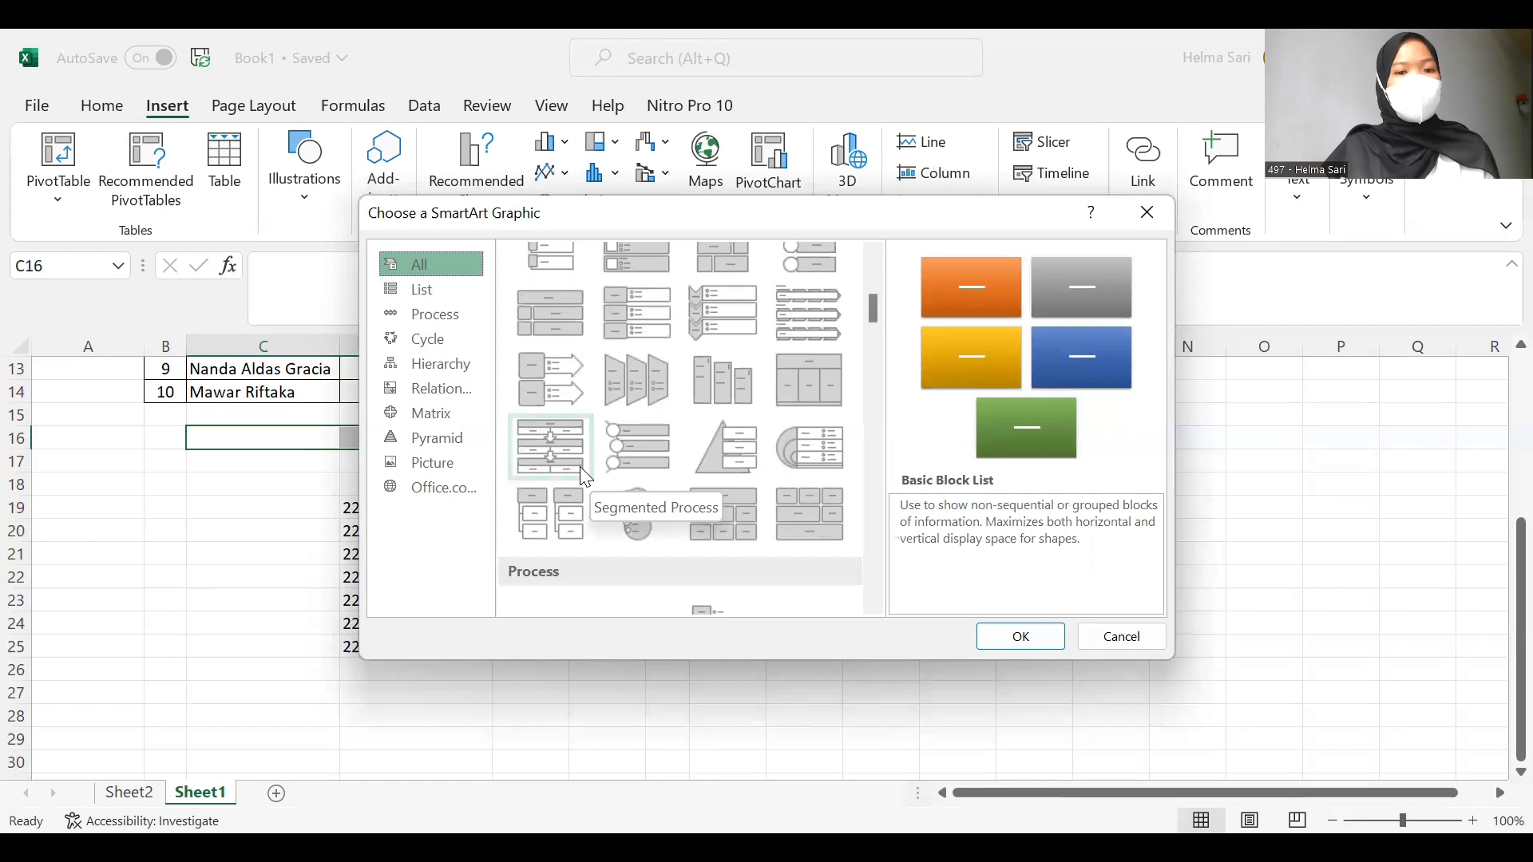
scroll(576, 468, "up", 6)
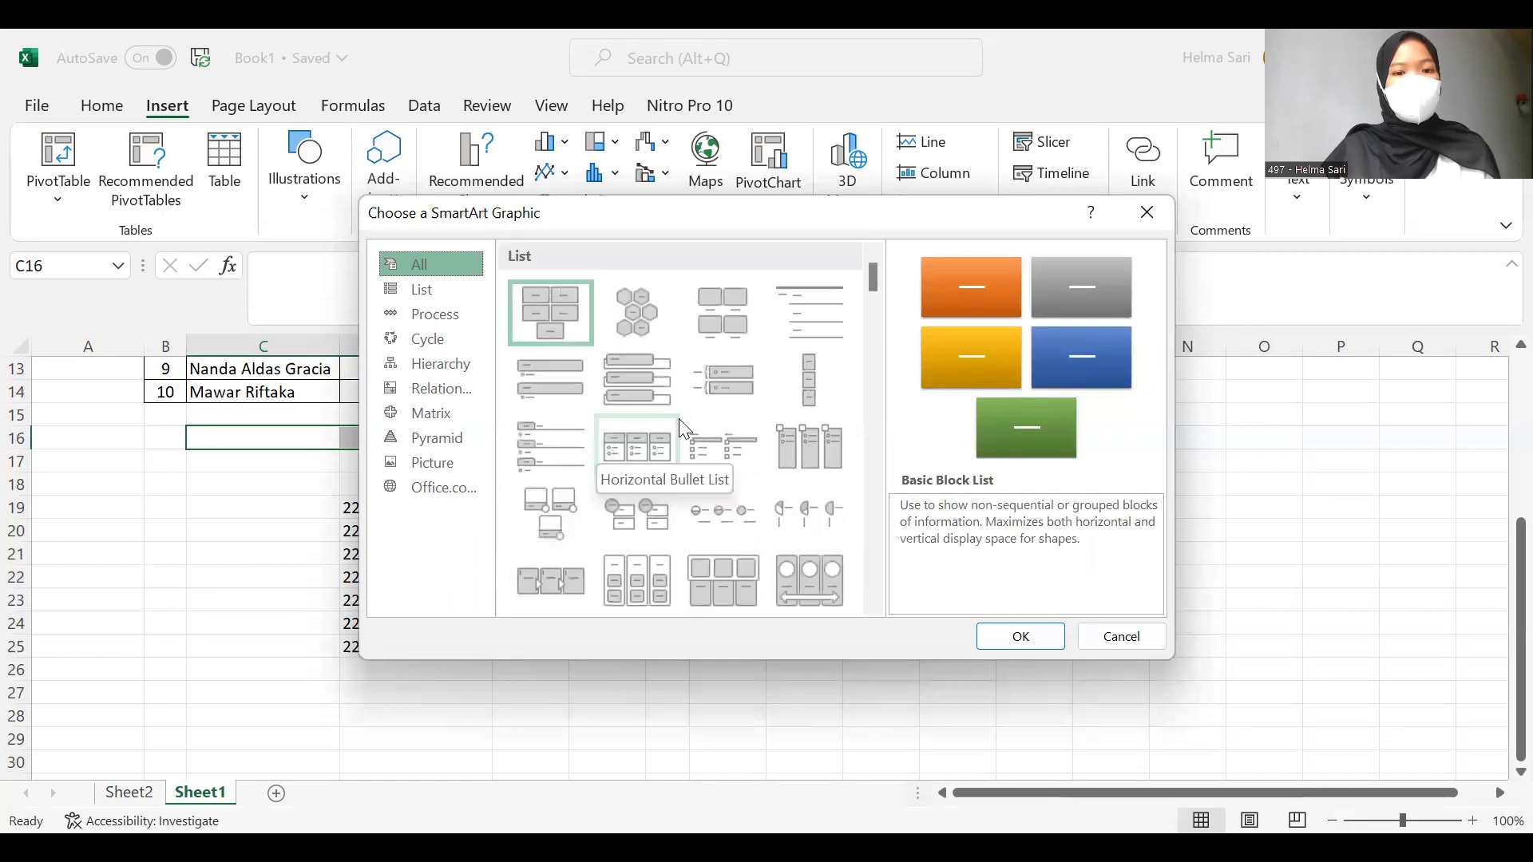
scroll(687, 431, "down", 3)
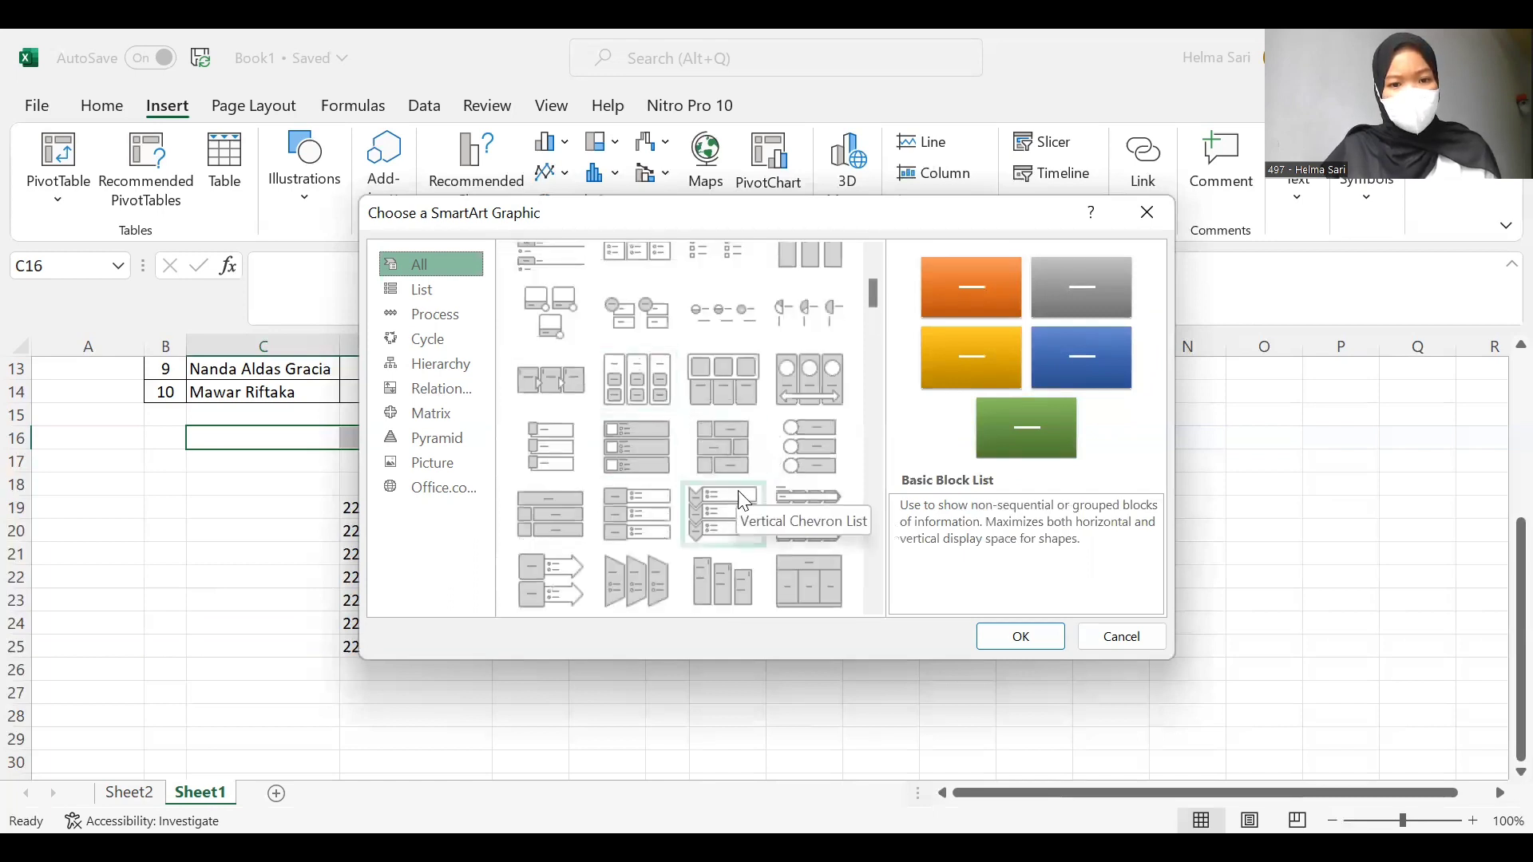
left_click(732, 515)
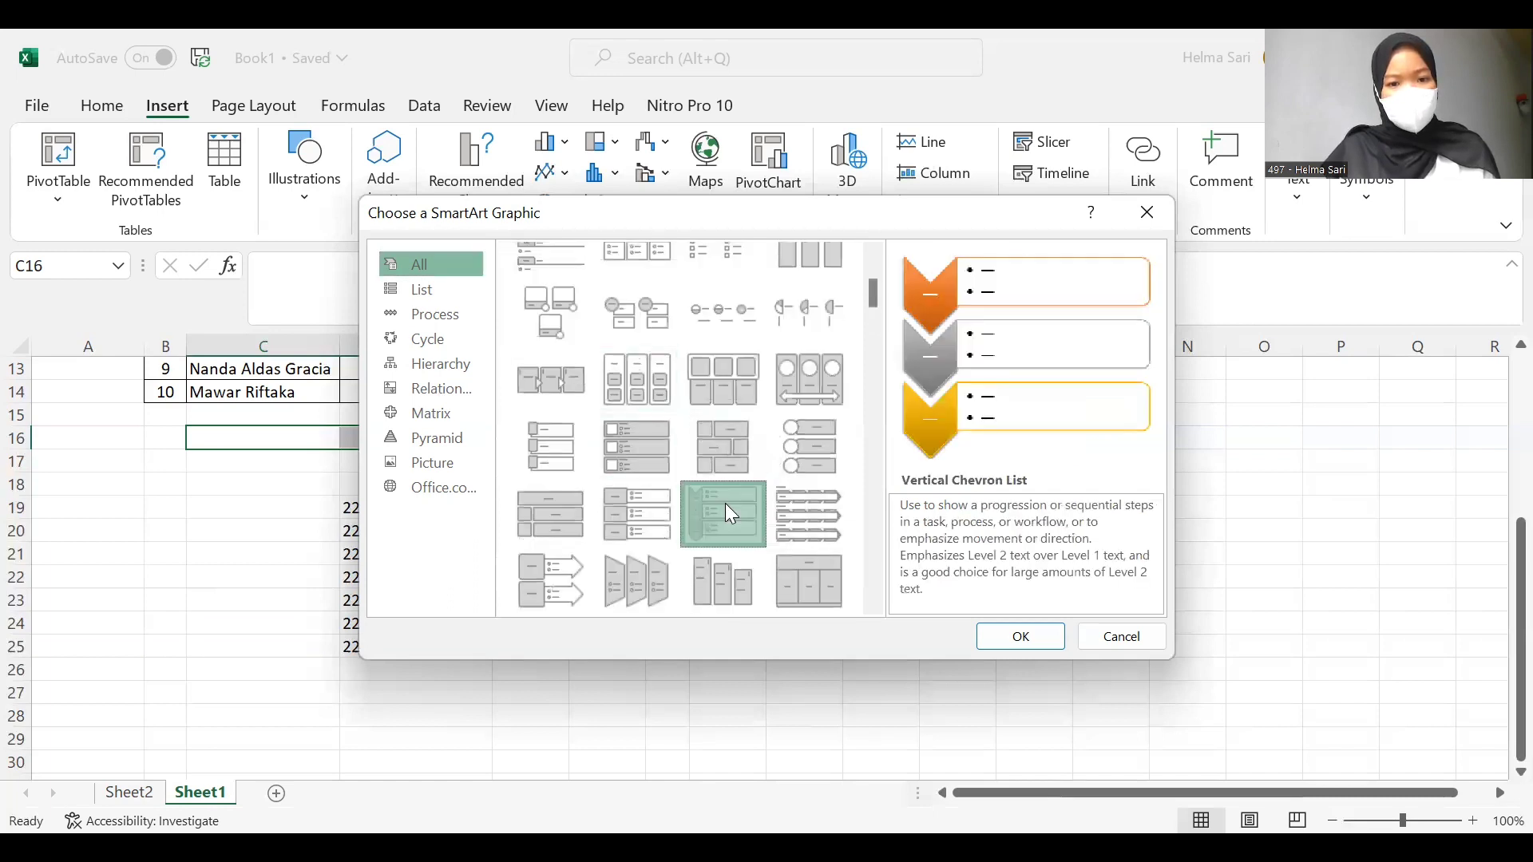
left_click(1017, 636)
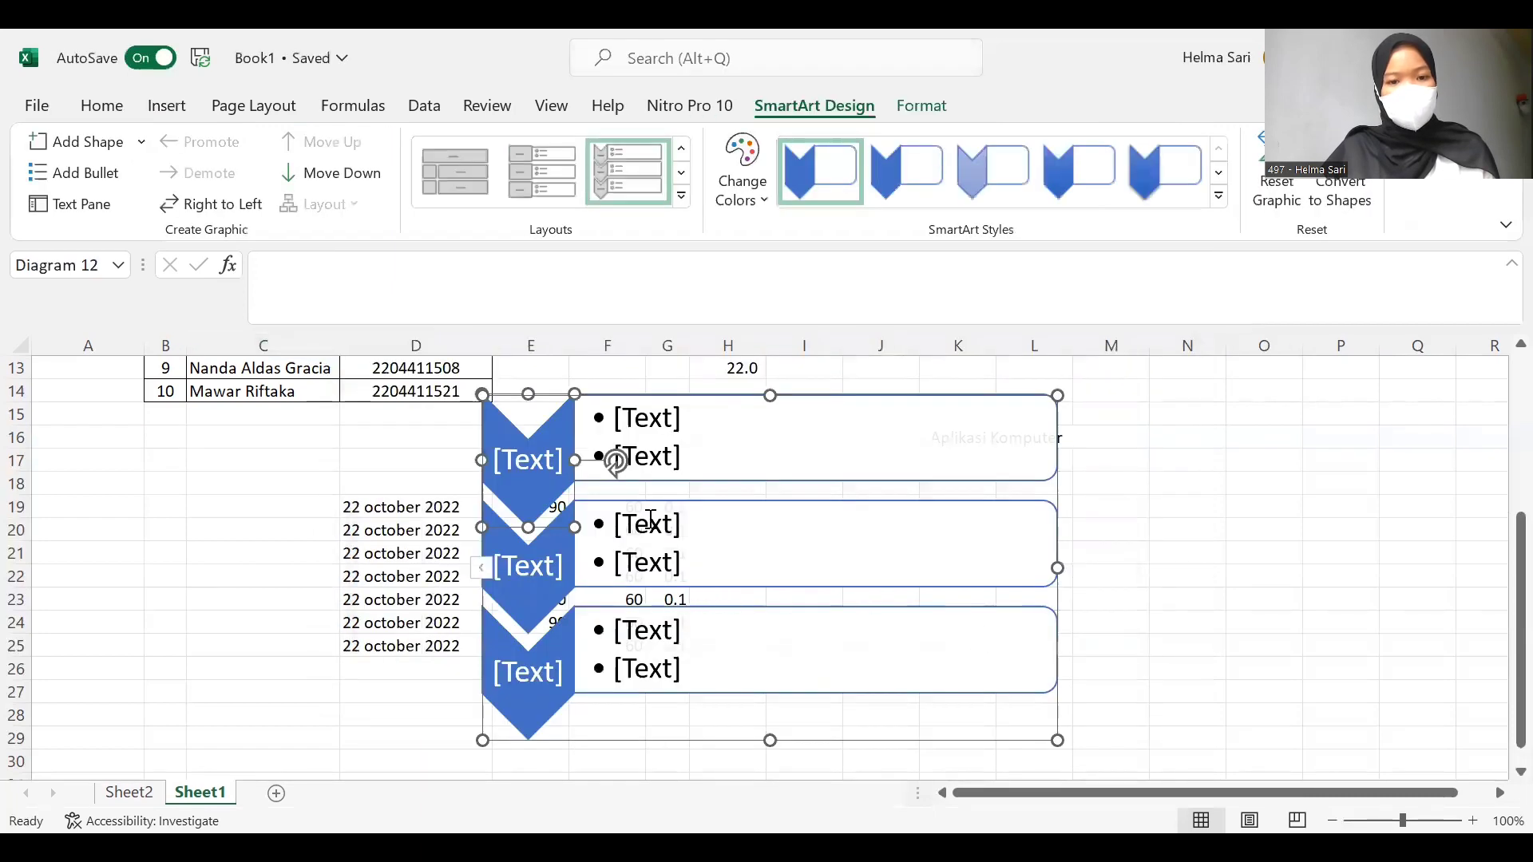
- Try to delete the SmartArt graphic piece by piece, starting with the first chevron's text box and its bullets
mouse_move(804, 458)
left_mouse_down()
mouse_move(860, 466)
mouse_move(872, 489)
mouse_move(797, 482)
mouse_move(787, 448)
left_mouse_up()
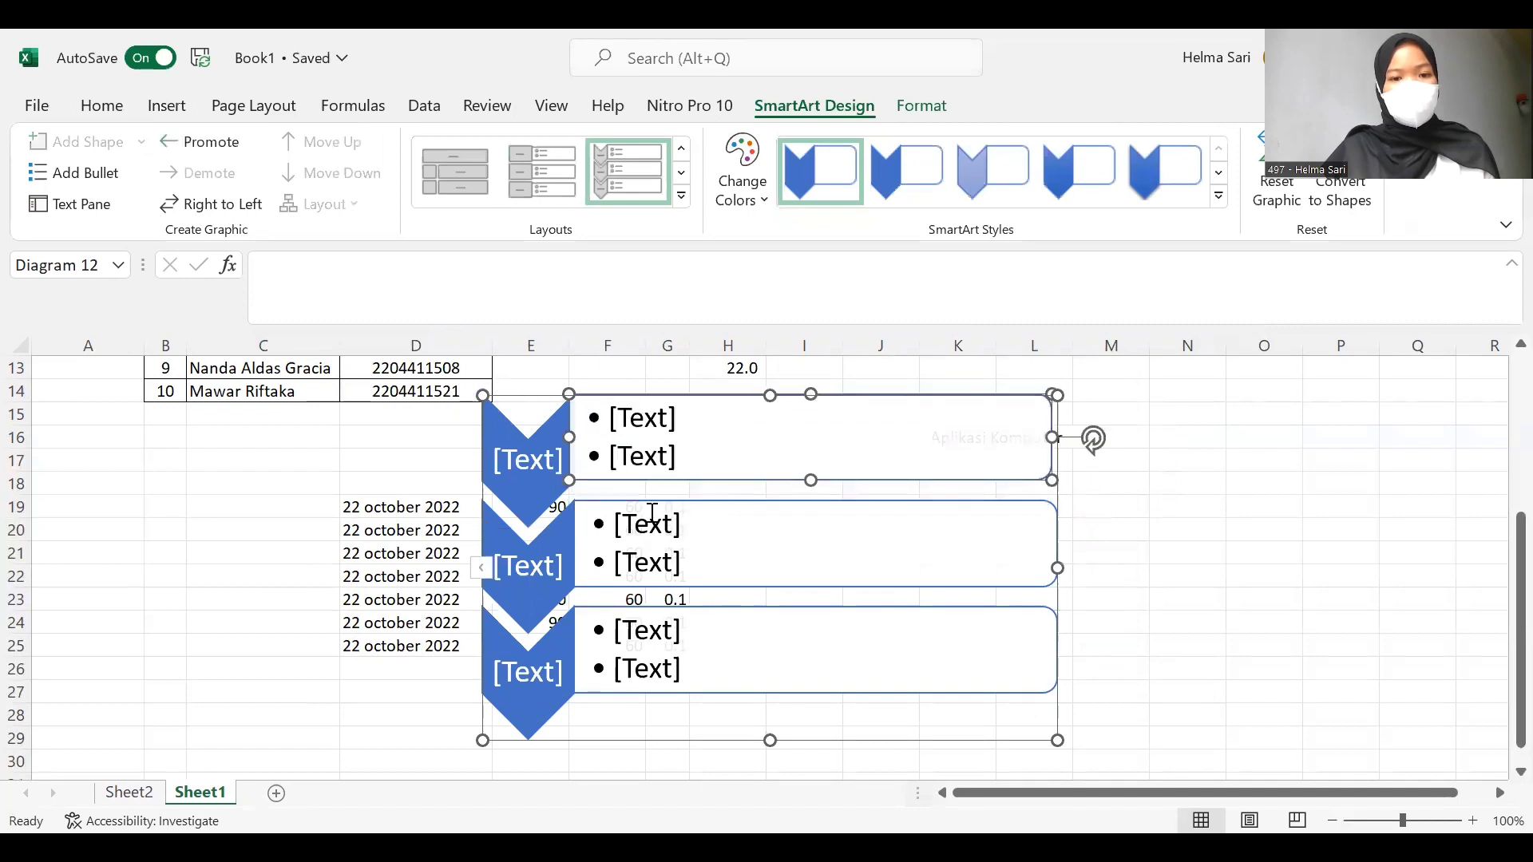
key("Delete")
key("Delete")
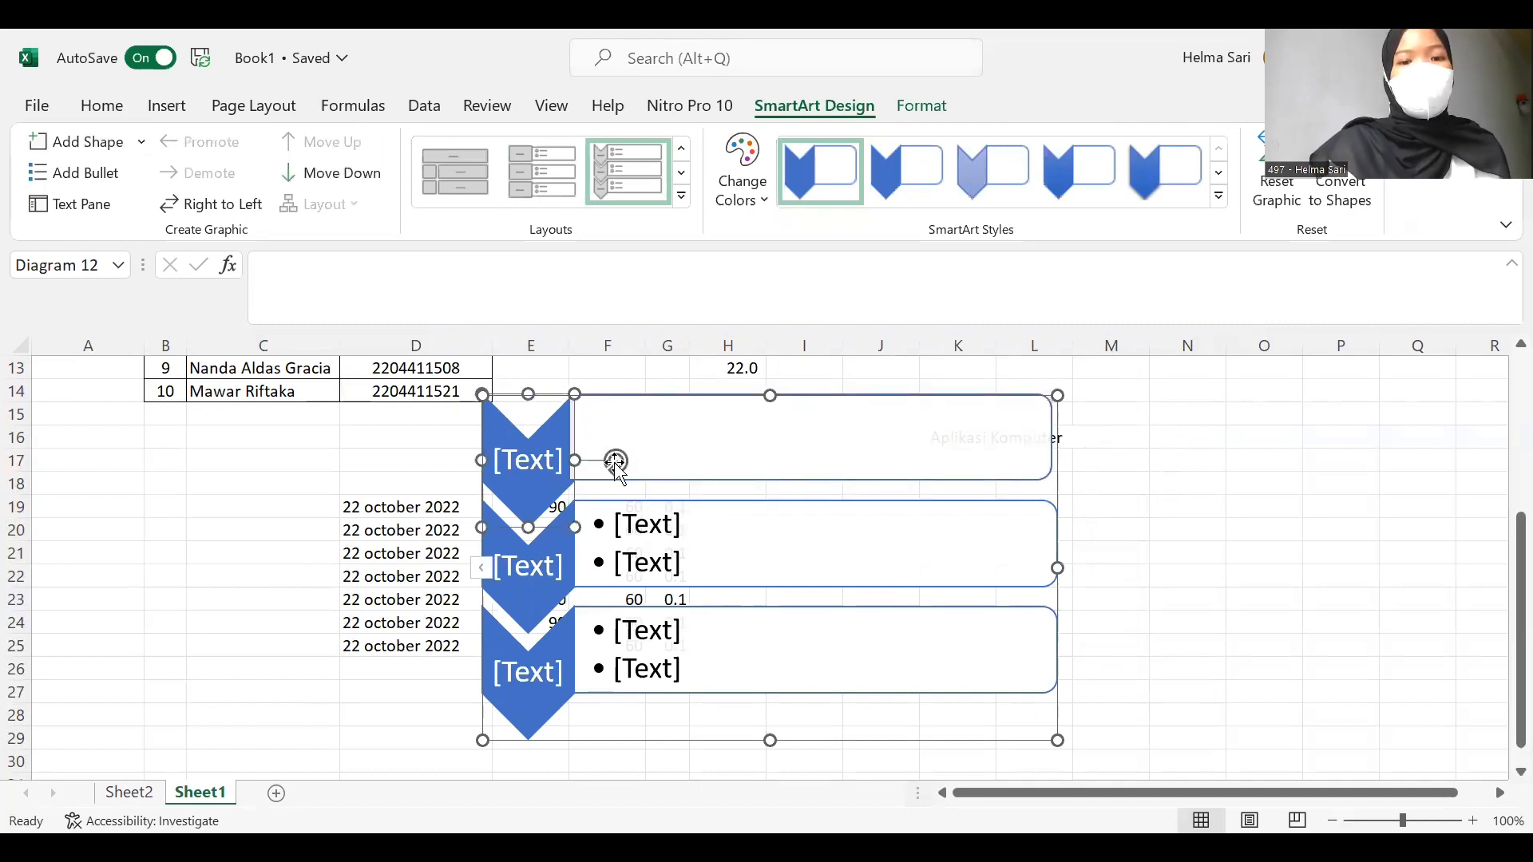
key("Delete")
key("Delete")
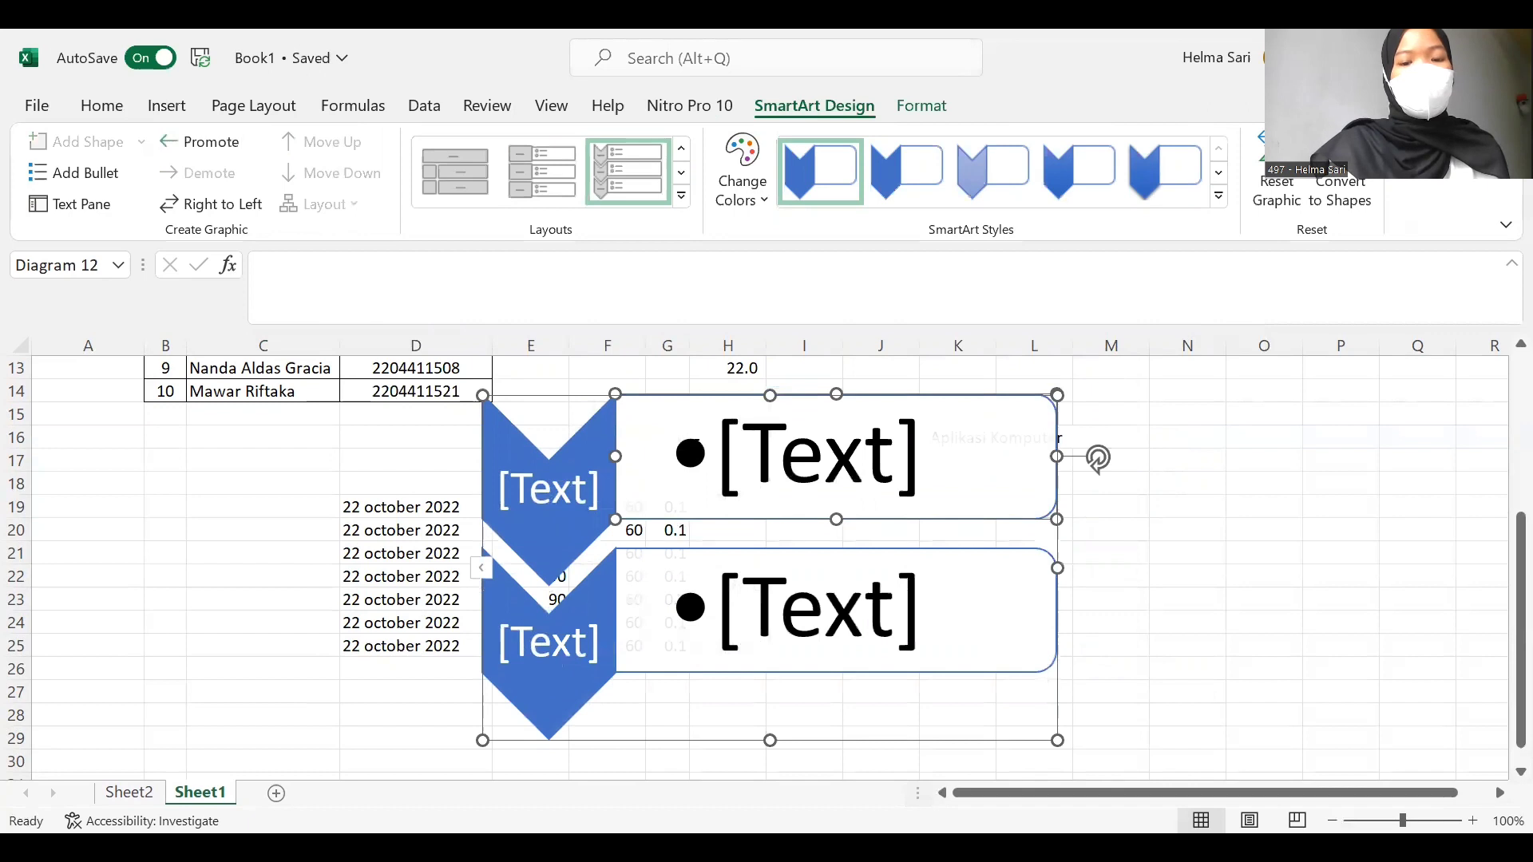
left_click(741, 463)
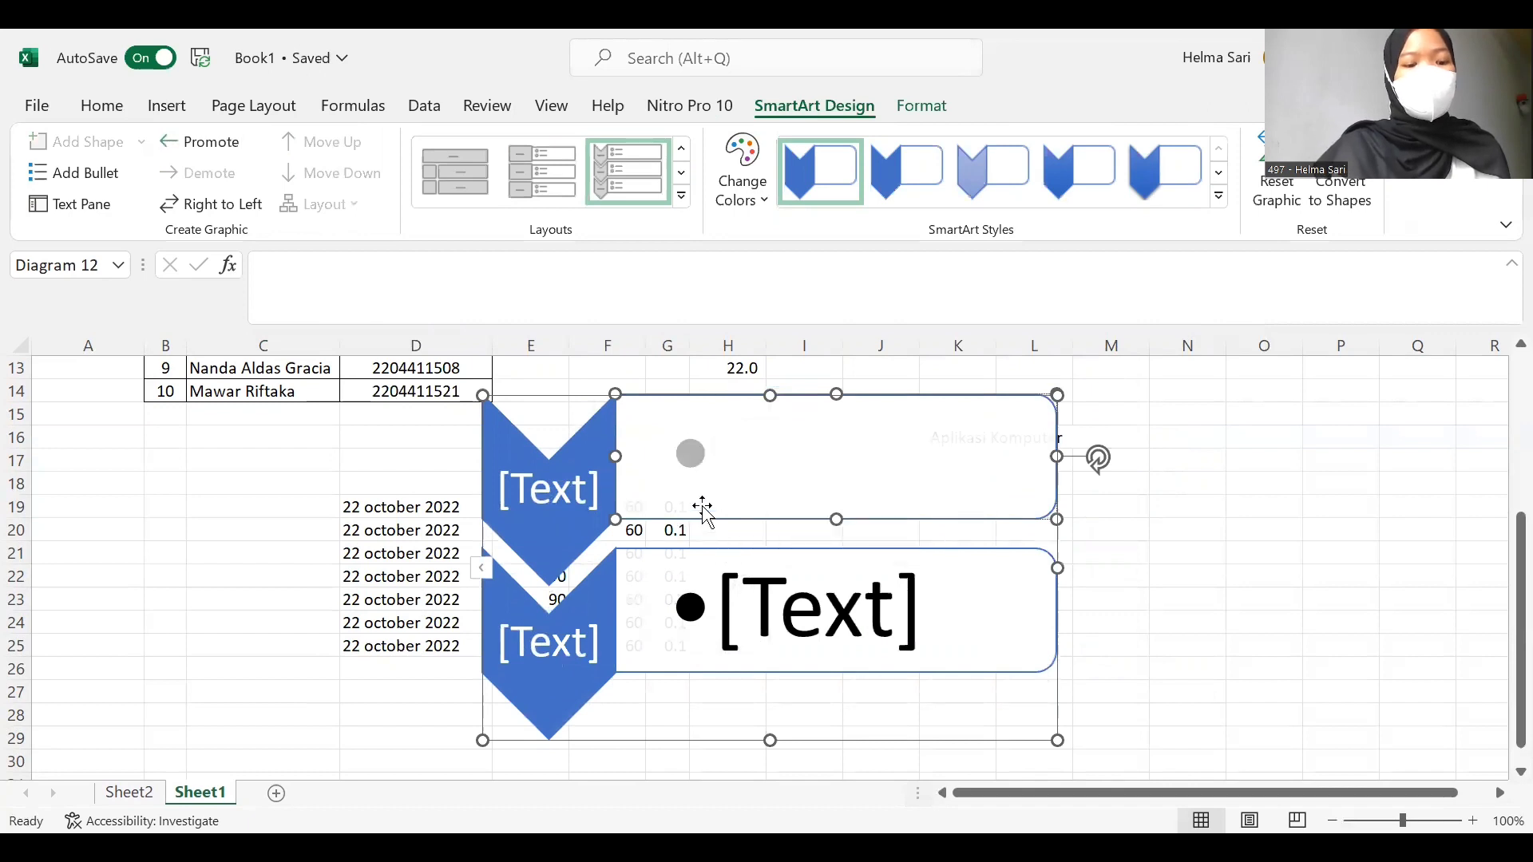
- Undo the SmartArt deletions and insertion, and continue back until the deleted line arrow is restored
left_click(100, 107)
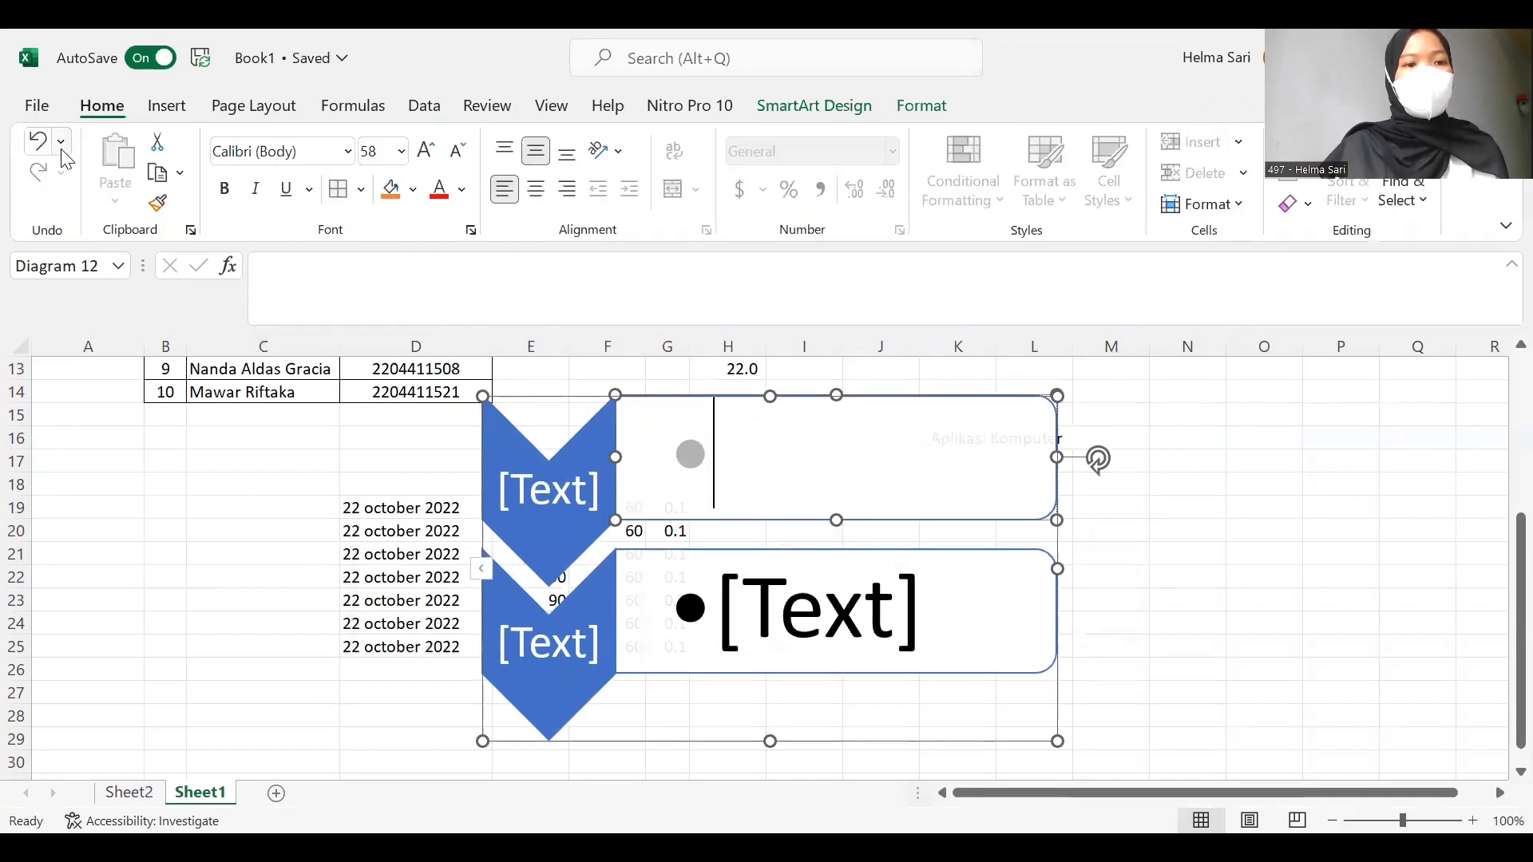
left_click(60, 142)
left_click(42, 149)
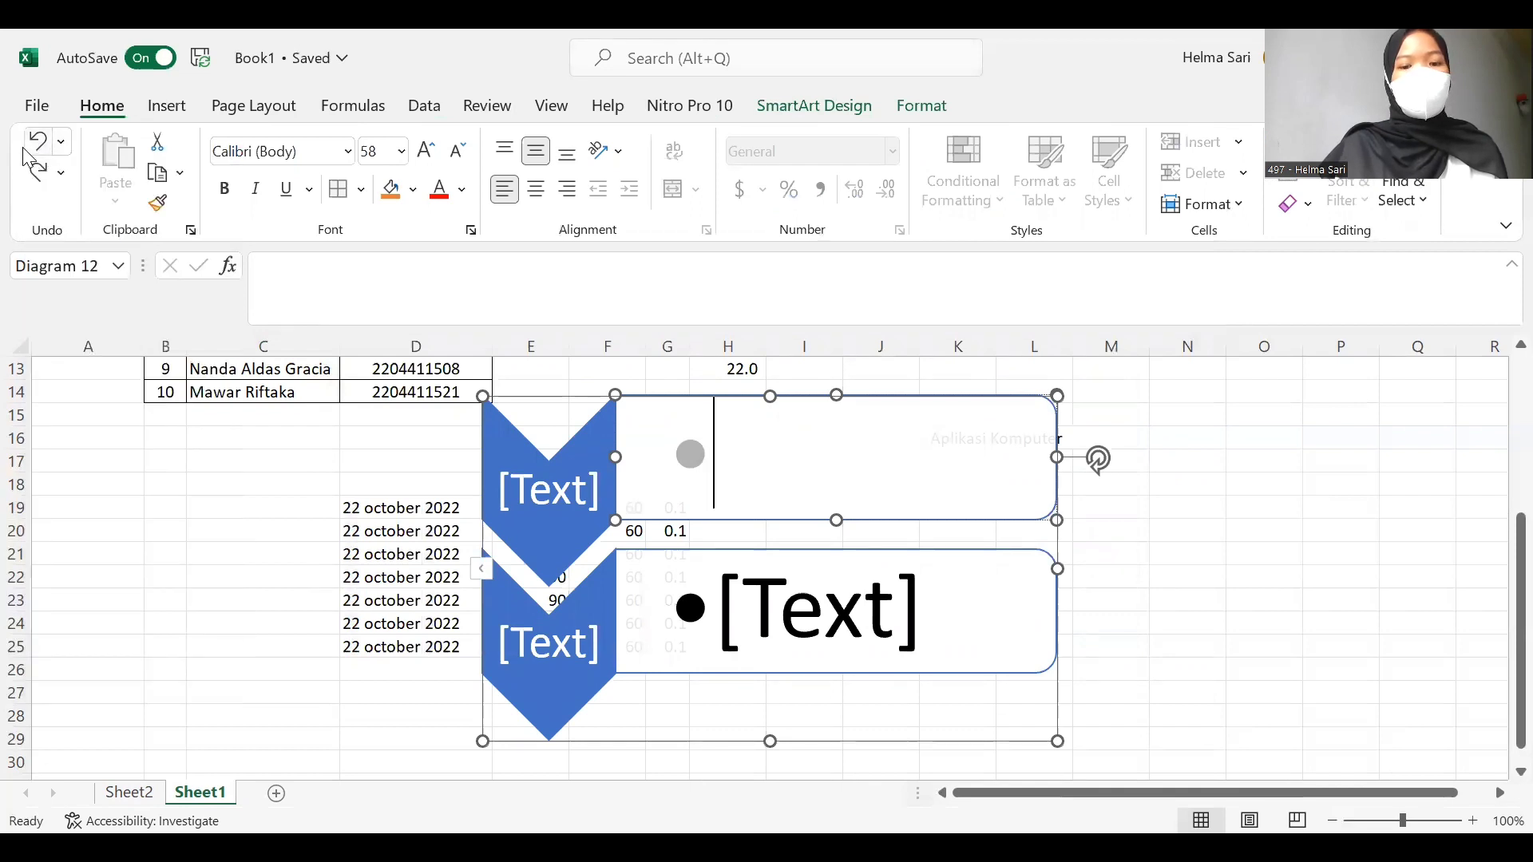
left_click(720, 521)
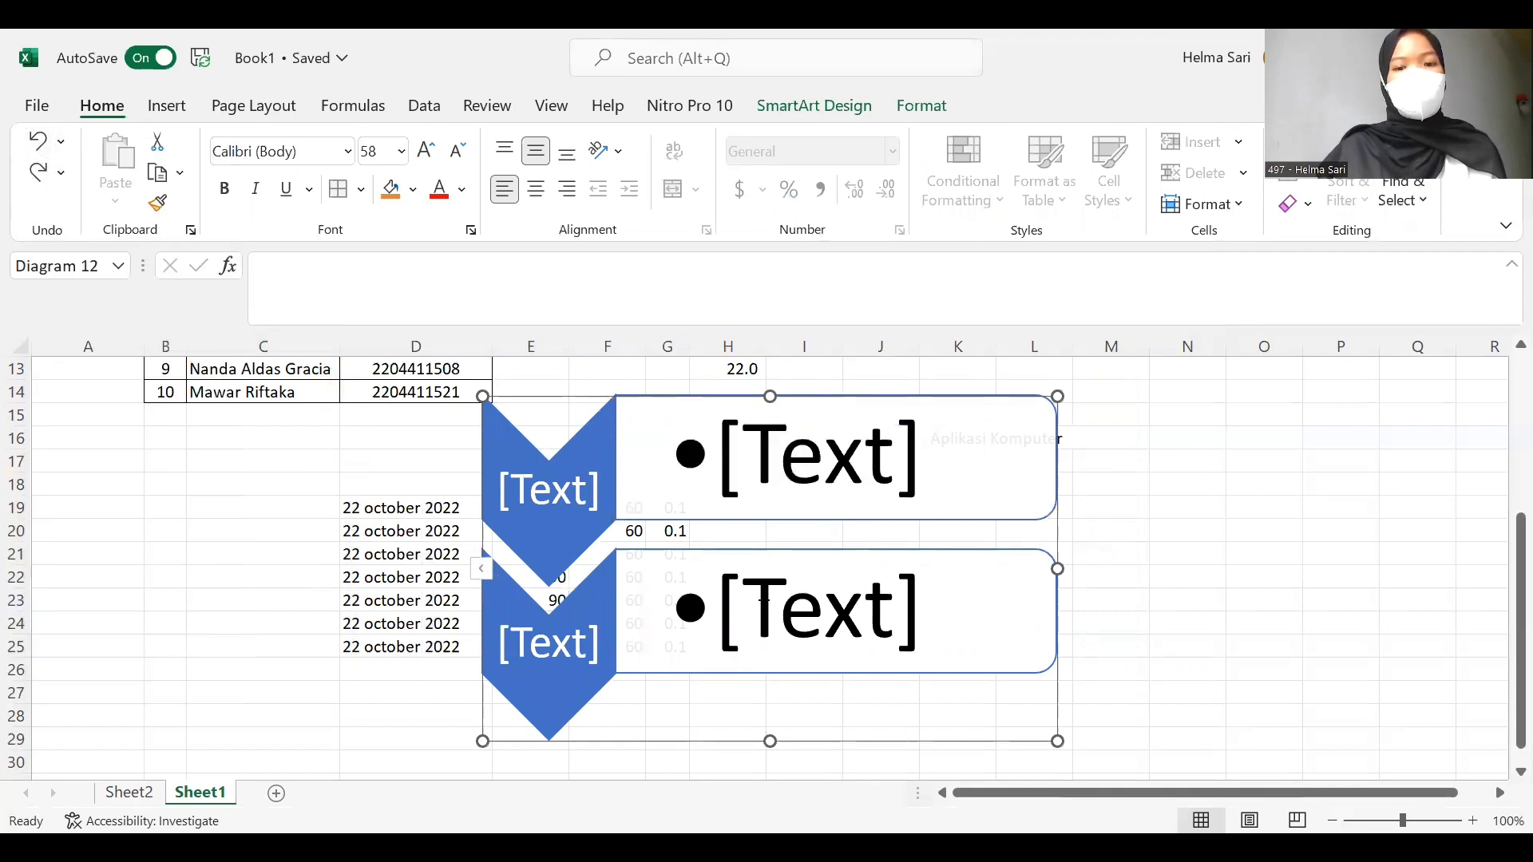
left_click(32, 147)
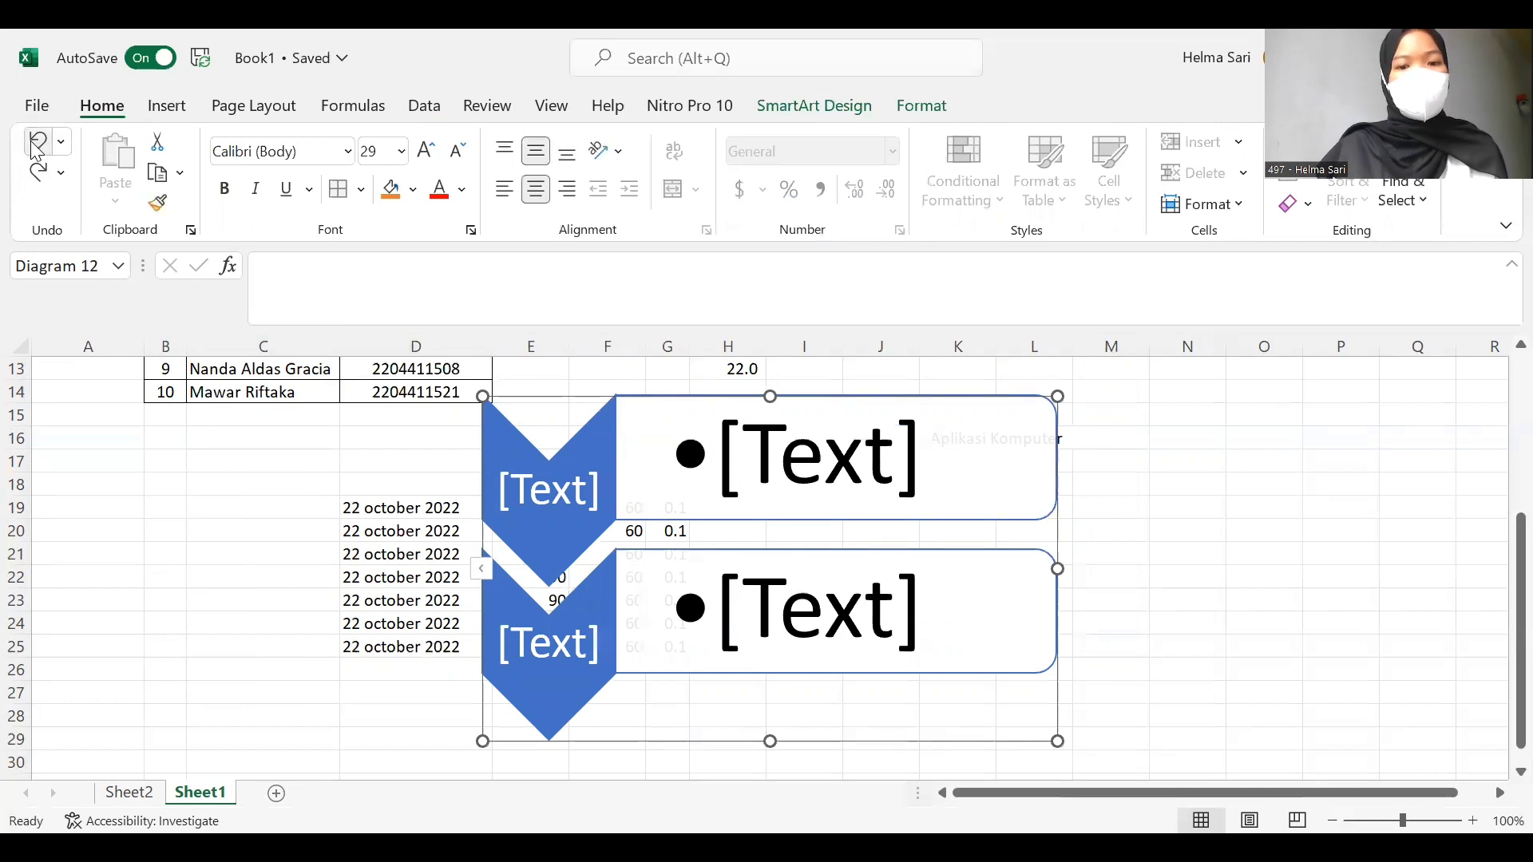
left_click(33, 149)
left_click(33, 150)
left_click(35, 152)
left_click(34, 152)
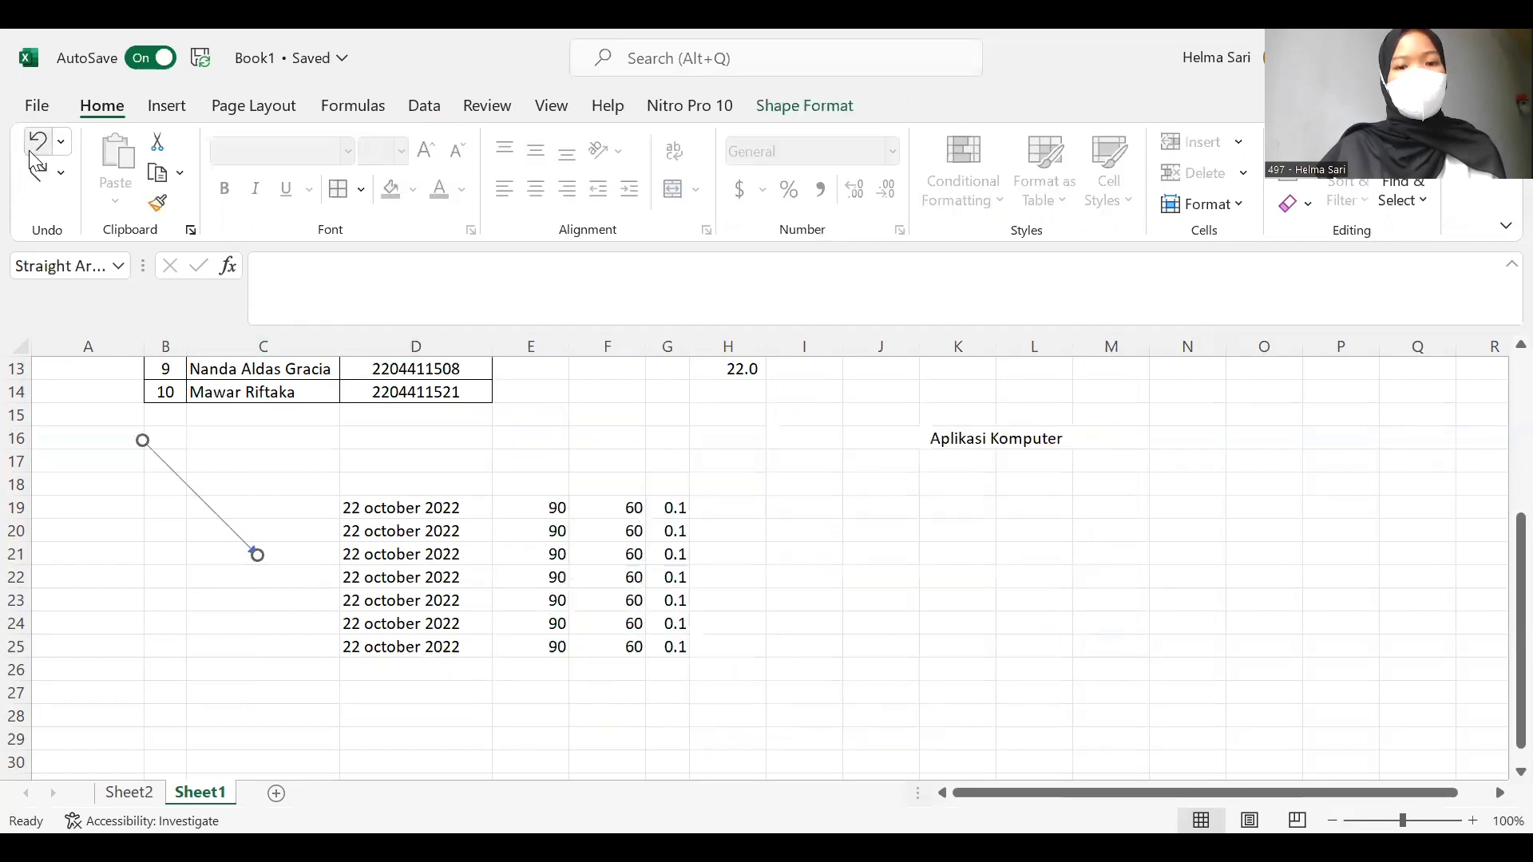
- Undo the arrow's moves and insertion, and further back the picture's deletion, resizing and insertion
left_click(34, 151)
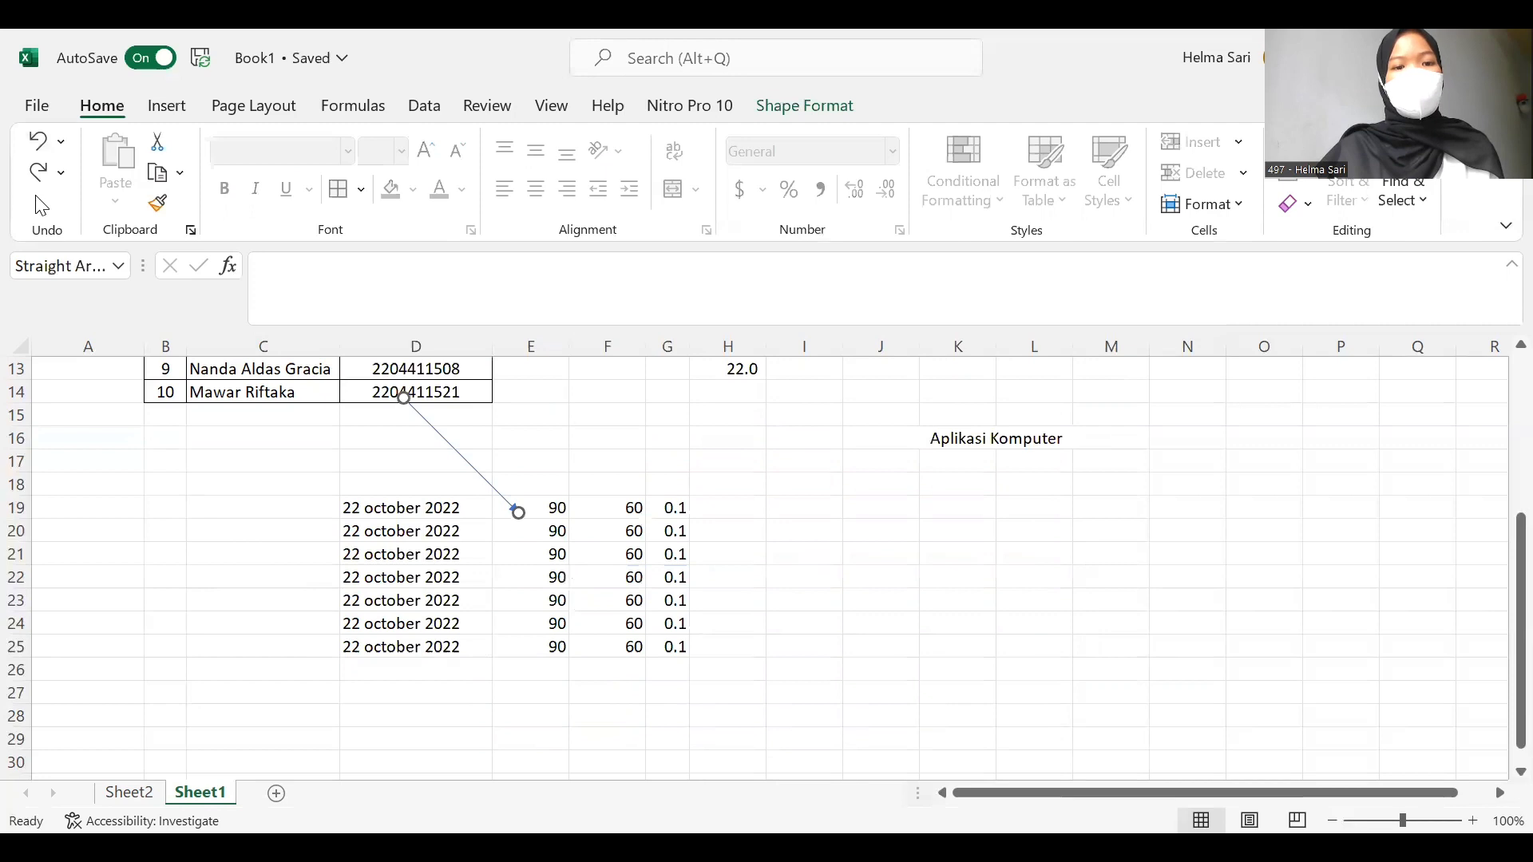
left_click(40, 142)
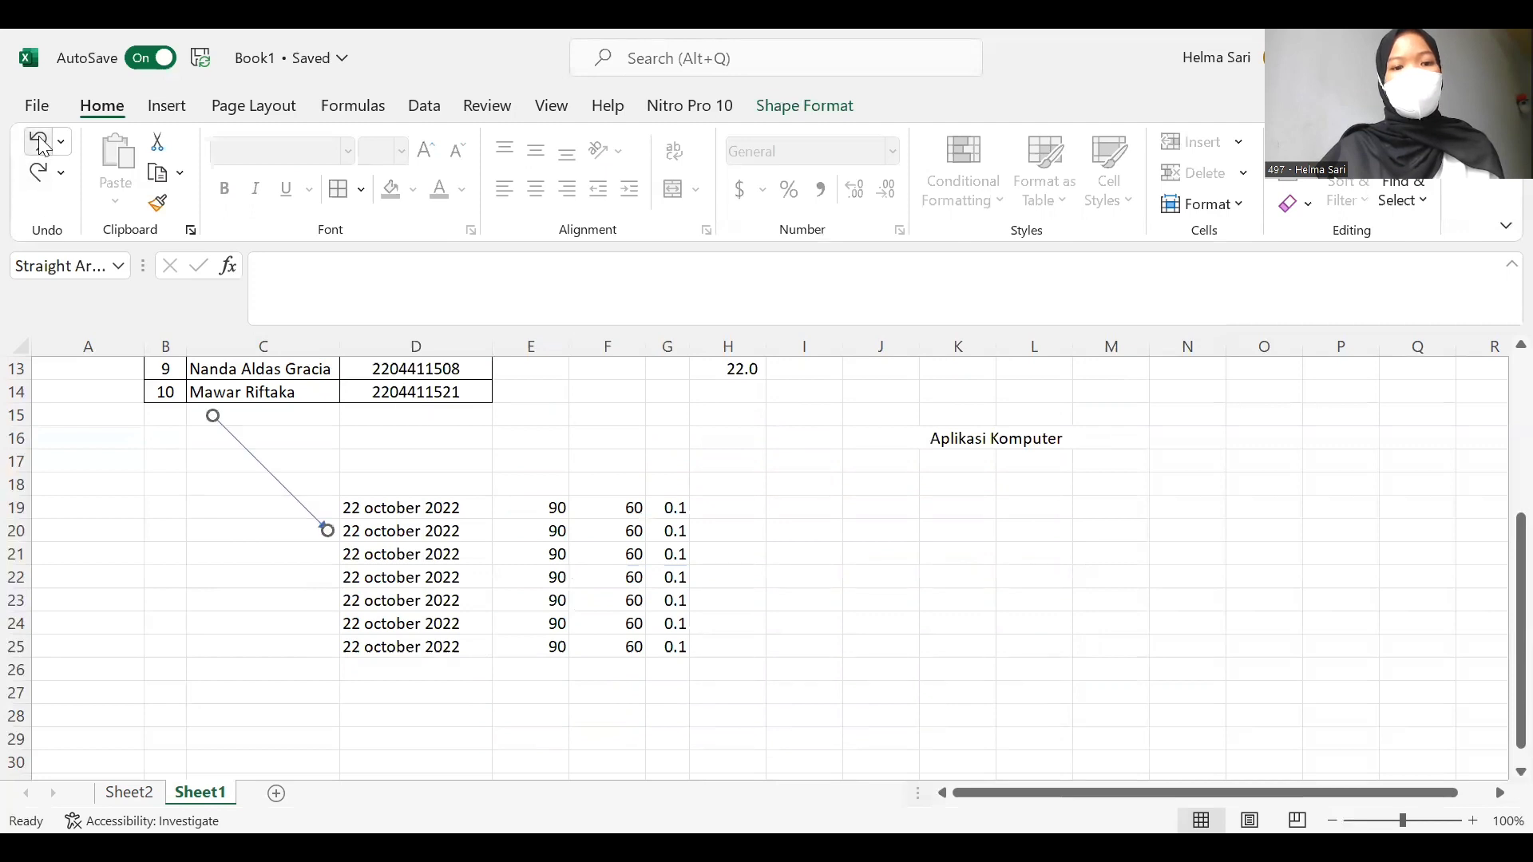
left_click(40, 144)
left_click(40, 144)
left_click(40, 144)
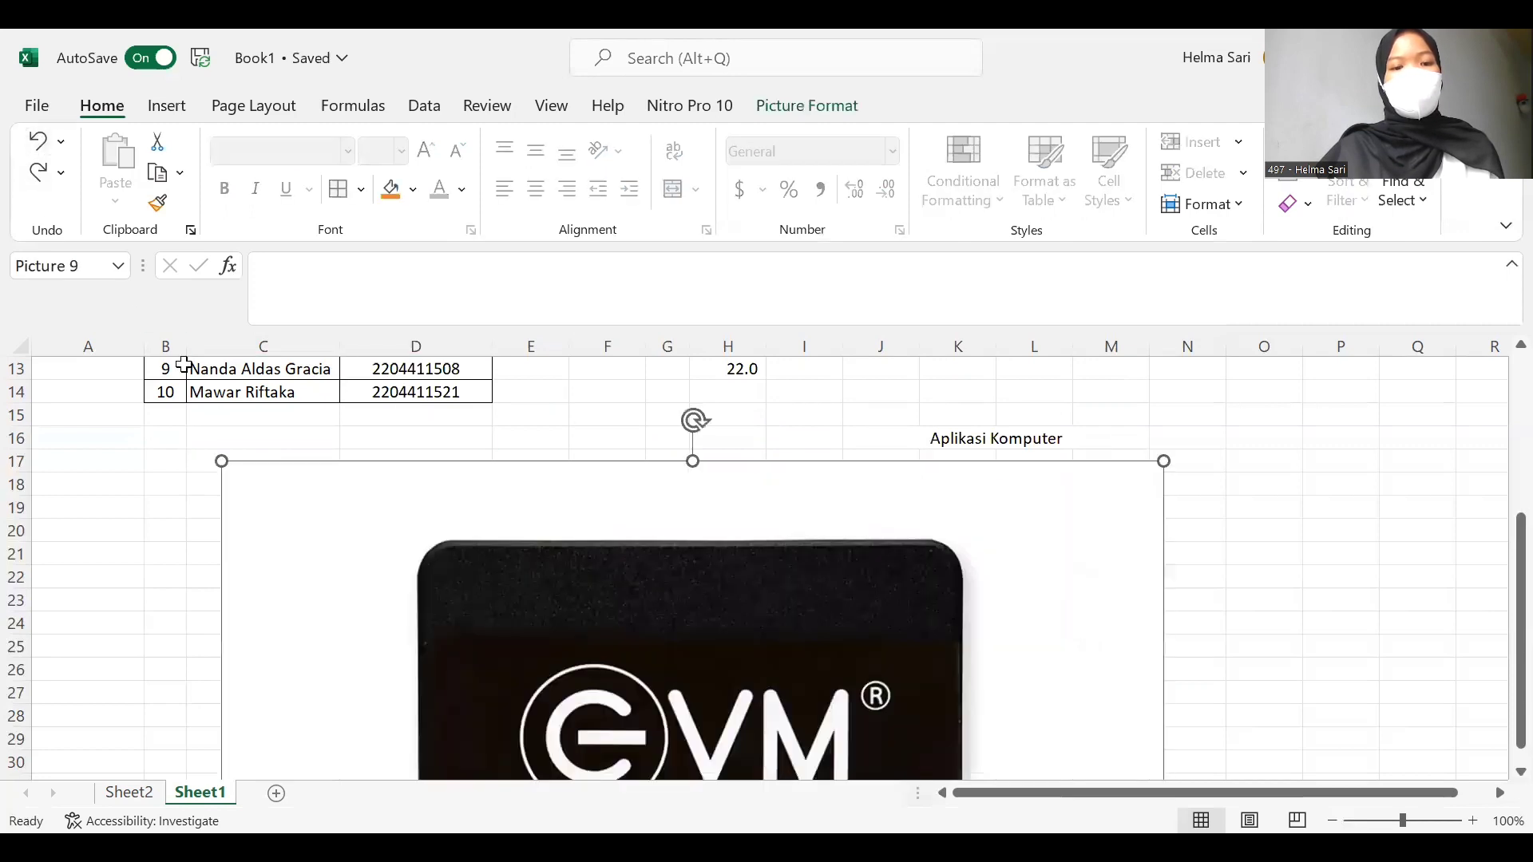
left_click(38, 144)
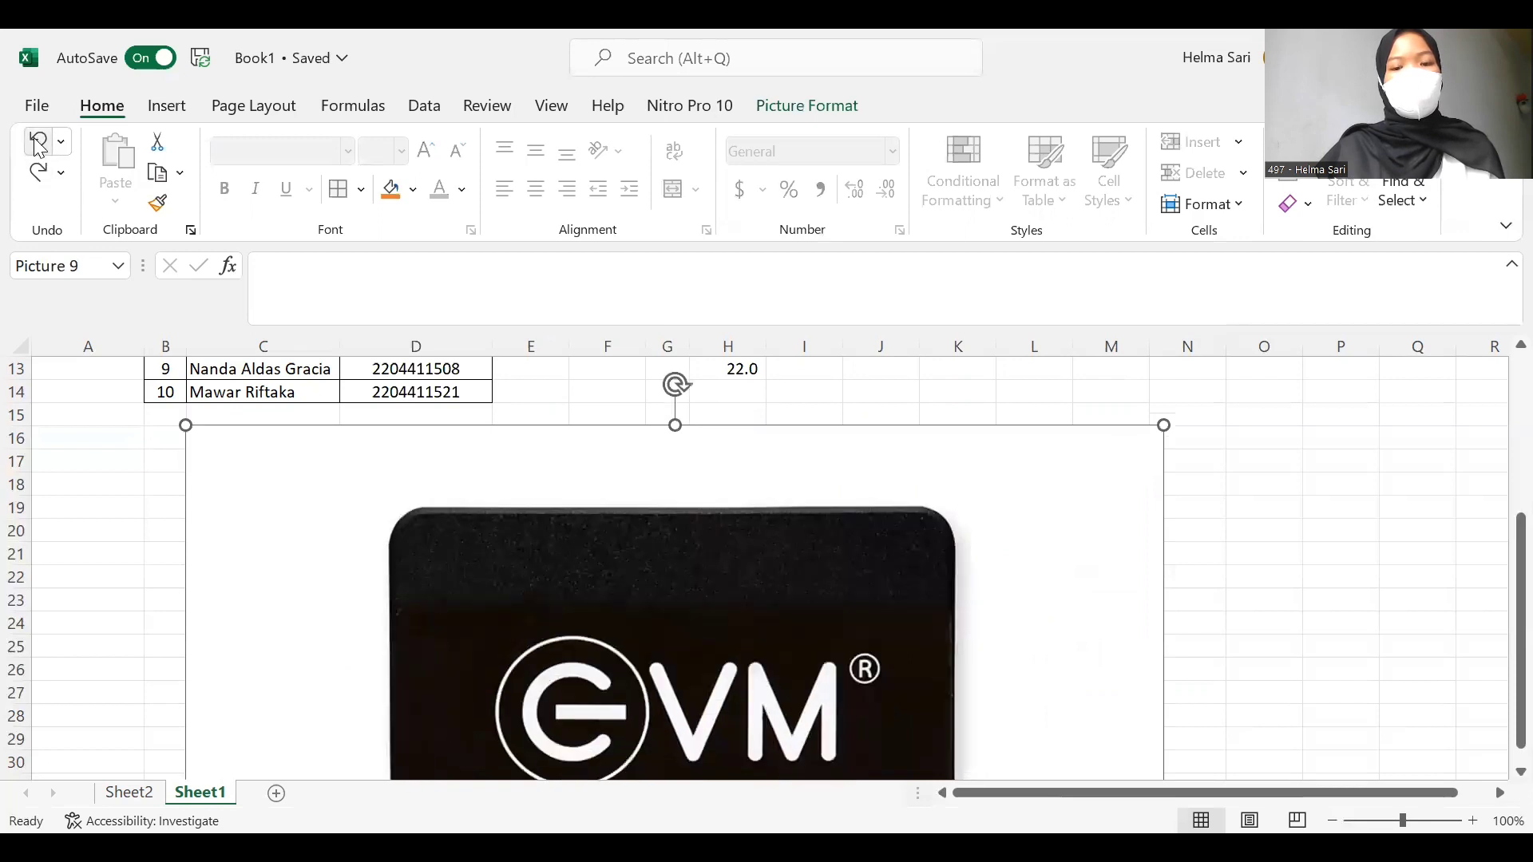
left_click(39, 146)
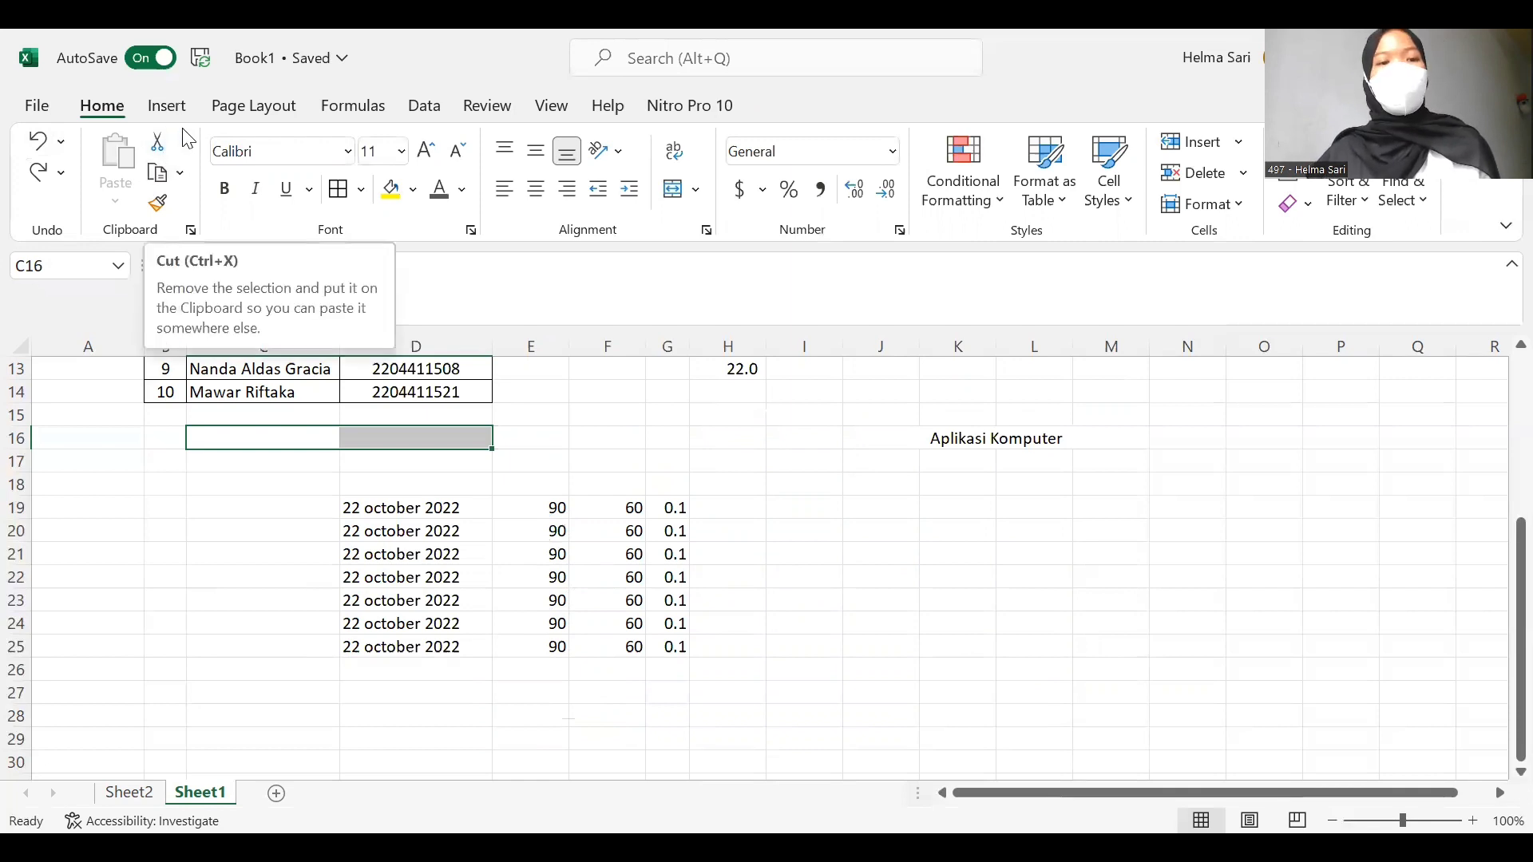
- Try to create a column sparkline and a line sparkline in cells C16:D16
left_click(169, 106)
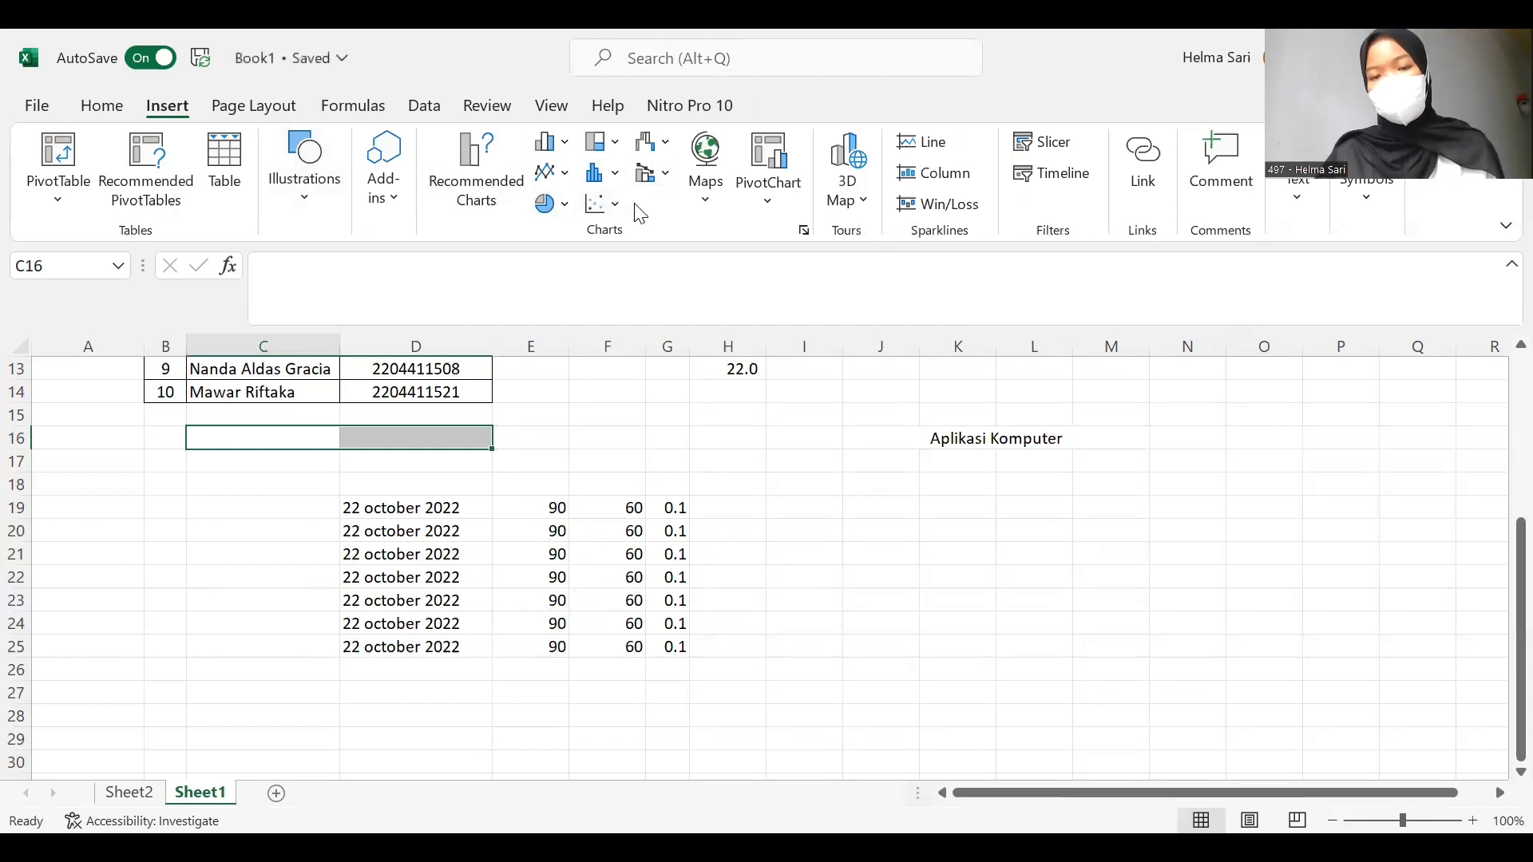
left_click(920, 174)
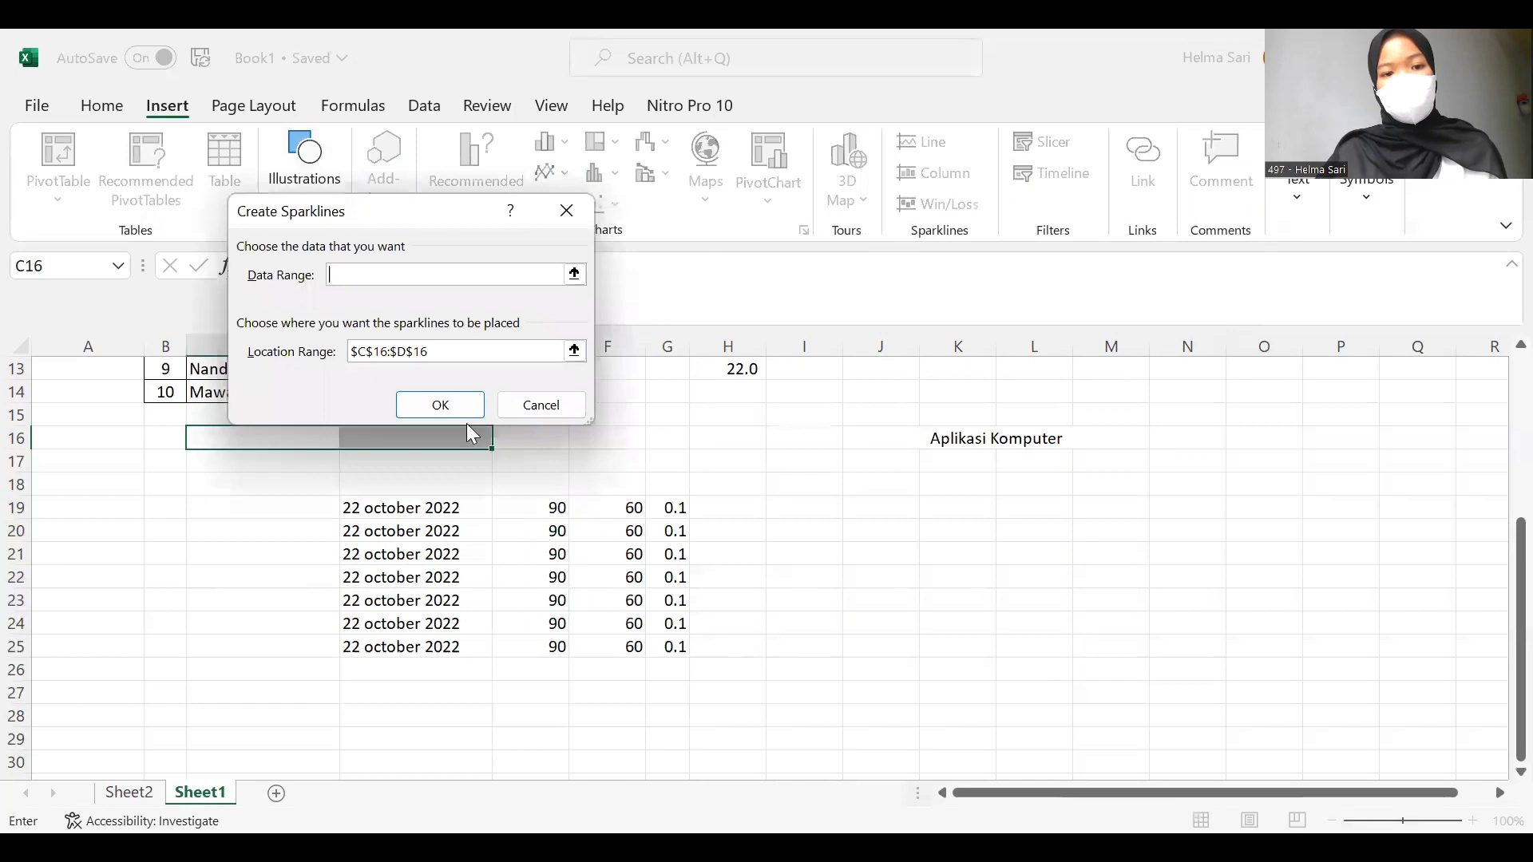
left_click(538, 405)
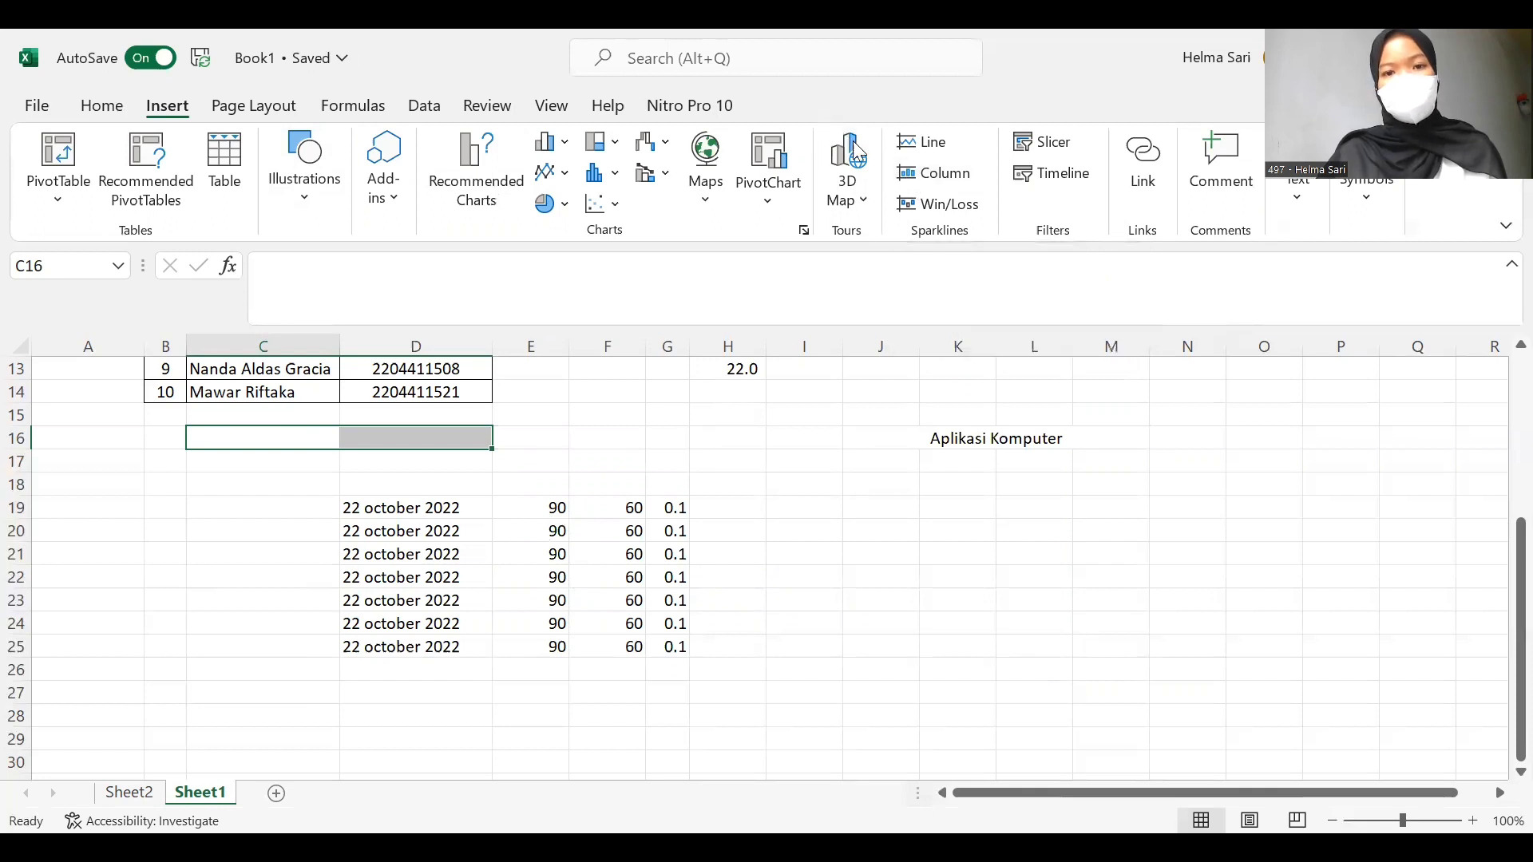
left_click(923, 146)
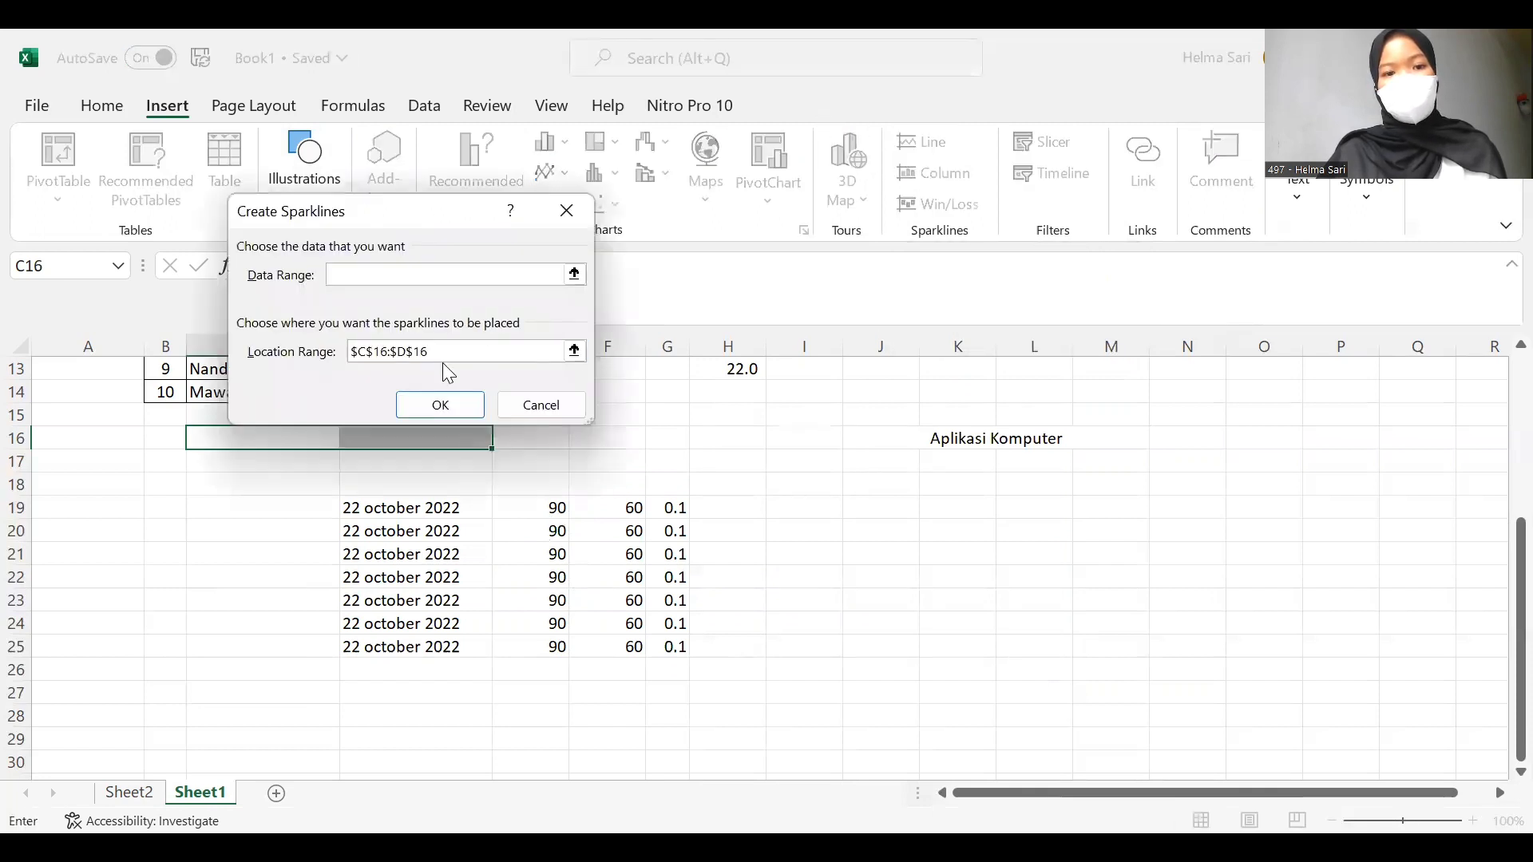
left_click(438, 407)
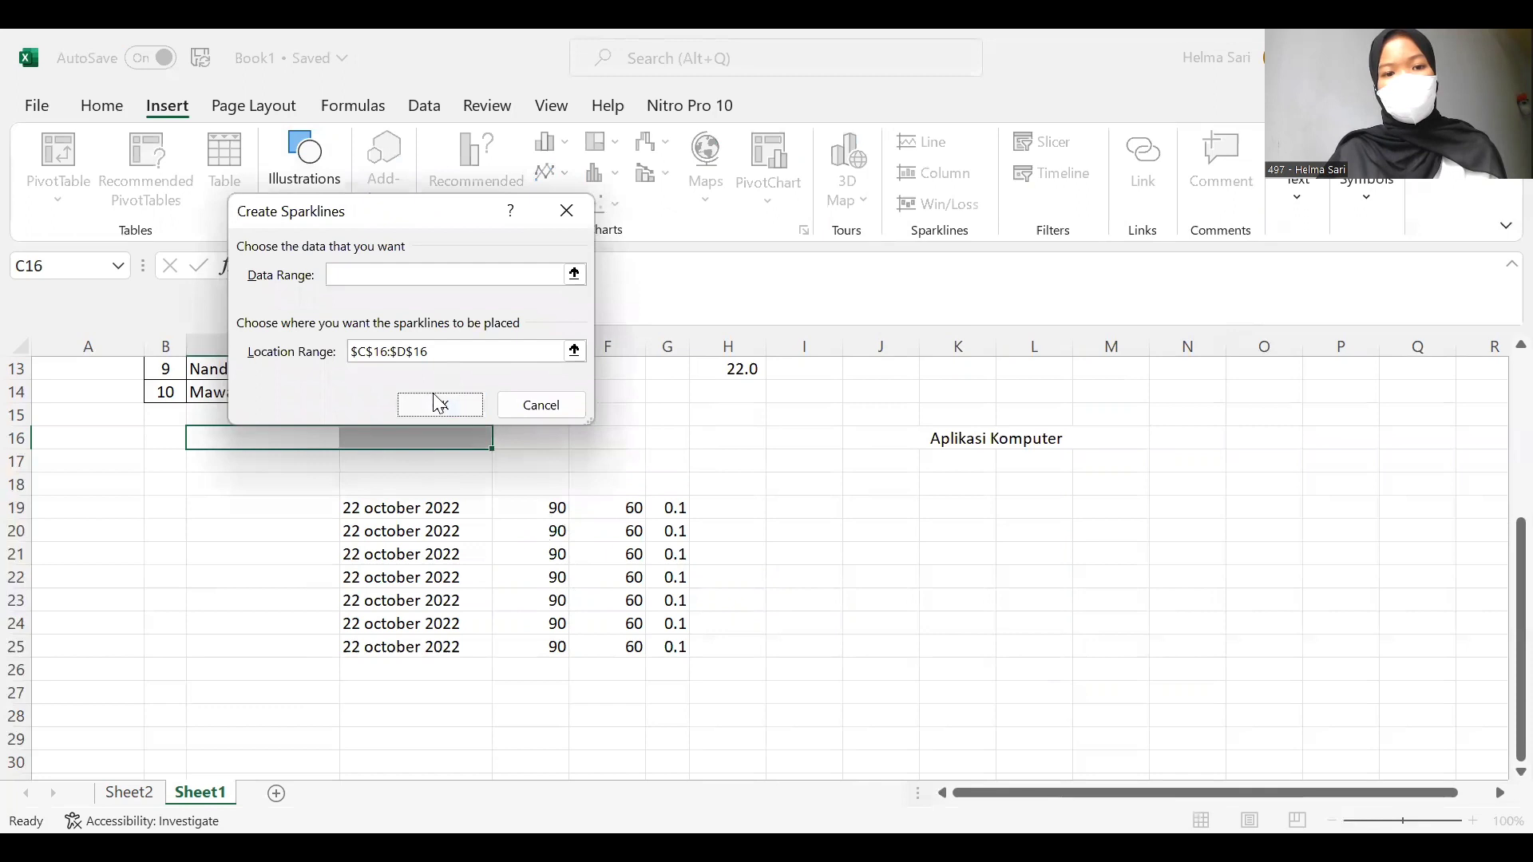
key("Return")
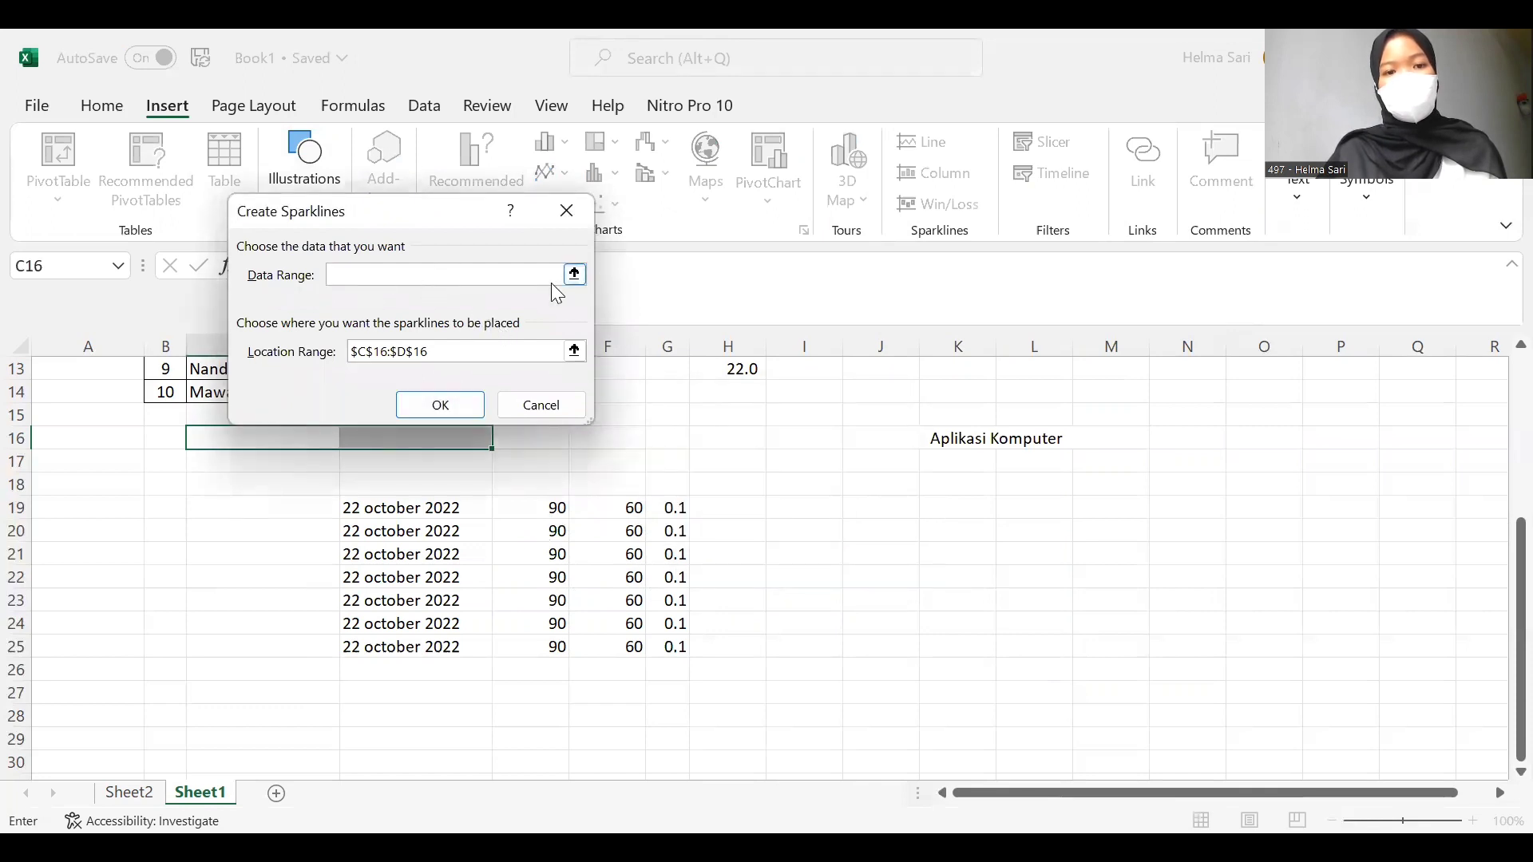
left_click(574, 277)
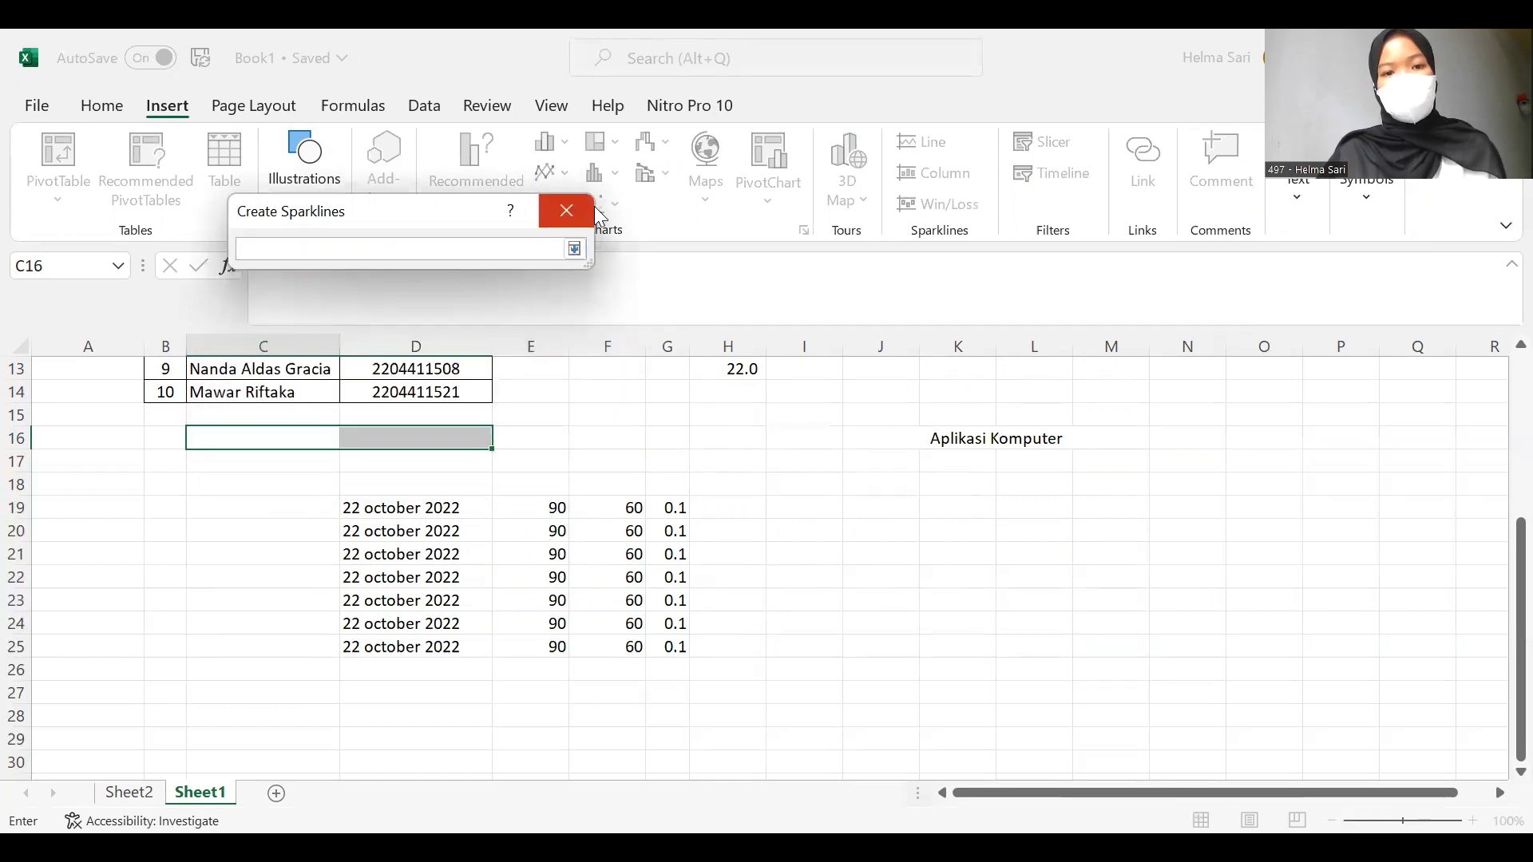
left_click(577, 210)
left_click(580, 210)
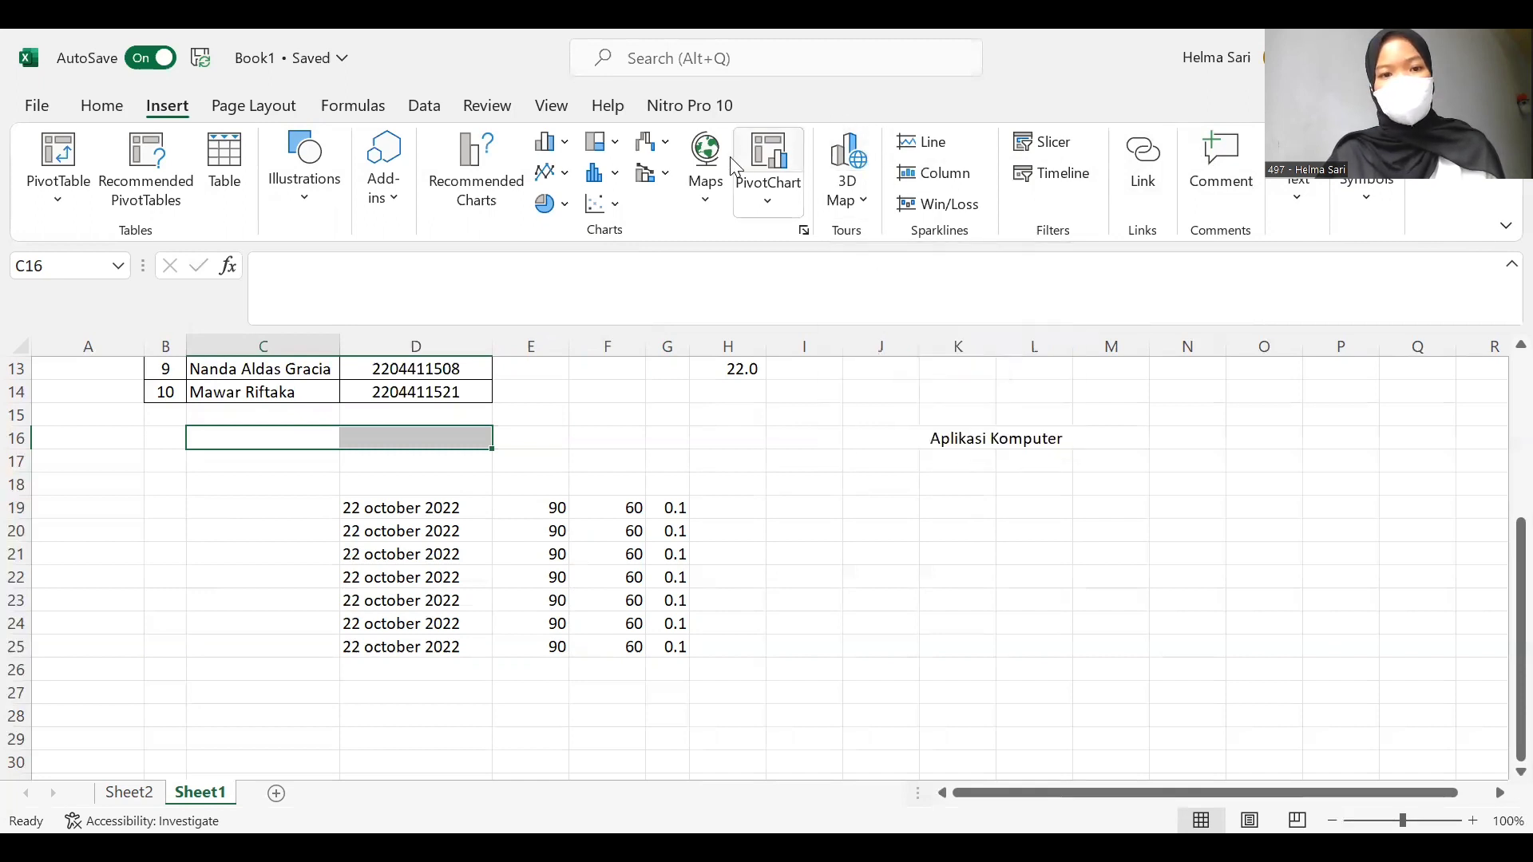
- Insert a 2-D pie chart and open the formatting options for its plot area
left_click(551, 205)
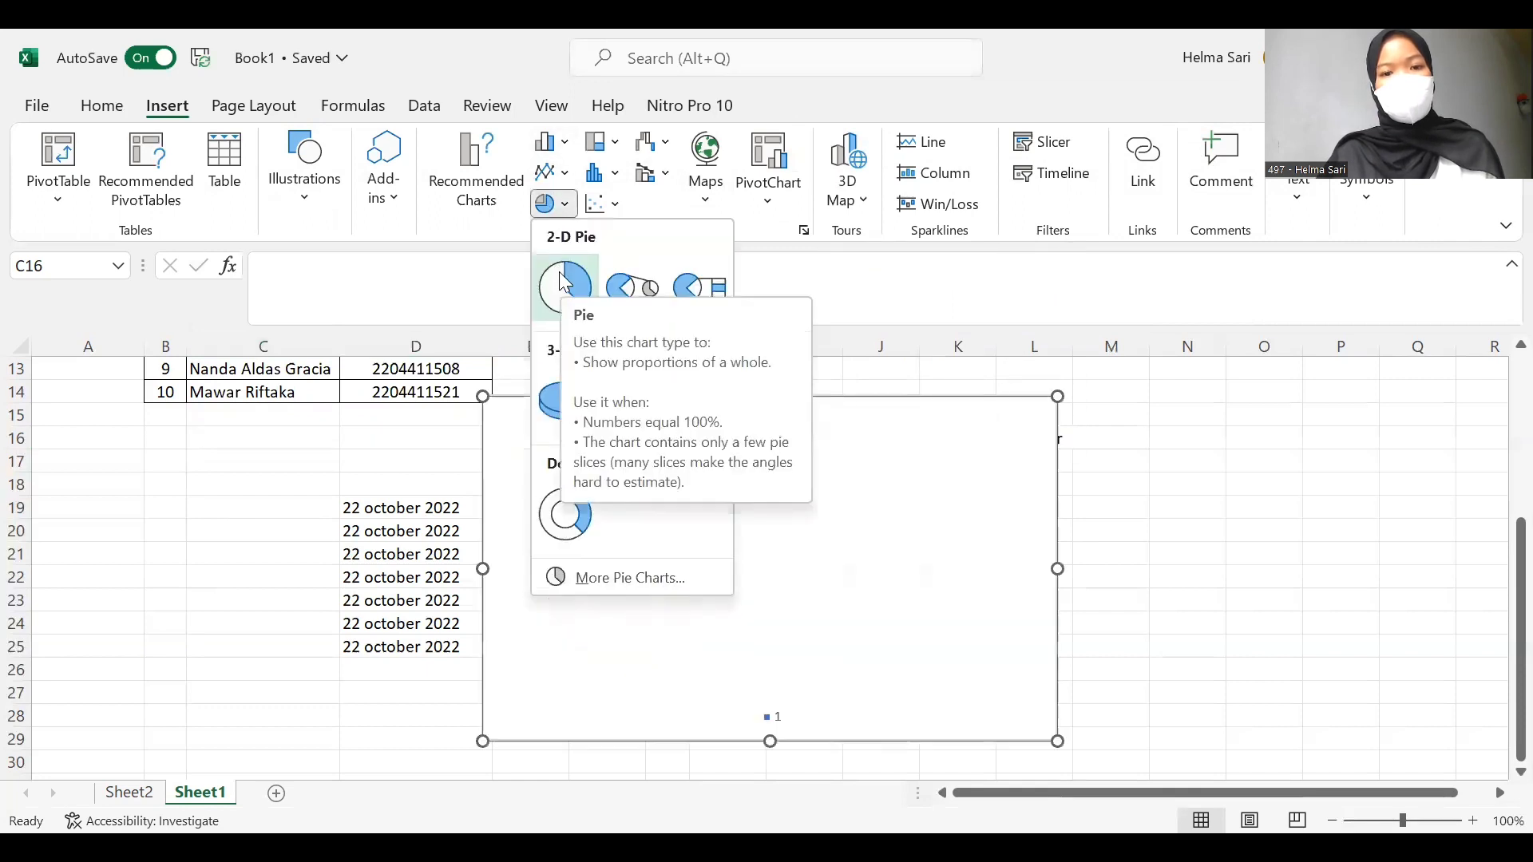
left_click(558, 278)
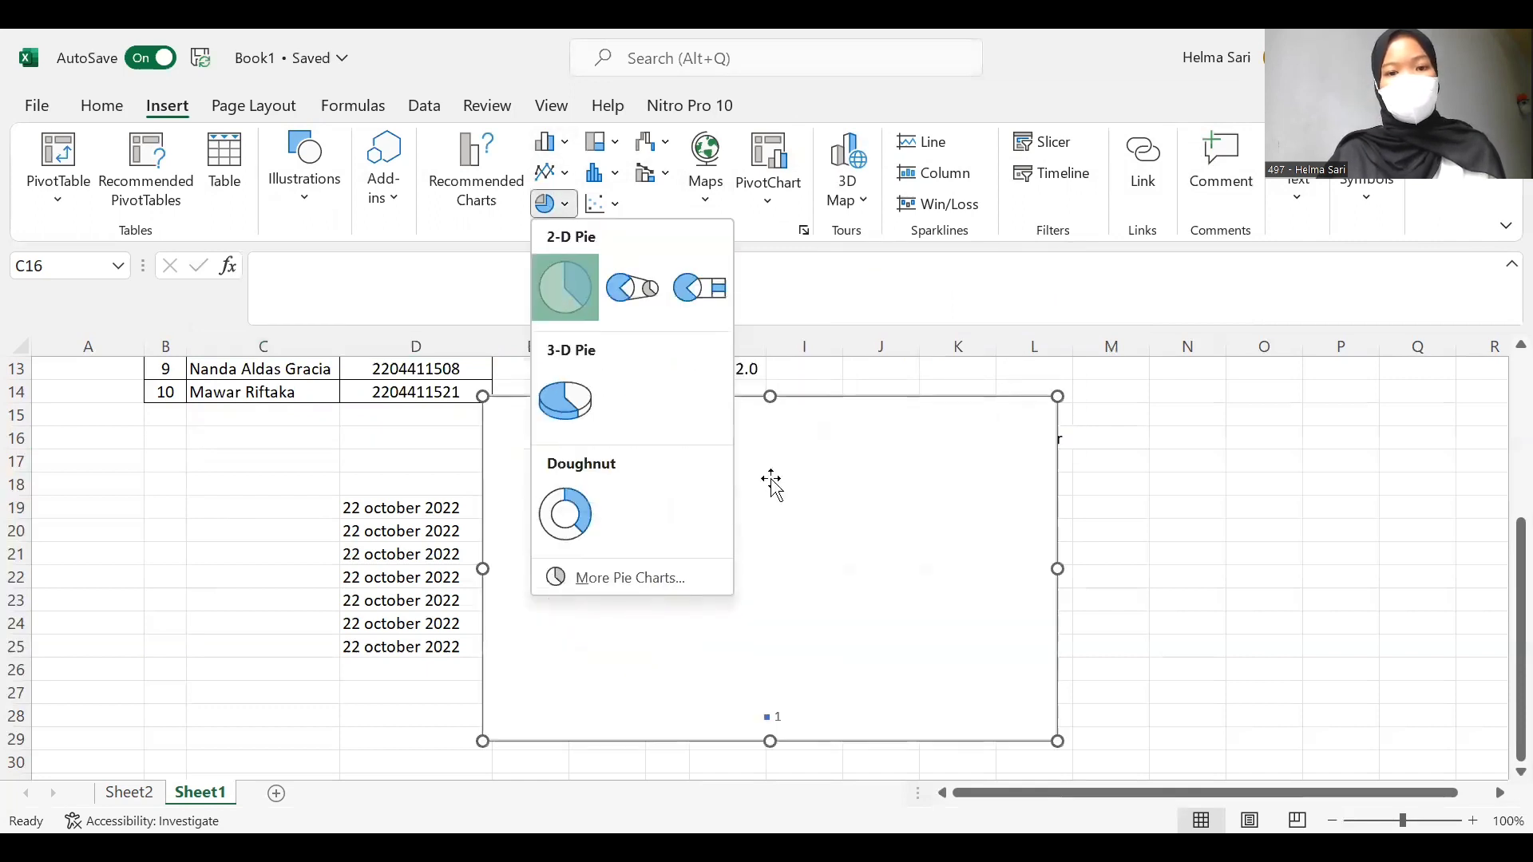
left_click(716, 502)
left_click_drag(758, 576, 748, 553)
double_click(747, 554)
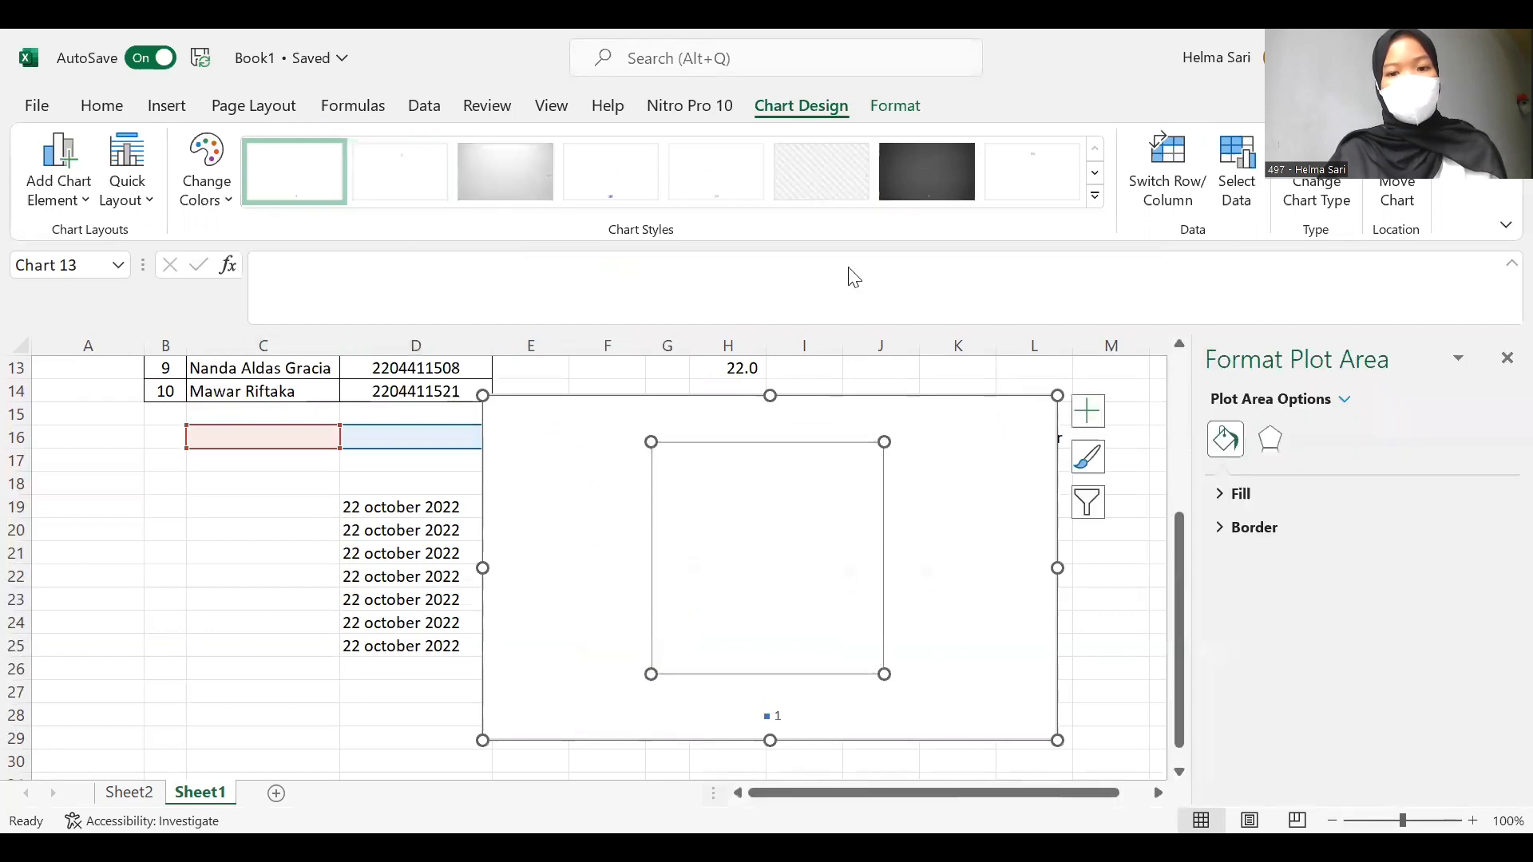
- Reposition the pie chart and shift its plot area toward the chart's upper-left corner, and delete the chart
left_click(956, 598)
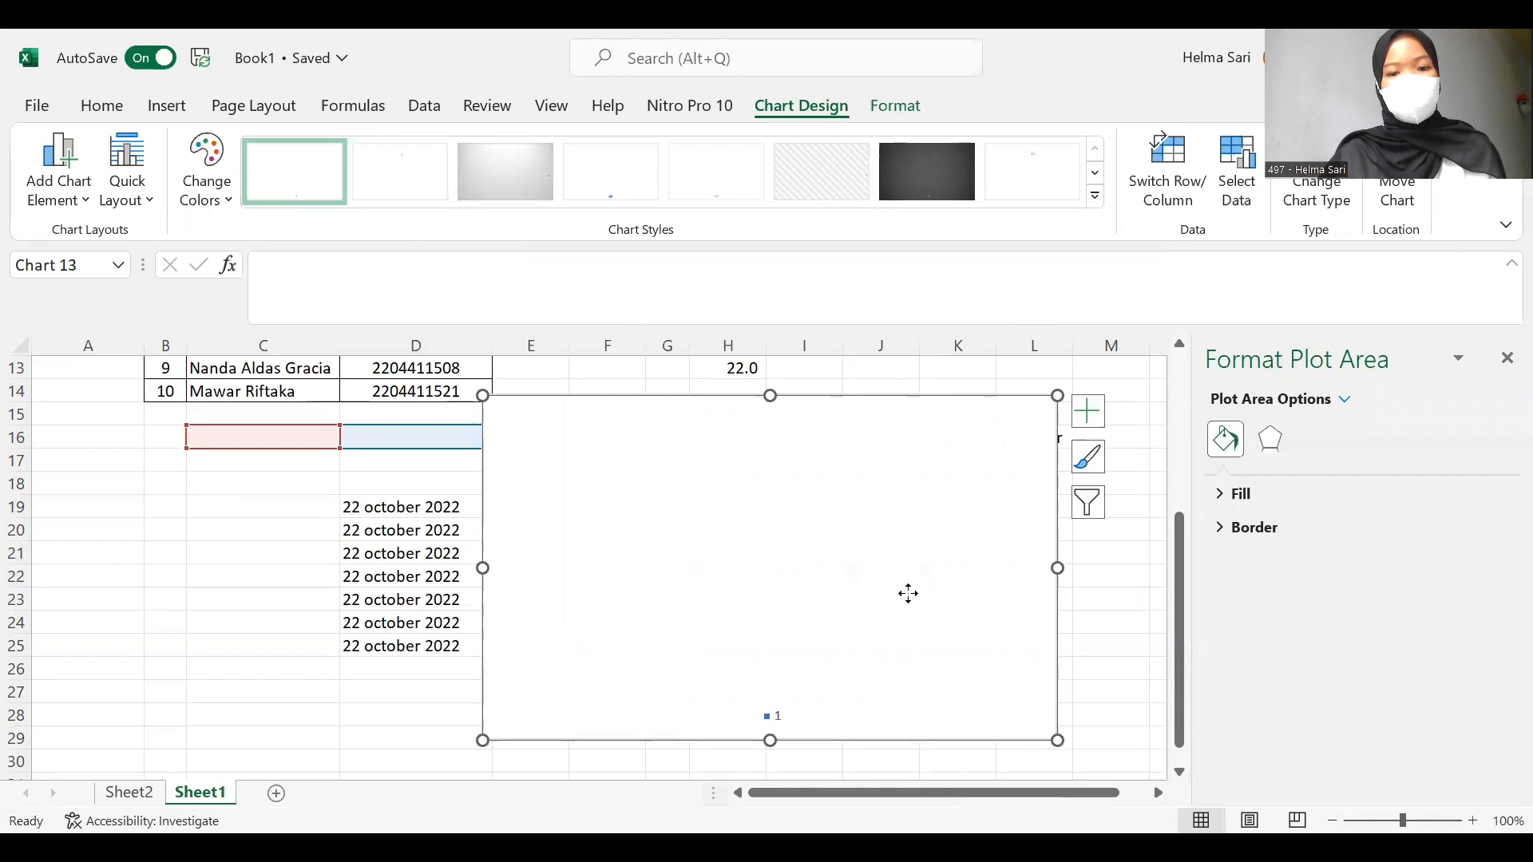
left_click_drag(908, 593, 903, 594)
left_click_drag(819, 579, 708, 552)
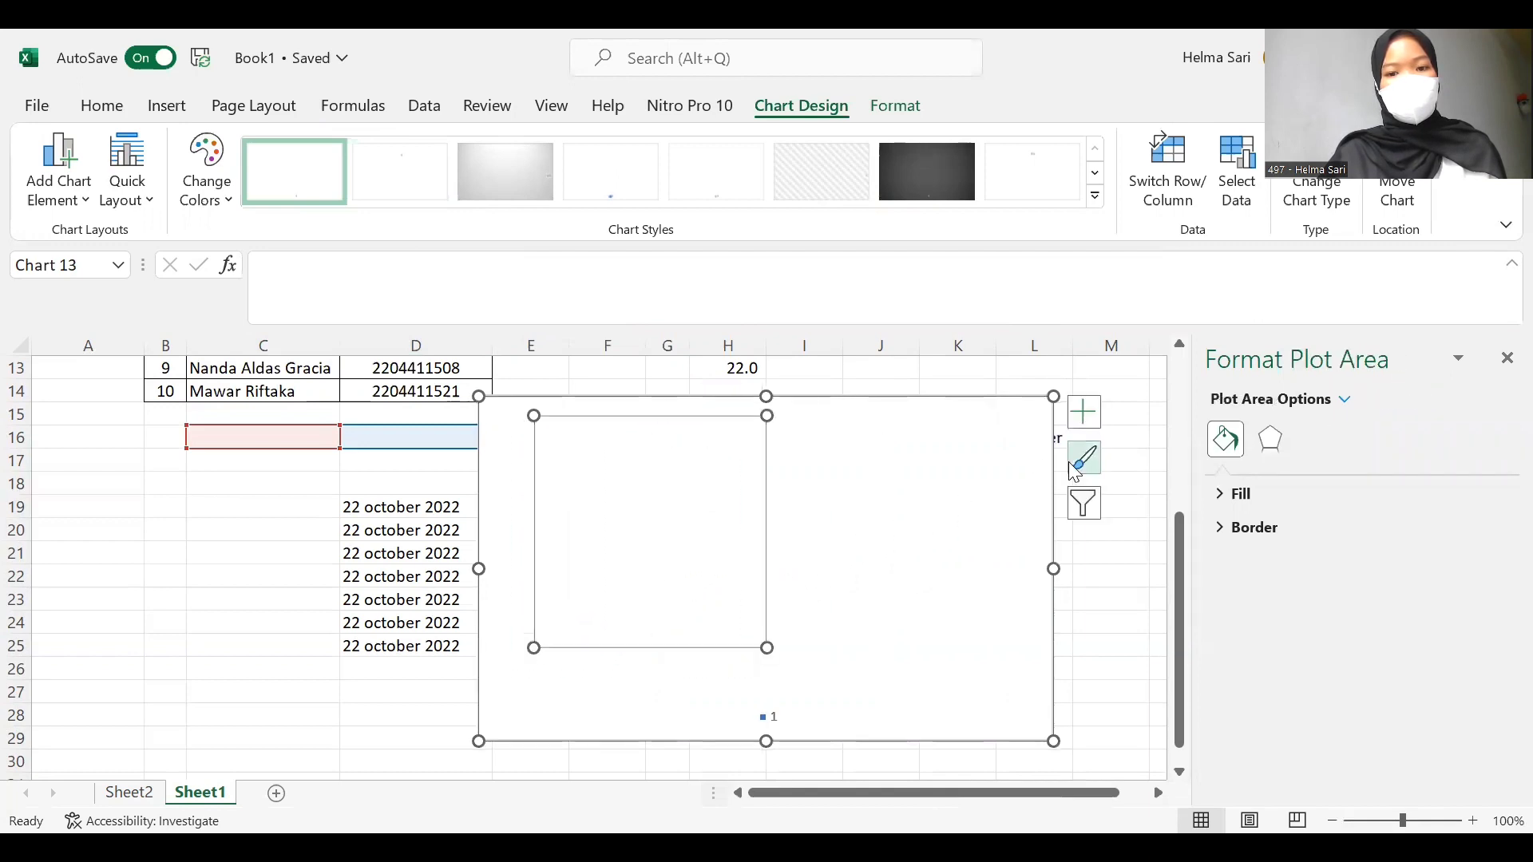
mouse_move(790, 511)
left_mouse_down()
mouse_move(811, 579)
mouse_move(782, 528)
left_mouse_up()
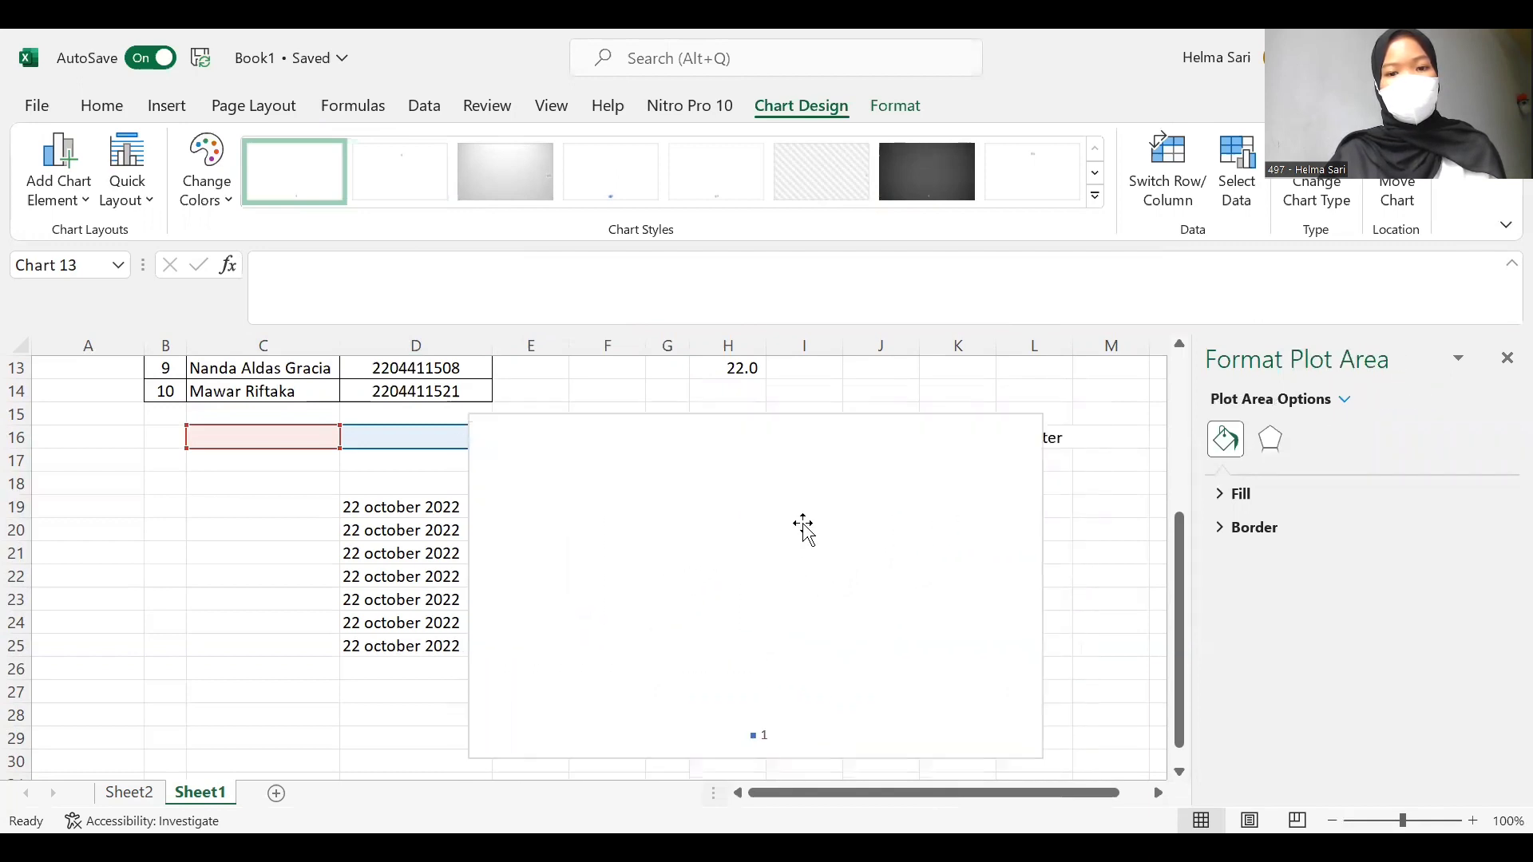
key("Delete")
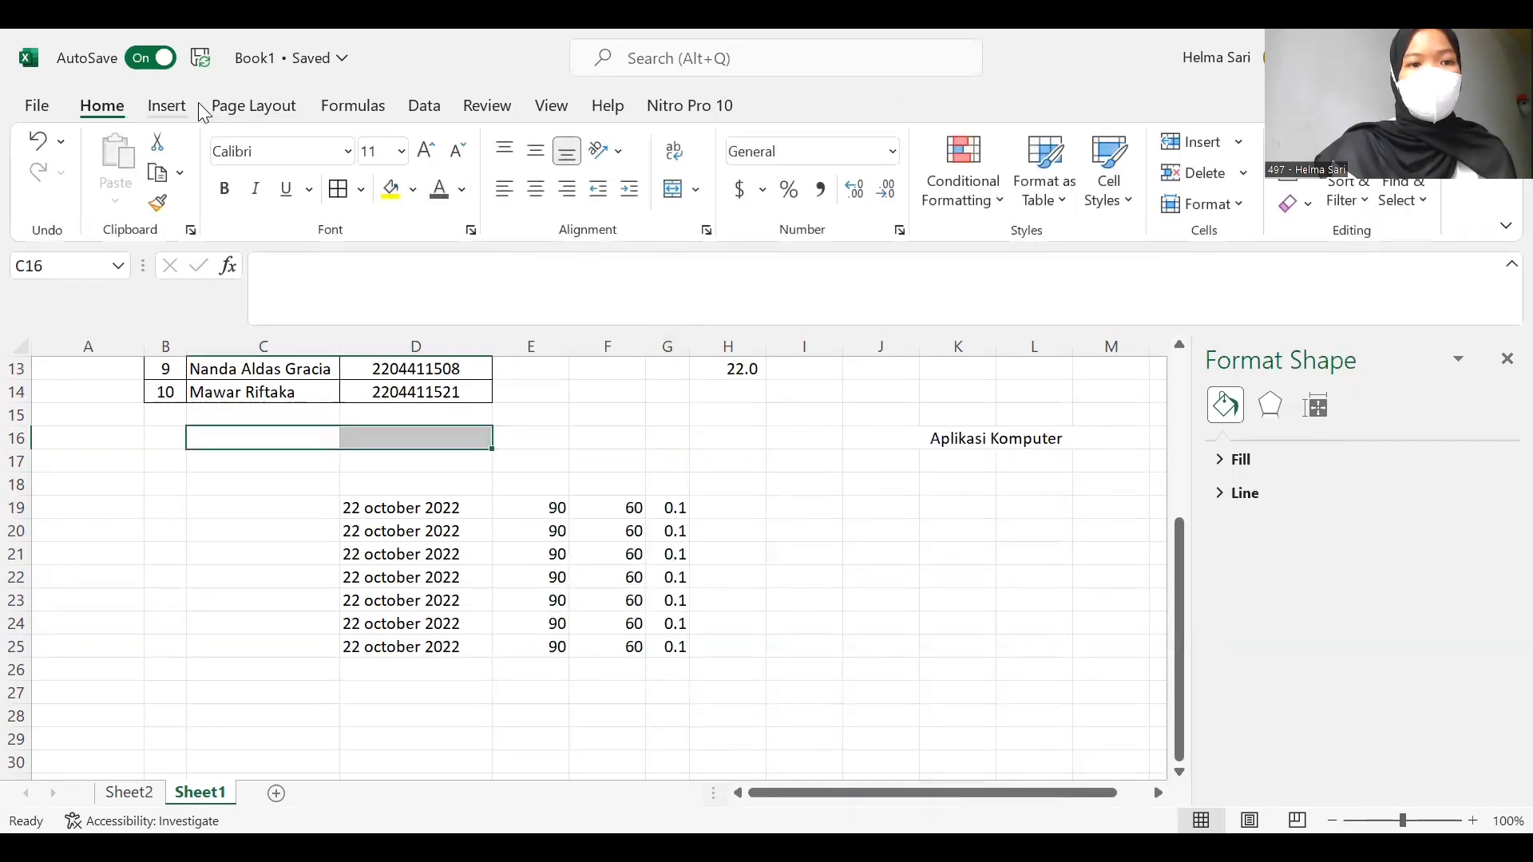
- Insert another 2-D pie chart and move it beside the date table, starting at column G
left_click(166, 105)
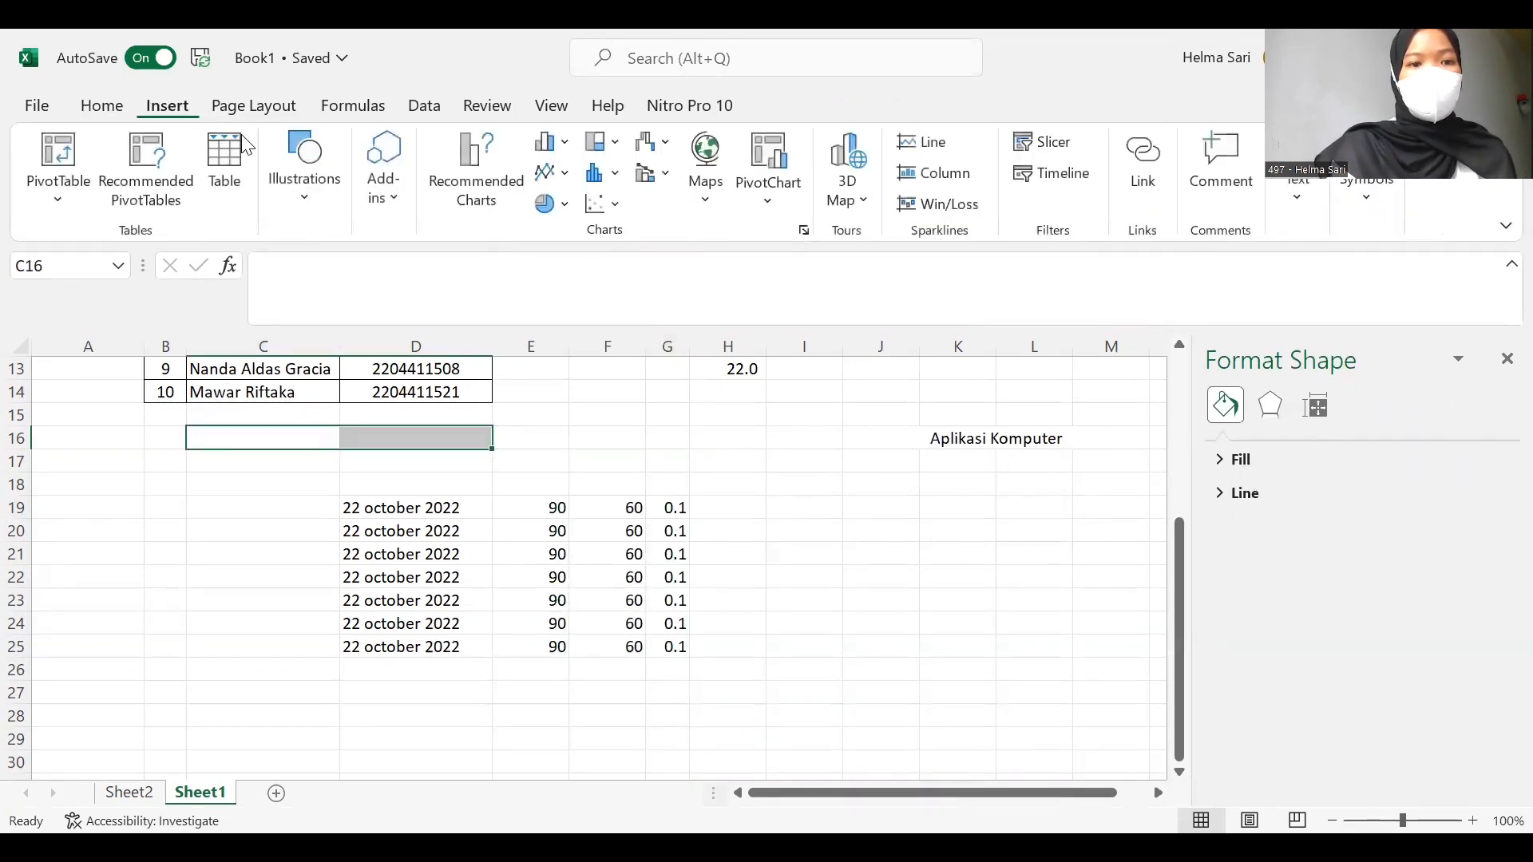
left_click(567, 208)
left_click(587, 278)
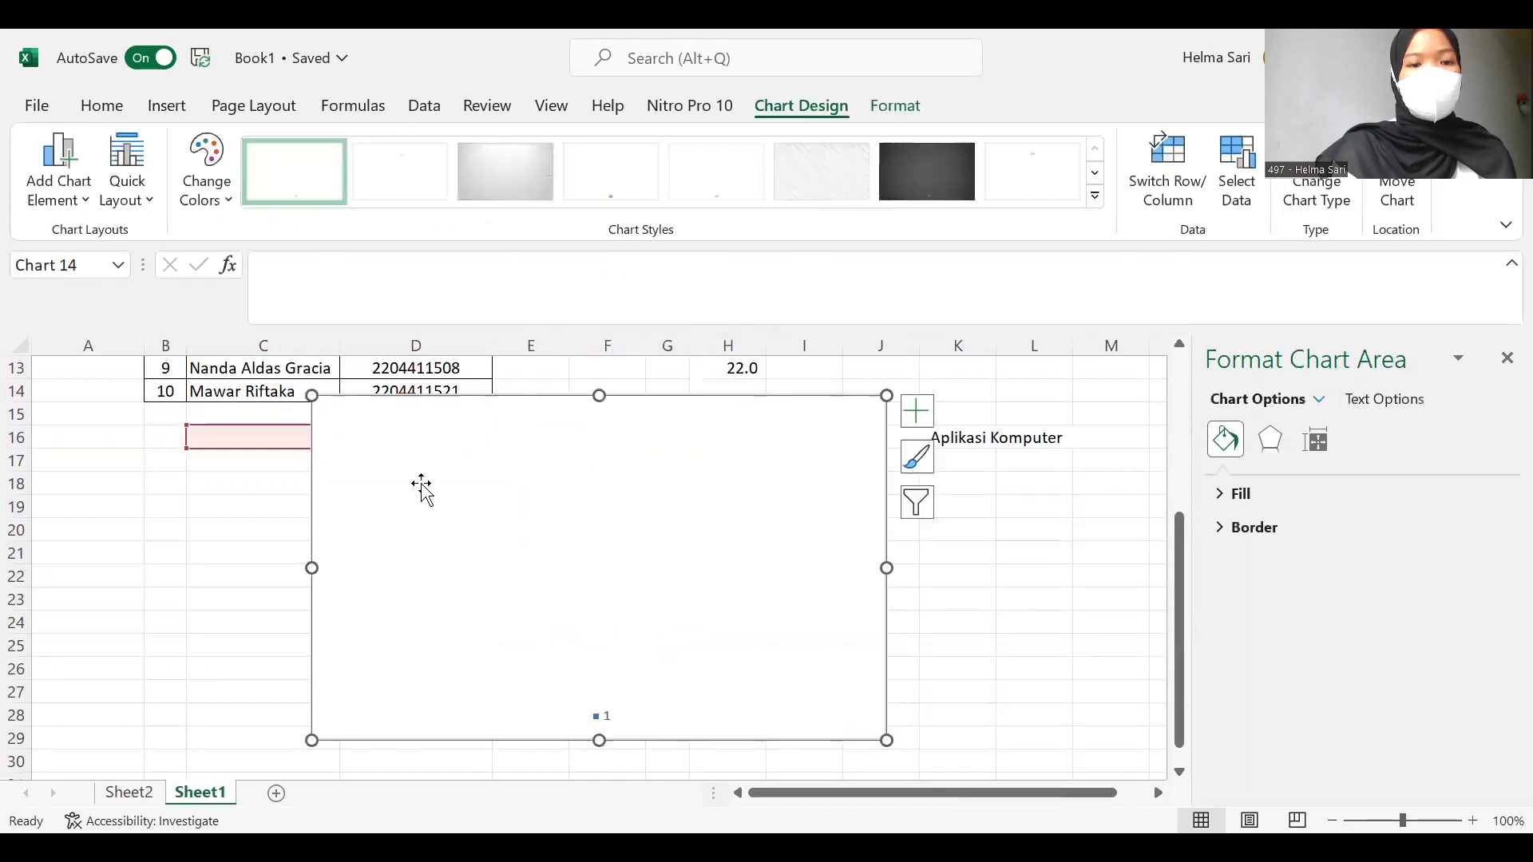
left_click_drag(421, 485, 770, 431)
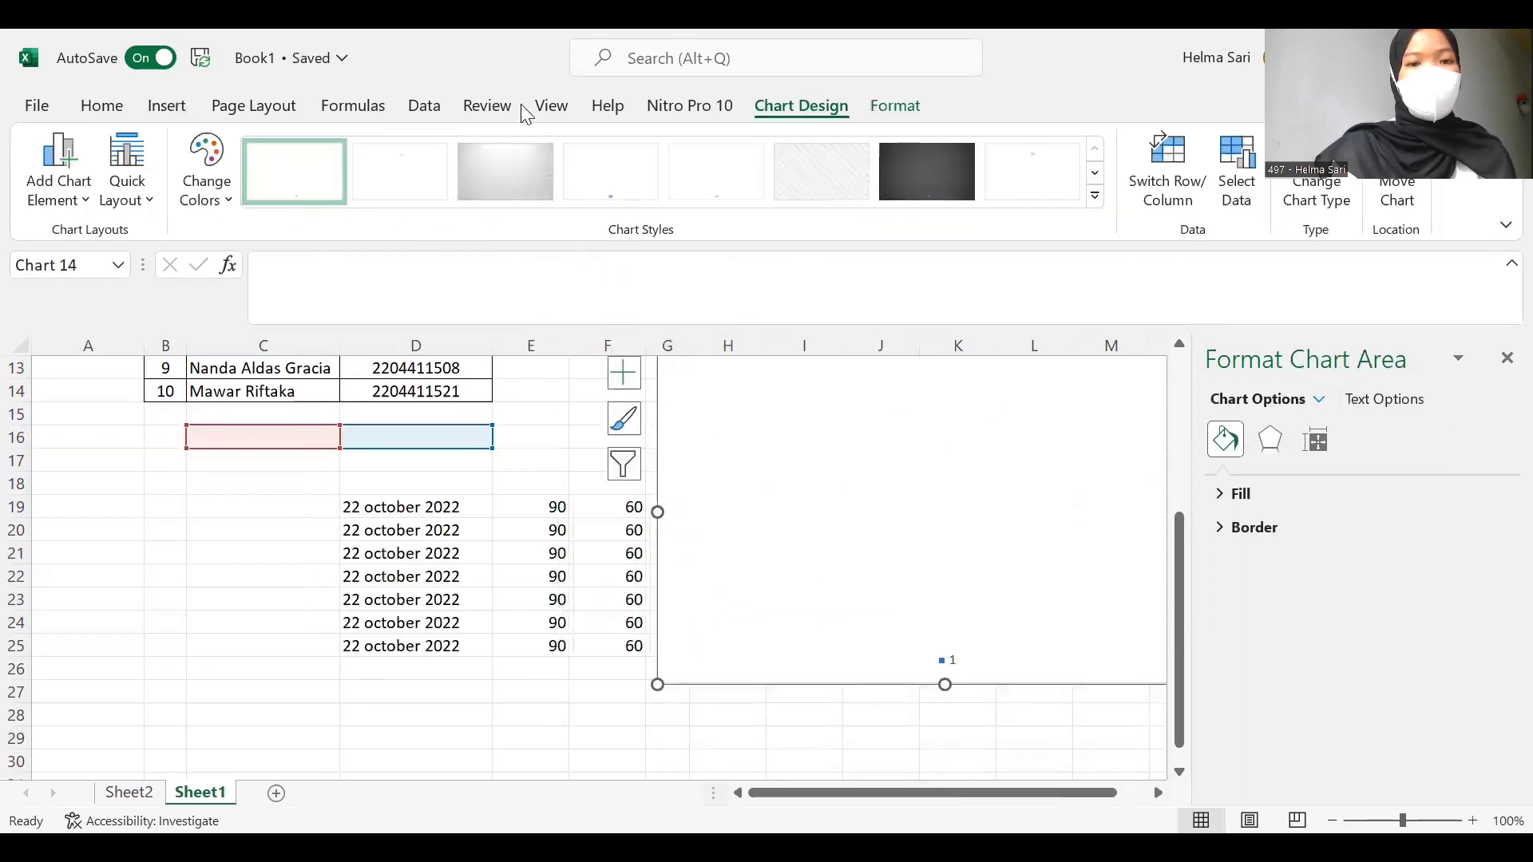
- Try the diagonally striped chart style on the pie chart, undo it, and delete the chart
left_click(828, 166)
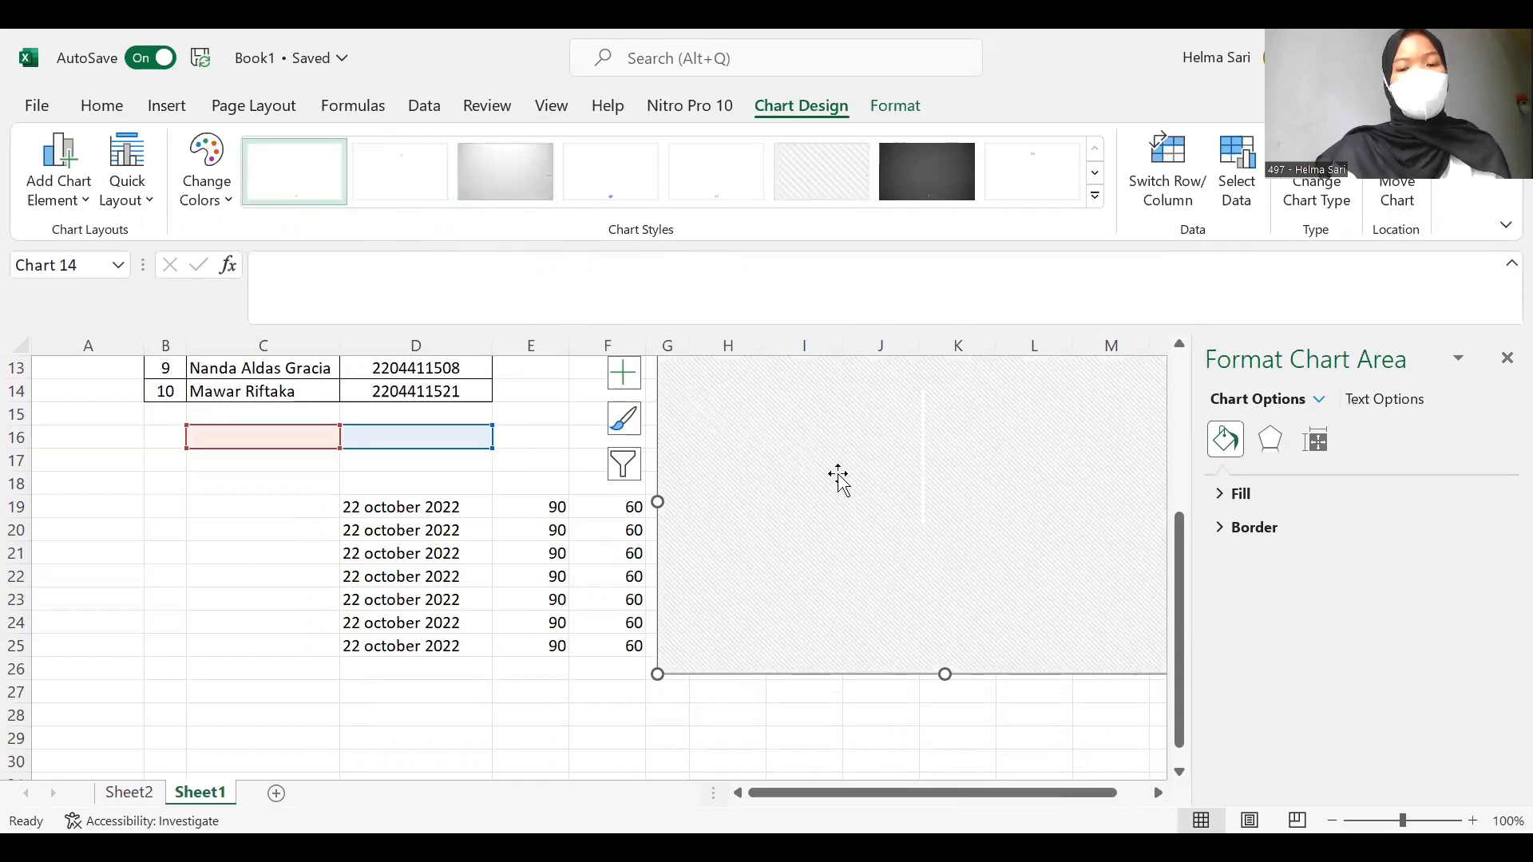
key("ctrl+z")
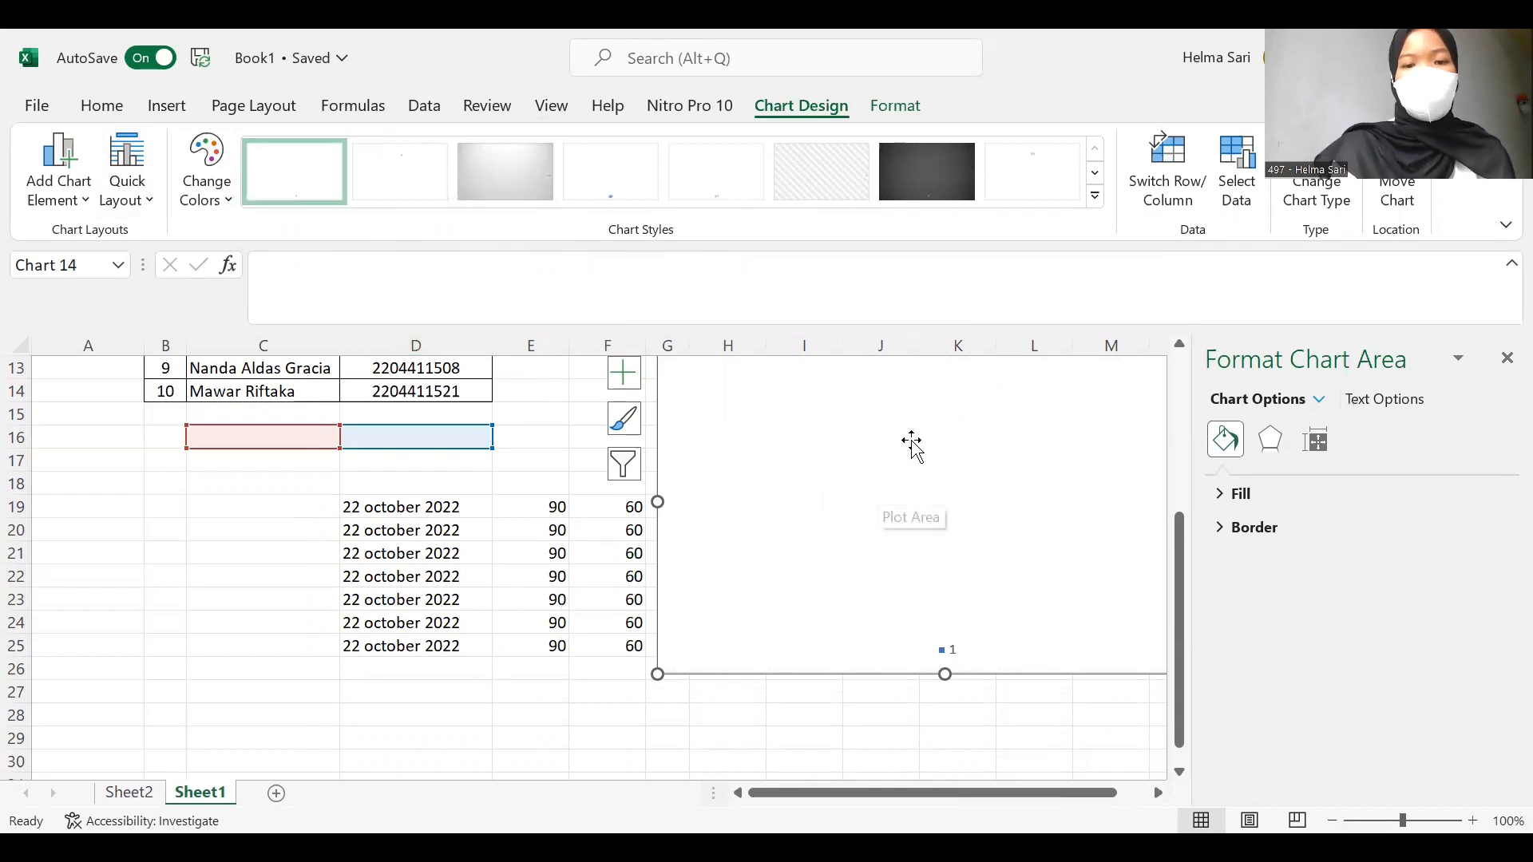
key("Delete")
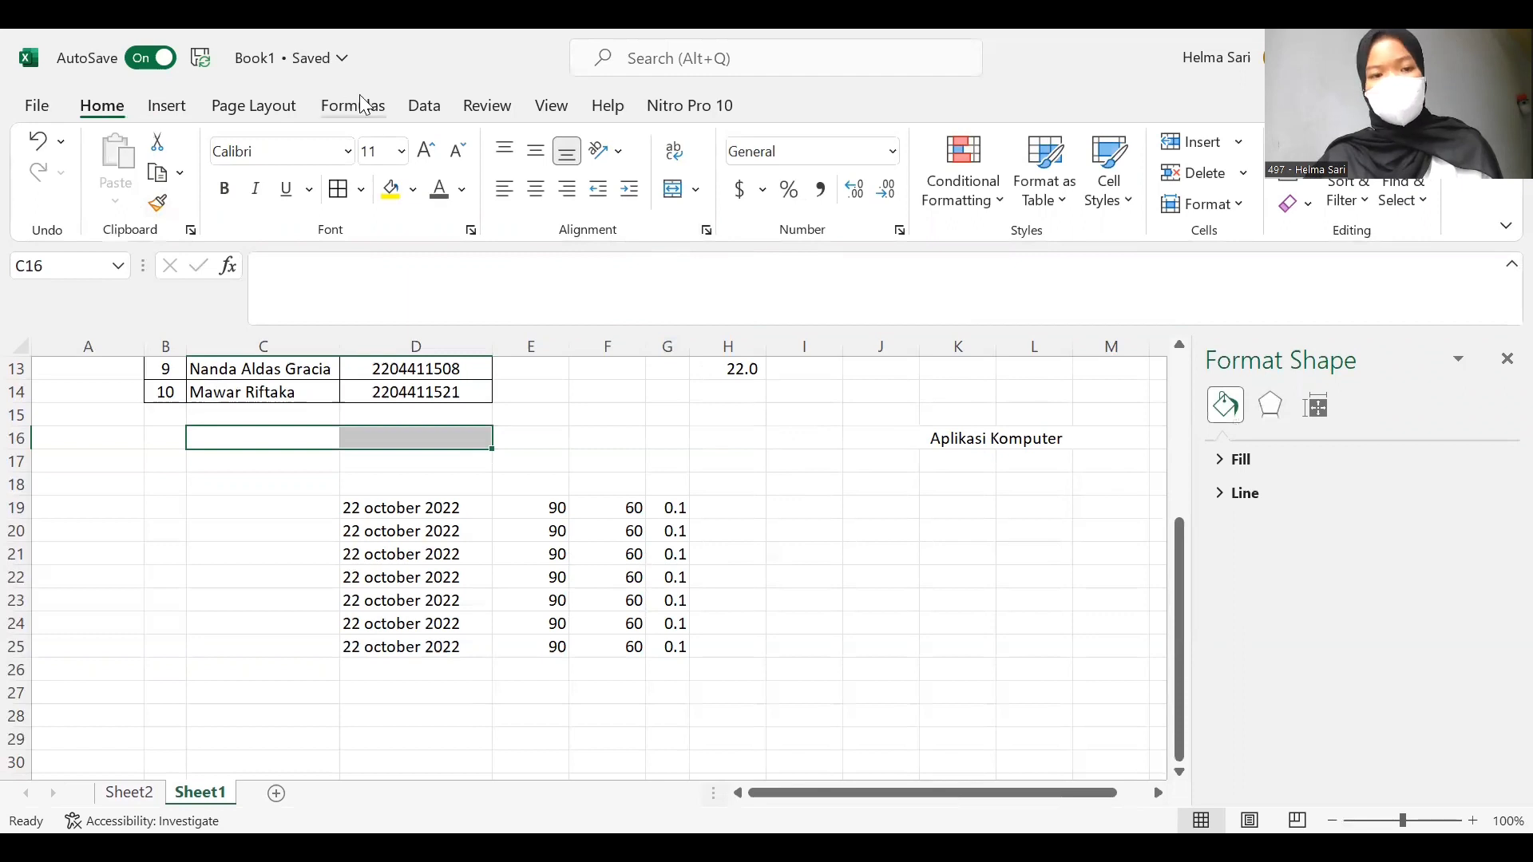
- Insert a 2-D column chart and shift its plot area slightly toward the chart's lower-right corner
left_click(189, 103)
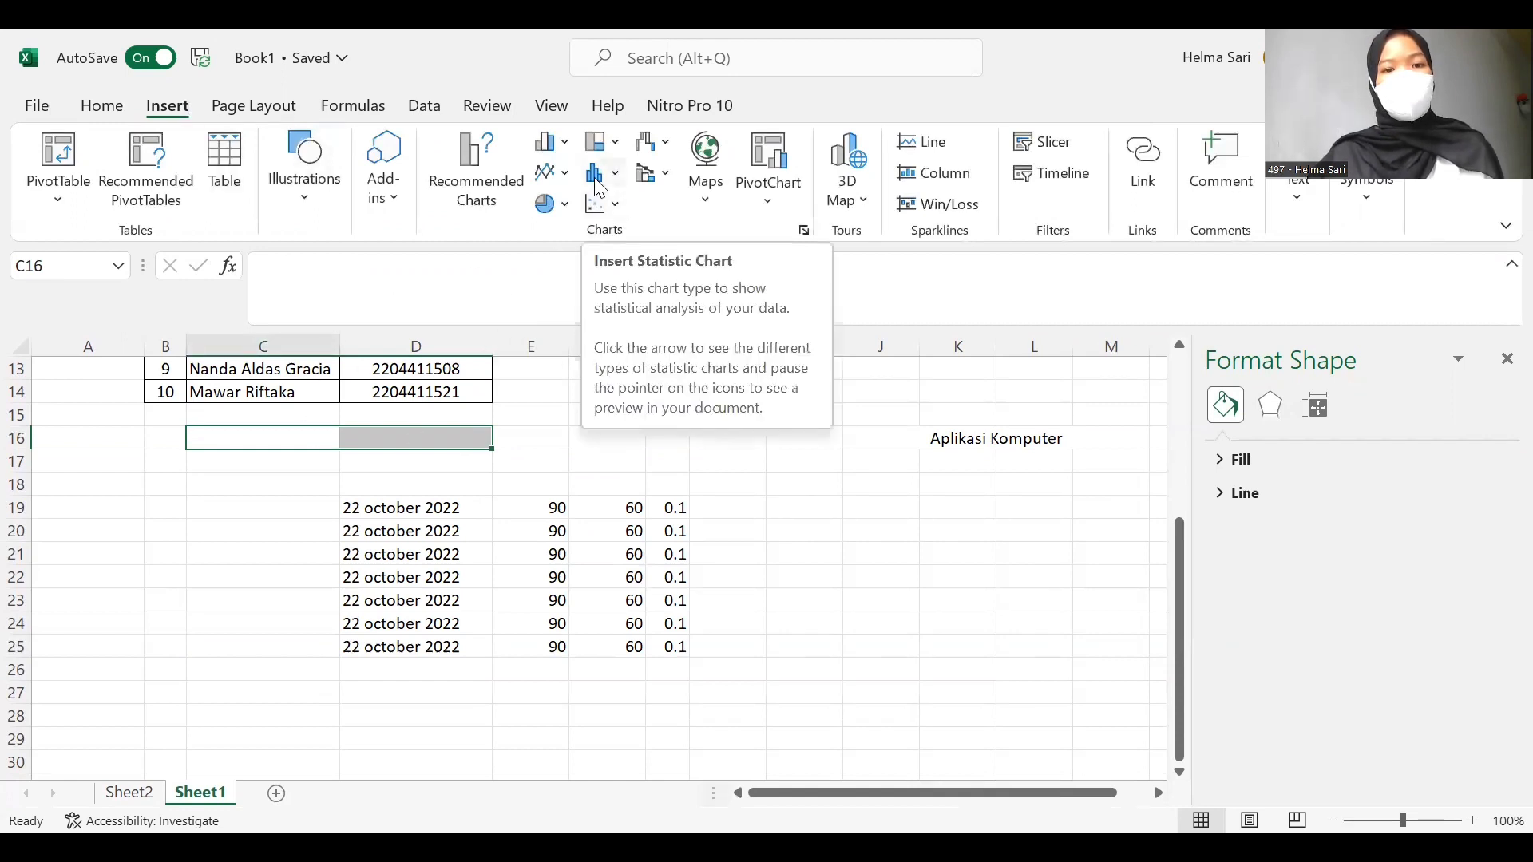
left_click(556, 146)
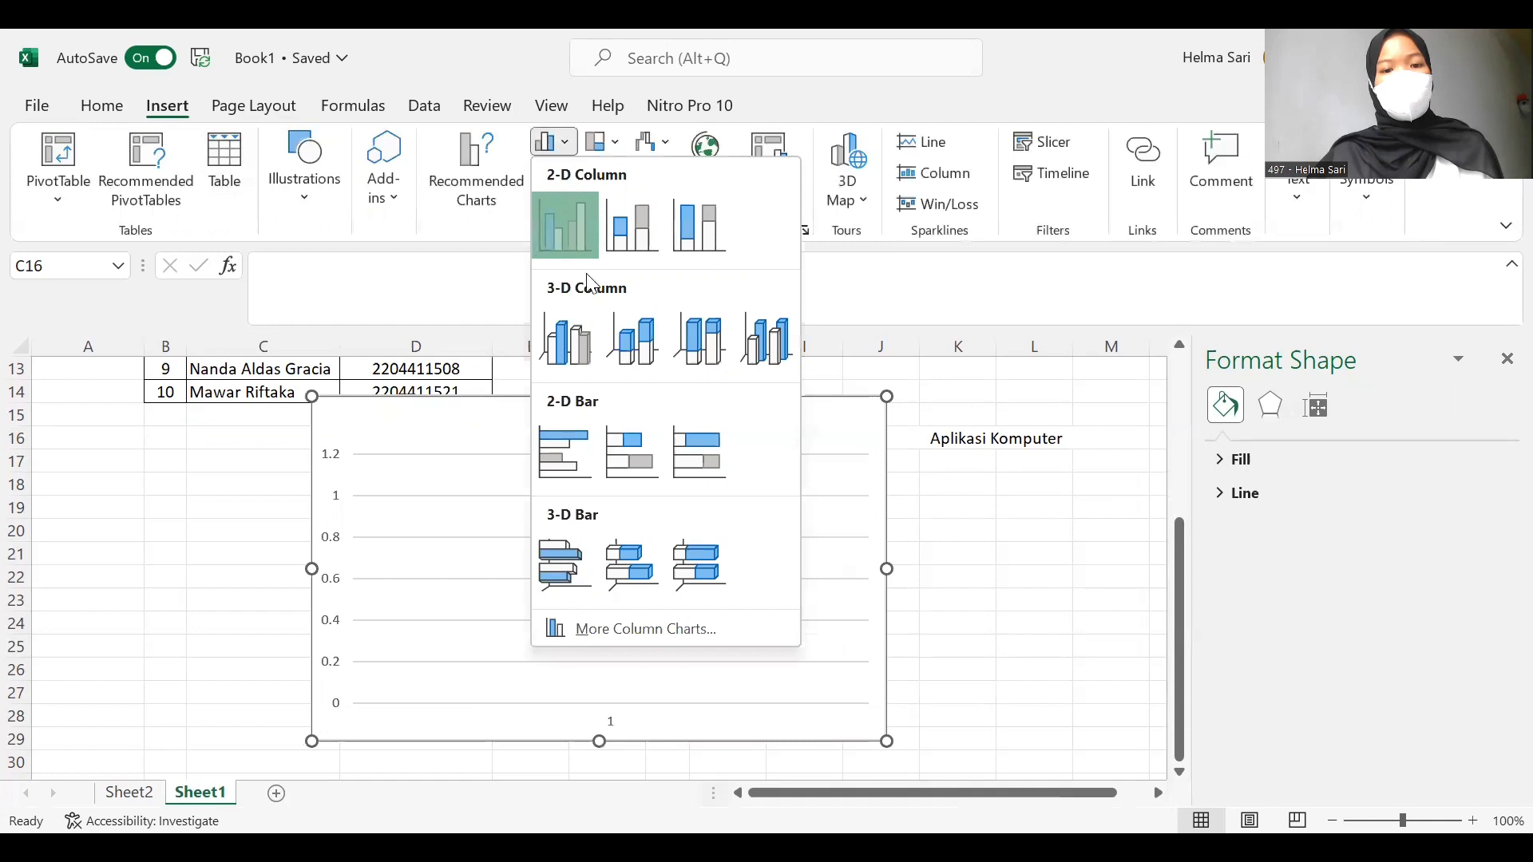
left_click(499, 499)
left_click(462, 540)
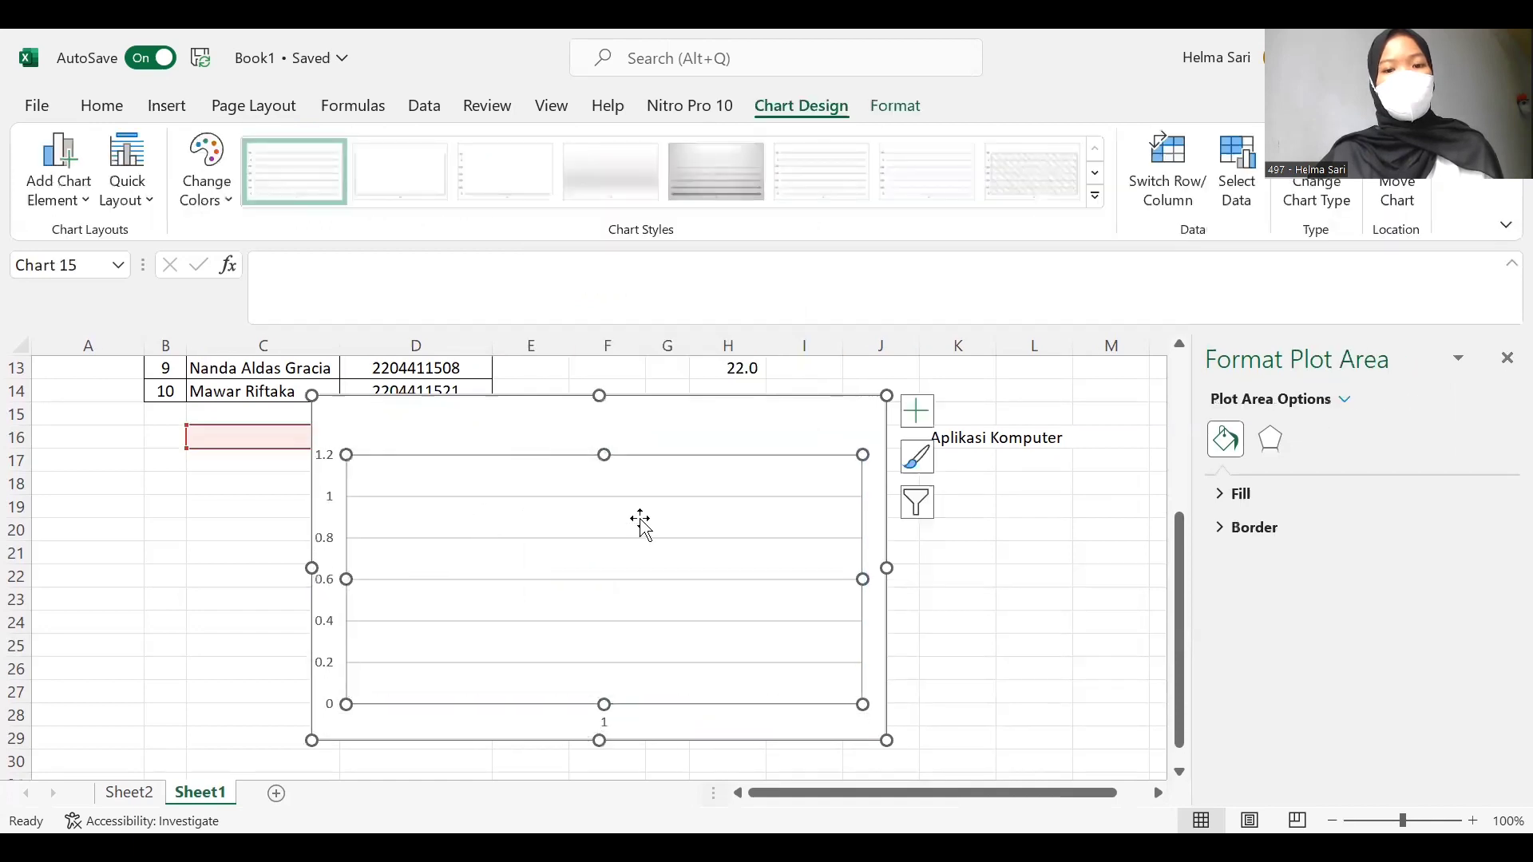
left_click(916, 411)
left_click_drag(836, 533, 852, 539)
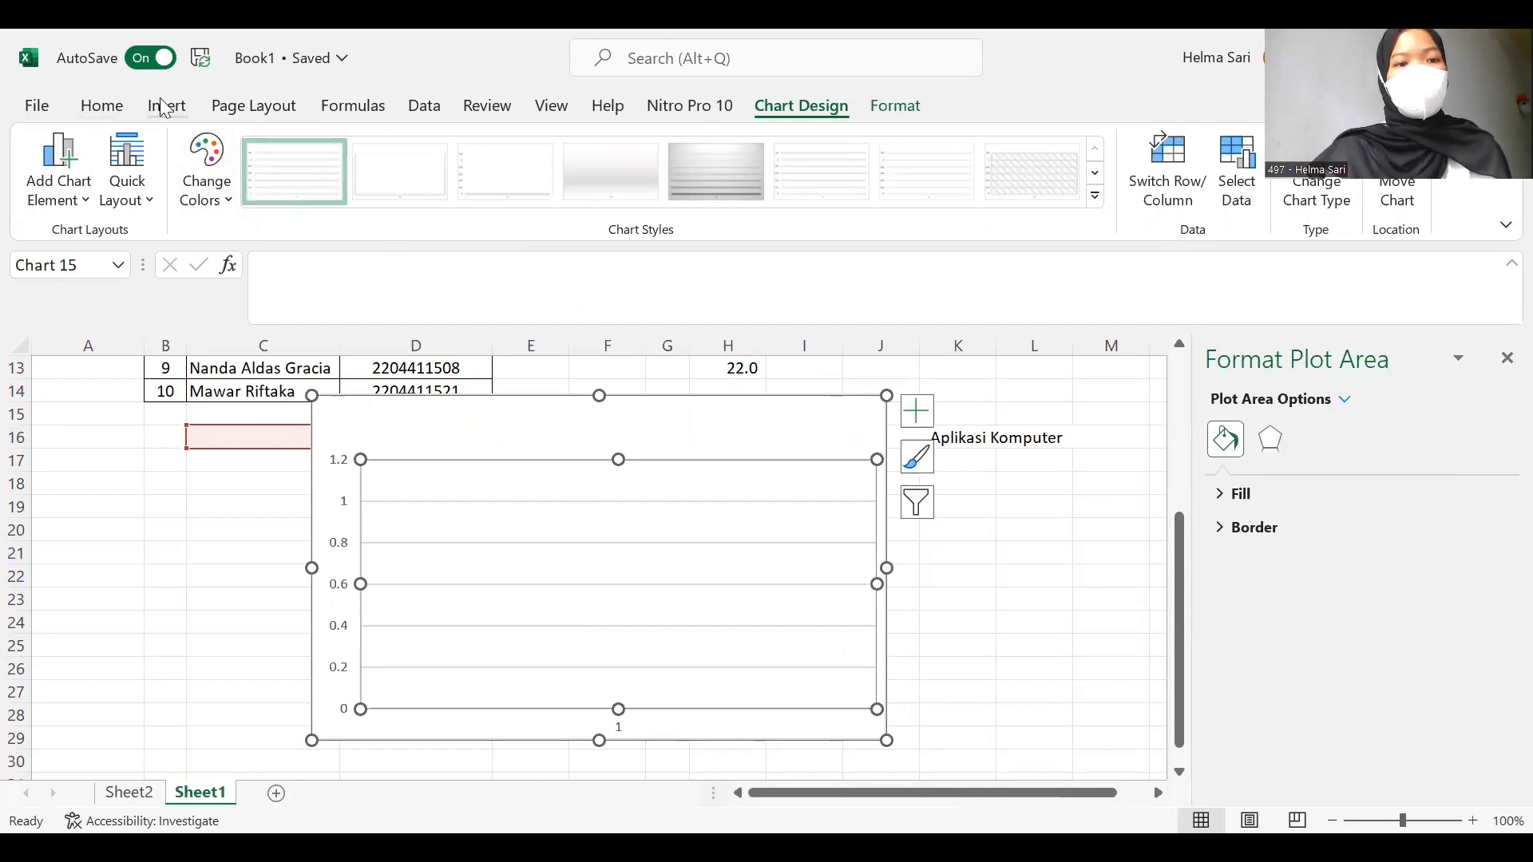
- Delete the column chart from the sheet
left_click(24, 105)
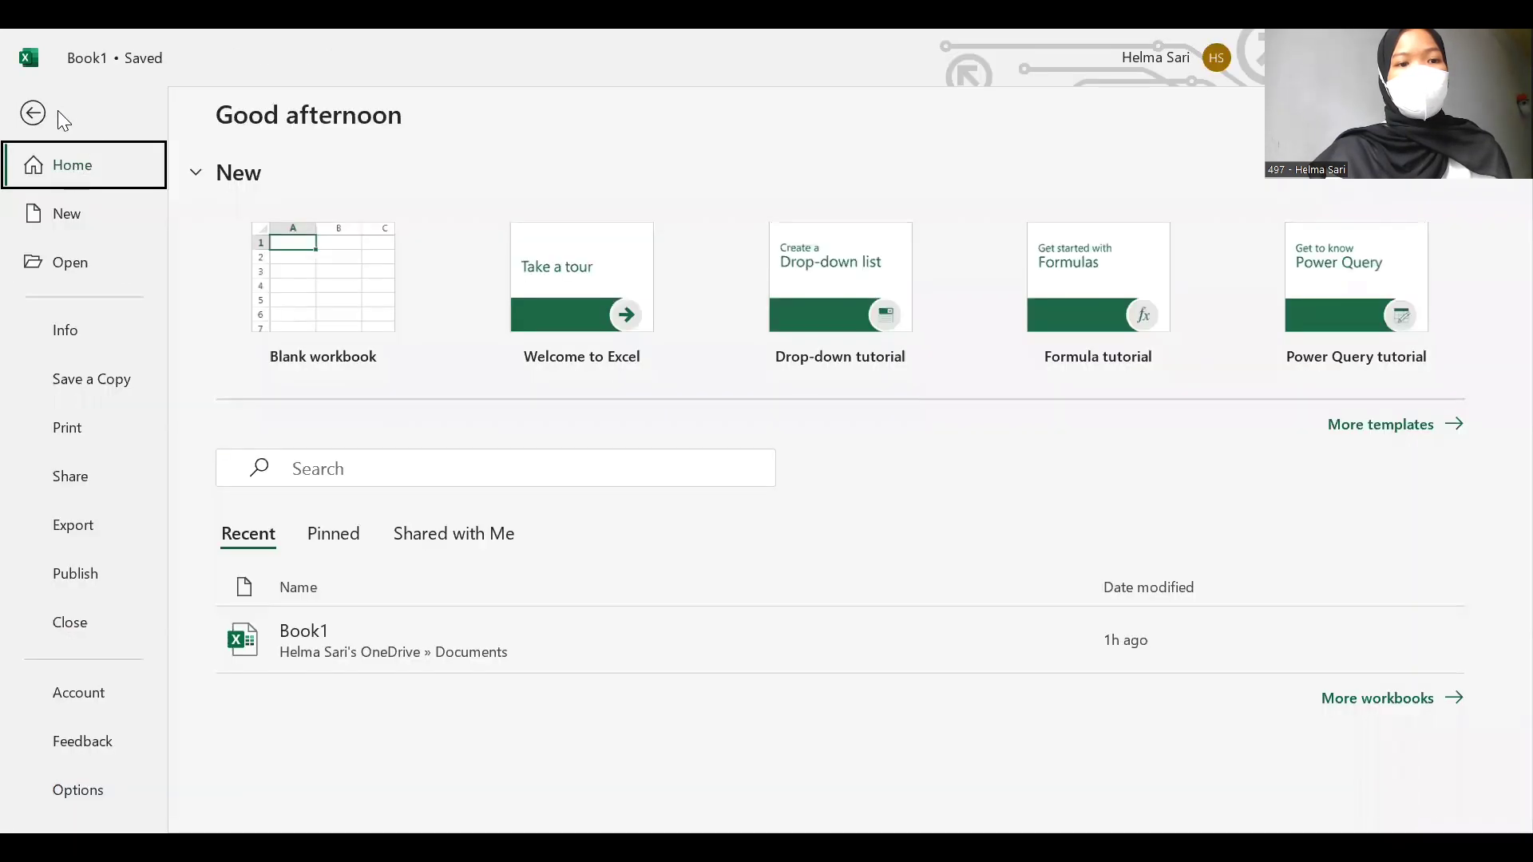
left_click(33, 113)
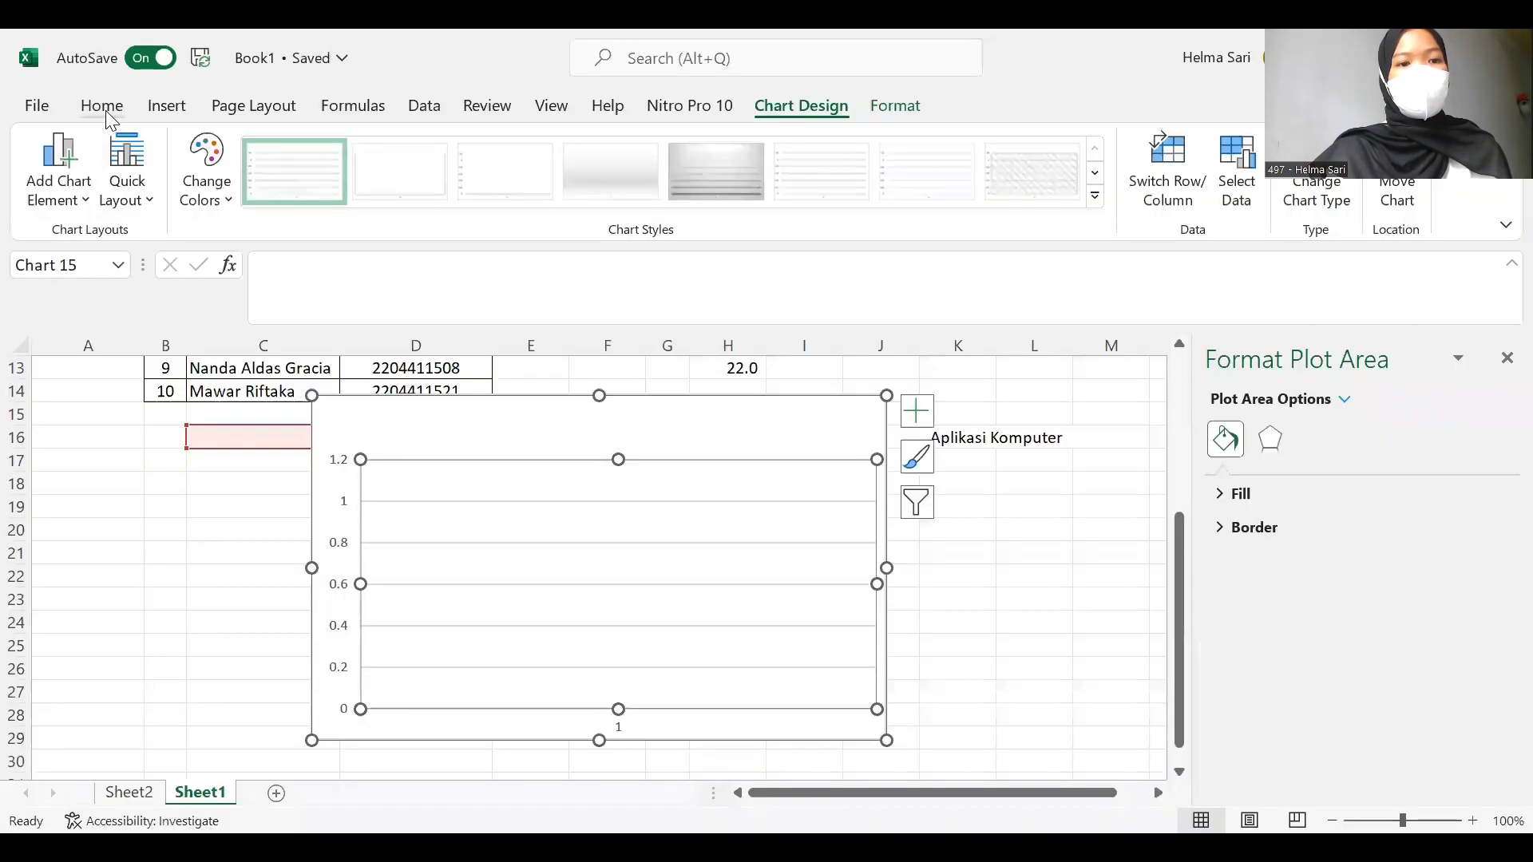
left_click(105, 108)
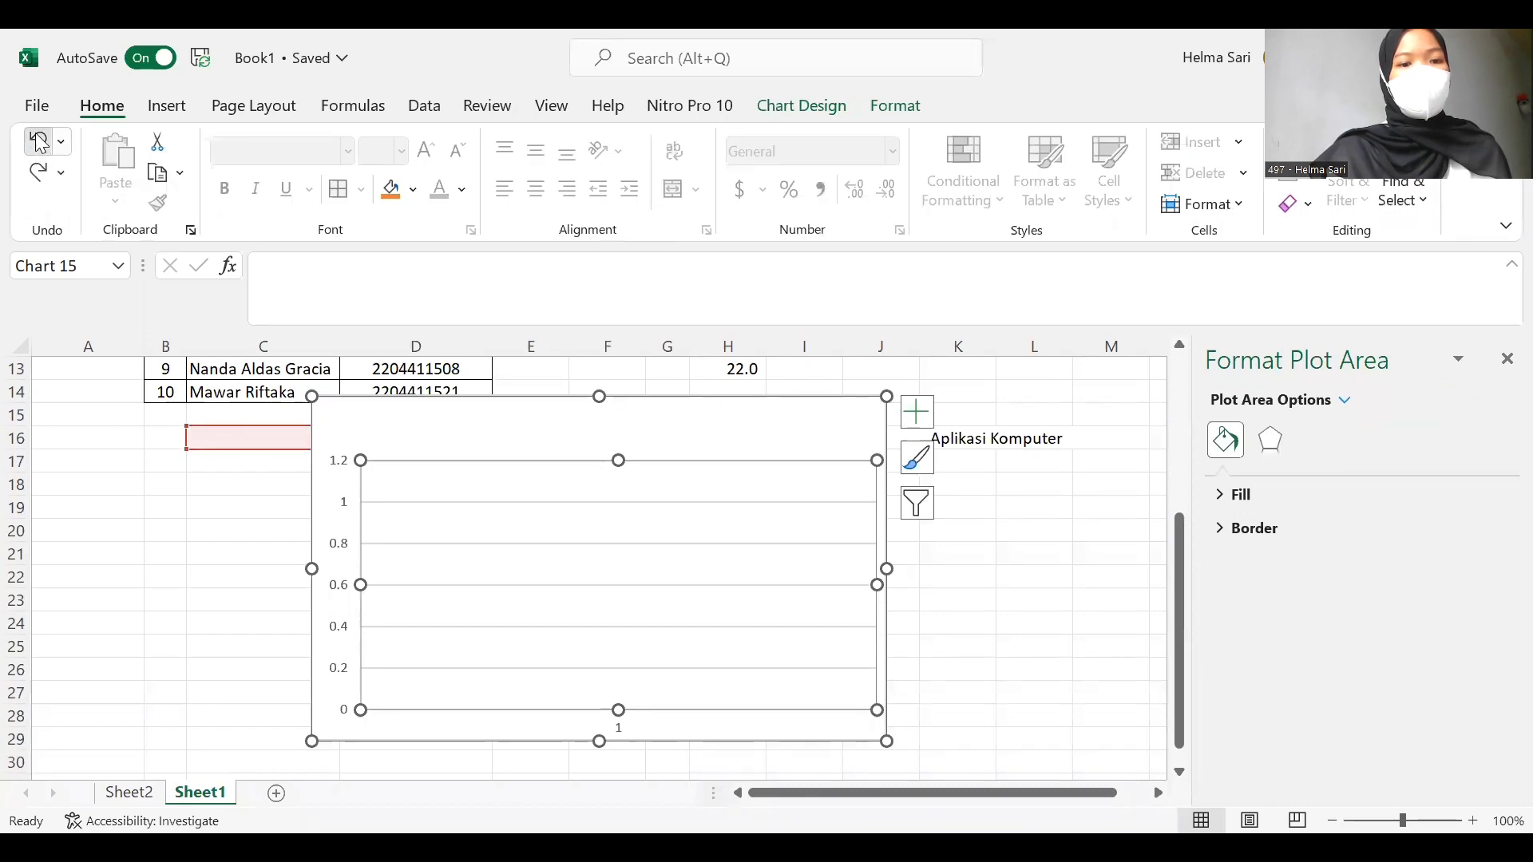
left_click_drag(311, 496, 336, 513)
key("Delete")
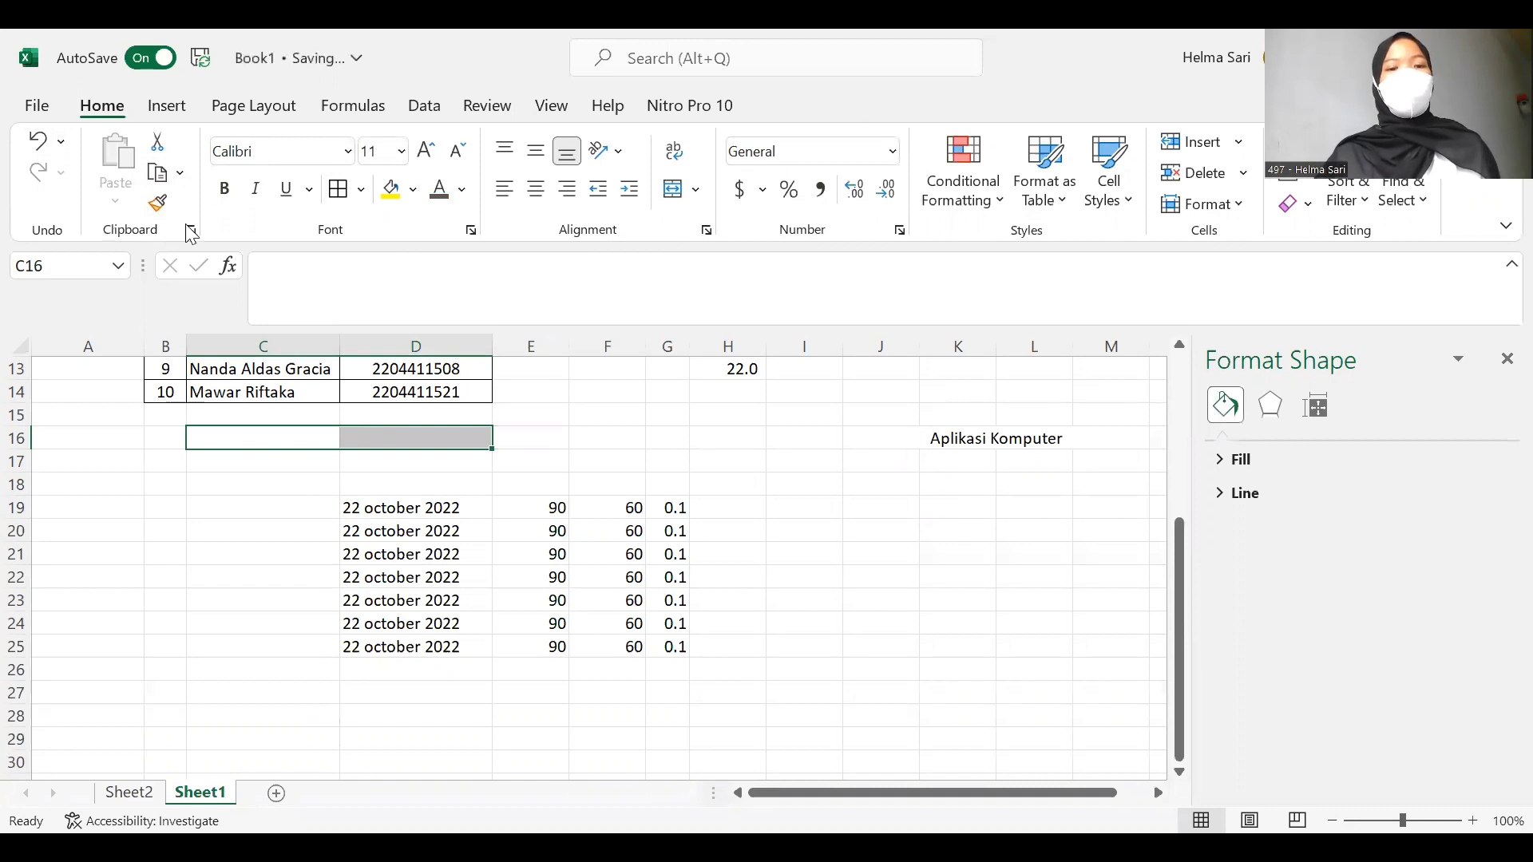
- Open the Insert Hyperlink settings for empty cell D16 to examine the link options, and close them without adding a link
left_click(148, 109)
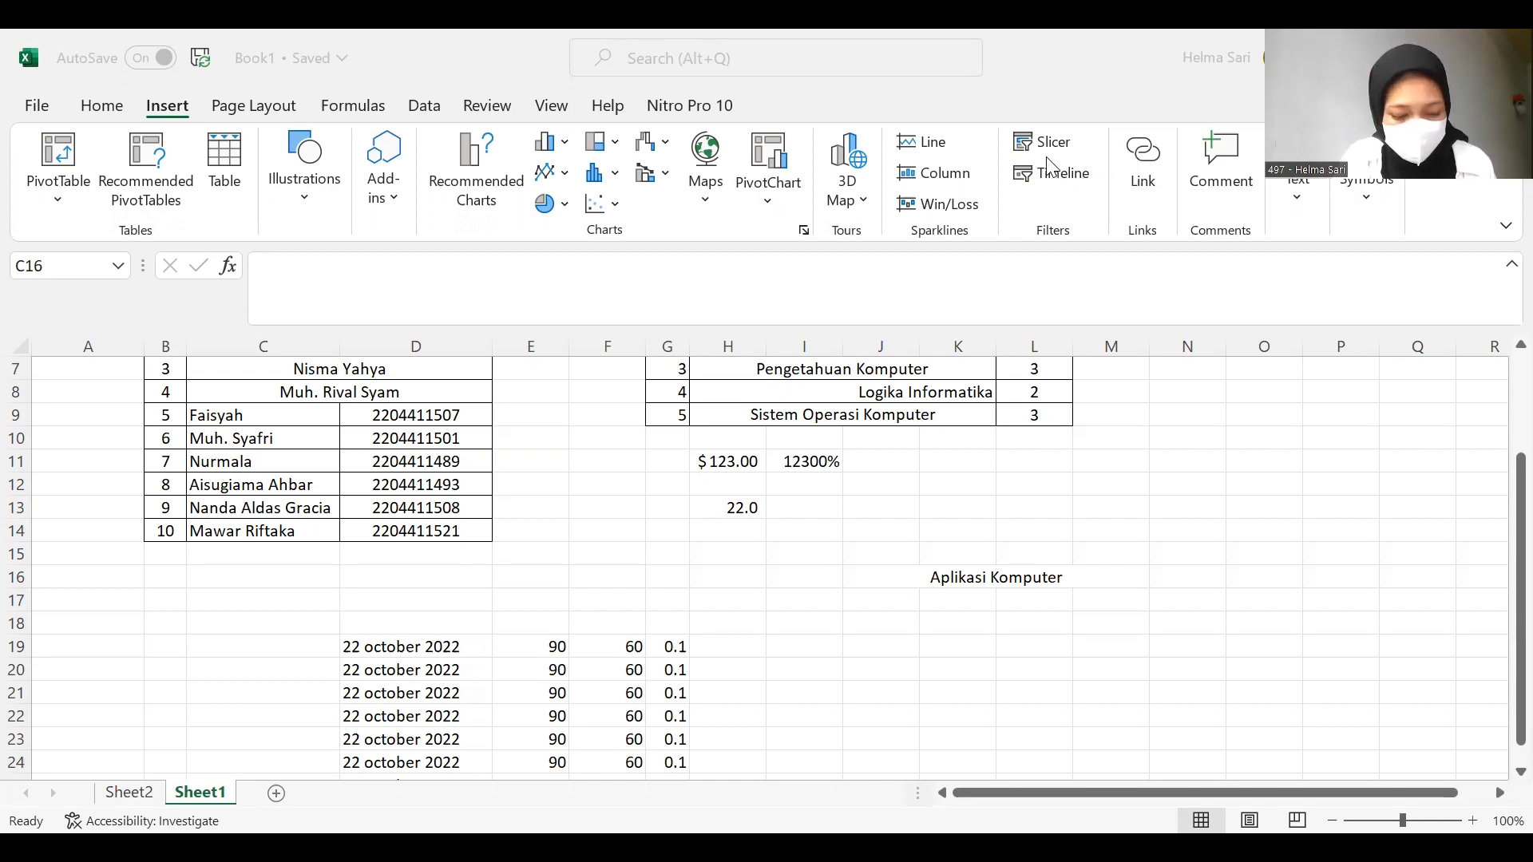
left_click(1136, 161)
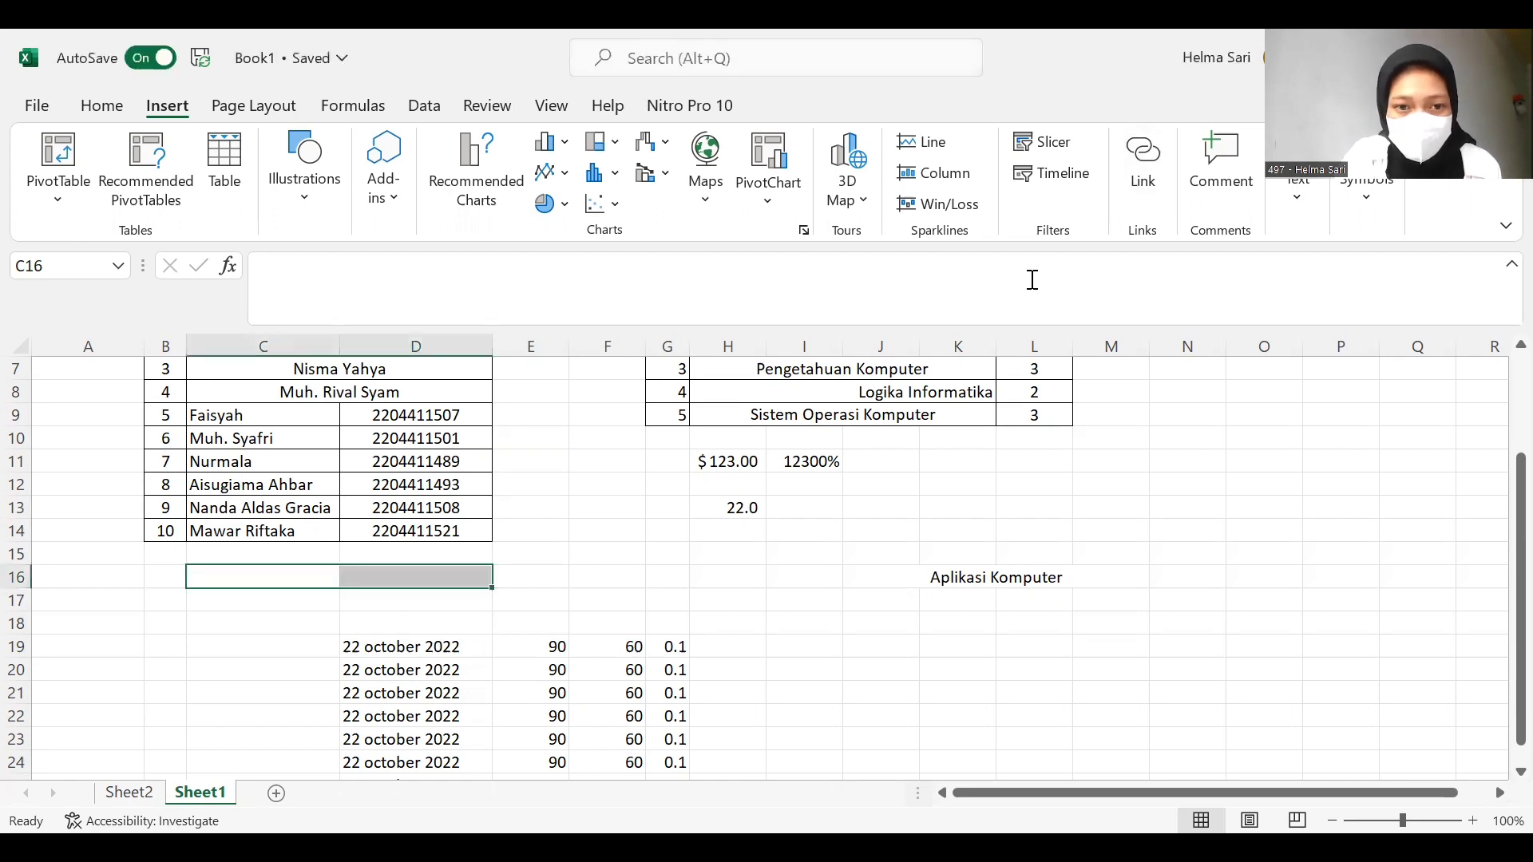
left_click(407, 573)
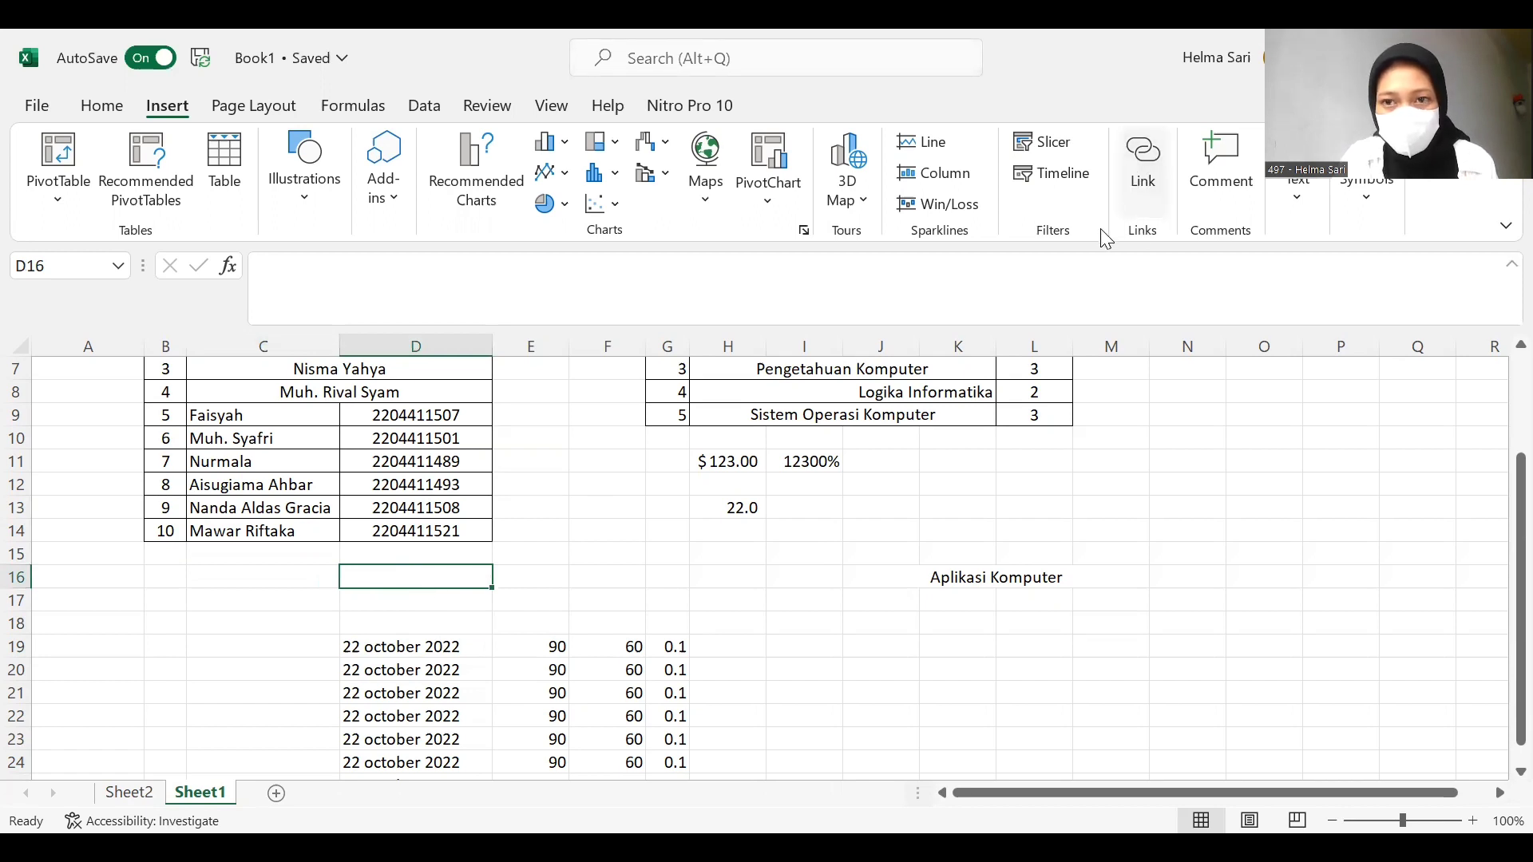
left_click(1146, 209)
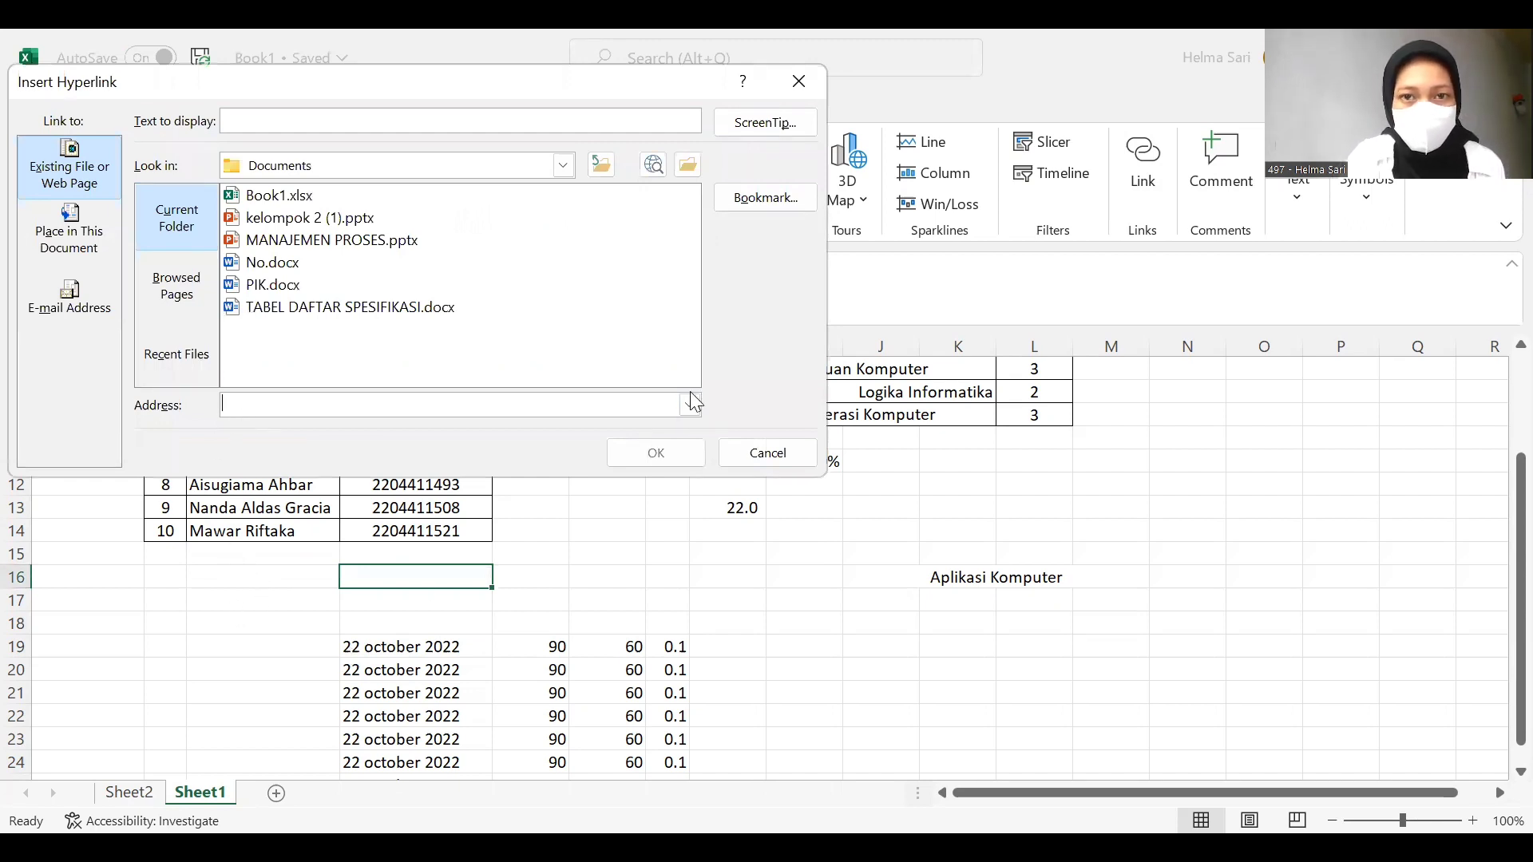
left_click(255, 720)
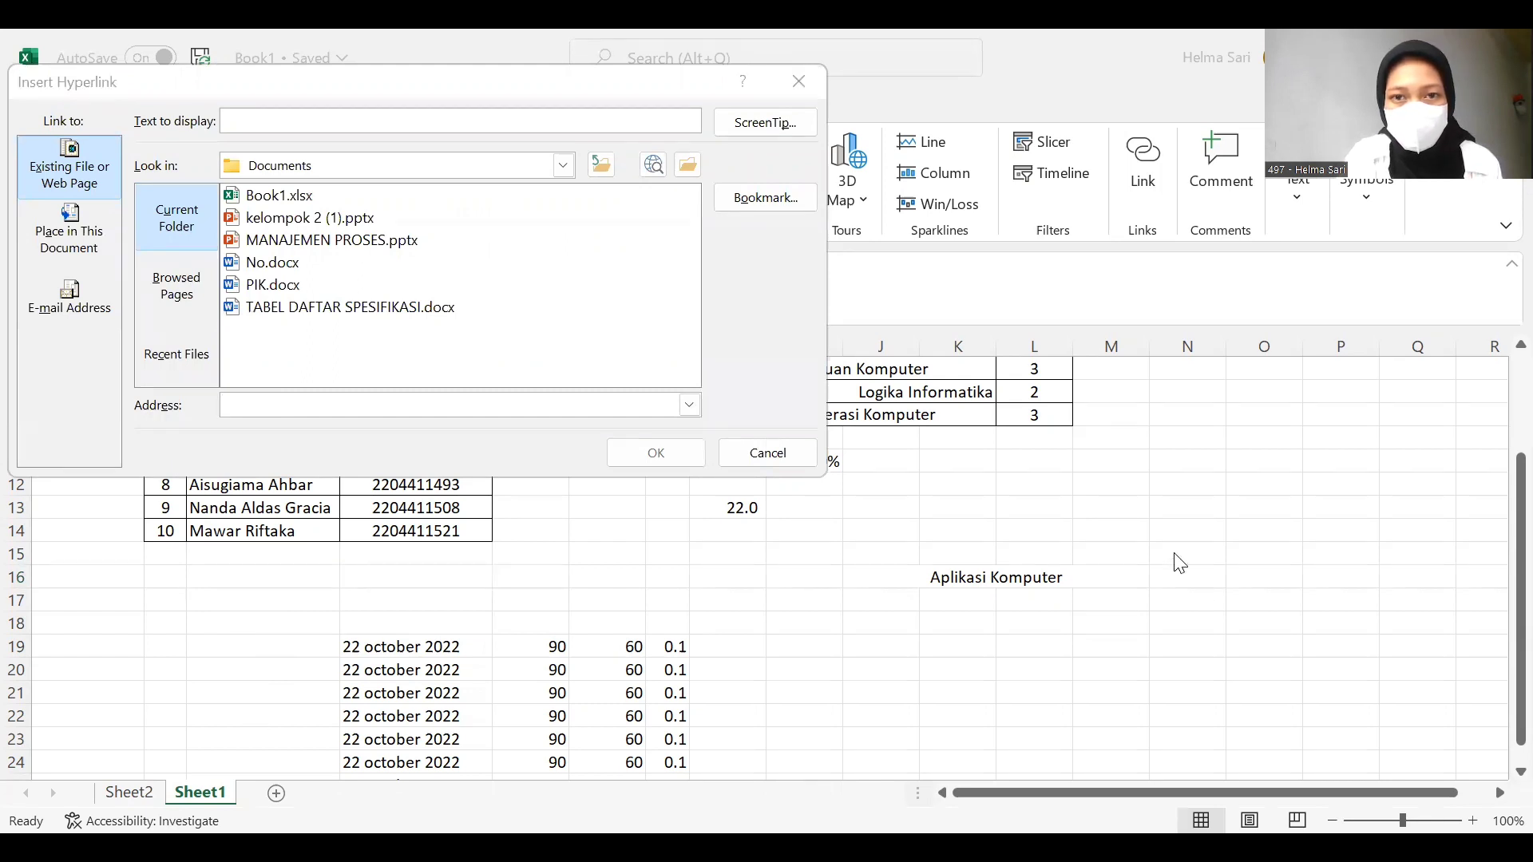
left_click(747, 669)
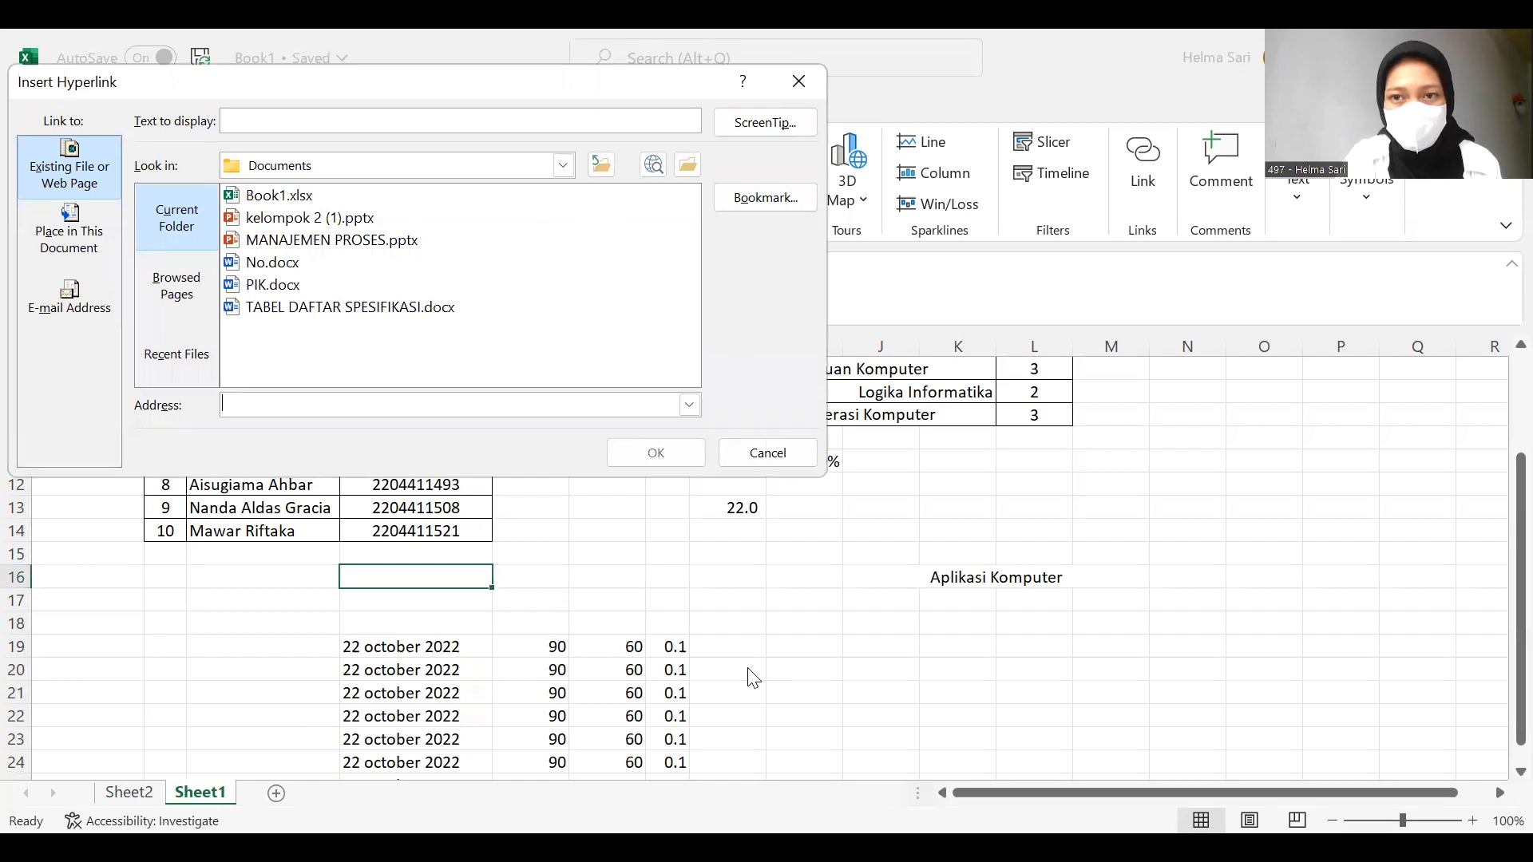
key("Escape")
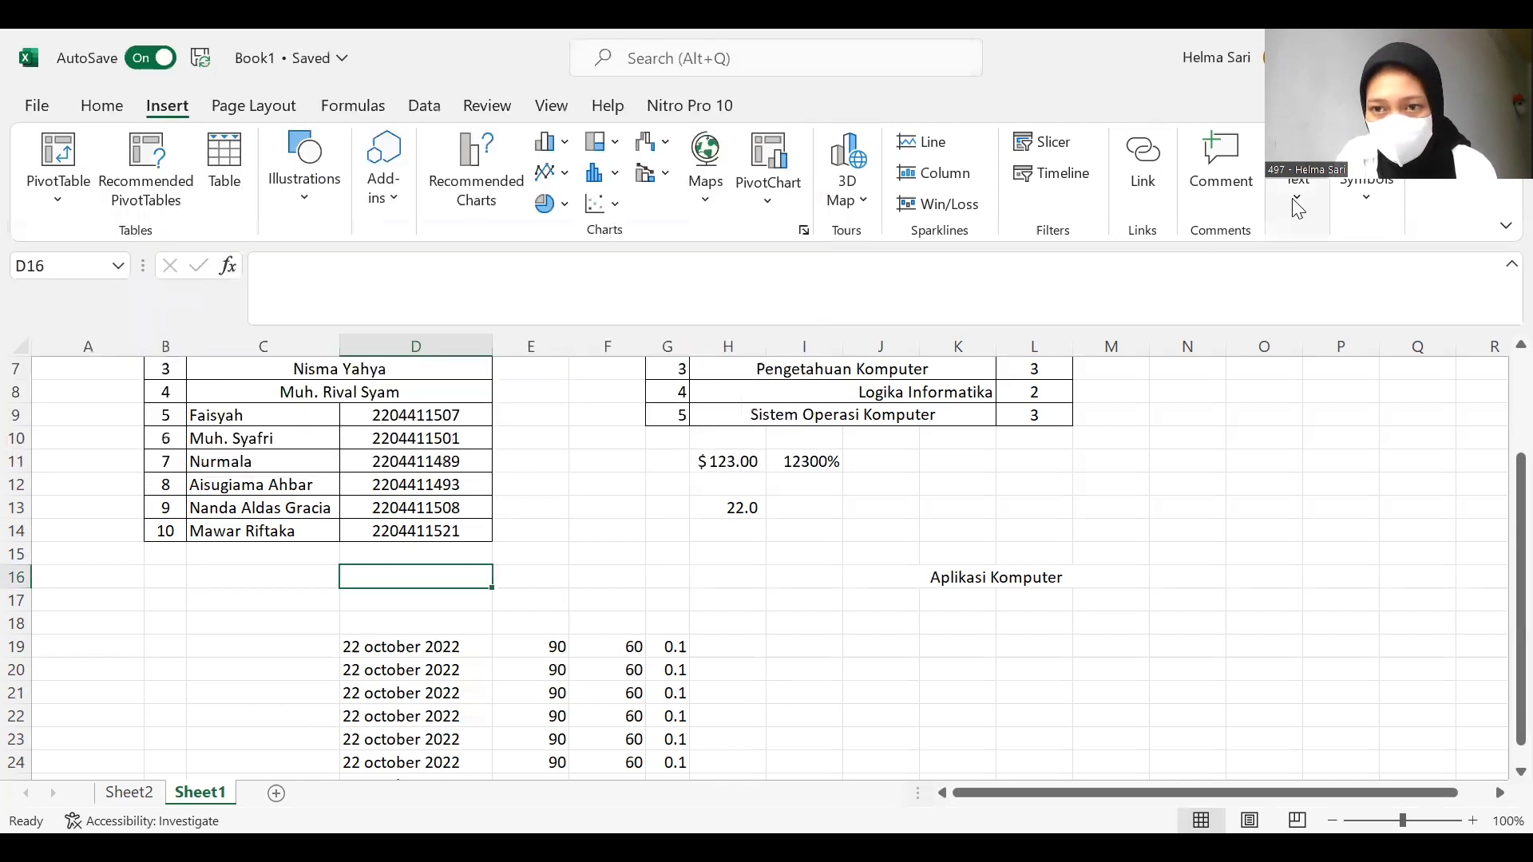
- Start the Text Box tool, and open the sheet's header area with the Header & Footer command
left_click(1297, 206)
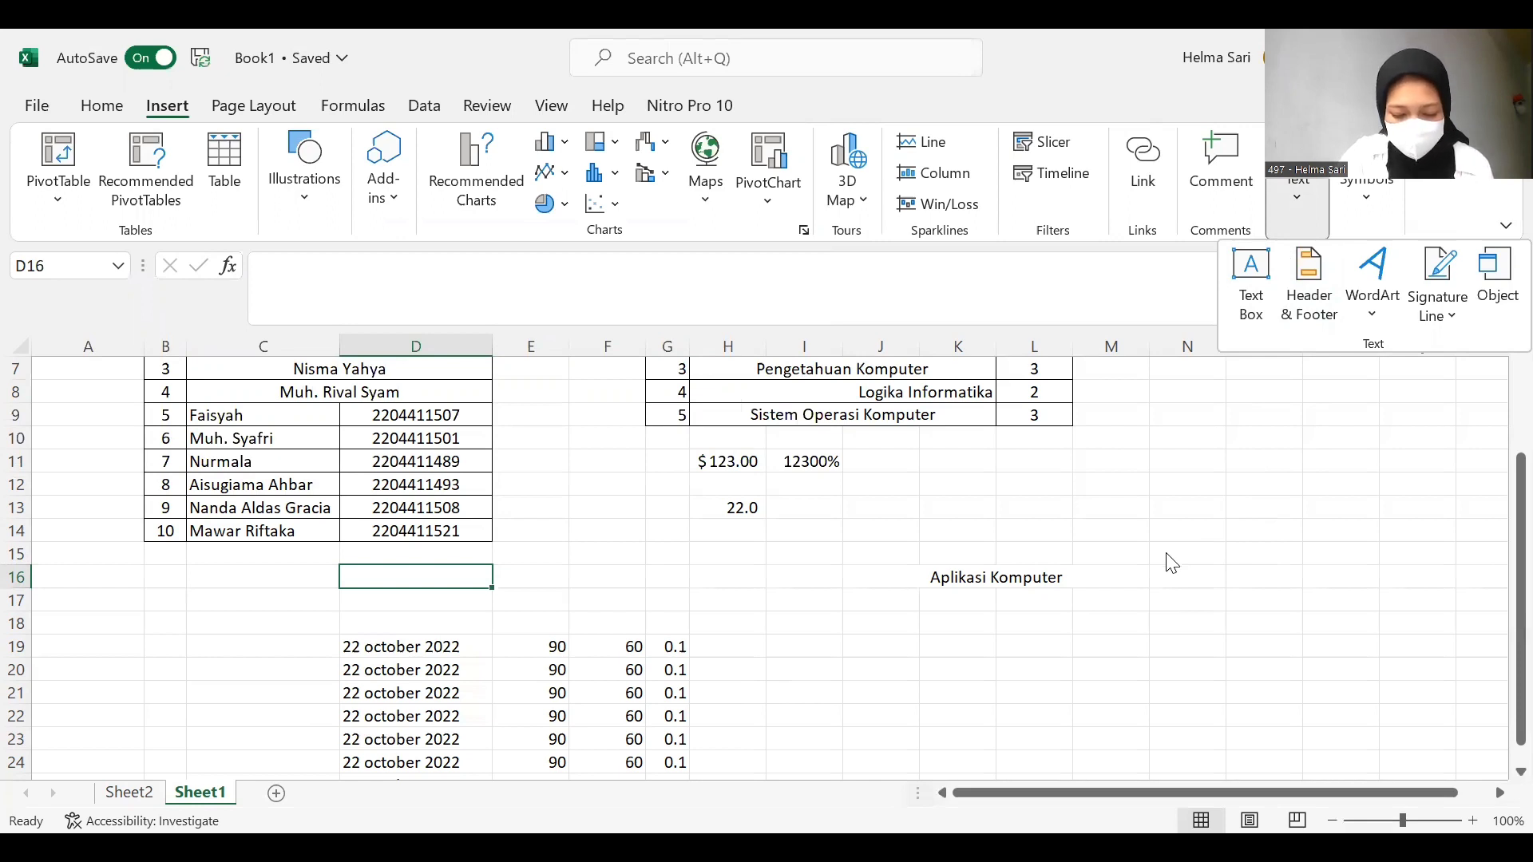
left_click(1260, 295)
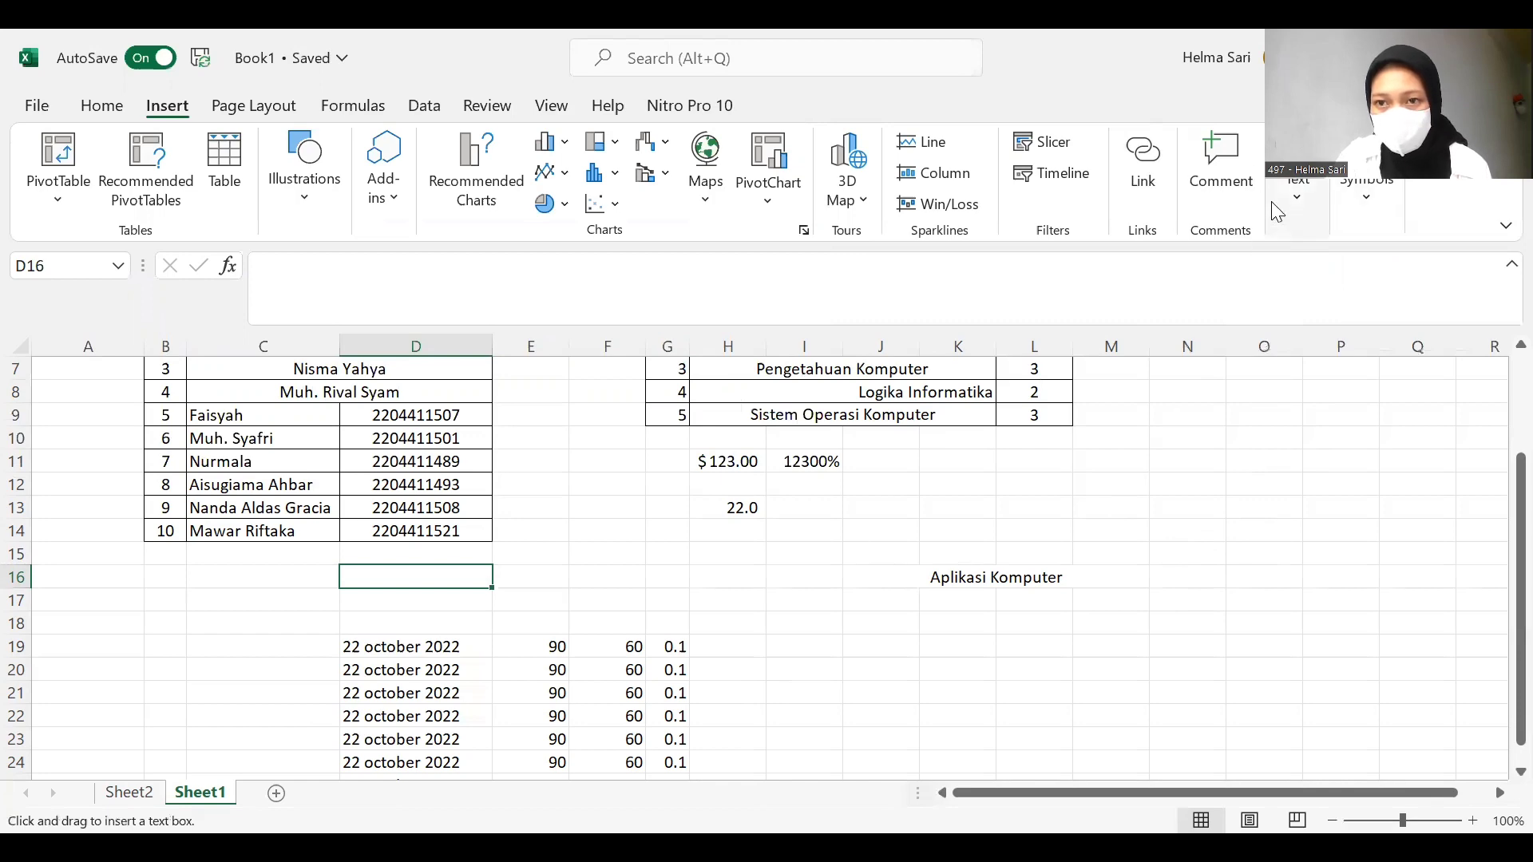
left_click(1296, 191)
left_click(1319, 271)
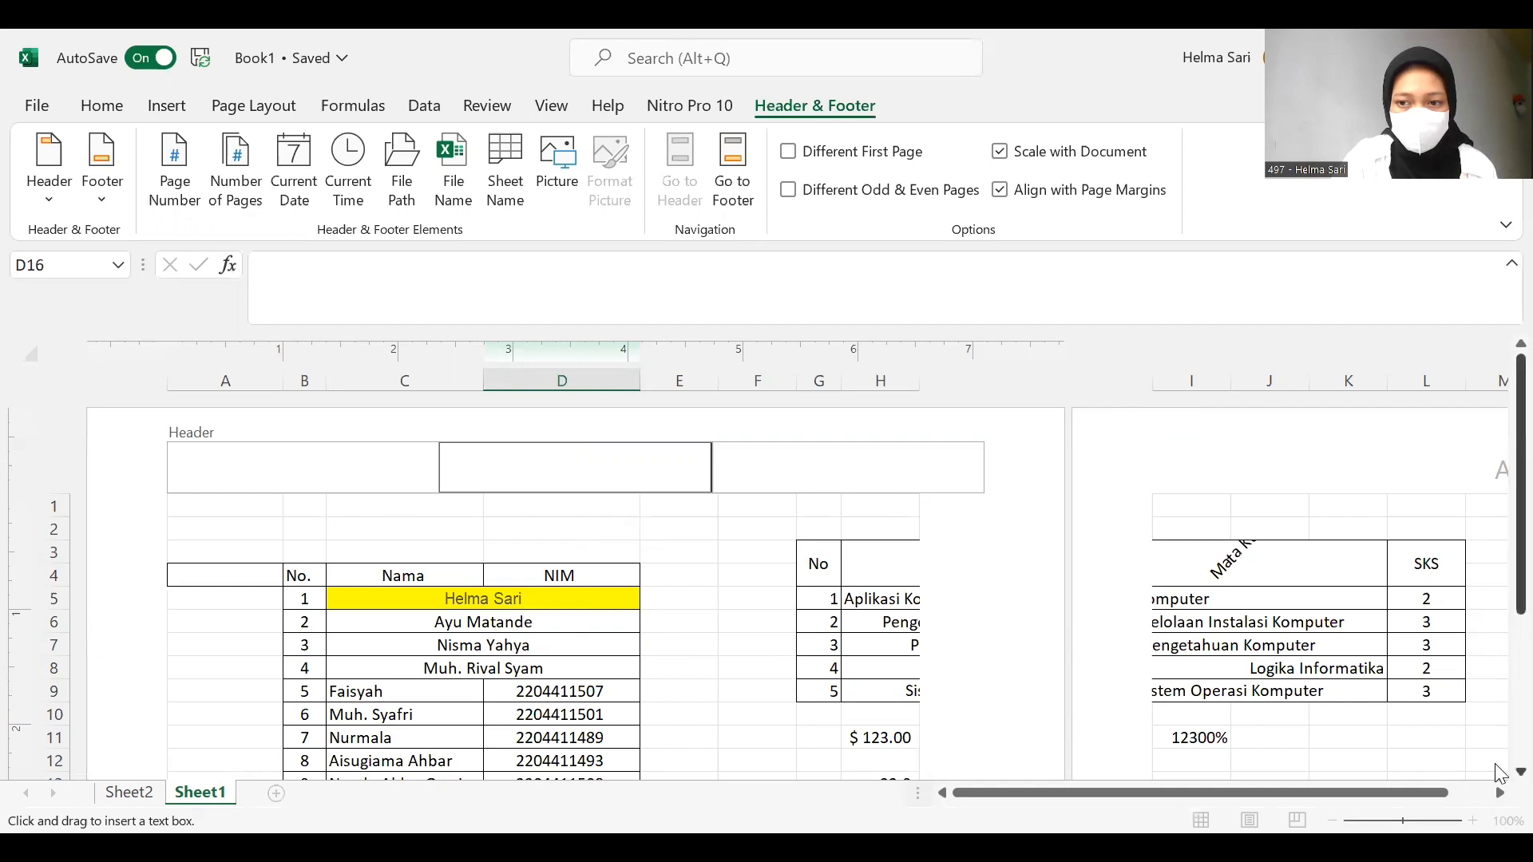
scroll(1499, 773, "down", 3)
scroll(1499, 772, "down", 1)
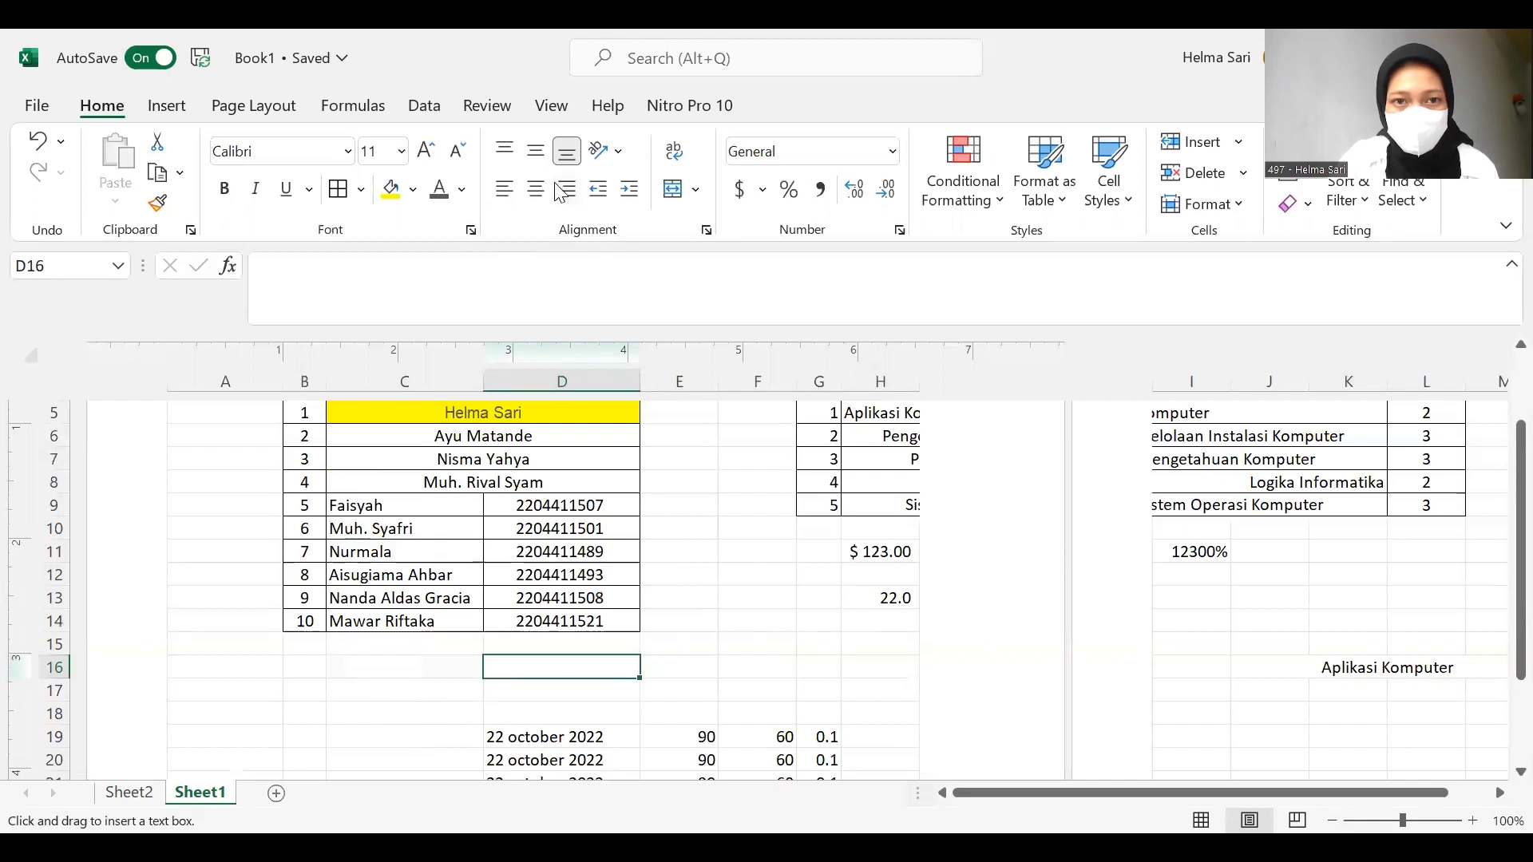
- Left-align empty cell D16, and apply centre and finally right alignment to empty cell C16
left_click(503, 189)
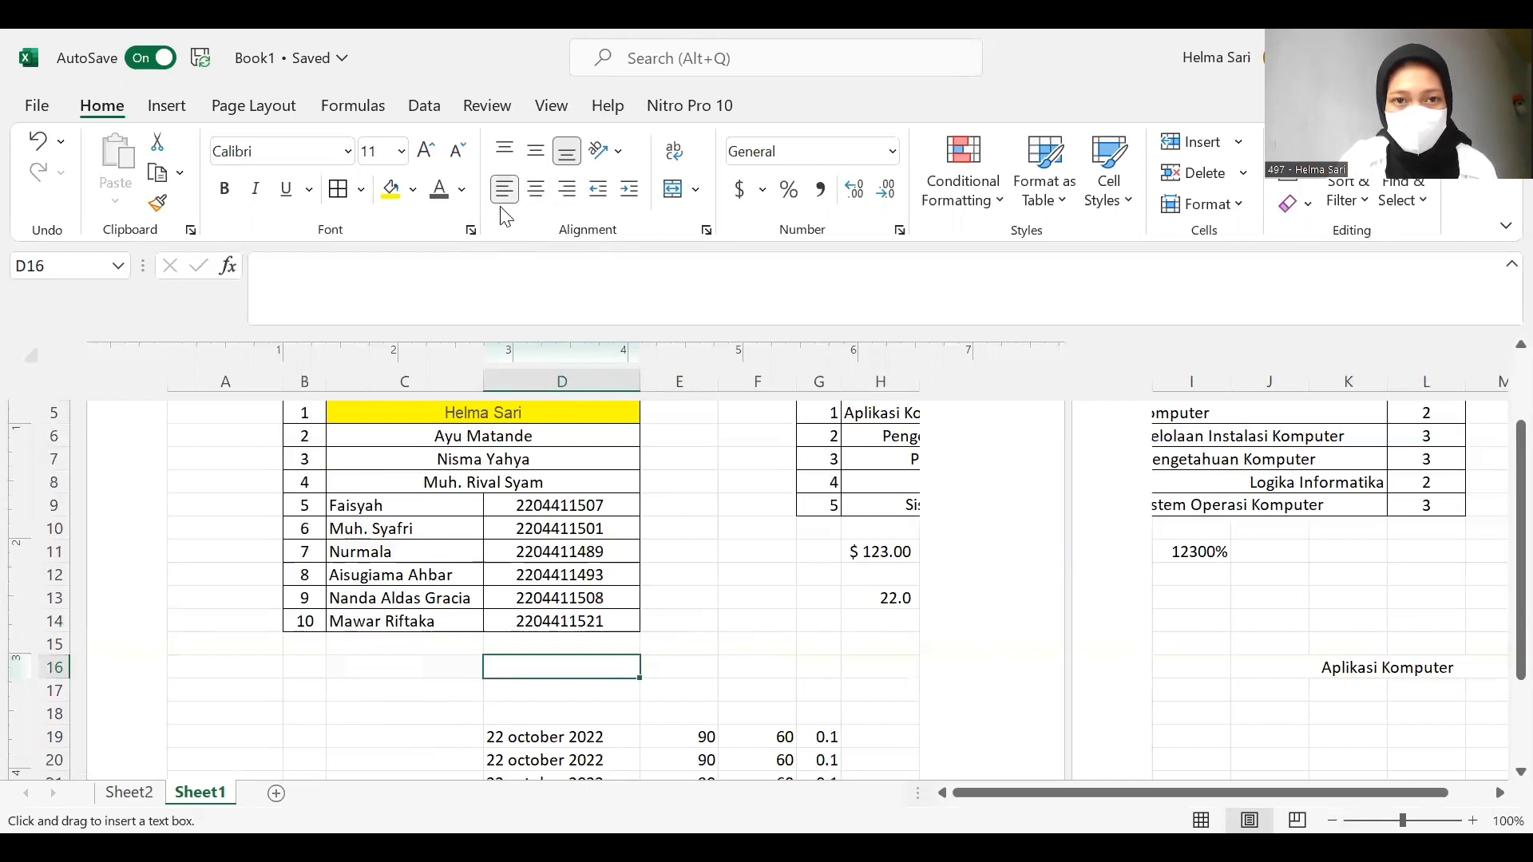
left_click(443, 517)
left_click(421, 642)
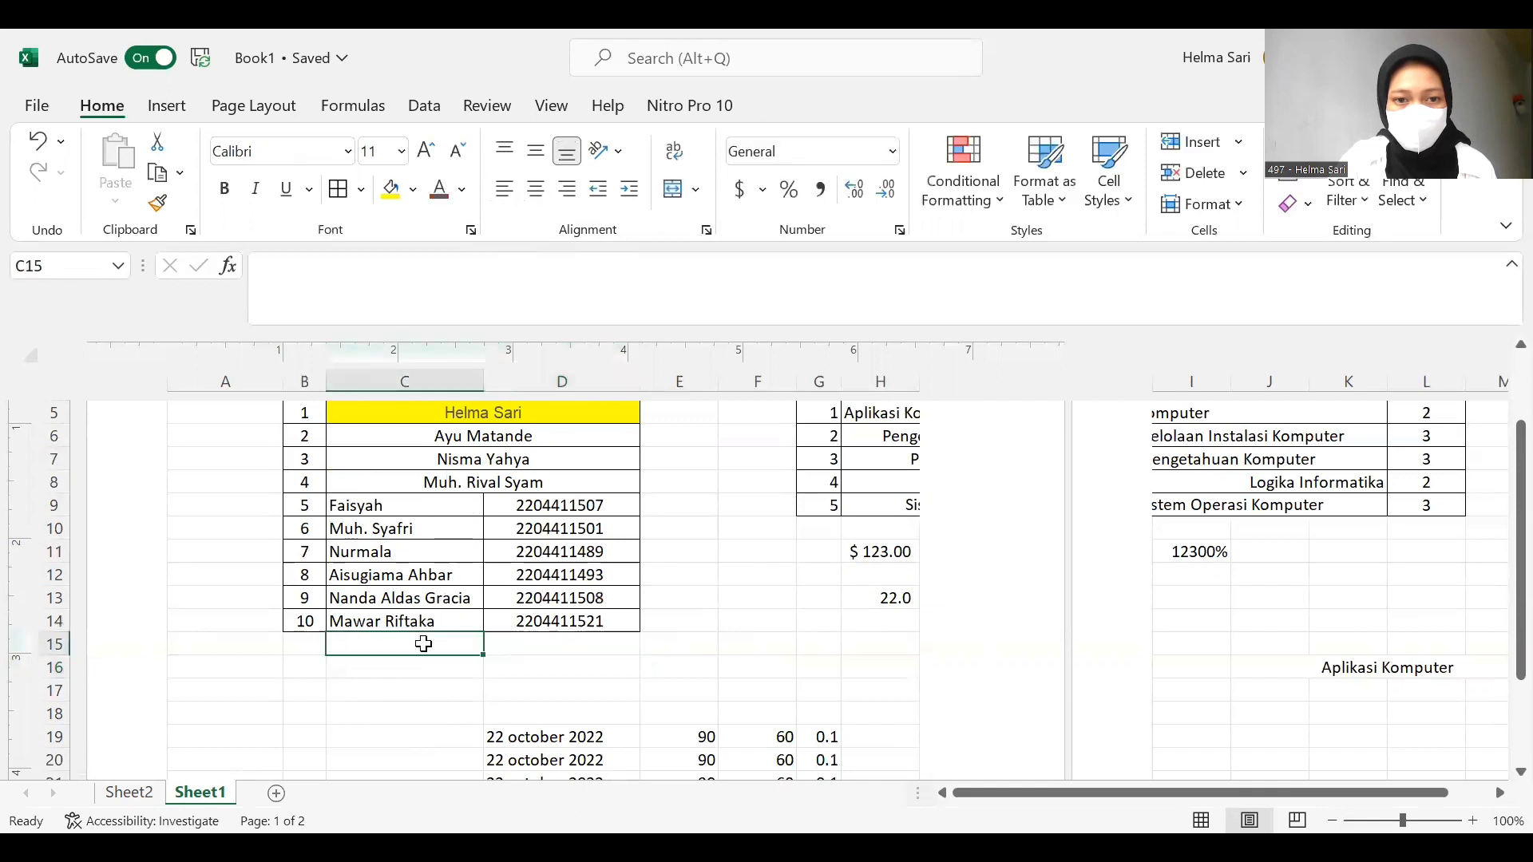
left_click(371, 669)
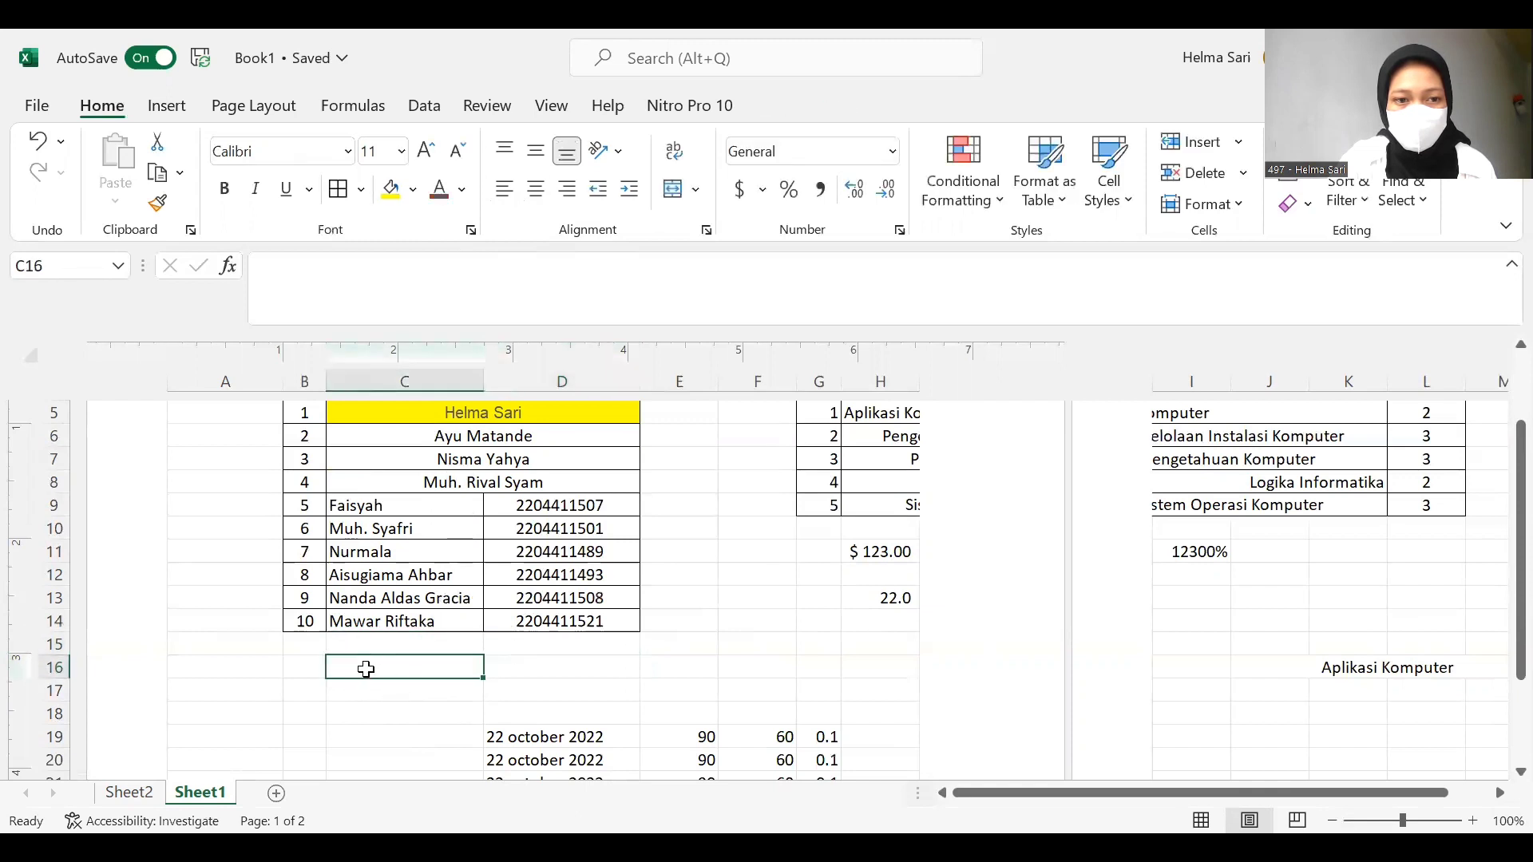
left_click(568, 156)
left_click(537, 192)
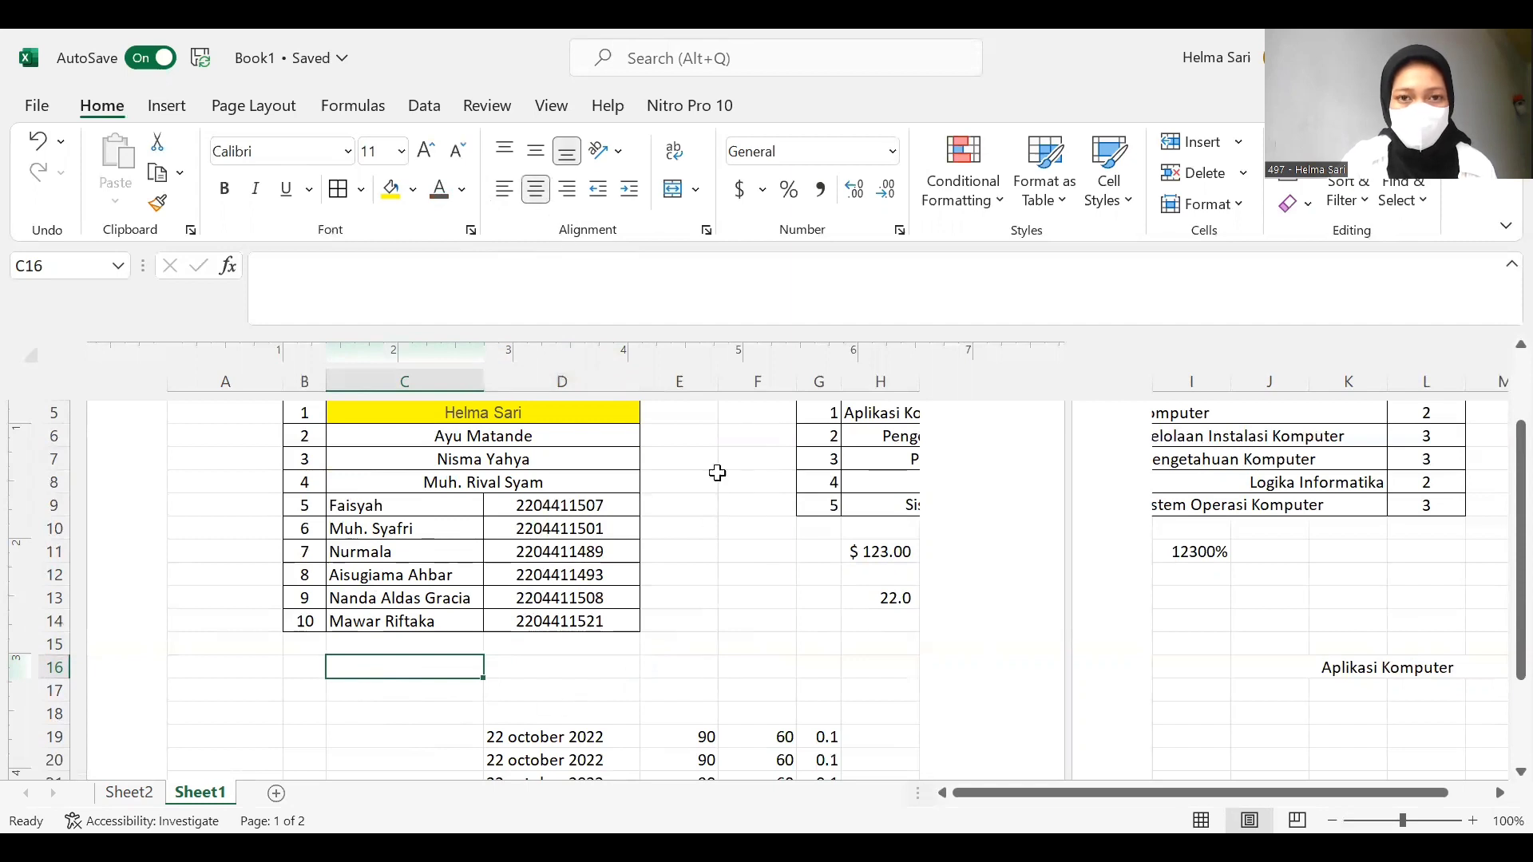
left_click(567, 190)
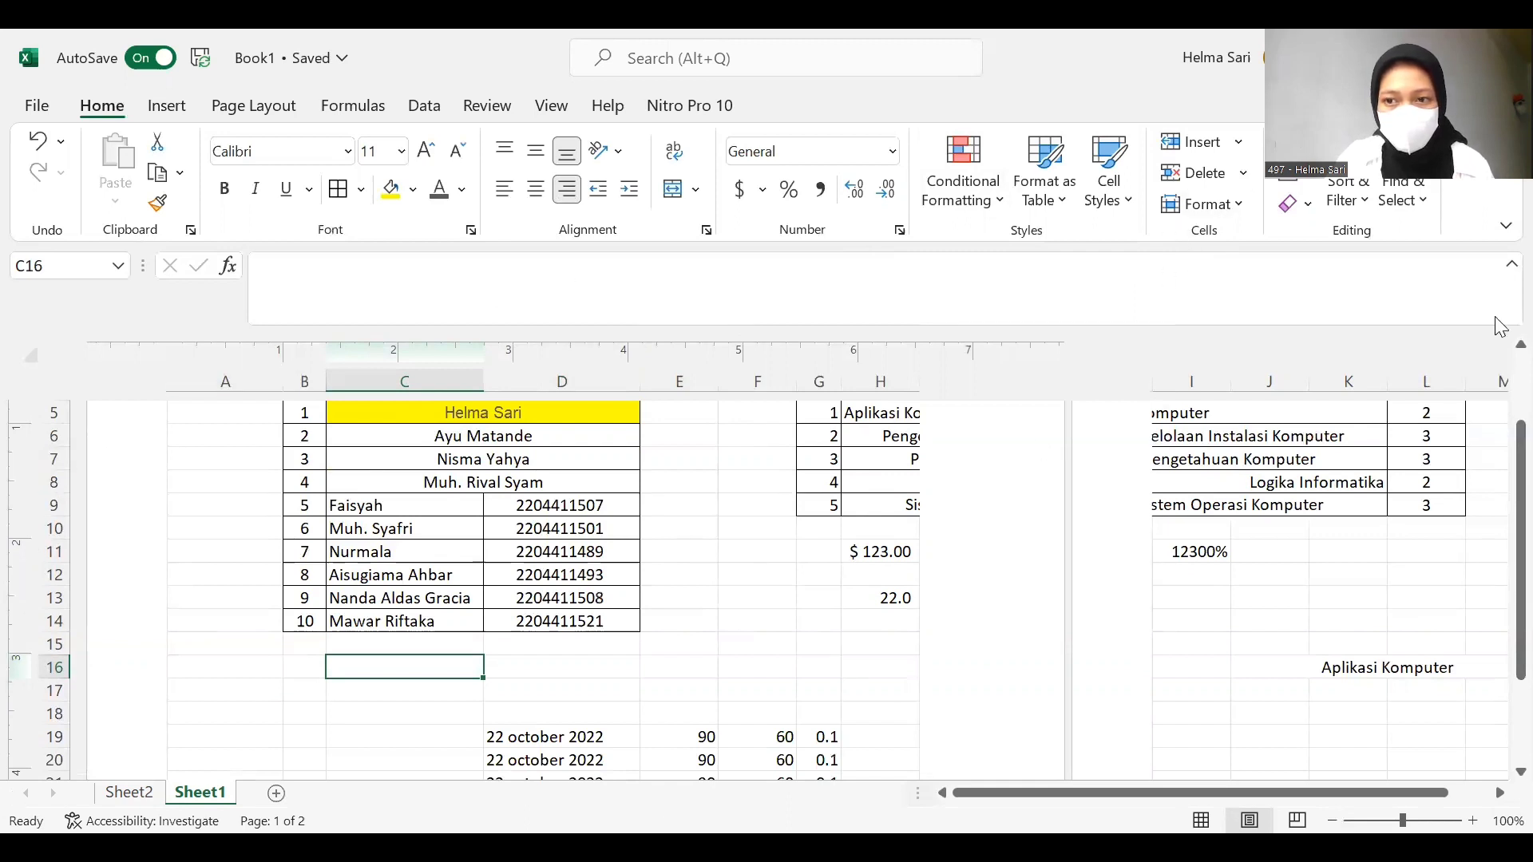
scroll(1499, 359, "up", 3)
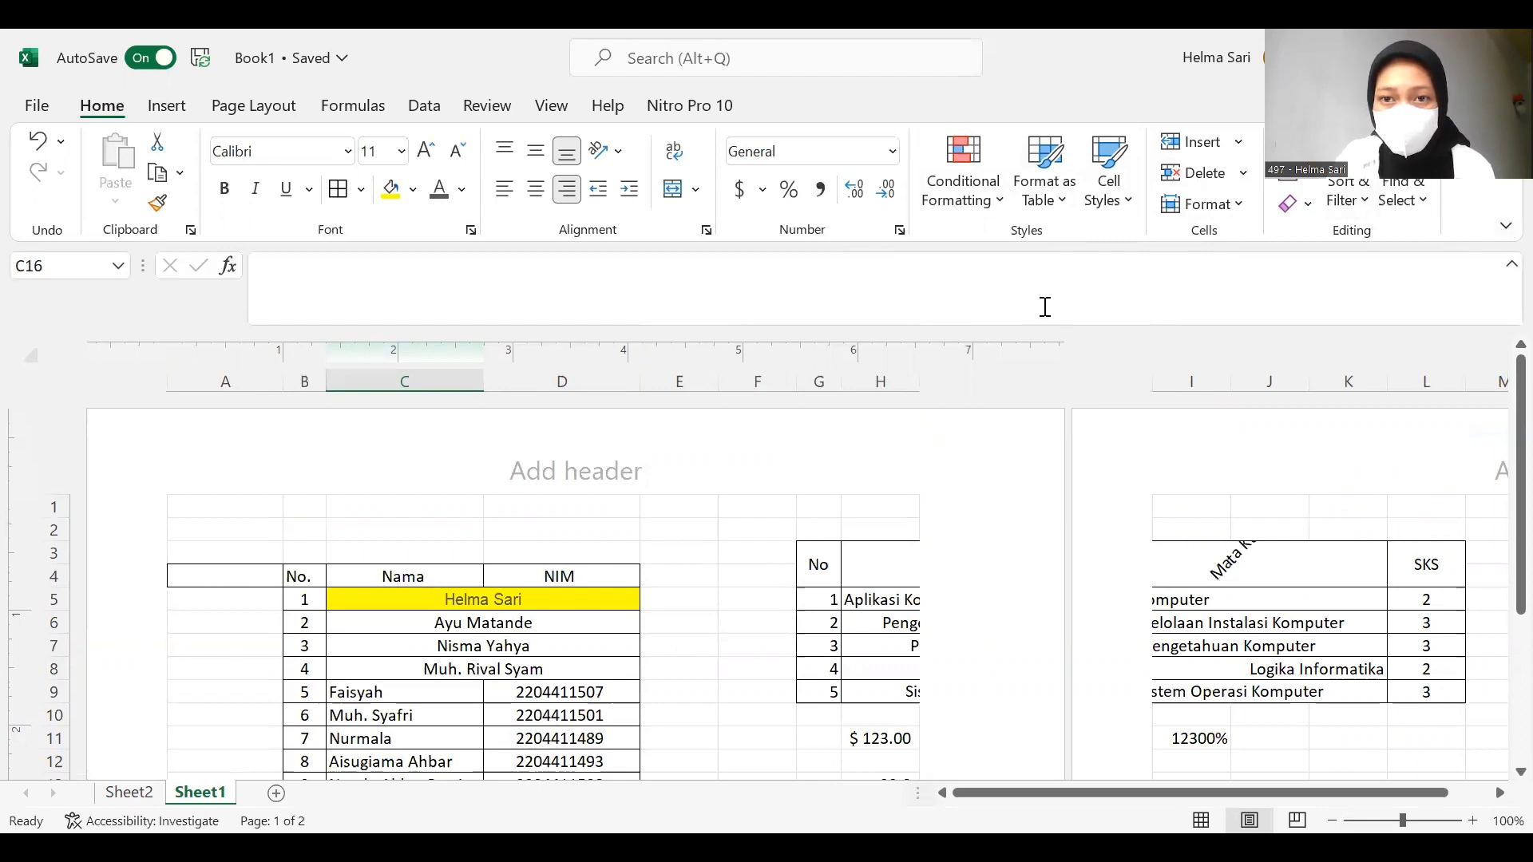
left_click(1044, 191)
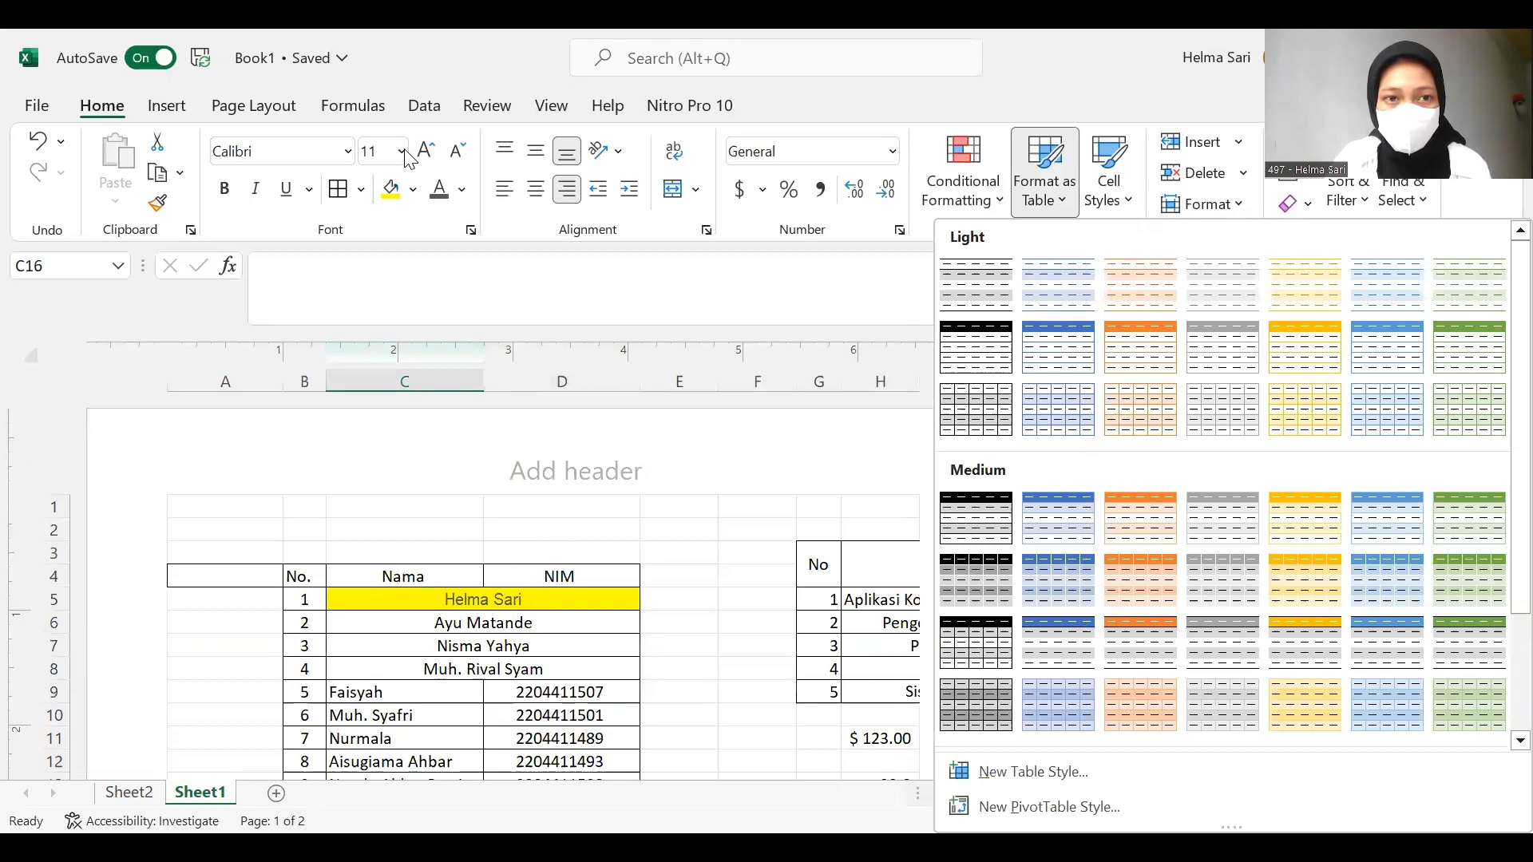
left_click(505, 150)
- Insert a WordArt text in the first style, the plain black fill with shadow
left_click(165, 109)
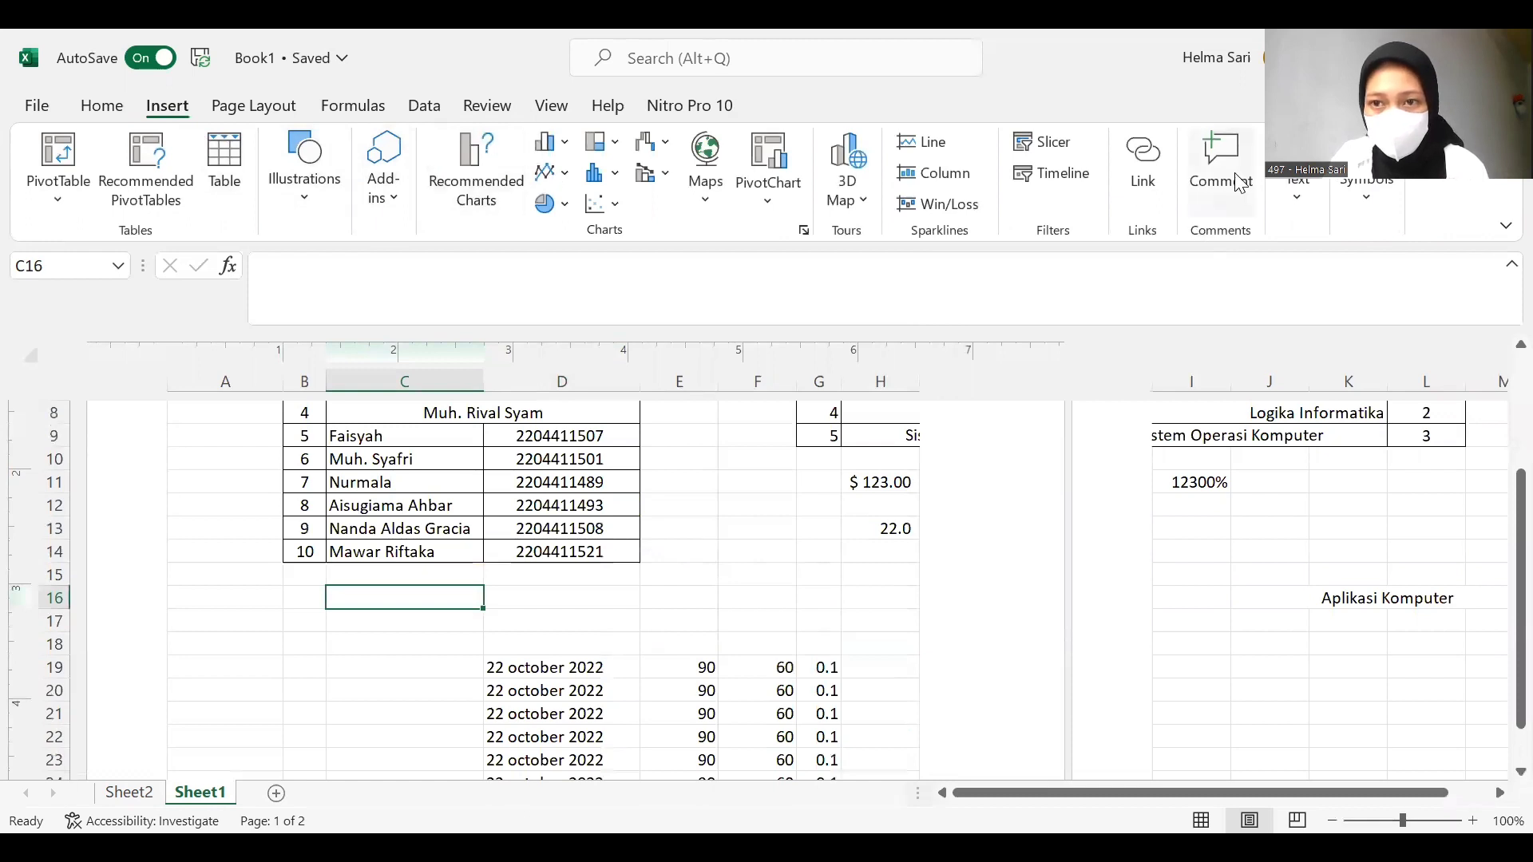
left_click(1297, 201)
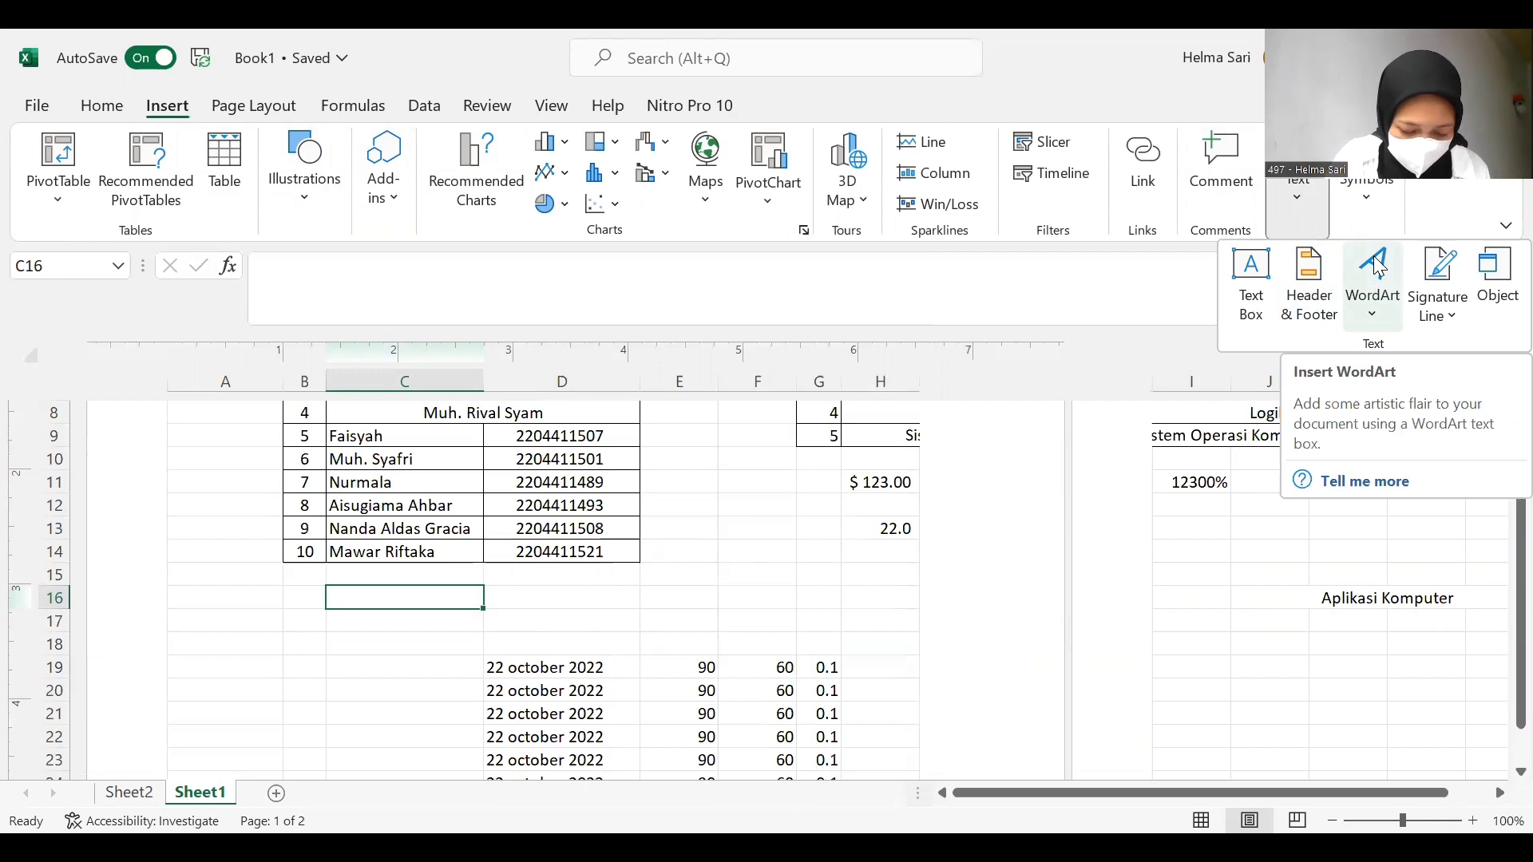
left_click(1377, 311)
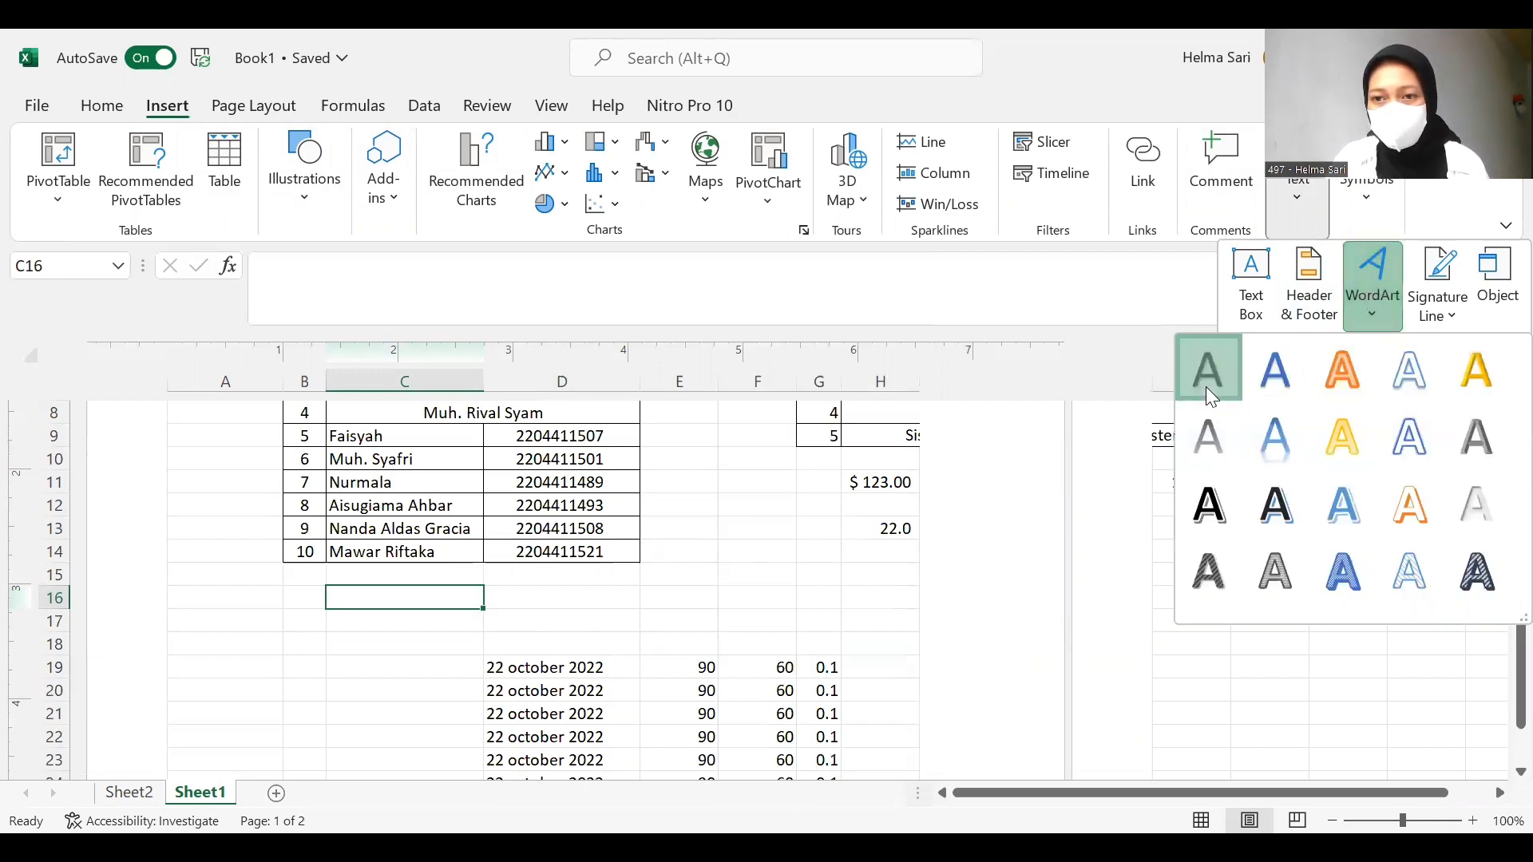
left_click(1207, 390)
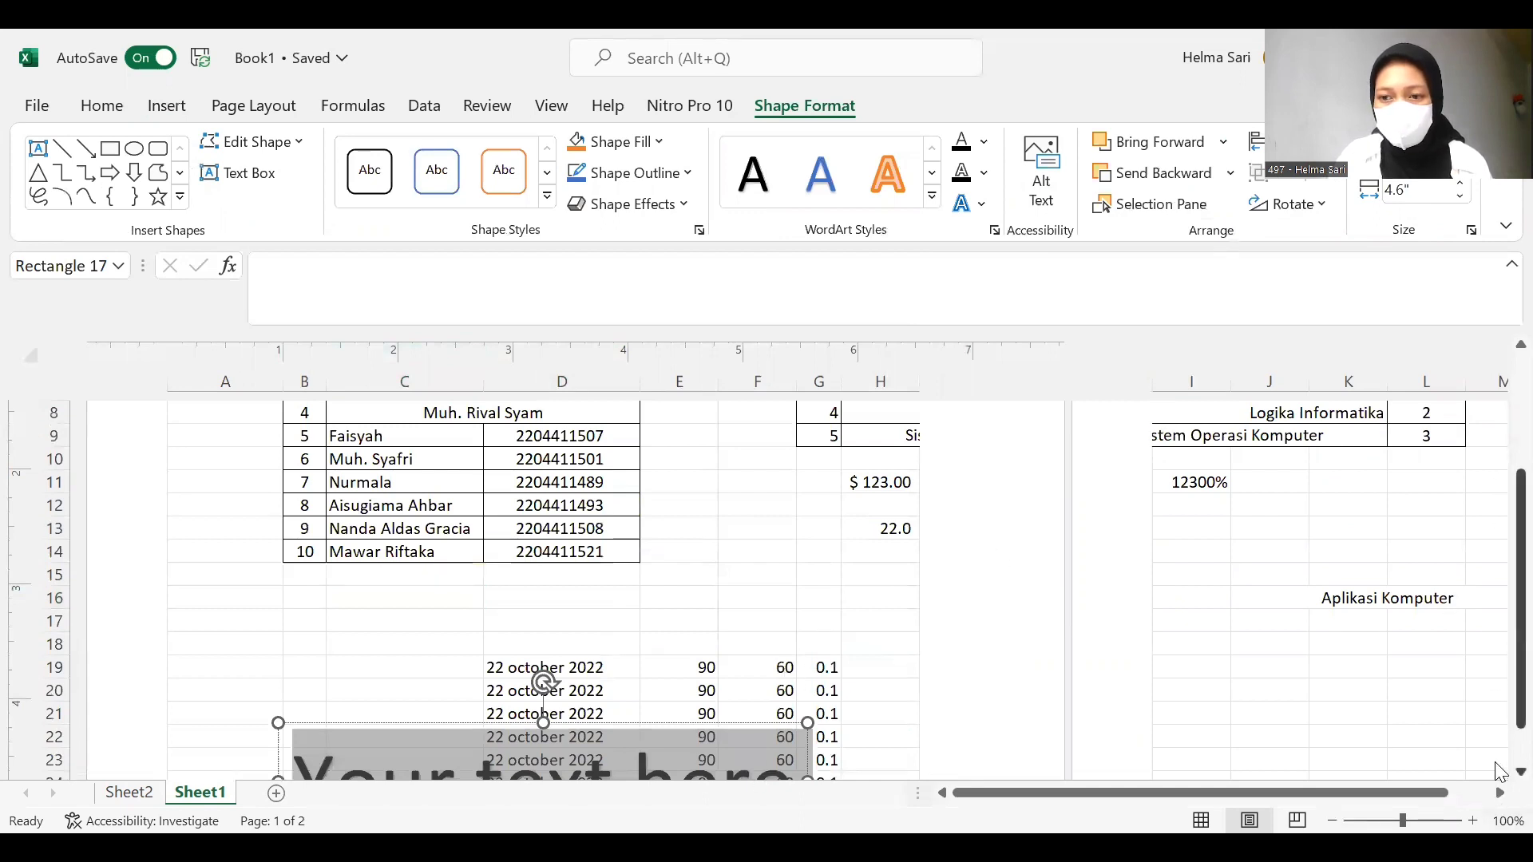
- Narrow the WordArt to about 3.81" wide so its text wraps onto two lines, and place it over rows 16 to 25
left_click(1521, 772)
left_click(1521, 772)
left_click(1521, 772)
left_click(1521, 772)
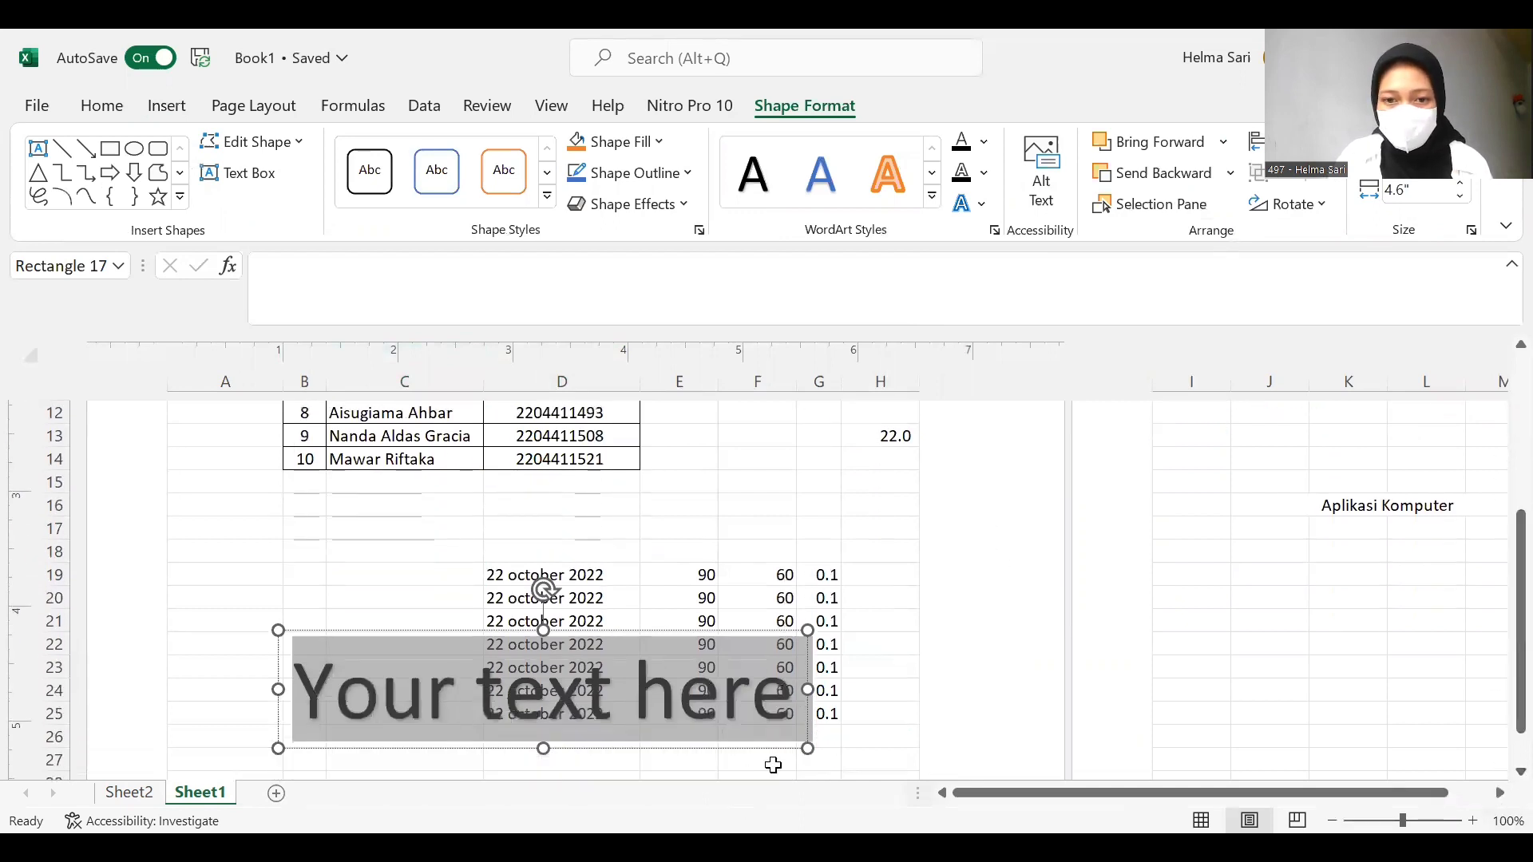
left_click(803, 746)
left_click_drag(803, 742, 741, 689)
left_click_drag(742, 709, 677, 723)
left_click_drag(672, 669, 739, 502)
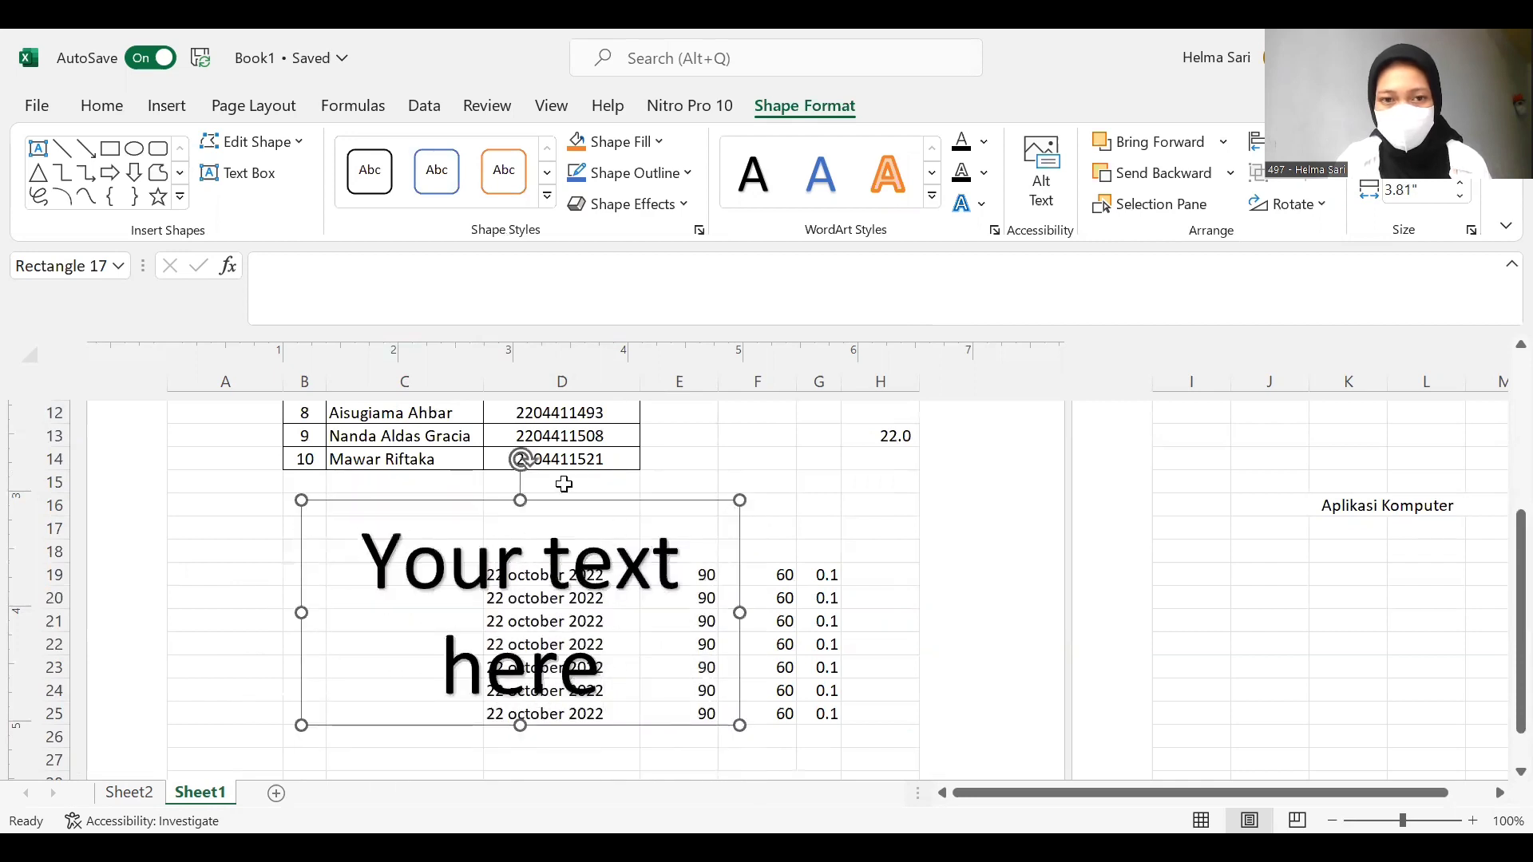
left_click(520, 464)
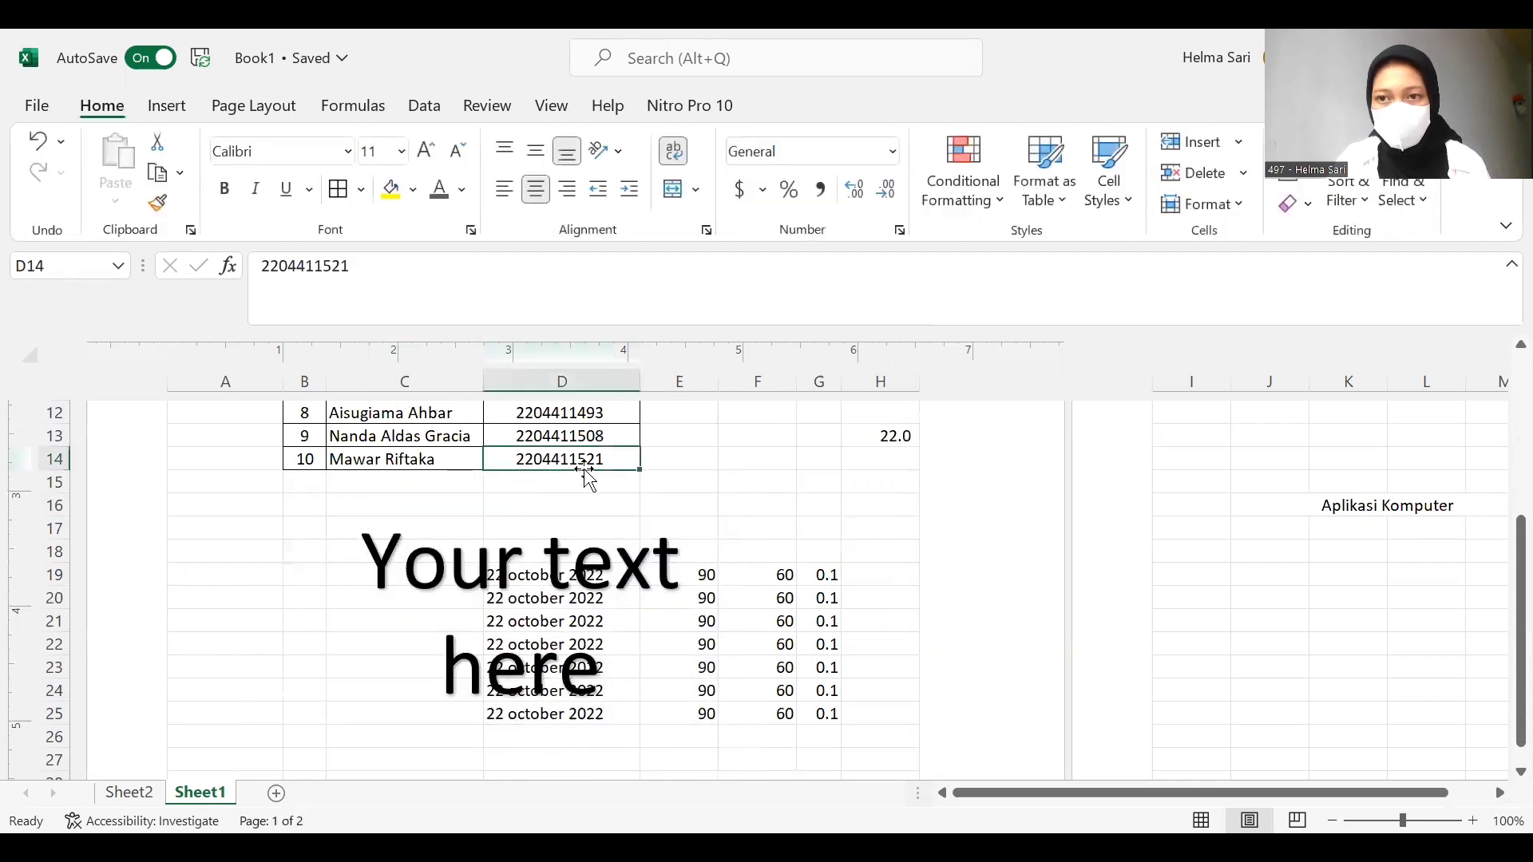
- Open the signature line setup to examine its signer fields and options, and close it without adding a signature
left_click(168, 106)
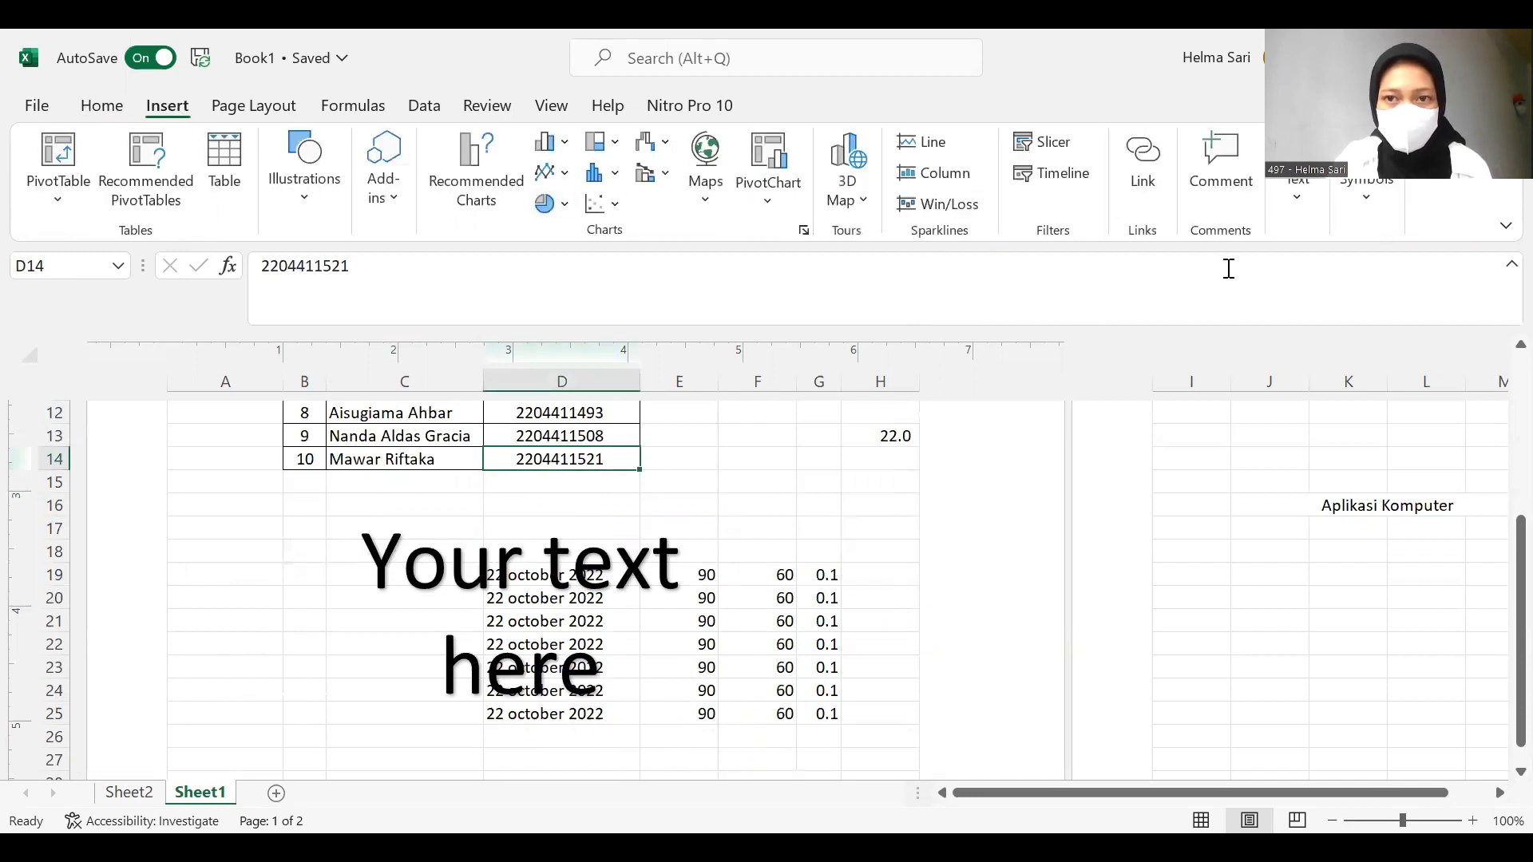
left_click(1300, 198)
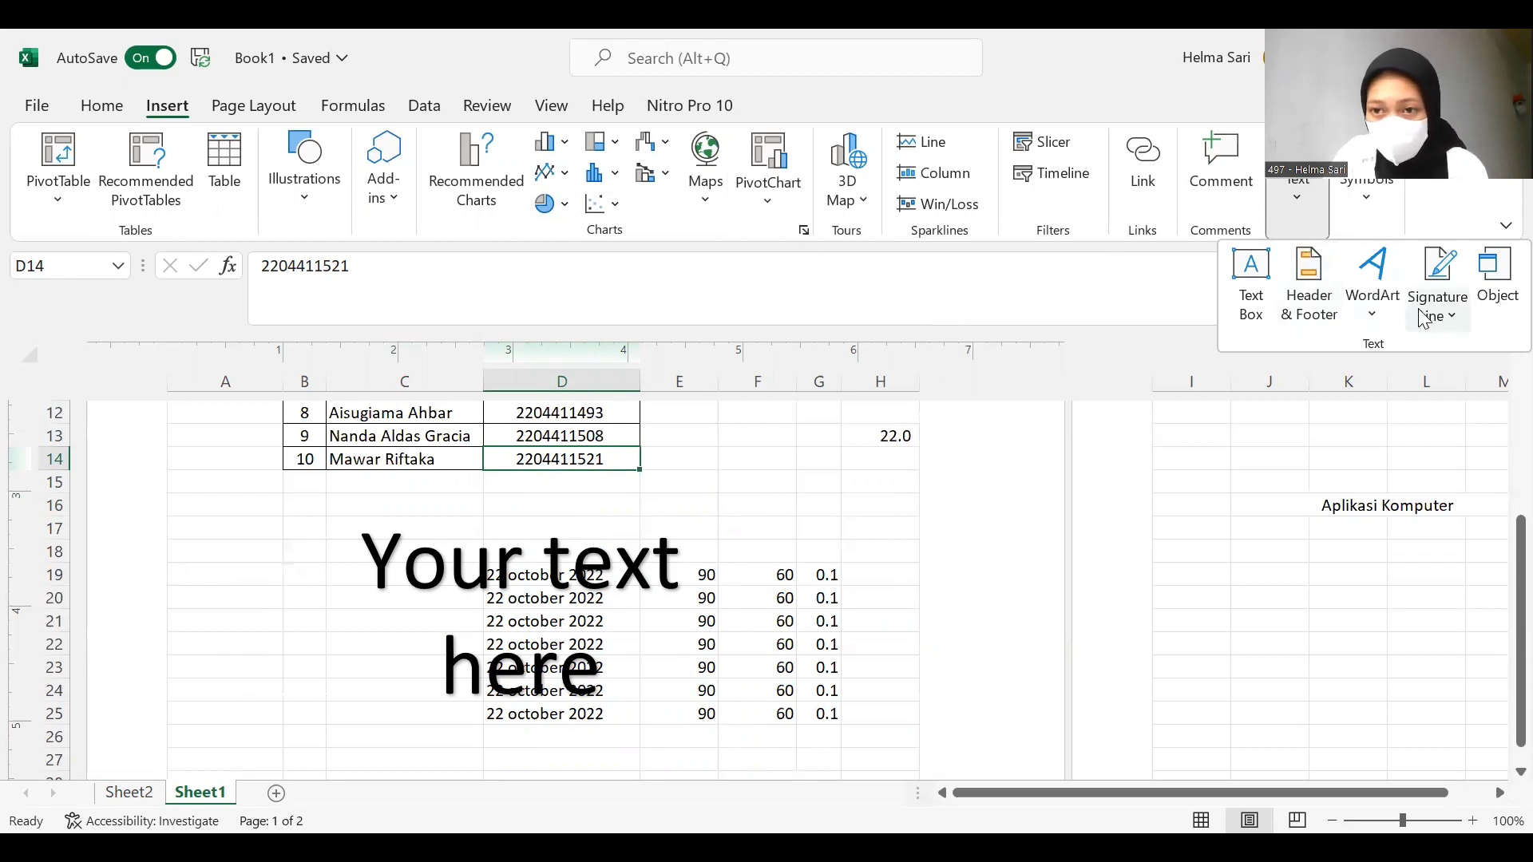
left_click(1437, 276)
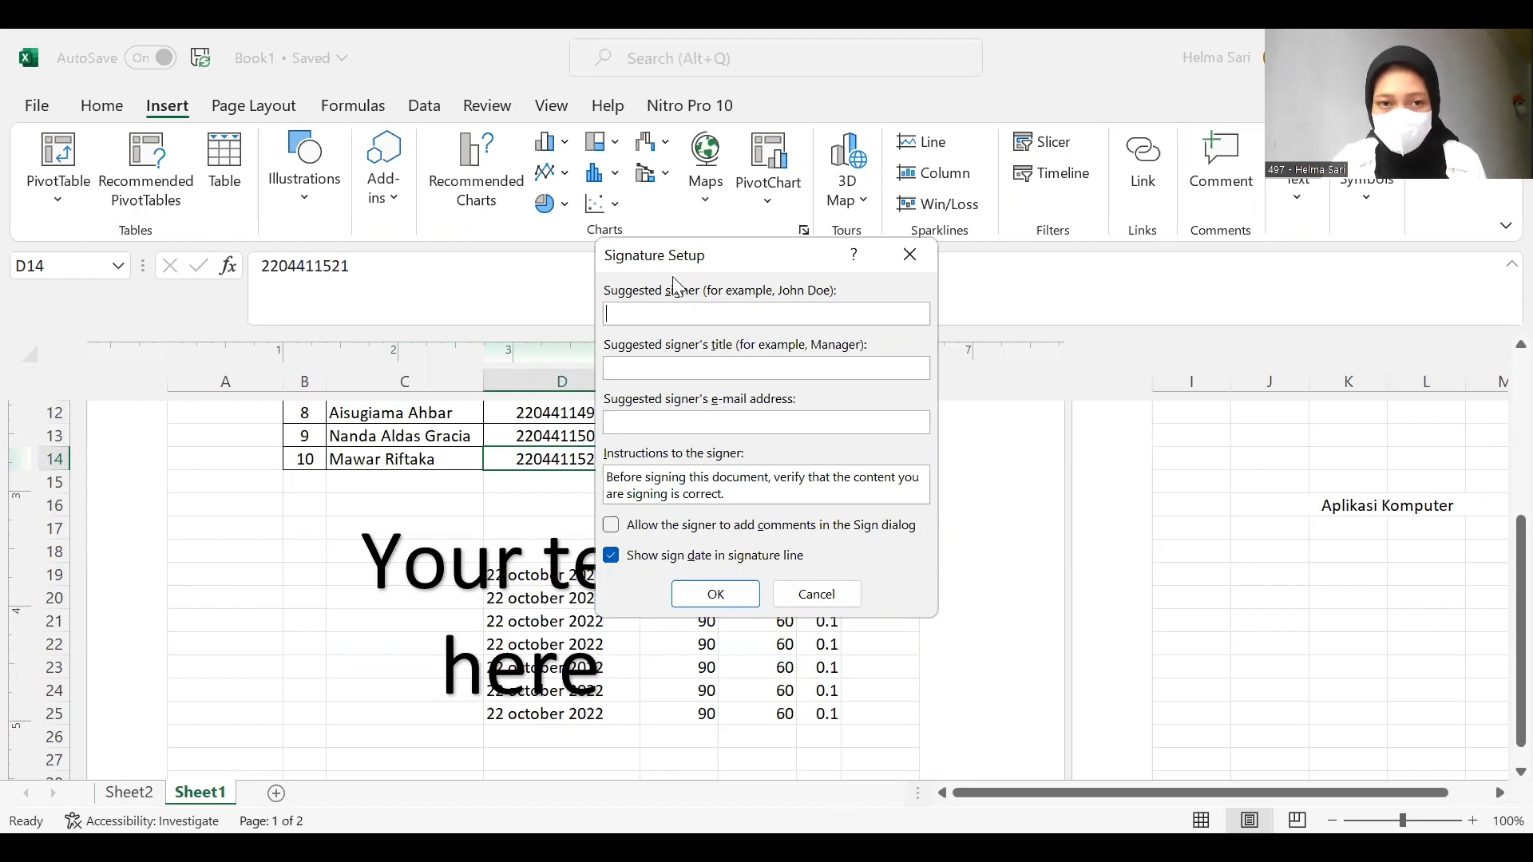
key("Escape")
- Insert a new Microsoft Graph Chart object on the sheet and leave its chart editing mode
left_click(1297, 198)
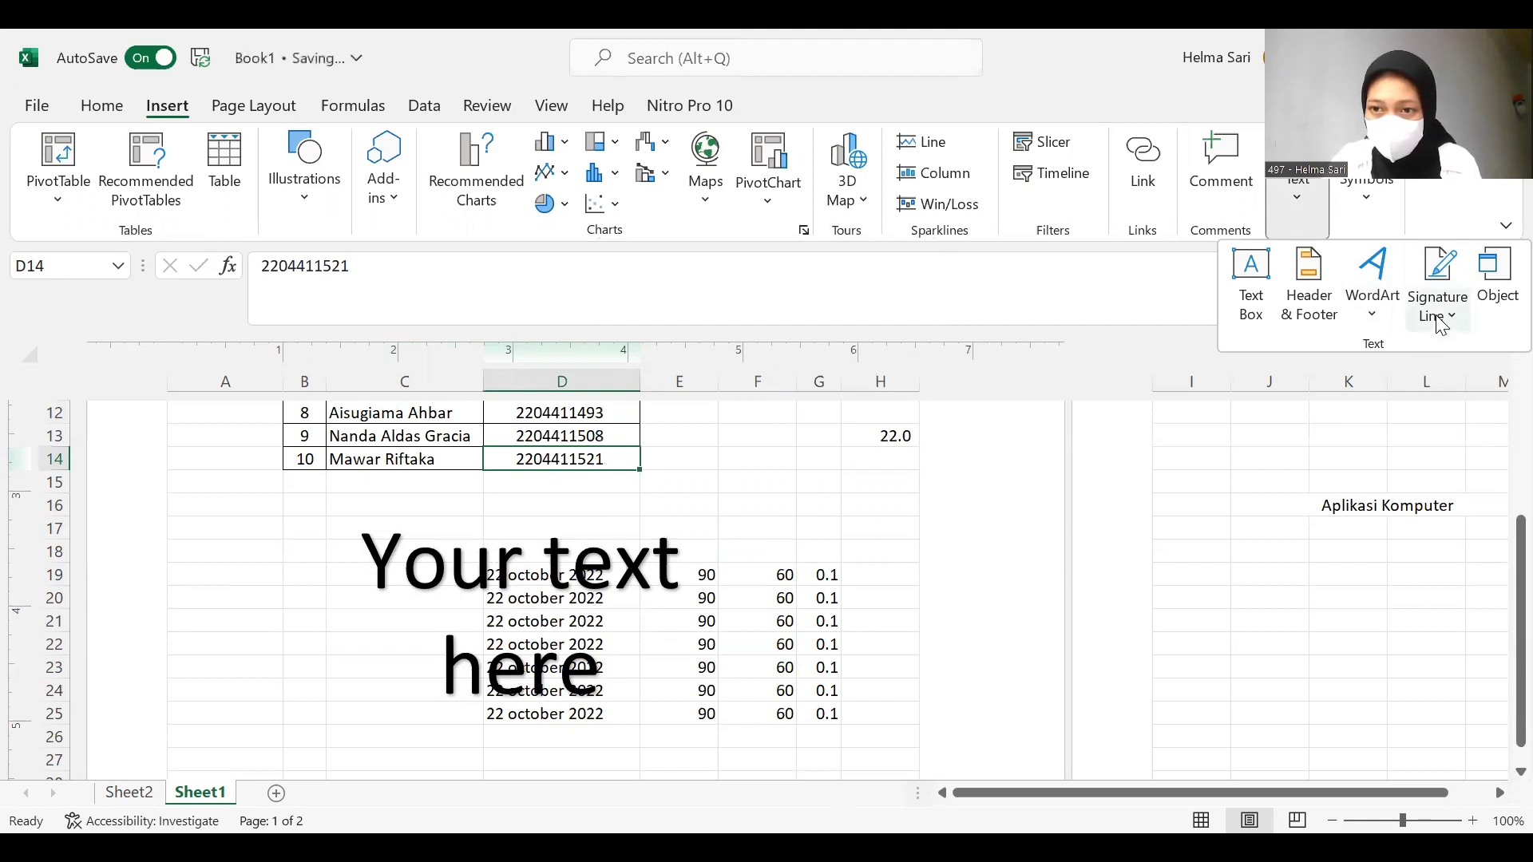
left_click(1499, 299)
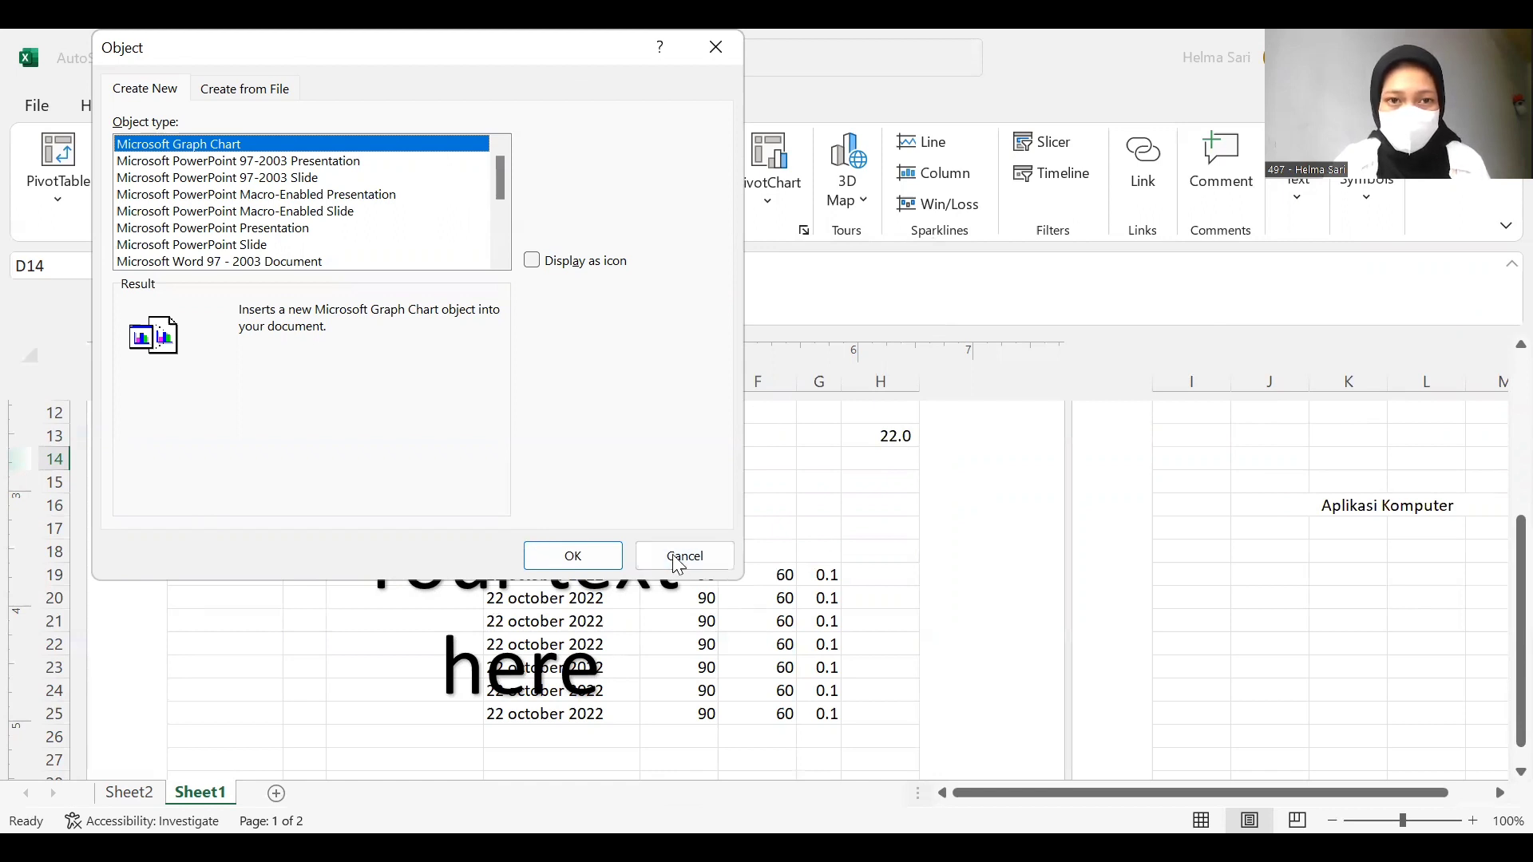
left_click(573, 555)
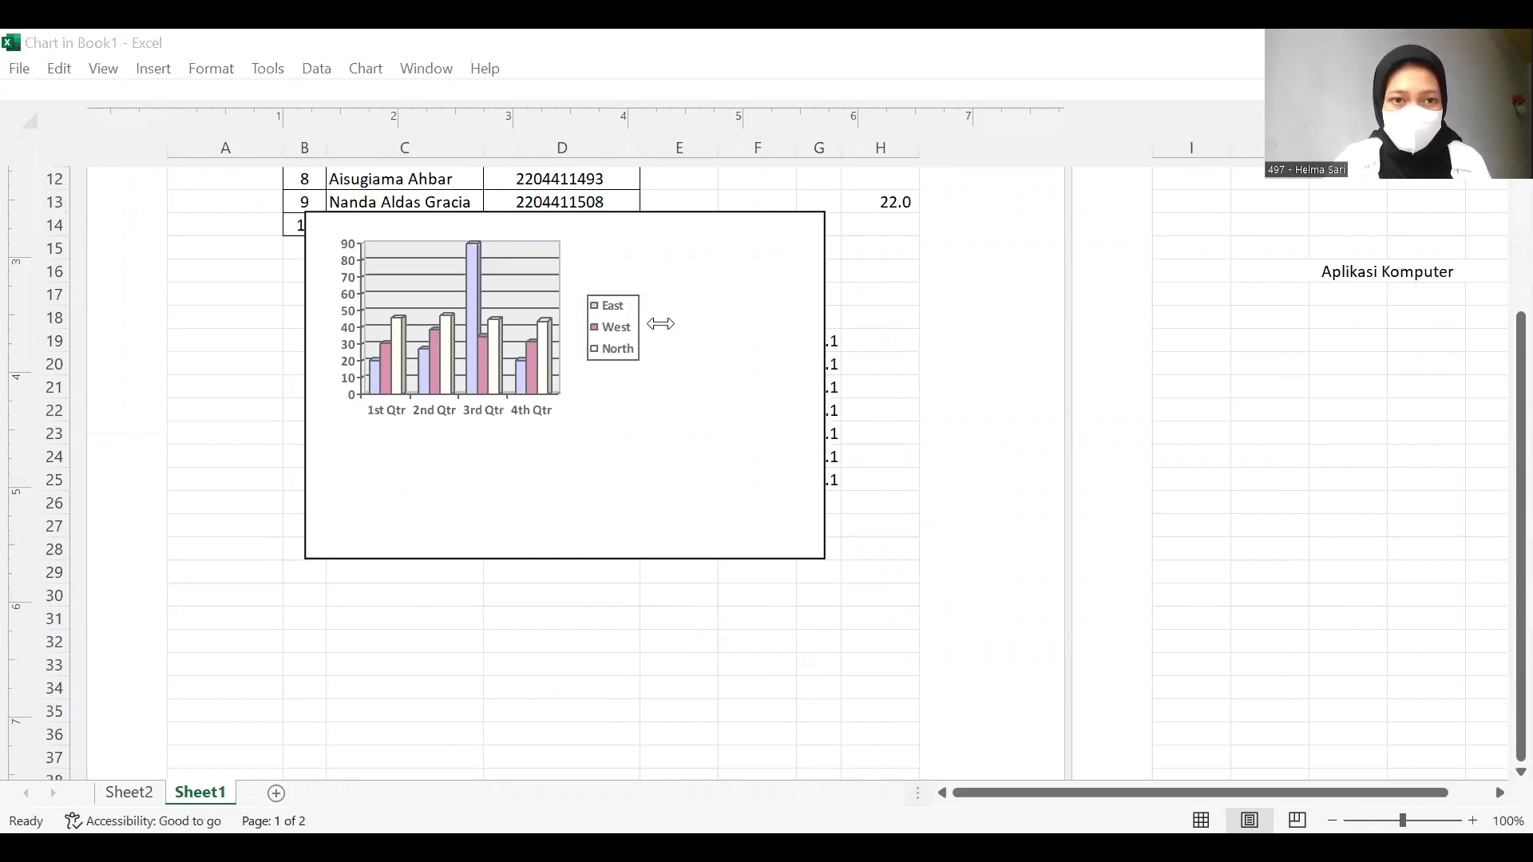
left_click(562, 219)
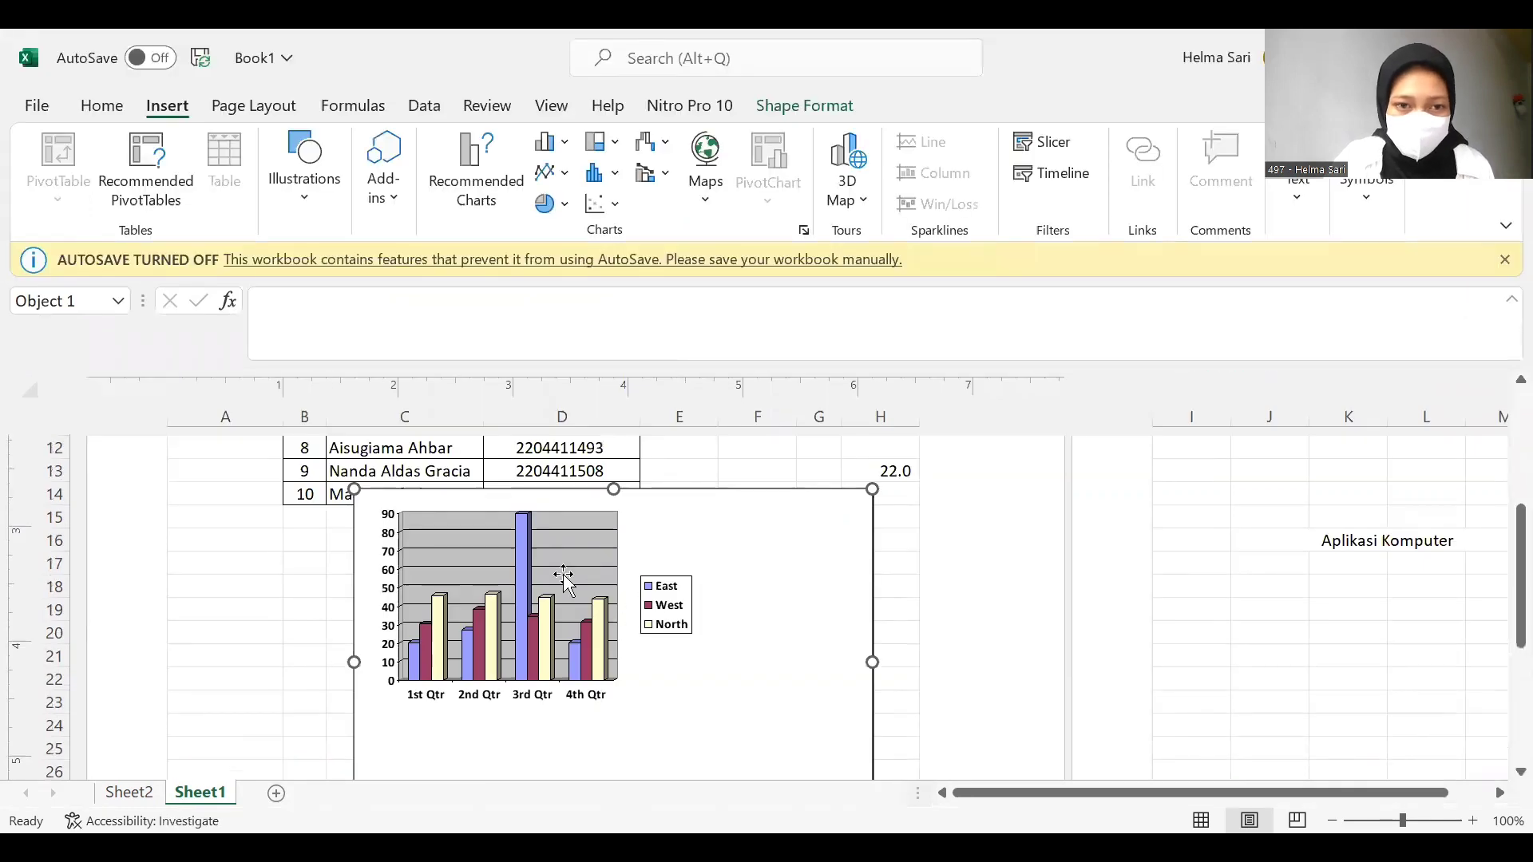
- Shrink the embedded chart object to about half its size and move it just below the name table, around B15 to D22
left_click_drag(562, 590, 483, 566)
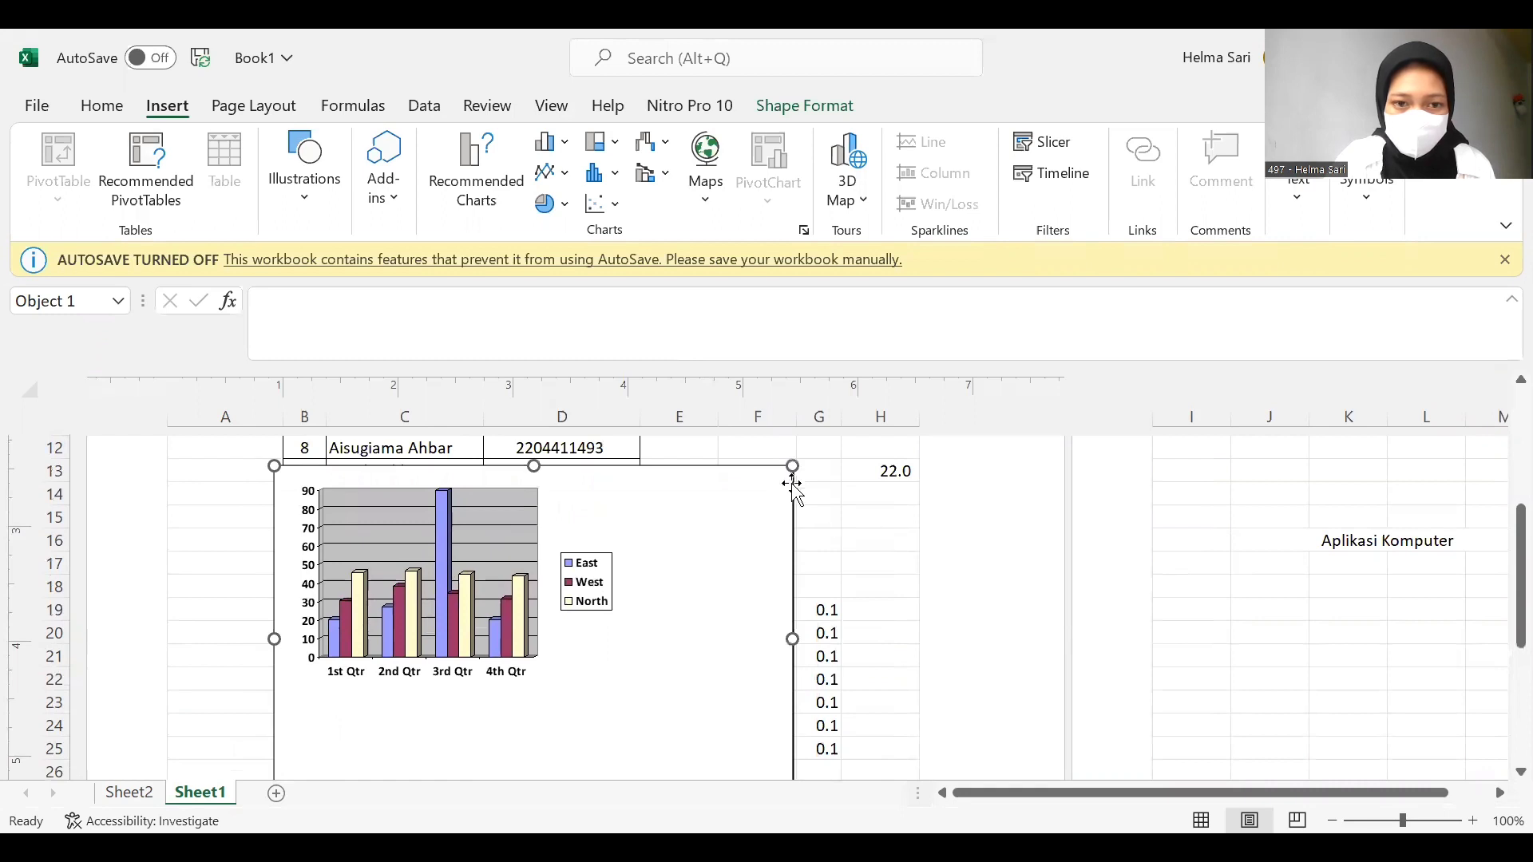
left_click_drag(798, 467, 374, 634)
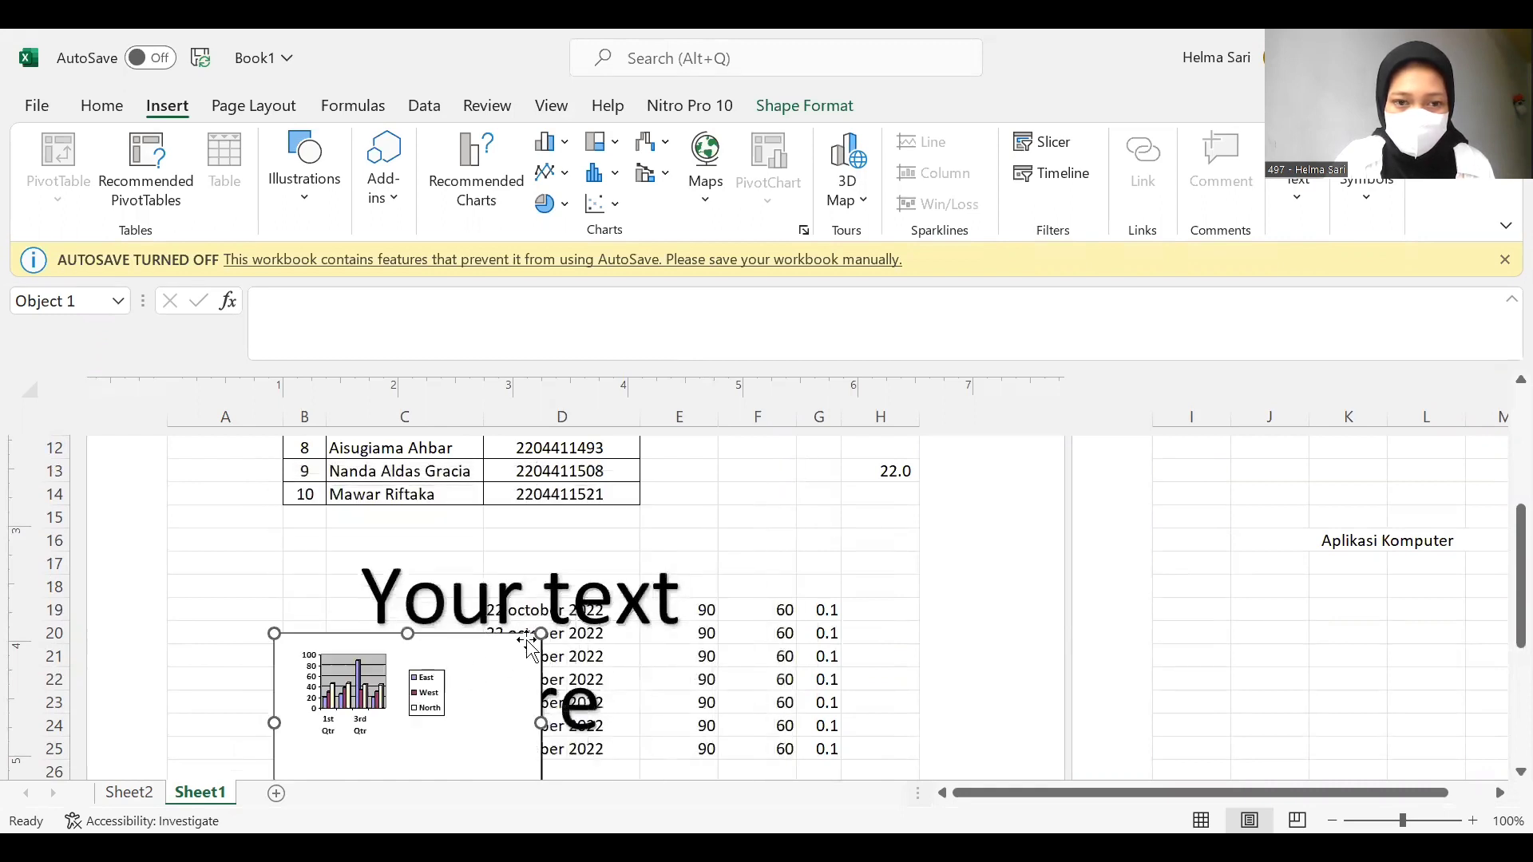
left_click_drag(519, 636, 516, 522)
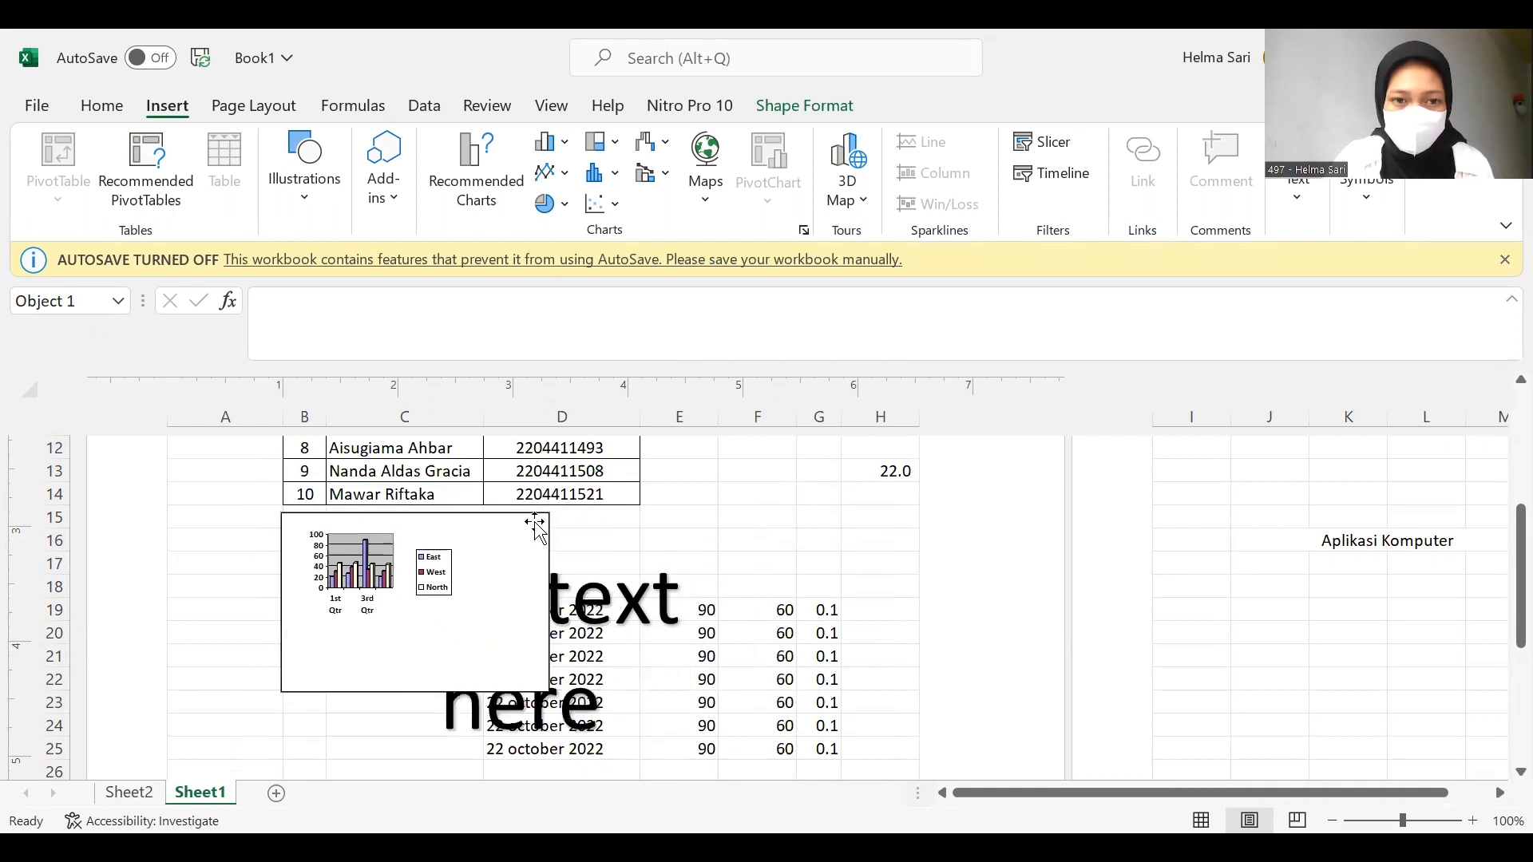
- Nudge the embedded chart object slightly to the right and down, keeping it just below the name table
left_click_drag(610, 564, 549, 599)
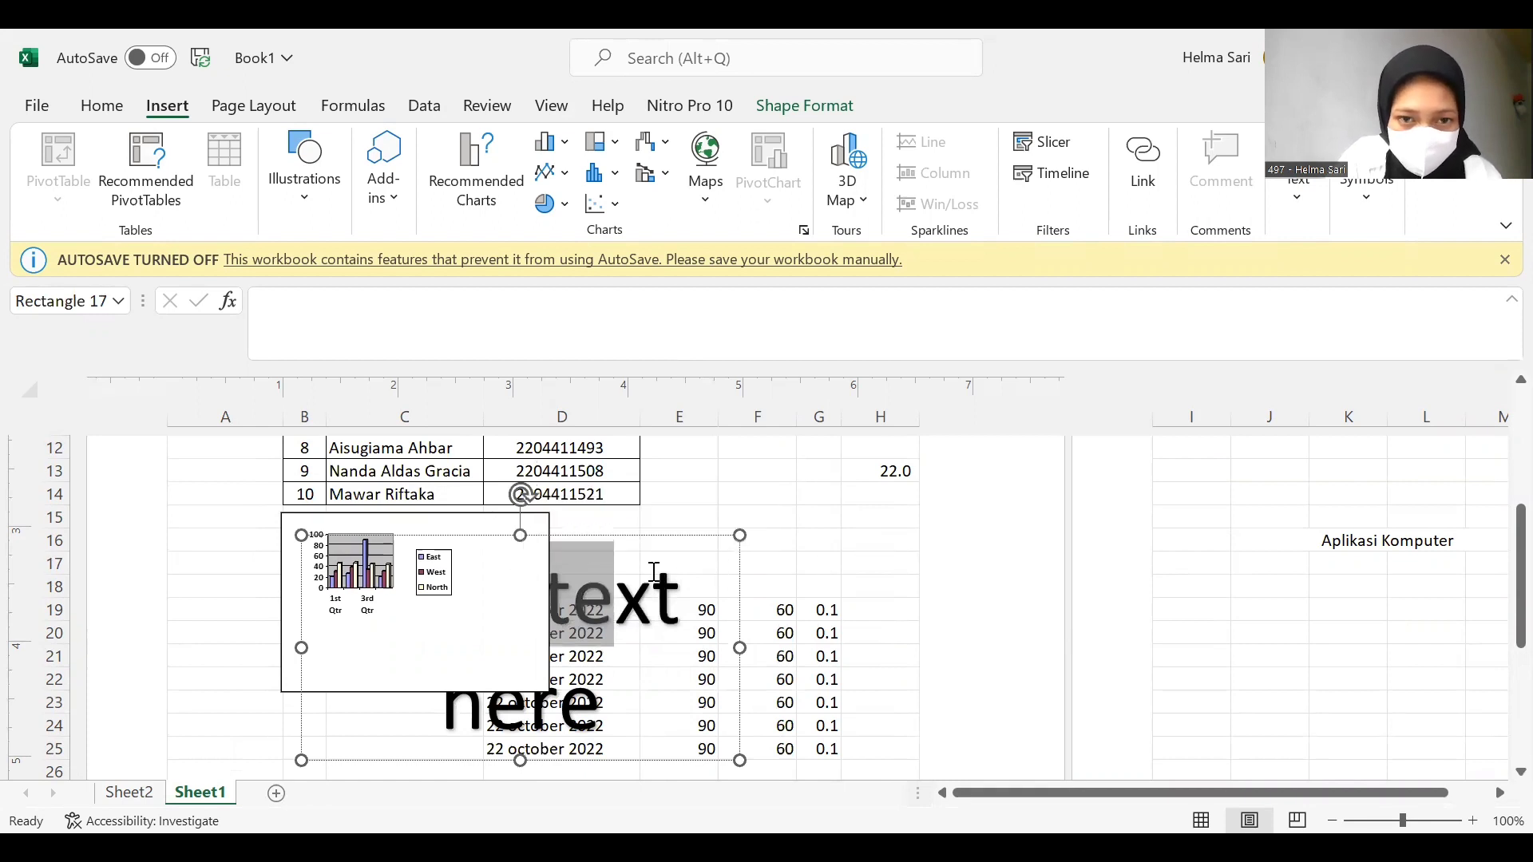
mouse_move(516, 534)
left_mouse_down()
mouse_move(475, 548)
mouse_move(540, 528)
left_mouse_up()
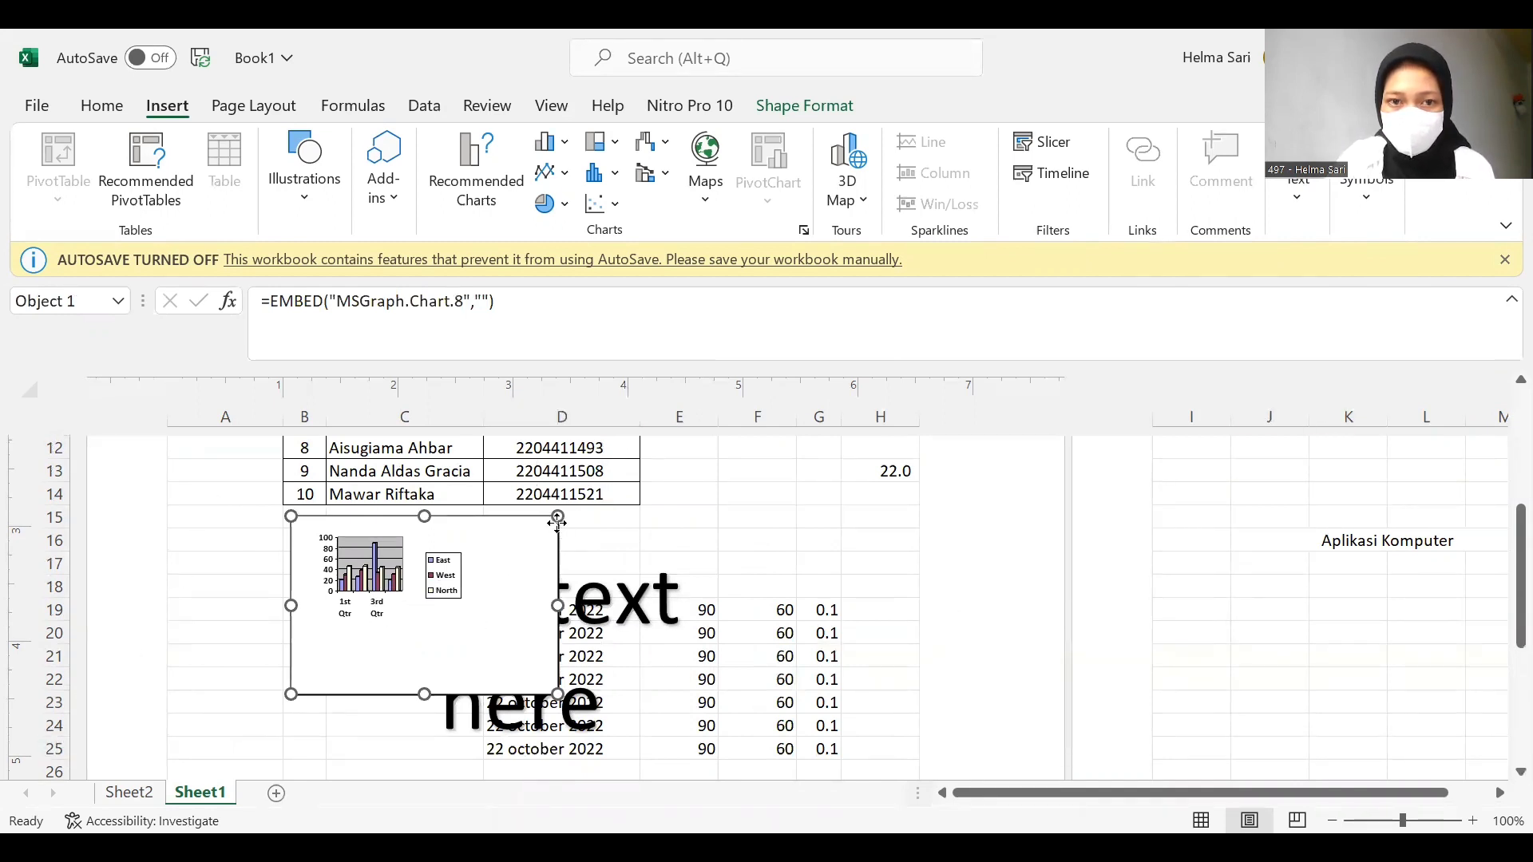
left_click_drag(558, 526, 562, 526)
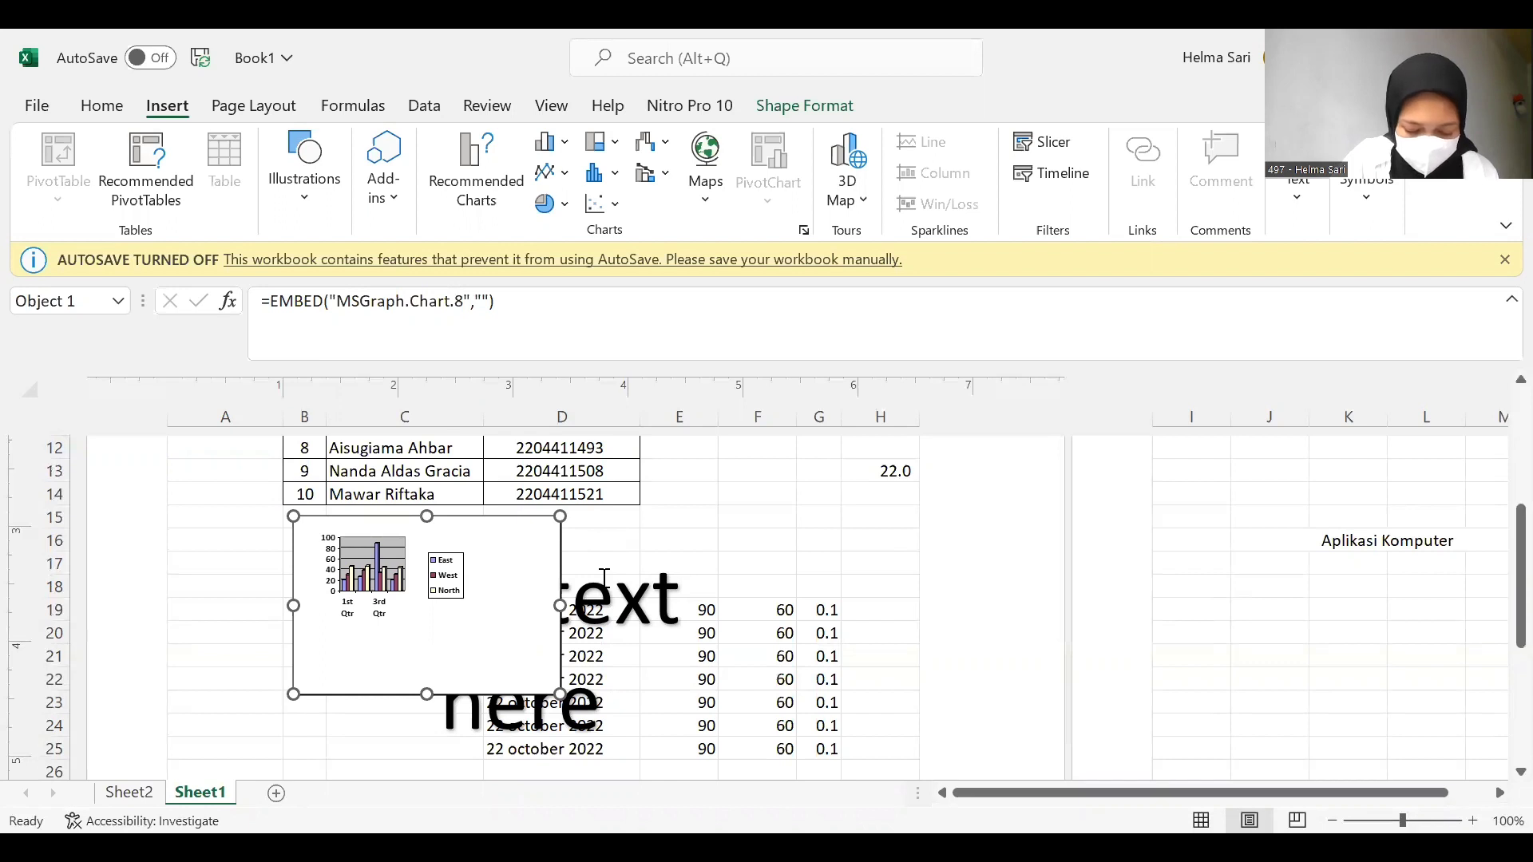
- Examine the equation and symbol insertion options without inserting anything, and deselect the chart object by selecting cell D15
left_click(1349, 202)
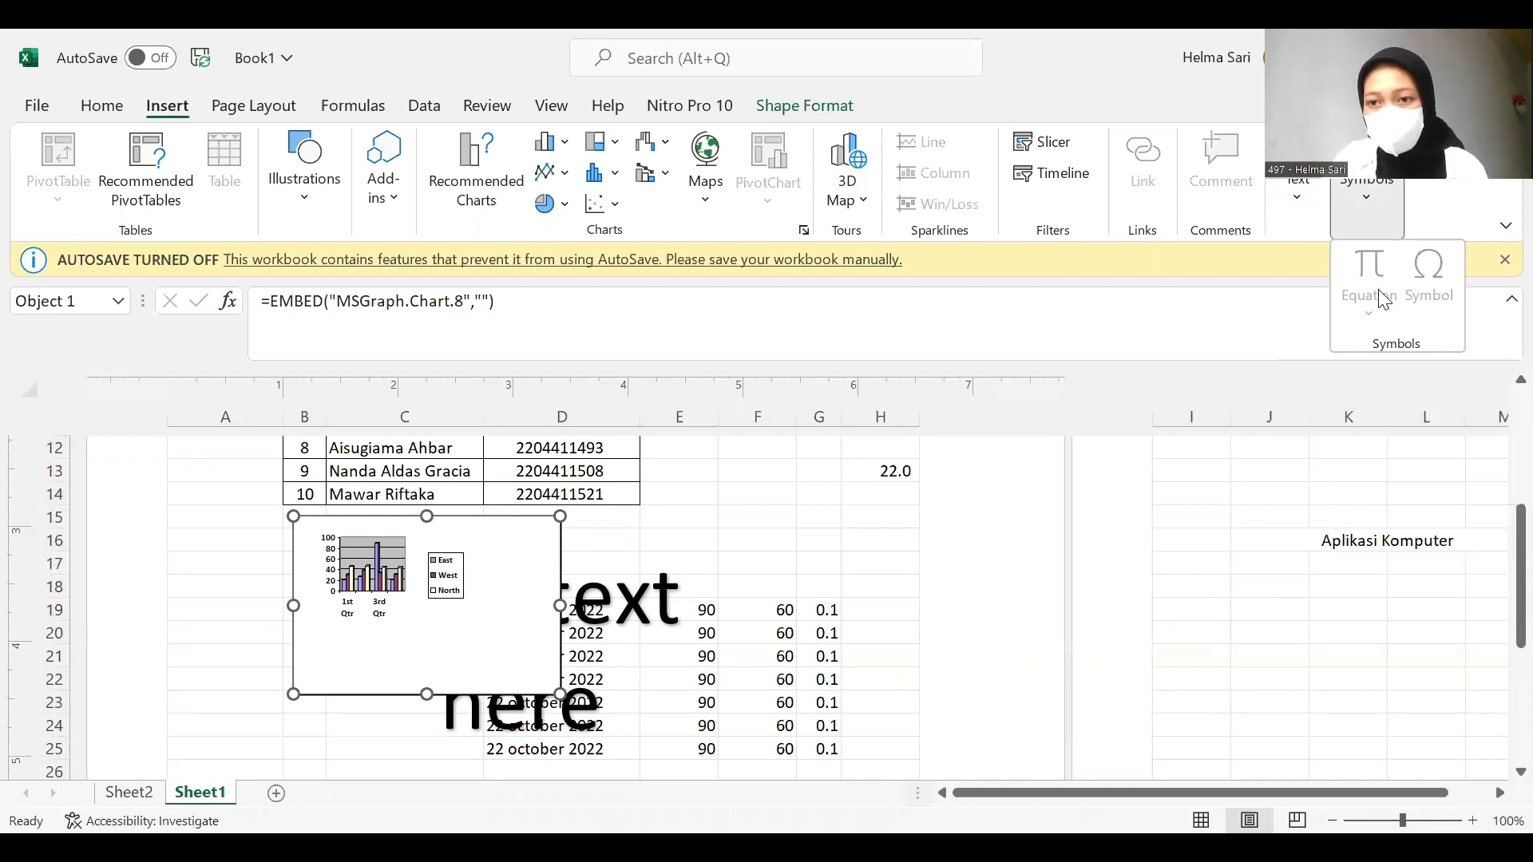
left_click(1310, 191)
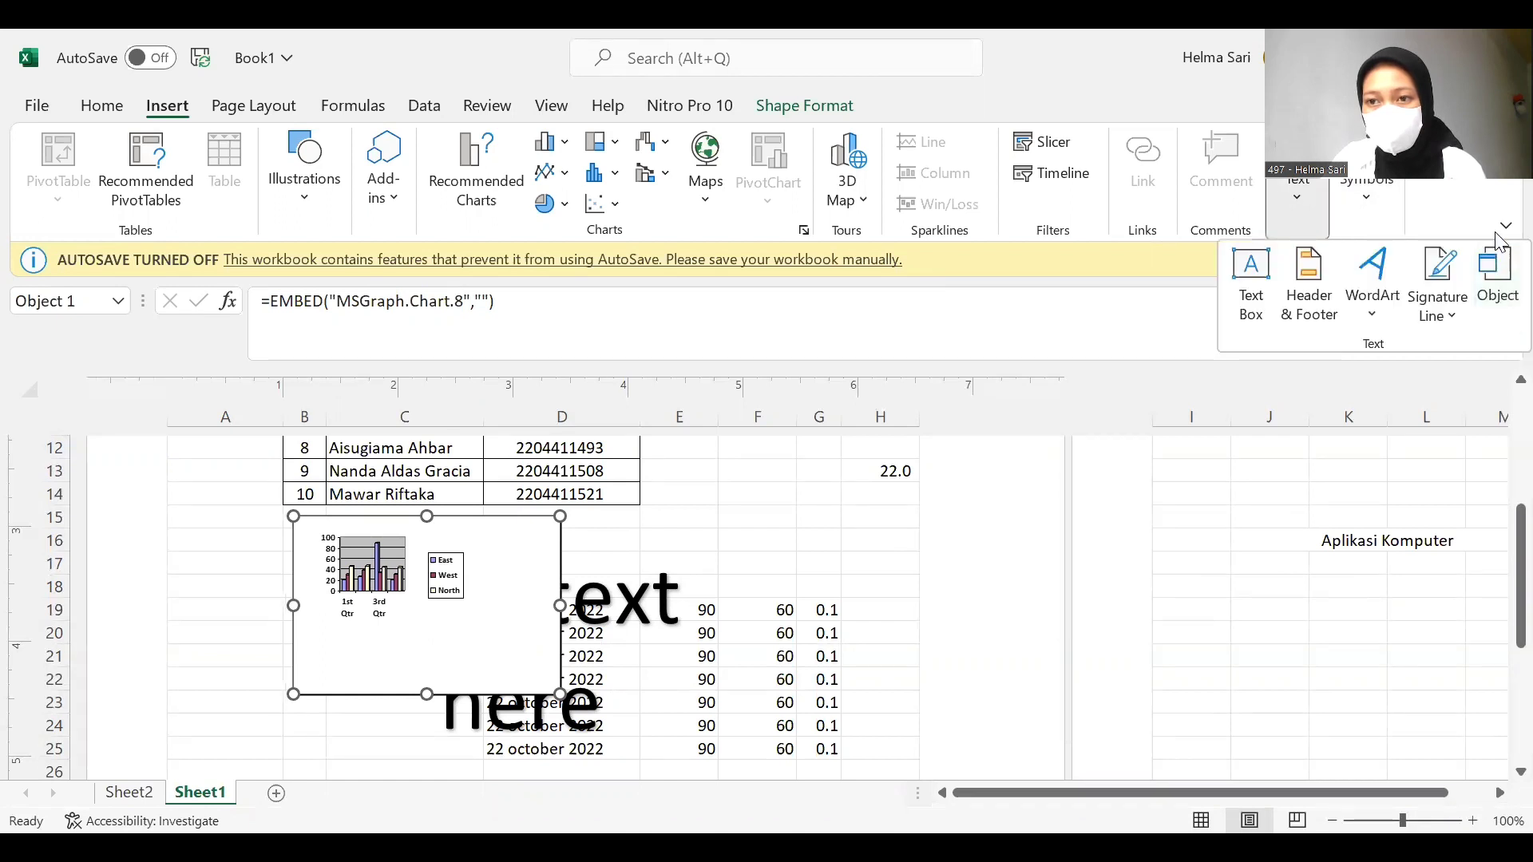
left_click(1373, 209)
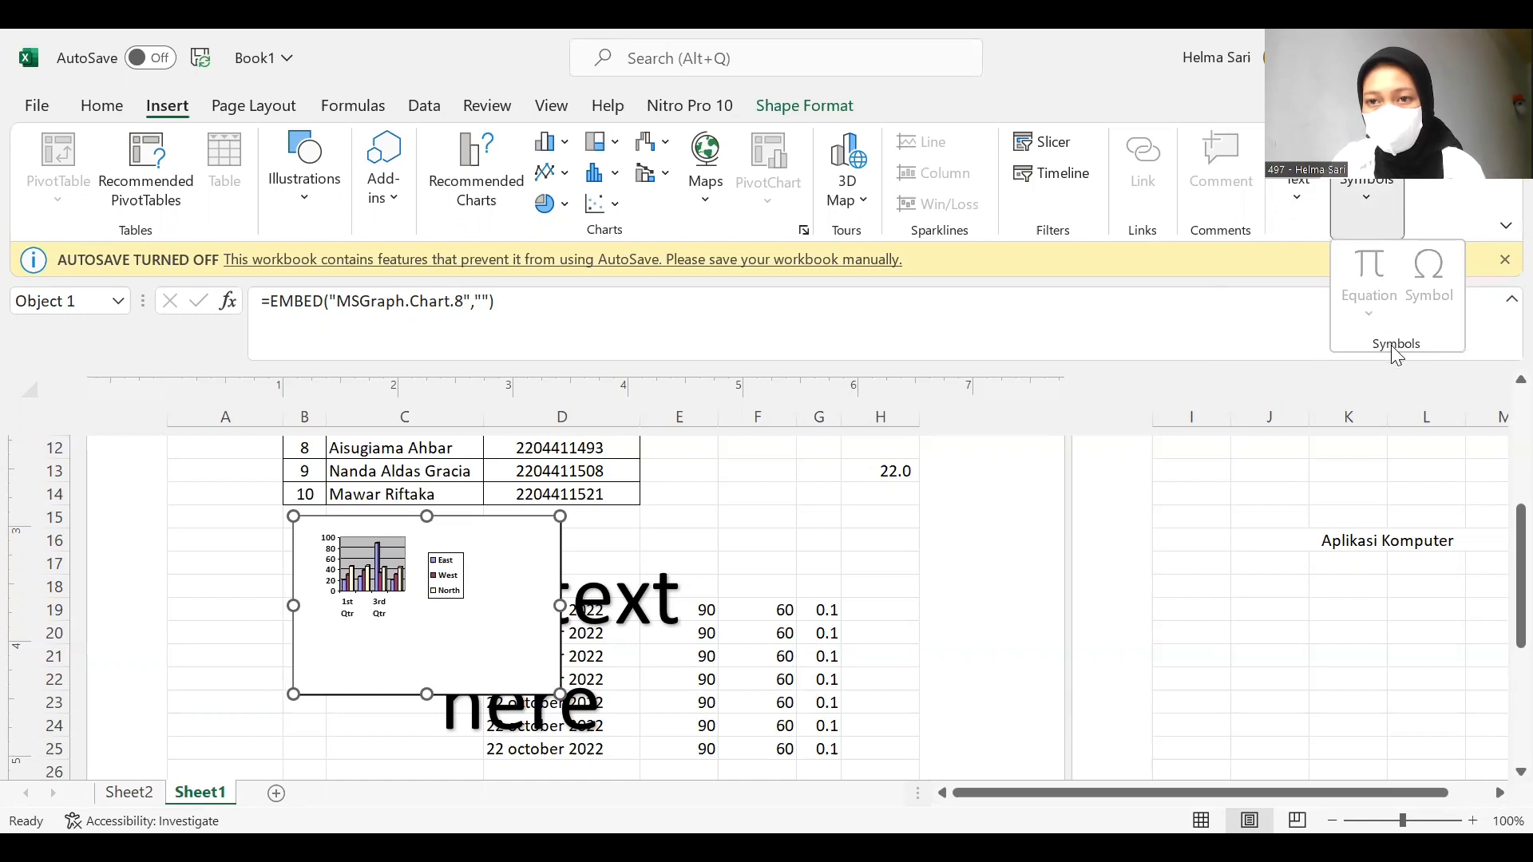
left_click(968, 459)
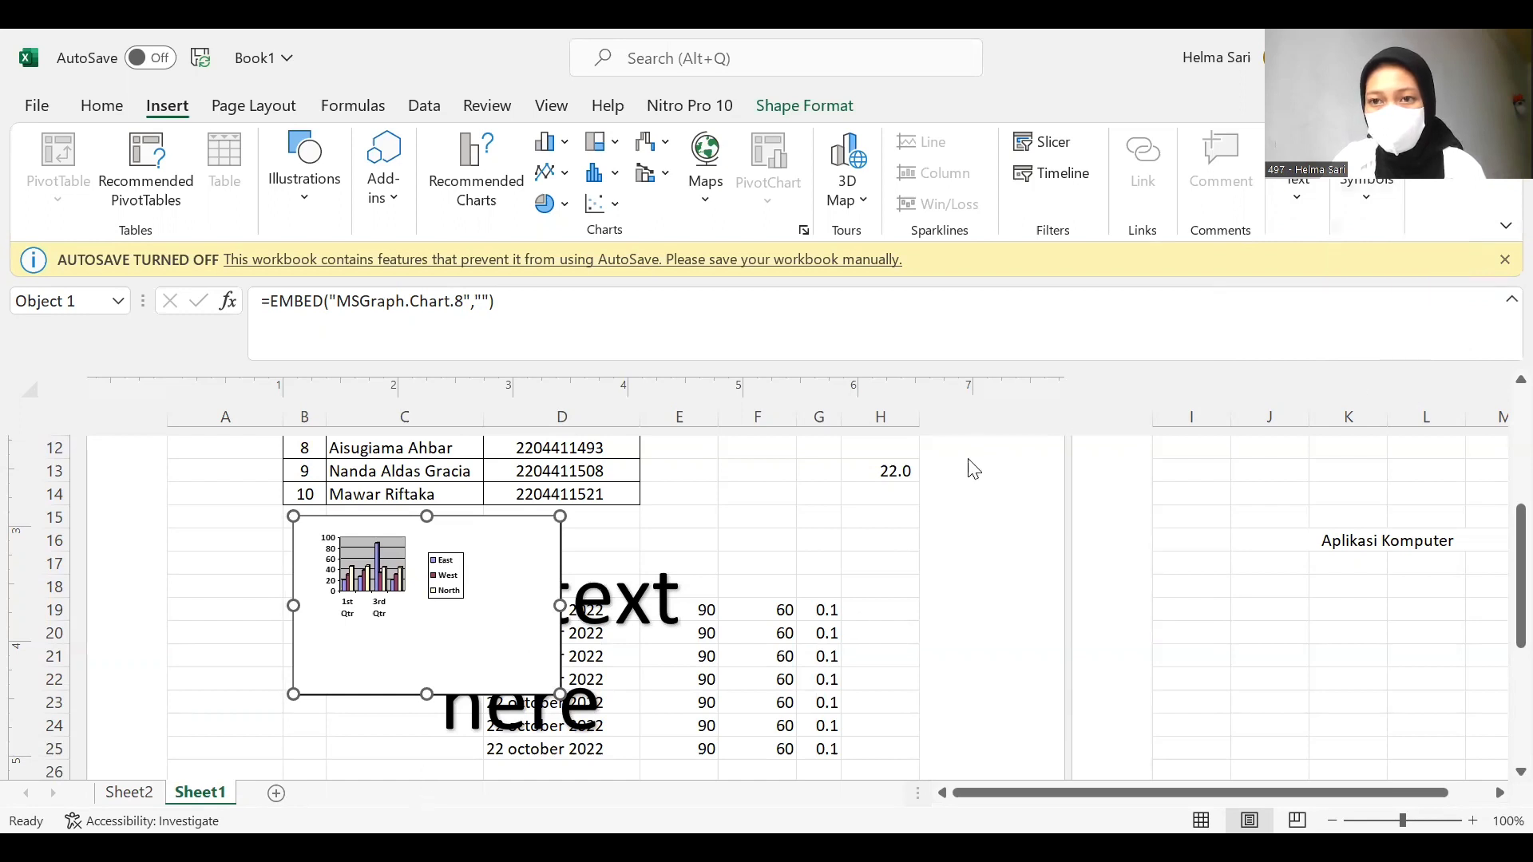
left_click(1366, 195)
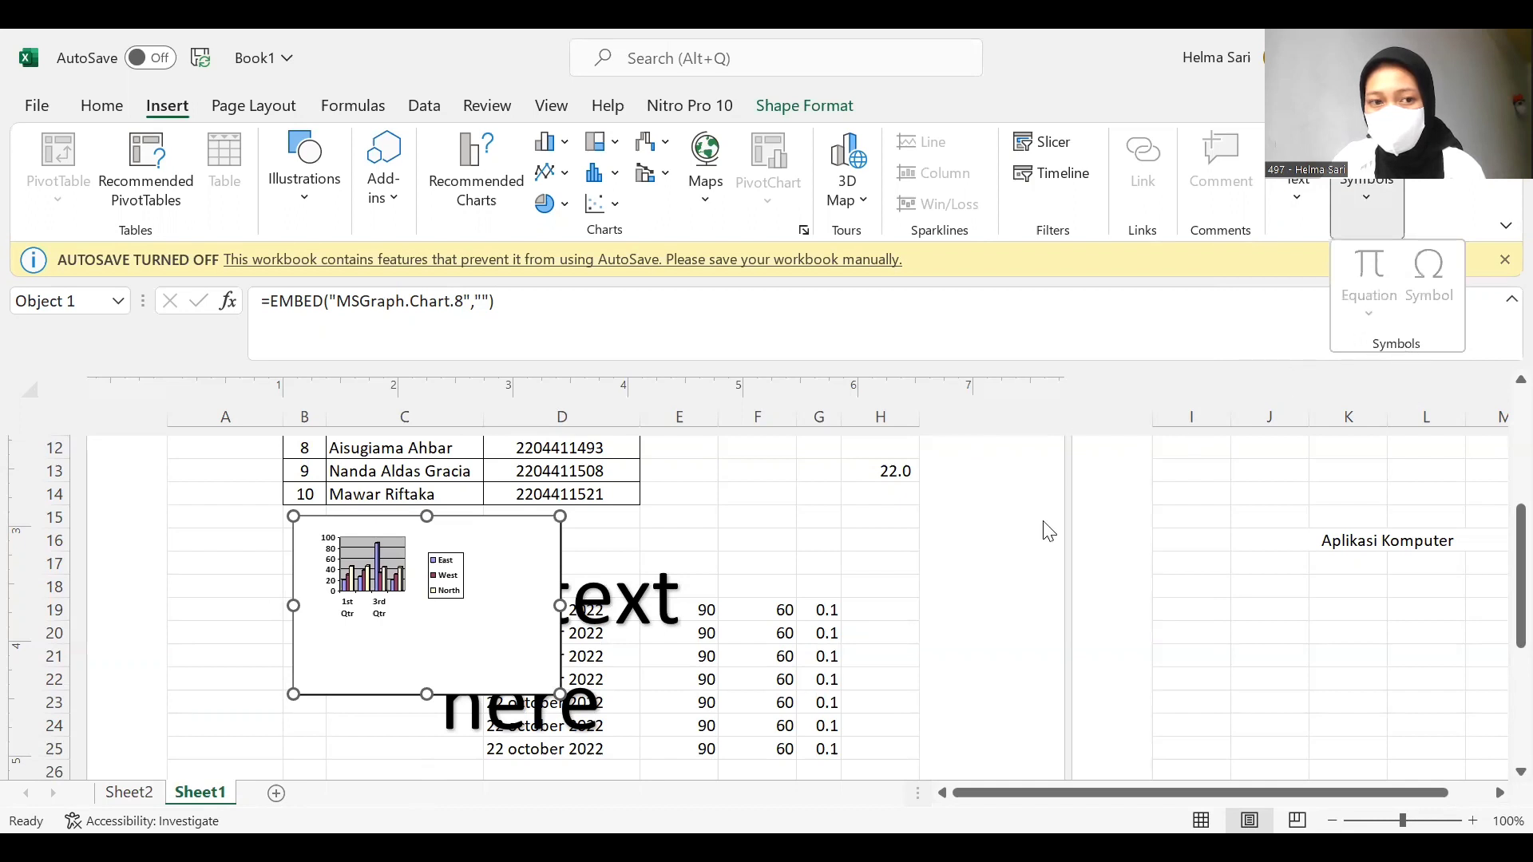
left_click(800, 557)
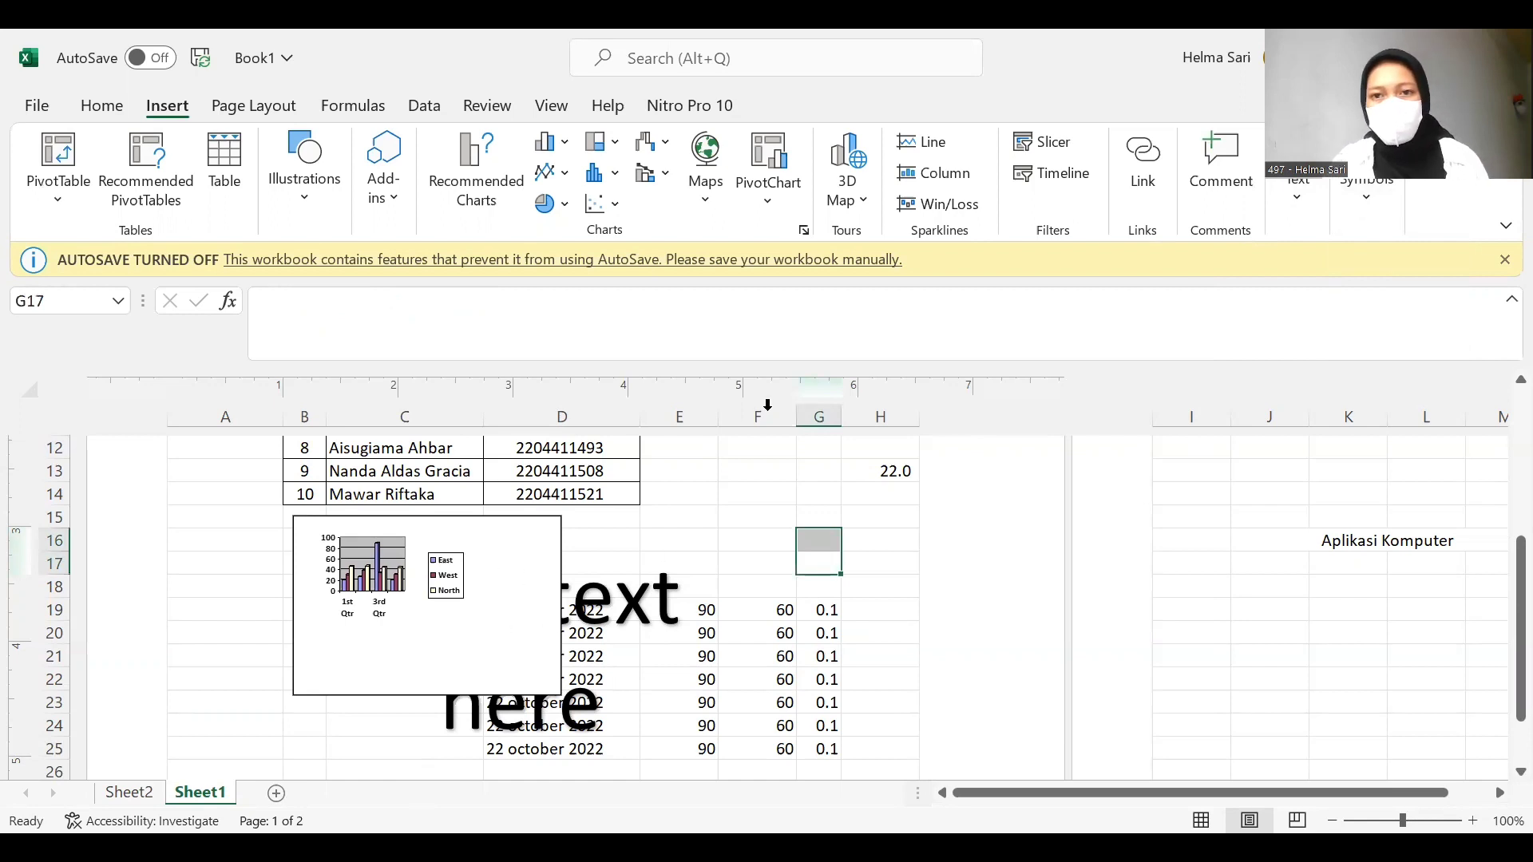
left_click(511, 519)
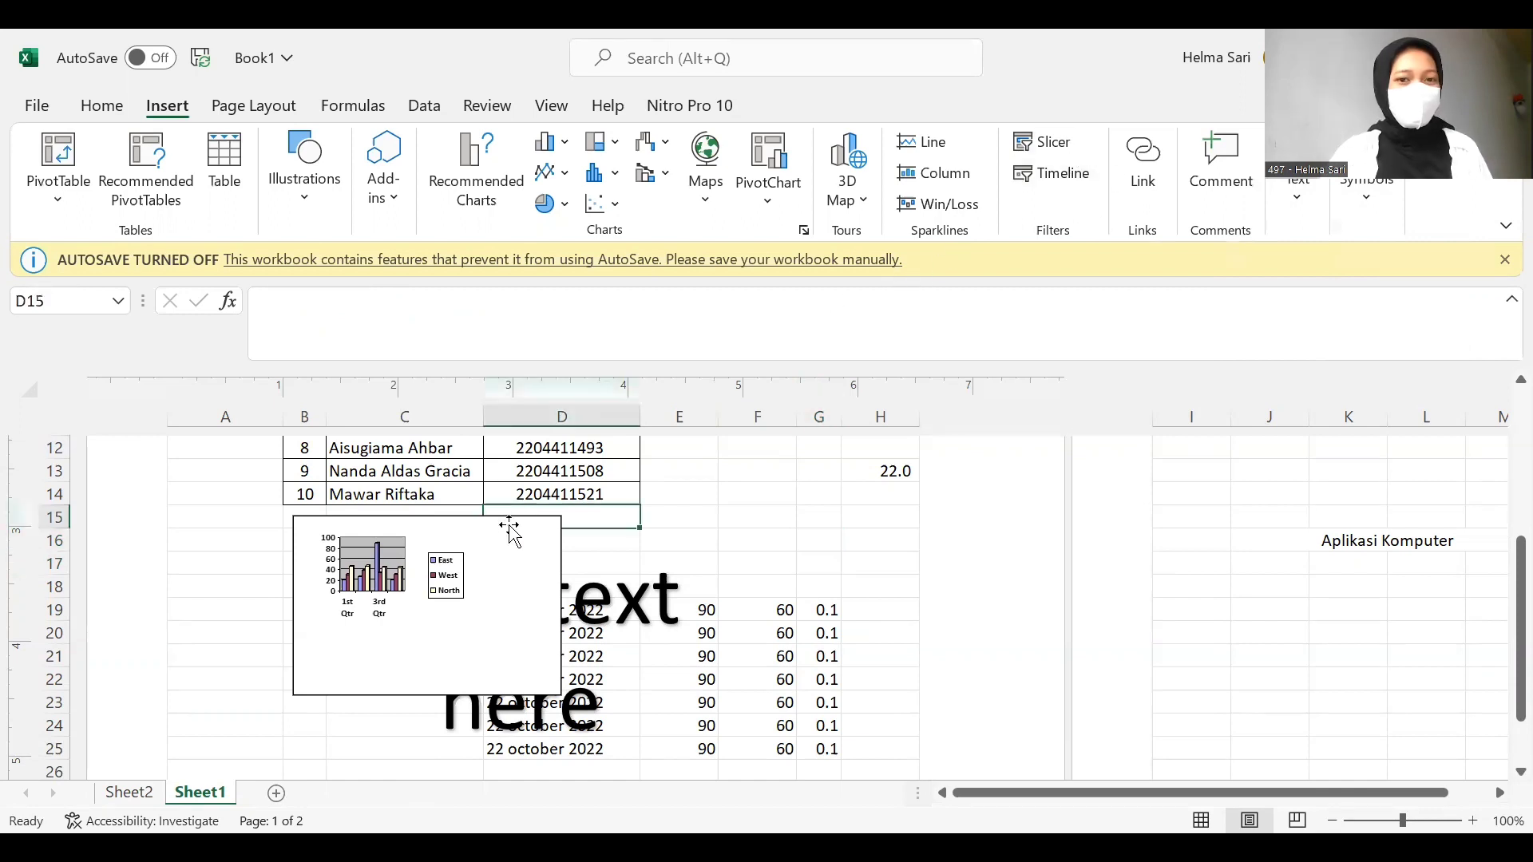